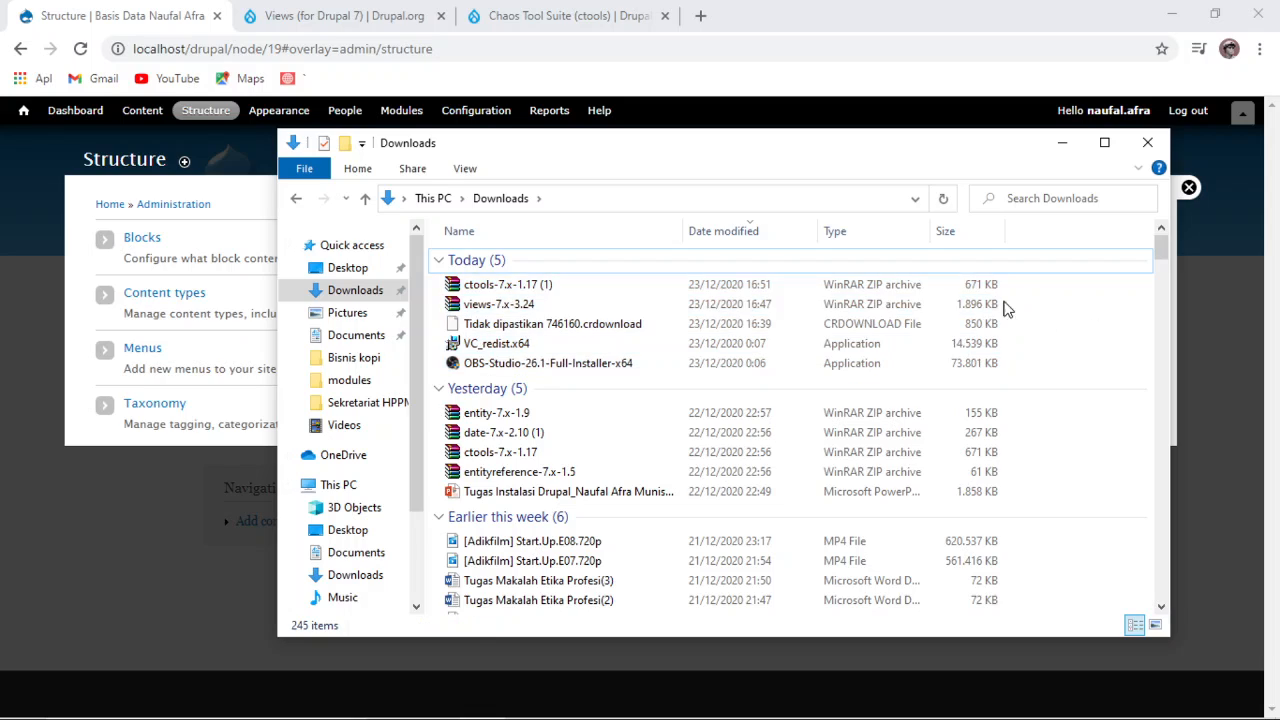
Step: Select the ctools-7.x-1.17 (1) and views-7.x-3.24 archives in Downloads, and open the Xampp htdocs folder on drive D
drag(1030, 282, 955, 303)
scroll(394, 543, down, 2)
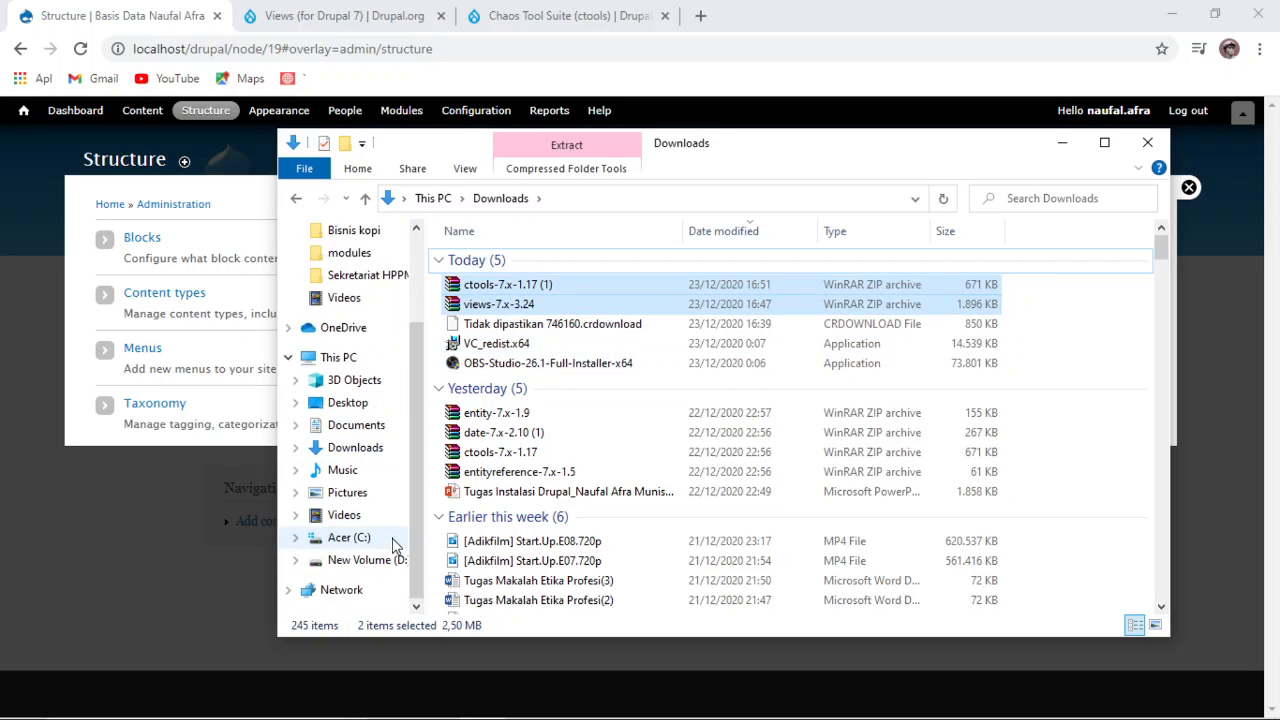
click(366, 560)
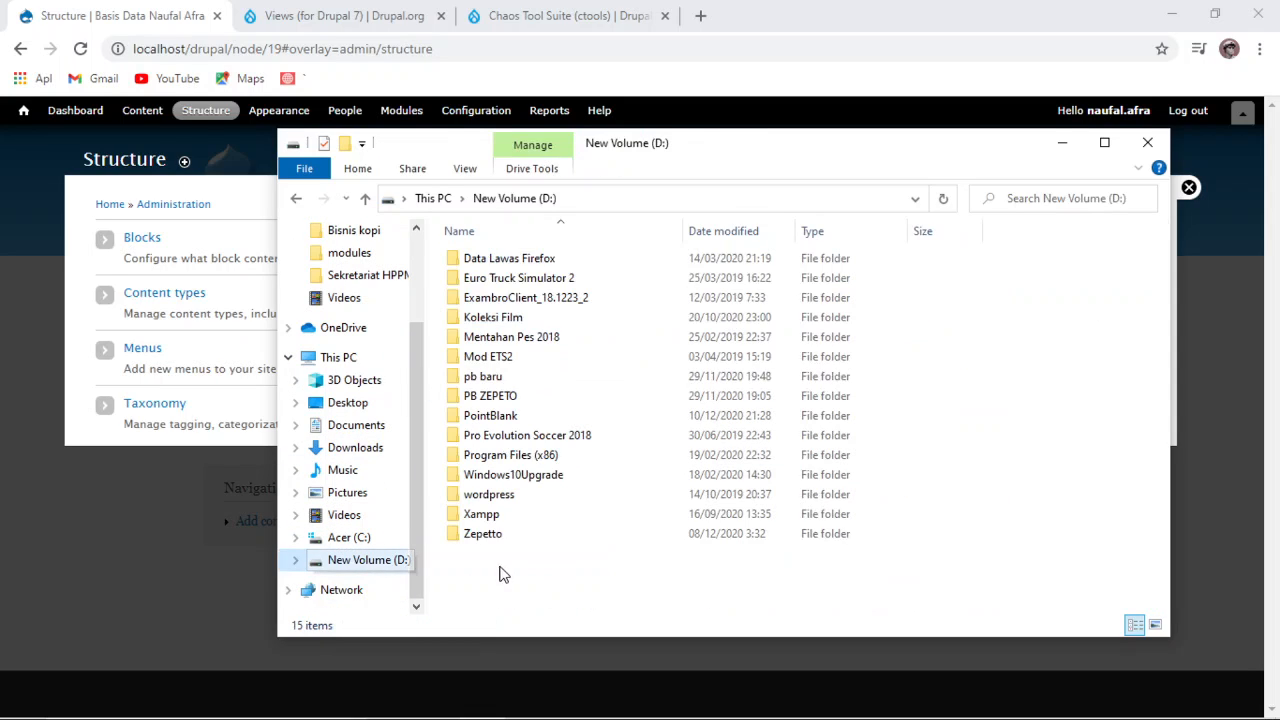
double_click(553, 520)
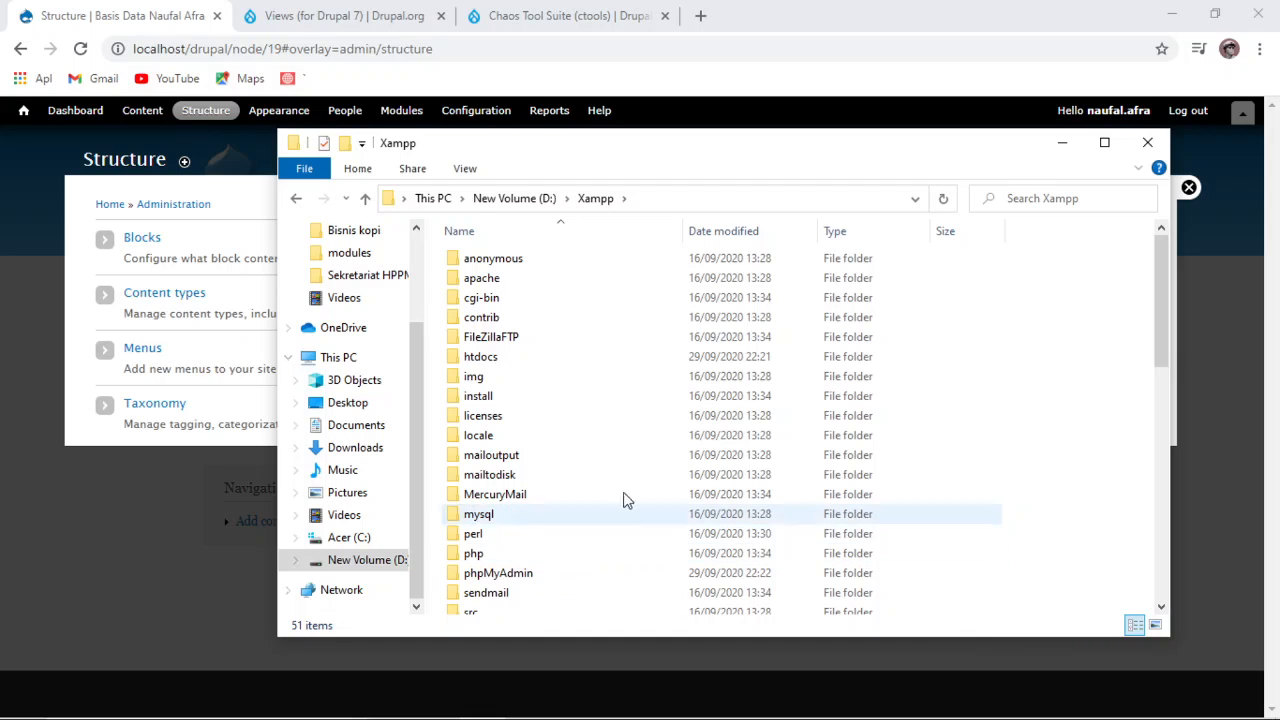
scroll(606, 560, down, 3)
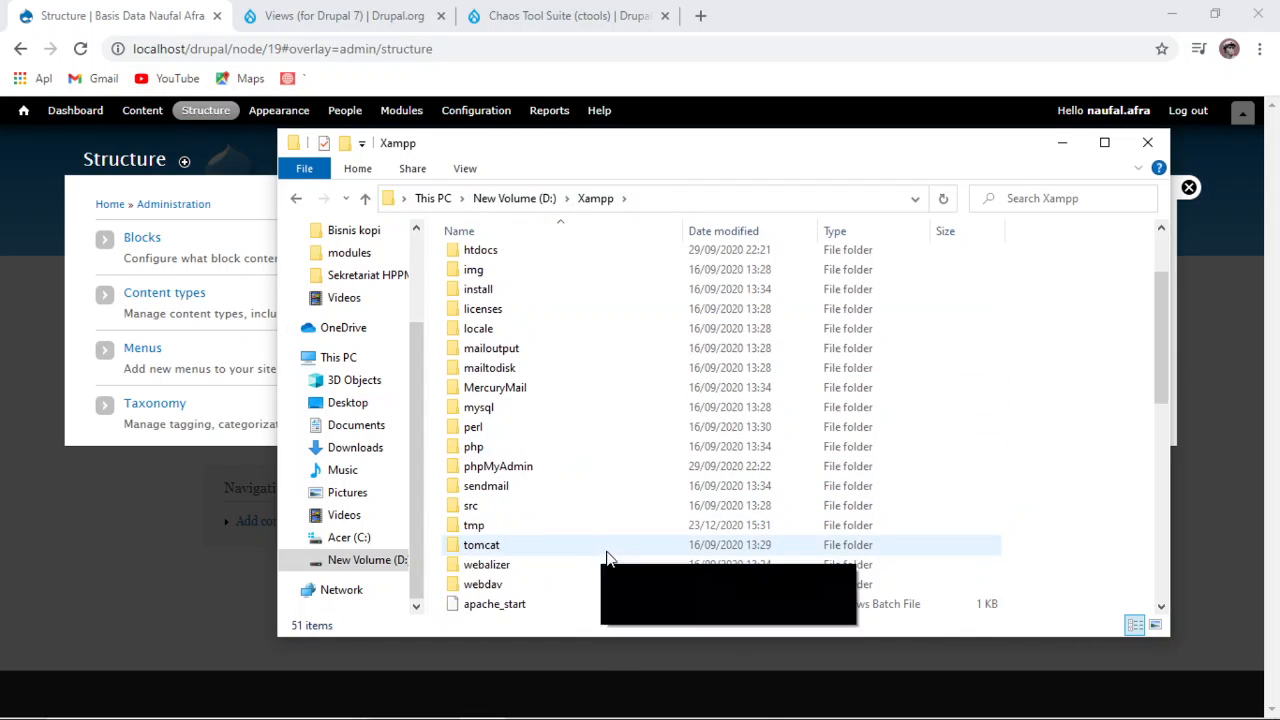
scroll(570, 585, up, 3)
double_click(534, 357)
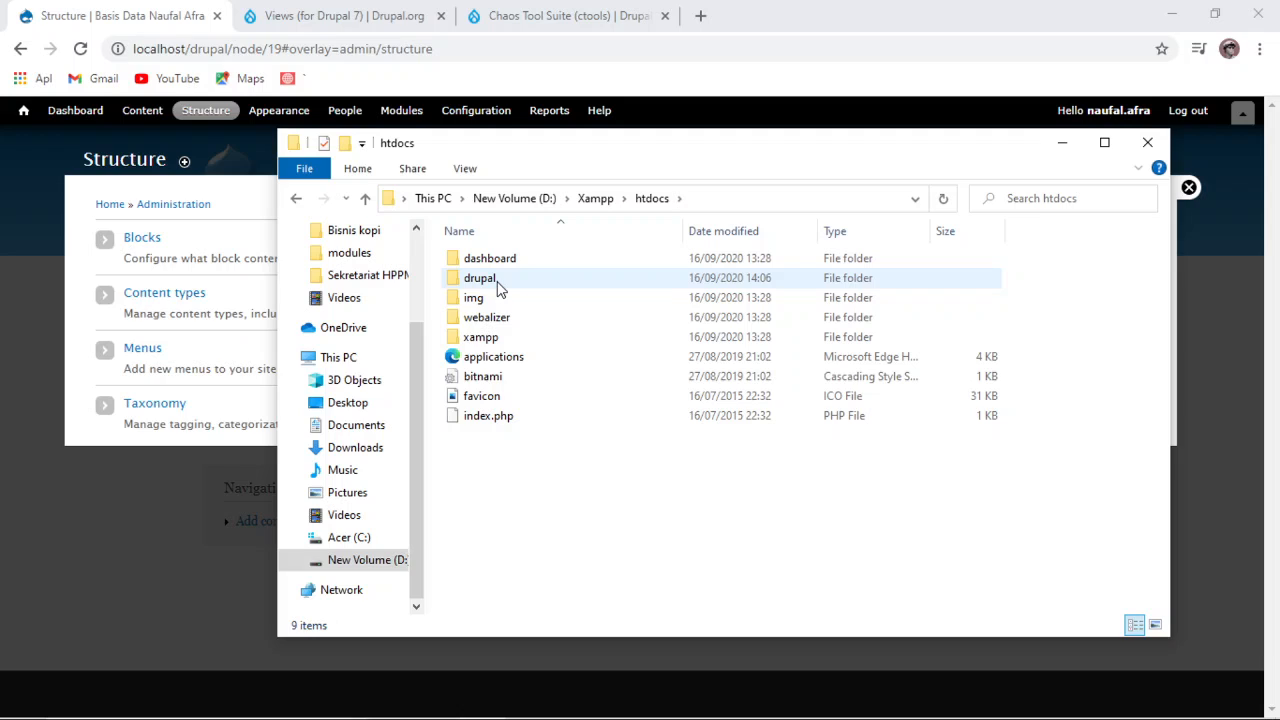
Step: Open the Contrib folder of the Drupal site, located under drupal, sites, all, modules
double_click(480, 278)
double_click(491, 356)
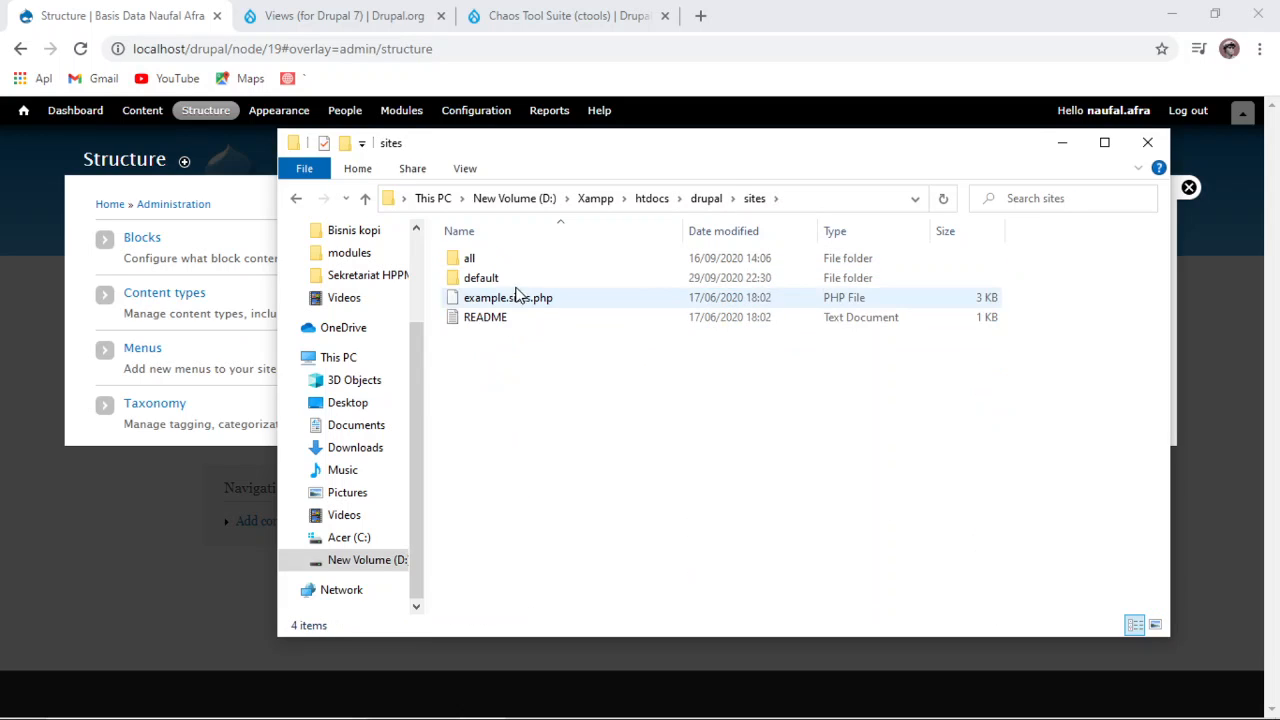
double_click(503, 258)
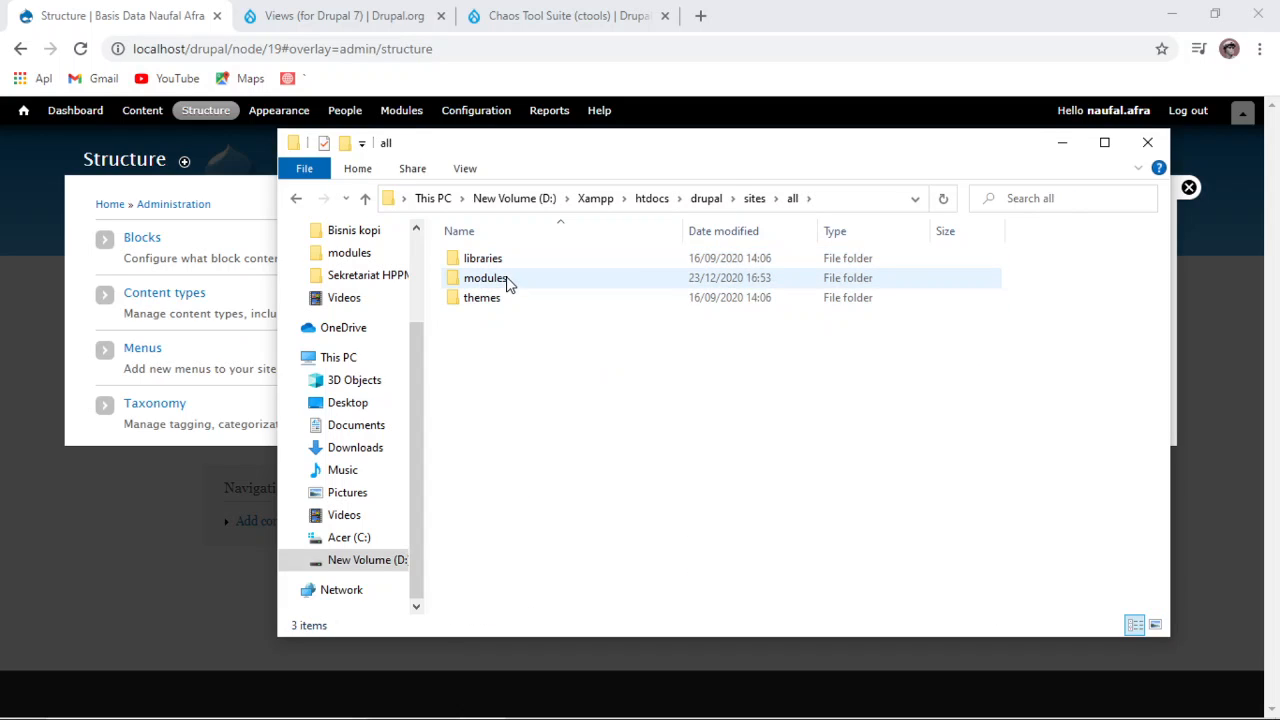
double_click(505, 281)
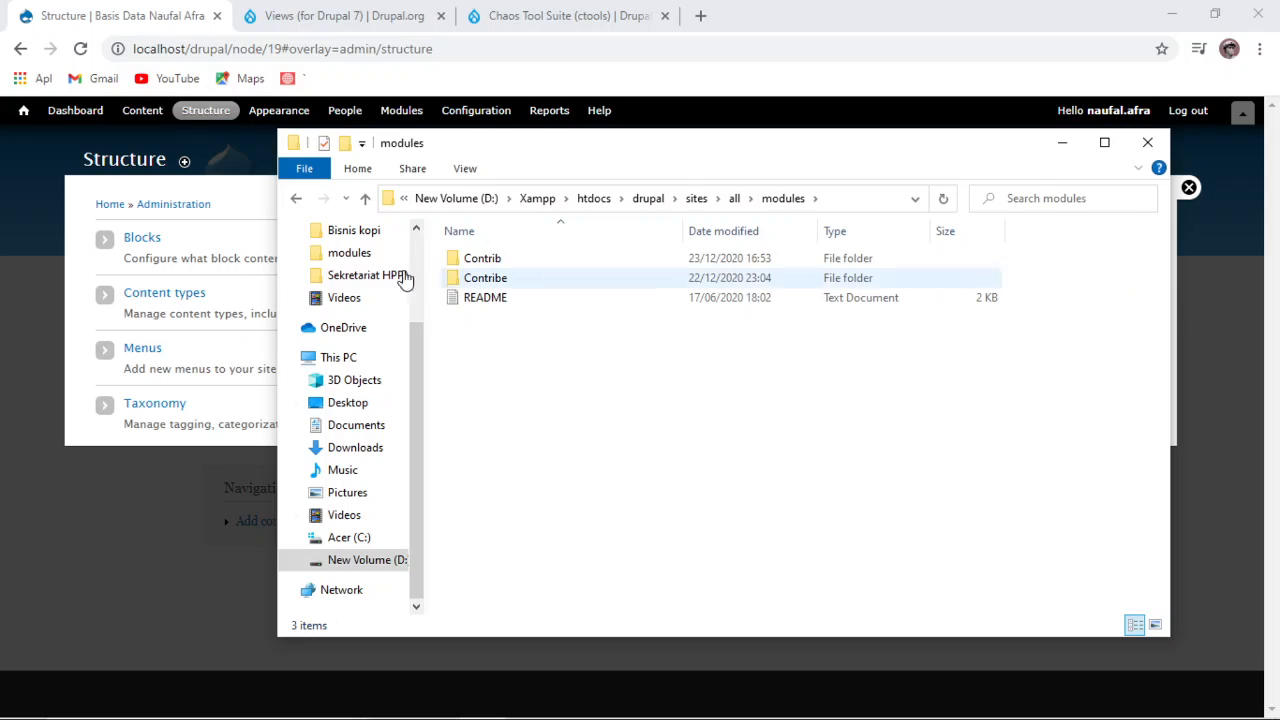
click(490, 260)
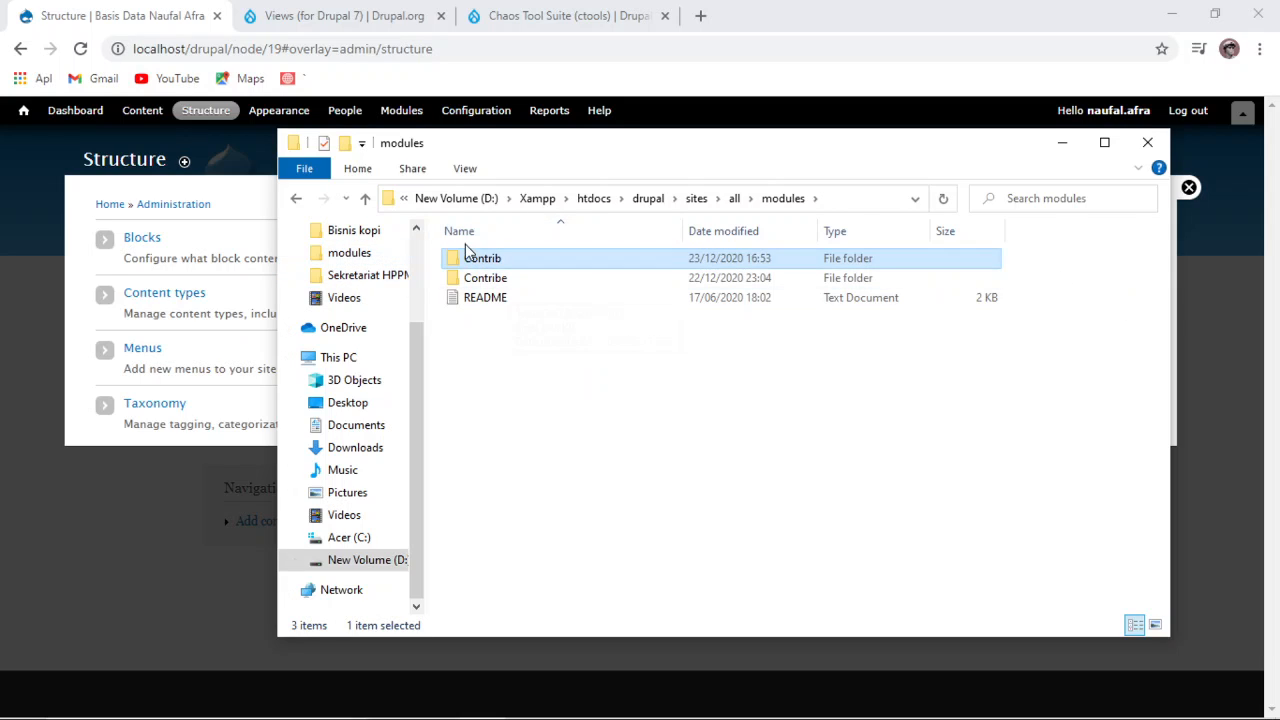
double_click(470, 260)
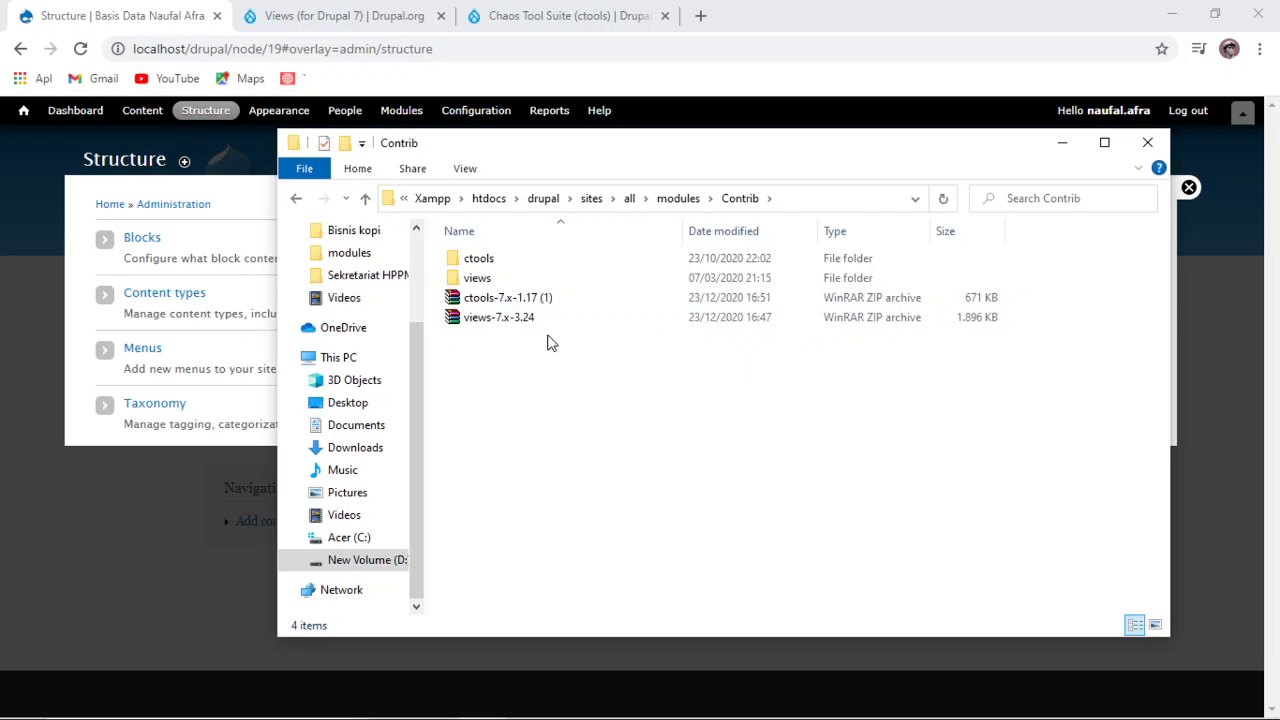
Step: Examine the ctools and views archives in the Contrib folder and minimize the file window
click(489, 304)
click(502, 316)
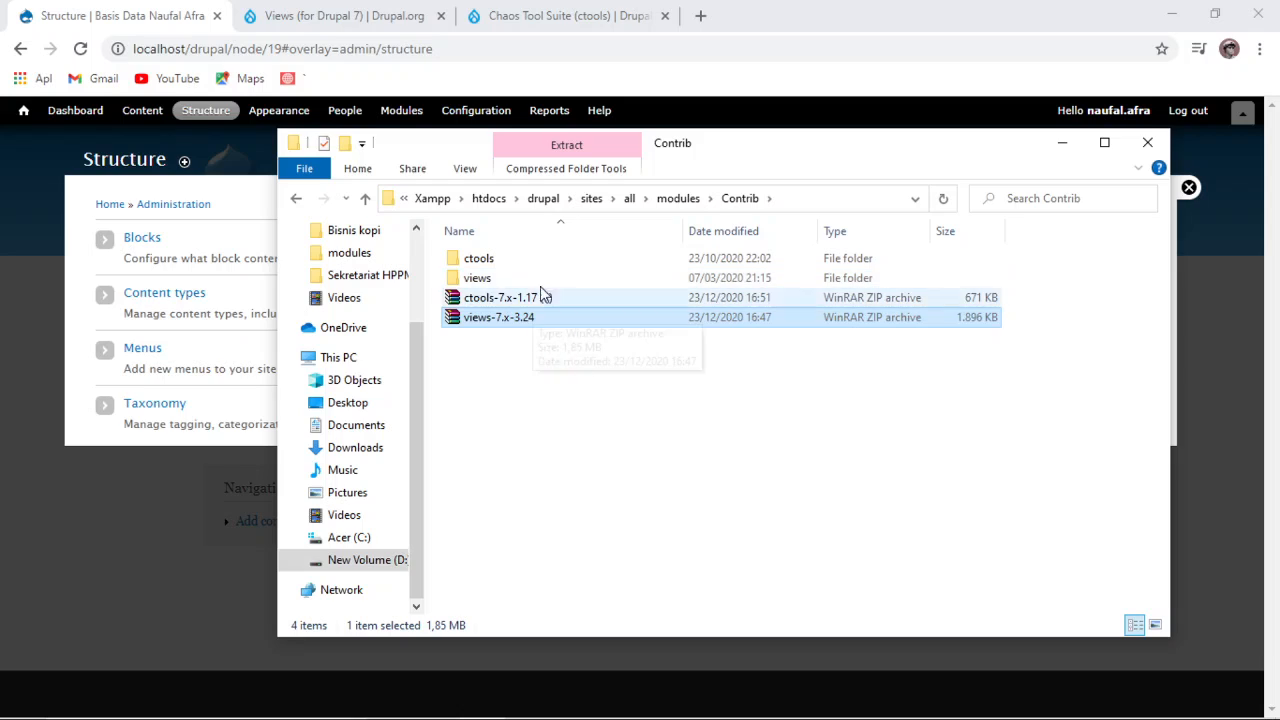
click(583, 458)
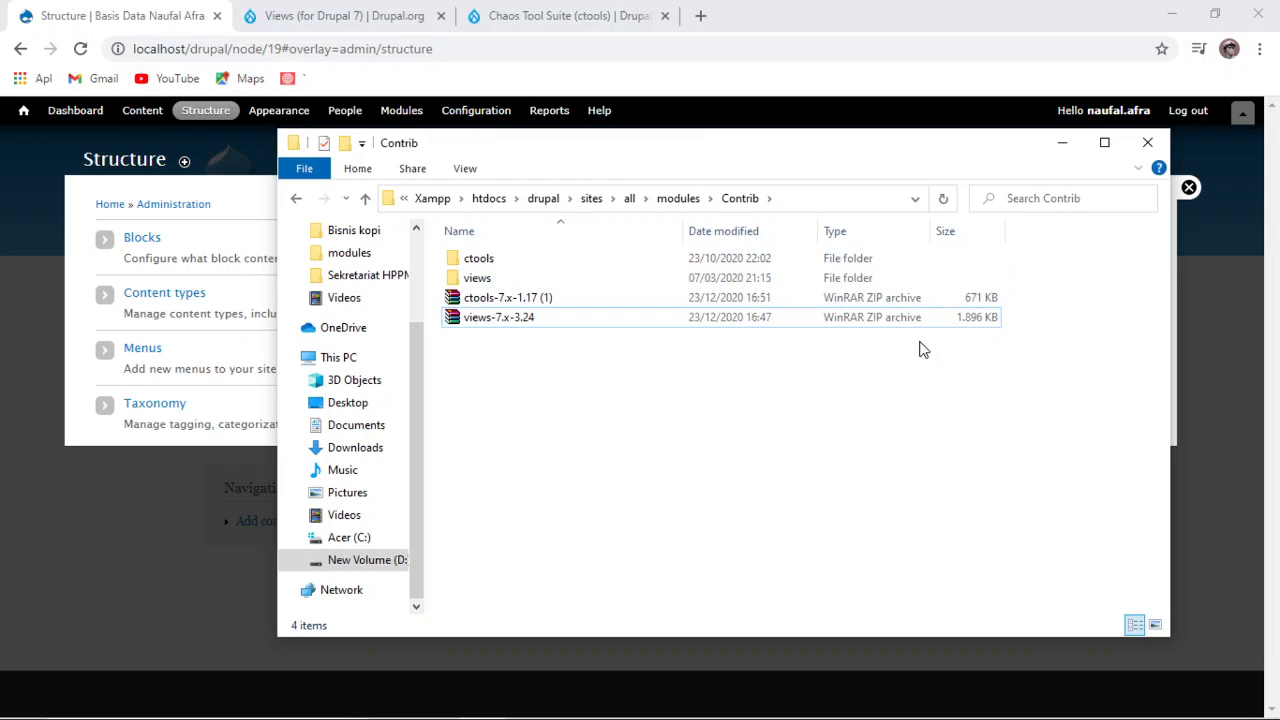
click(1062, 143)
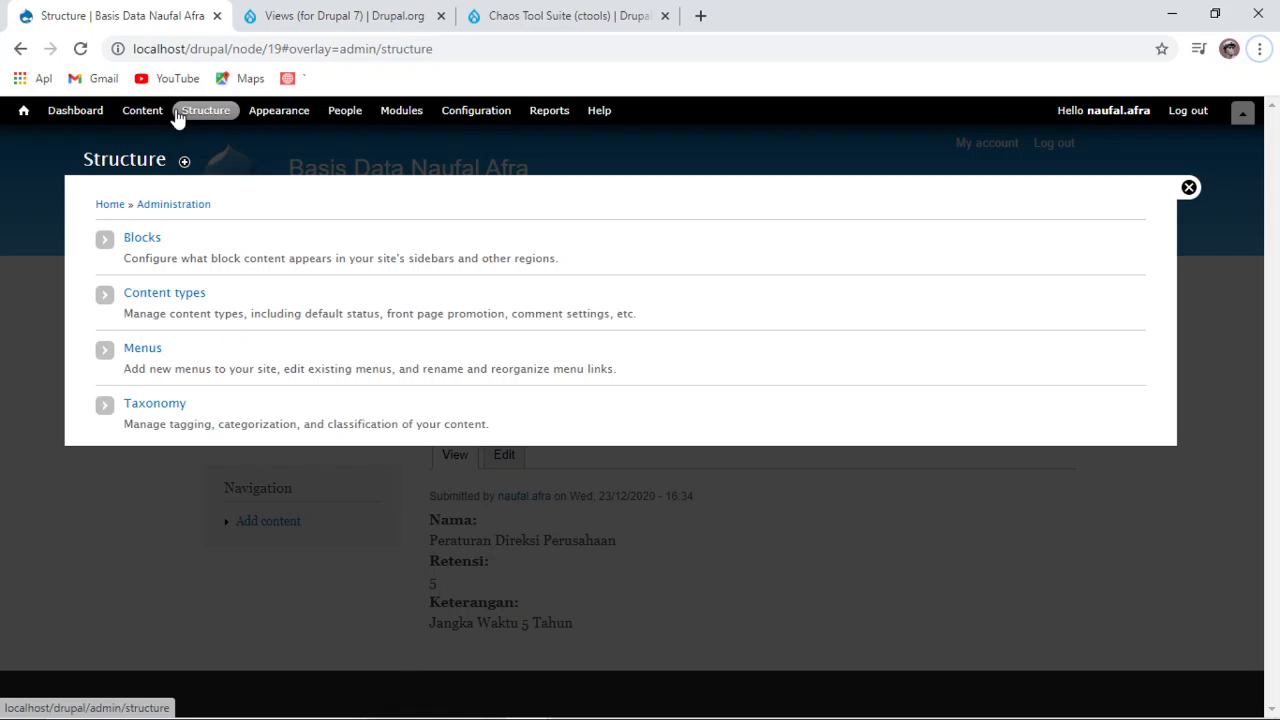
click(279, 120)
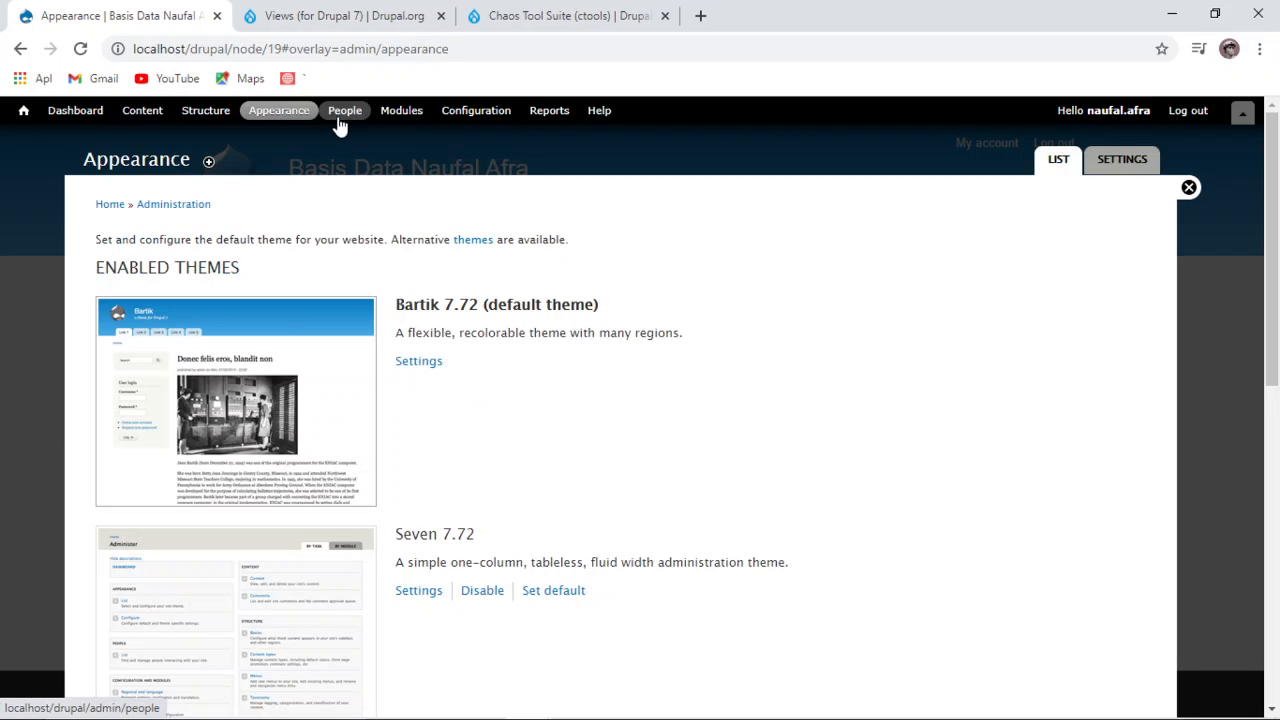
click(210, 115)
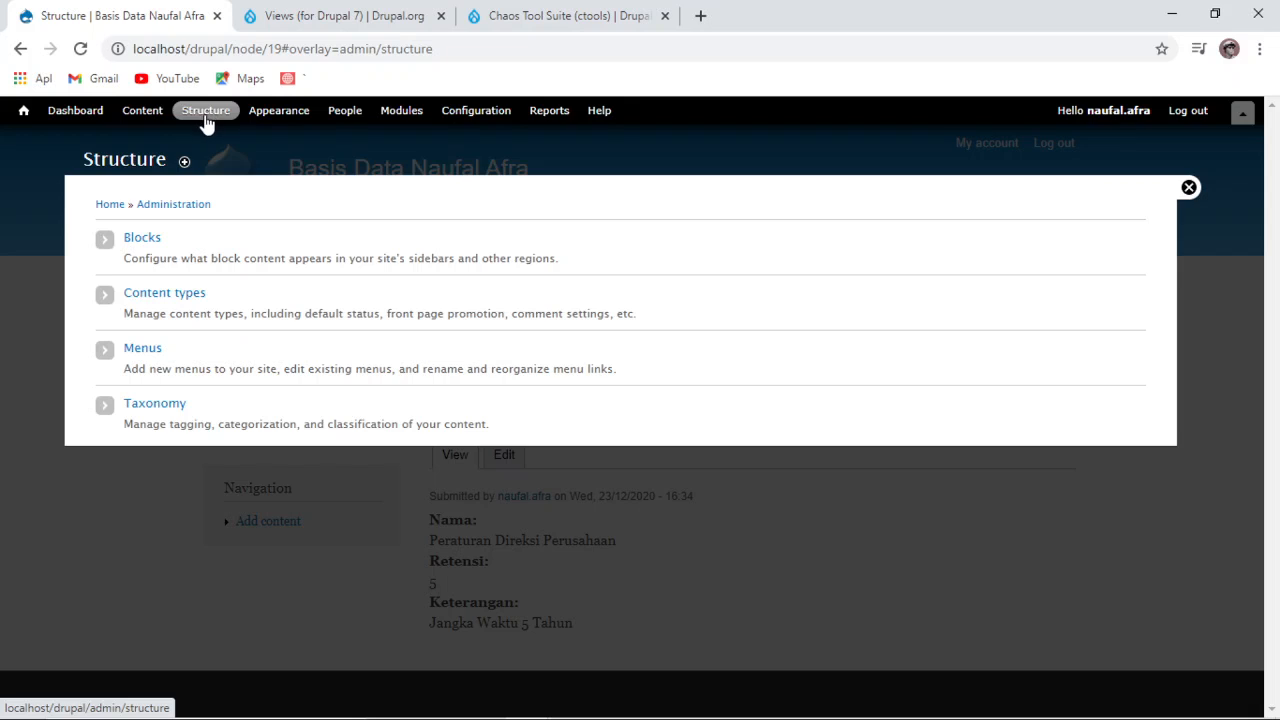
Step: Enable the Views and Views UI modules on the site's module list and save the configuration
click(400, 114)
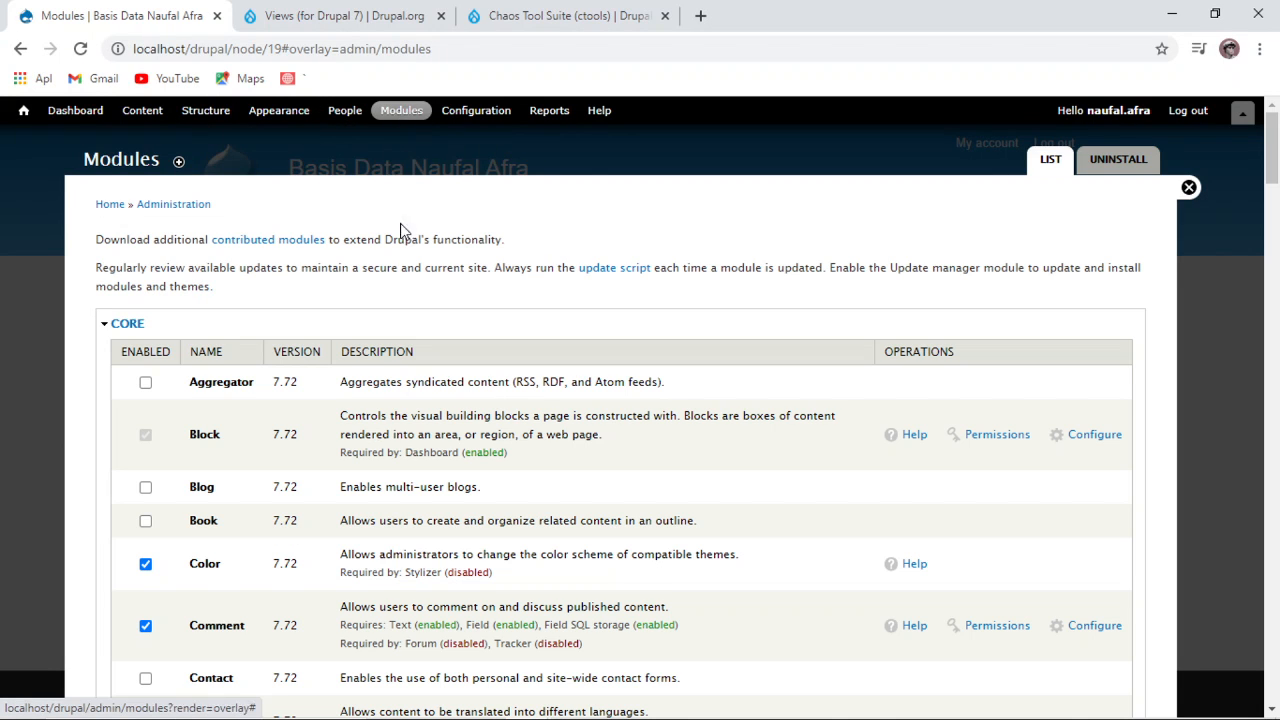
scroll(380, 440, down, 5)
scroll(383, 455, down, 3)
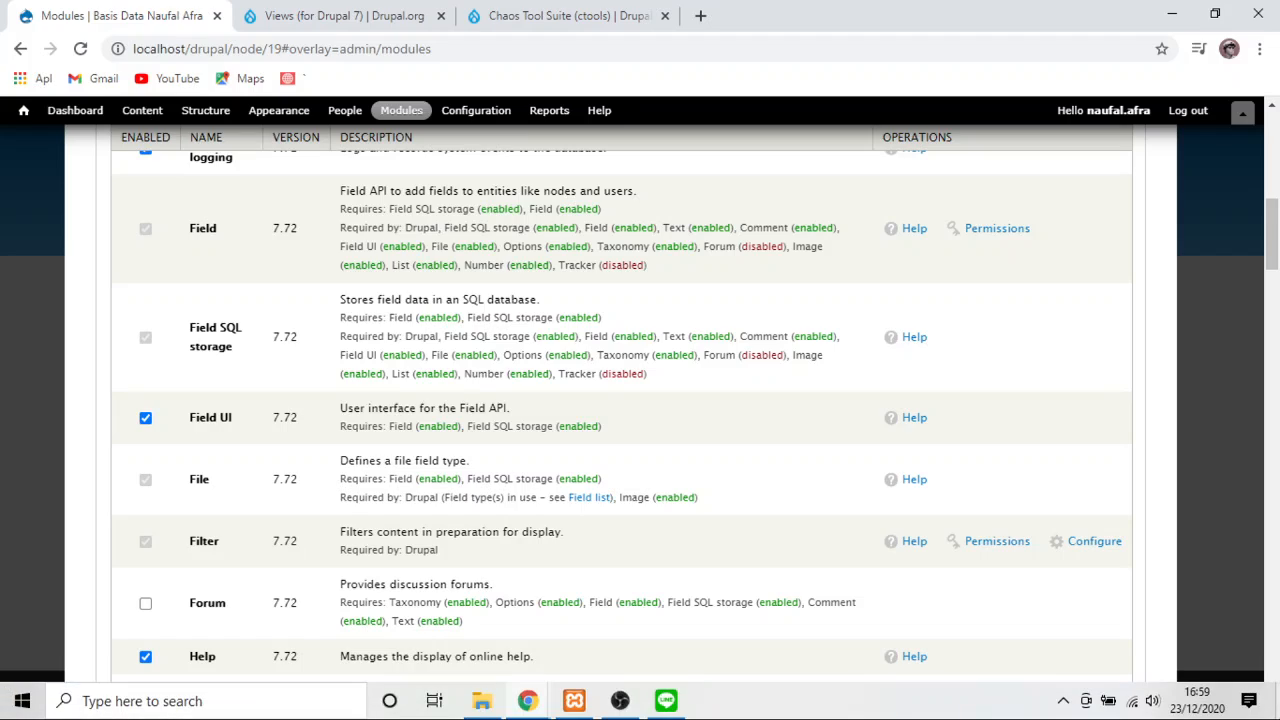
scroll(528, 258, down, 1)
scroll(528, 258, down, 5)
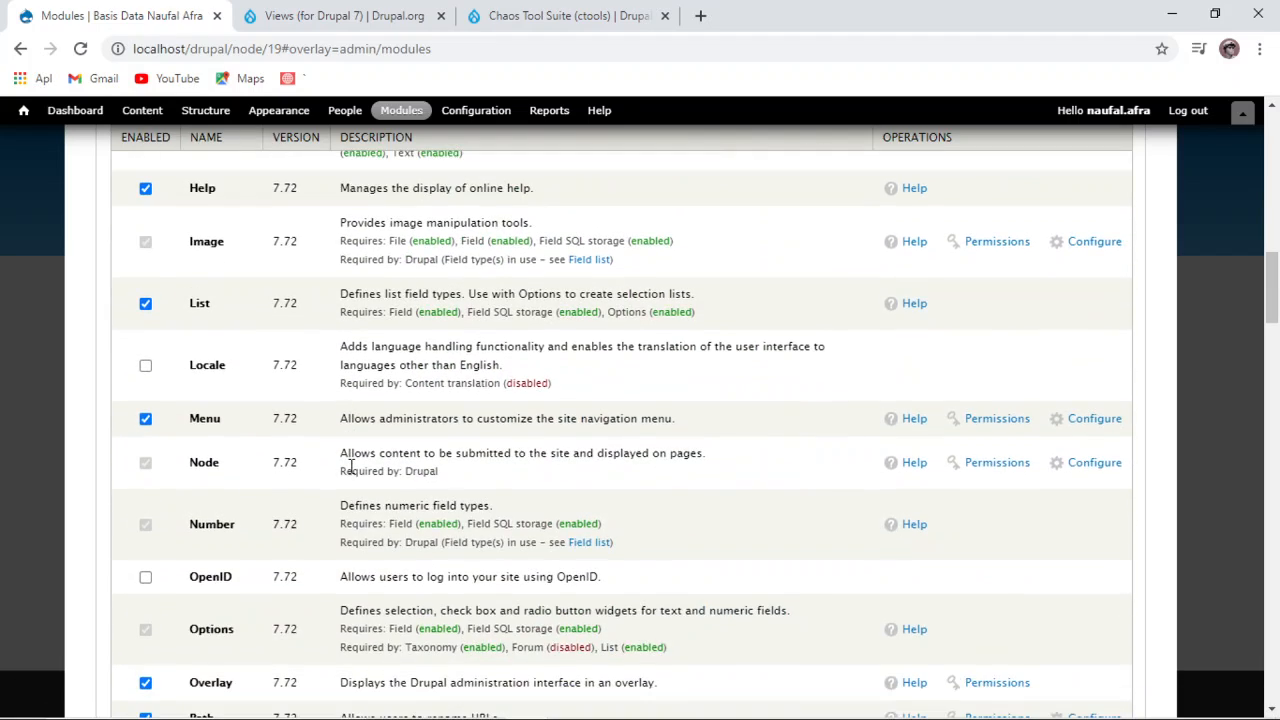
scroll(350, 468, down, 20)
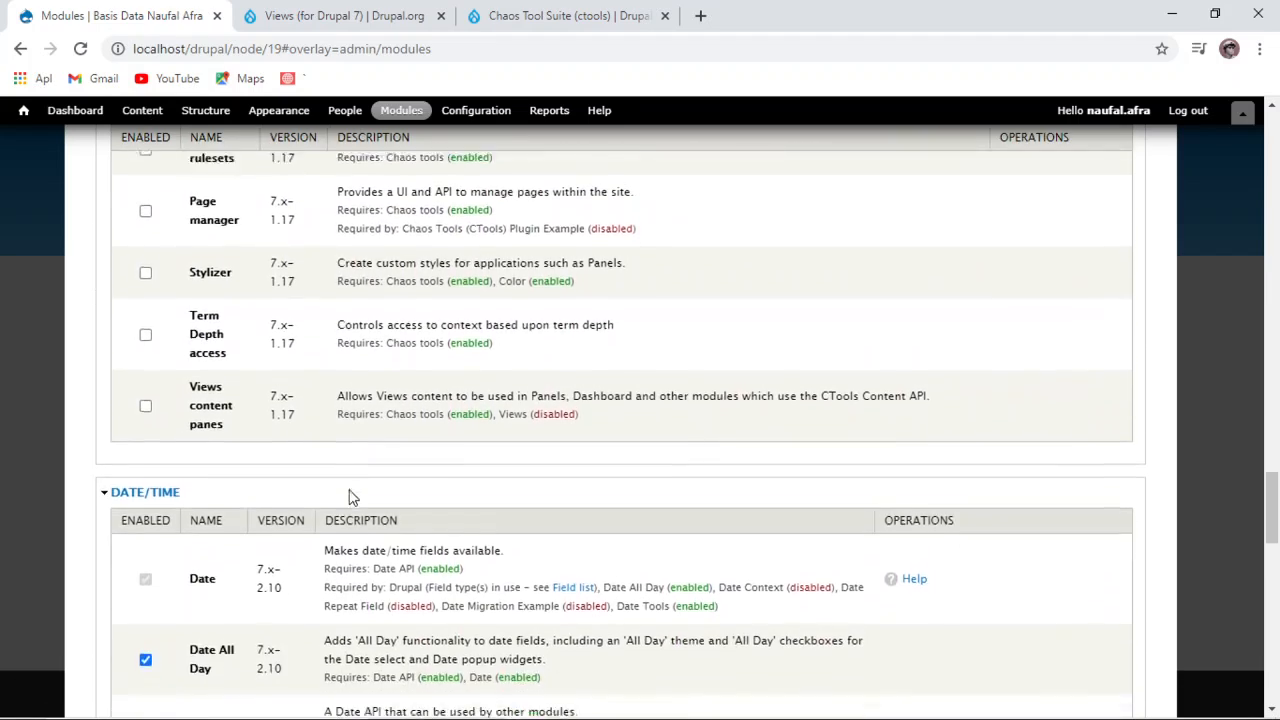
scroll(348, 497, down, 10)
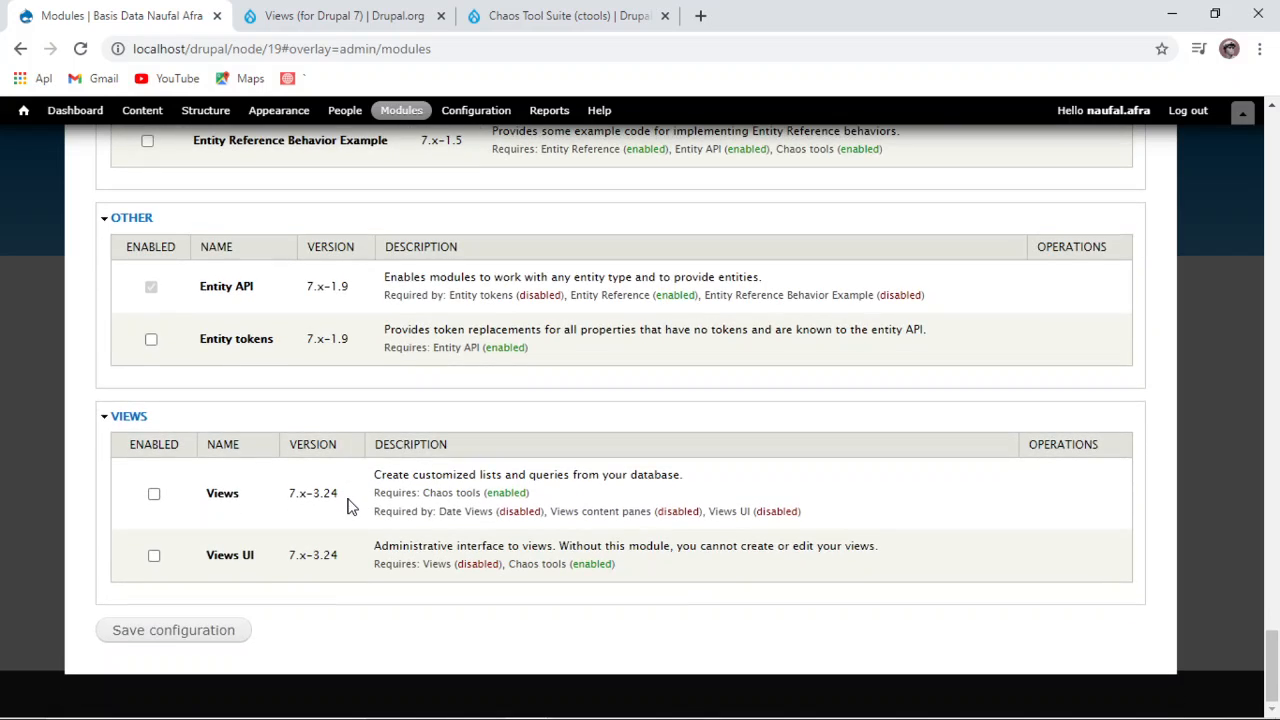
click(154, 494)
click(154, 556)
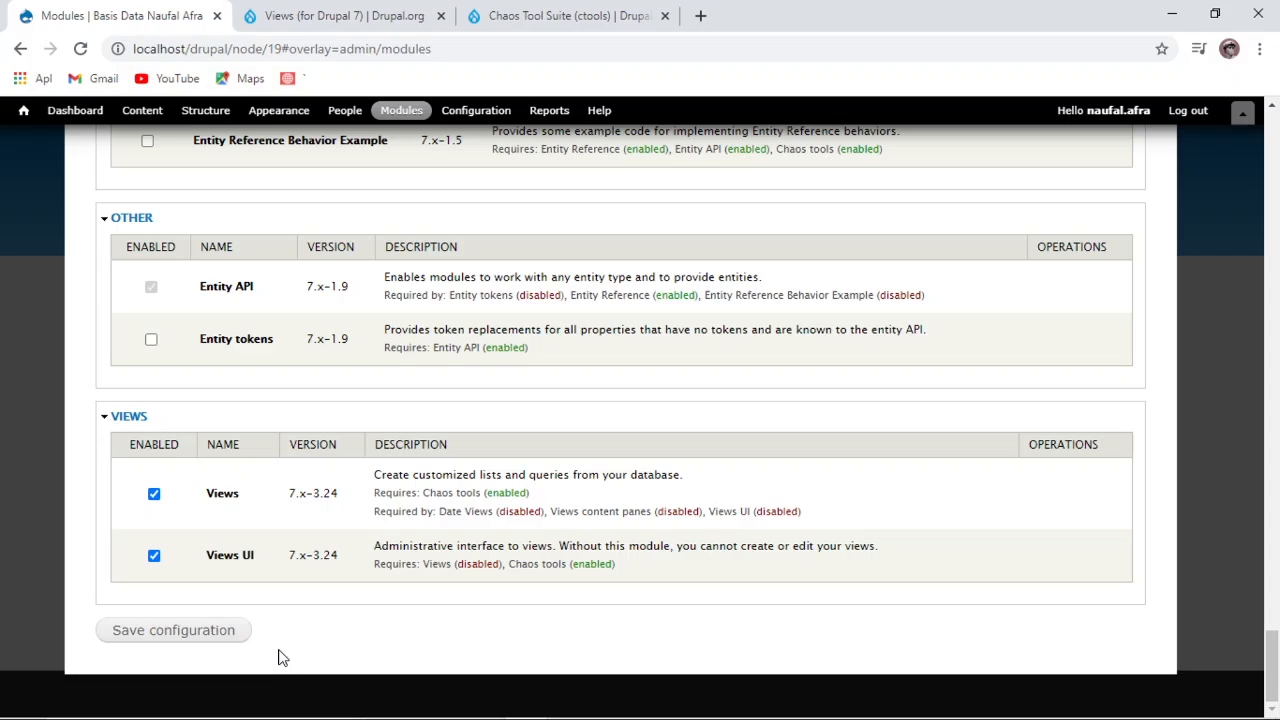
click(200, 636)
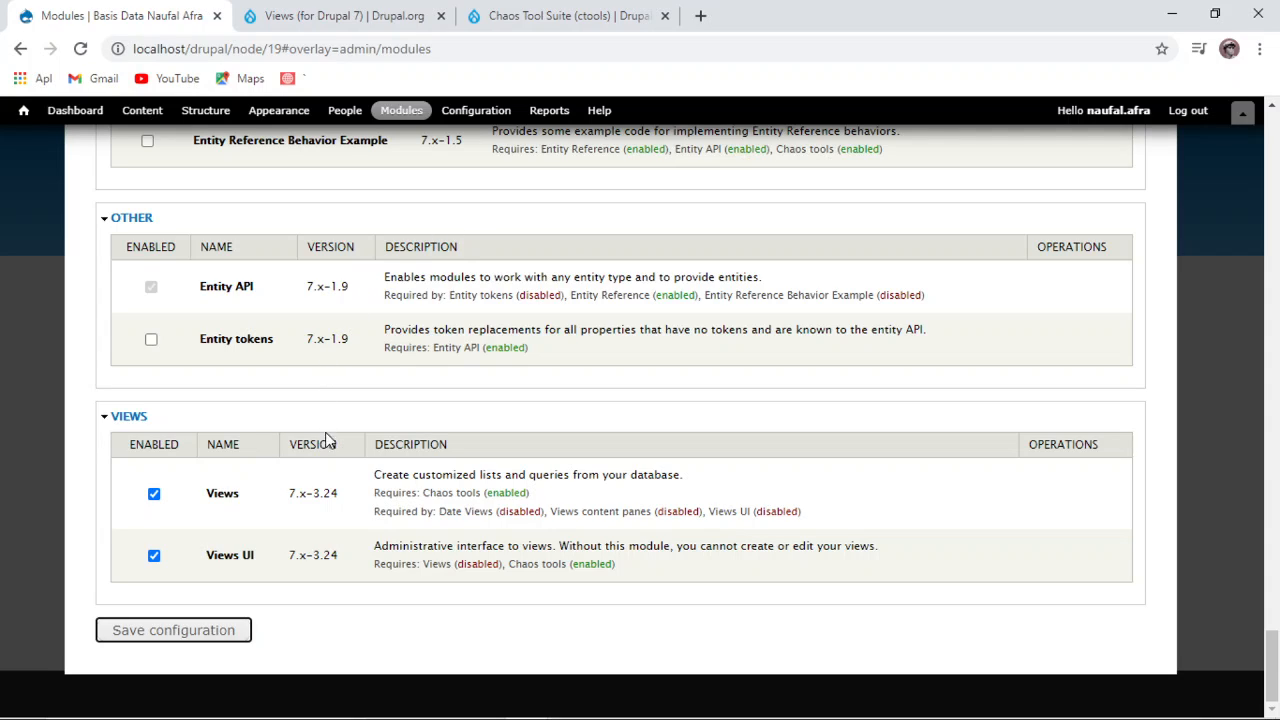
mouse_move(530, 717)
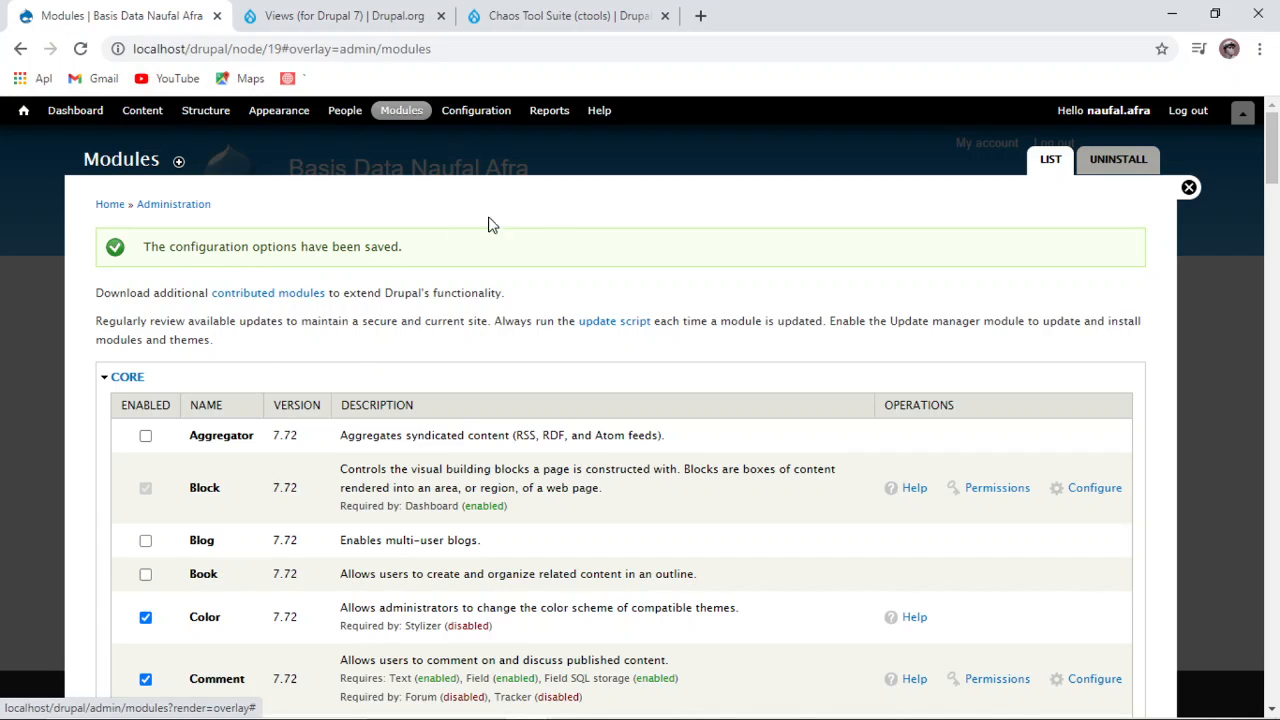
Step: Check the Views and Chaos tools entries in the module list and close the modules overlay
scroll(308, 313, down, 6)
scroll(308, 313, down, 20)
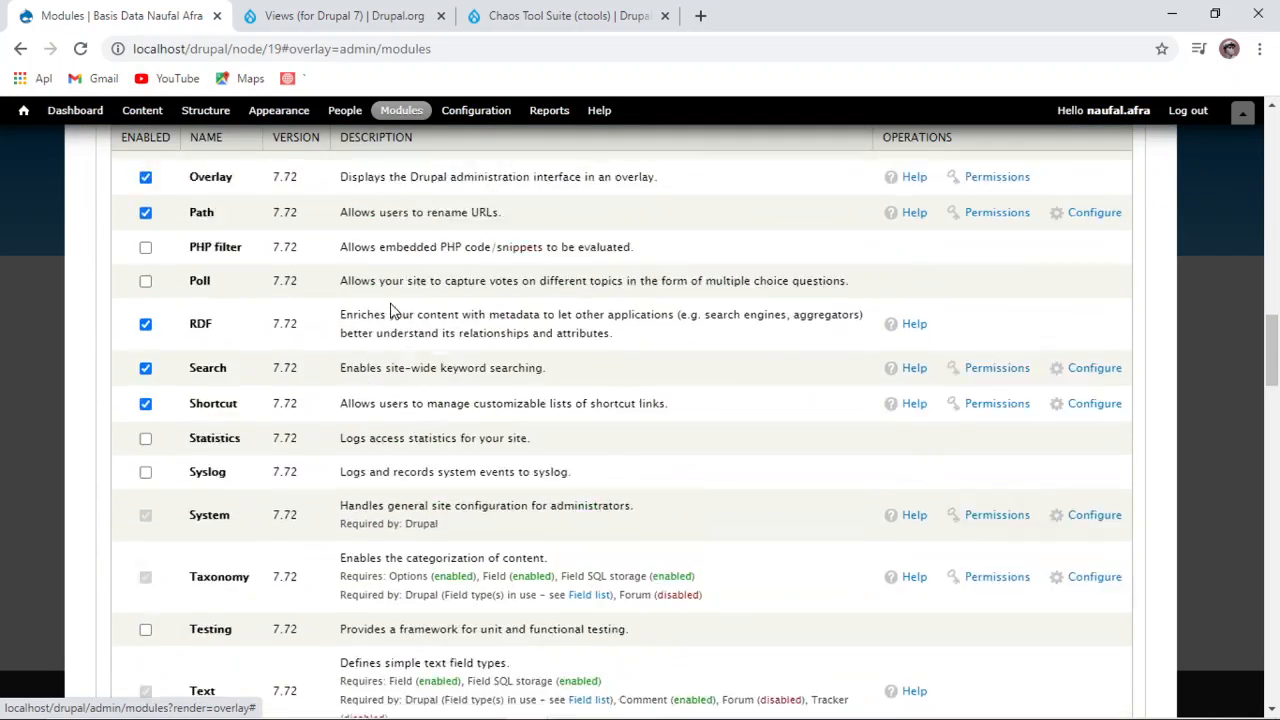
scroll(531, 463, down, 6)
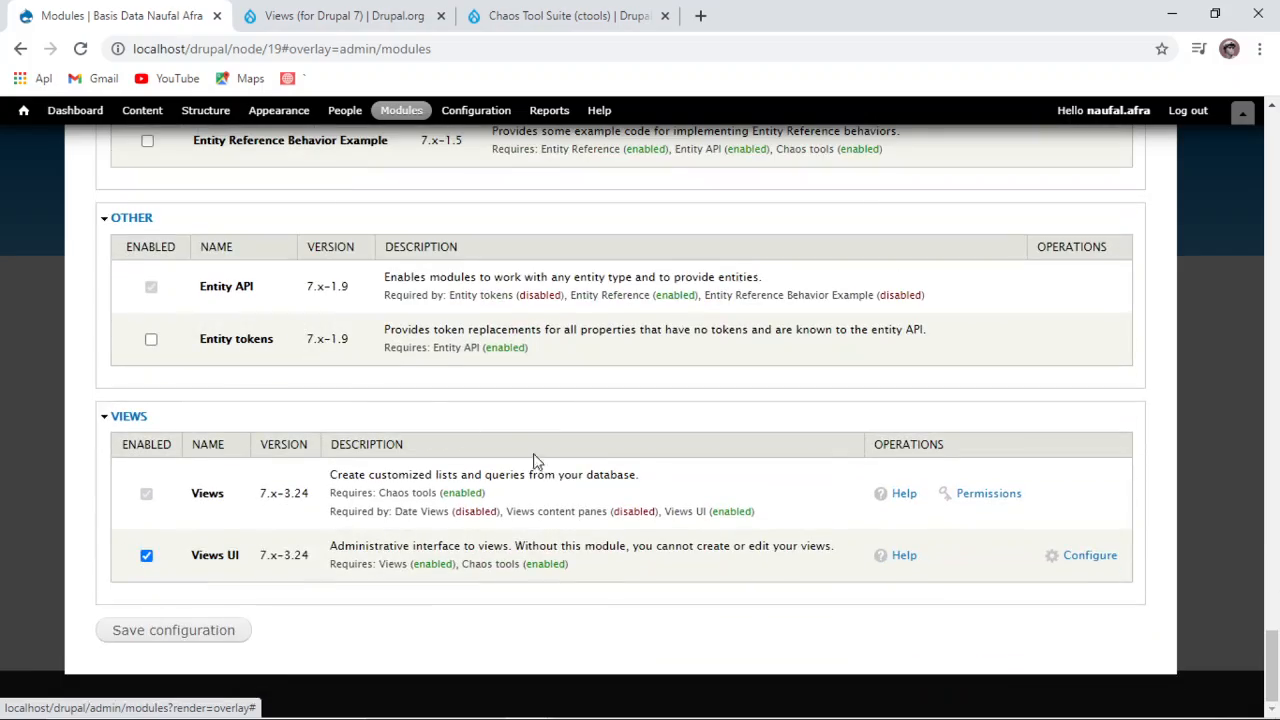
scroll(766, 451, up, 7)
scroll(611, 449, down, 7)
scroll(777, 449, up, 20)
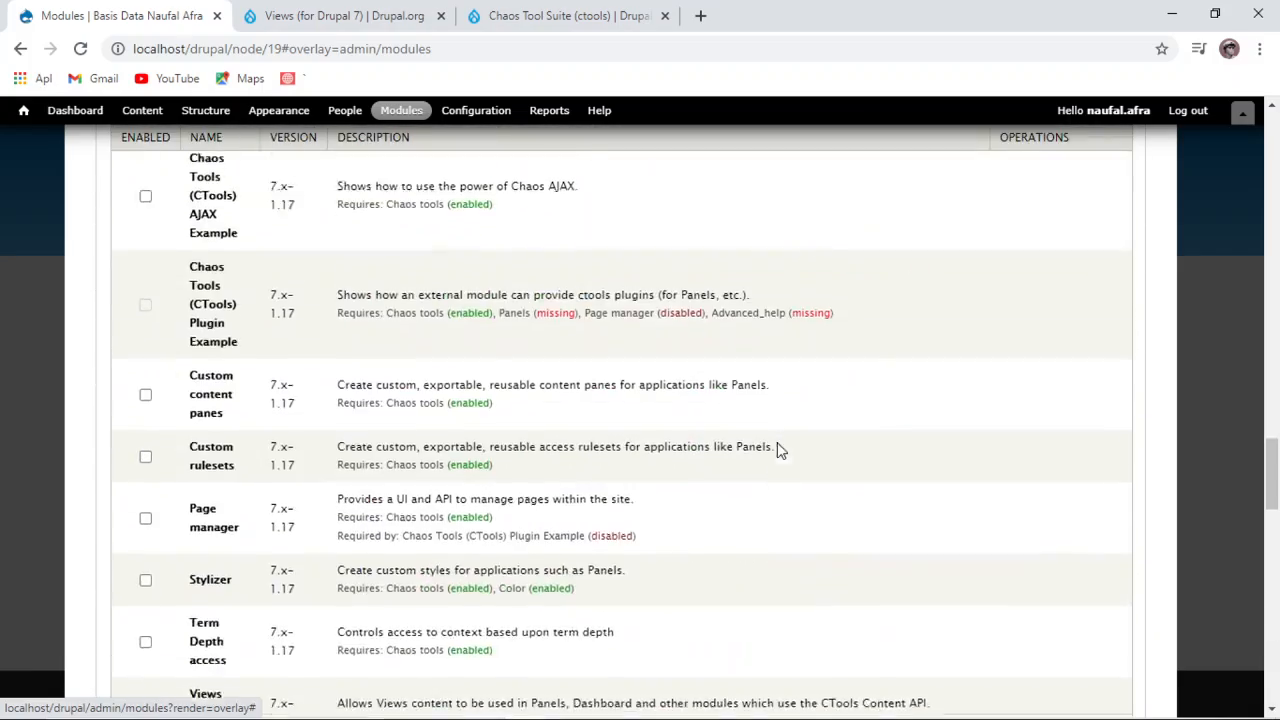
scroll(930, 310, up, 2)
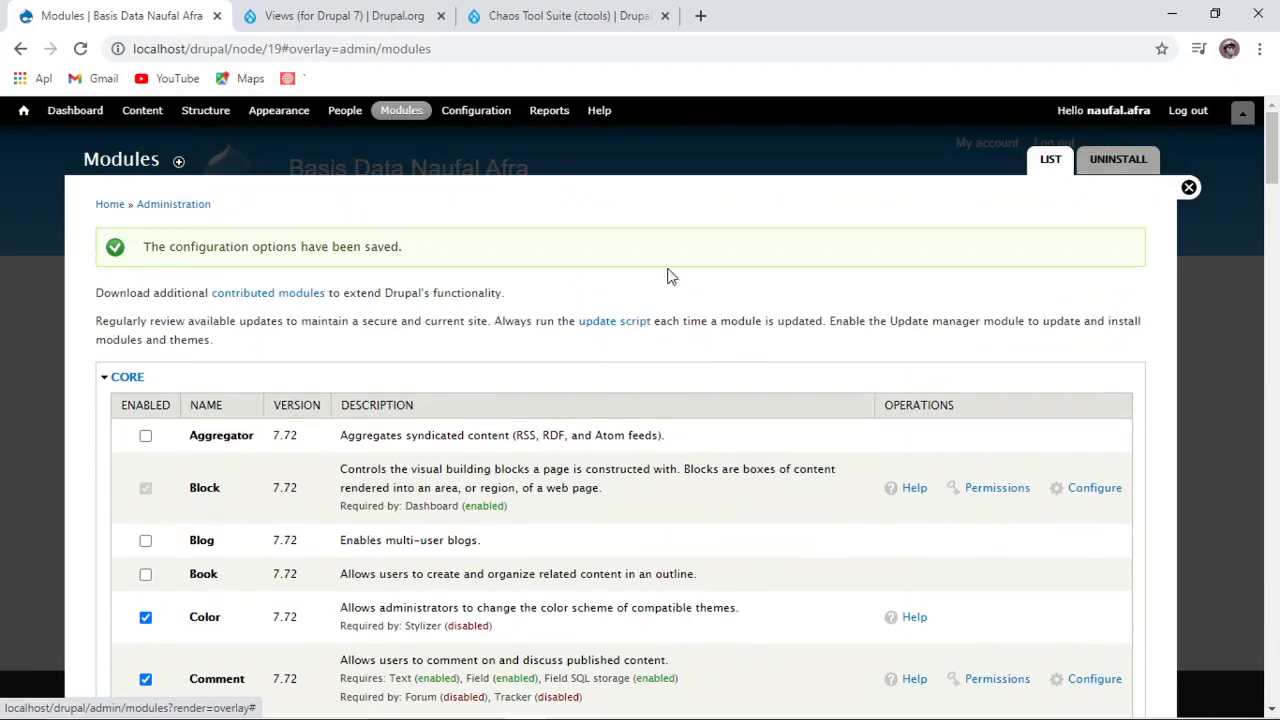
click(1189, 189)
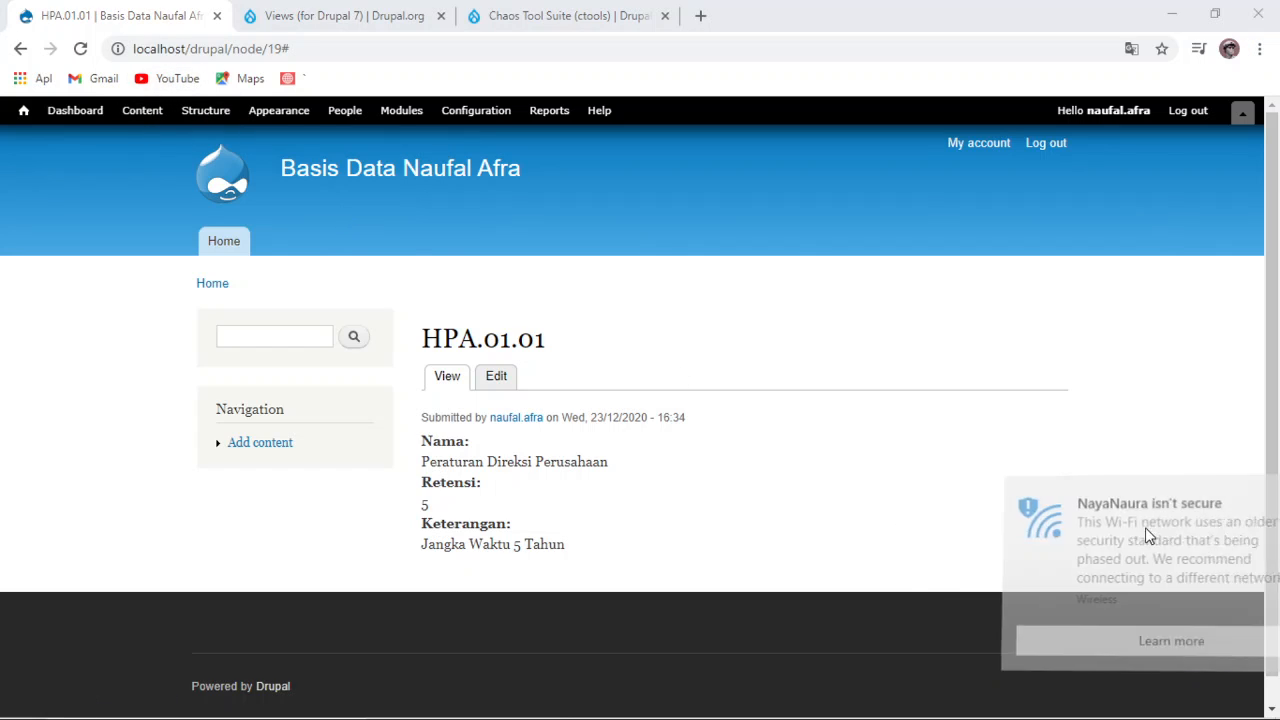
Step: Open the Views administration page in the site structure and start adding a new view
click(222, 113)
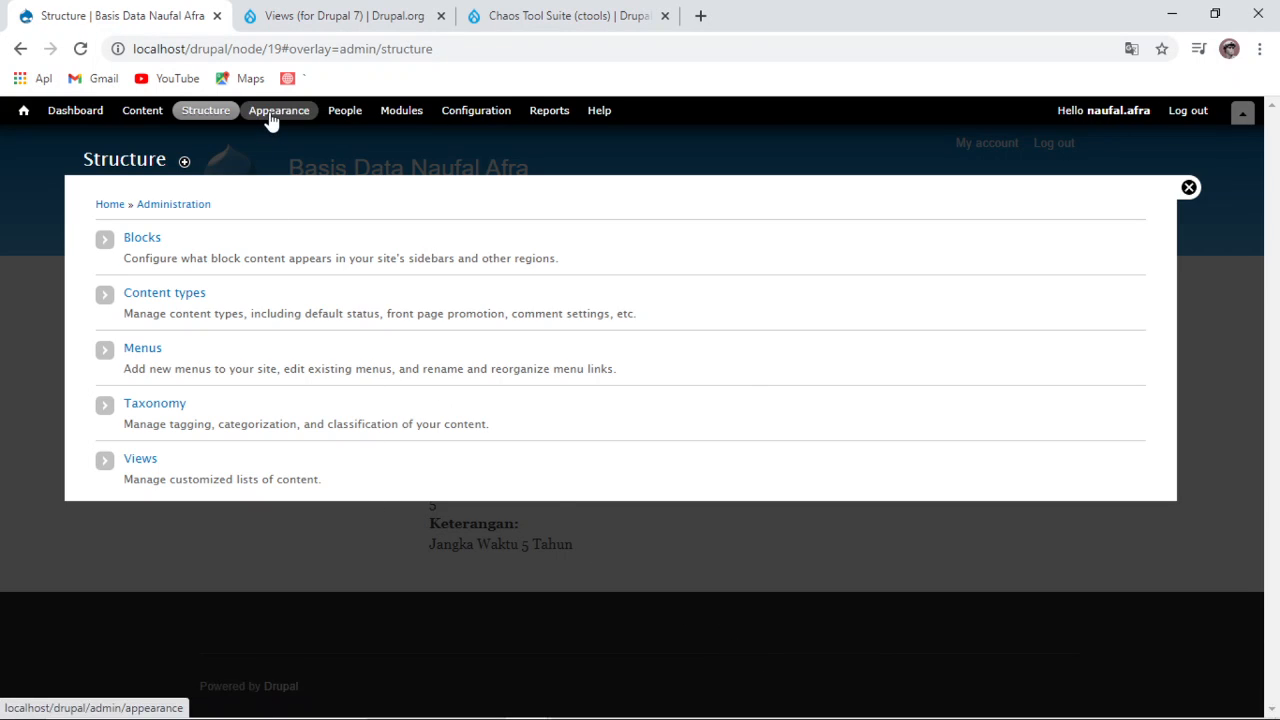
click(270, 113)
click(216, 115)
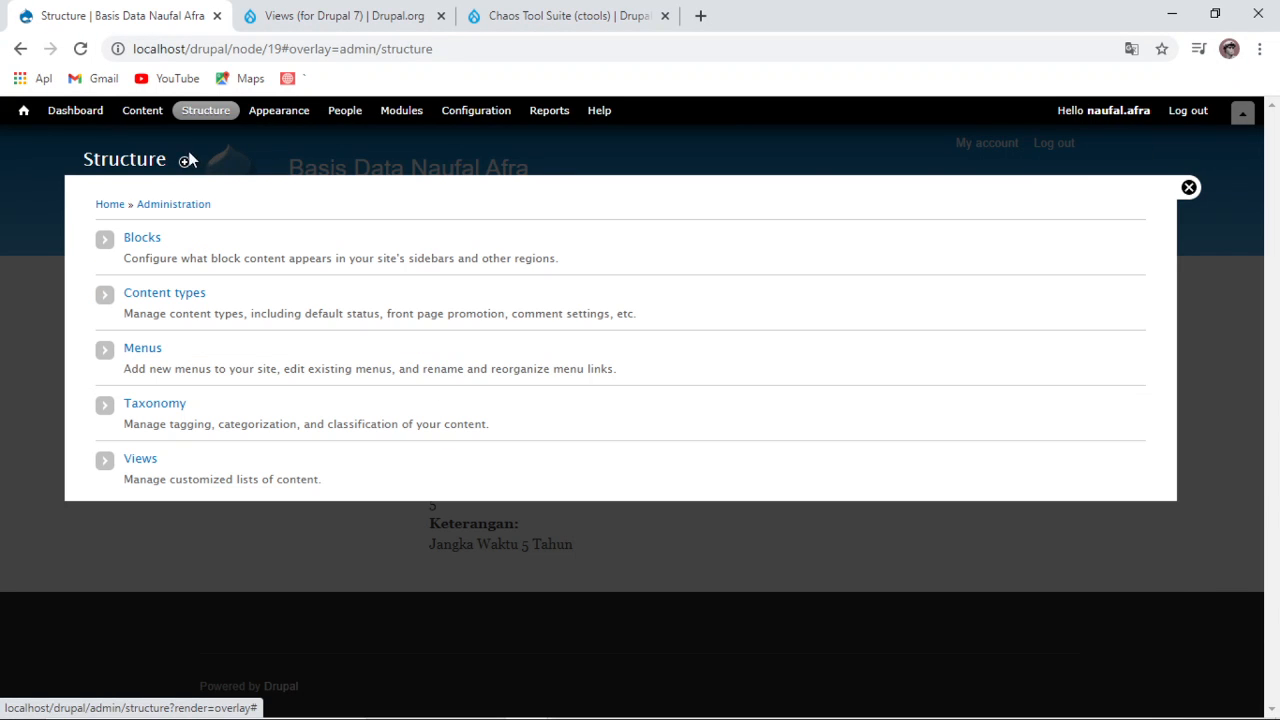
click(148, 462)
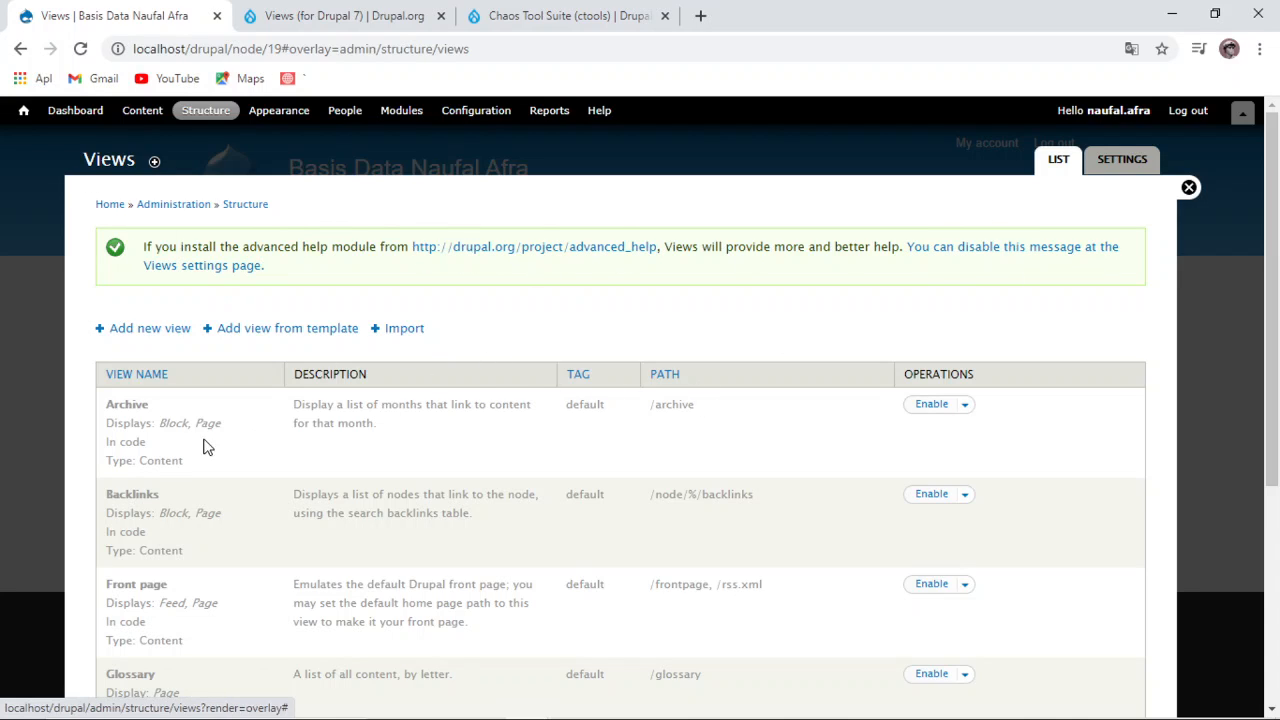
click(148, 334)
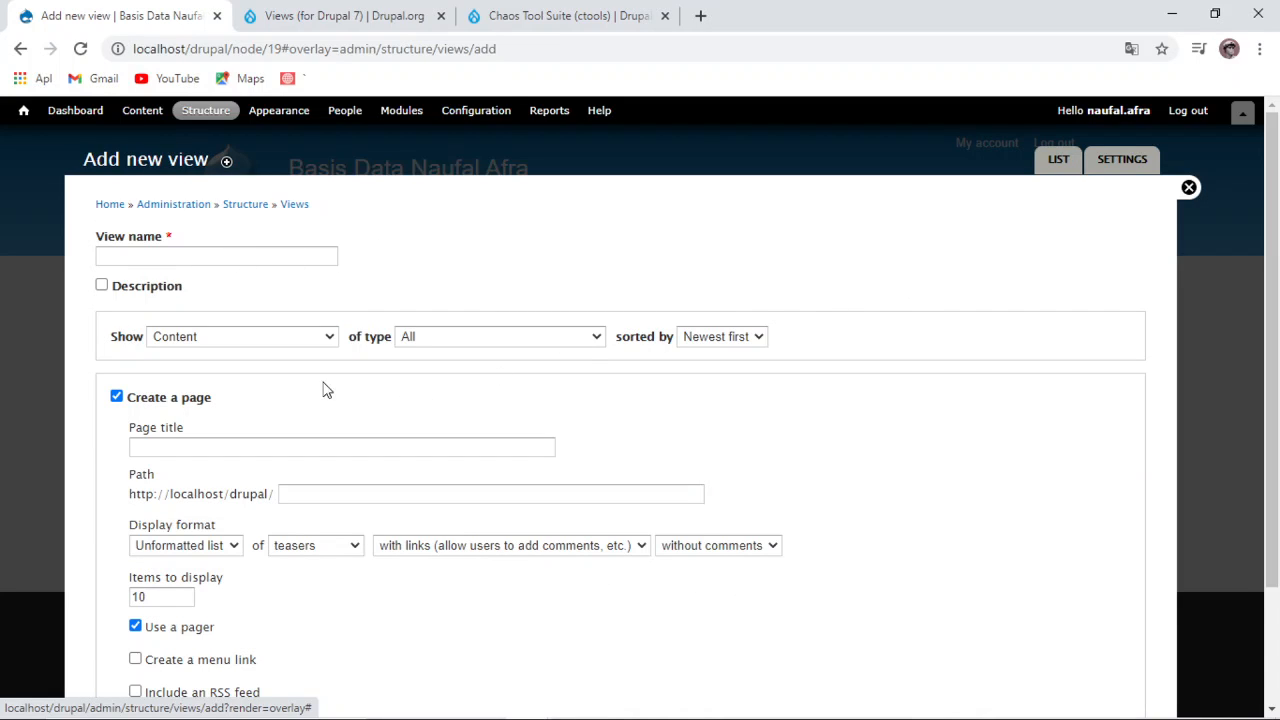
Step: Name the new view "Daftar Klasifikasi"
click(173, 255)
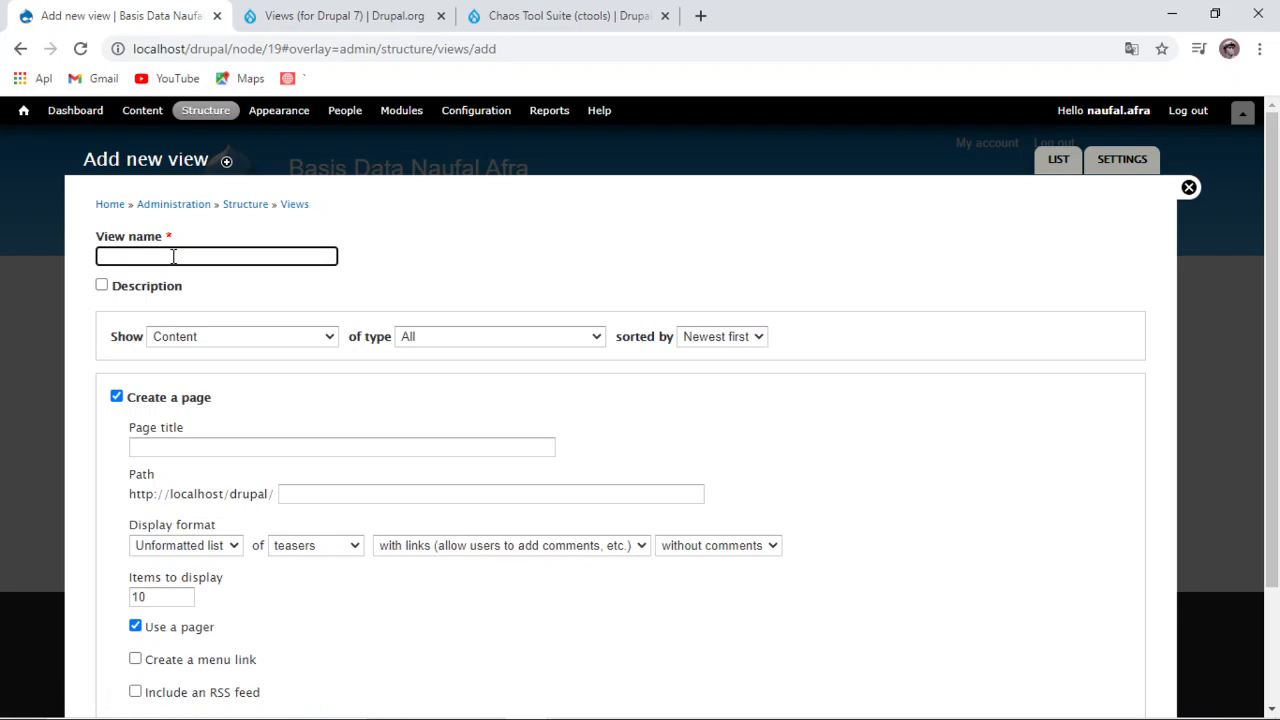
text(d)
key(BackSpace)
text(Da)
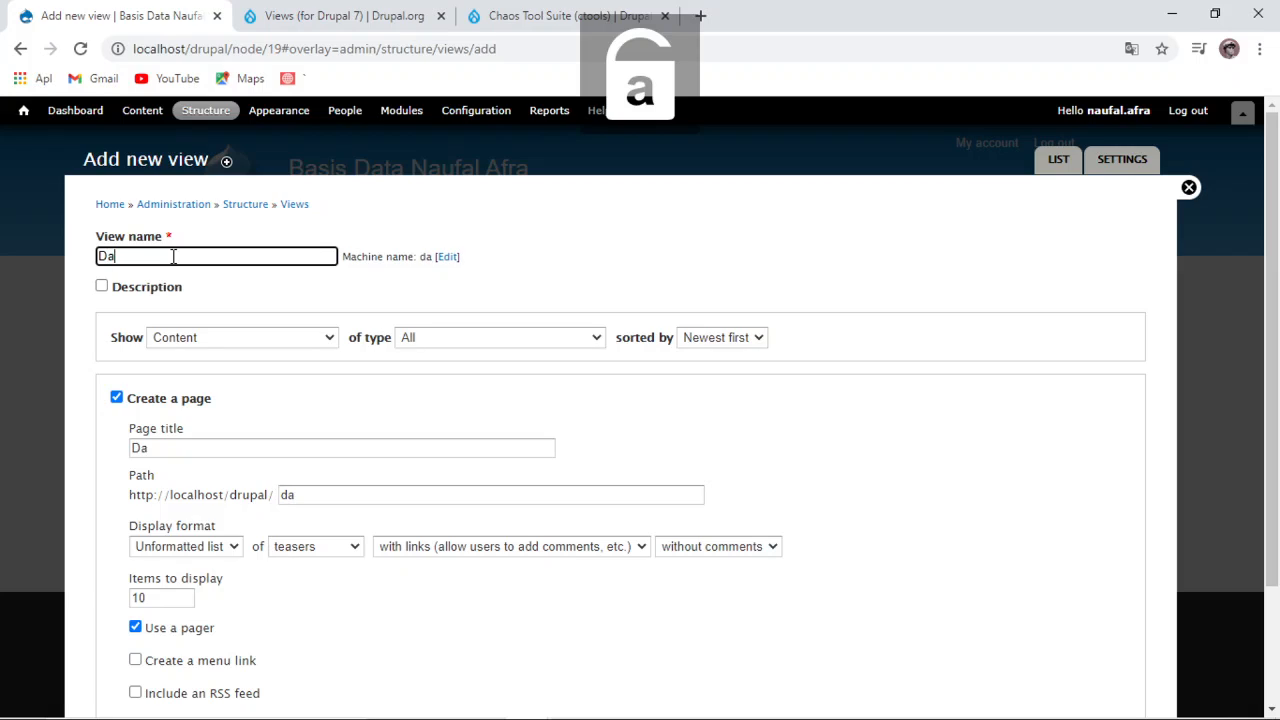
text(ftar K)
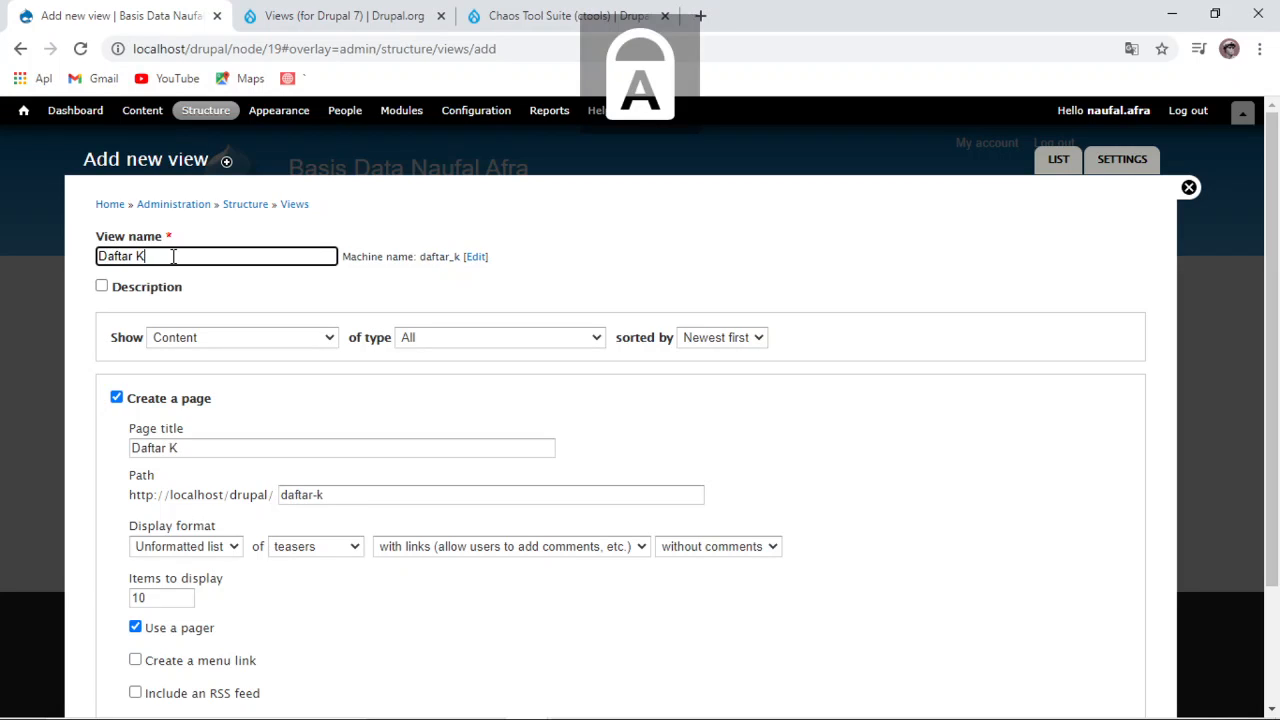
text(lasifikasi)
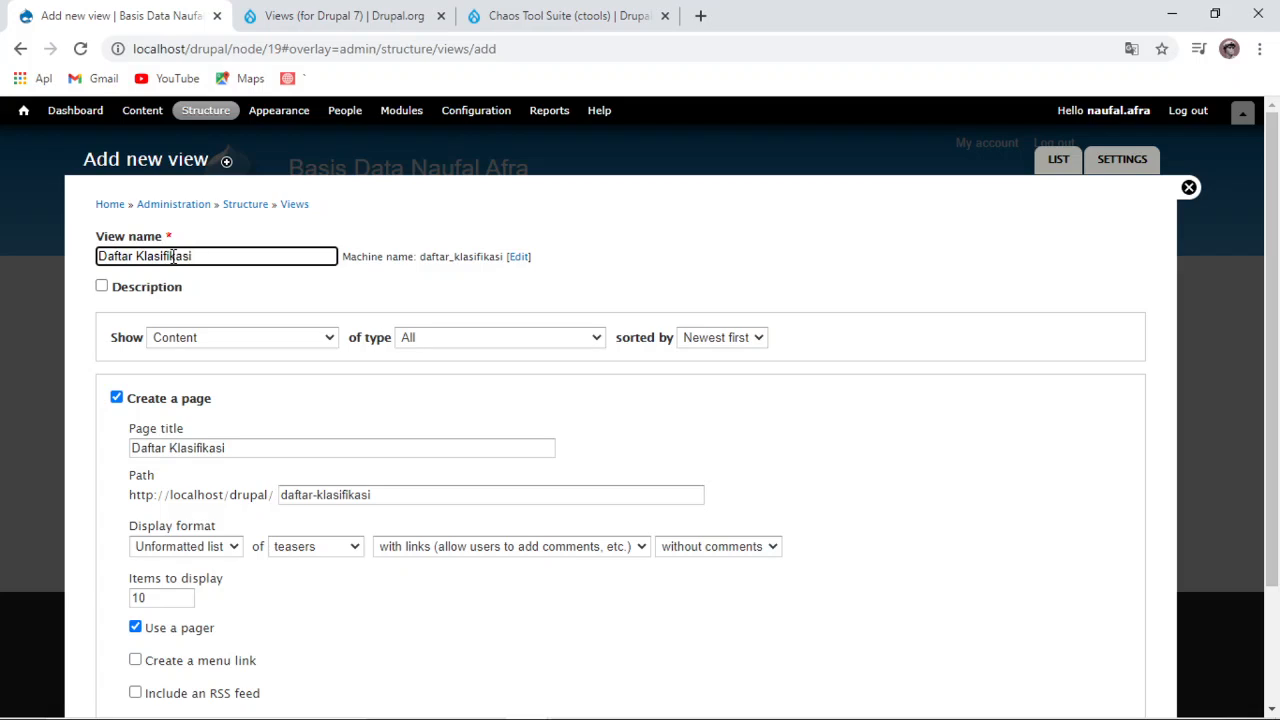
key(alt)
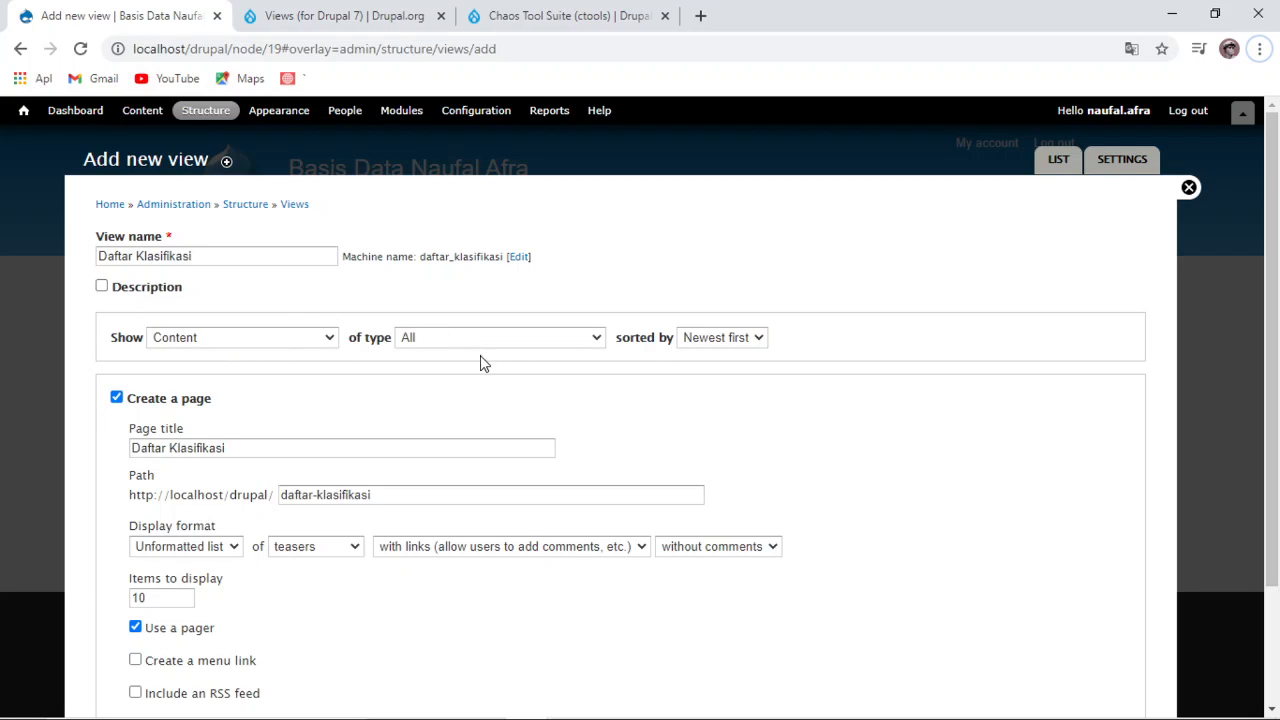
Step: Limit the view to content of type Klasifikasi, turn off page creation, and continue to editing the view
scroll(549, 486, down, 1)
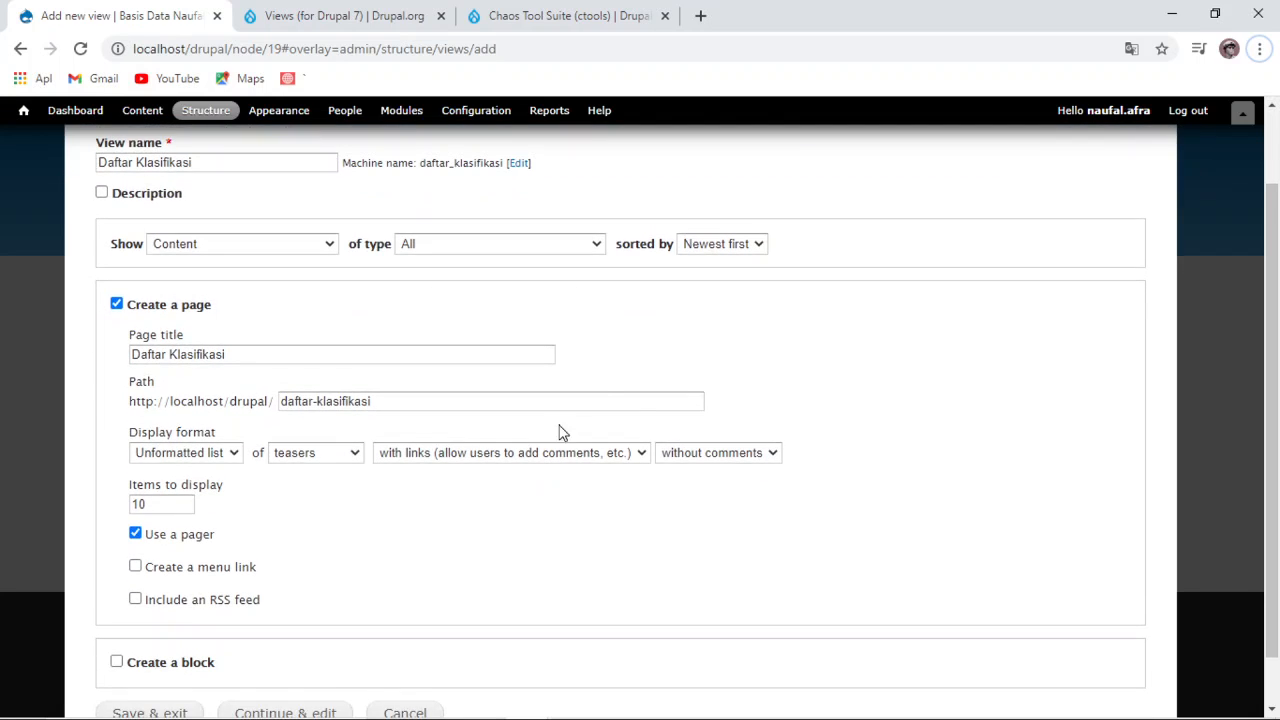
click(598, 246)
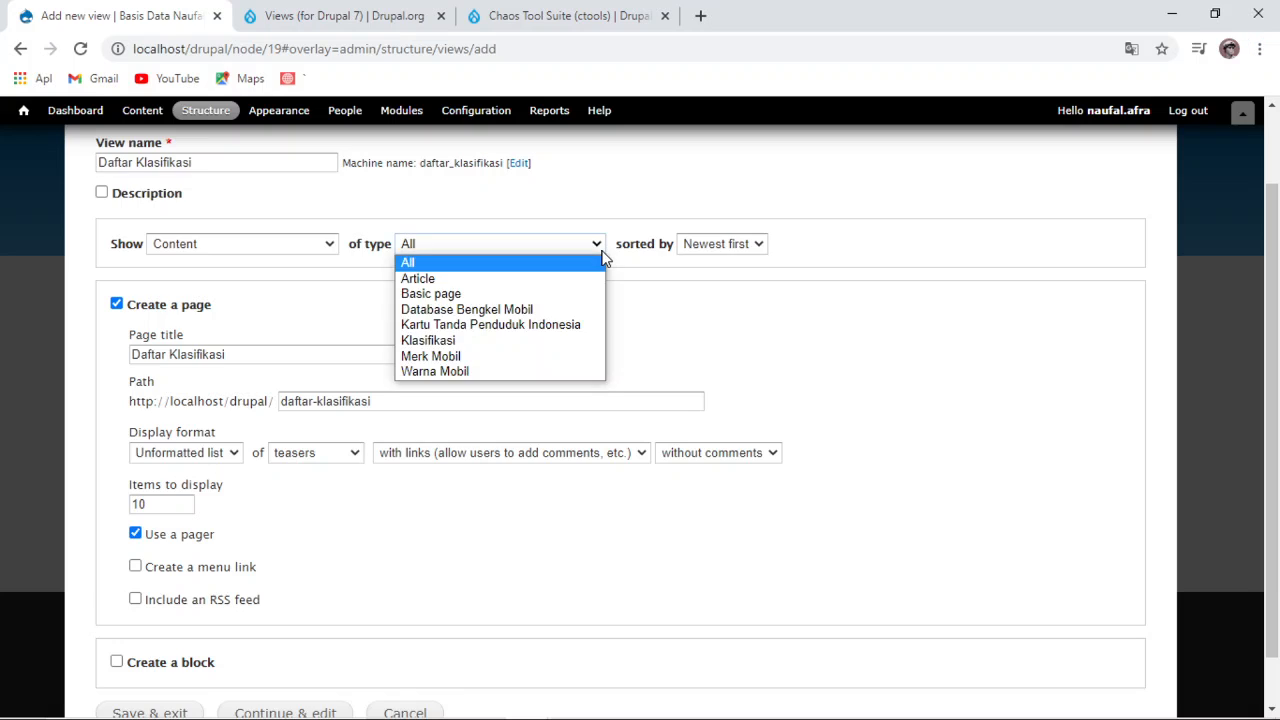
click(428, 341)
scroll(171, 346, down, 1)
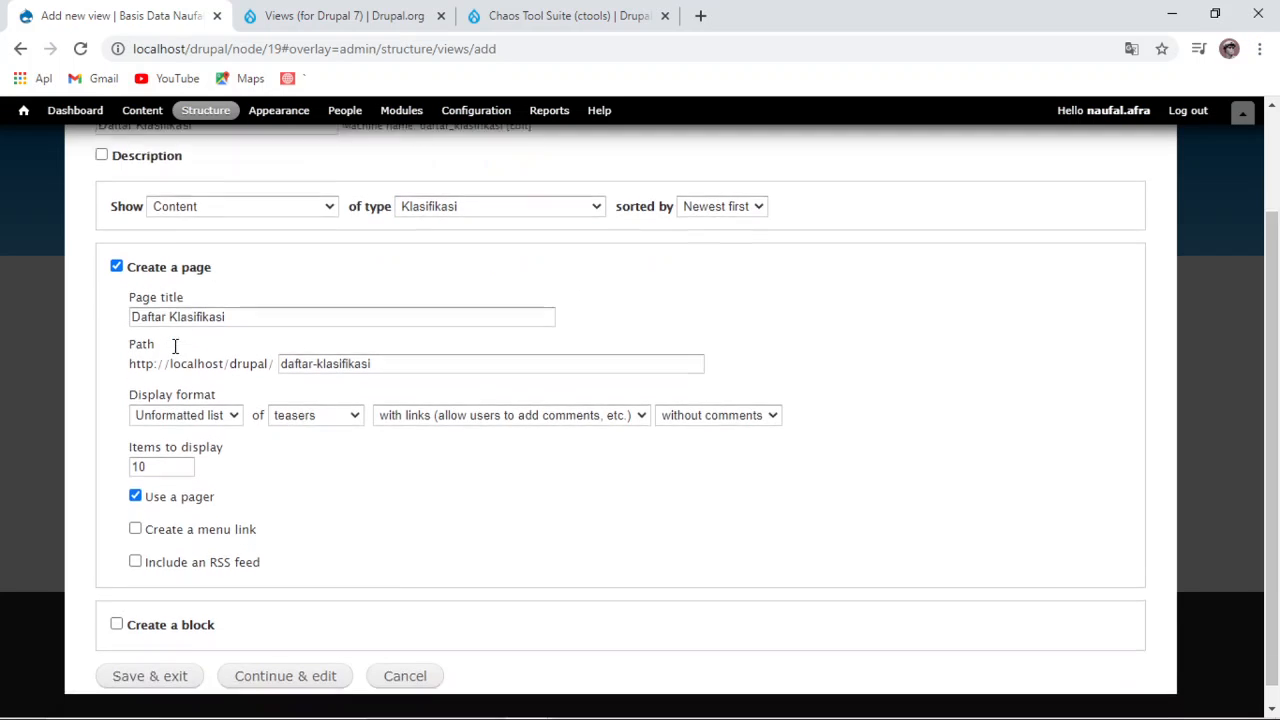
click(117, 247)
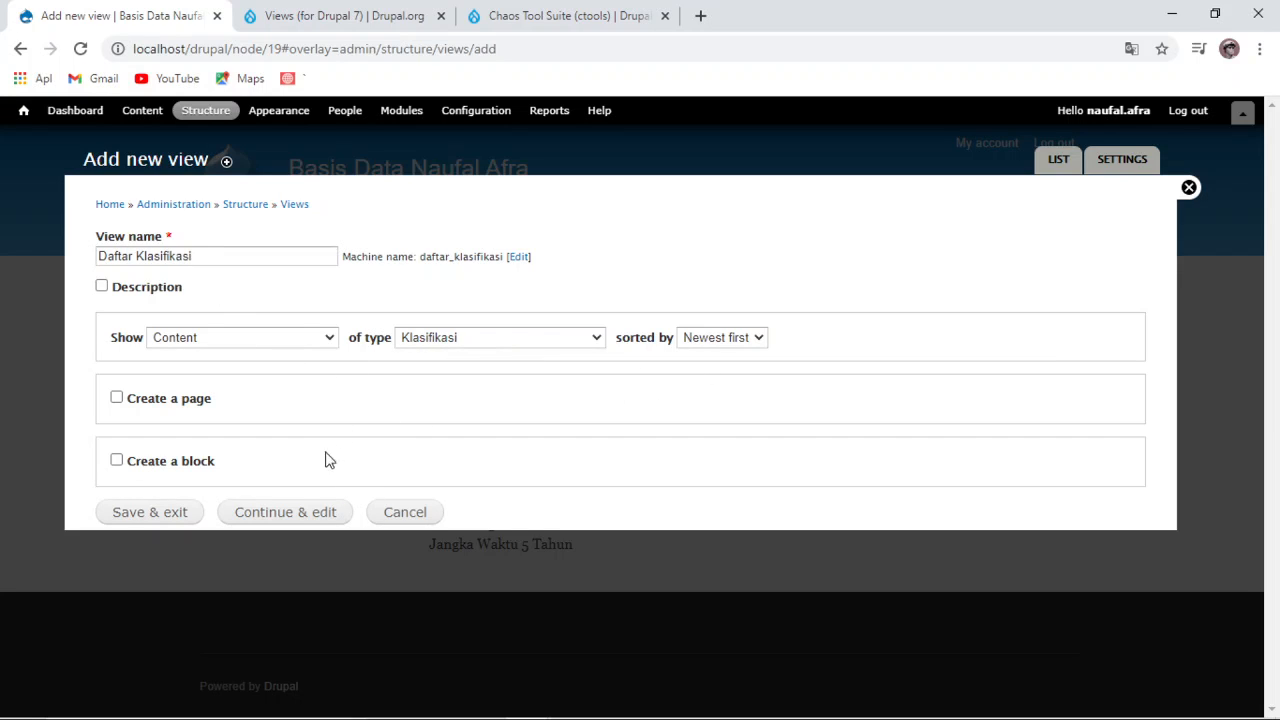
click(322, 520)
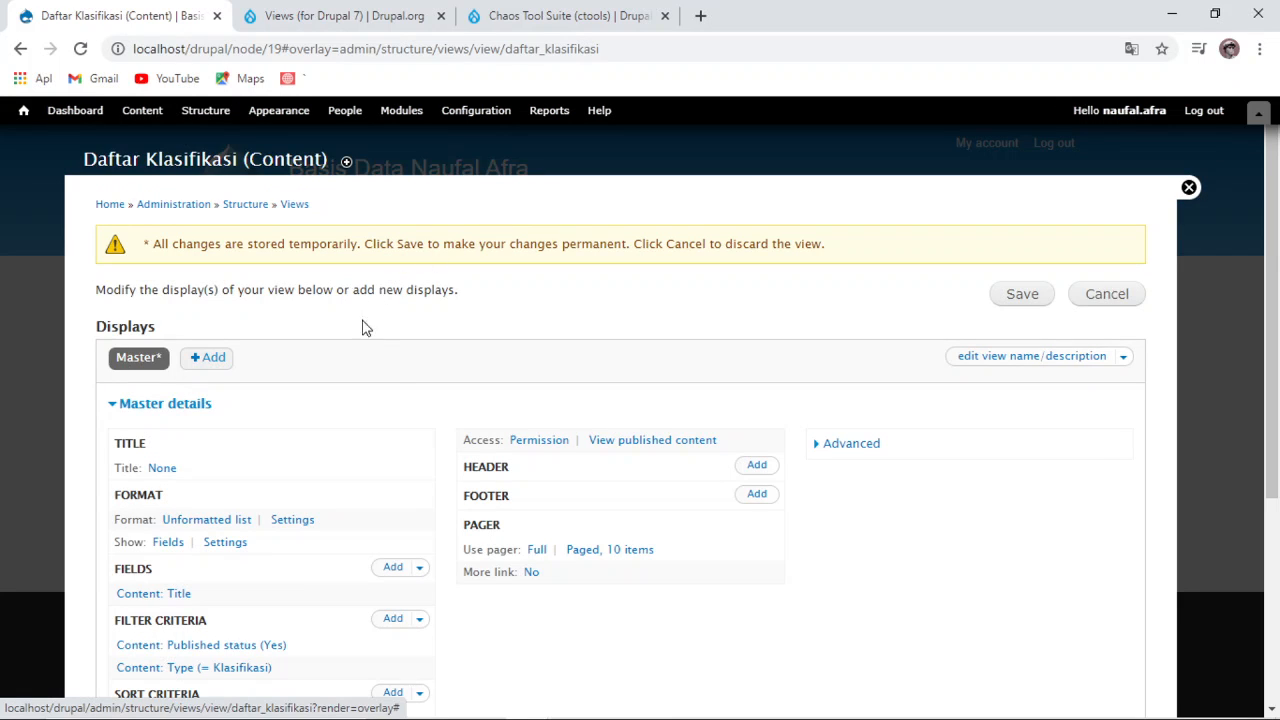
scroll(400, 374, down, 1)
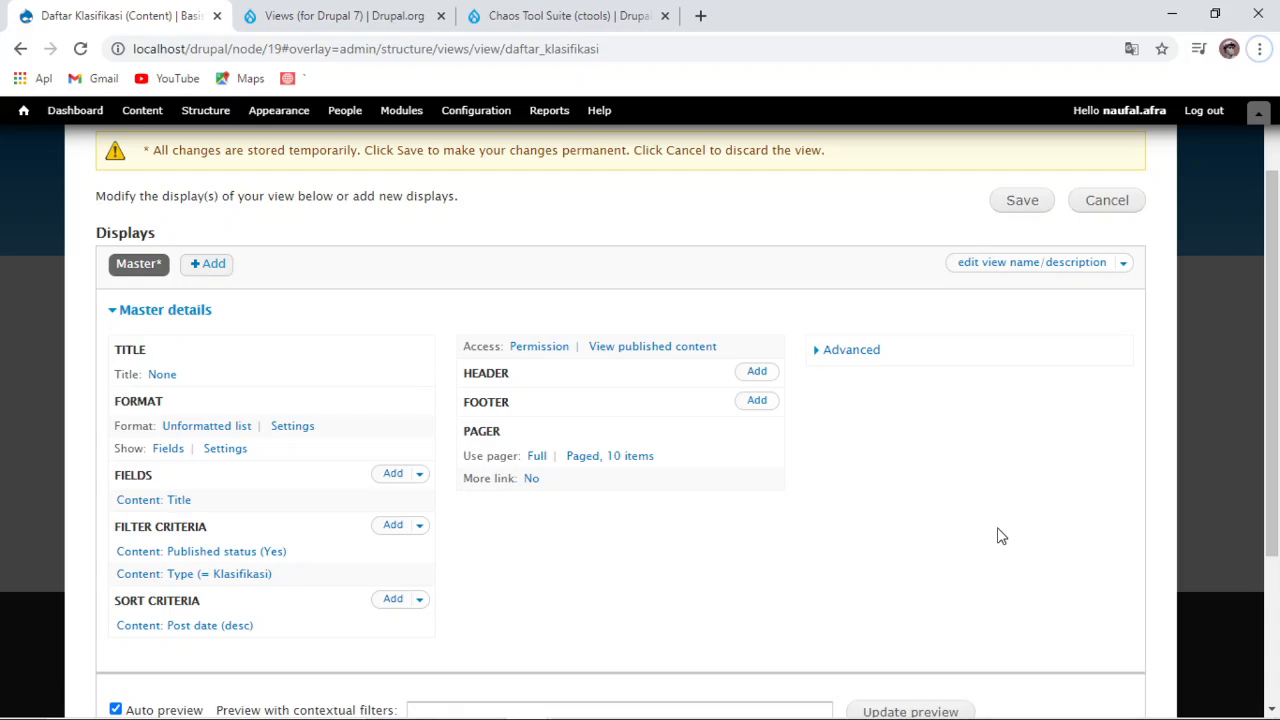
click(182, 503)
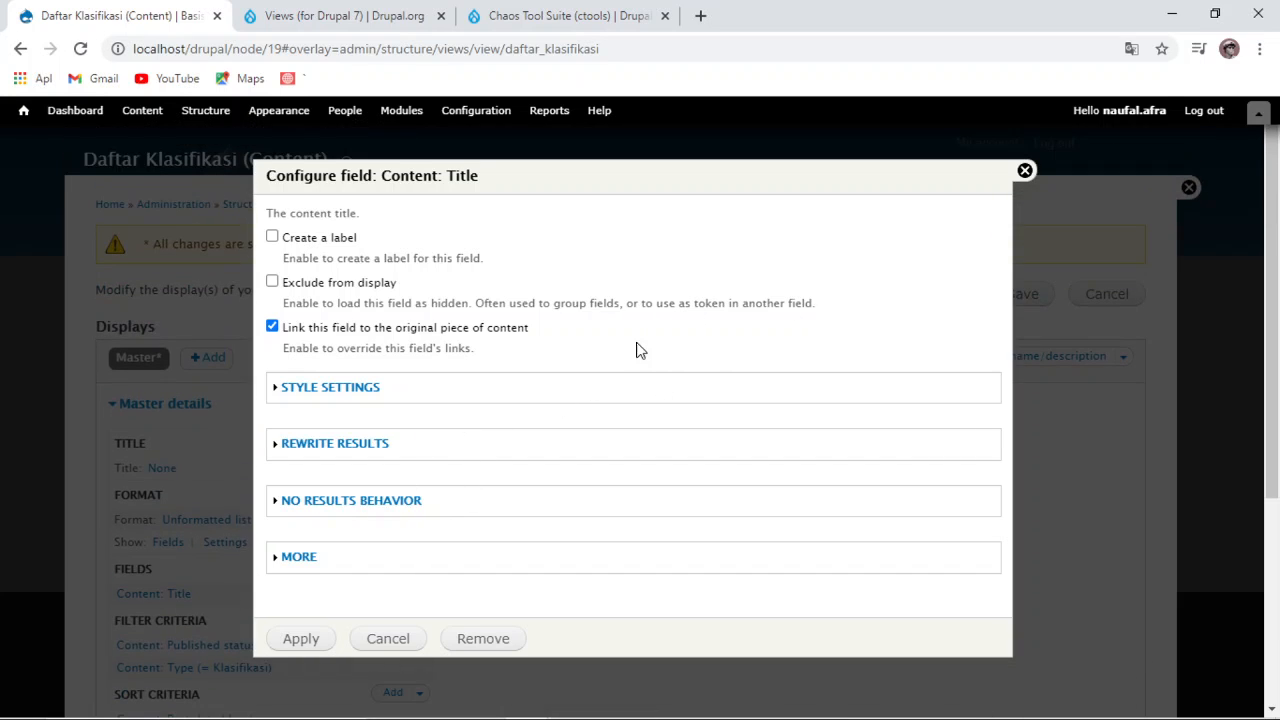
click(1024, 172)
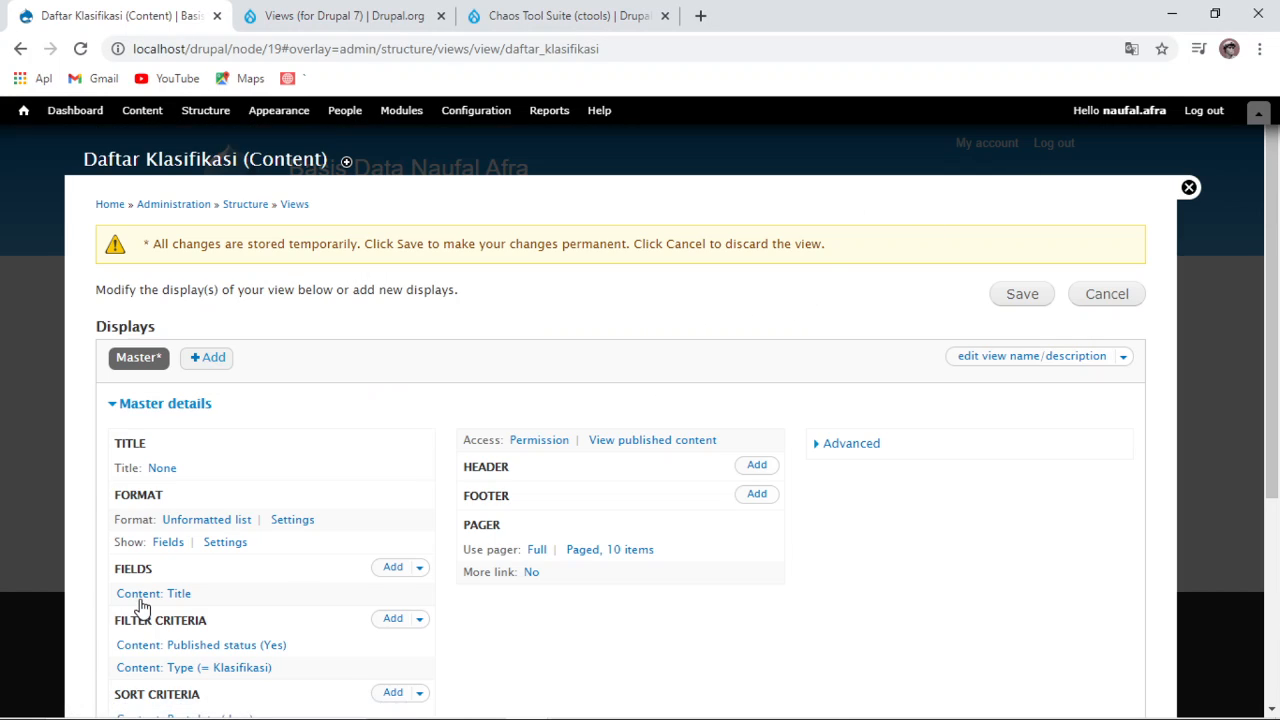
click(142, 596)
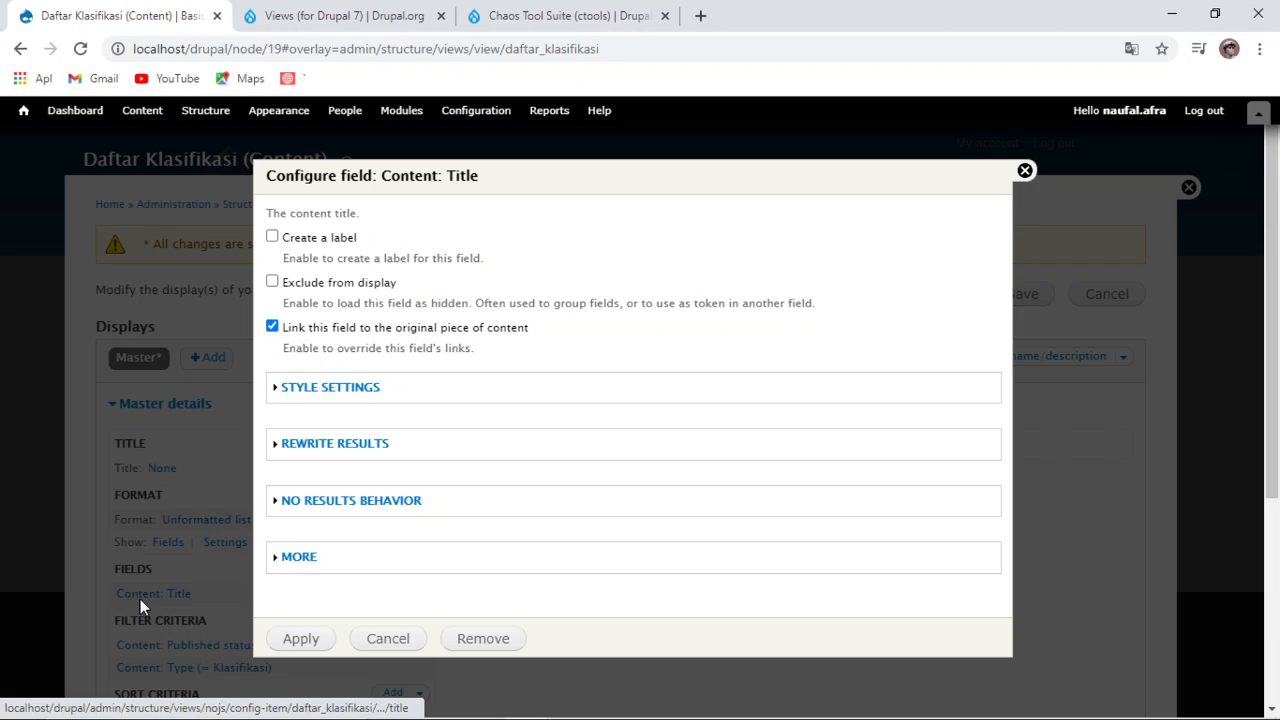
click(1024, 172)
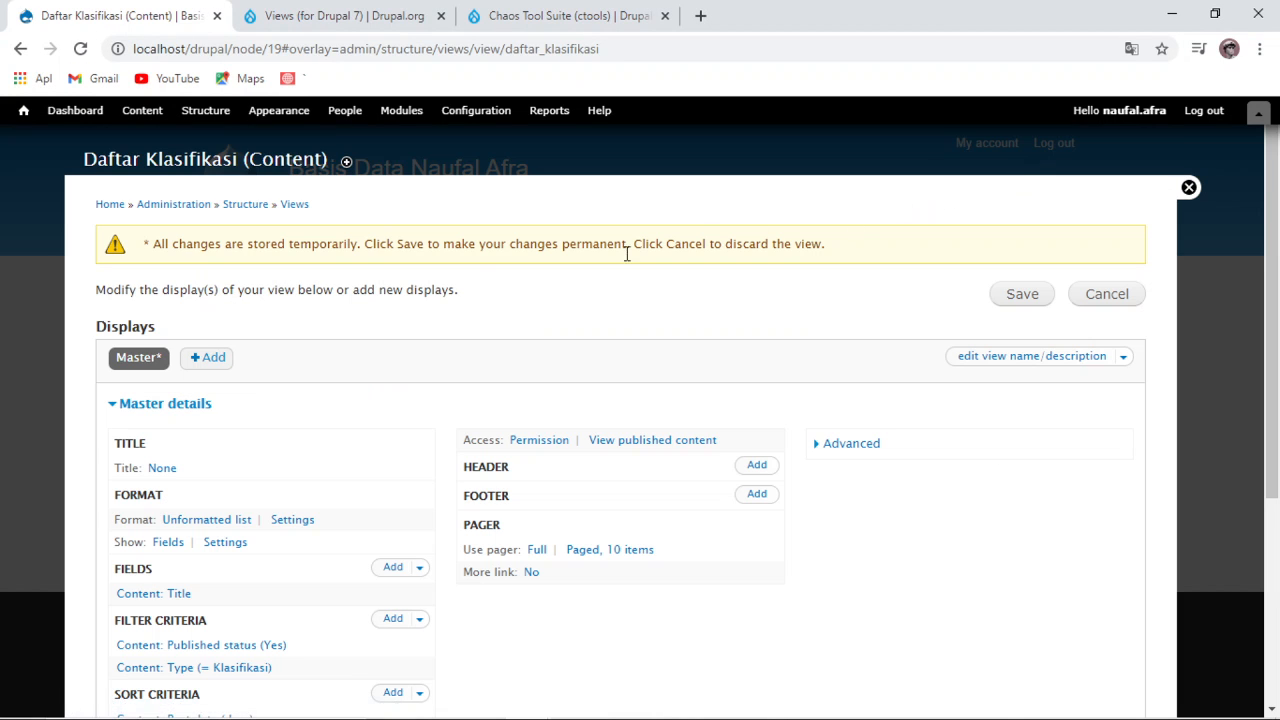
Step: Give the view's Content: Title field the label "Kode" and turn off its link to the original content
scroll(743, 536, down, 1)
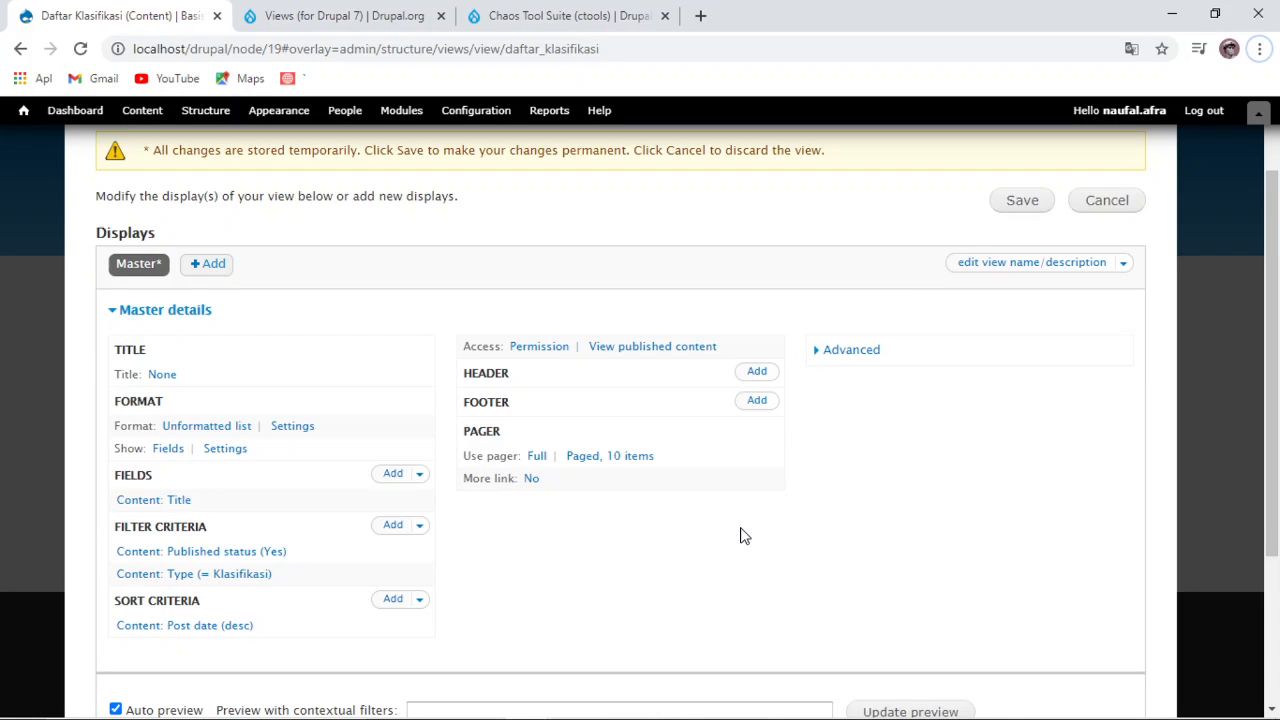
click(179, 500)
click(272, 236)
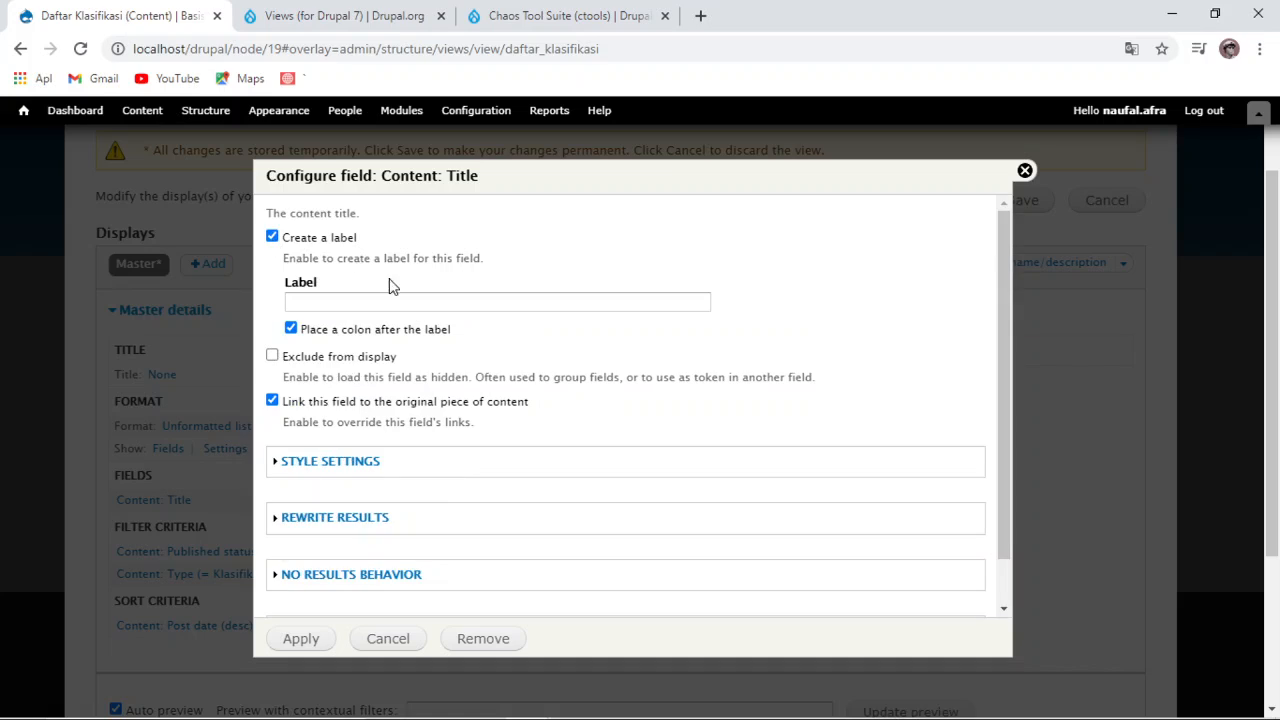
click(400, 302)
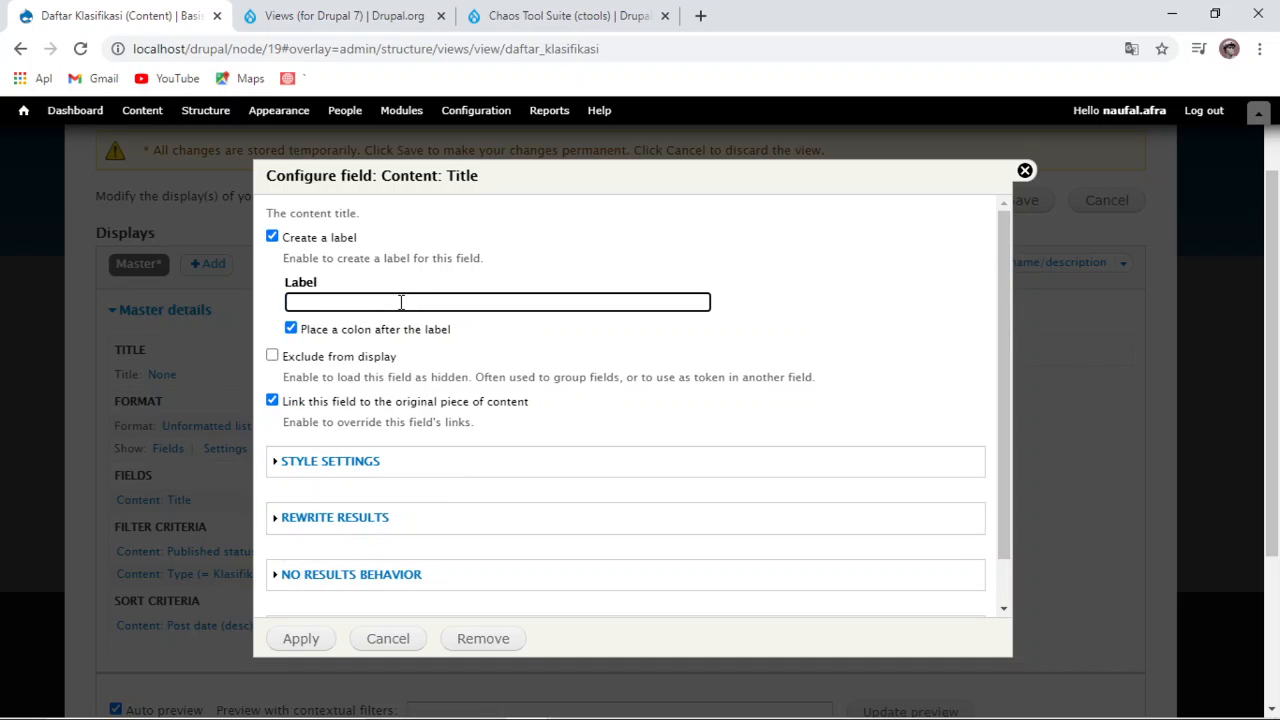
key(Caps_Lock)
text(Kode)
key(Caps_Lock)
click(271, 401)
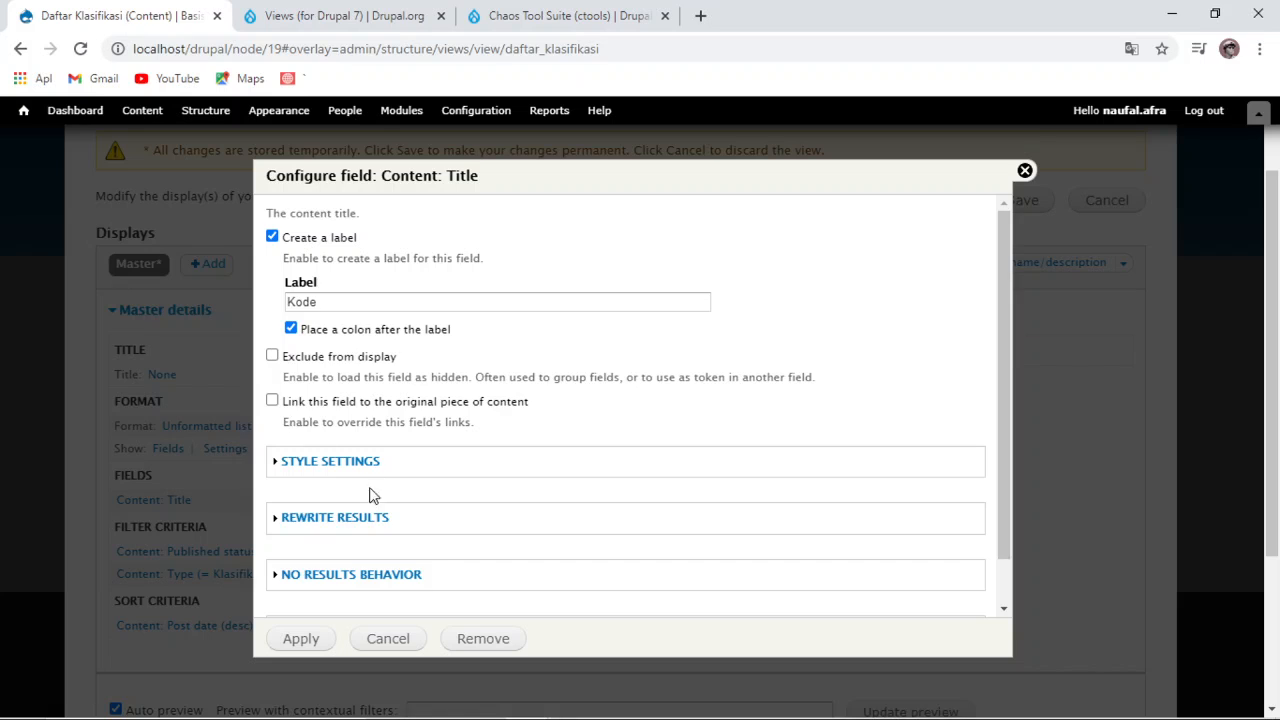
Step: Examine the Title field's style settings, rewrite results, no results behavior and administrative title options
click(356, 464)
scroll(371, 530, down, 3)
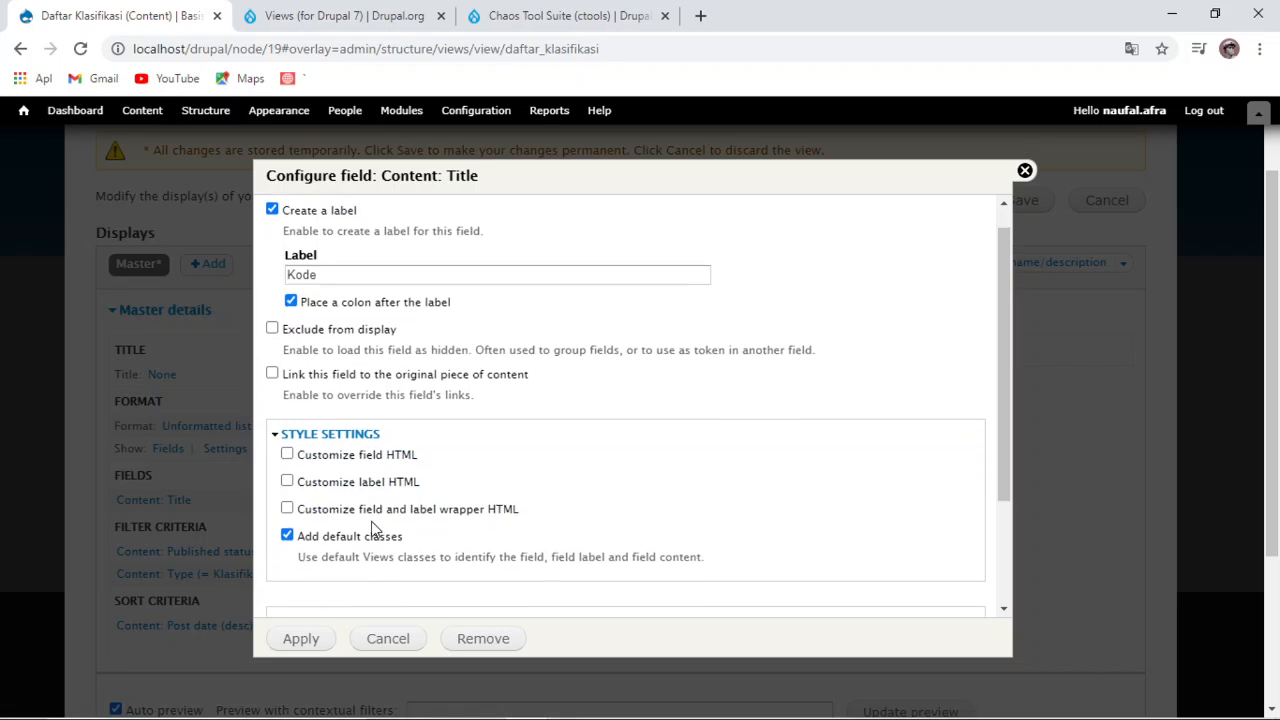
click(354, 468)
scroll(396, 485, down, 10)
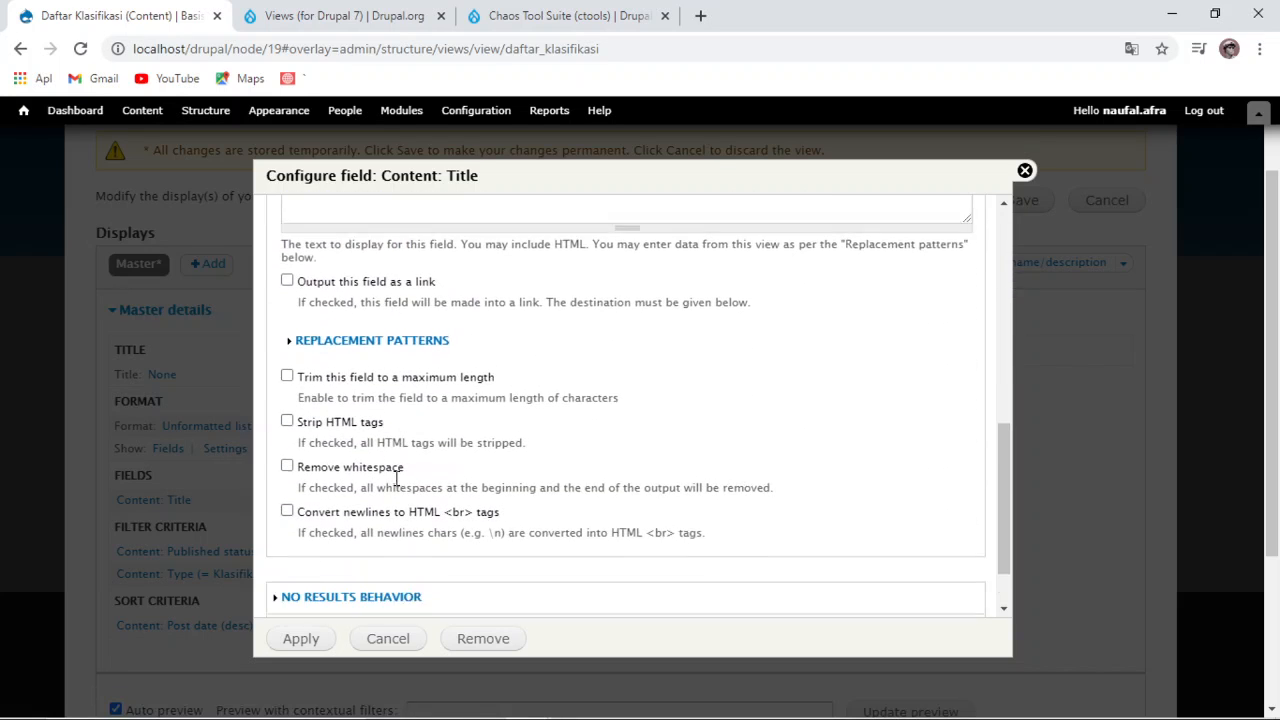
scroll(366, 566, down, 2)
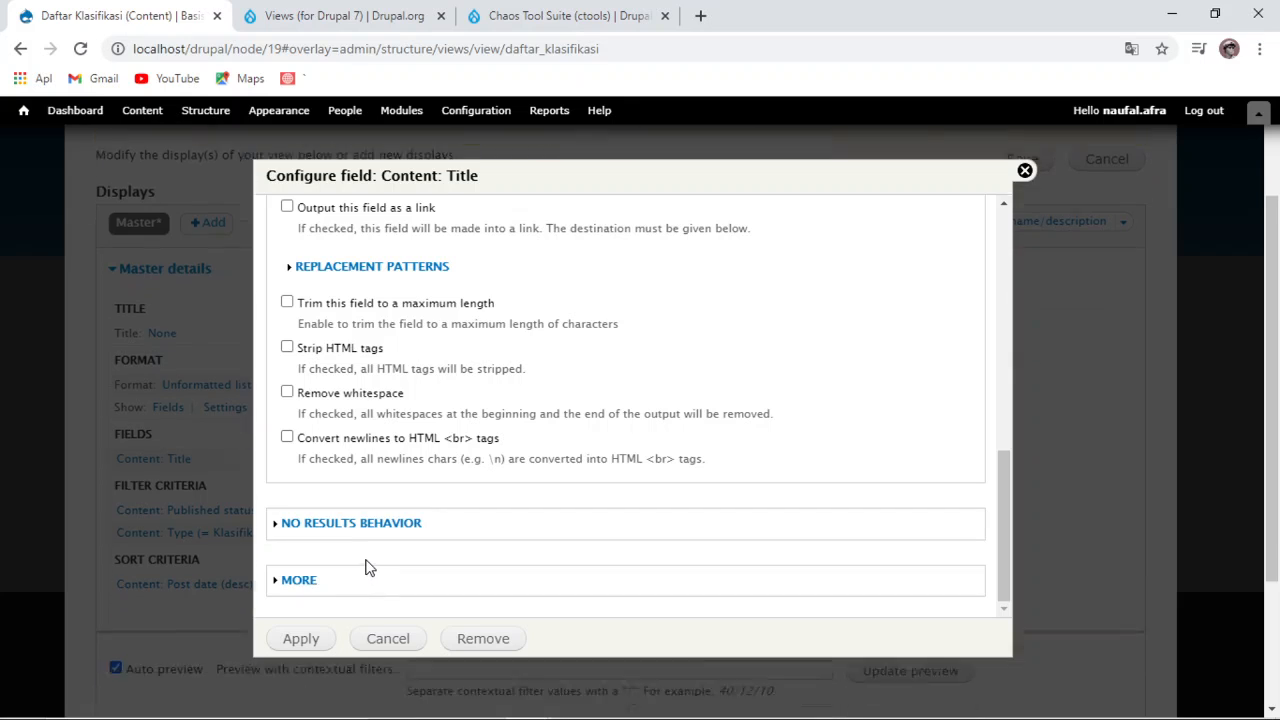
click(366, 523)
scroll(387, 538, down, 3)
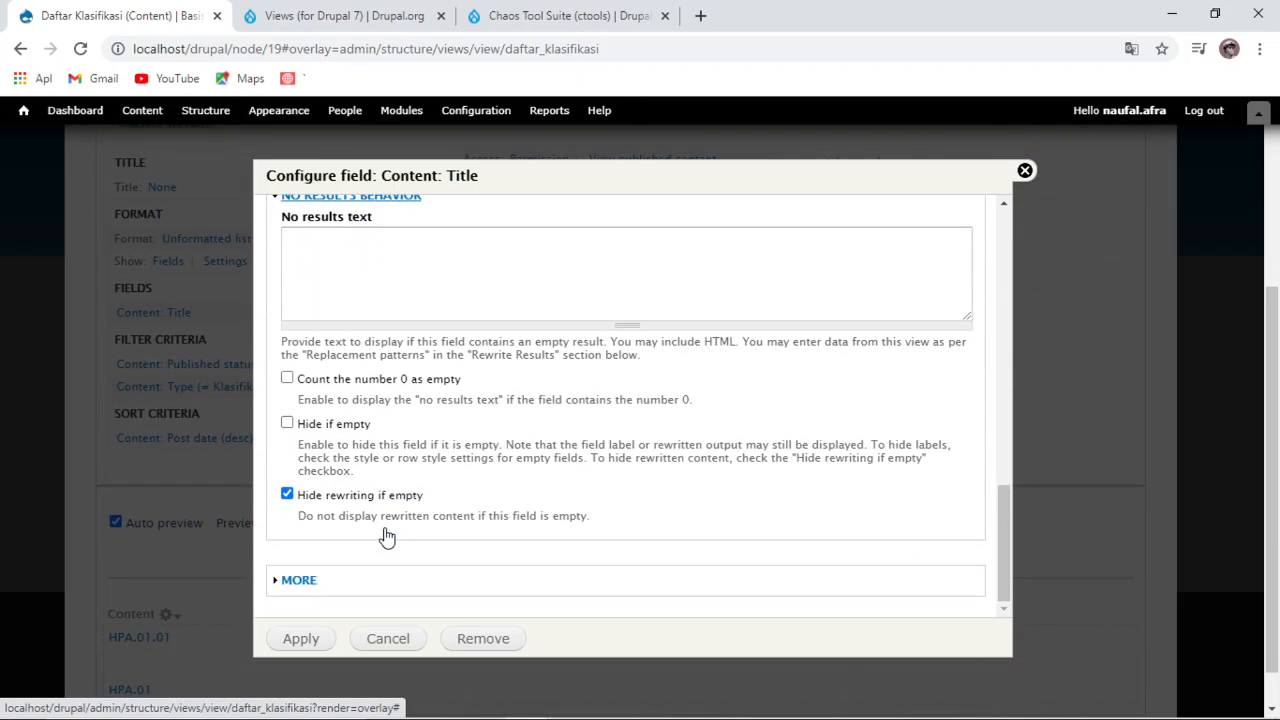
click(292, 580)
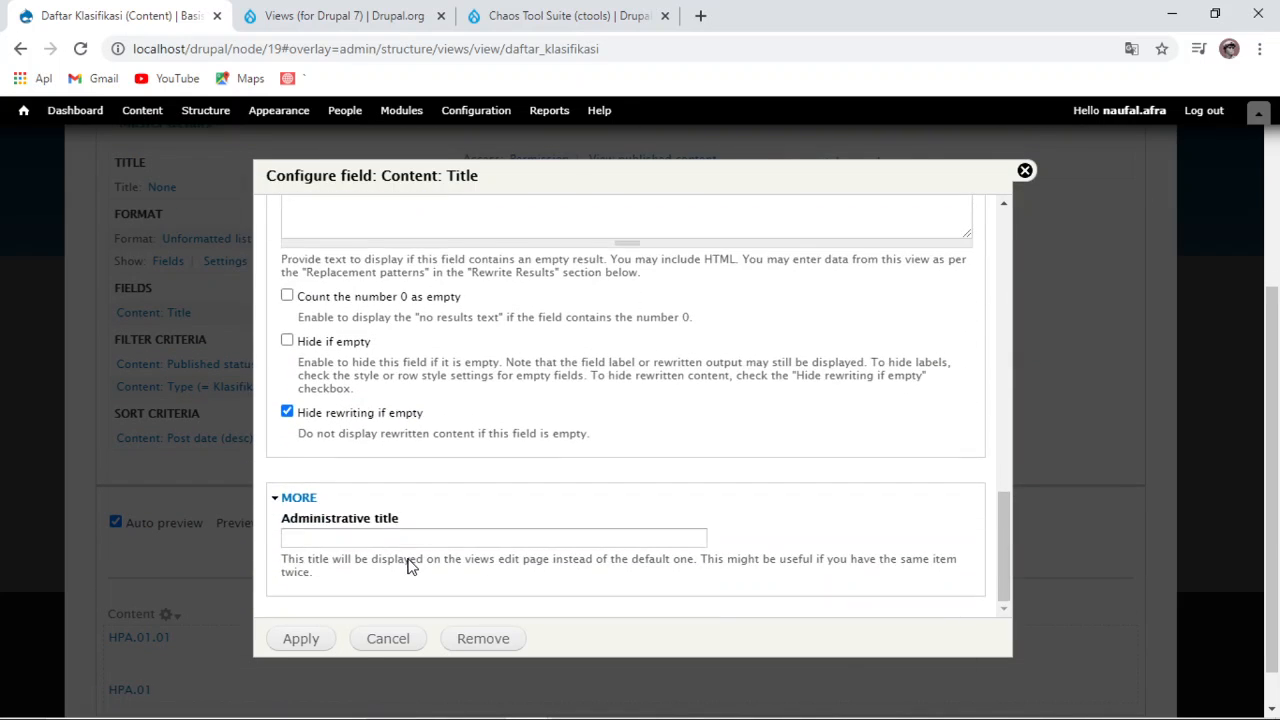
scroll(408, 560, up, 8)
scroll(410, 562, down, 7)
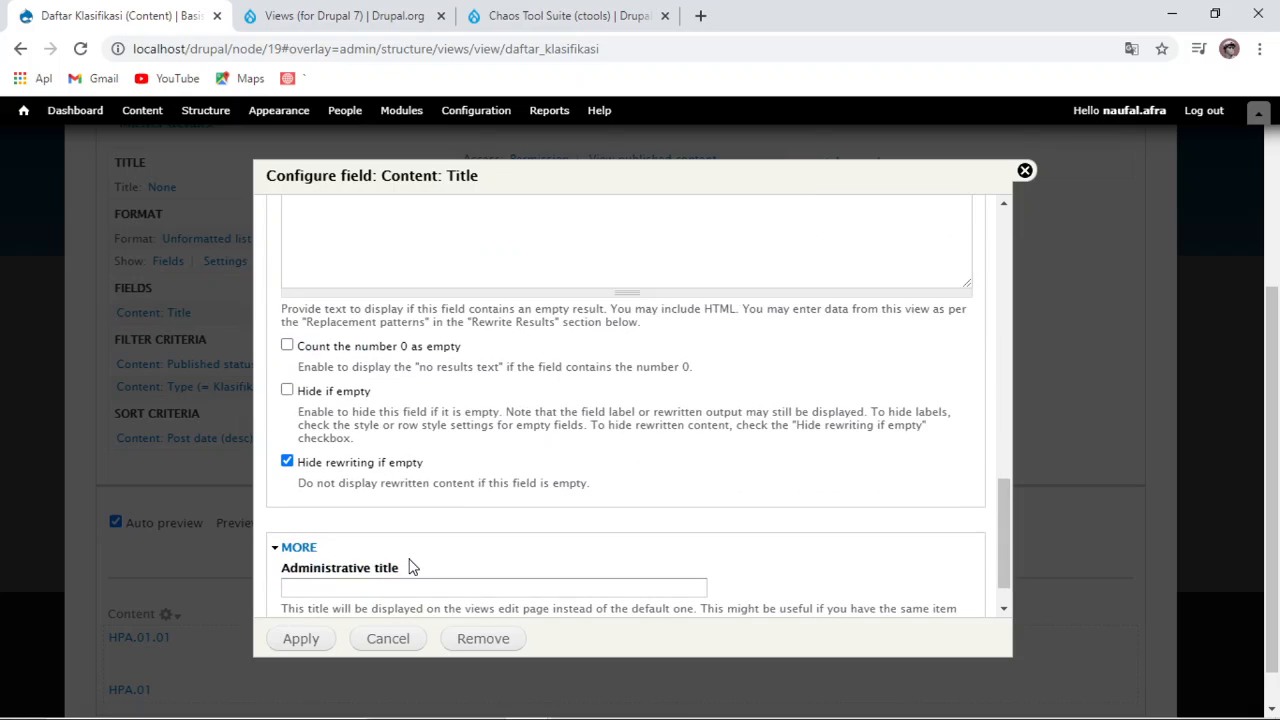
scroll(410, 565, down, 1)
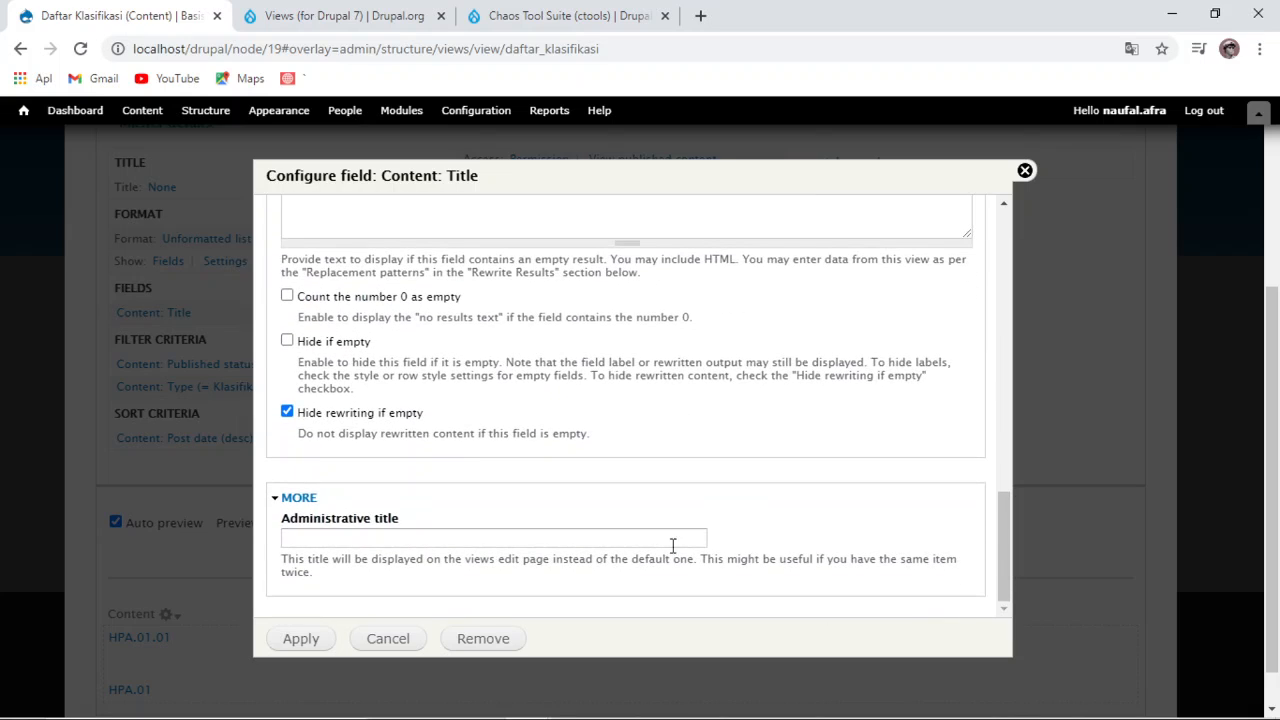
Step: Apply the Title field's settings and check the labelled entries in the view's preview
click(321, 645)
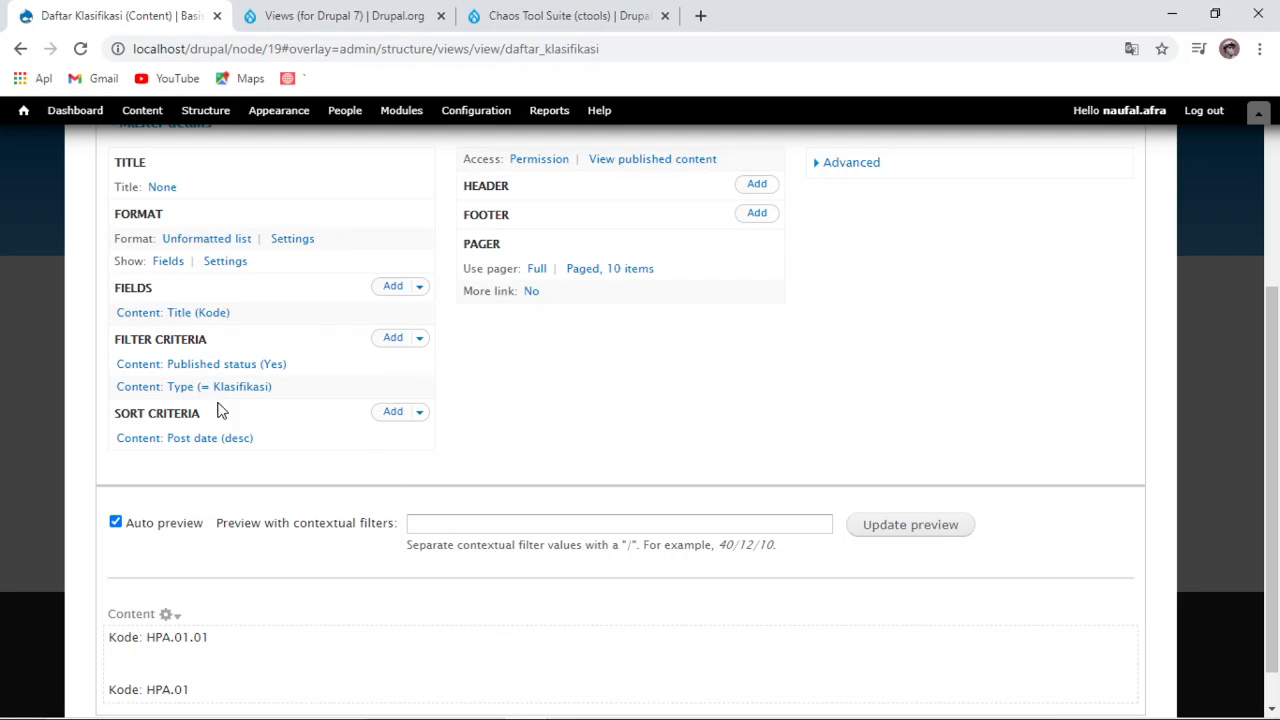
scroll(566, 450, down, 1)
scroll(560, 450, up, 3)
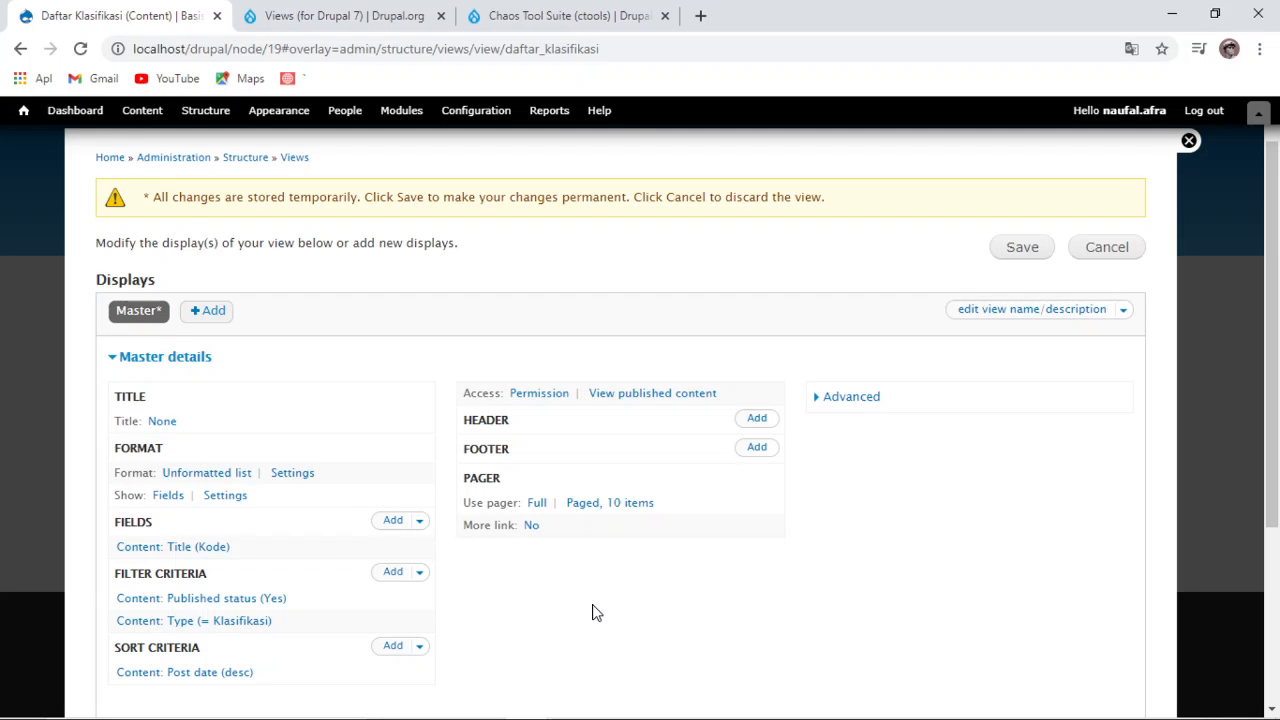
Step: Find and select the Klasifikasi content fields Nama, Retensi and Keterangan for adding to the view
click(395, 521)
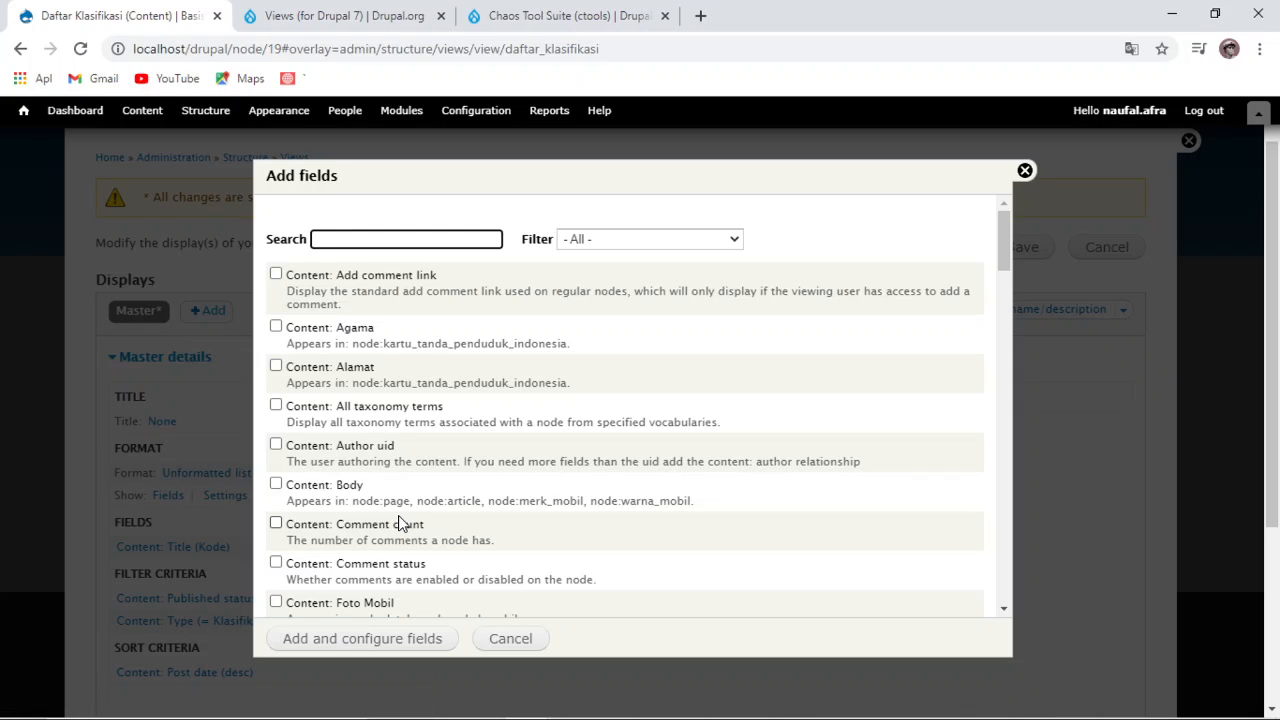
text(Nama)
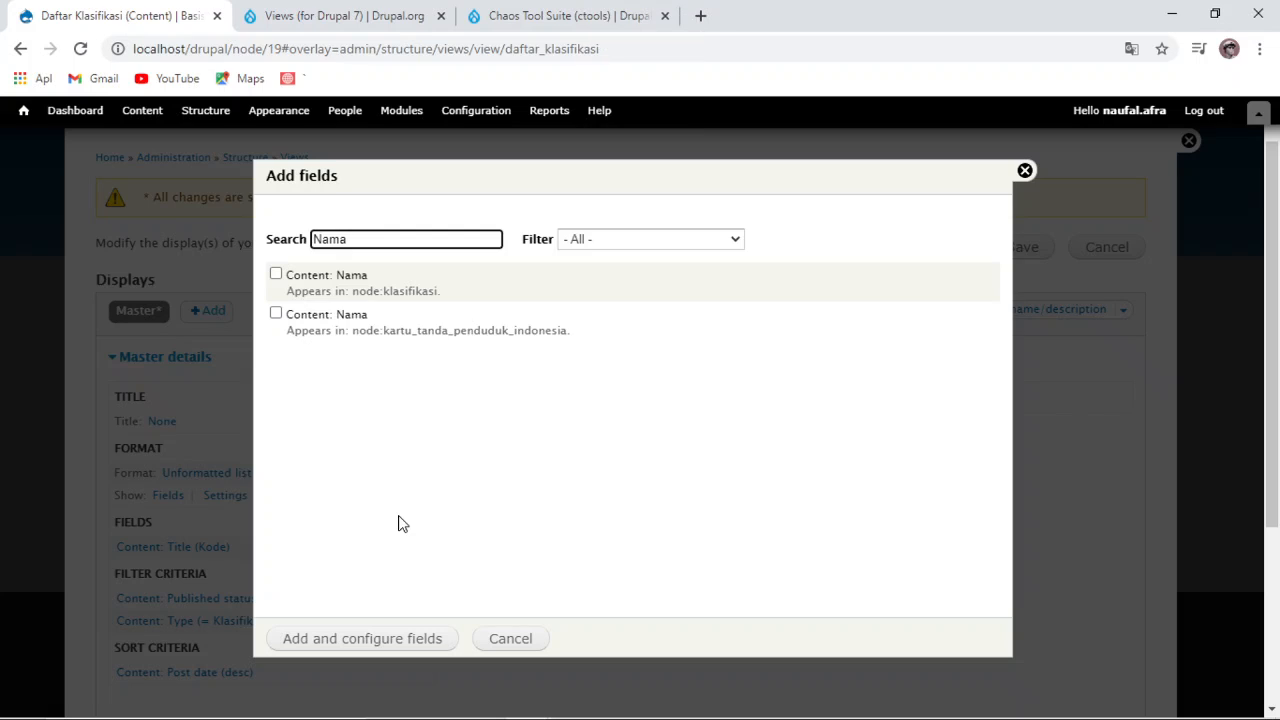
click(277, 274)
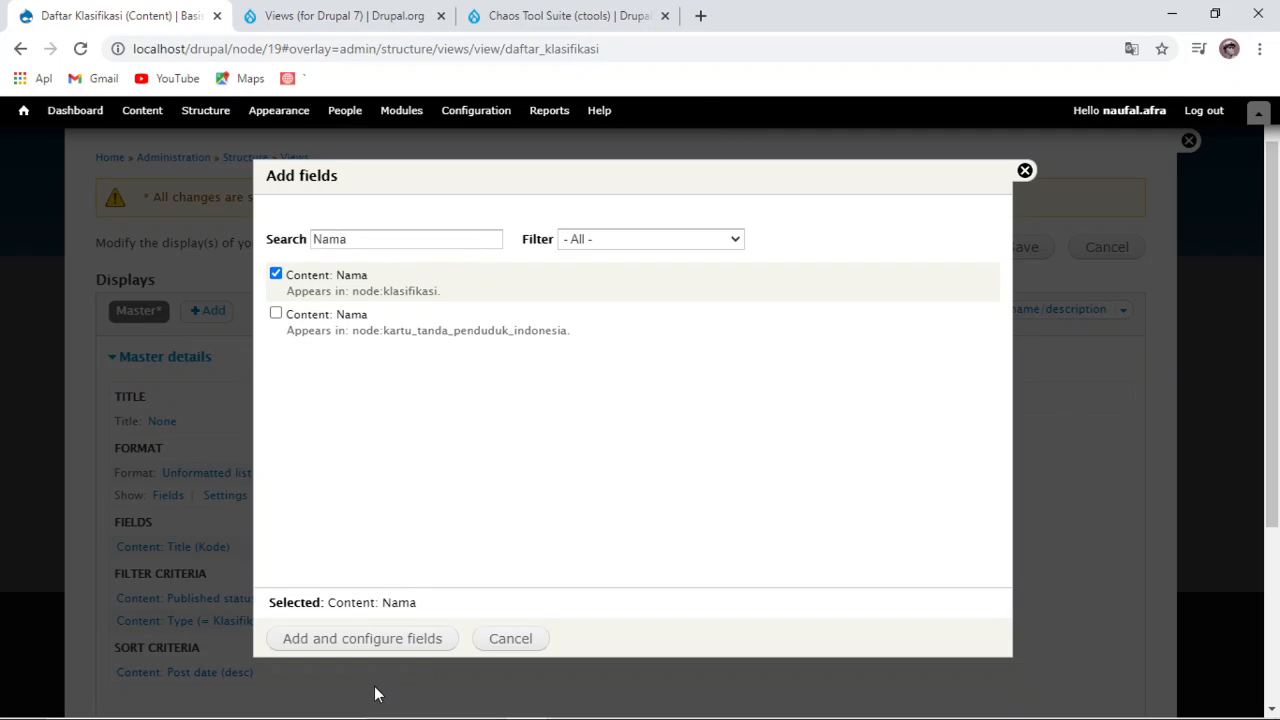
drag(403, 236, 305, 238)
text(Reten)
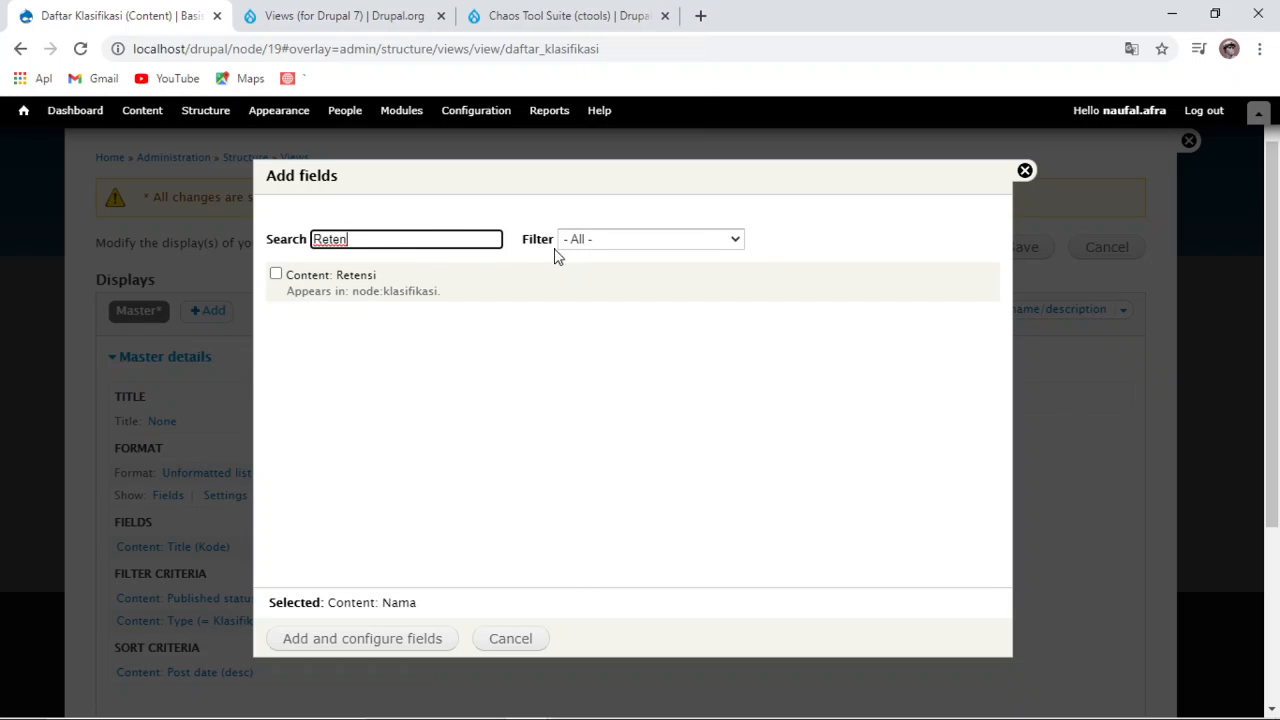
click(276, 277)
drag(401, 246, 298, 257)
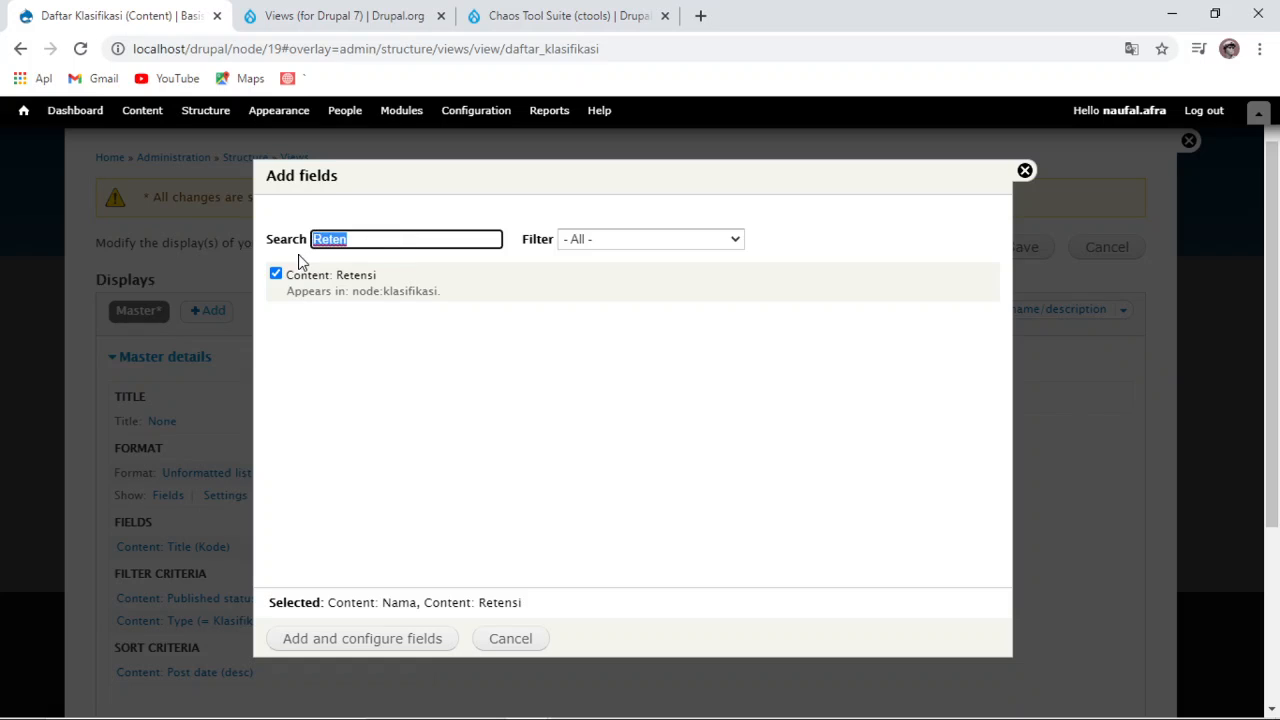
text(Keter)
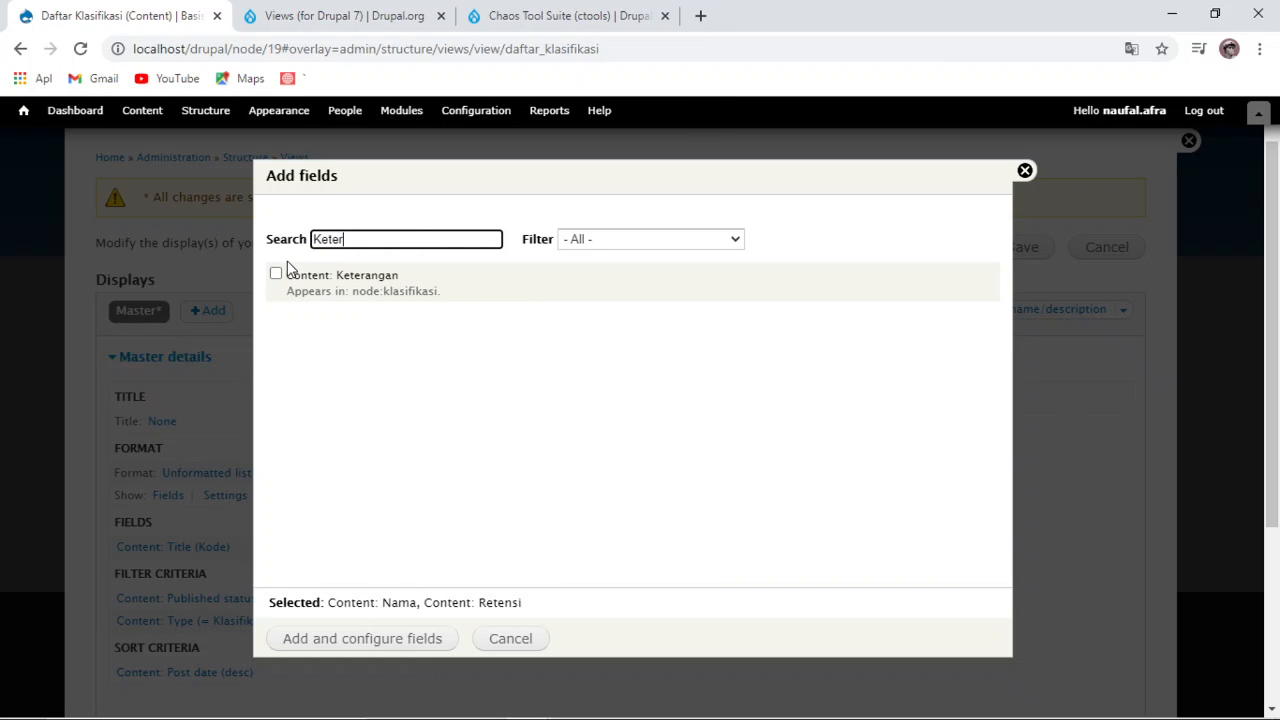
click(279, 273)
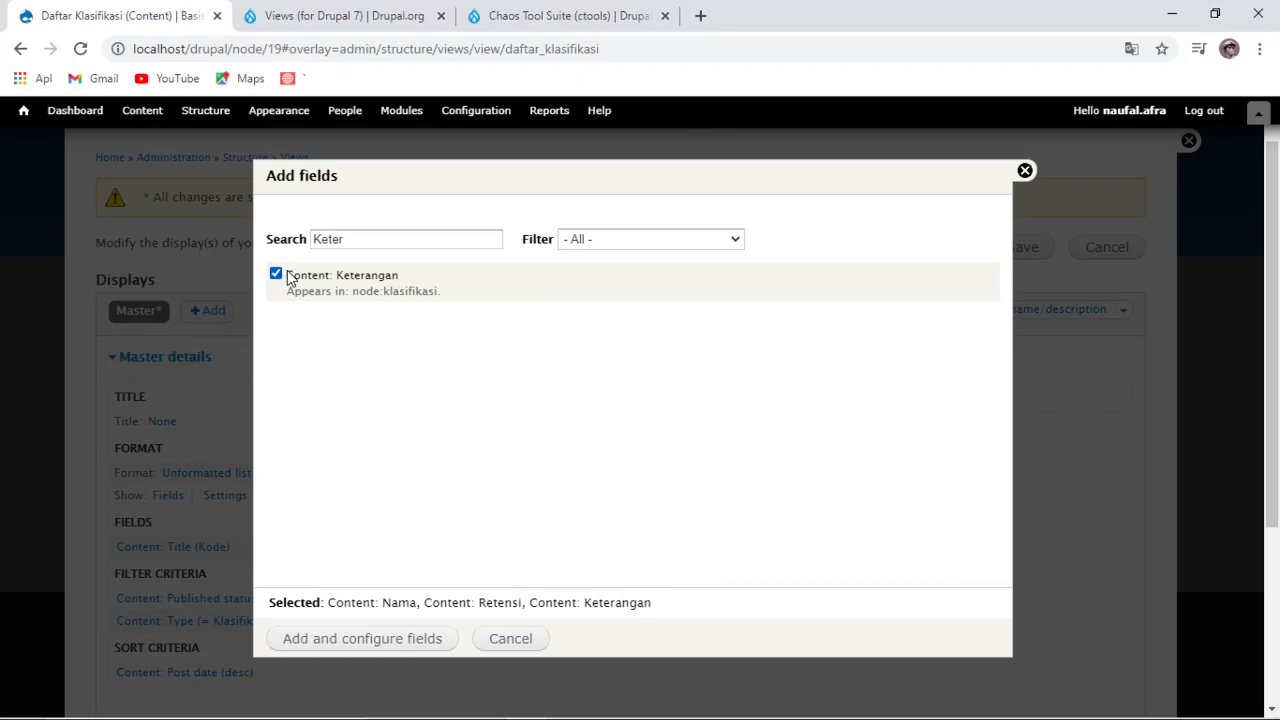
Step: Add the selected Keterangan, Nama and Retensi fields to the view, keeping each field's default label and display settings
key(Caps_Lock)
click(412, 648)
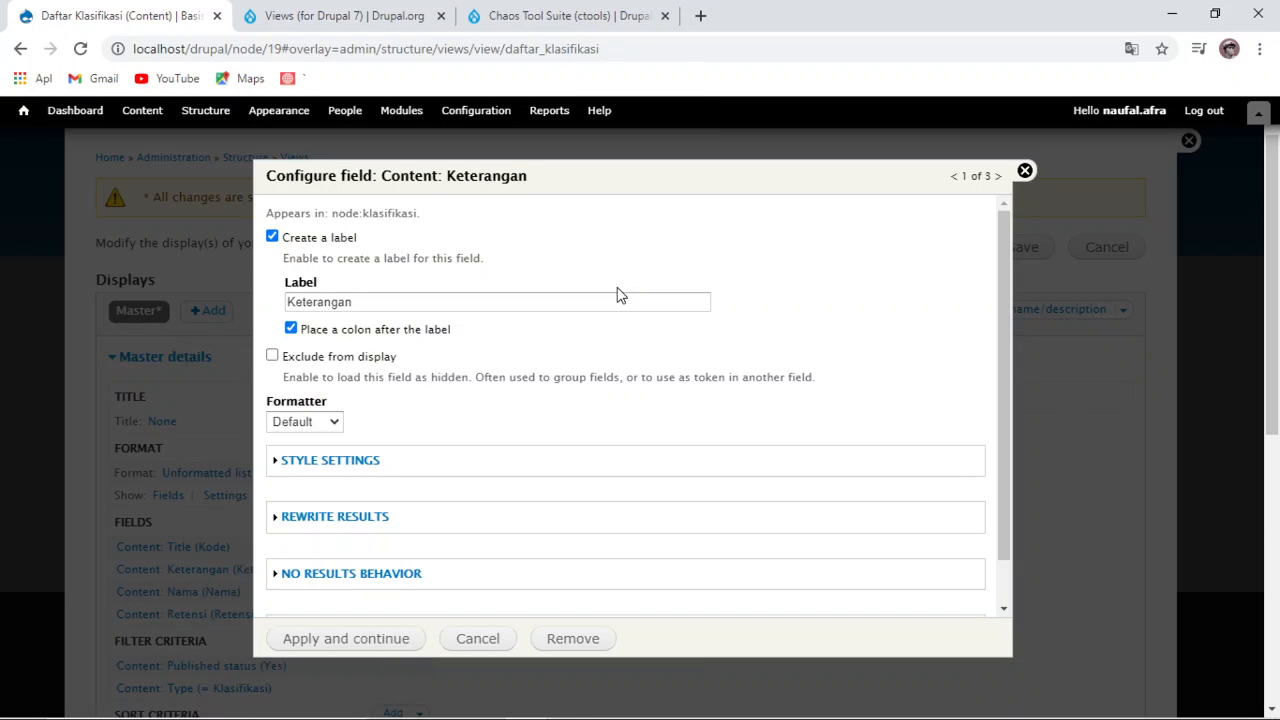
click(343, 640)
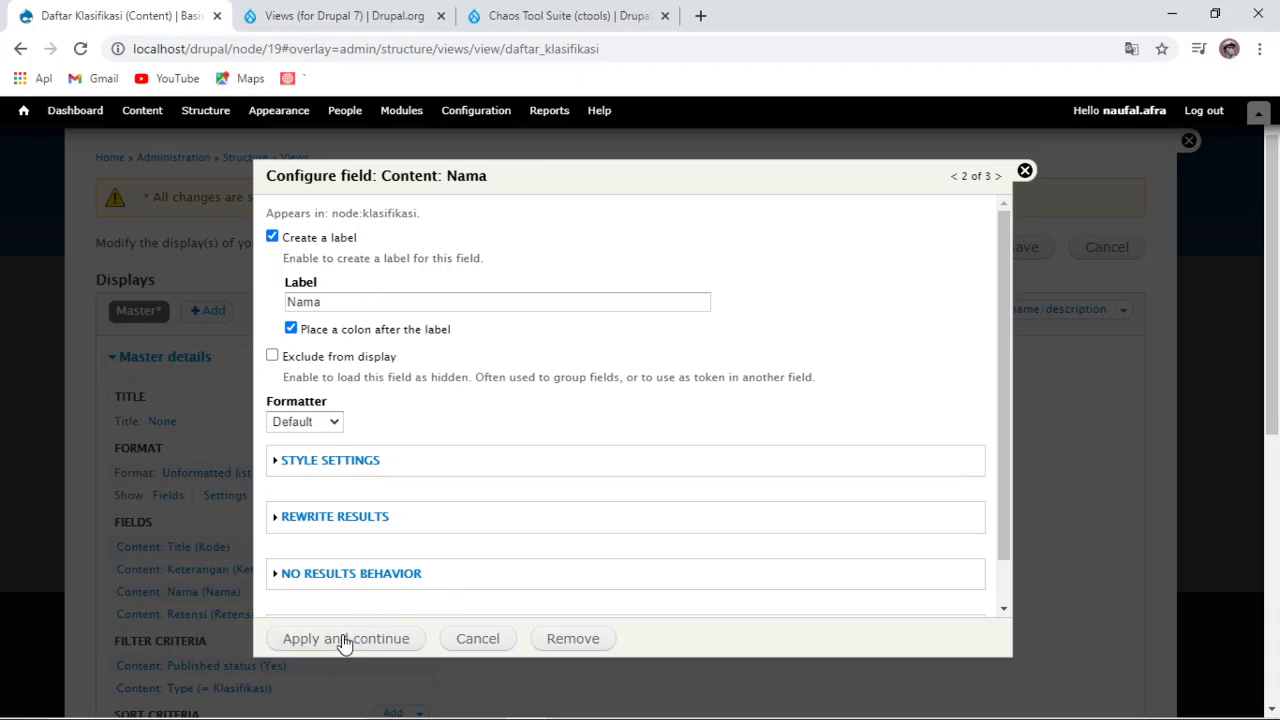
click(343, 640)
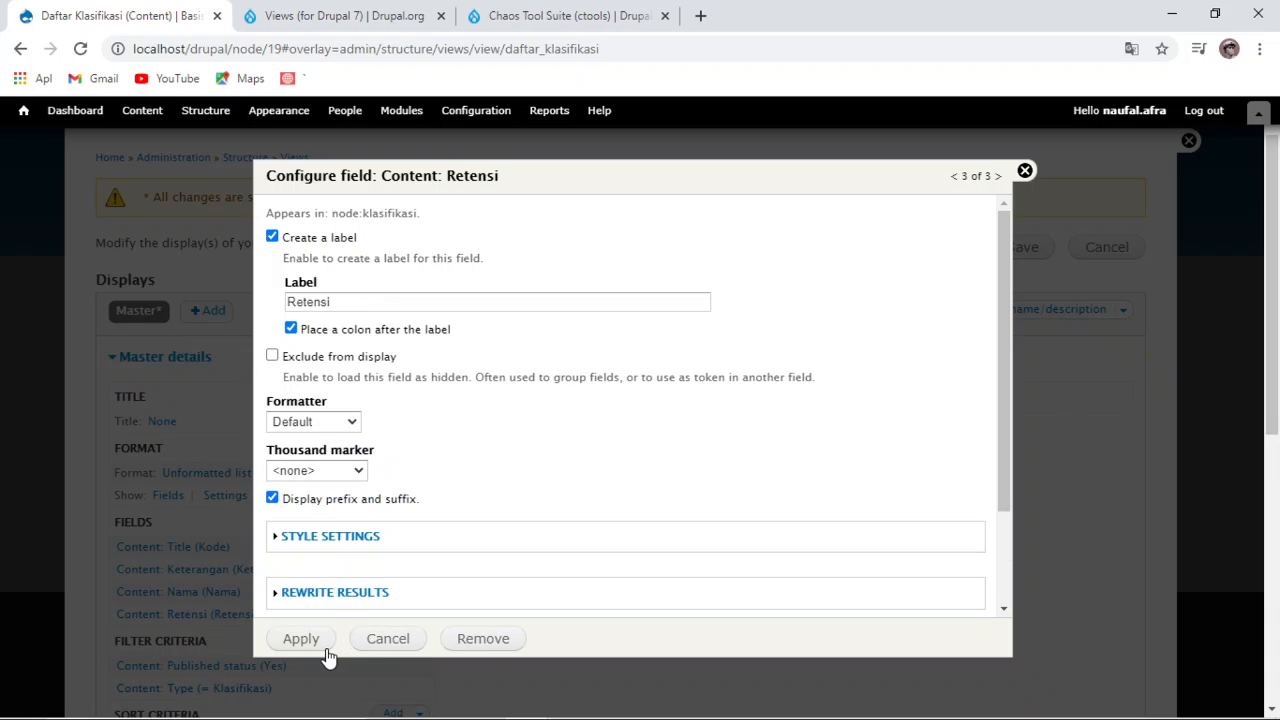
click(320, 643)
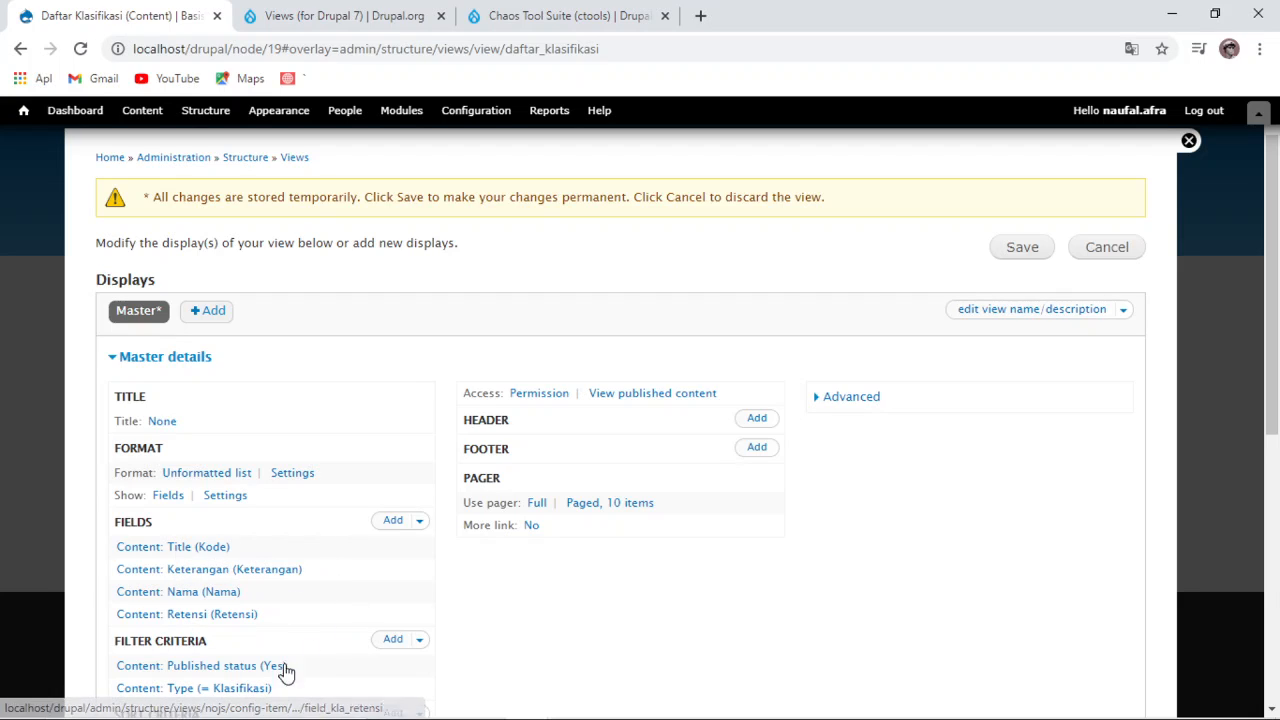
Step: Change the view's format from unformatted list to Table with the default style options and check the preview
scroll(543, 571, down, 1)
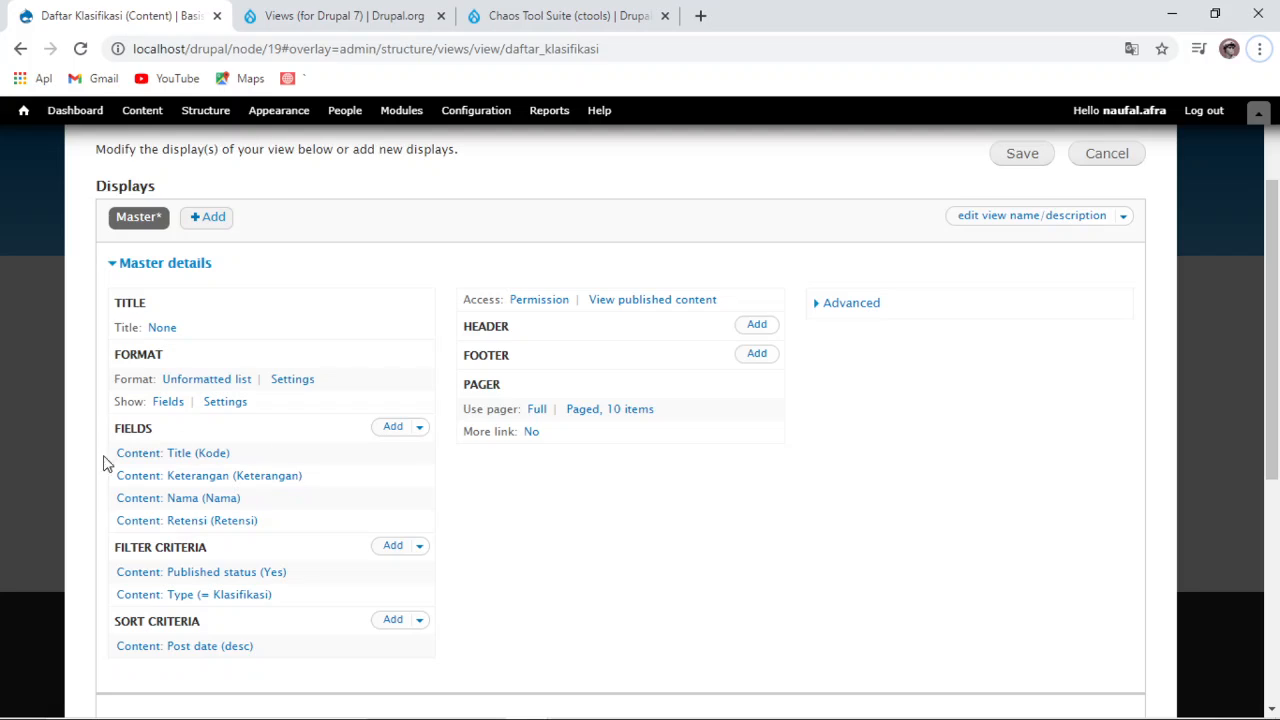
click(230, 388)
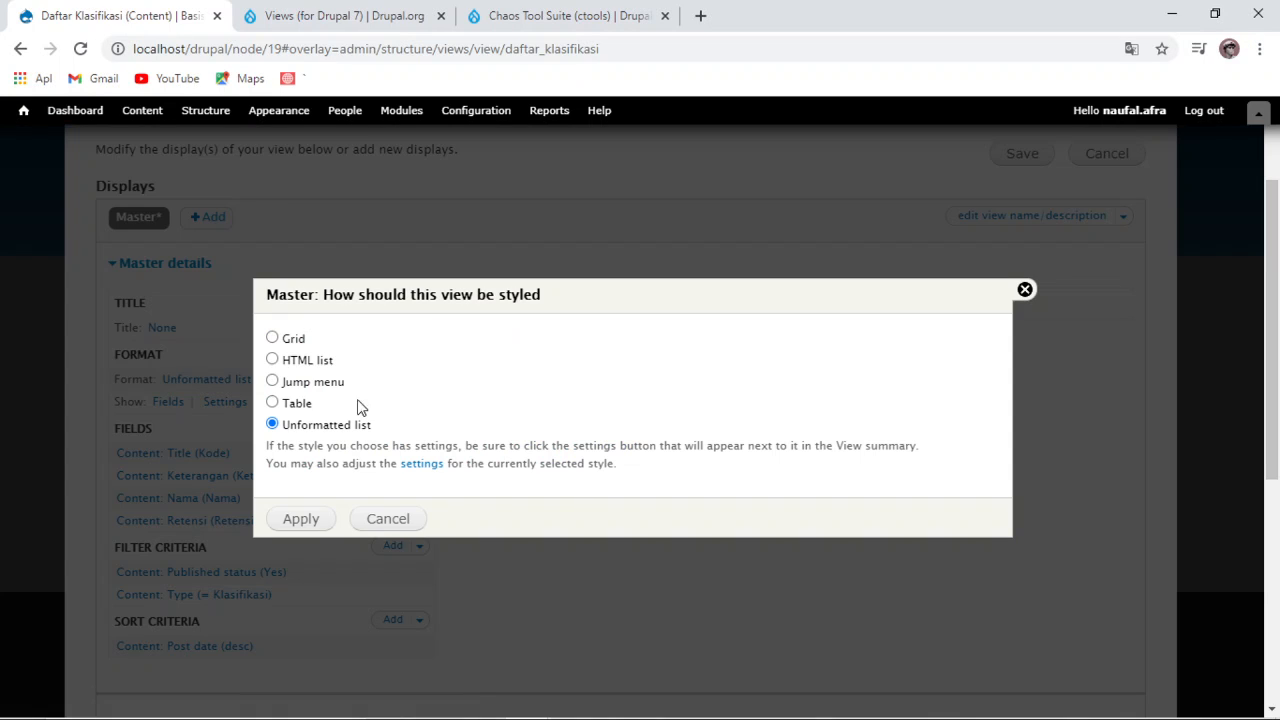
click(291, 404)
click(300, 519)
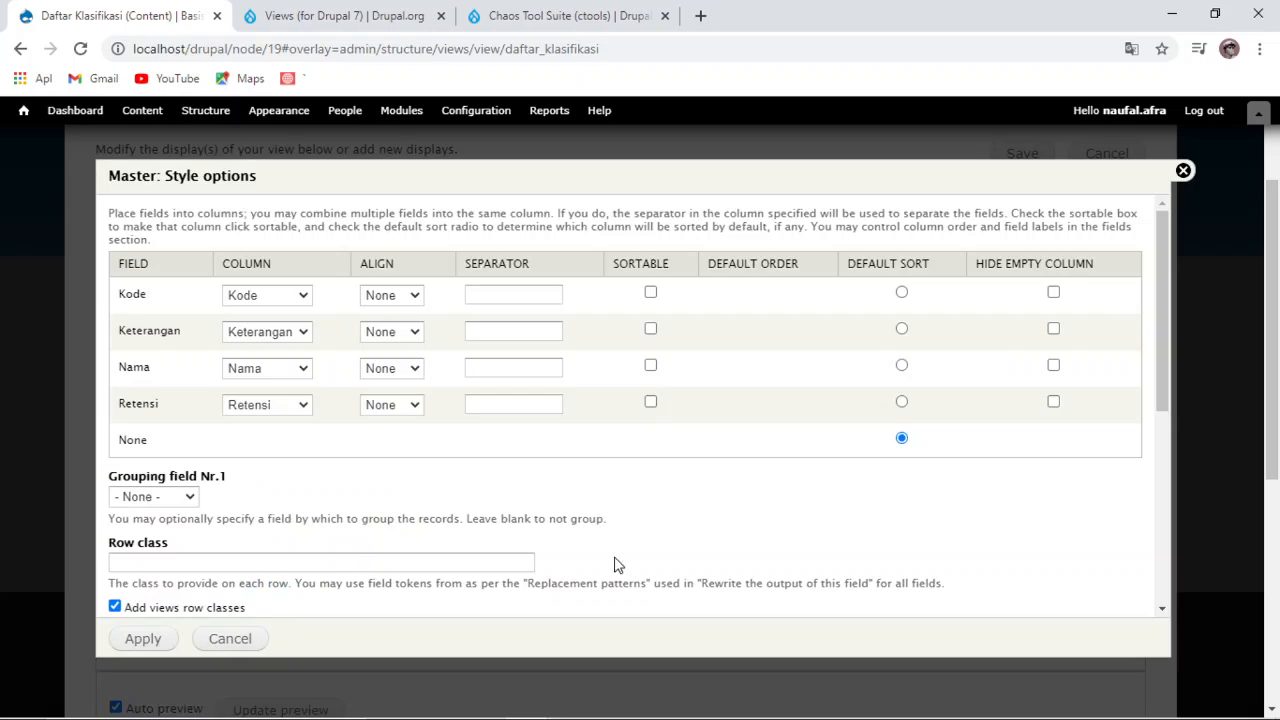
scroll(250, 560, down, 2)
click(146, 638)
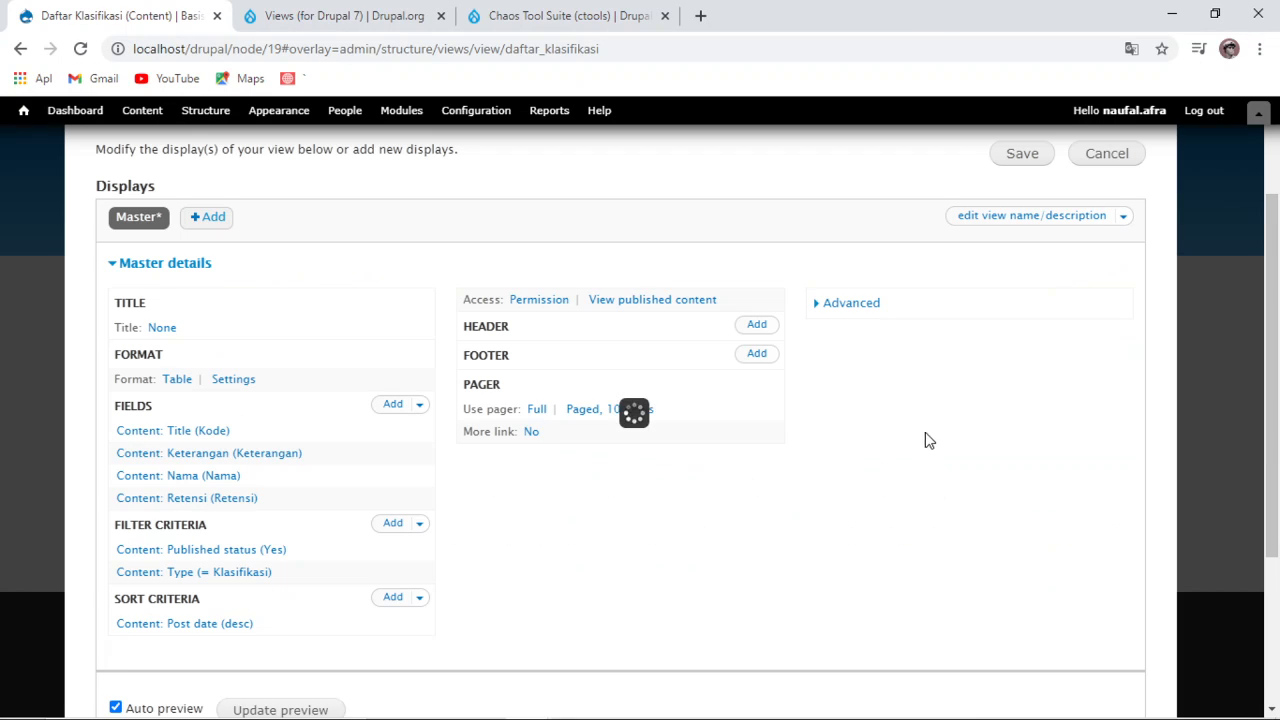
scroll(491, 515, down, 3)
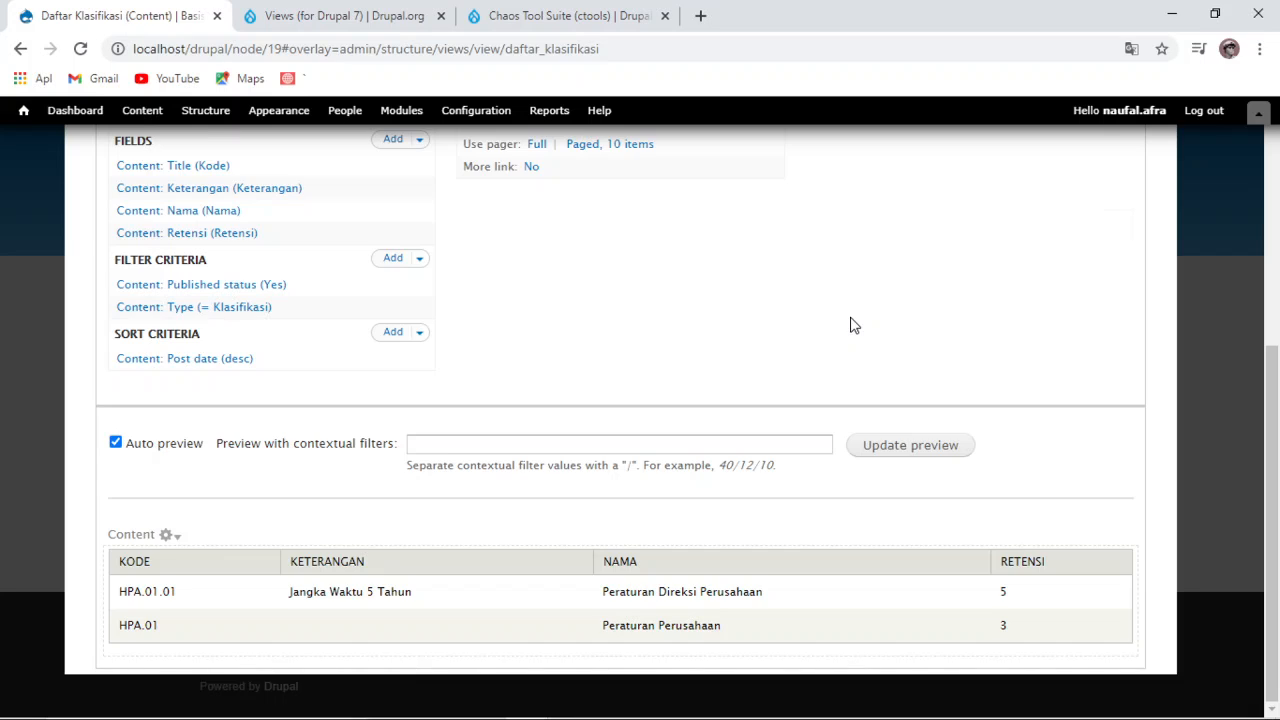
Step: Rearrange the view's fields so that Nama comes directly after Title (Kode) and before Keterangan, and check the preview
scroll(853, 325, up, 2)
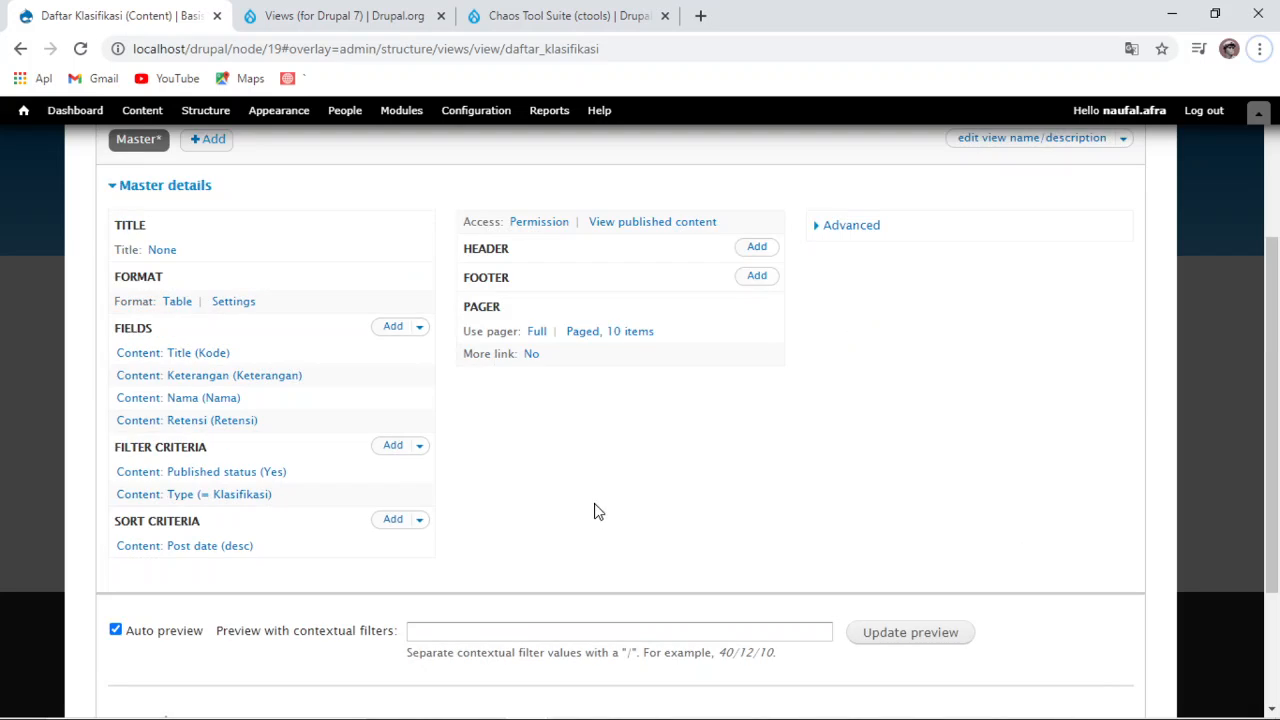
click(418, 329)
click(389, 355)
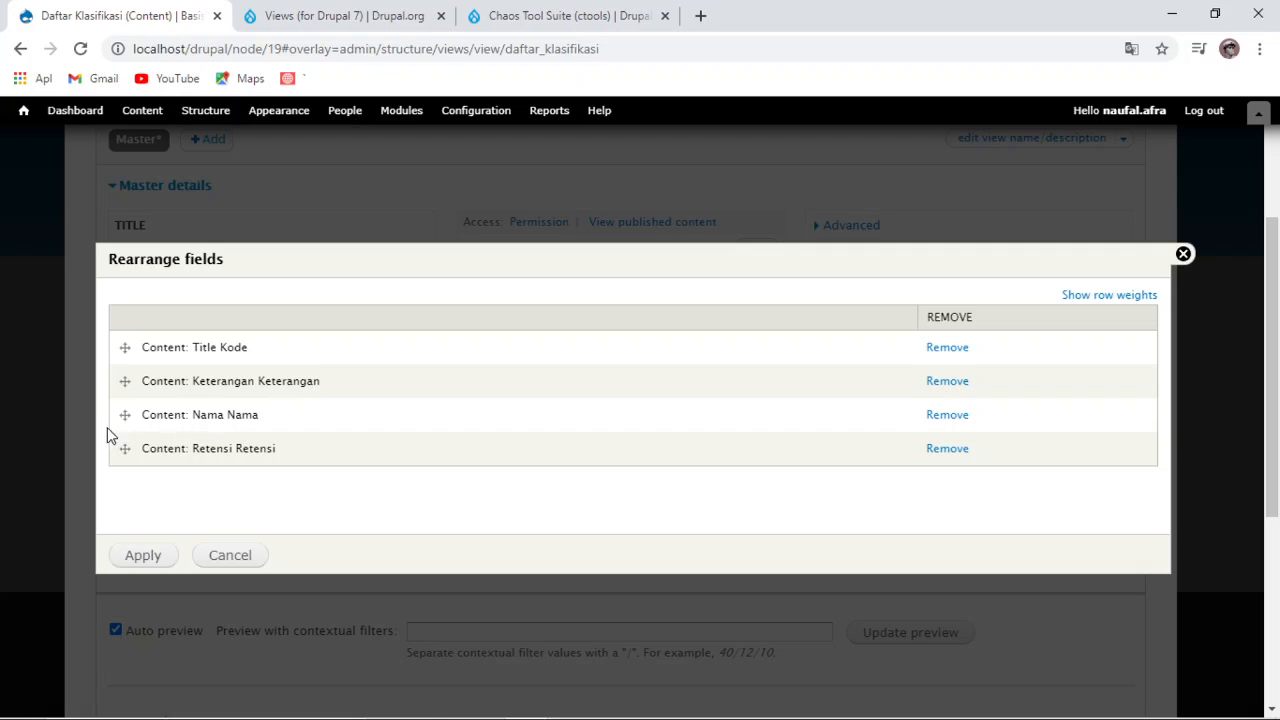
drag(124, 414, 124, 380)
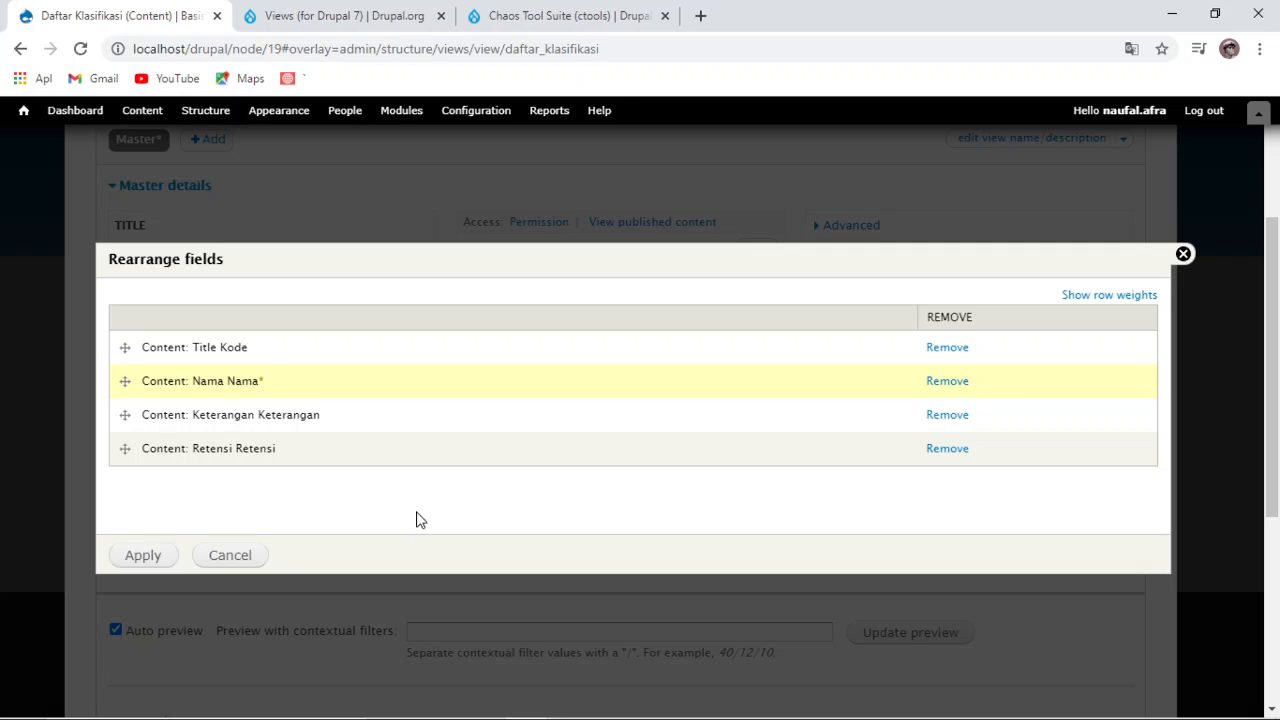
click(141, 557)
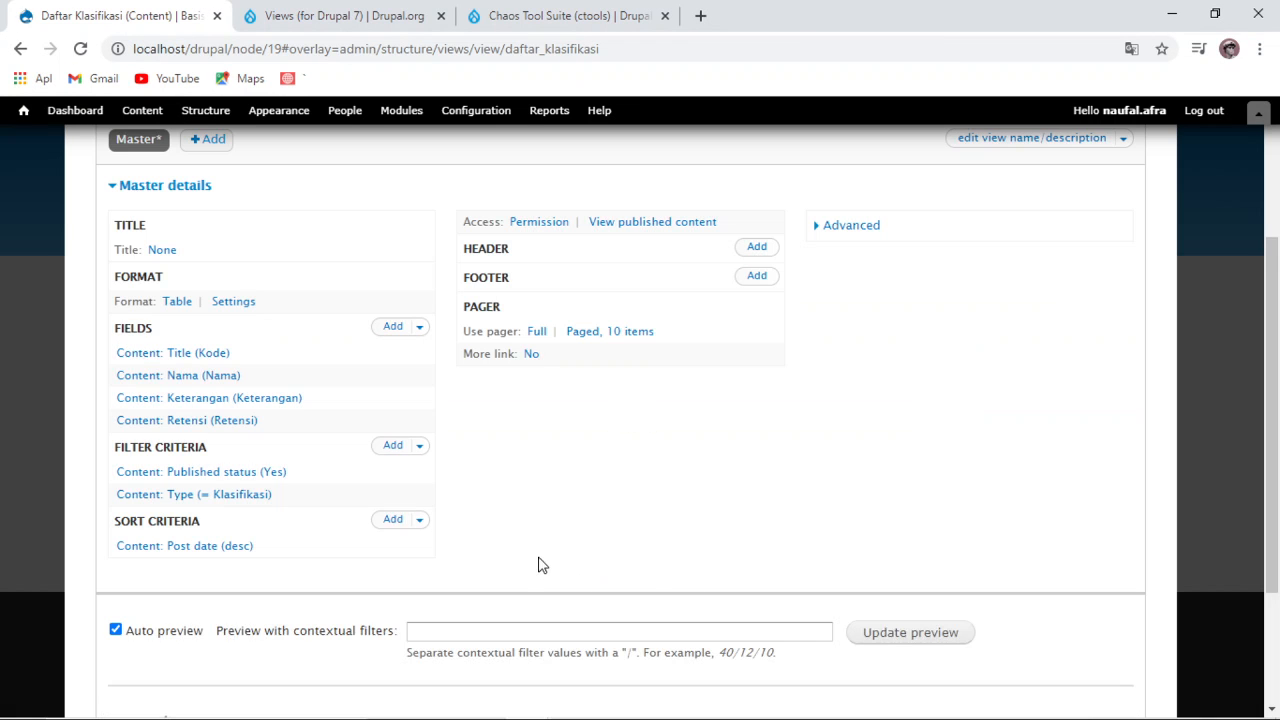
scroll(493, 564, down, 2)
scroll(493, 560, up, 1)
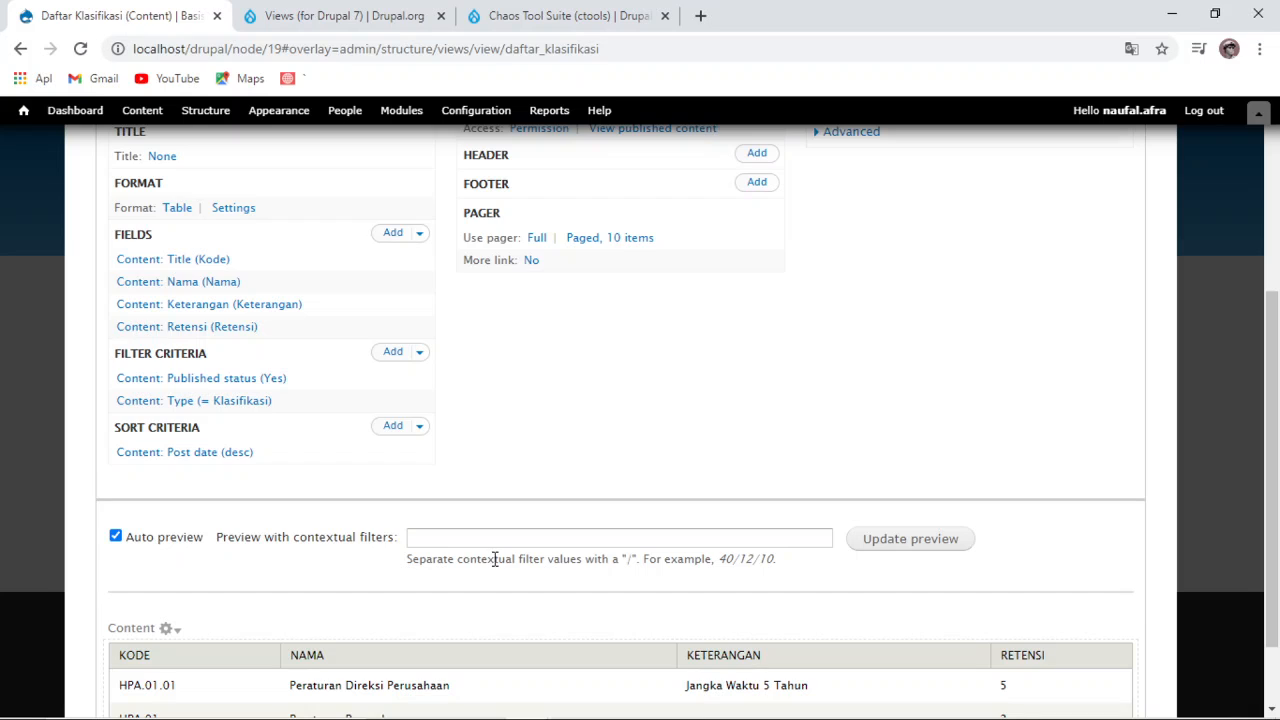
scroll(493, 560, up, 1)
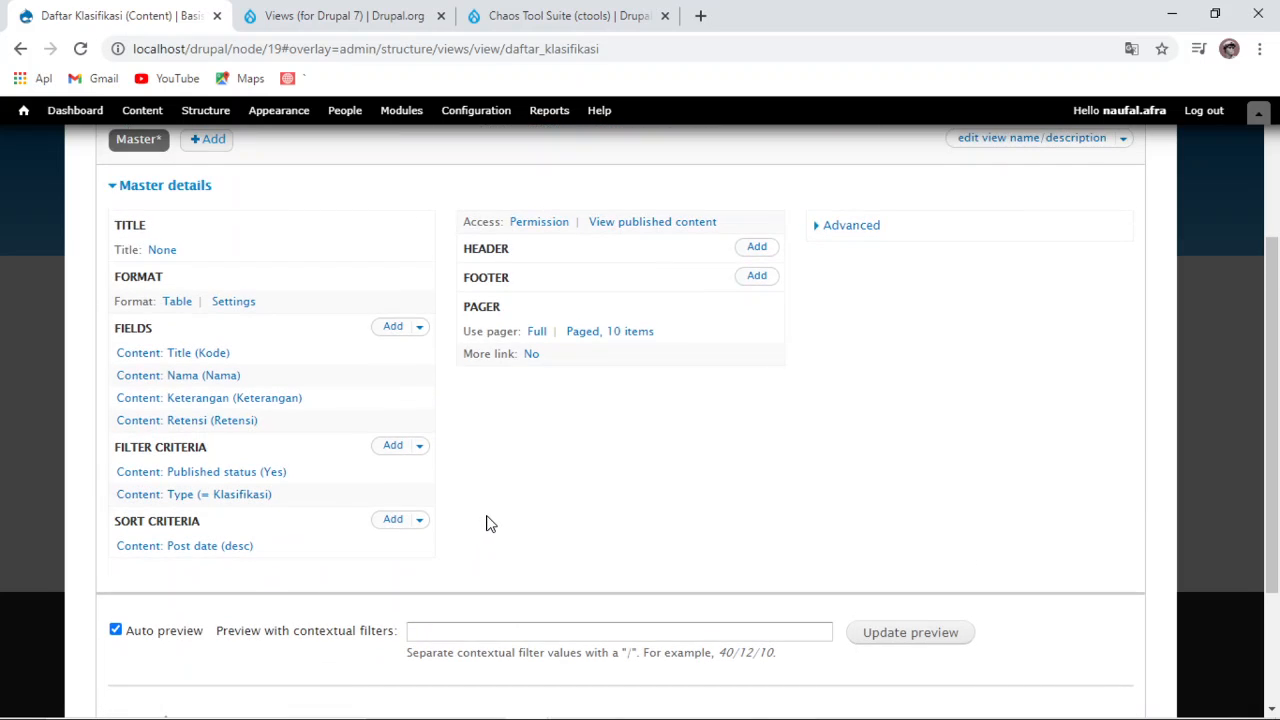
Step: Review the table preview with its rearranged columns and save the Daftar Klasifikasi view
scroll(966, 611, up, 2)
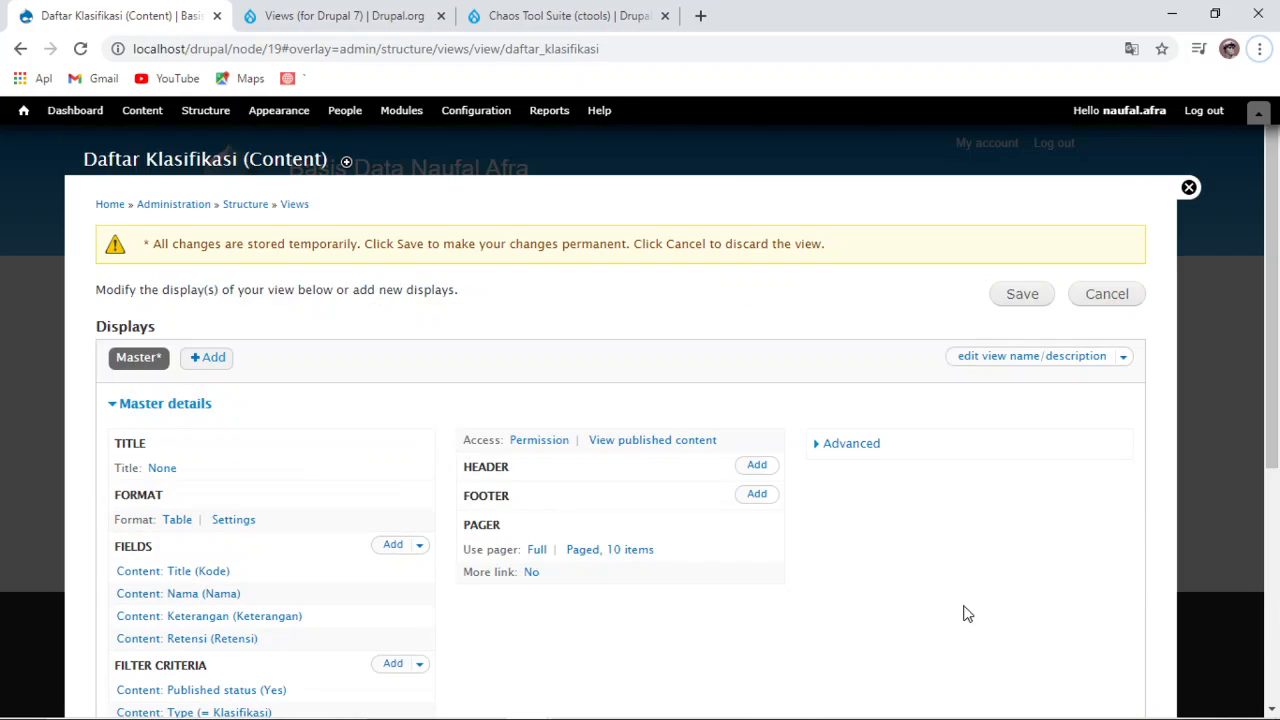
scroll(600, 566, down, 4)
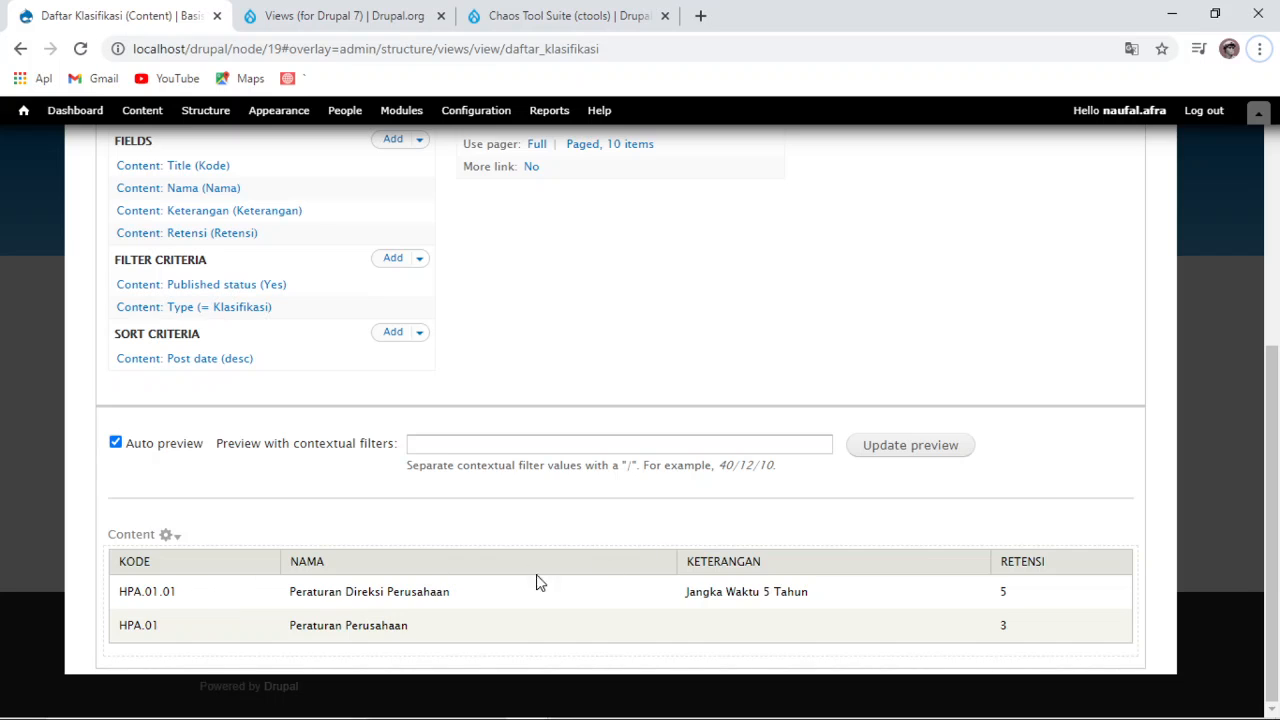
scroll(1044, 561, up, 4)
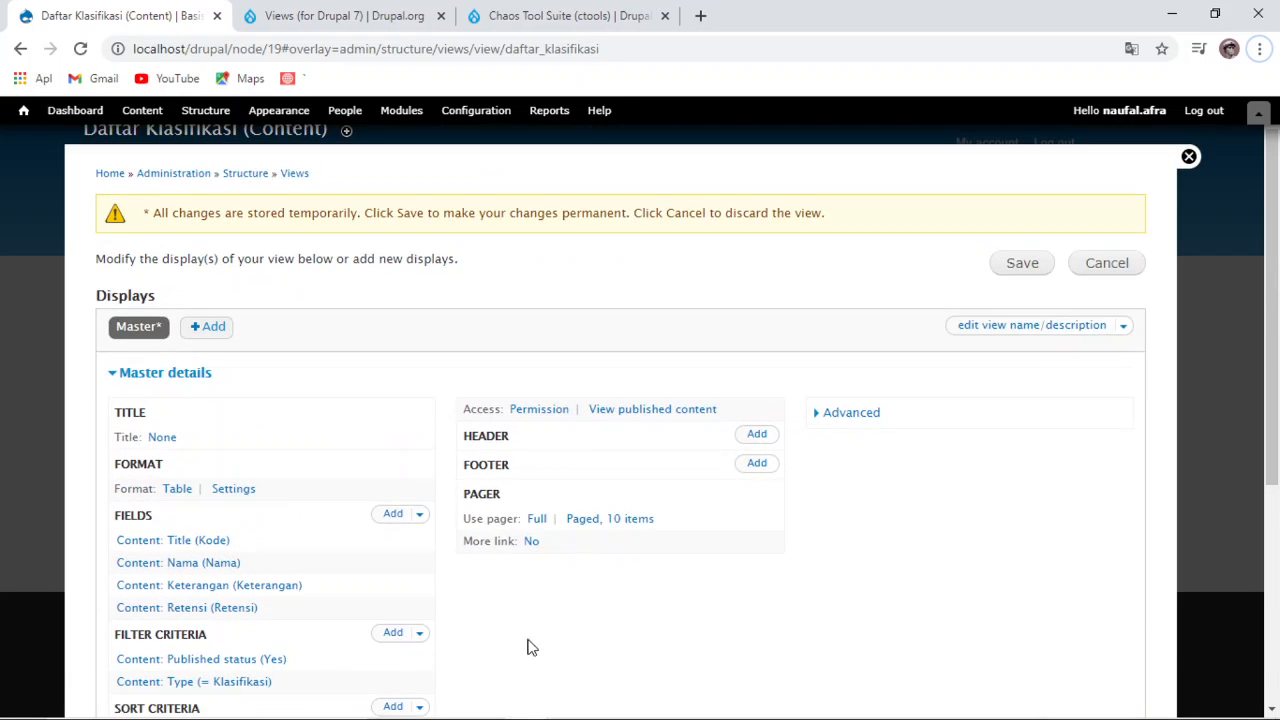
click(1014, 266)
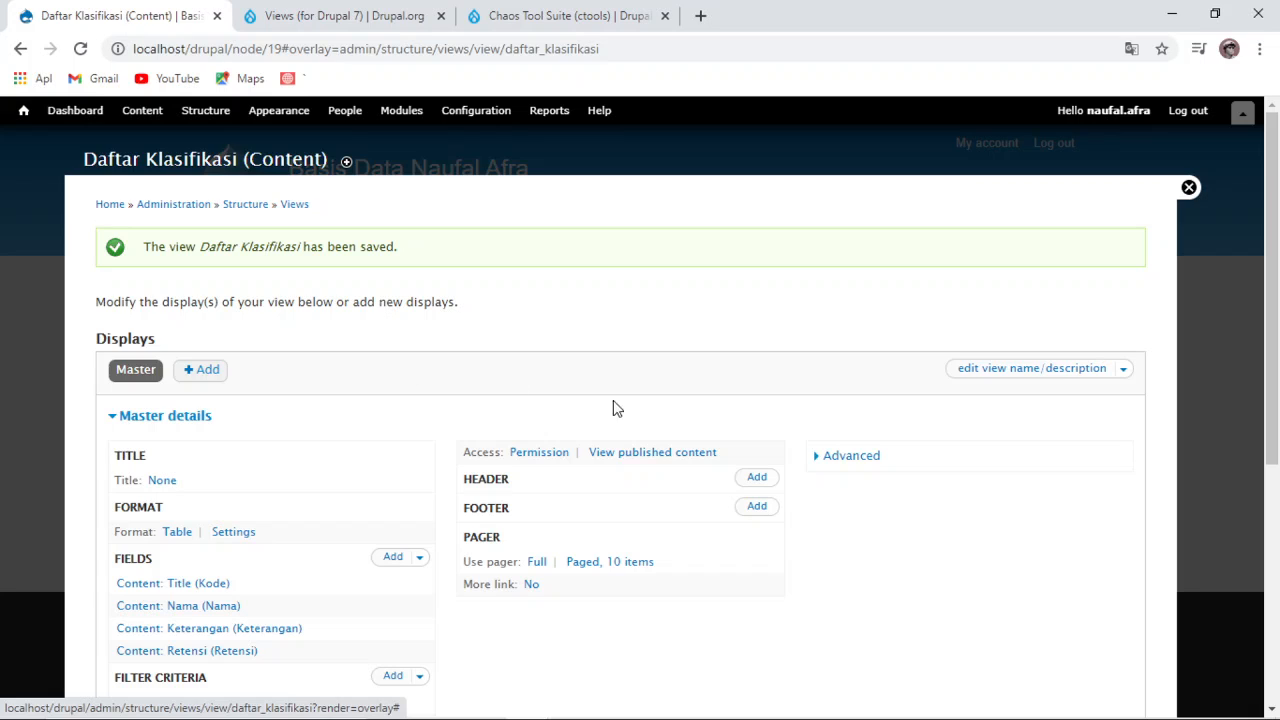
Step: Make the table's Kode, Nama, Keterangan and Retensi columns sortable in ascending default order and check the preview
scroll(615, 408, down, 2)
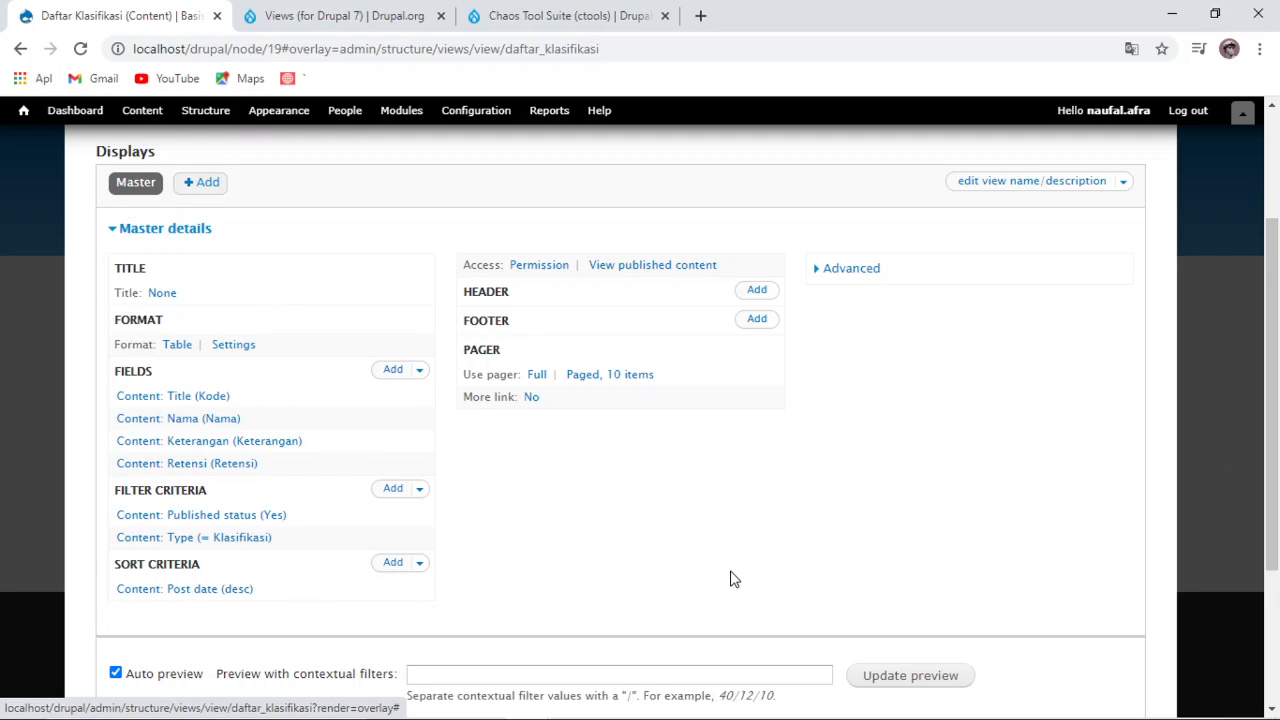
click(229, 348)
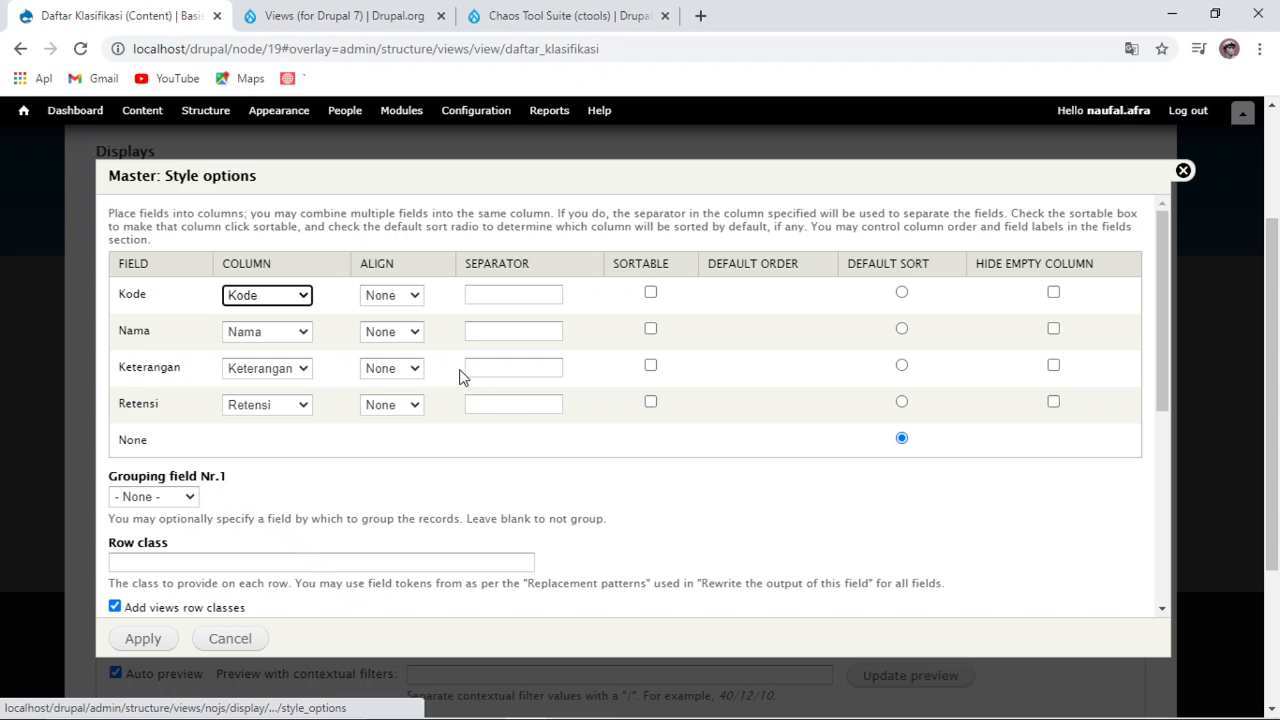
click(650, 292)
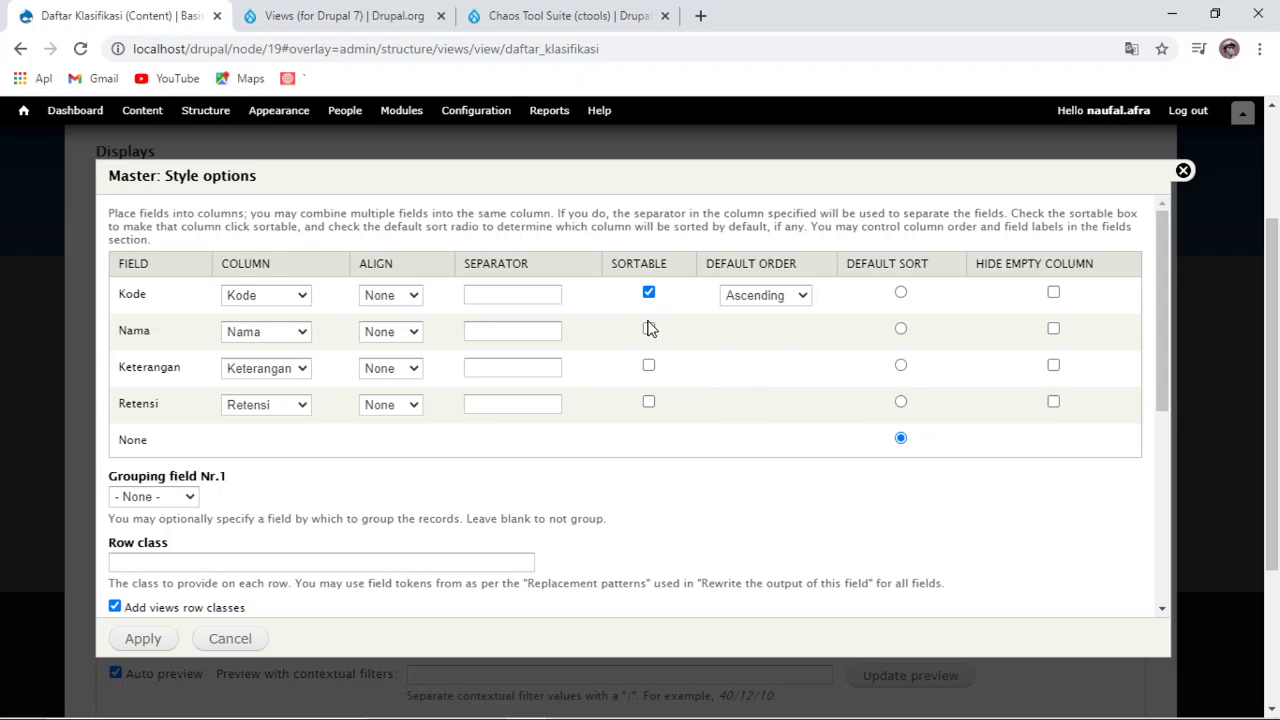
click(648, 328)
click(649, 366)
click(649, 402)
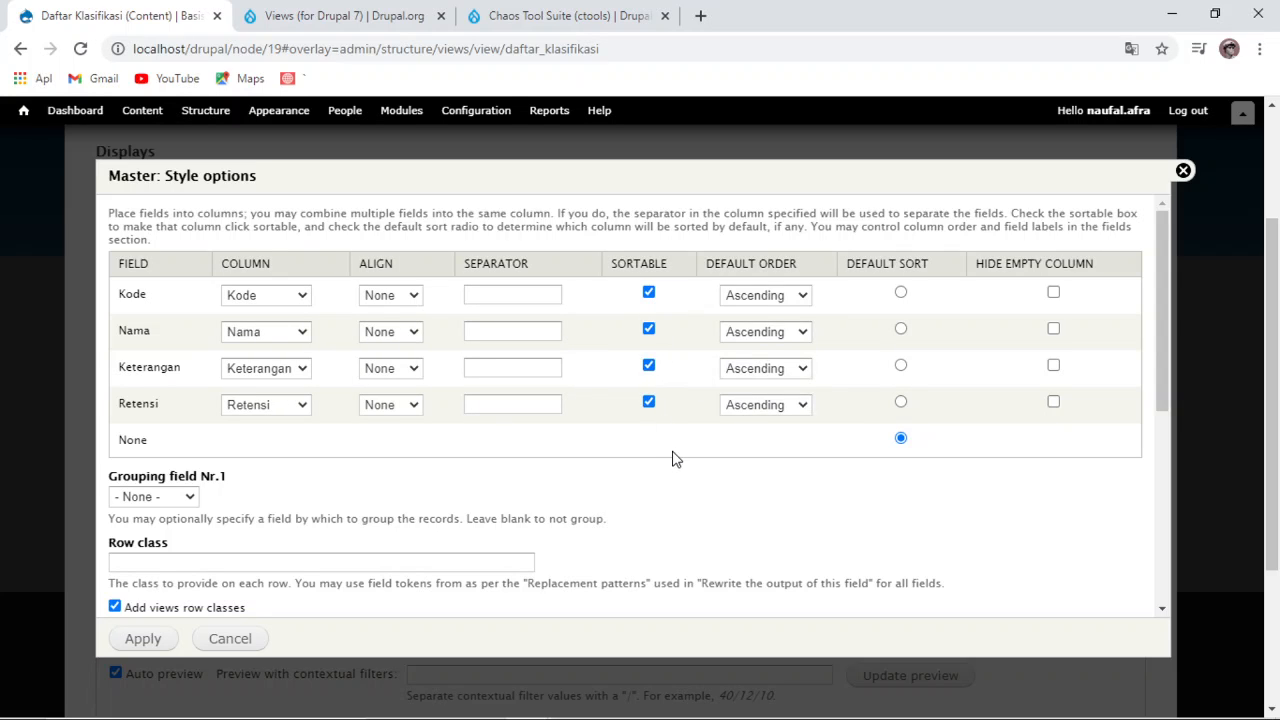
scroll(572, 547, down, 5)
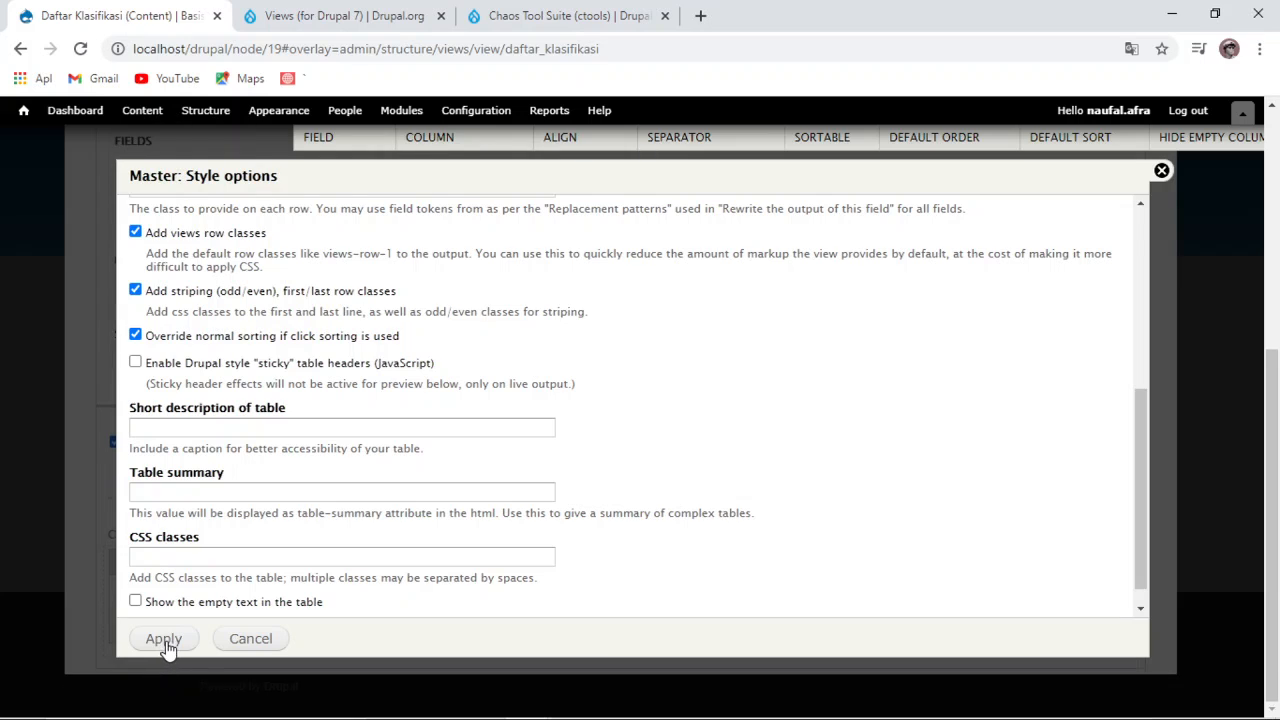
click(160, 640)
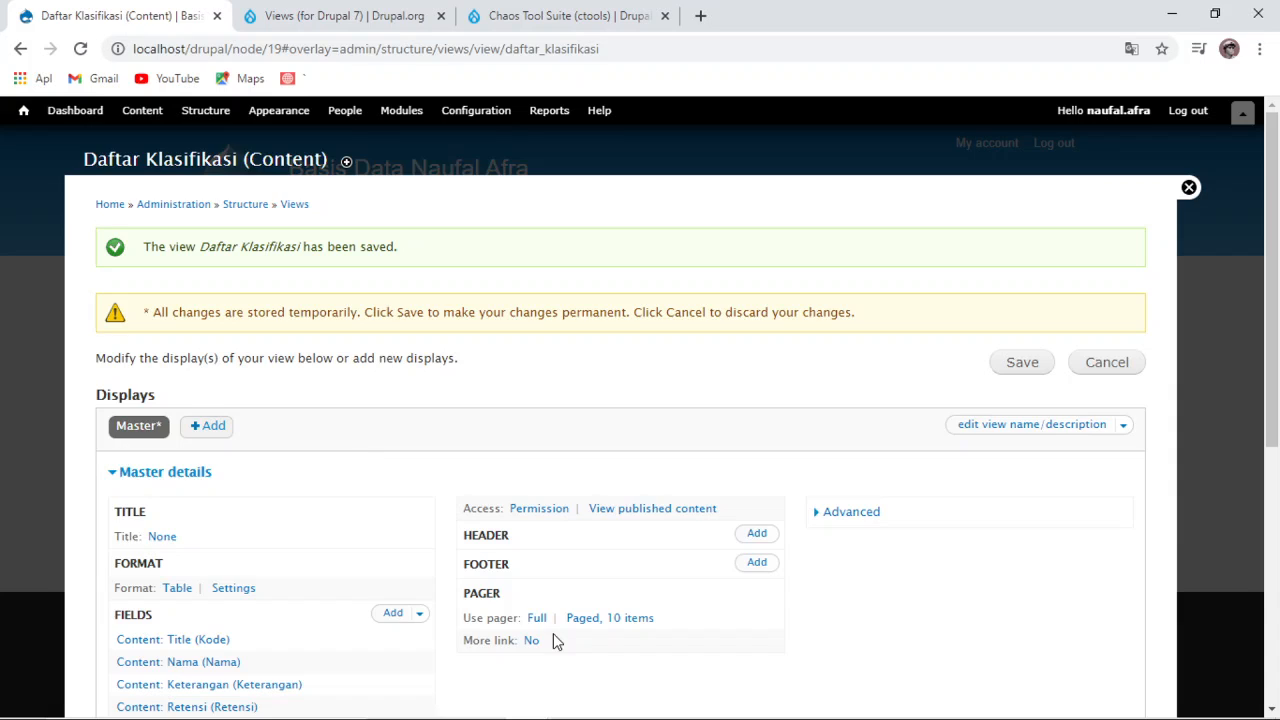
scroll(557, 640, down, 5)
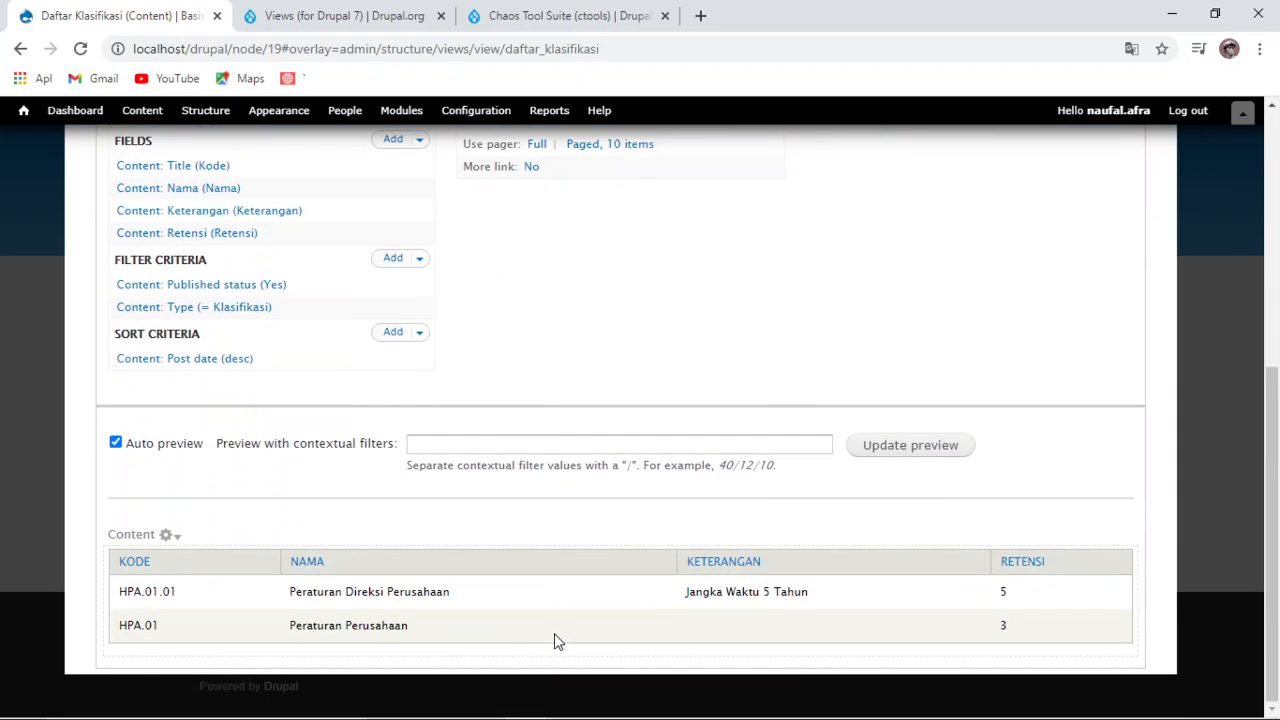
Step: Search the fields that can be added to the view for "delete" and select Content: Link to delete content
scroll(622, 599, up, 3)
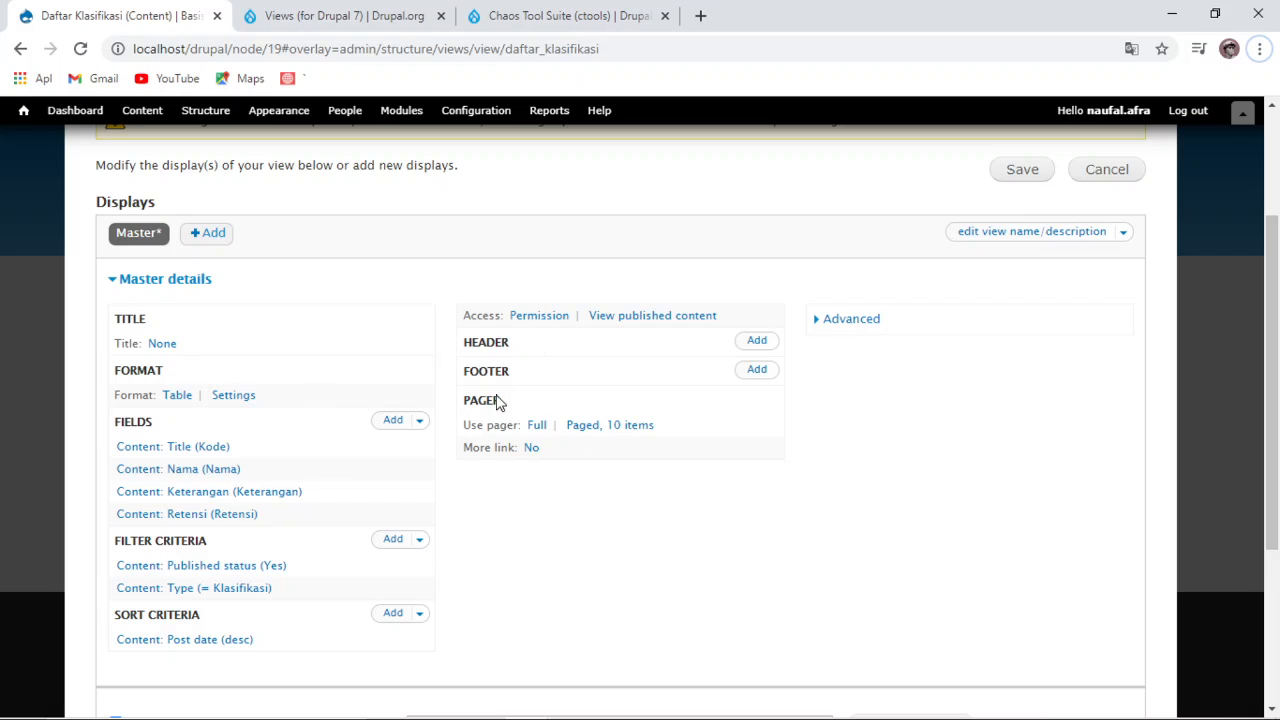
scroll(651, 549, down, 2)
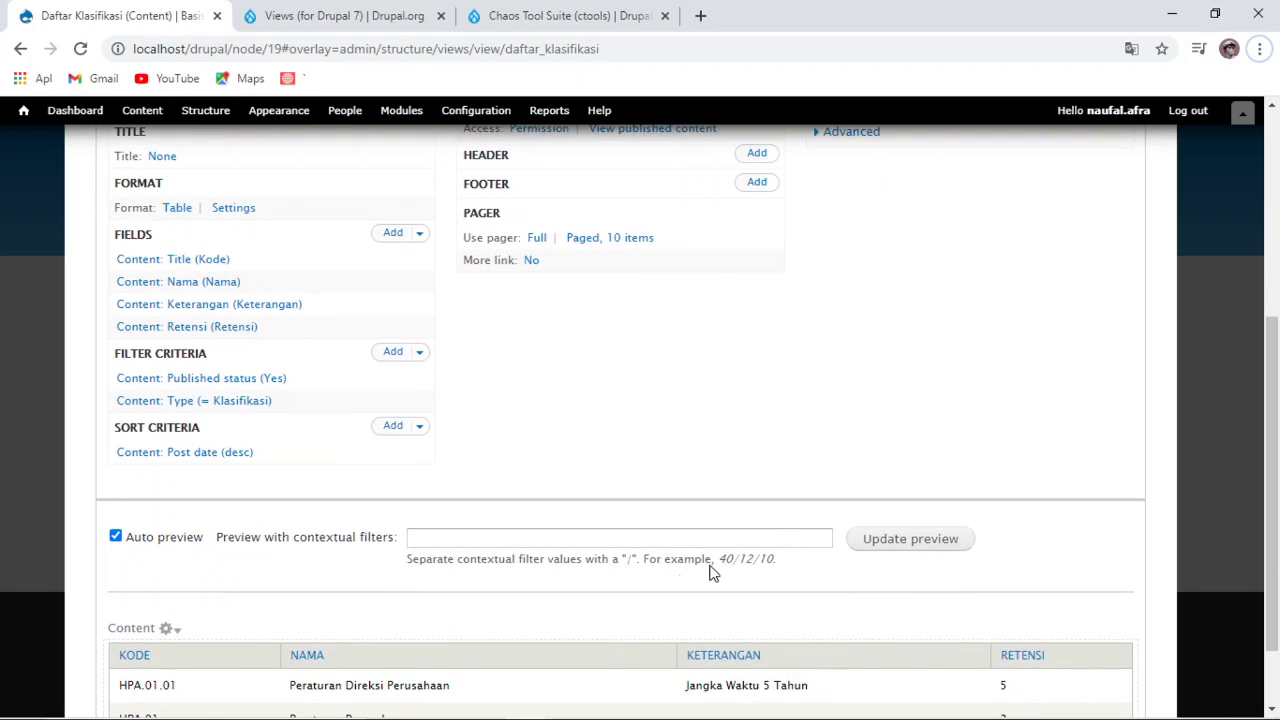
scroll(489, 466, up, 1)
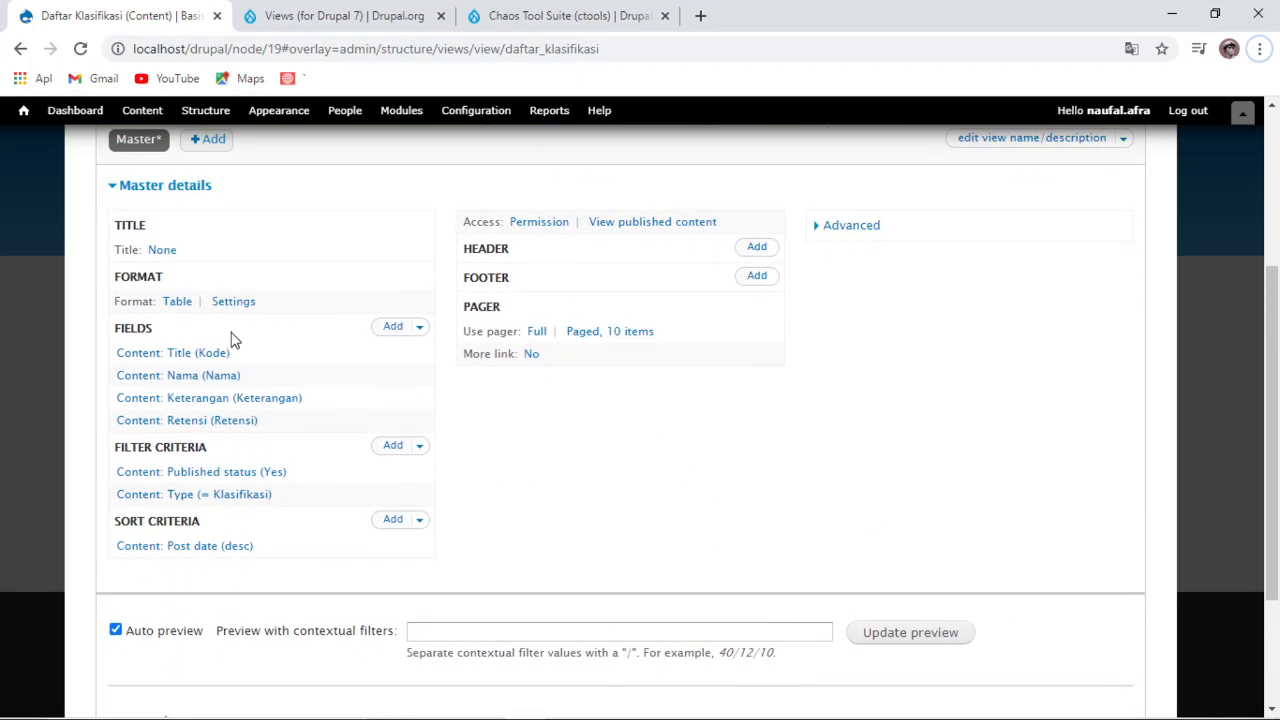
click(393, 333)
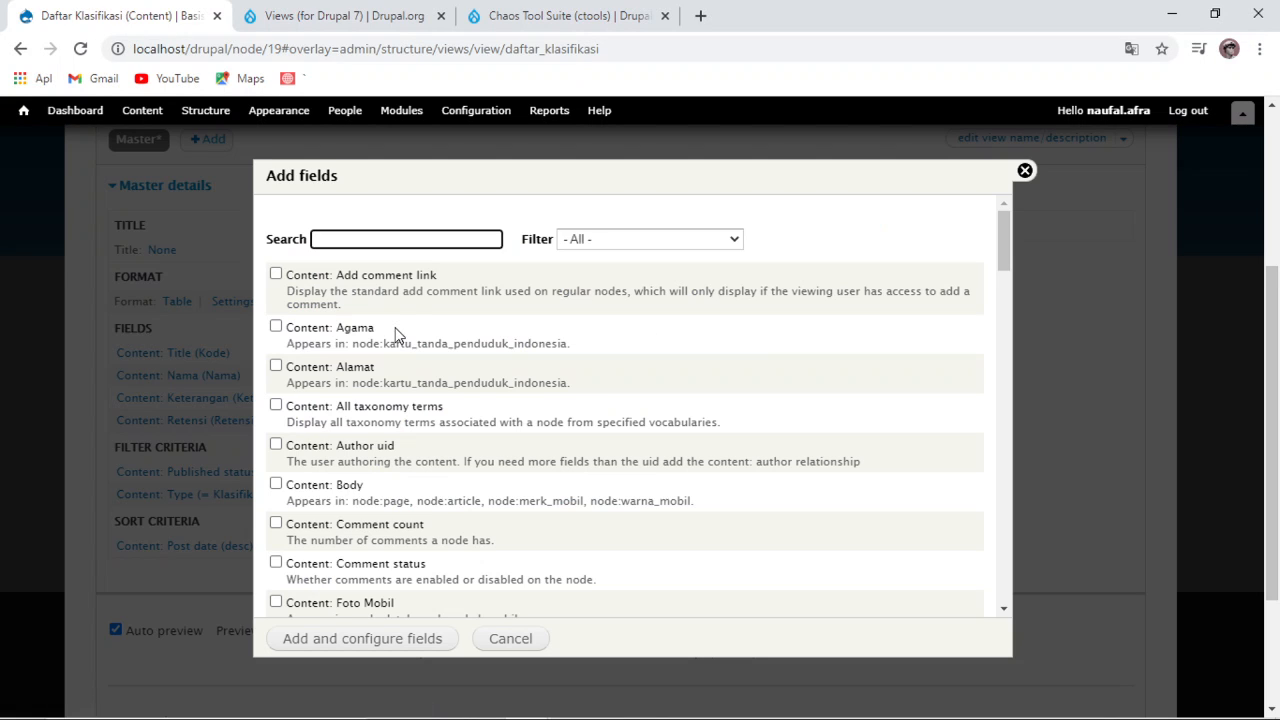
click(424, 232)
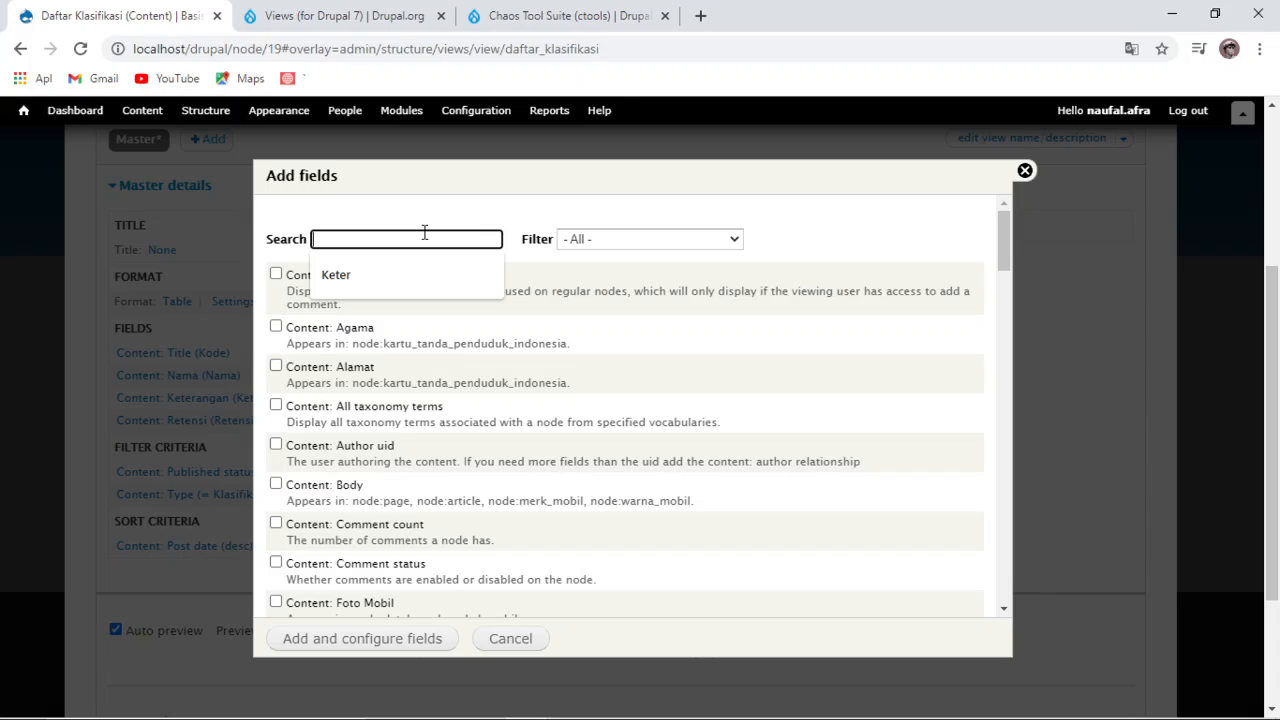
text(ke)
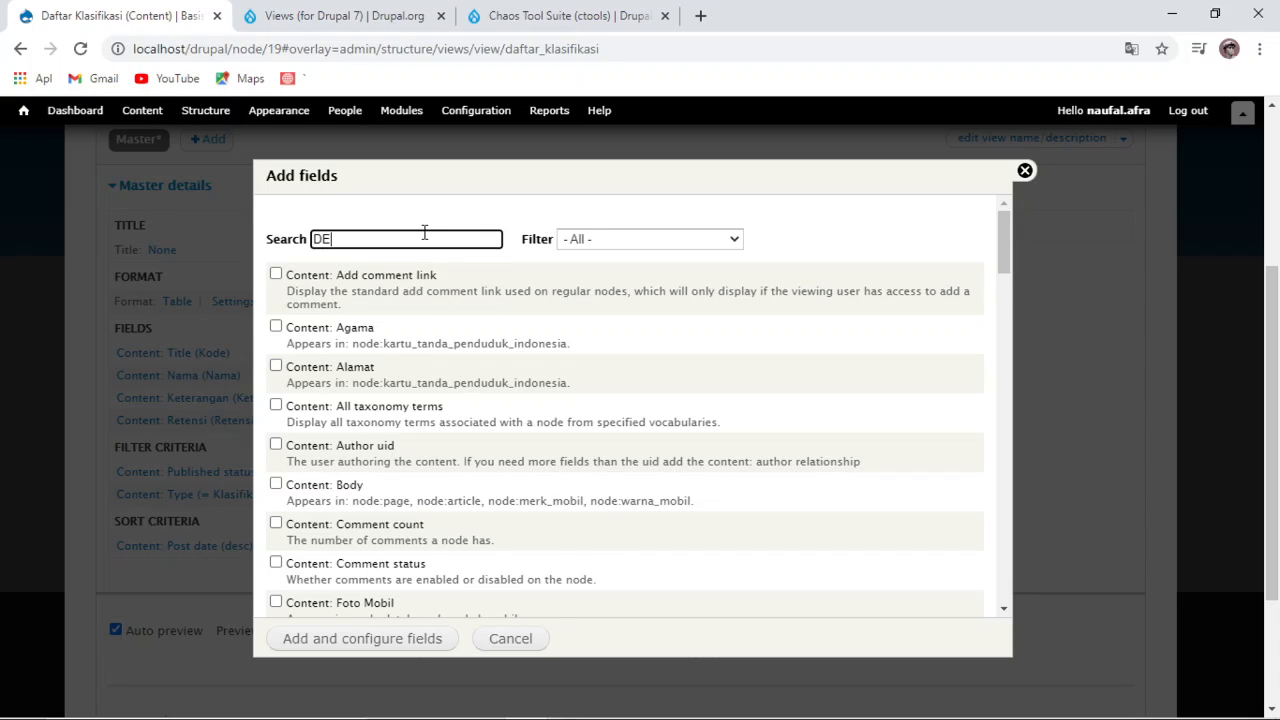
key(BackSpace)
key(BackSpace)
text(delete)
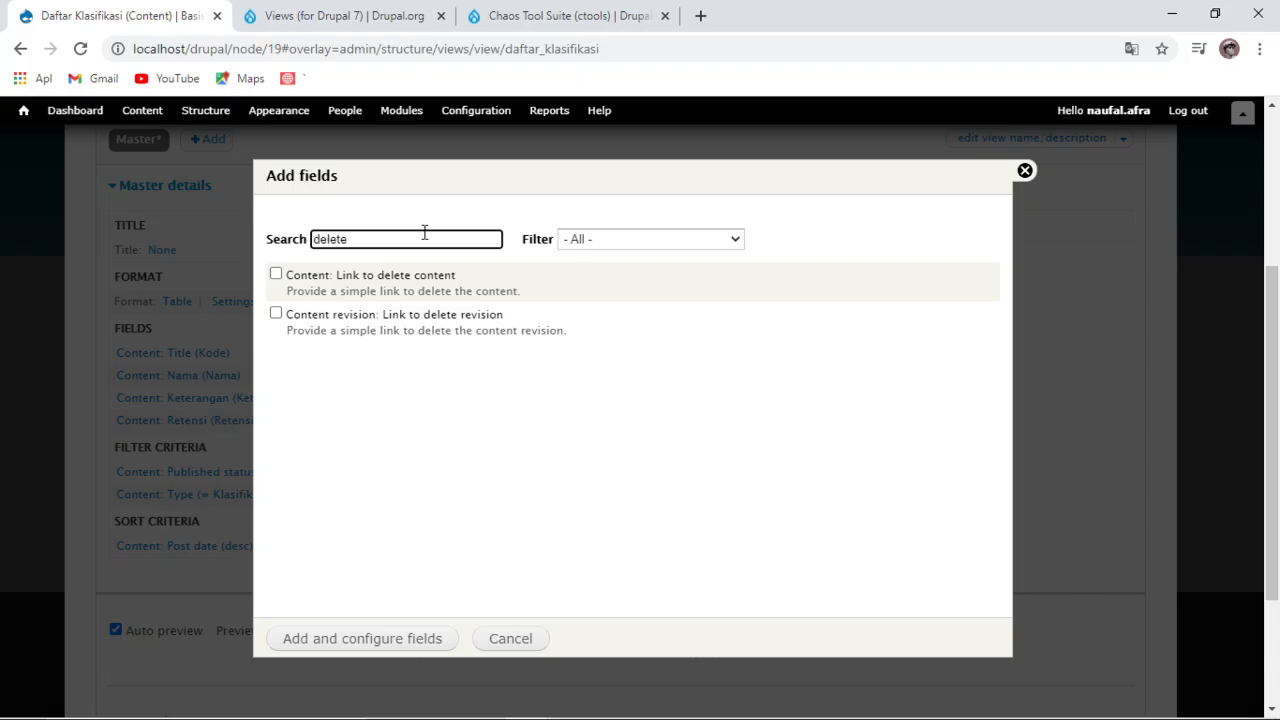
click(276, 275)
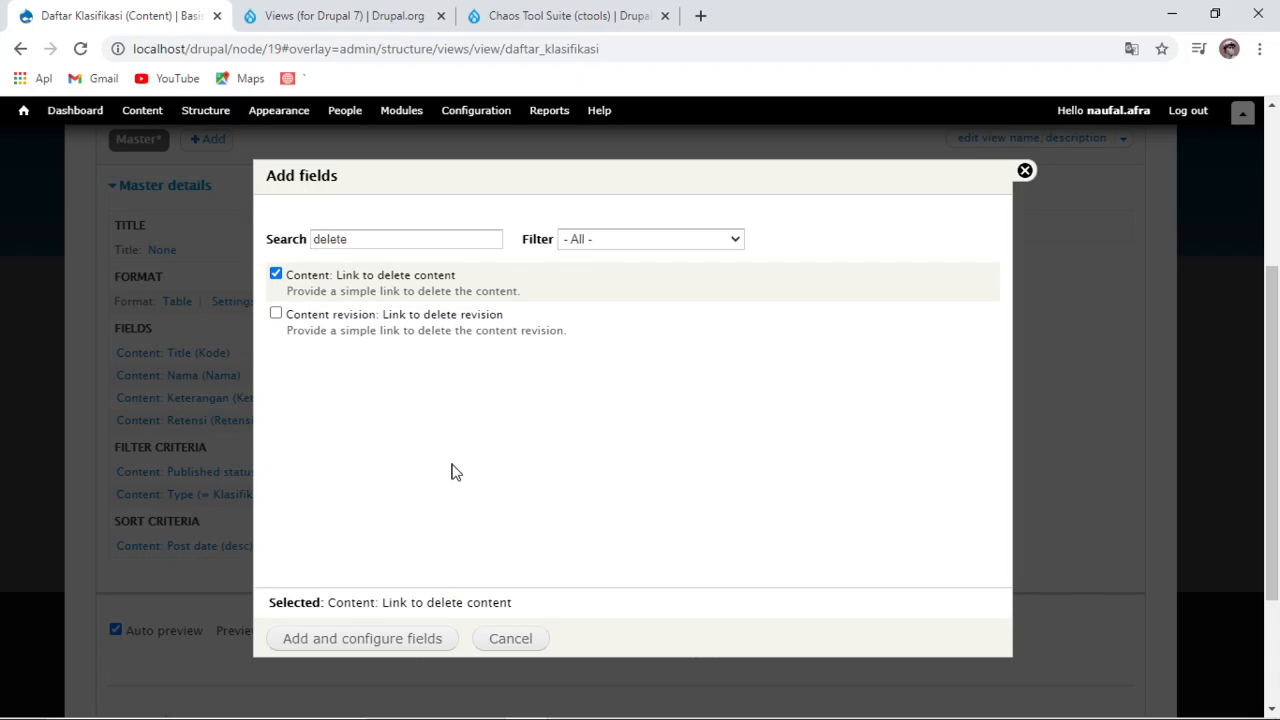
Step: Search for "edit", select Content: Link to edit content as well, and add both selected fields to the view
drag(409, 246, 305, 254)
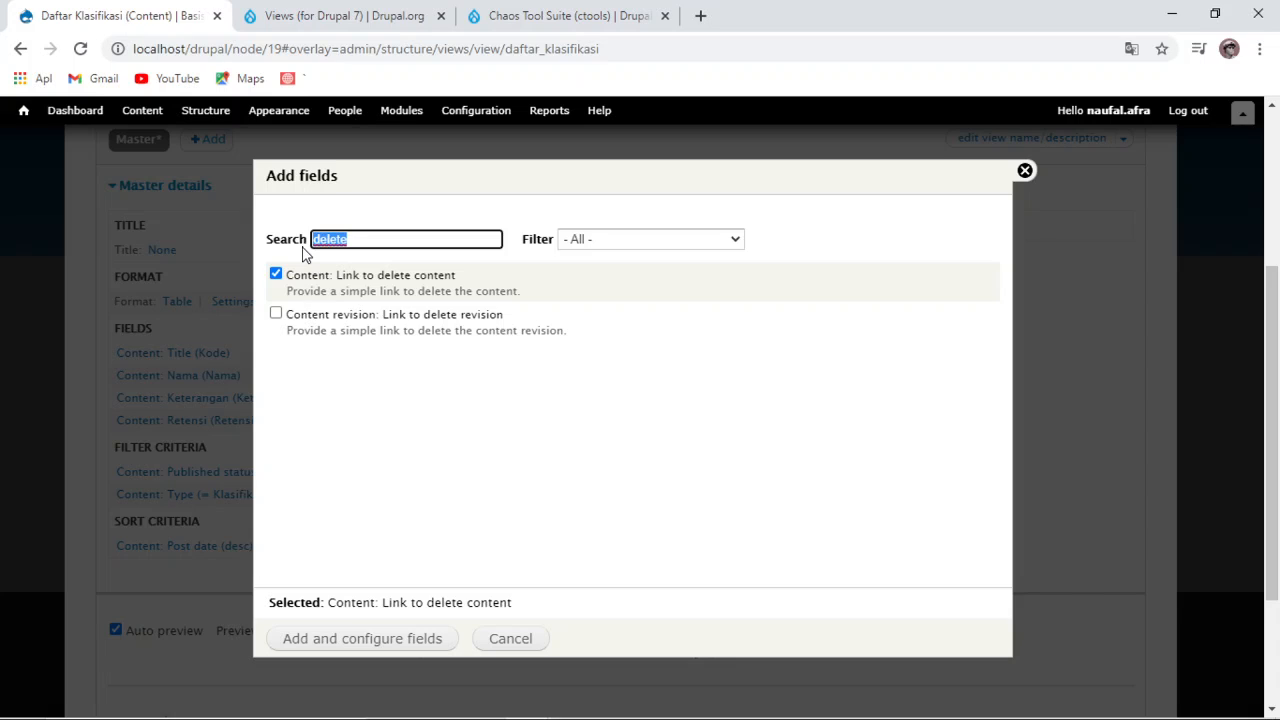
text(edit)
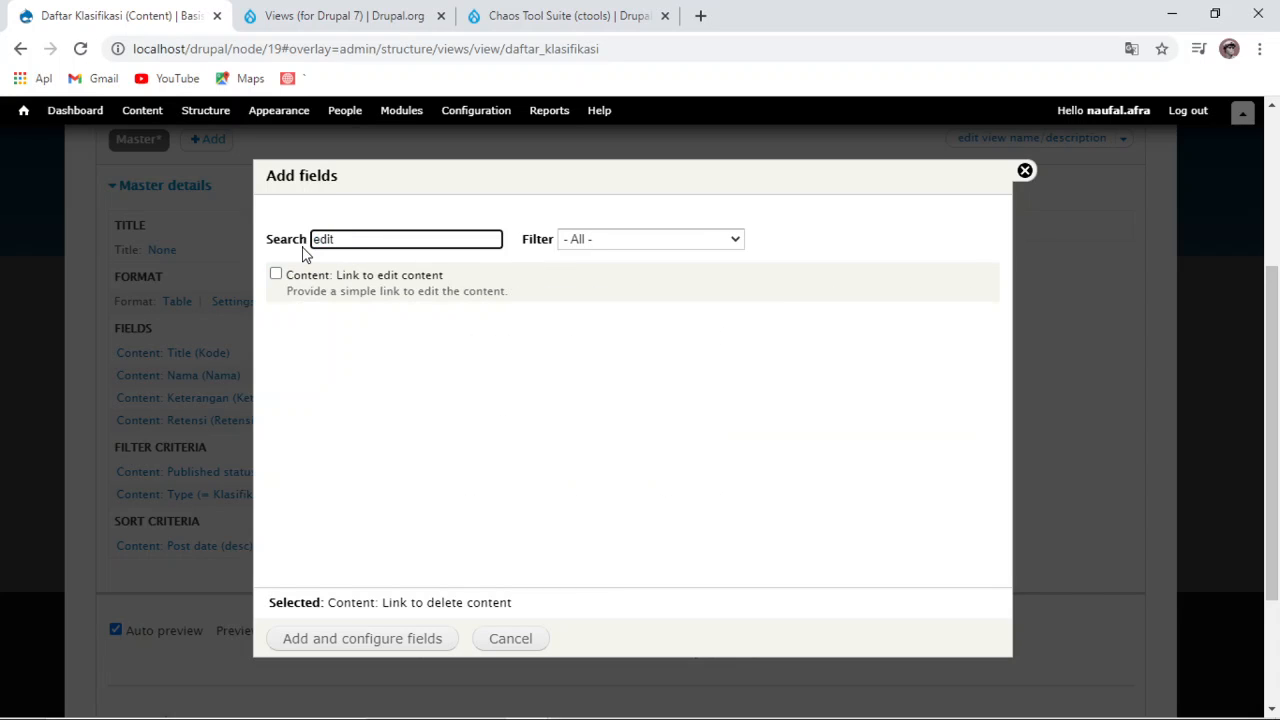
click(276, 274)
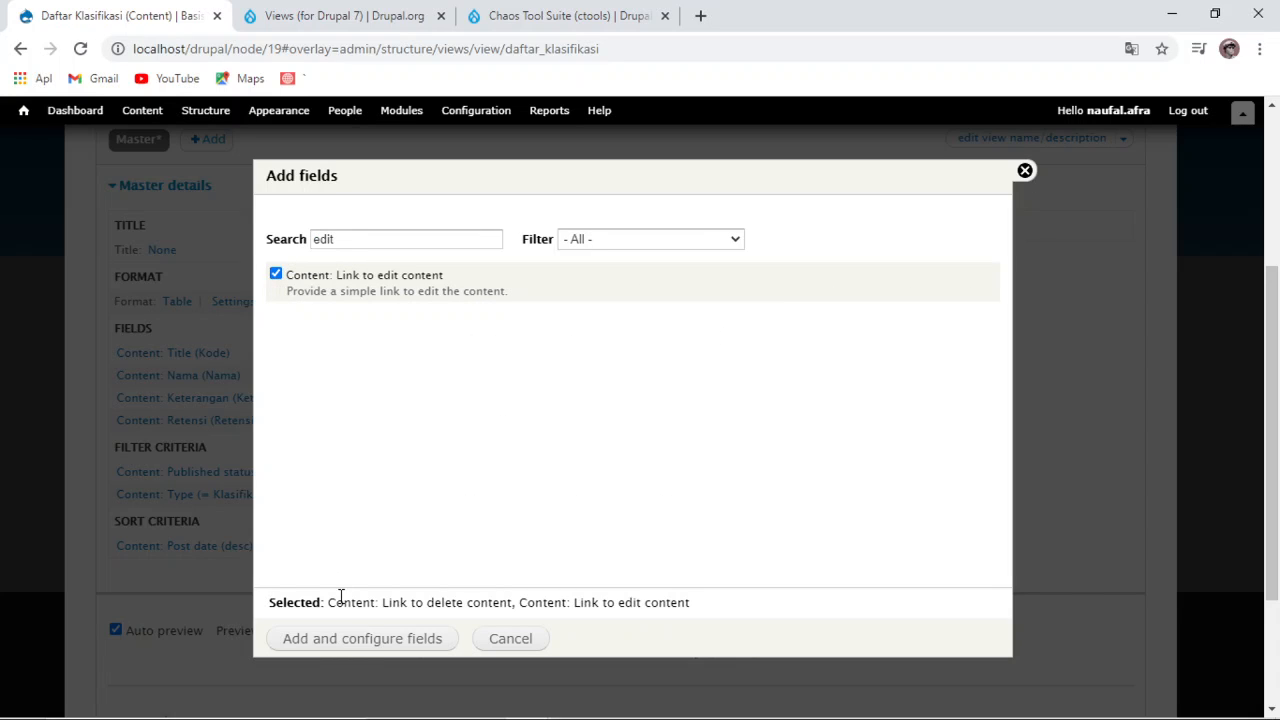
click(362, 640)
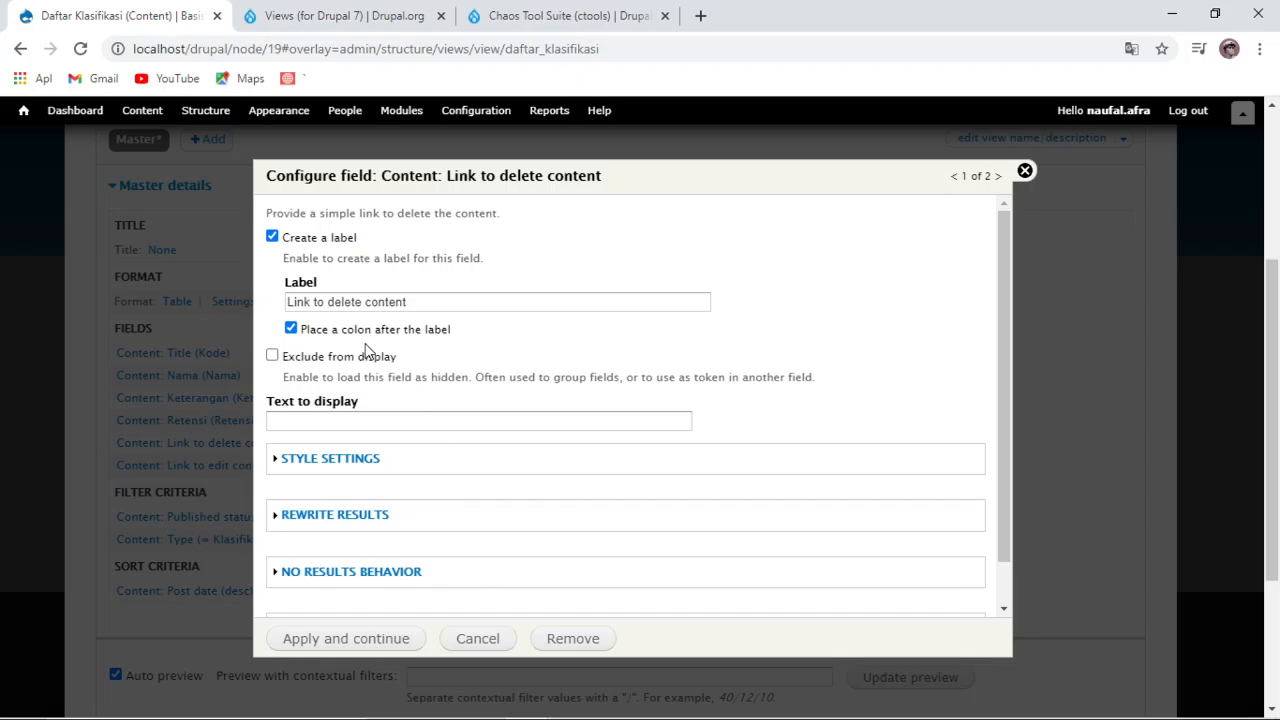
Step: Configure the Link to delete content field without a label and with "delete" as its text to display
click(273, 239)
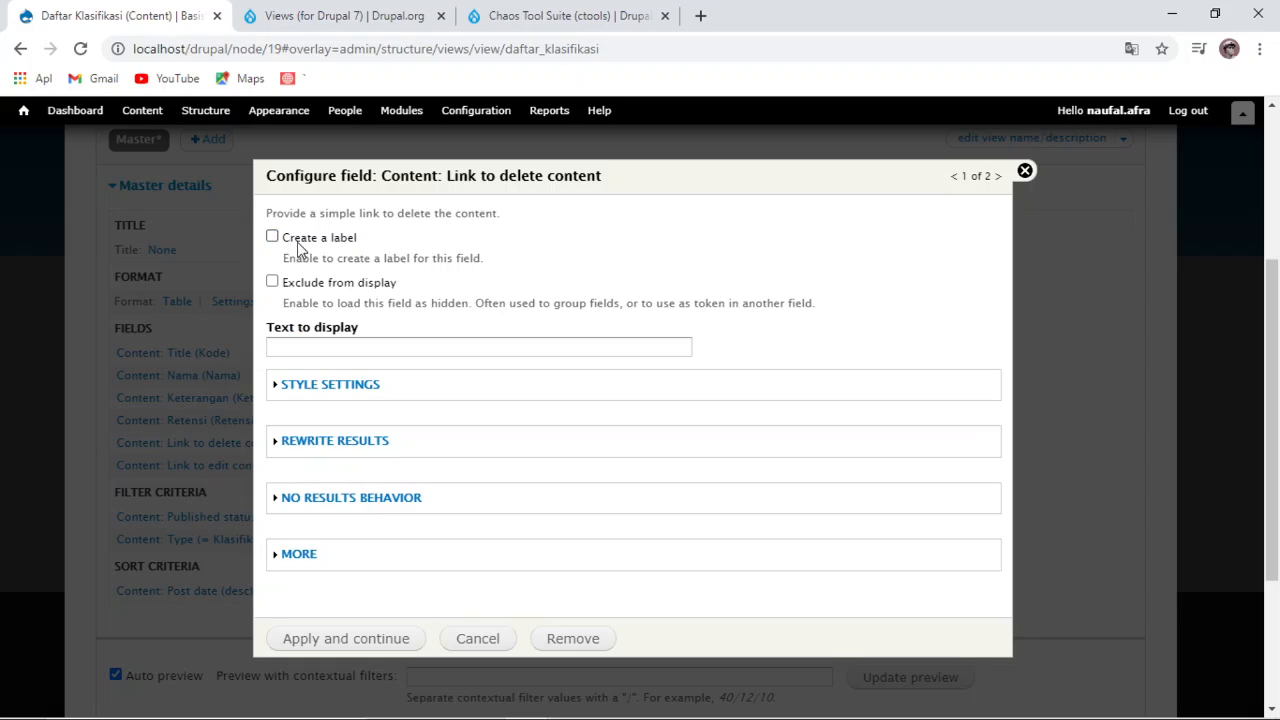
click(378, 342)
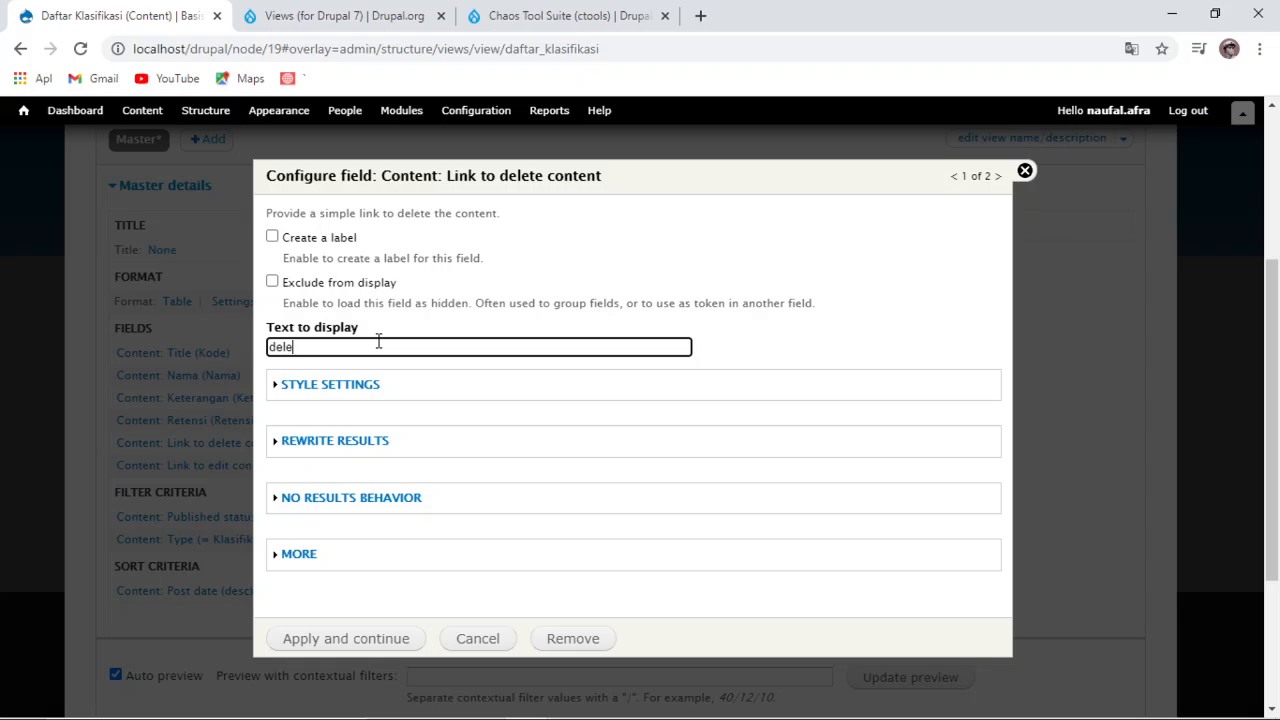
text(delete)
click(394, 637)
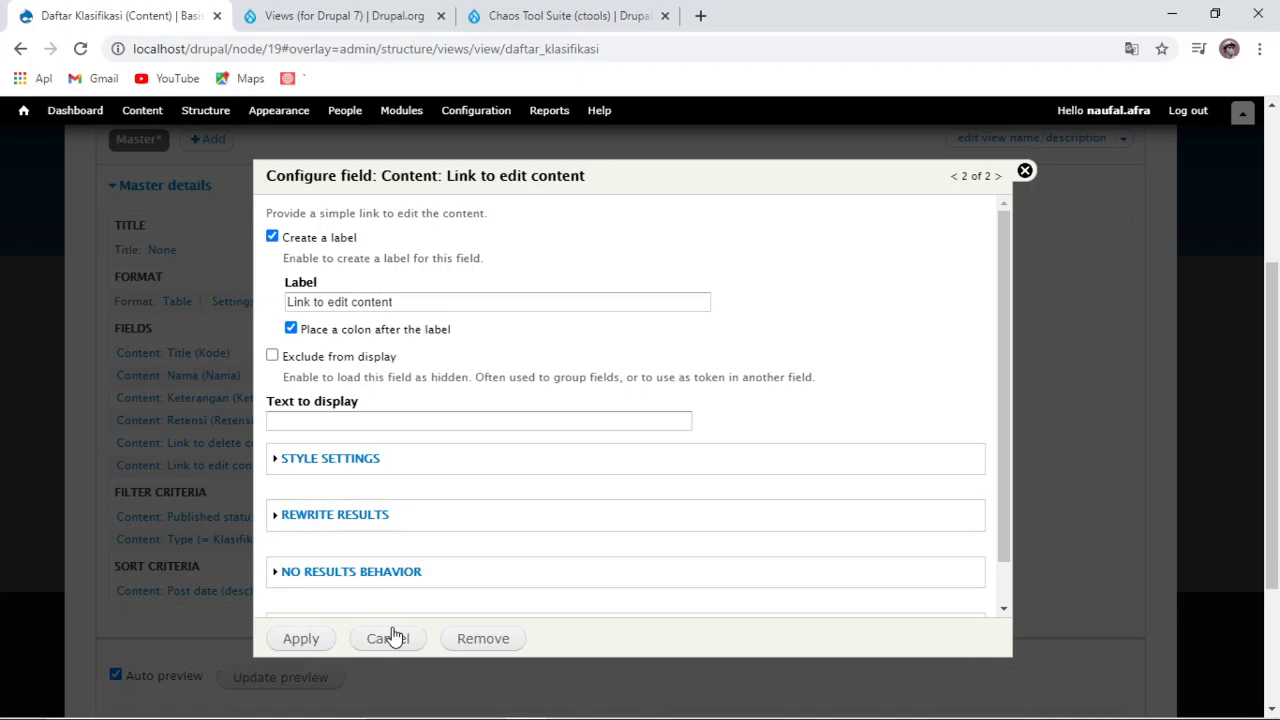
Step: Configure the Link to edit content field without a label and with "edit" as its display text, and check the preview
click(272, 237)
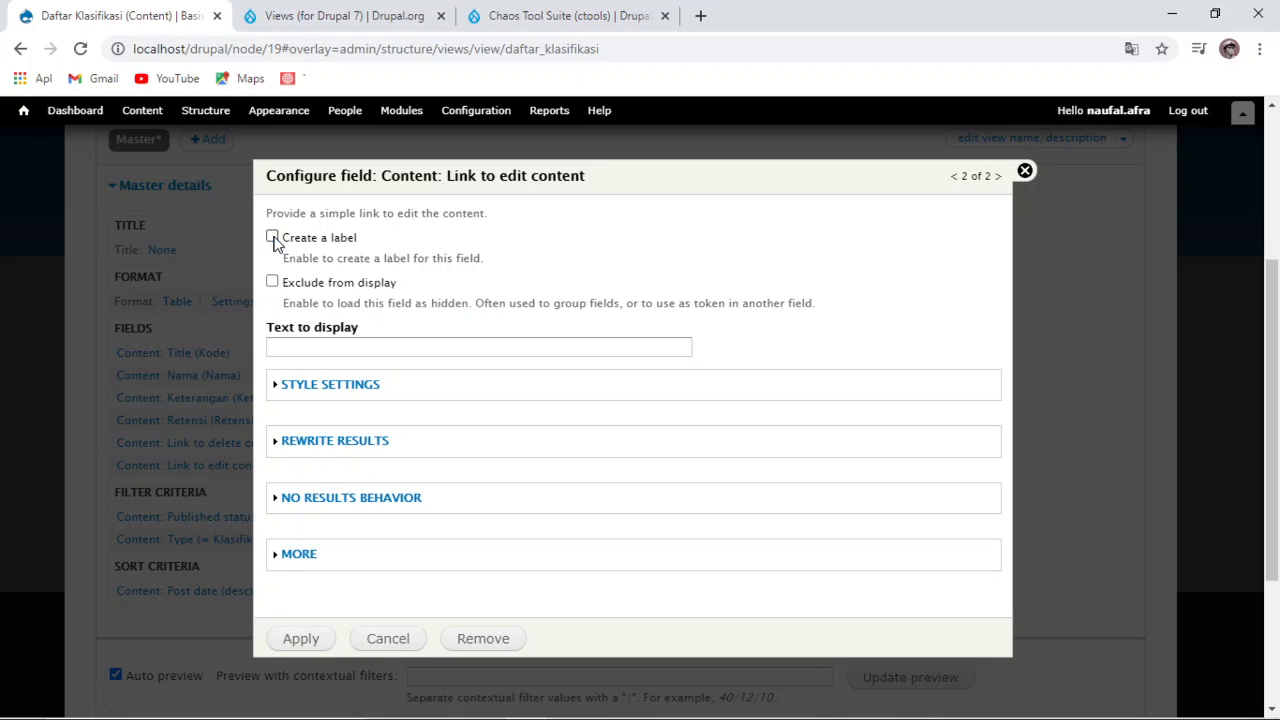
click(375, 347)
text(edit)
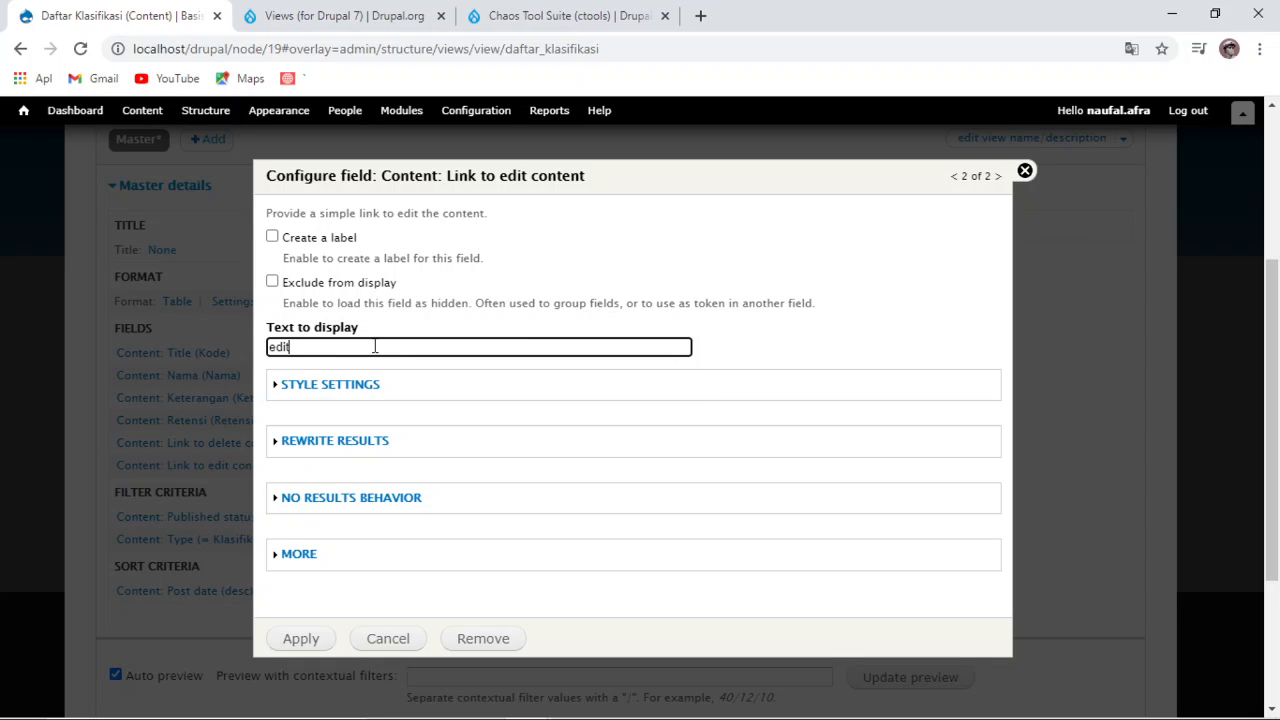
click(302, 640)
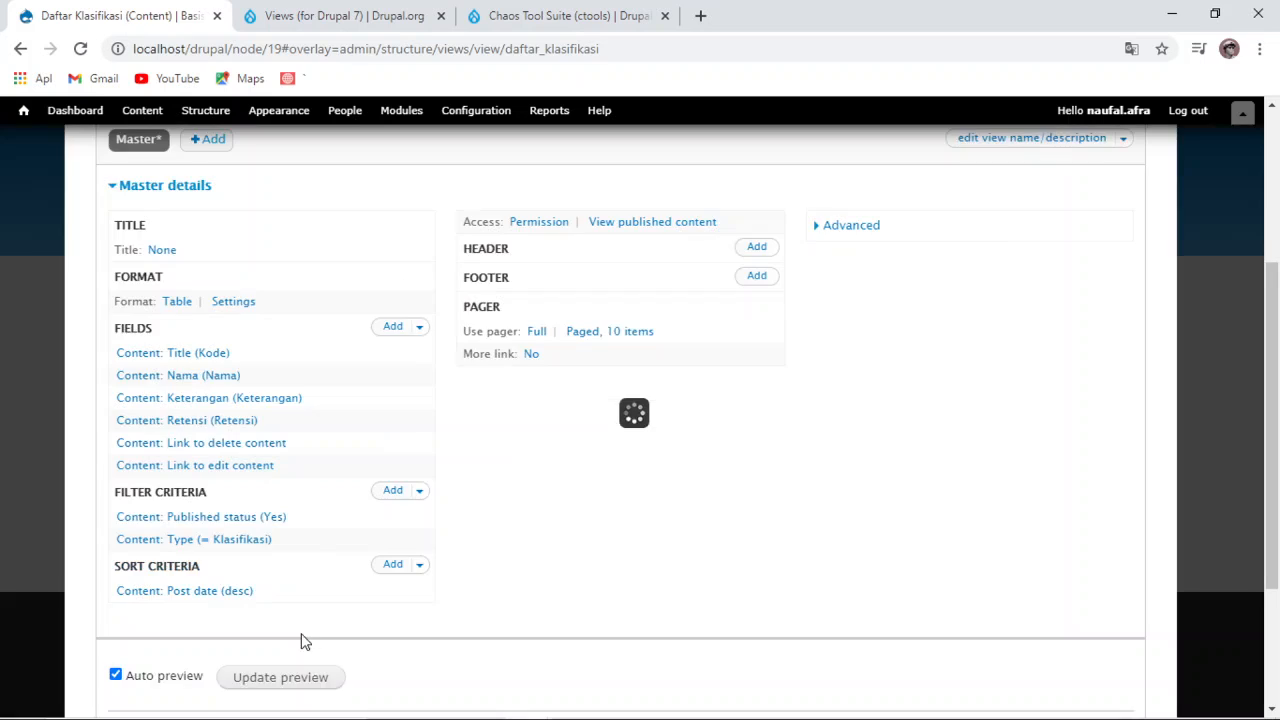
scroll(608, 577, down, 3)
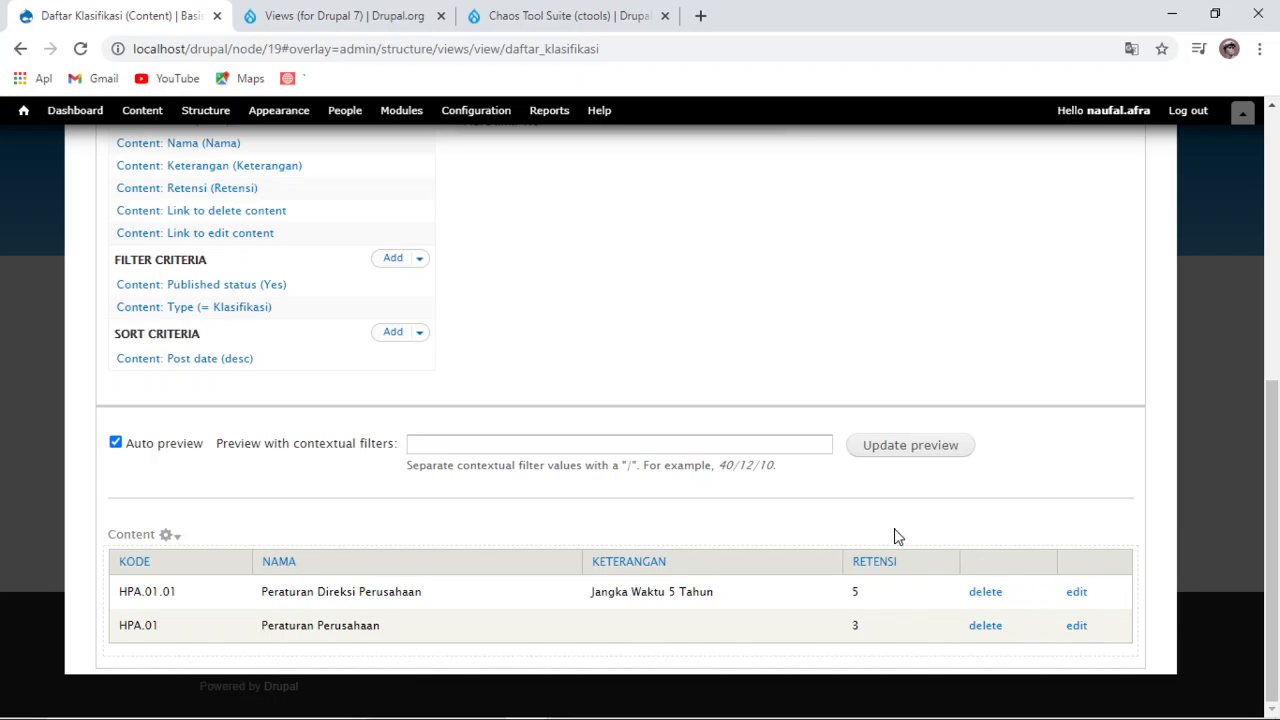
Step: Rearrange the fields so that Link to edit content comes before Link to delete content, and save the view
scroll(463, 177, up, 2)
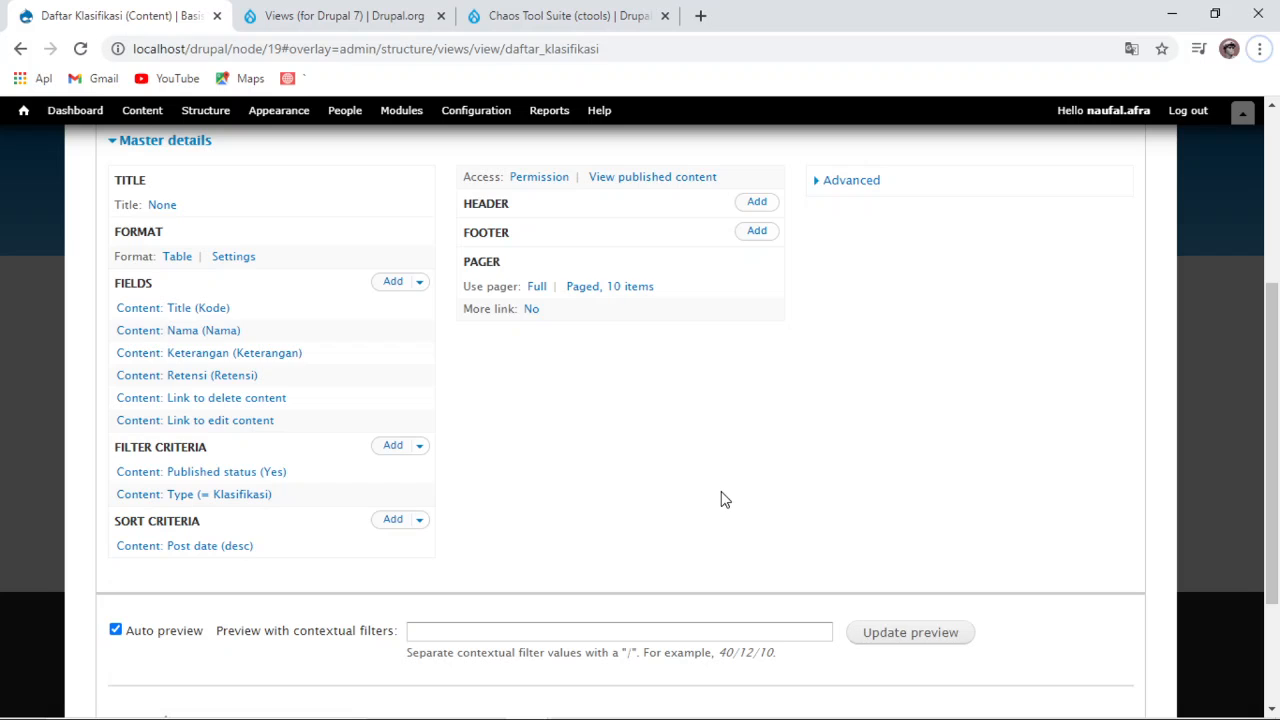
scroll(774, 556, down, 2)
scroll(394, 457, up, 3)
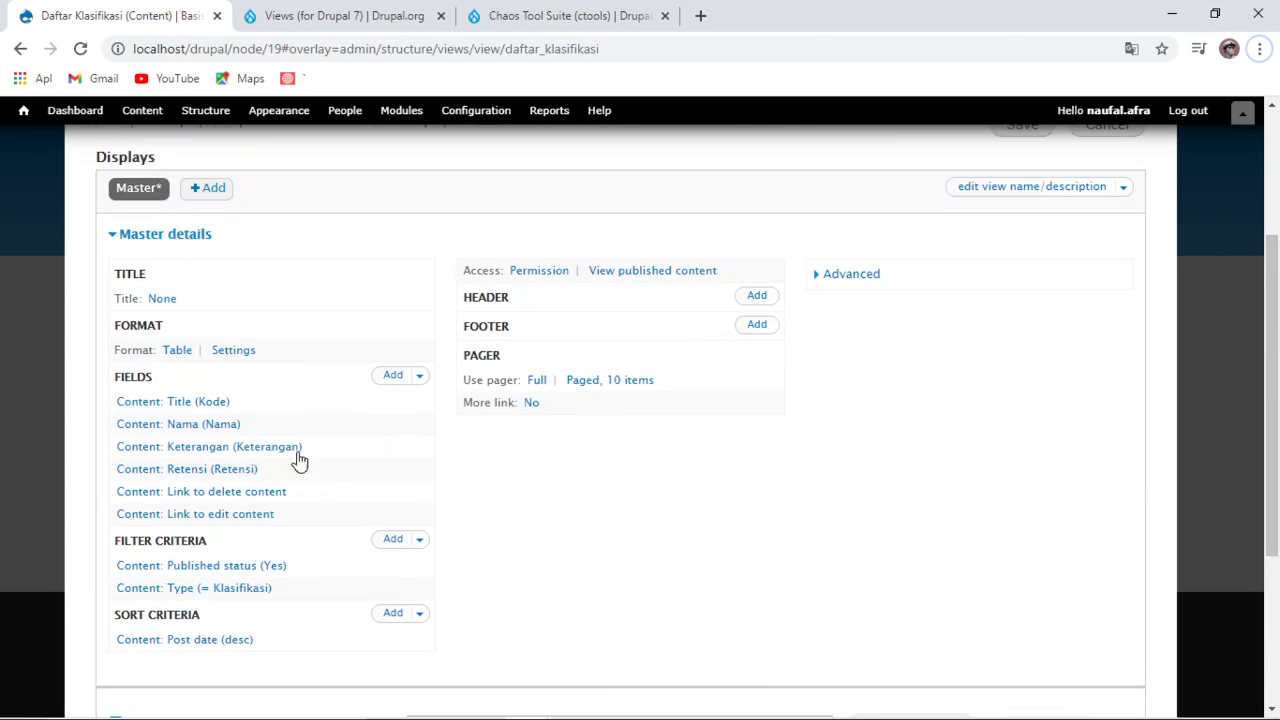
click(419, 382)
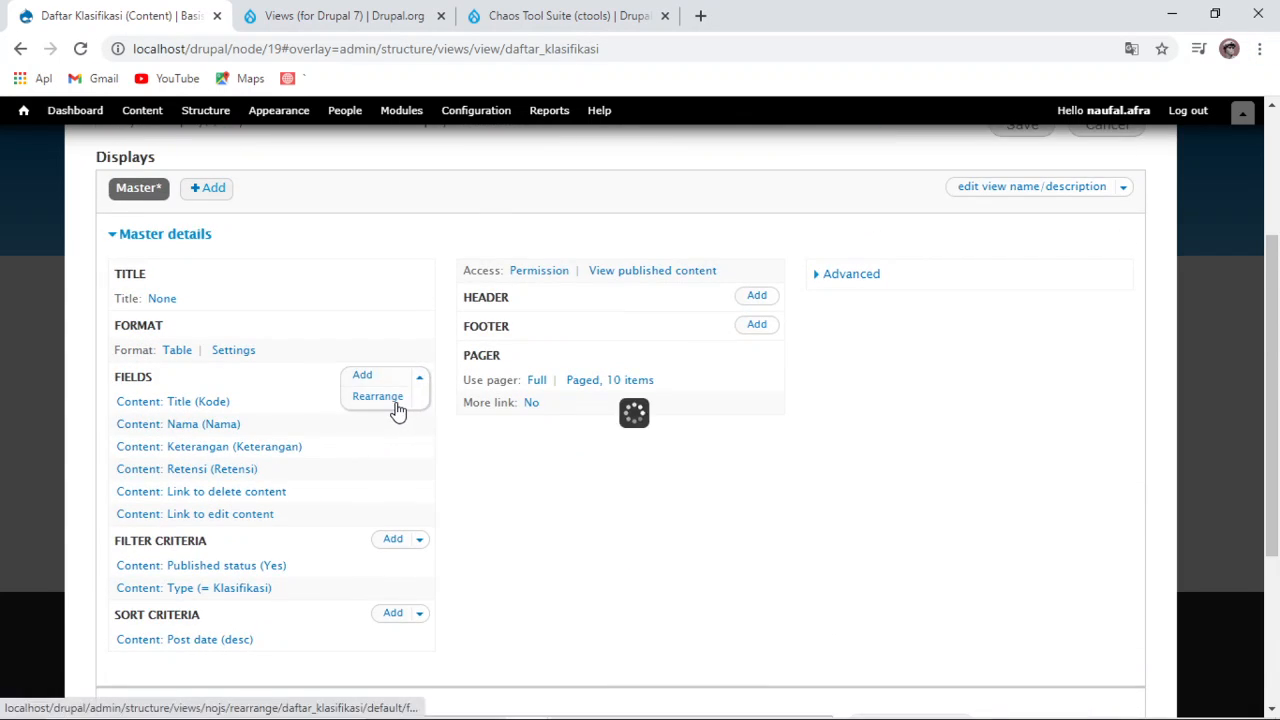
click(395, 403)
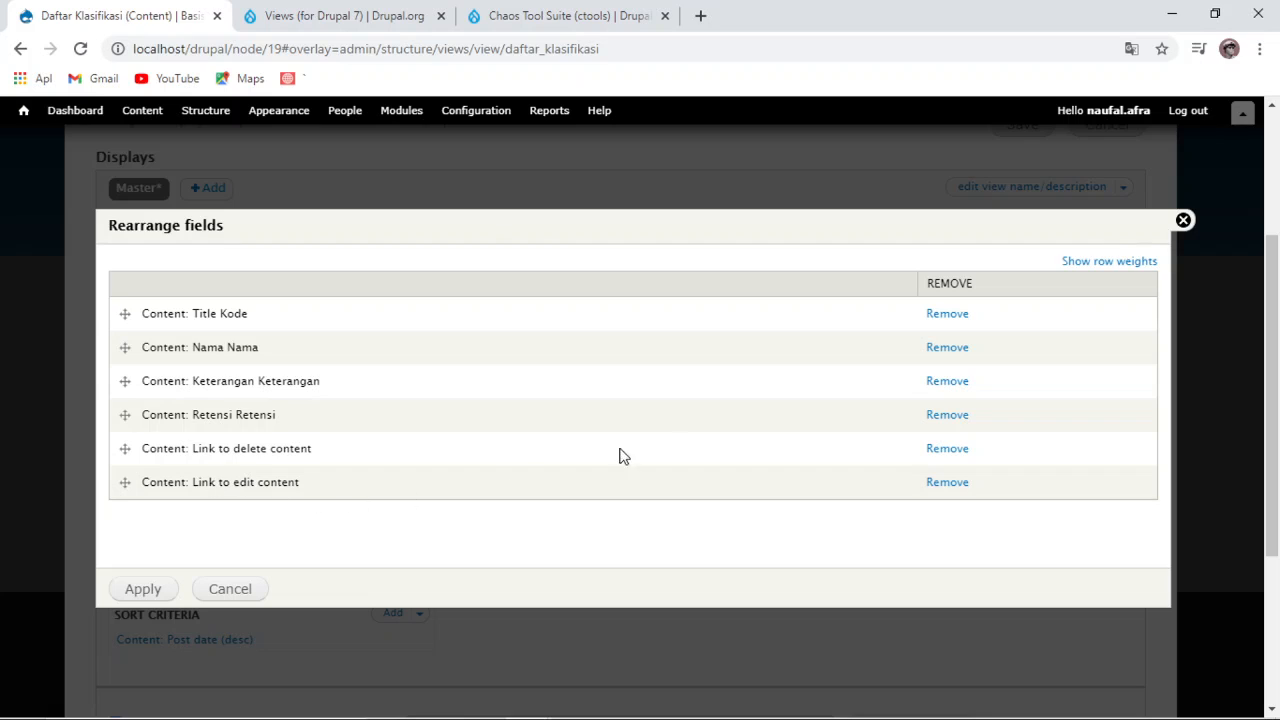
drag(124, 482, 131, 450)
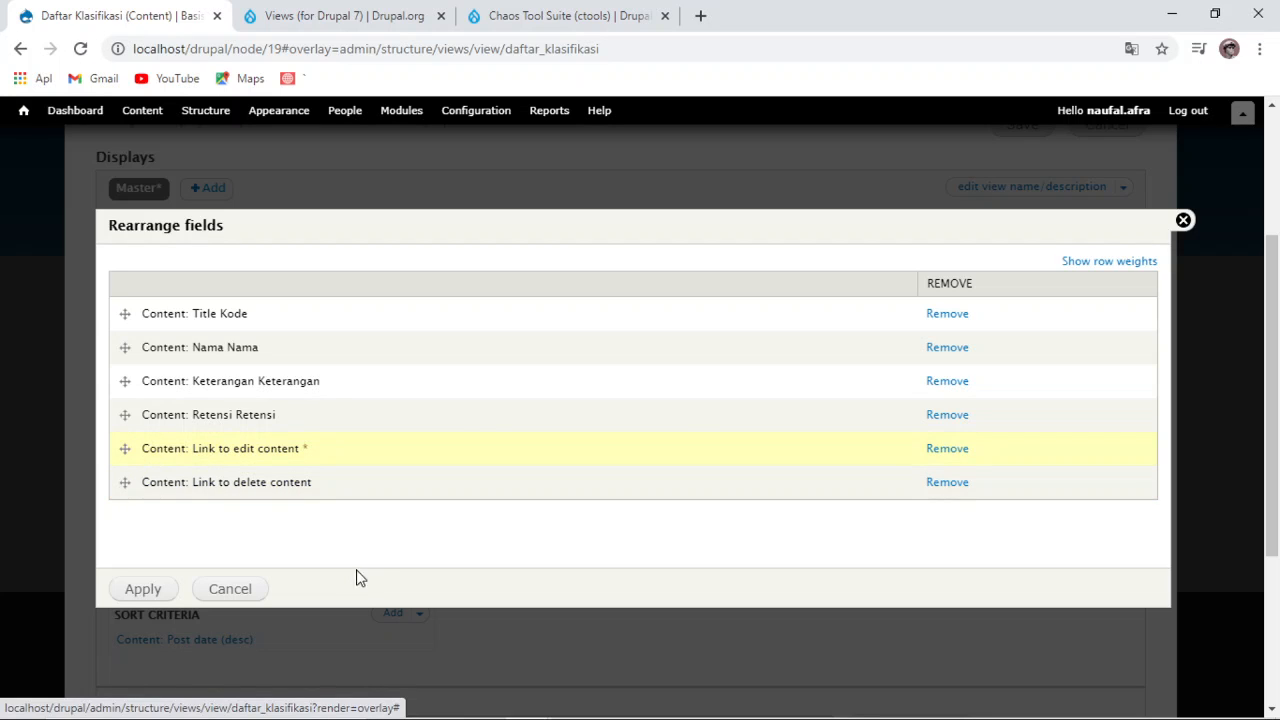
click(143, 589)
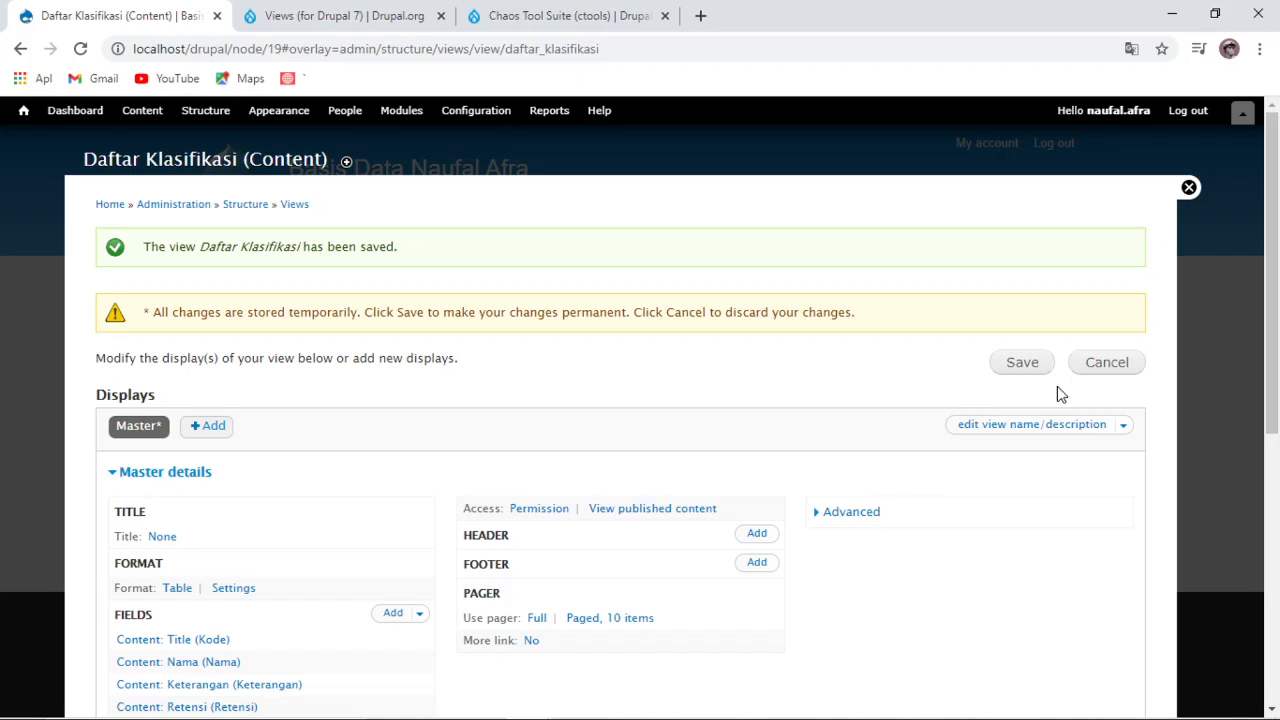
click(1024, 366)
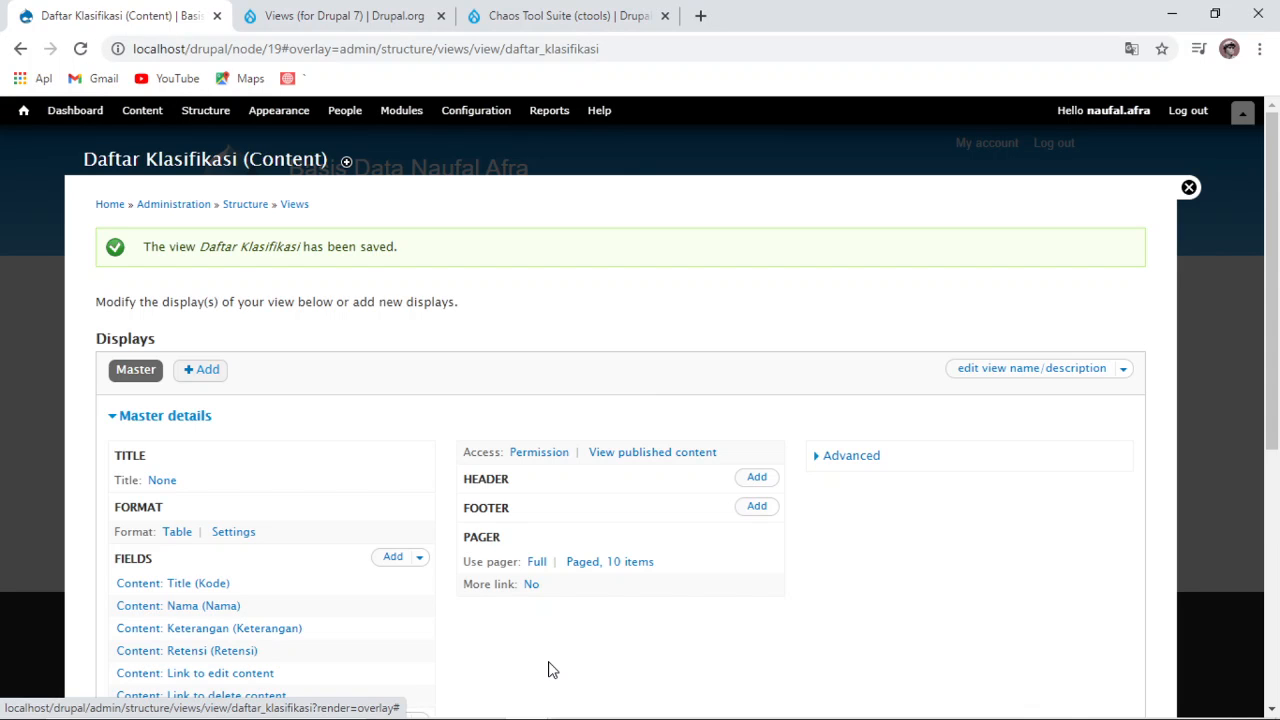
scroll(543, 606, down, 5)
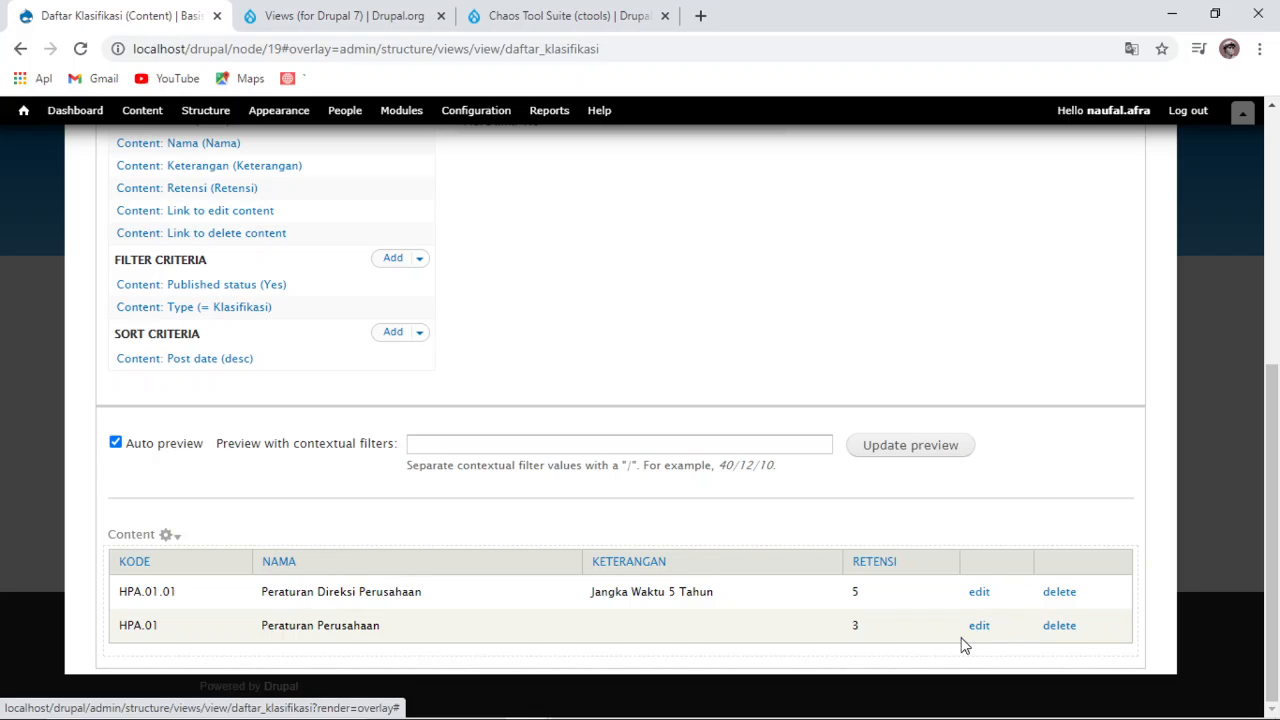
Step: Add a Page display to the Daftar Klasifikasi view
scroll(667, 545, up, 5)
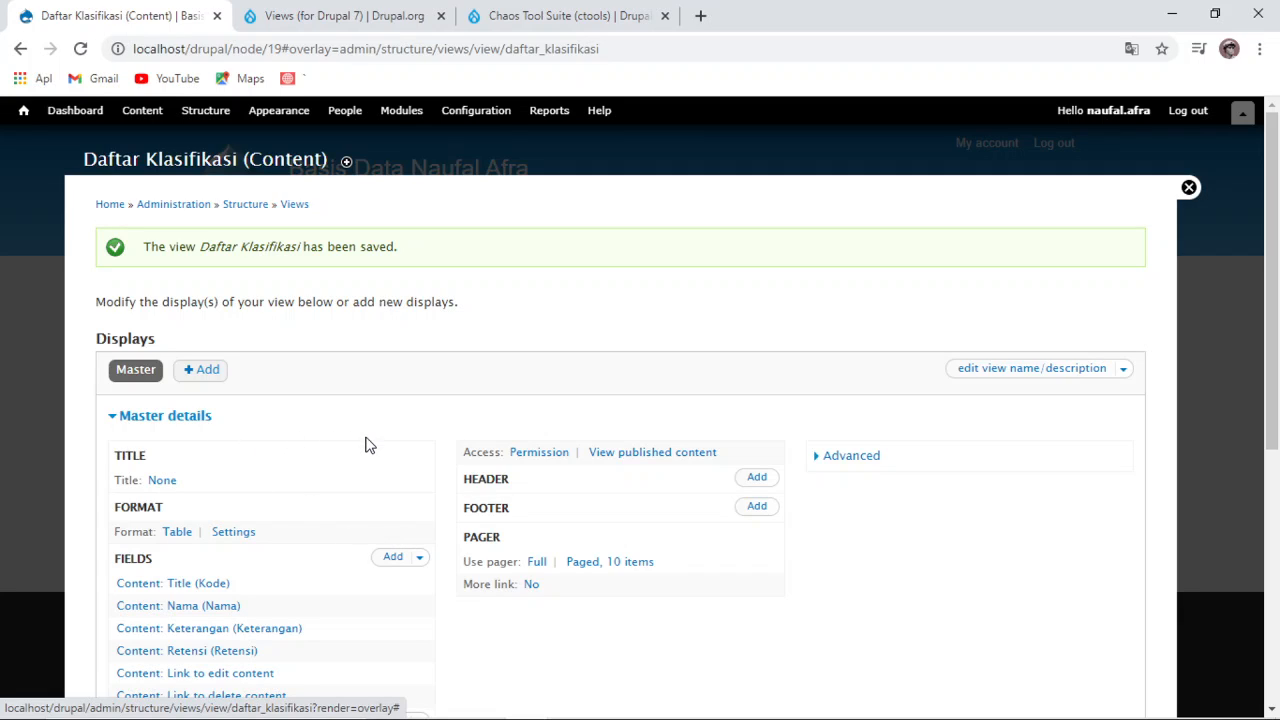
click(195, 378)
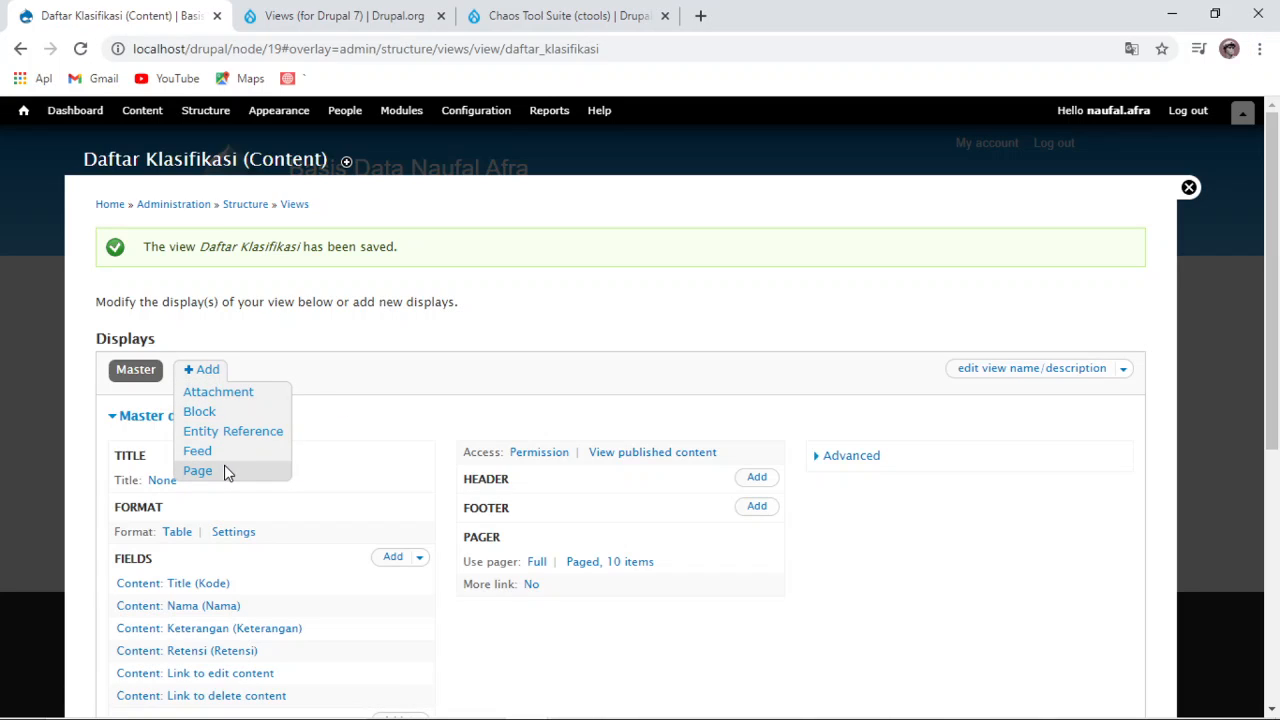
mouse_move(220, 380)
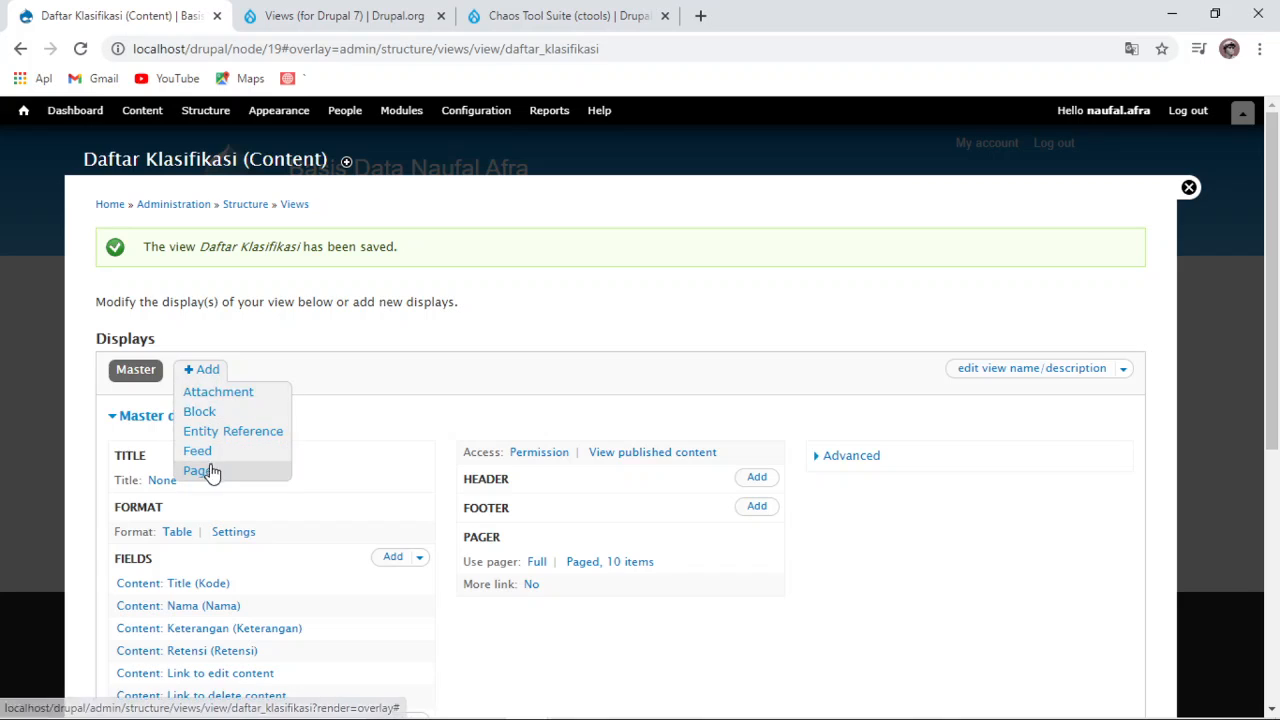
click(200, 471)
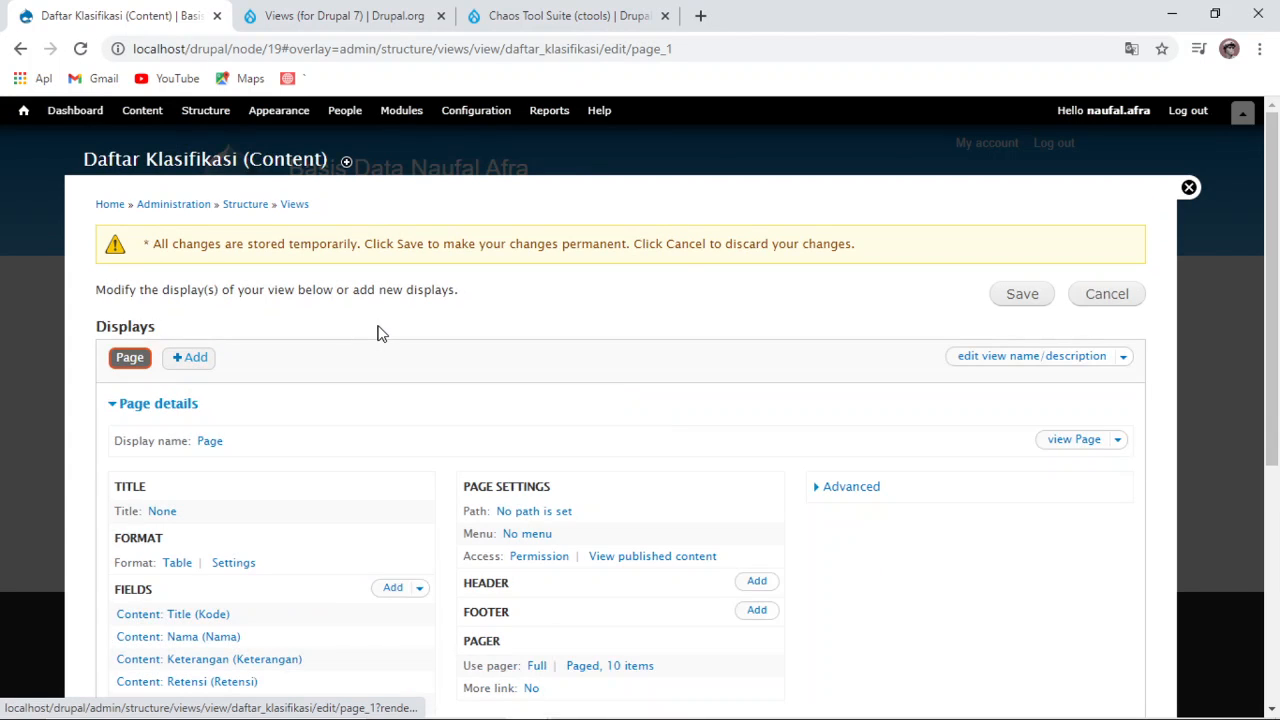
Step: Set the Page display's path to adm/klas and save the Daftar Klasifikasi view
scroll(578, 422, down, 1)
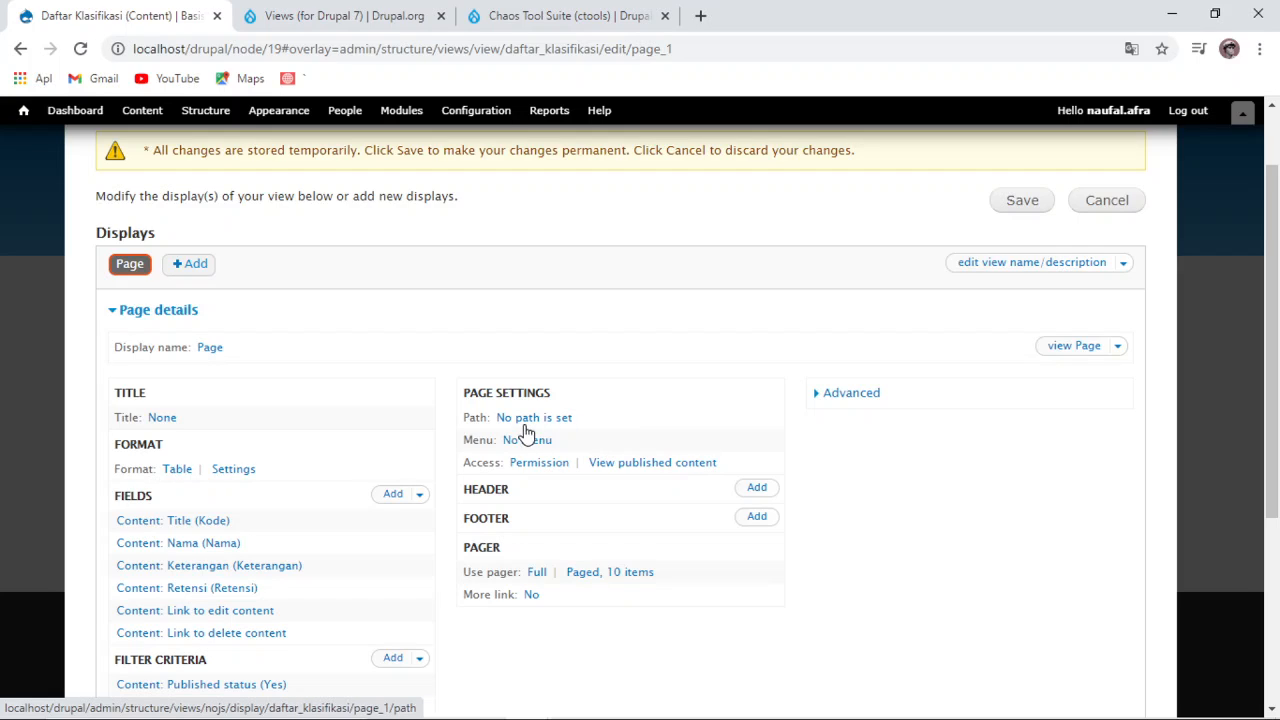
click(566, 424)
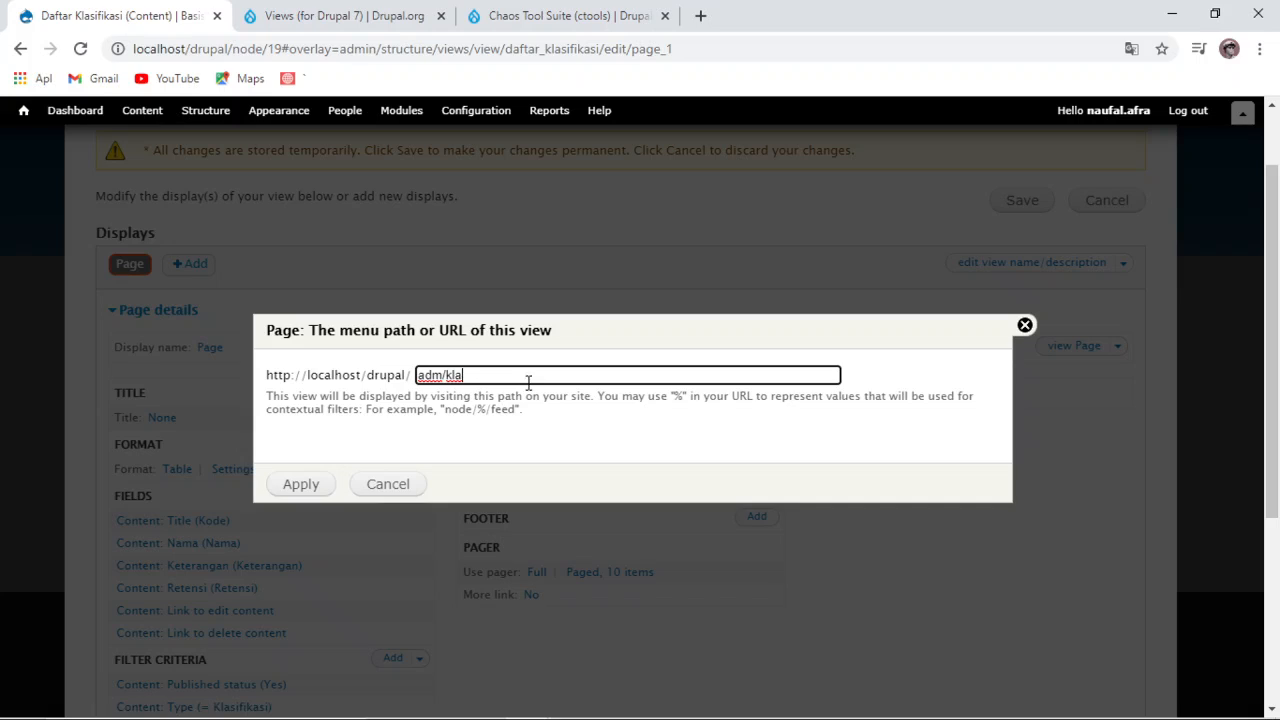
key(alt)
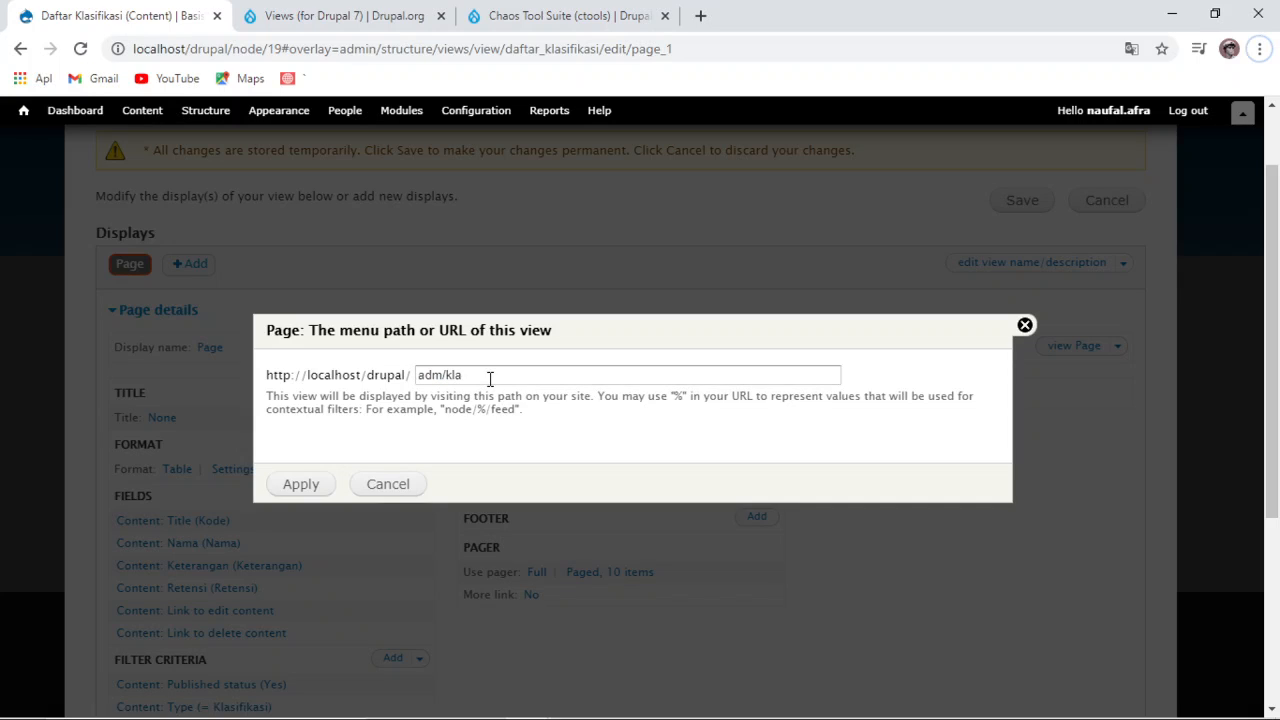
click(488, 374)
text(s)
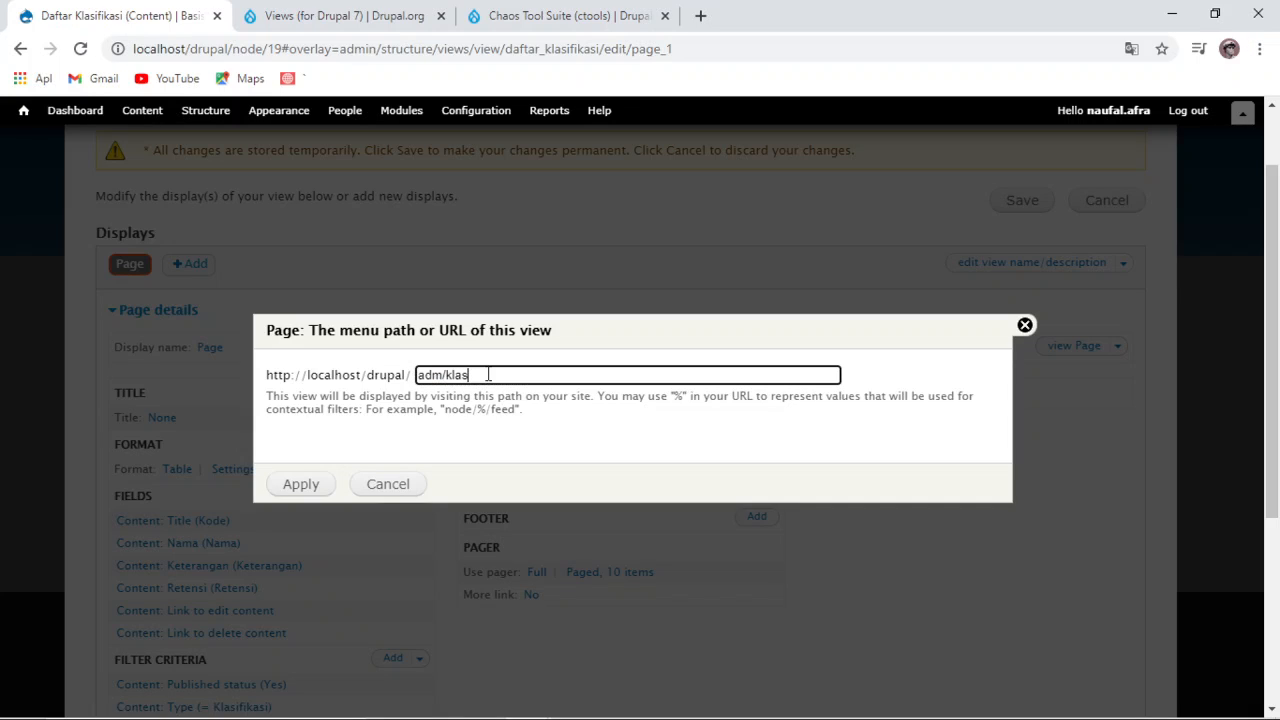
click(318, 488)
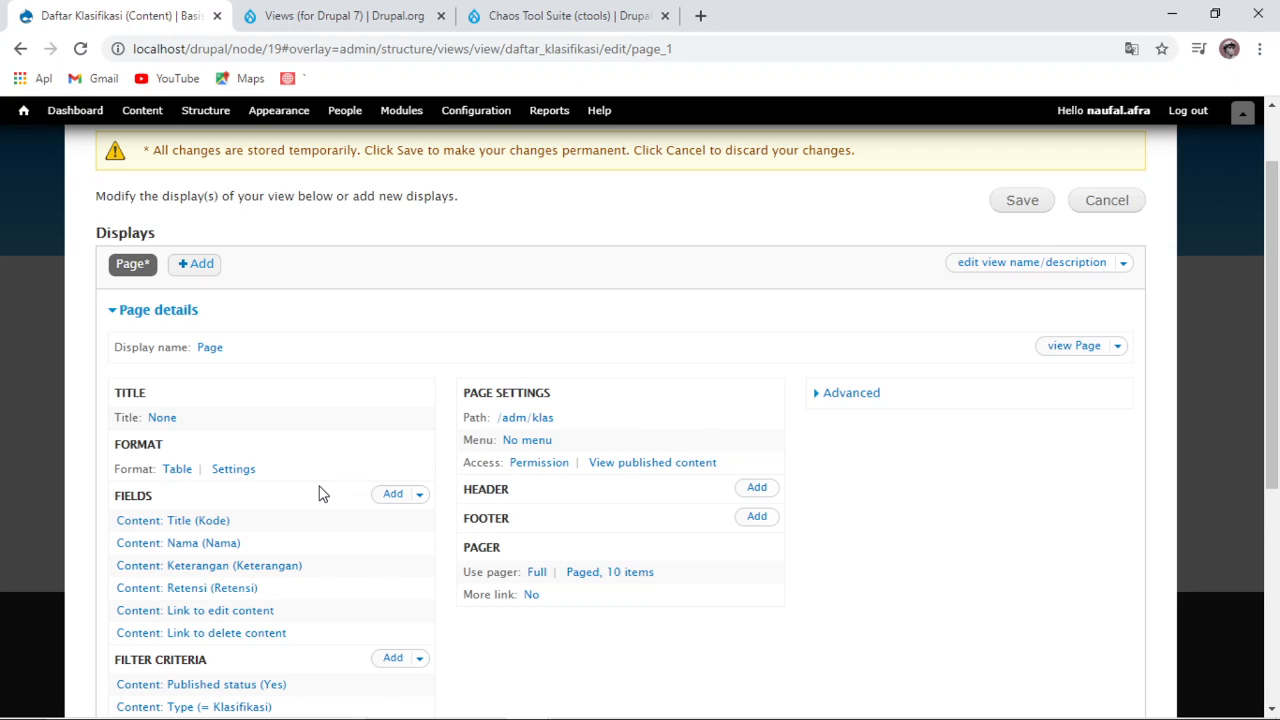
scroll(845, 415, up, 1)
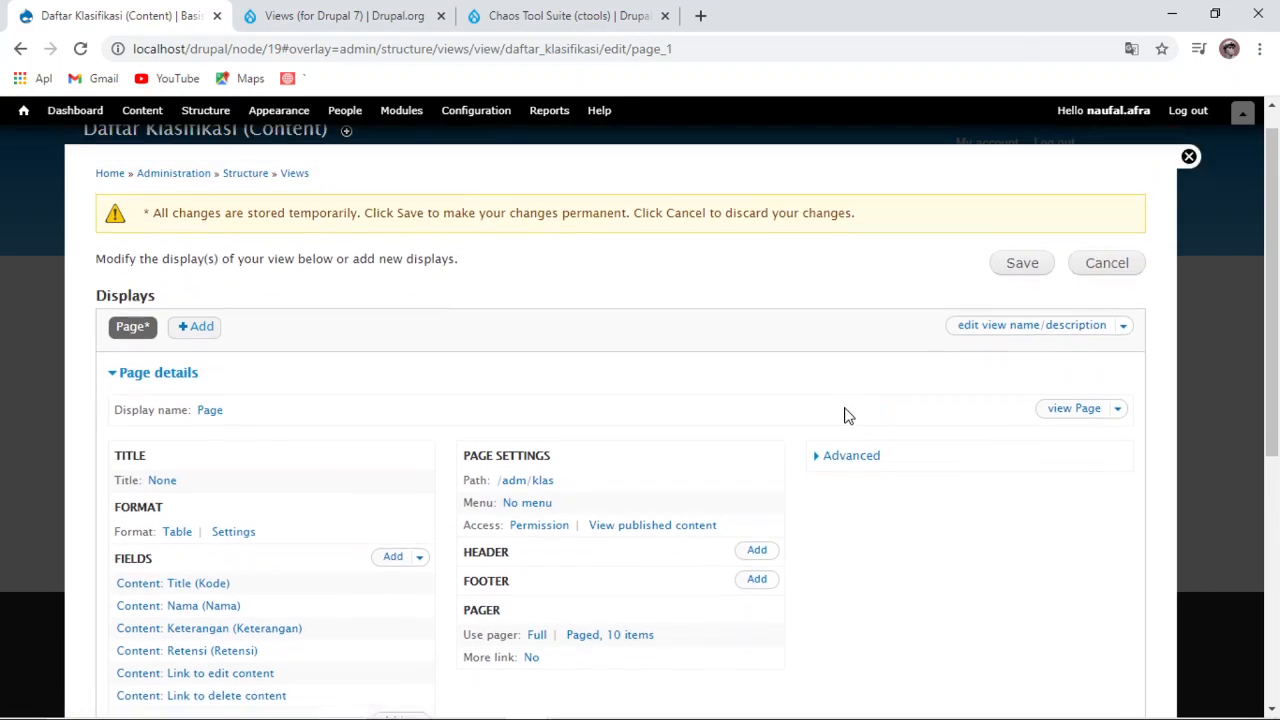
scroll(845, 415, up, 1)
click(1024, 296)
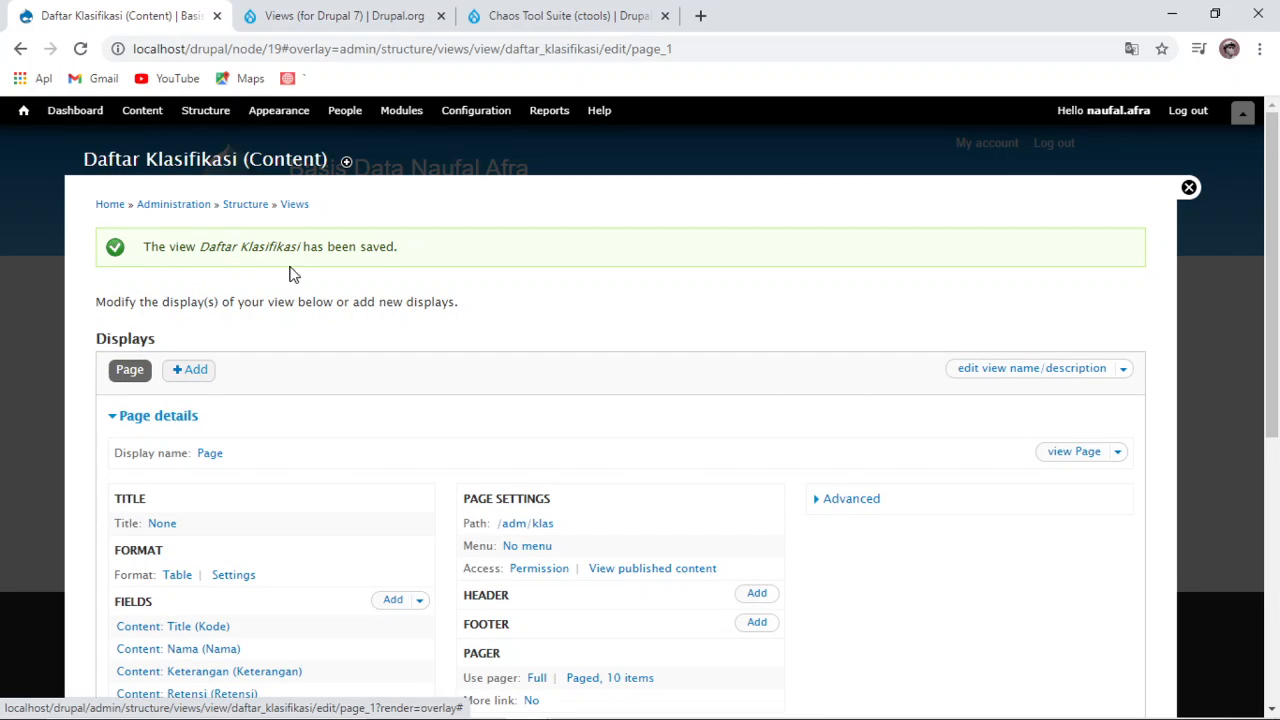
scroll(180, 496, down, 1)
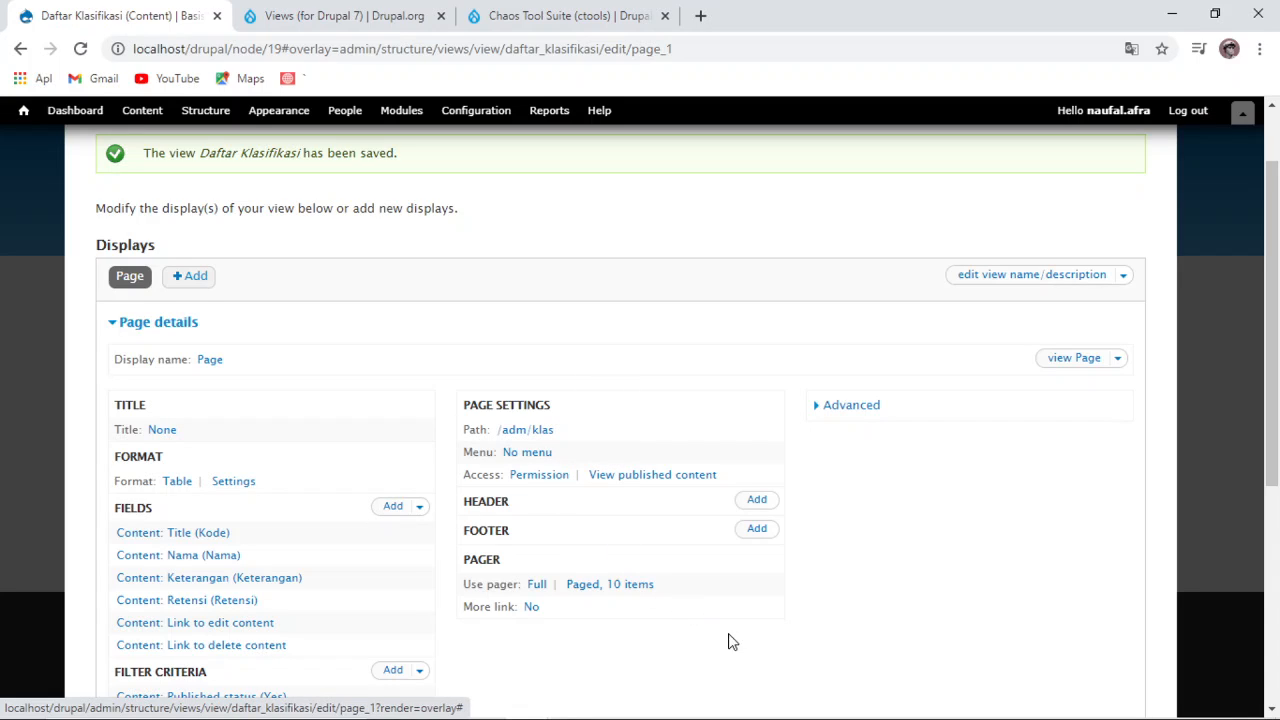
scroll(650, 610, down, 2)
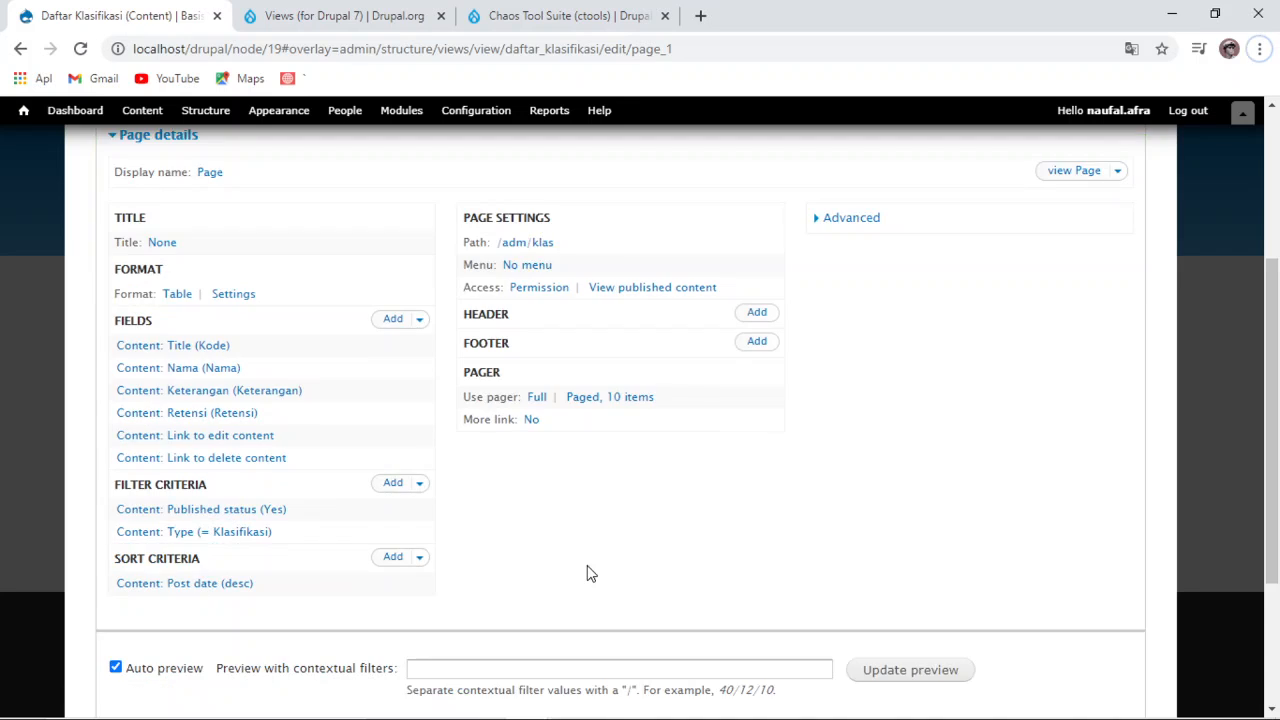
scroll(560, 530, up, 3)
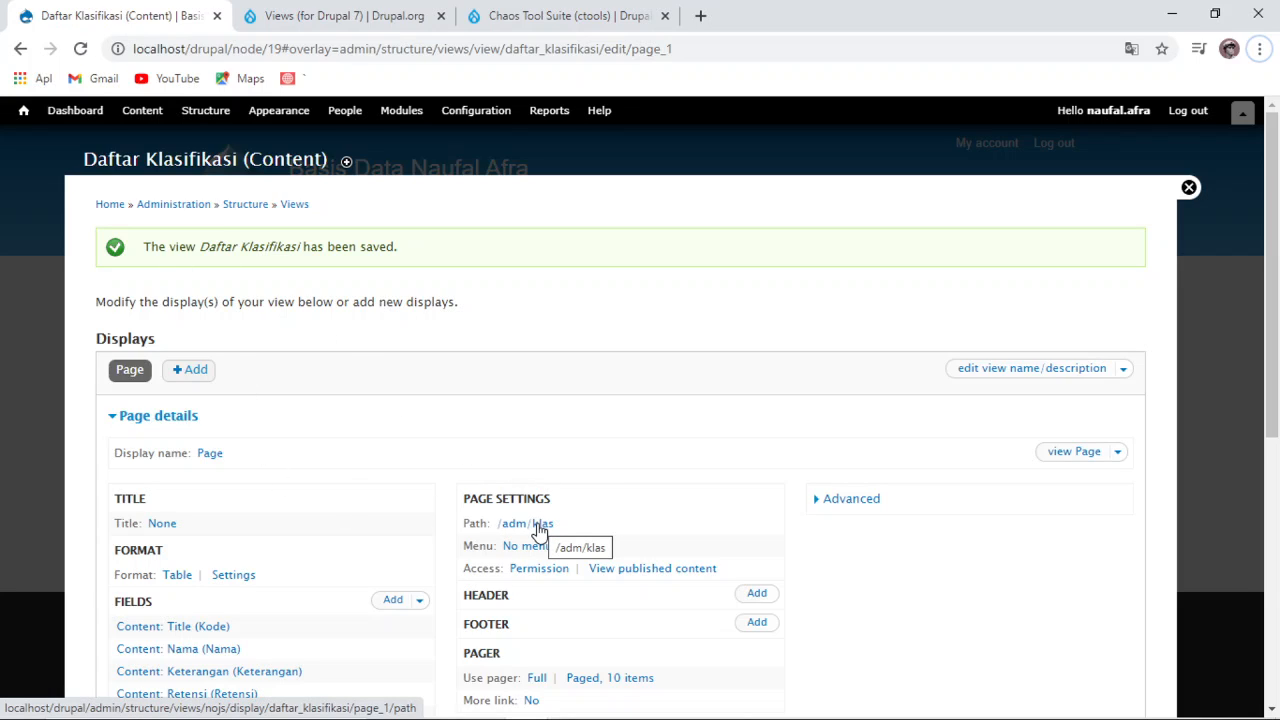
Step: Open the published view page at localhost/drupal/adm/klas in a new browser tab
click(701, 14)
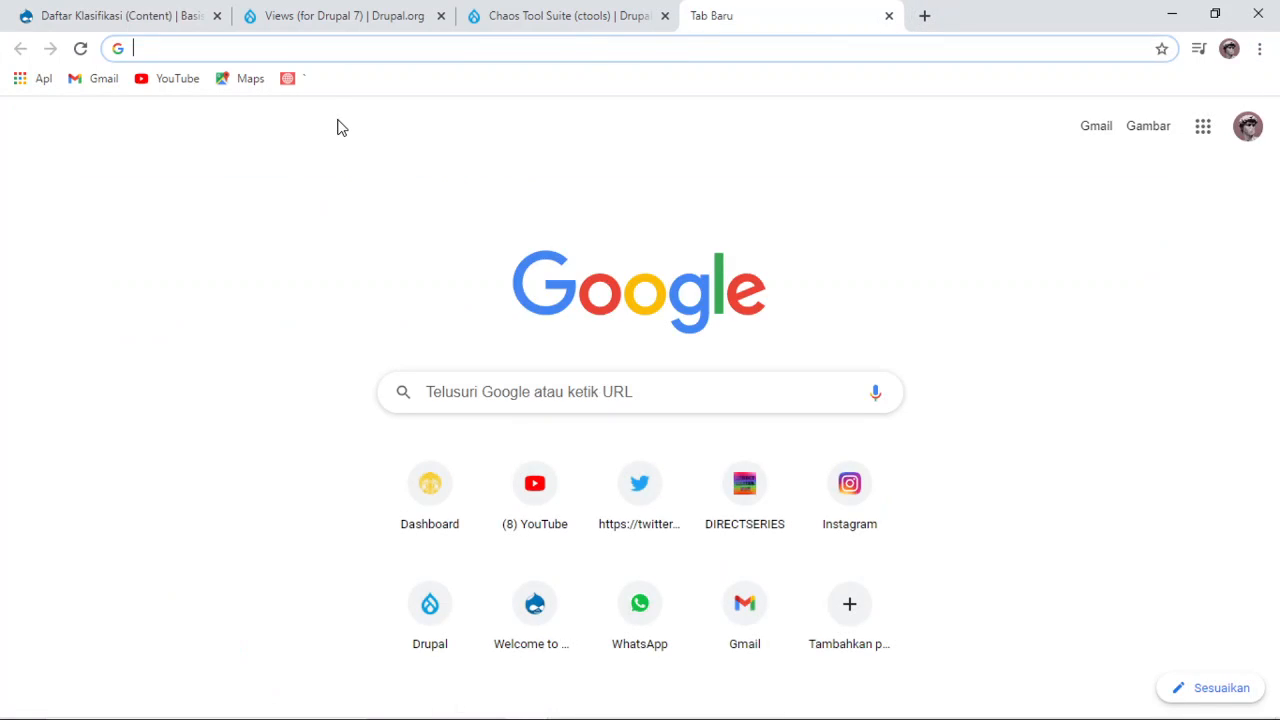
click(172, 10)
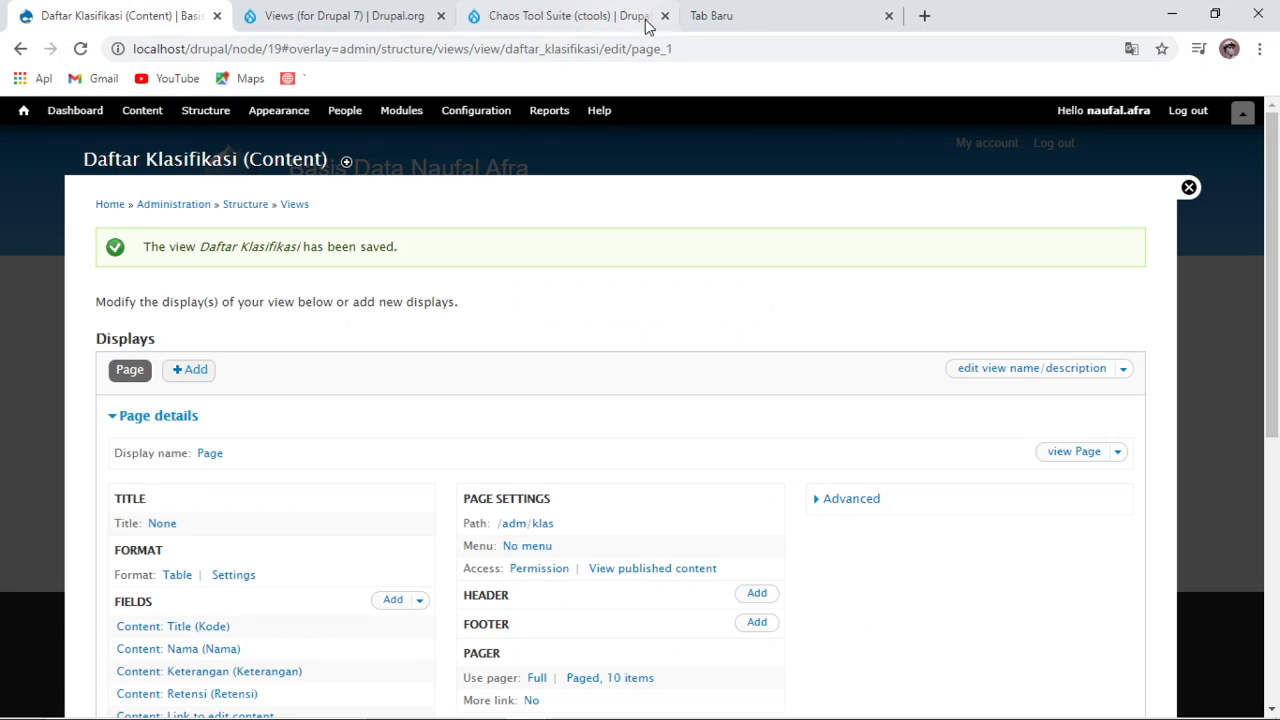
click(727, 12)
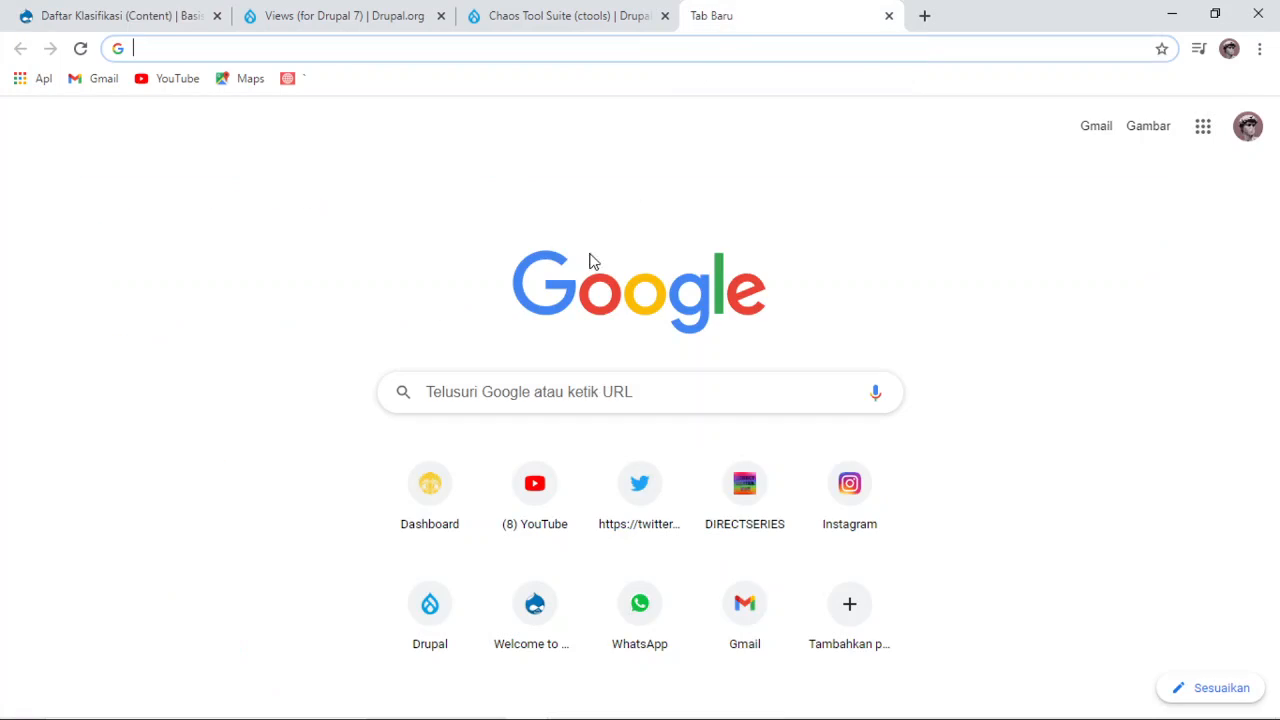
click(215, 48)
text(local)
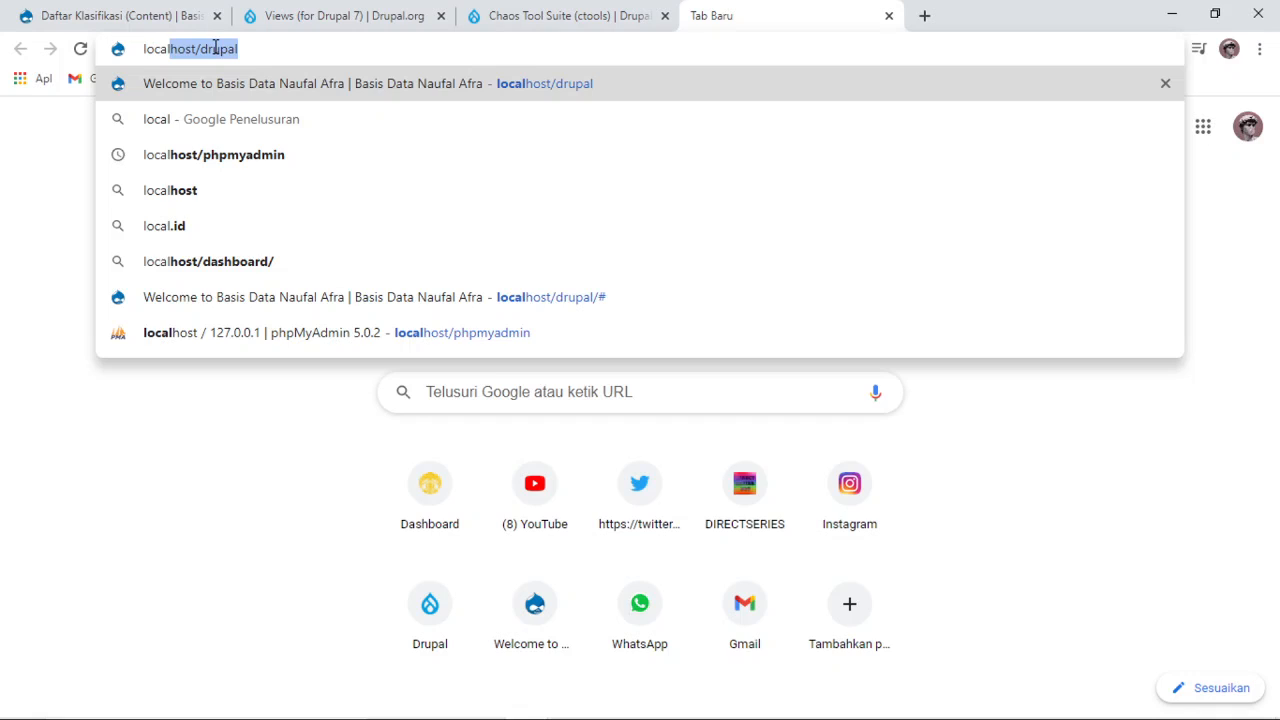
click(255, 55)
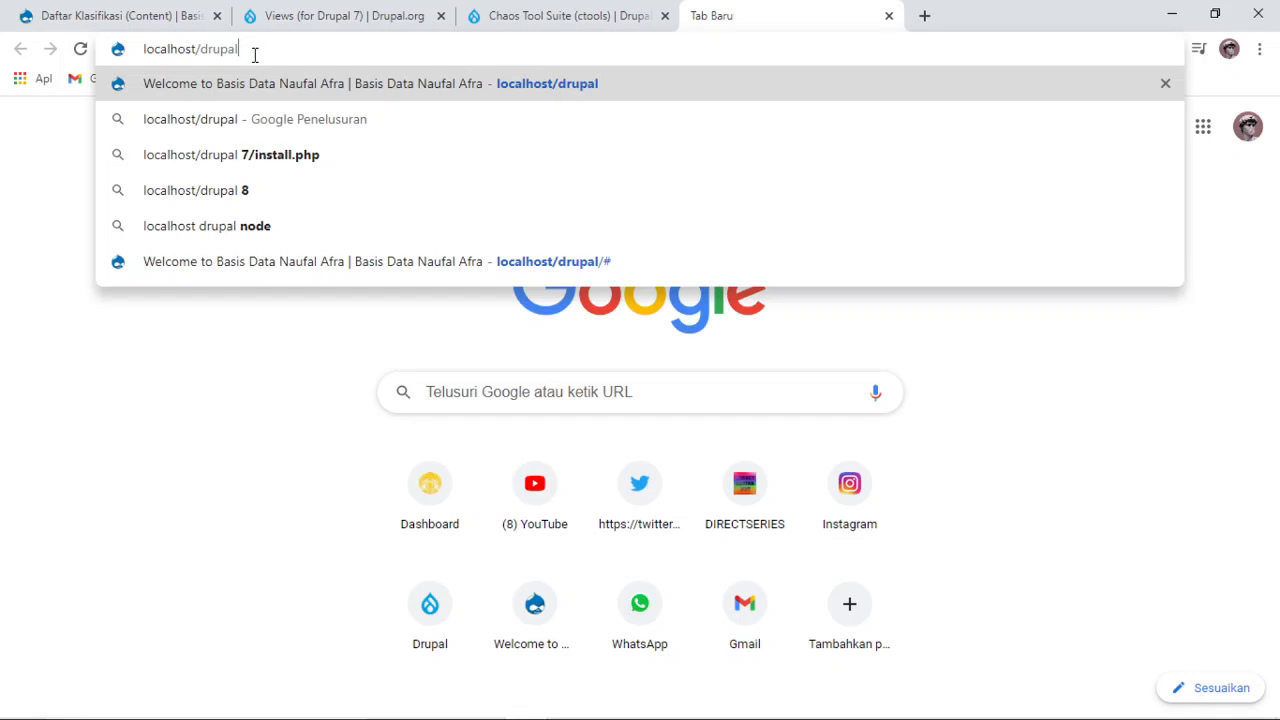
text(/)
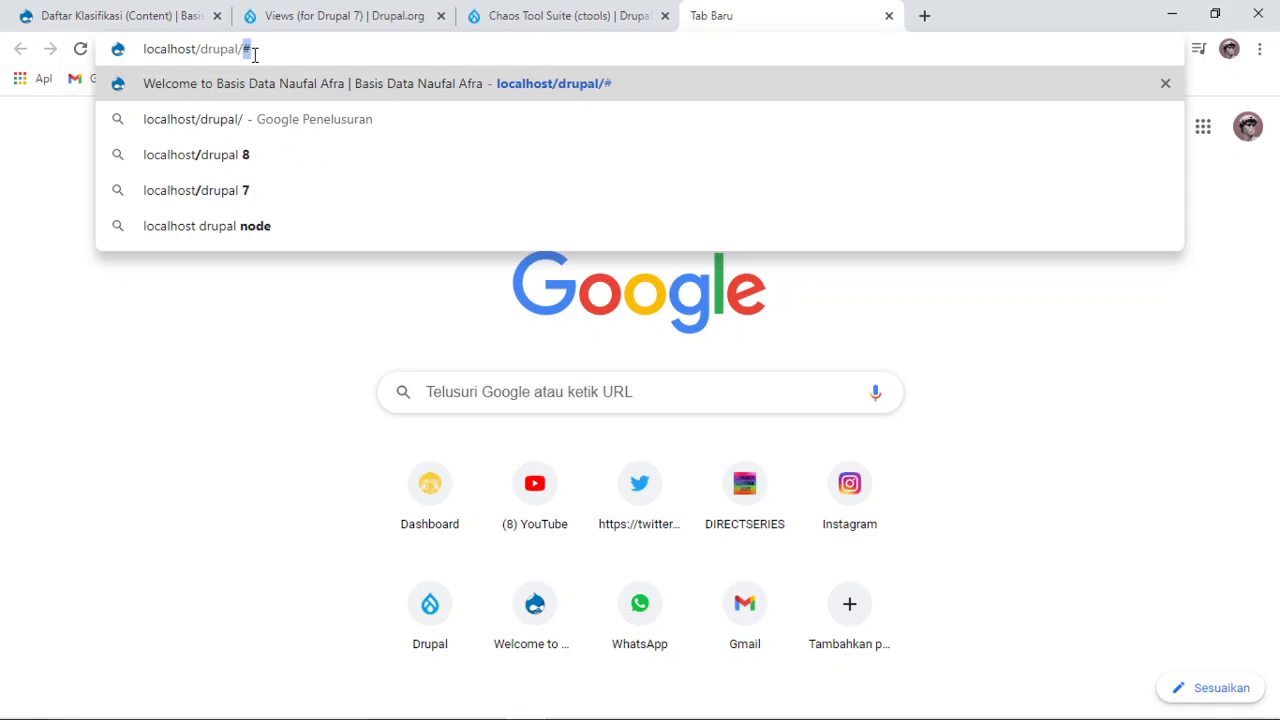
key(BackSpace)
text(adm)
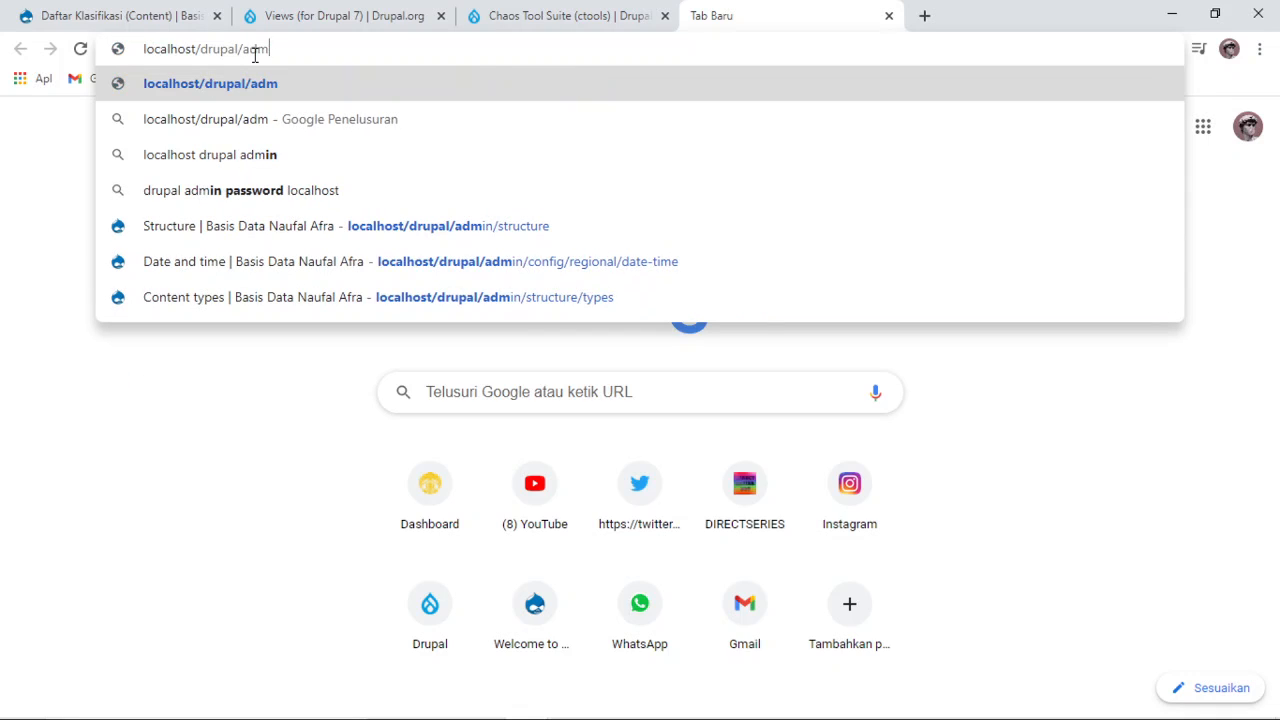
text(/)
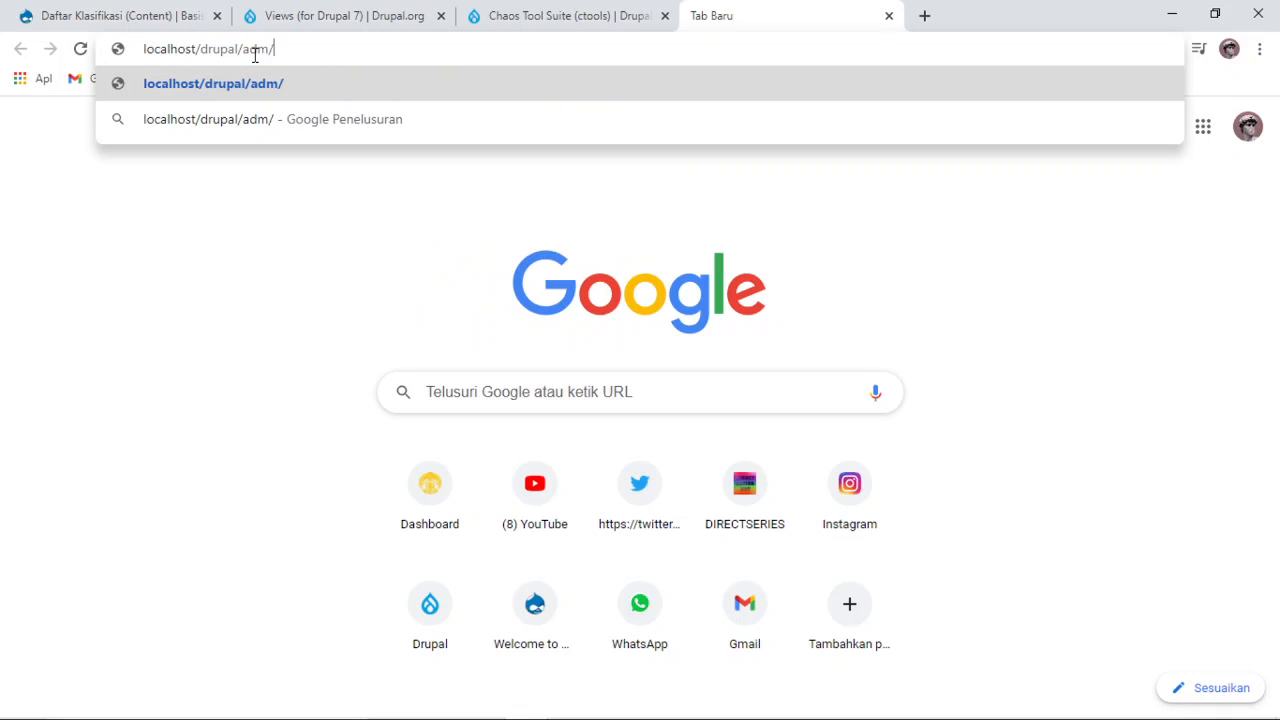
key(BackSpace)
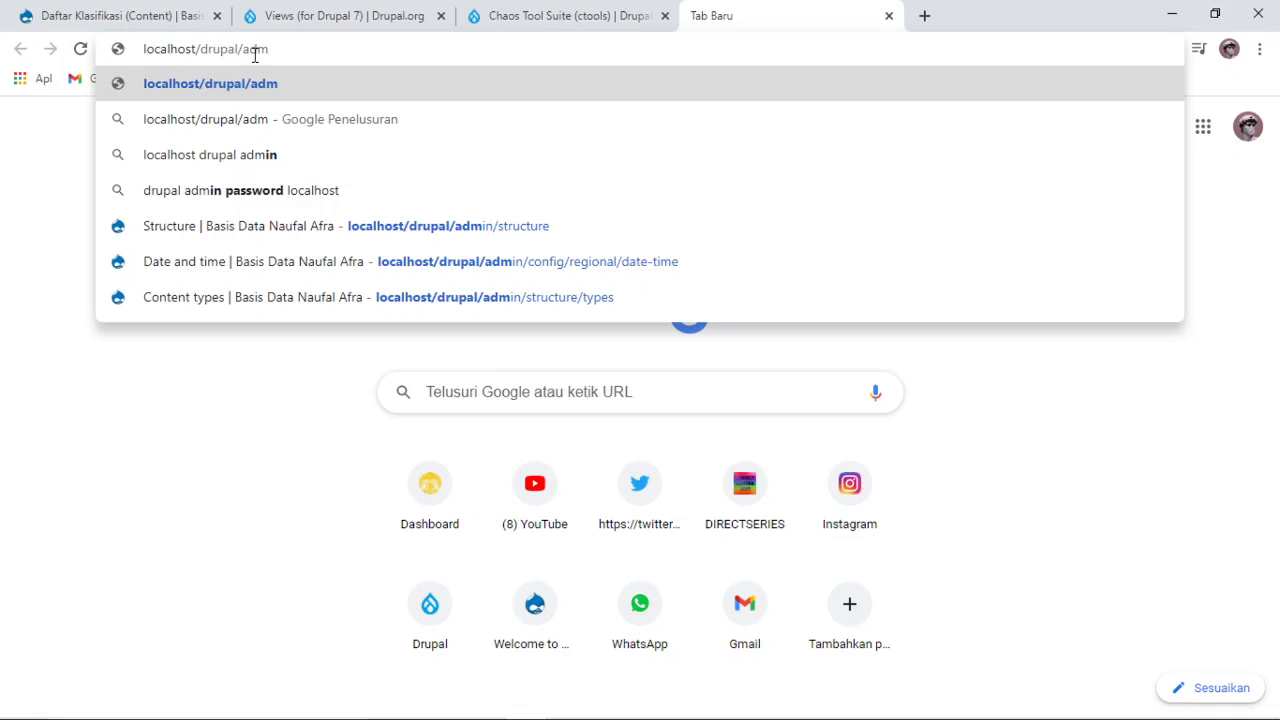
text(/klas)
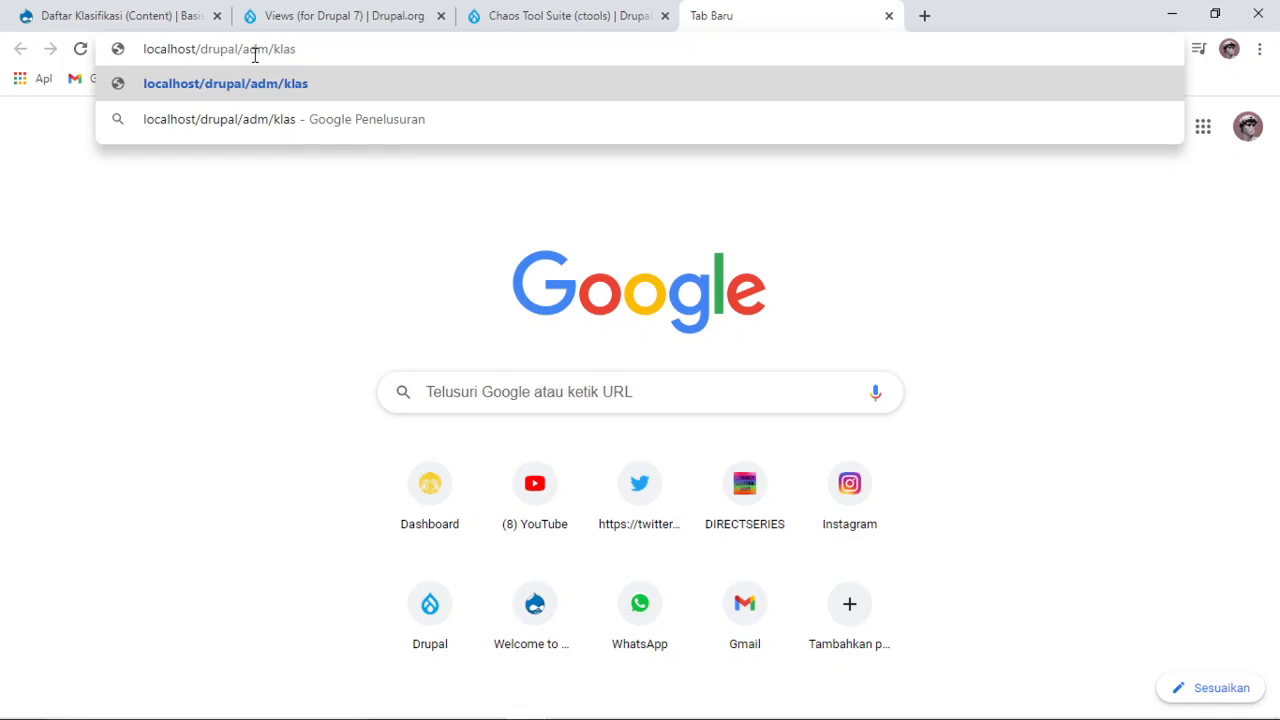
key(Return)
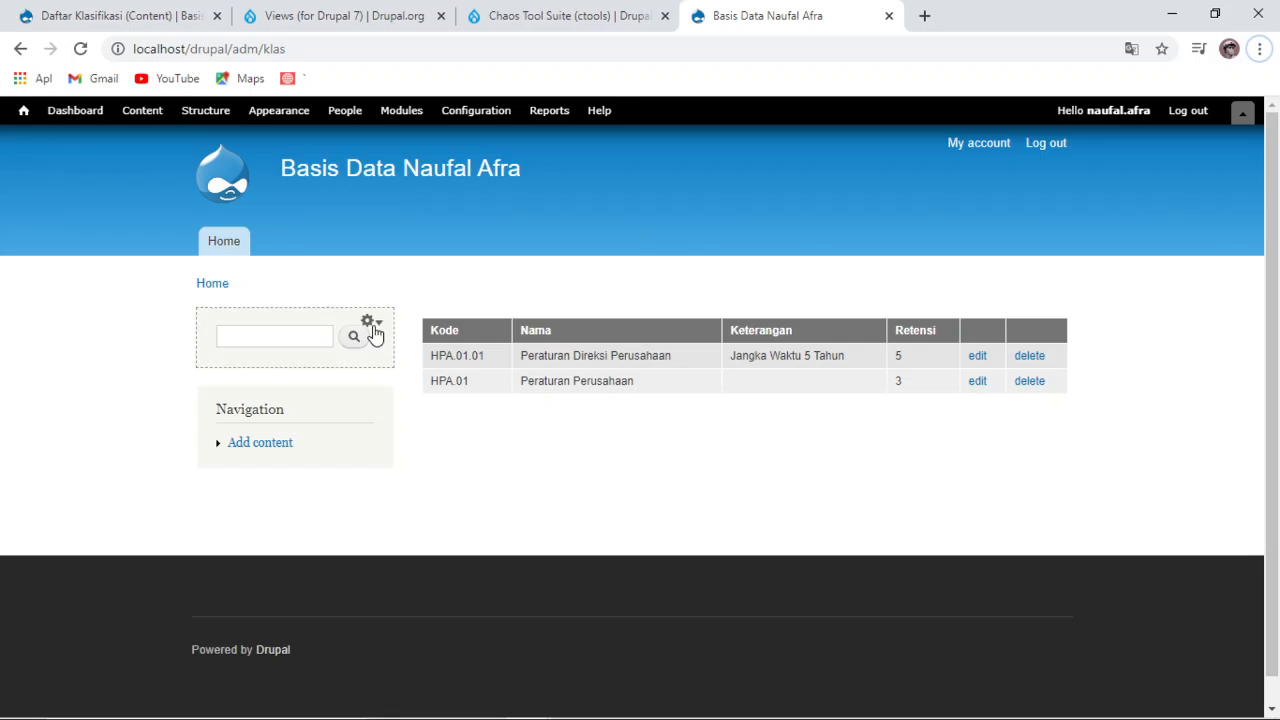
Step: Configure the Search form block with region None for both the Bartik and Seven themes, and save the block
click(373, 337)
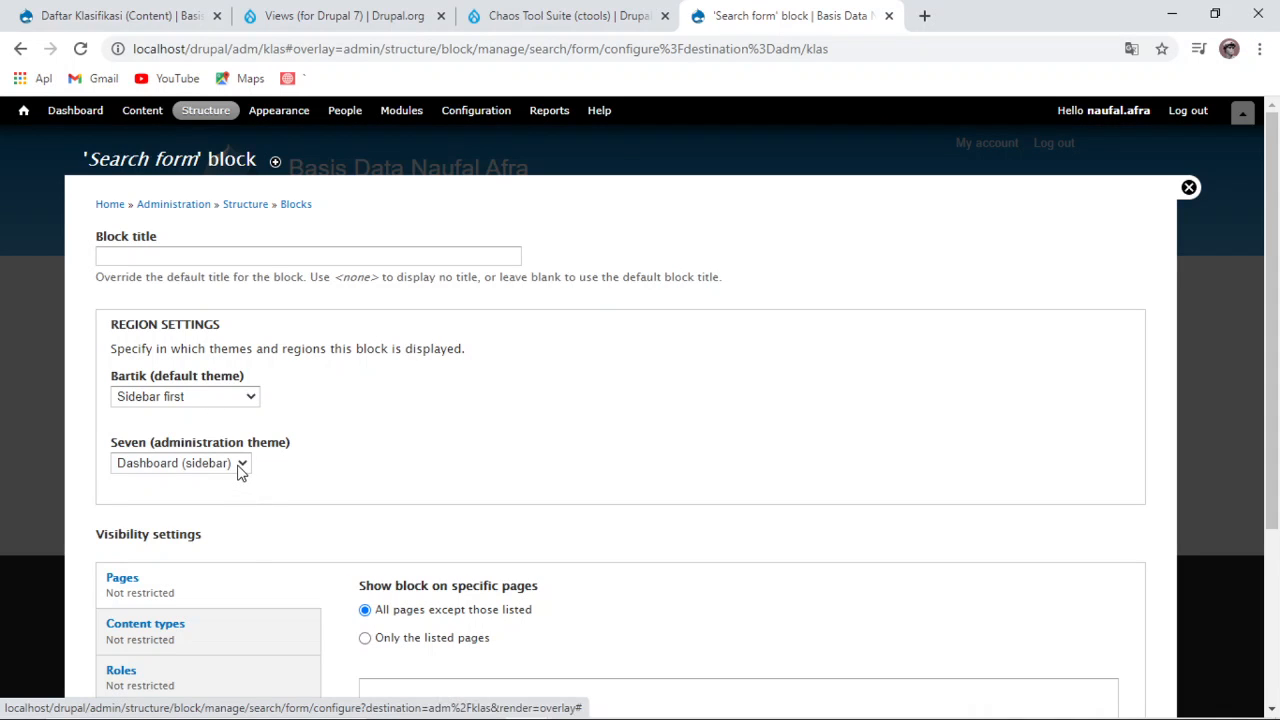
click(240, 466)
click(212, 482)
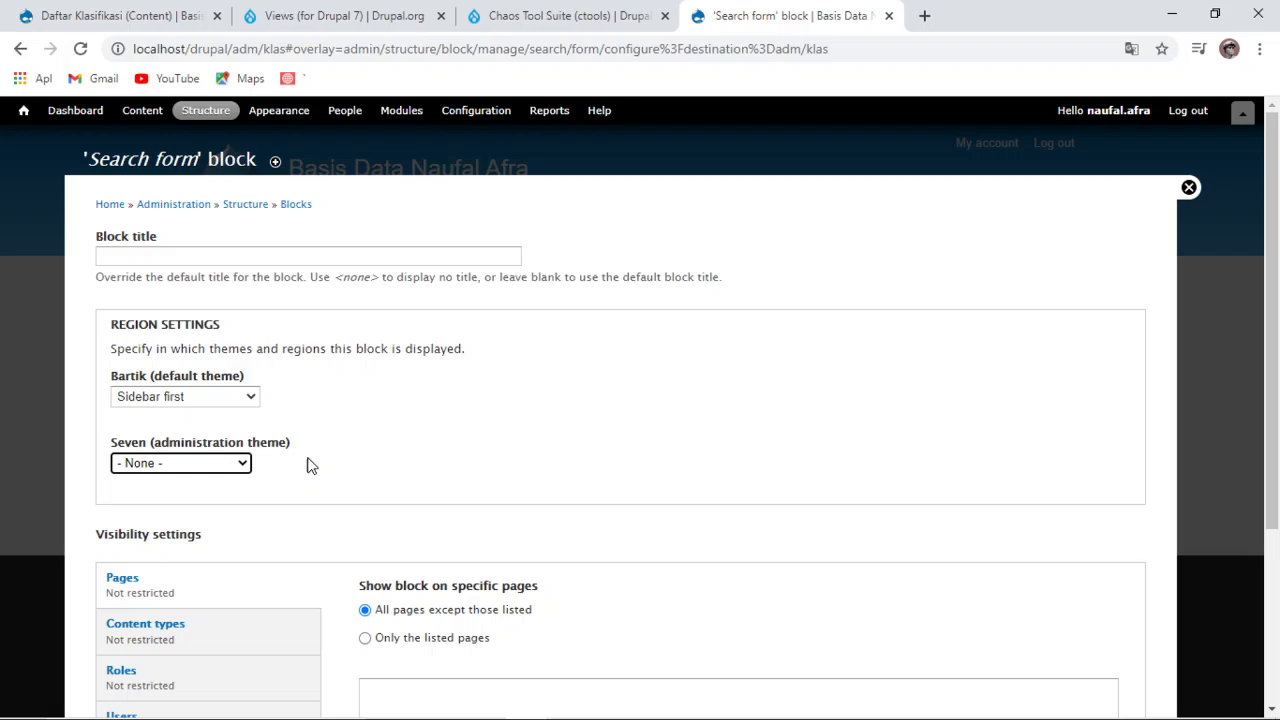
click(254, 398)
click(233, 415)
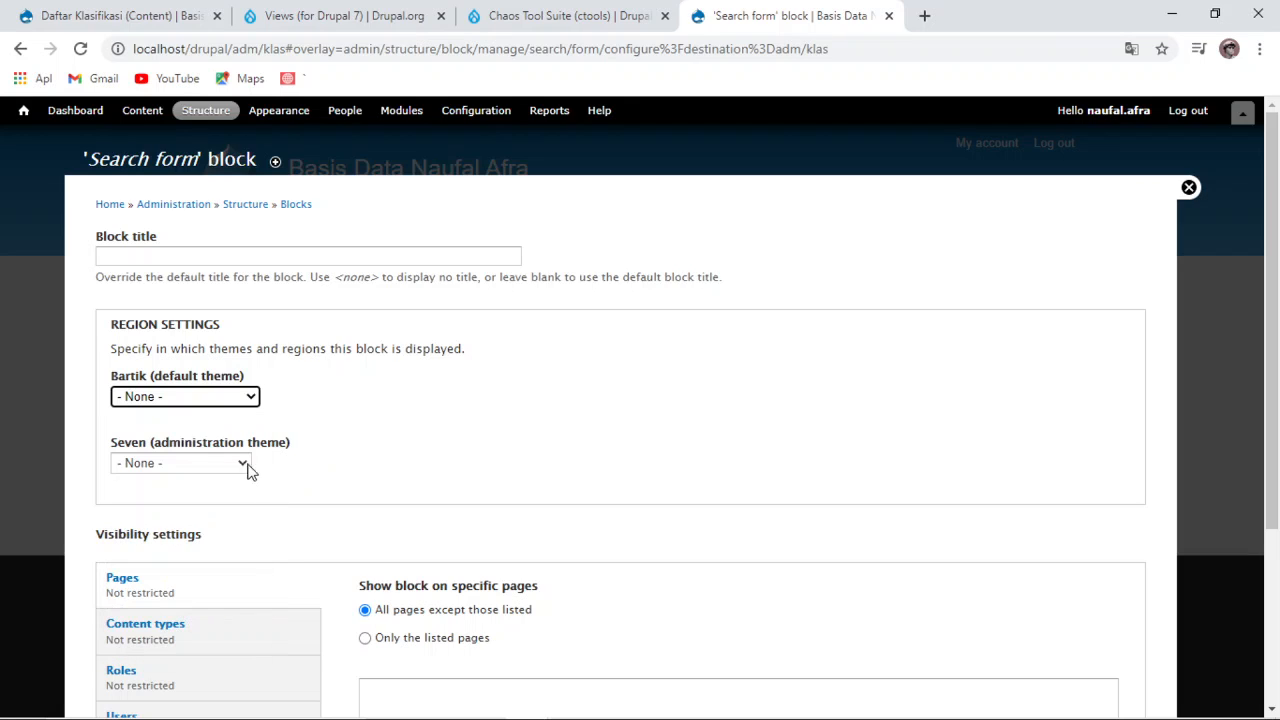
click(246, 464)
click(243, 460)
scroll(351, 471, down, 3)
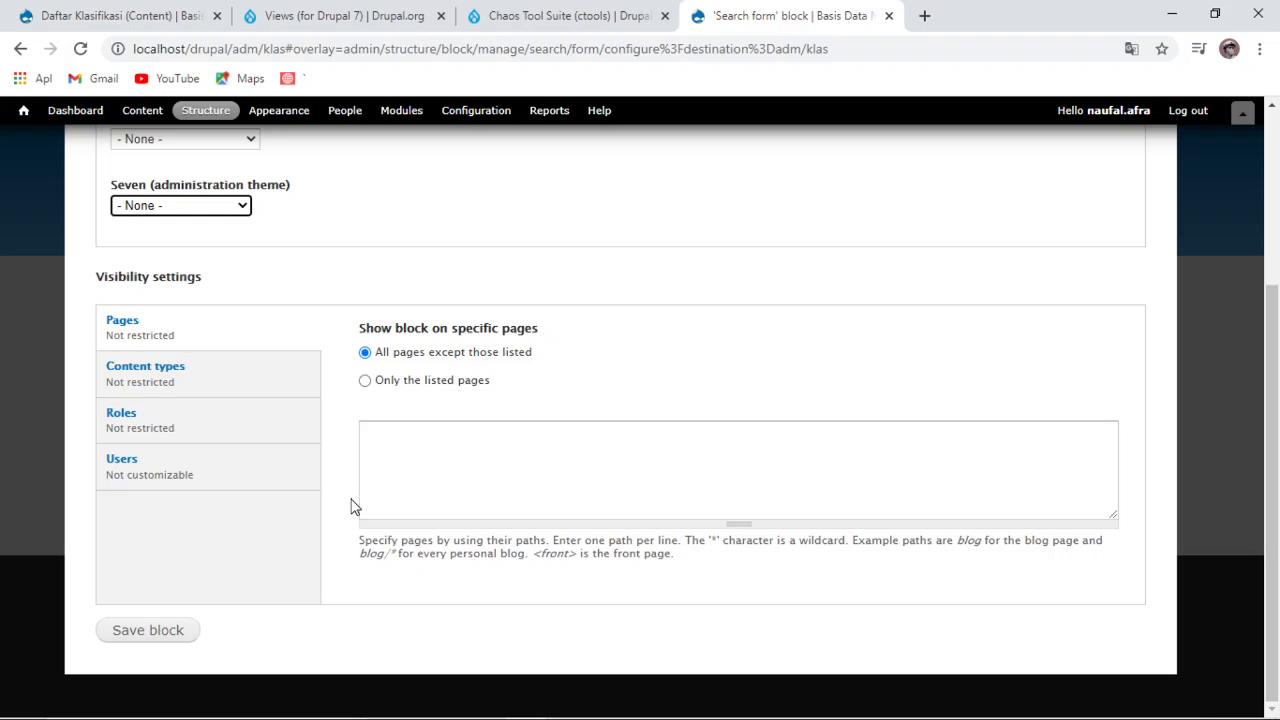
click(168, 634)
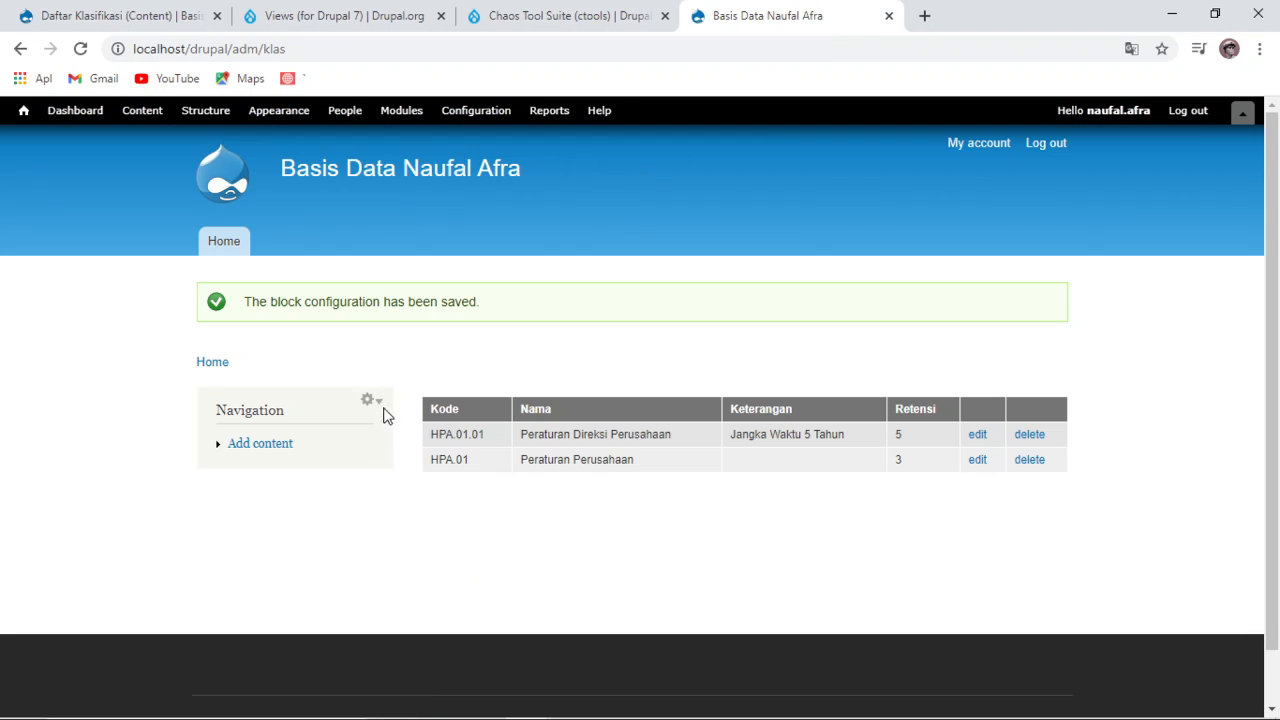
Step: Configure the Navigation block with region None for the Bartik theme, and save the block
click(374, 402)
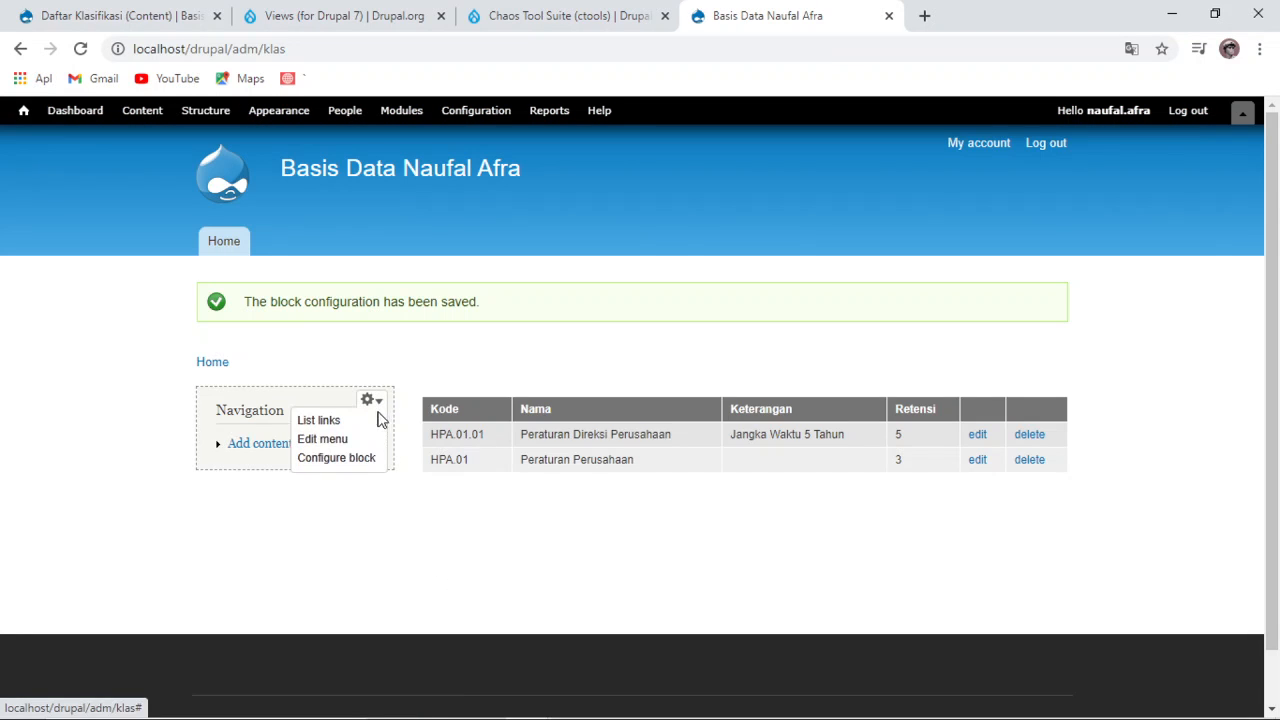
click(345, 460)
click(234, 397)
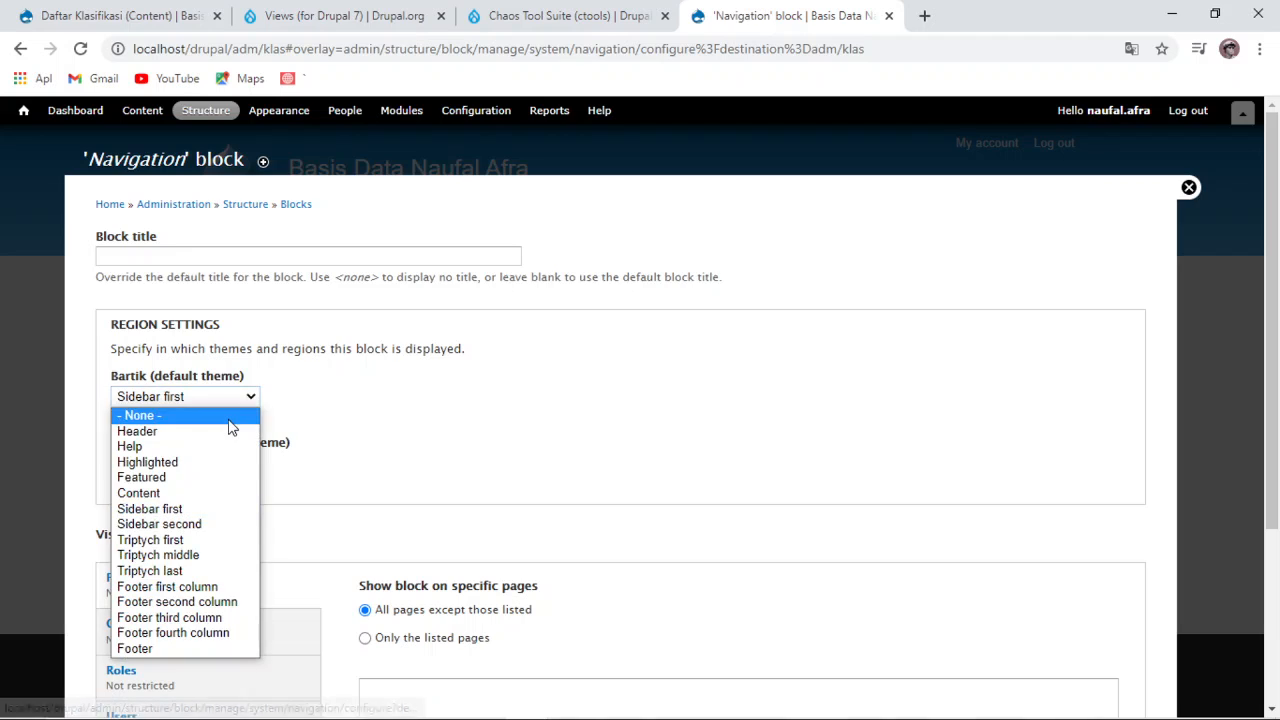
click(230, 416)
scroll(311, 547, down, 3)
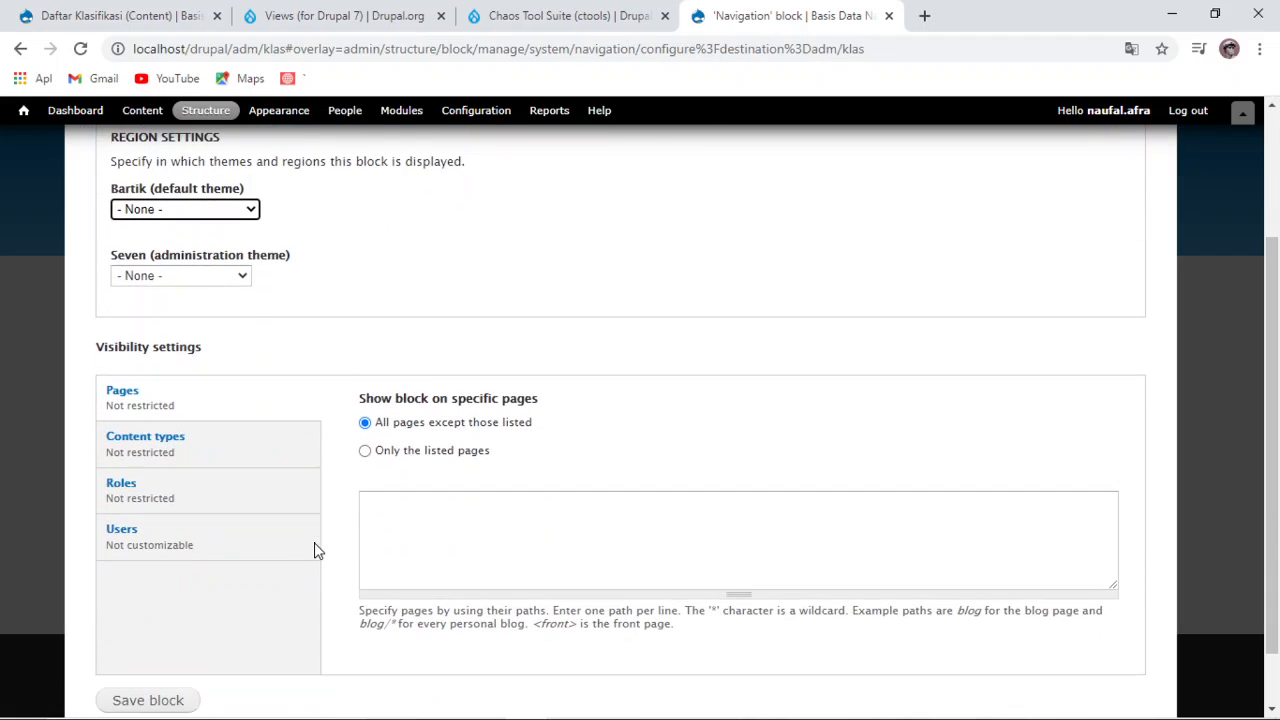
click(167, 631)
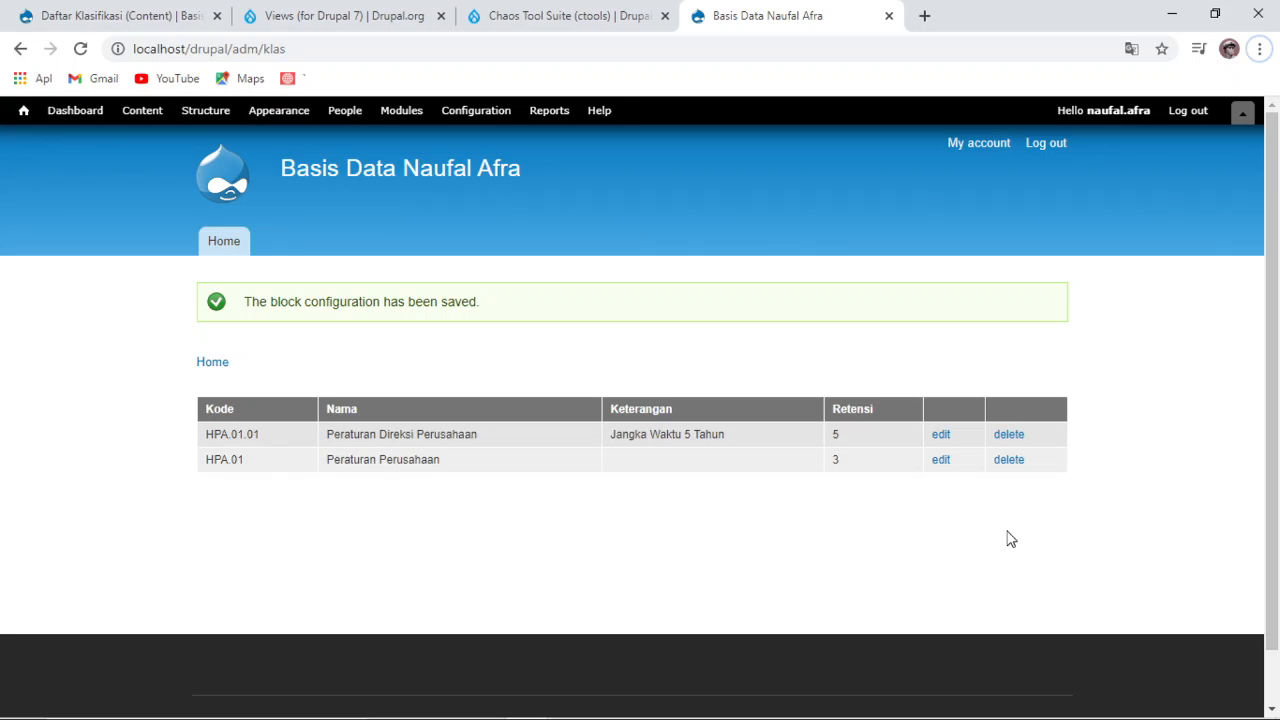
Step: Open the view shown on the page for editing and set its title to "Daftar Klasifikasi" for all displays
click(1062, 413)
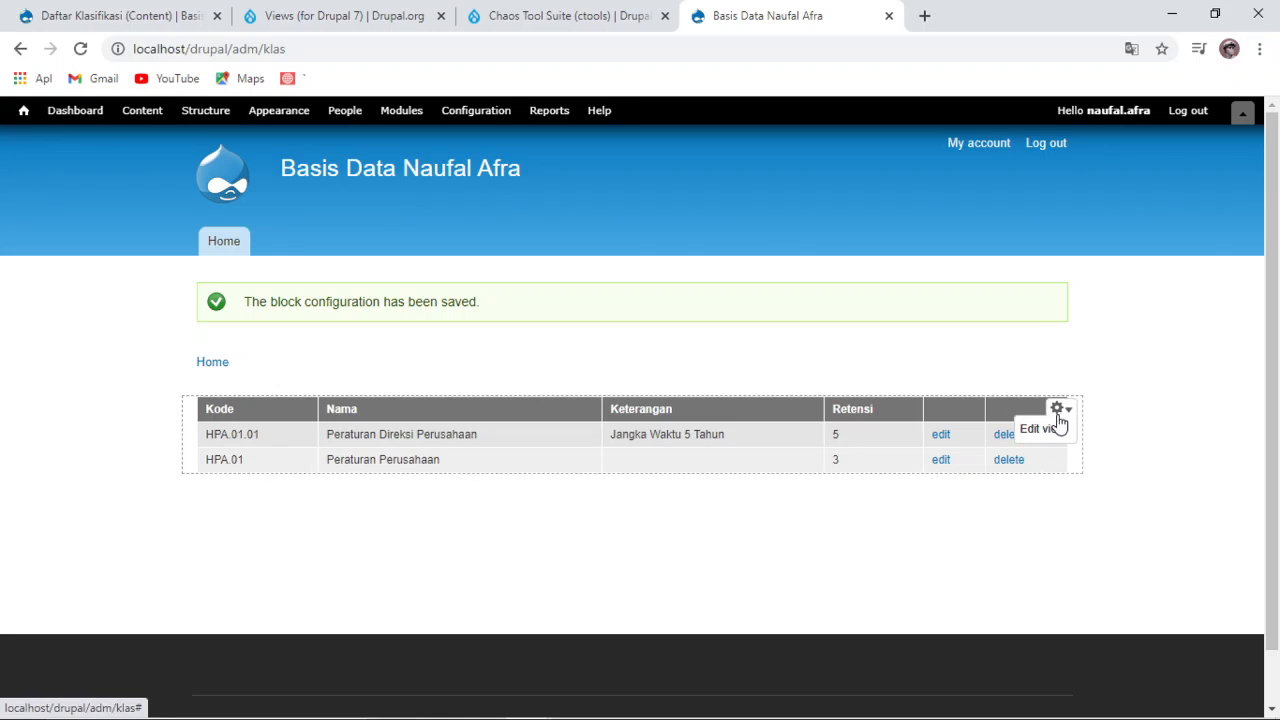
click(1054, 423)
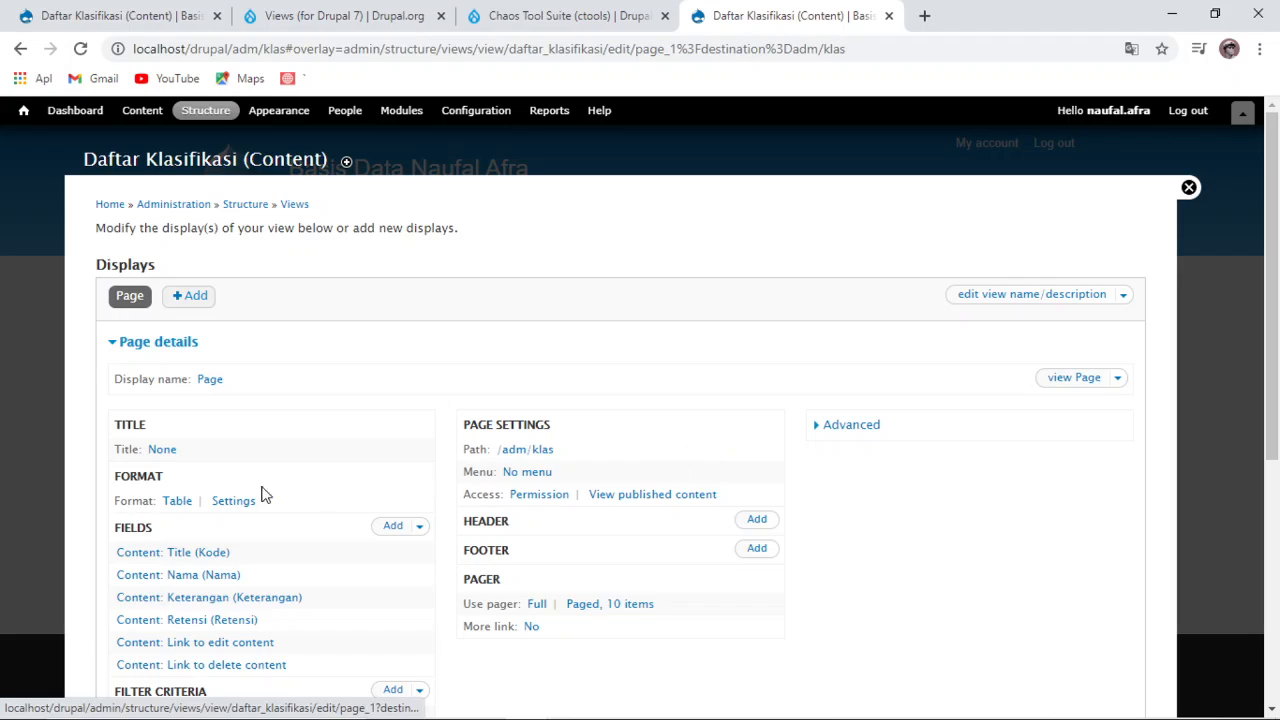
click(163, 452)
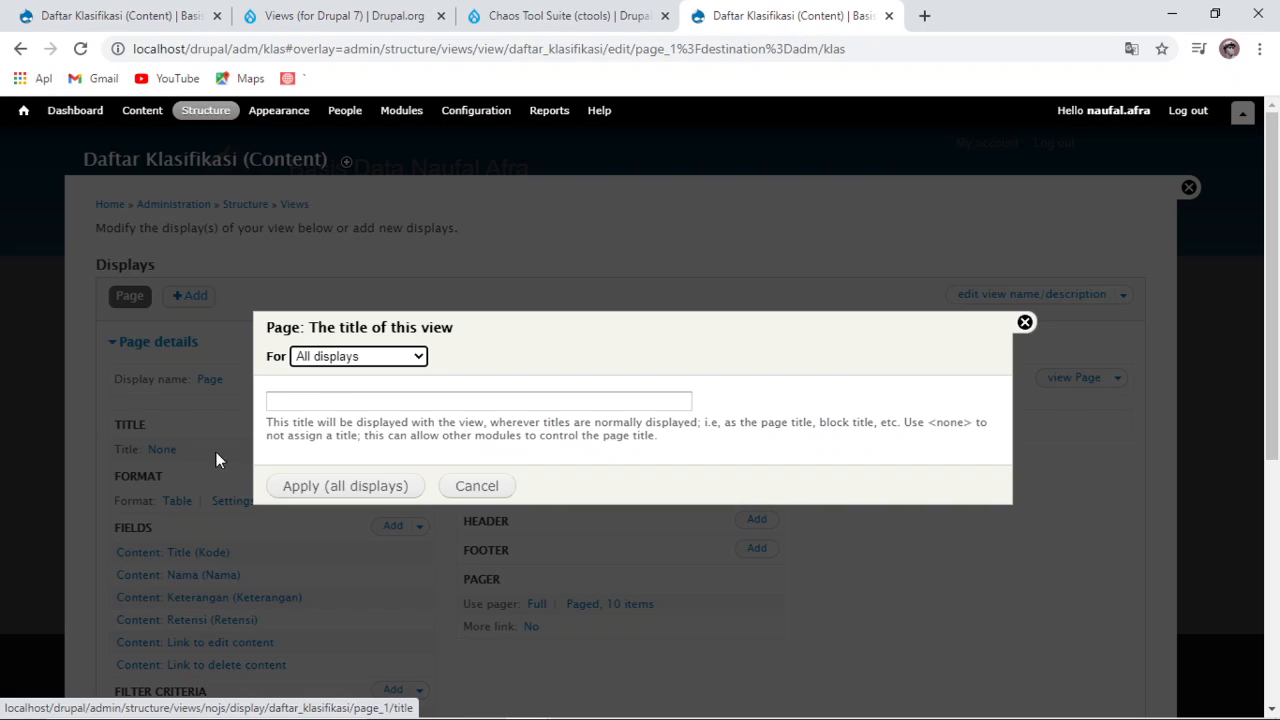
click(385, 399)
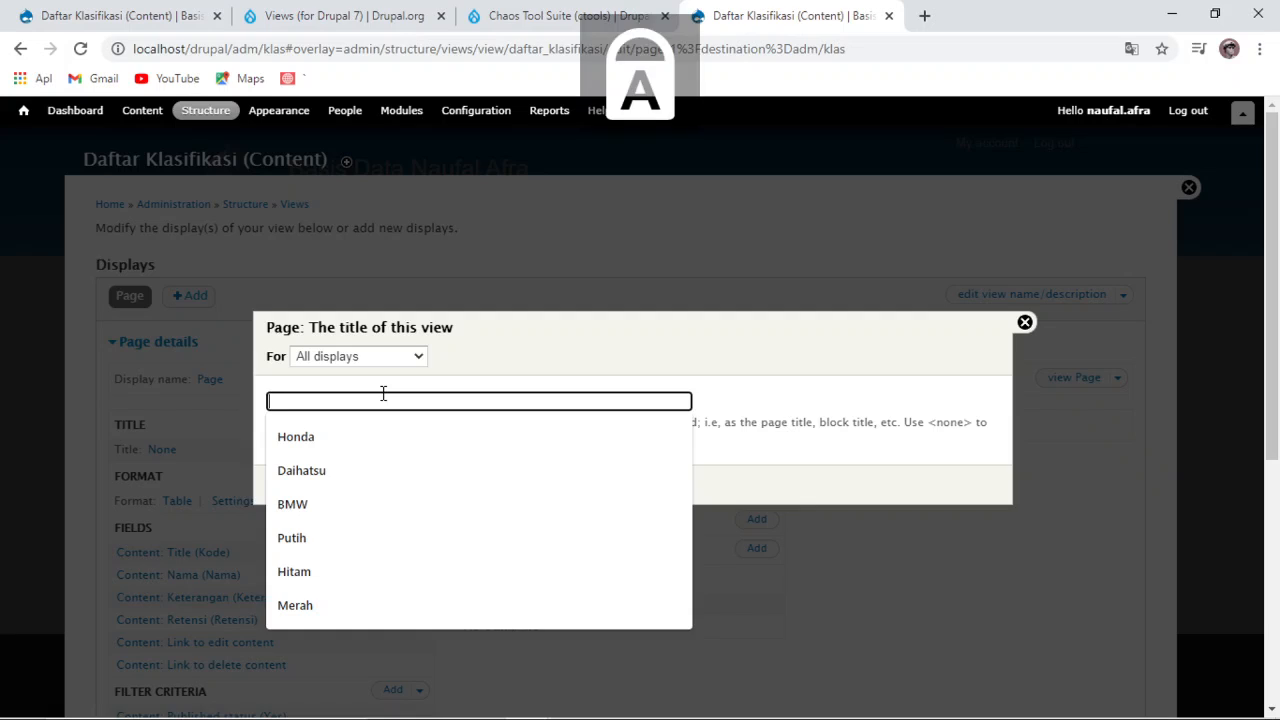
text(Daftar)
key(Caps_Lock)
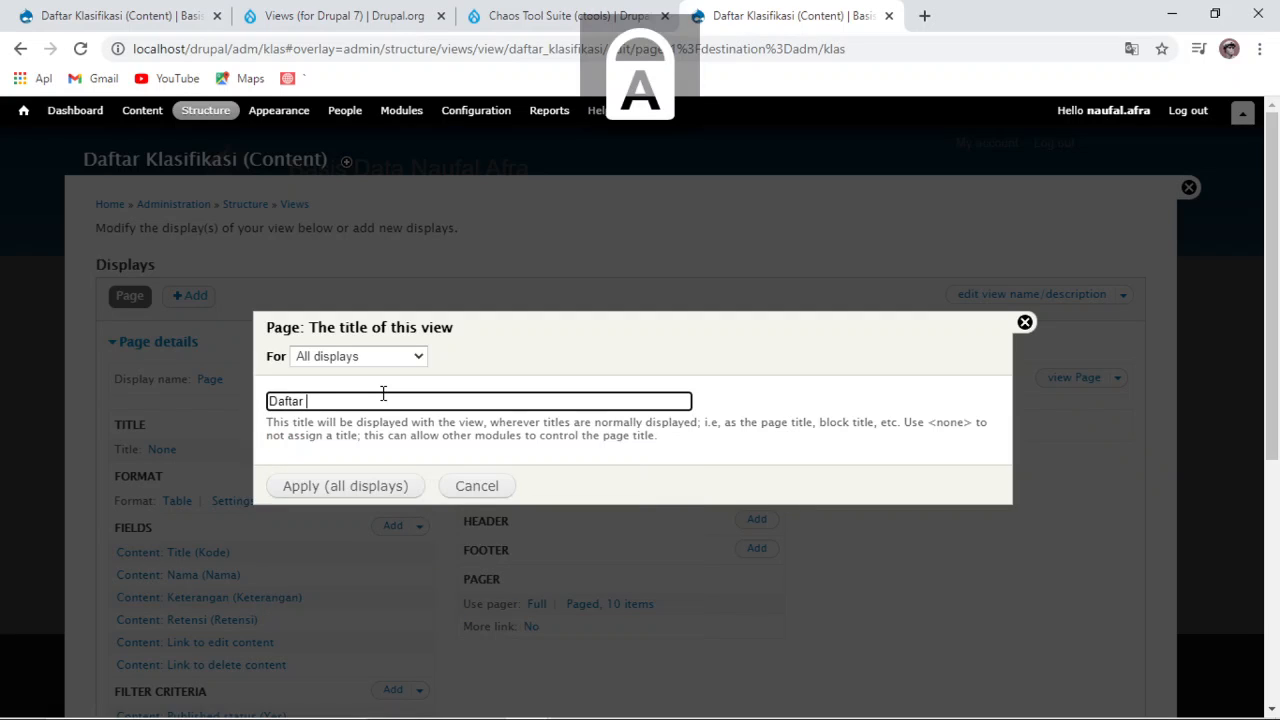
text(K)
key(Caps_Lock)
text(lasifikasi)
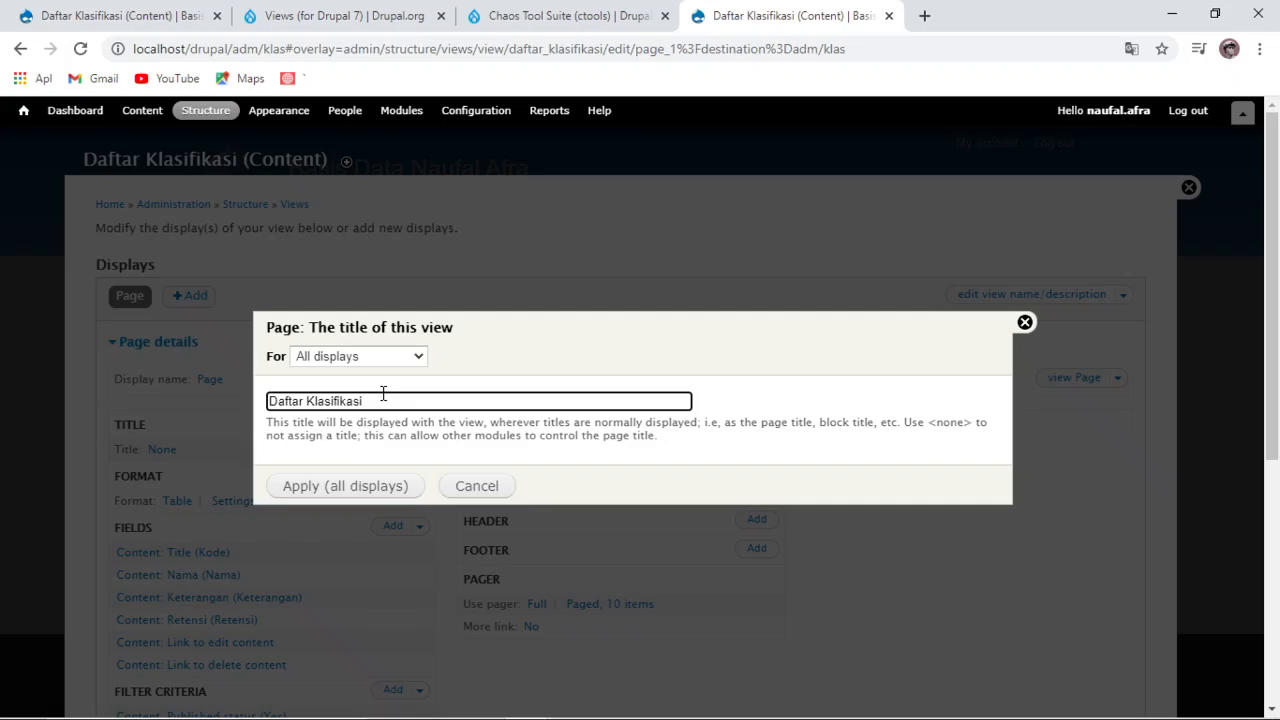
click(339, 495)
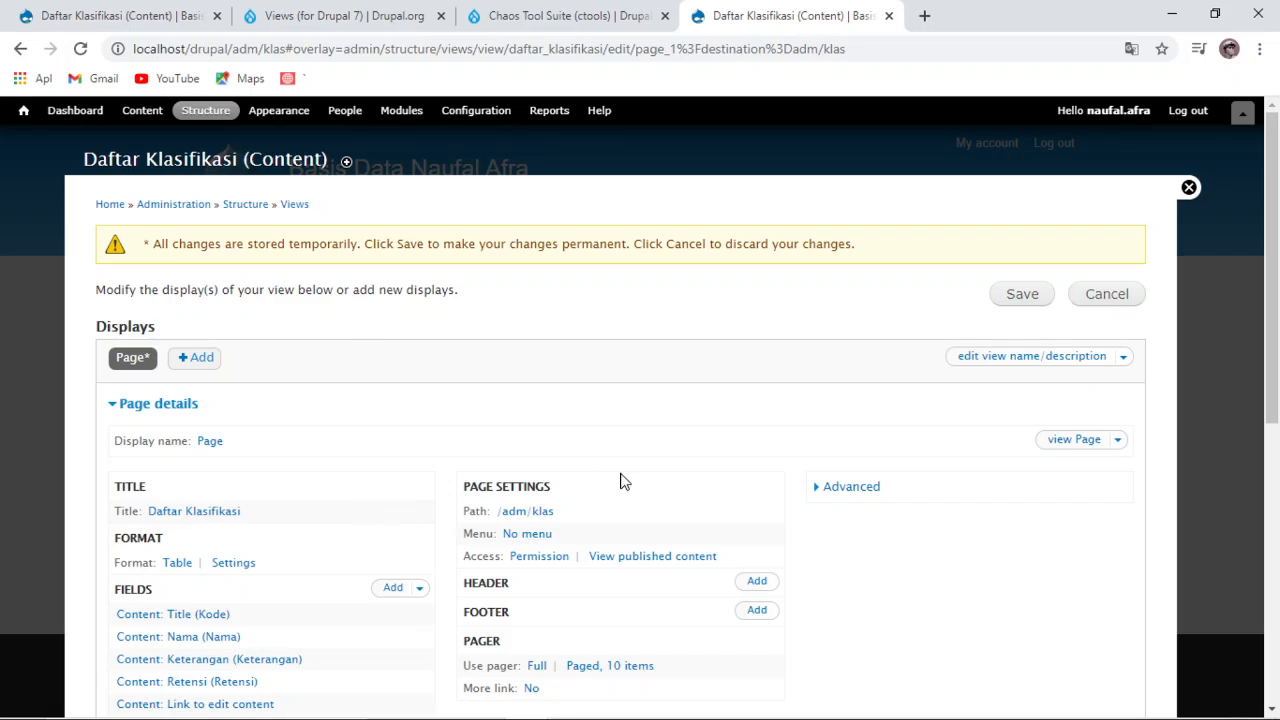
Step: Save the changes to the Daftar Klasifikasi view
scroll(556, 523, down, 2)
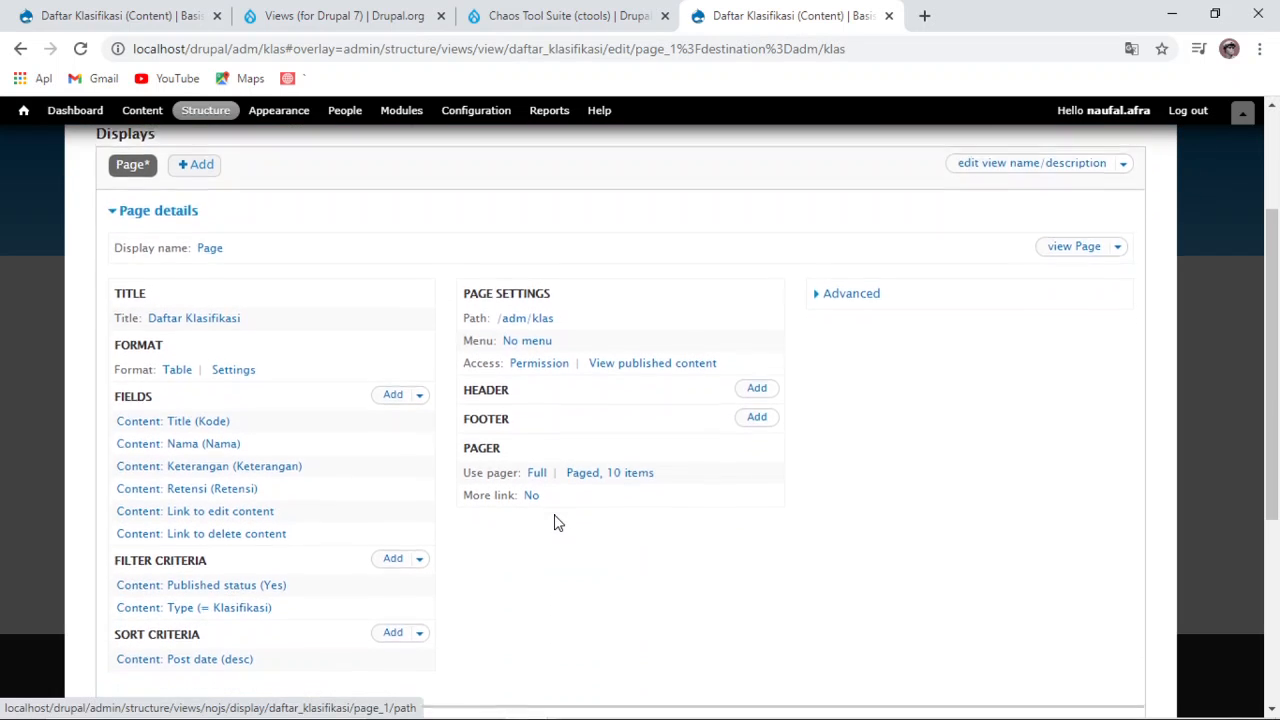
scroll(557, 523, down, 1)
scroll(557, 523, up, 3)
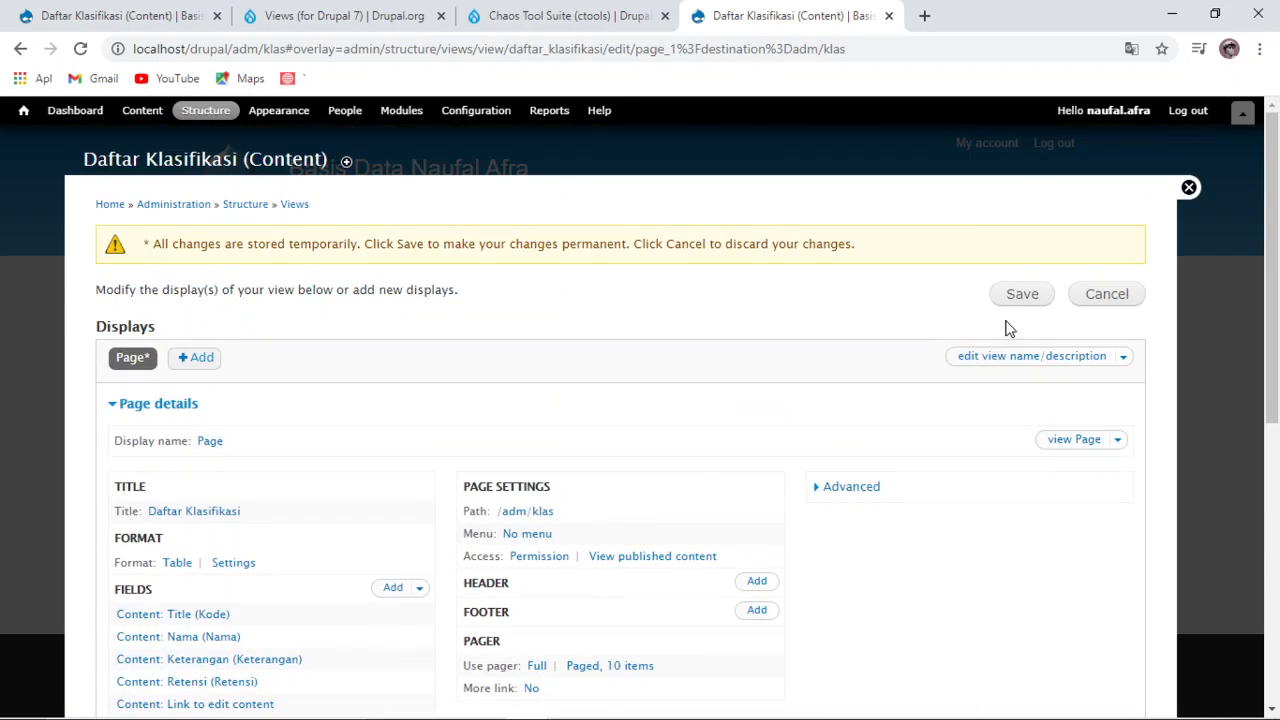
click(1021, 294)
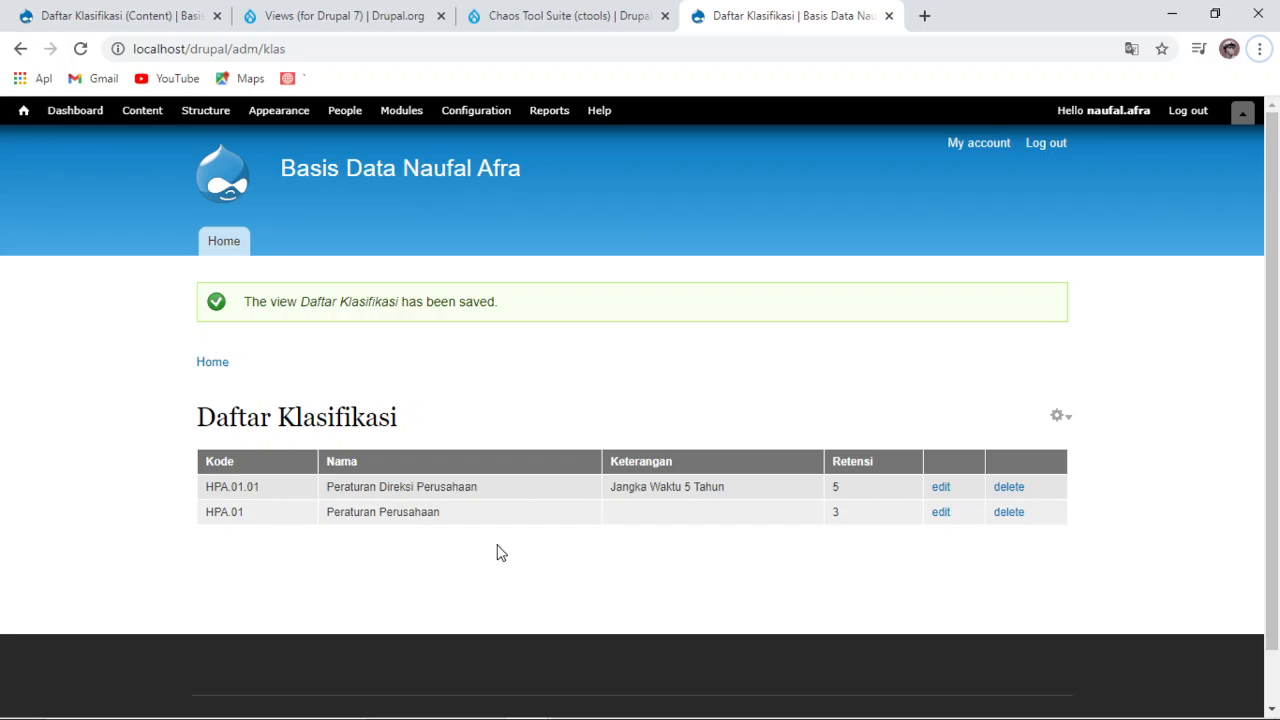
Step: Reopen the Daftar Klasifikasi view for editing from its published page
click(1058, 420)
click(1050, 438)
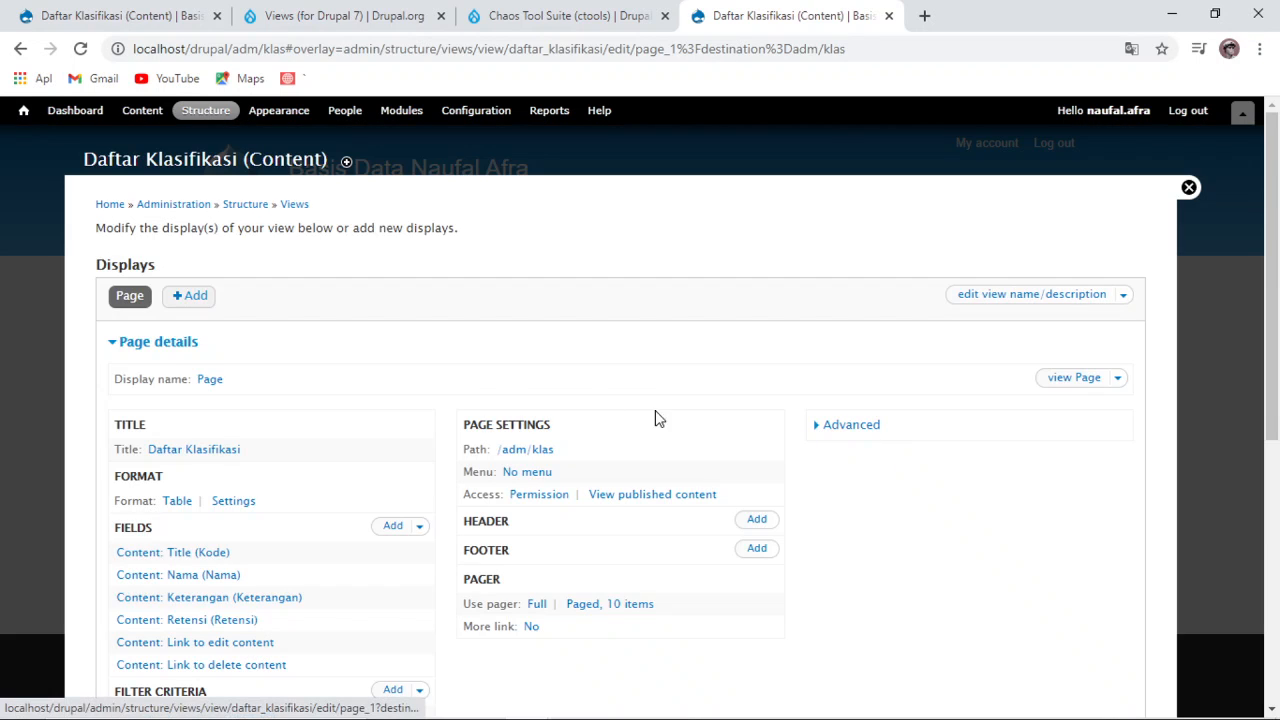
scroll(655, 585, down, 3)
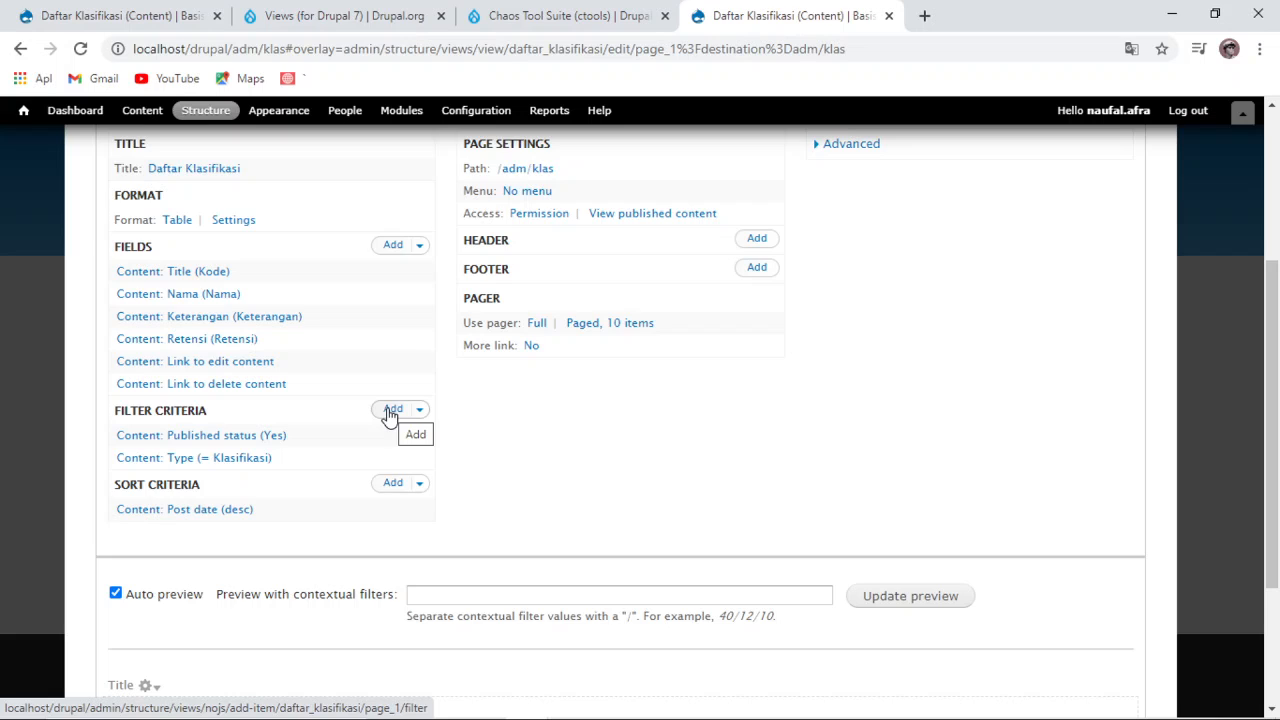
click(390, 412)
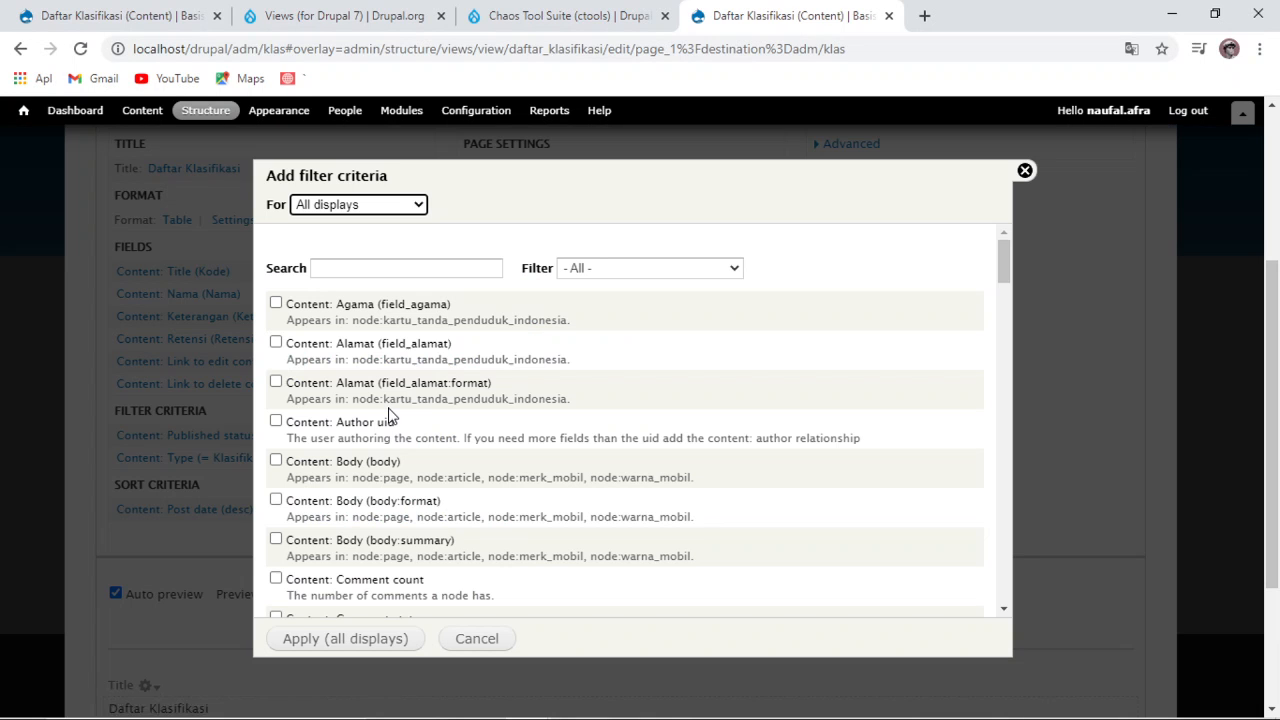
click(1025, 172)
scroll(440, 385, up, 1)
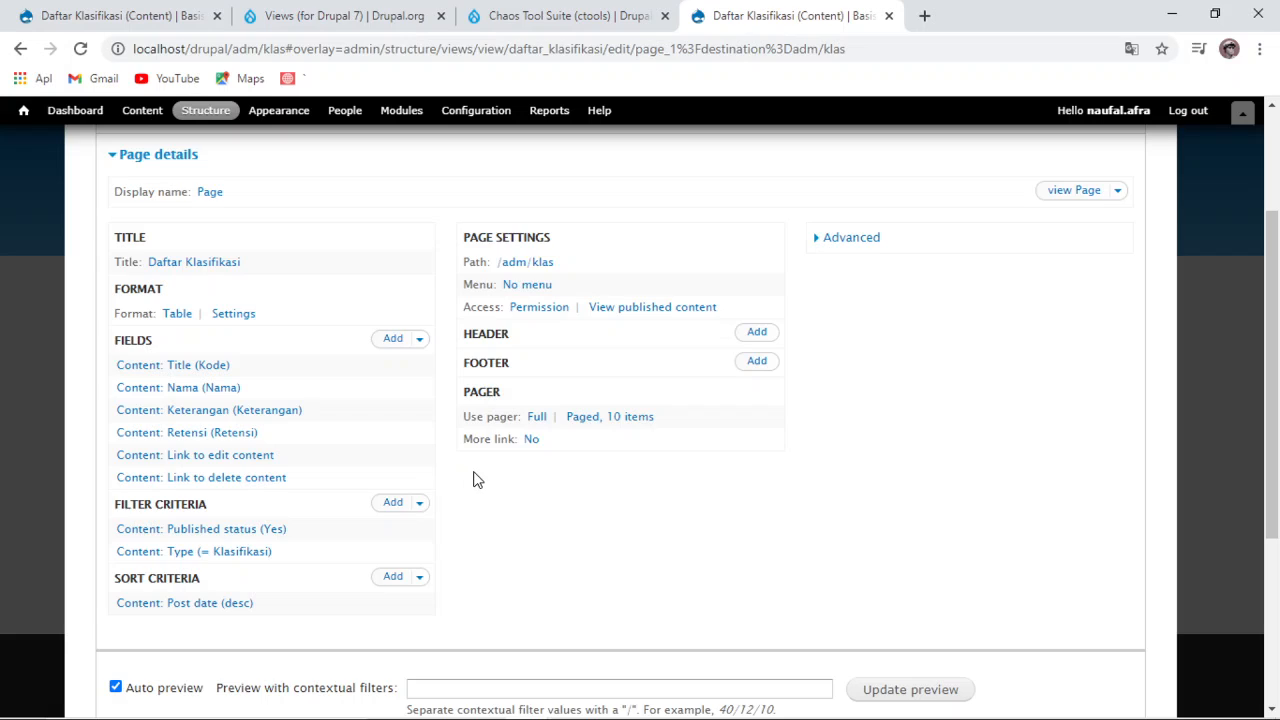
key(alt)
Step: Search the filter criteria for "glob" and add Global: Combine fields filter to all displays
click(391, 503)
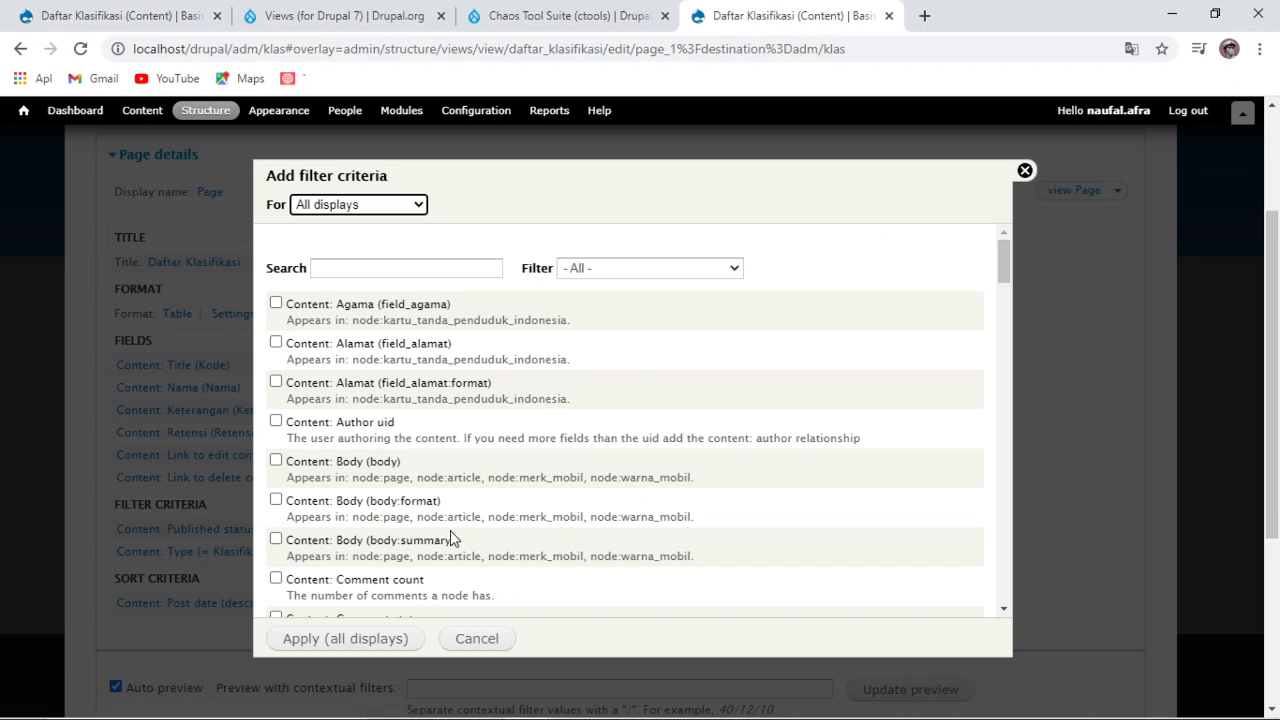
click(391, 267)
text(glob)
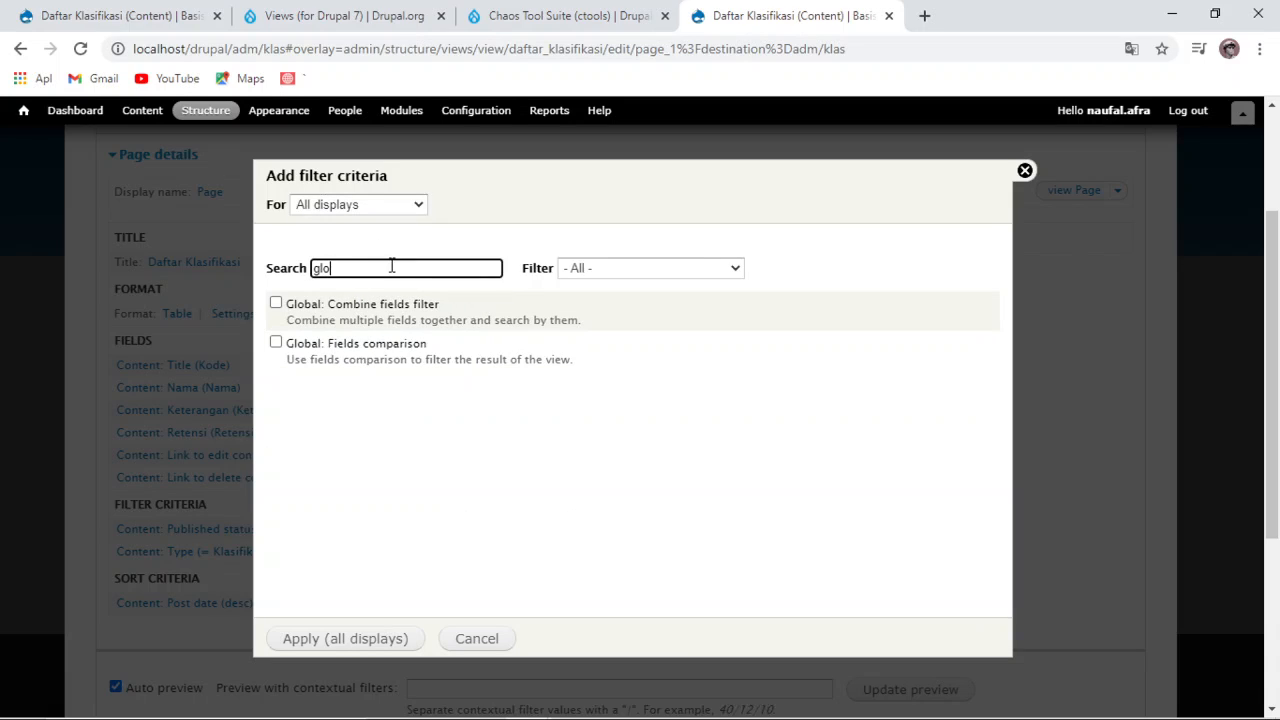
click(276, 302)
click(347, 640)
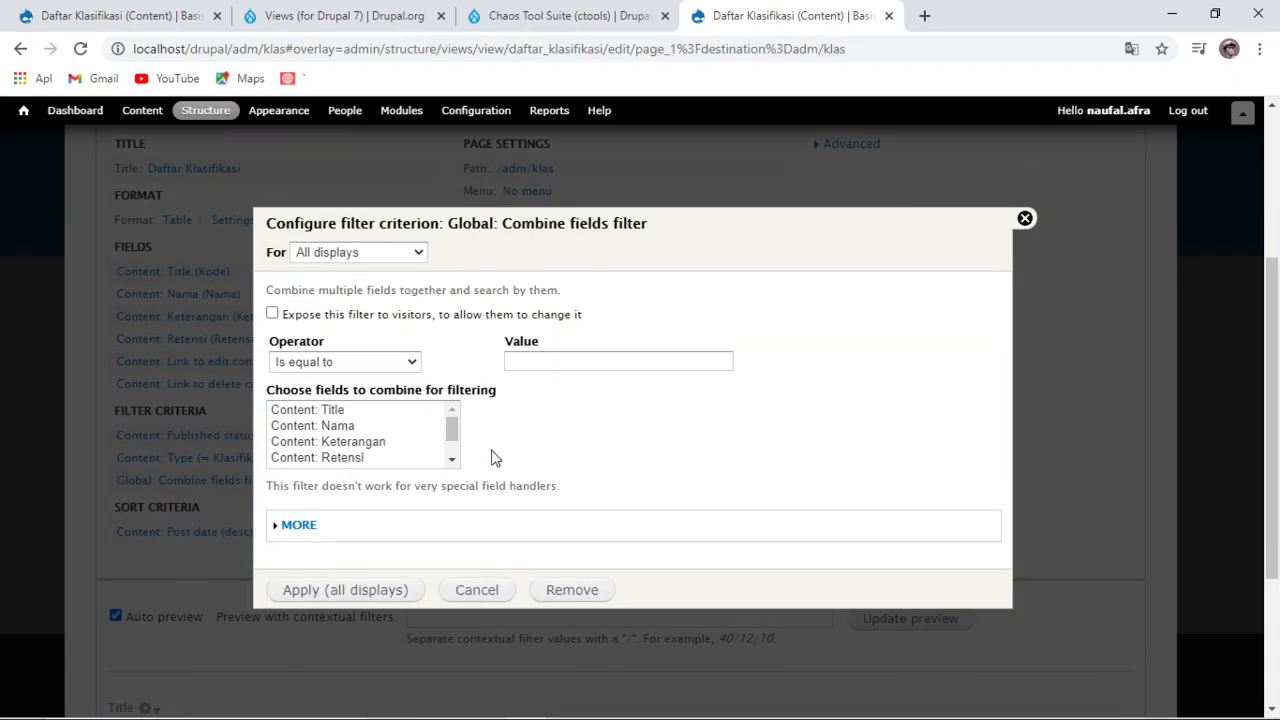
Step: Expose the combine fields filter to visitors as a single filter and set its operator to Contains
mouse_move(449, 423)
mouse_down()
mouse_move(453, 481)
mouse_move(450, 414)
mouse_up()
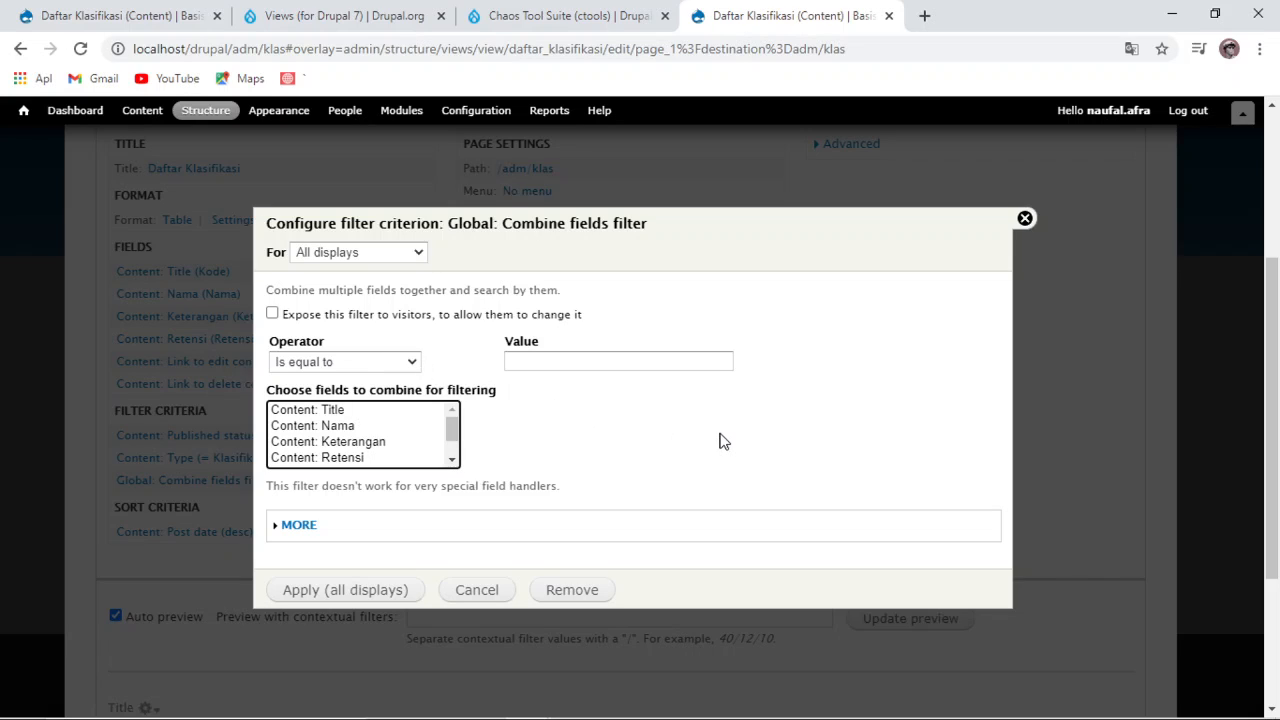
click(272, 313)
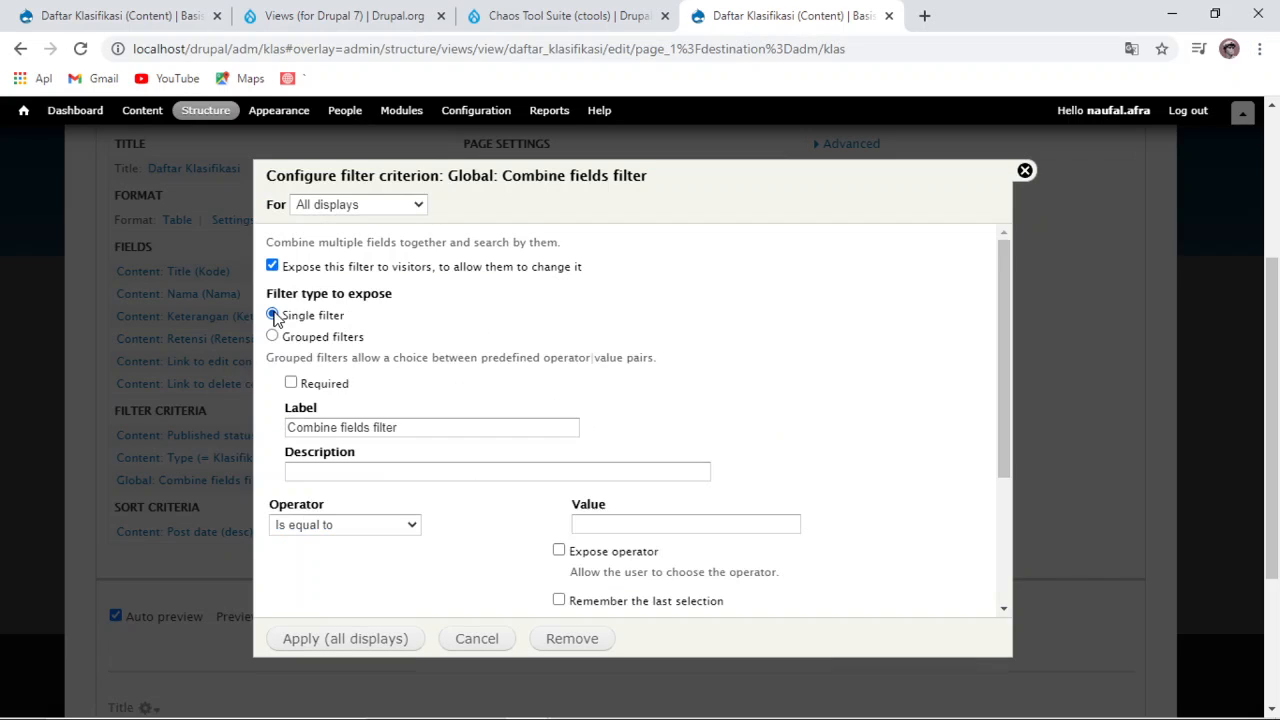
scroll(405, 461, down, 1)
click(413, 431)
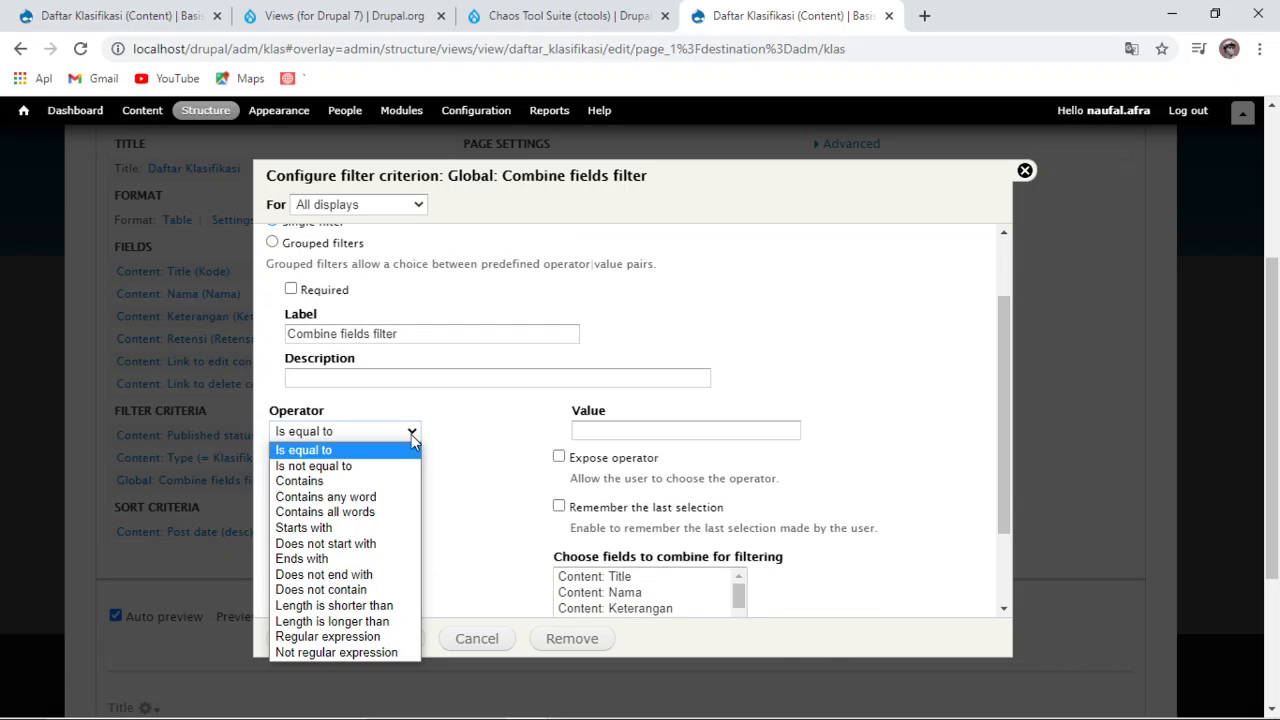
click(384, 482)
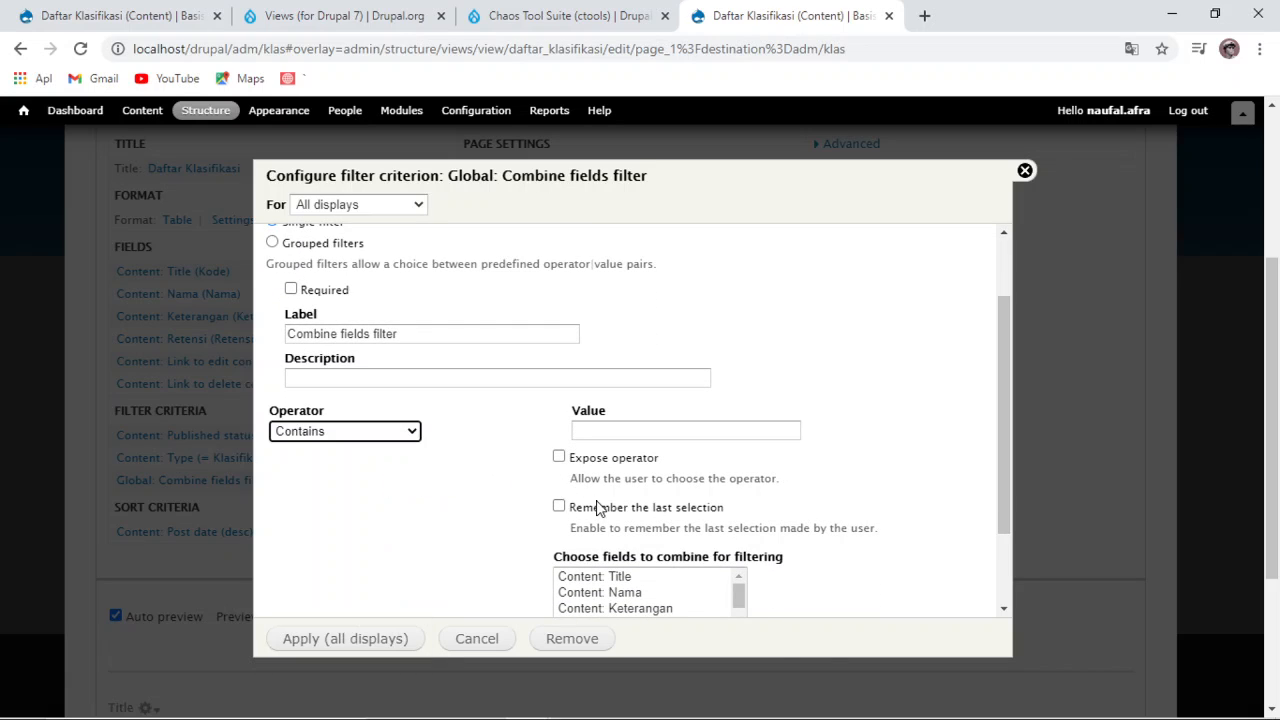
Step: Select Content: Nama in the fields to combine for filtering
scroll(598, 508, down, 1)
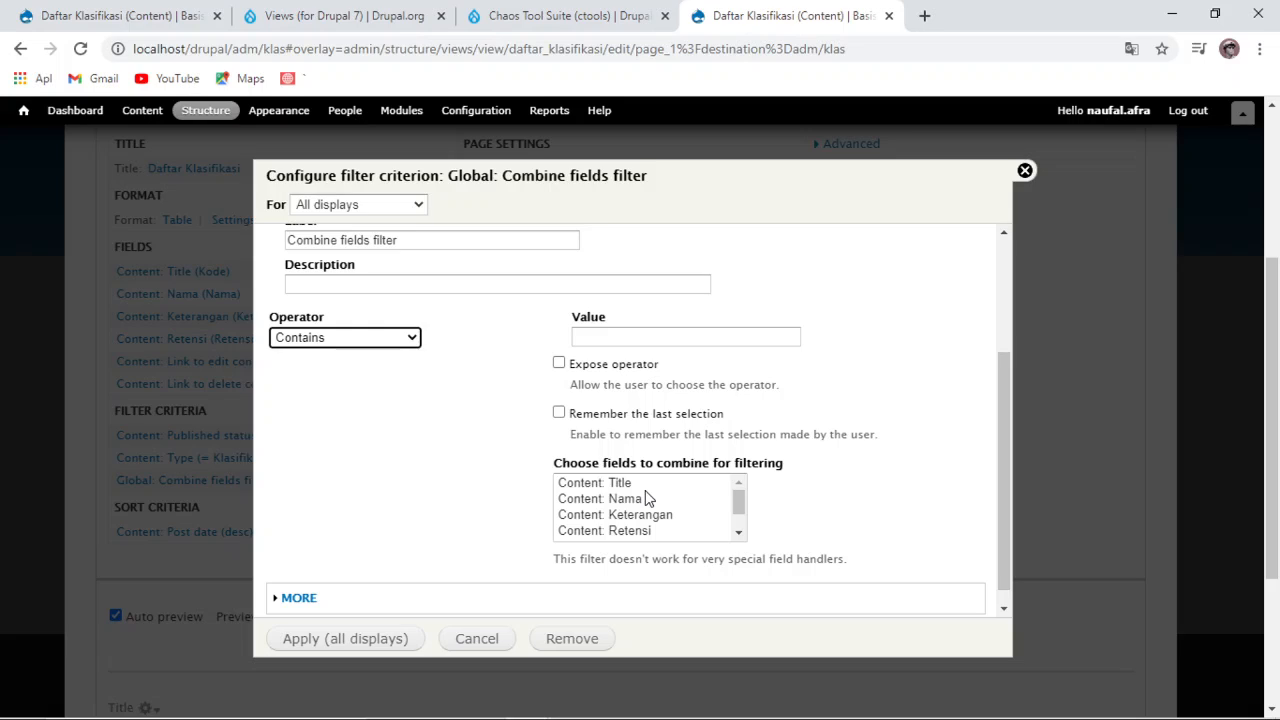
click(640, 485)
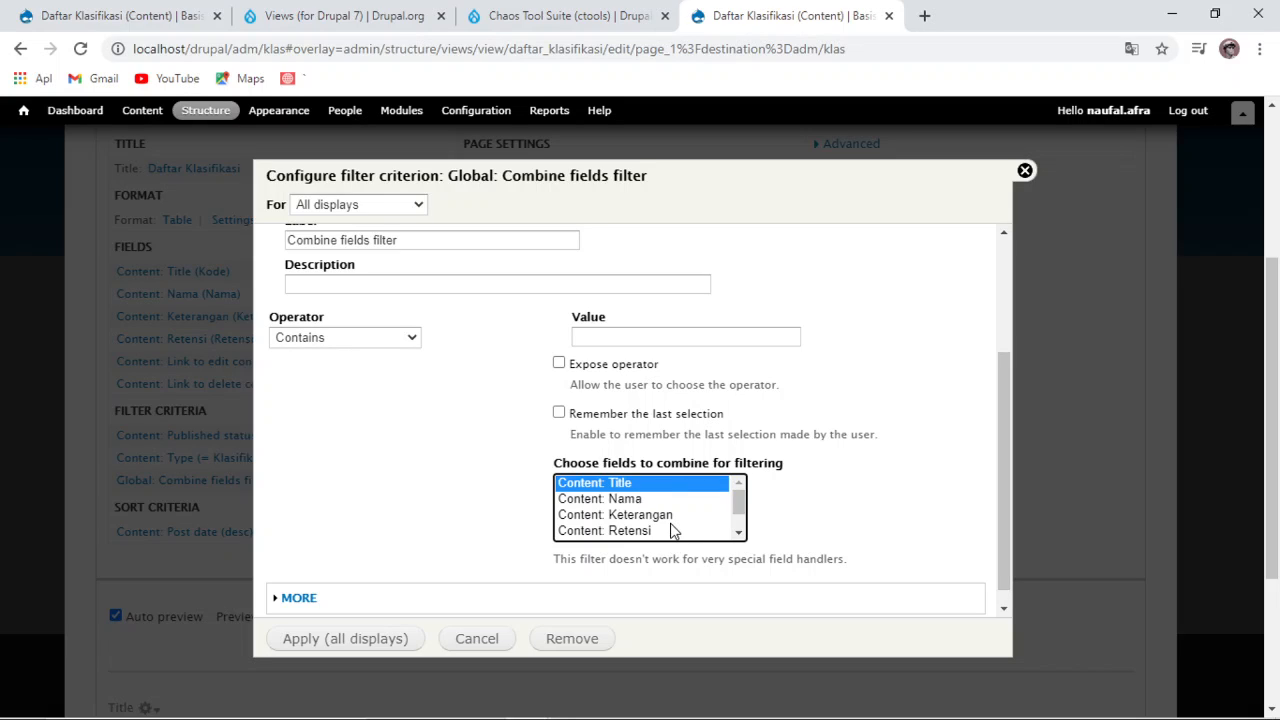
click(679, 533)
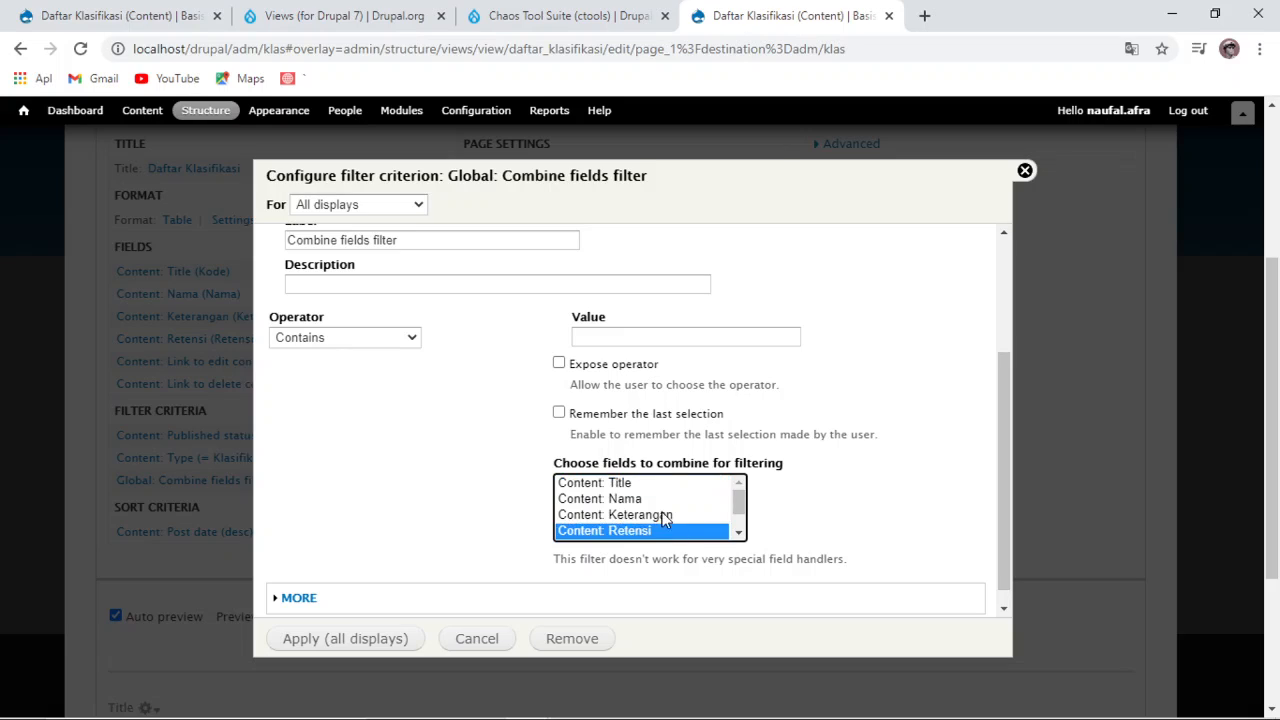
click(664, 515)
click(677, 485)
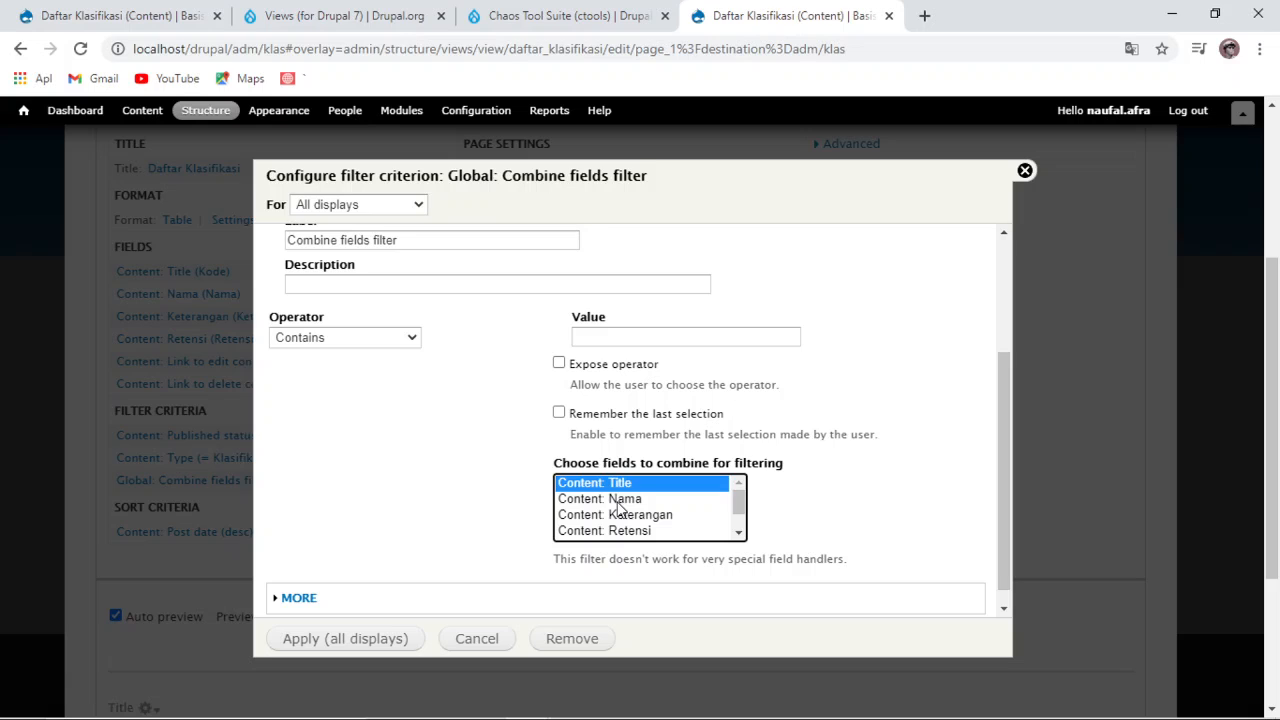
drag(524, 496, 563, 482)
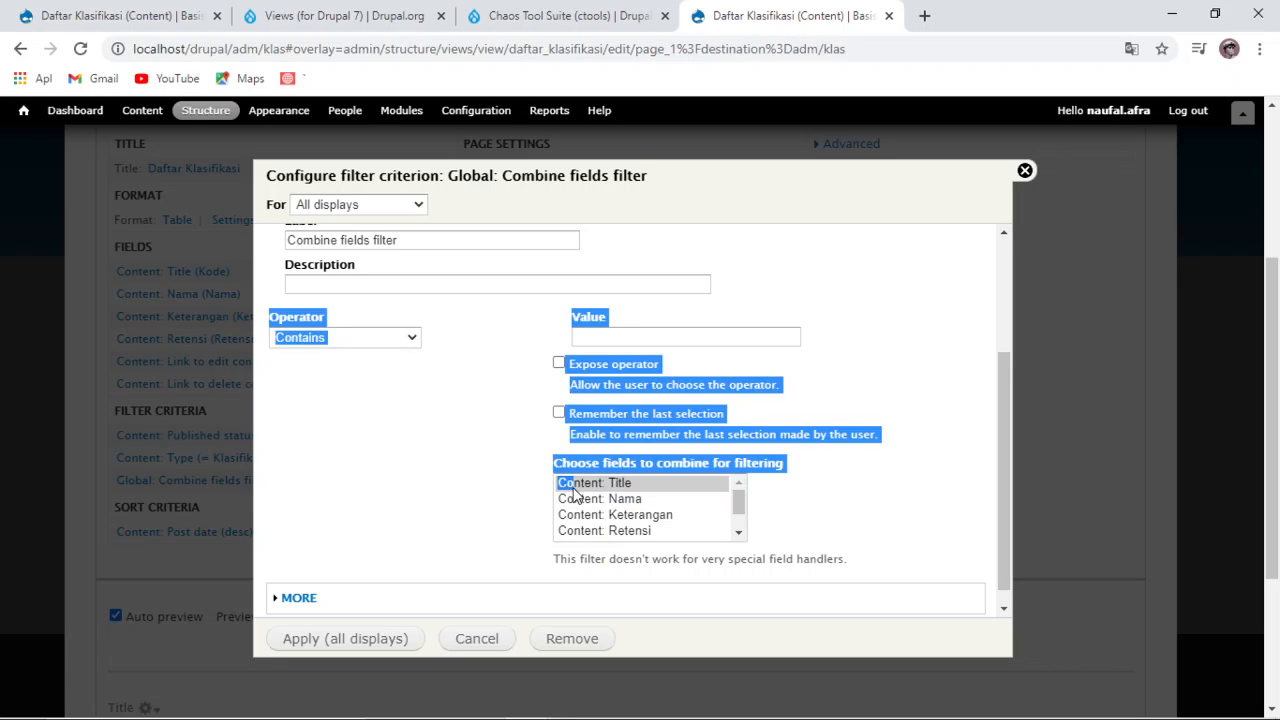
click(505, 486)
click(601, 498)
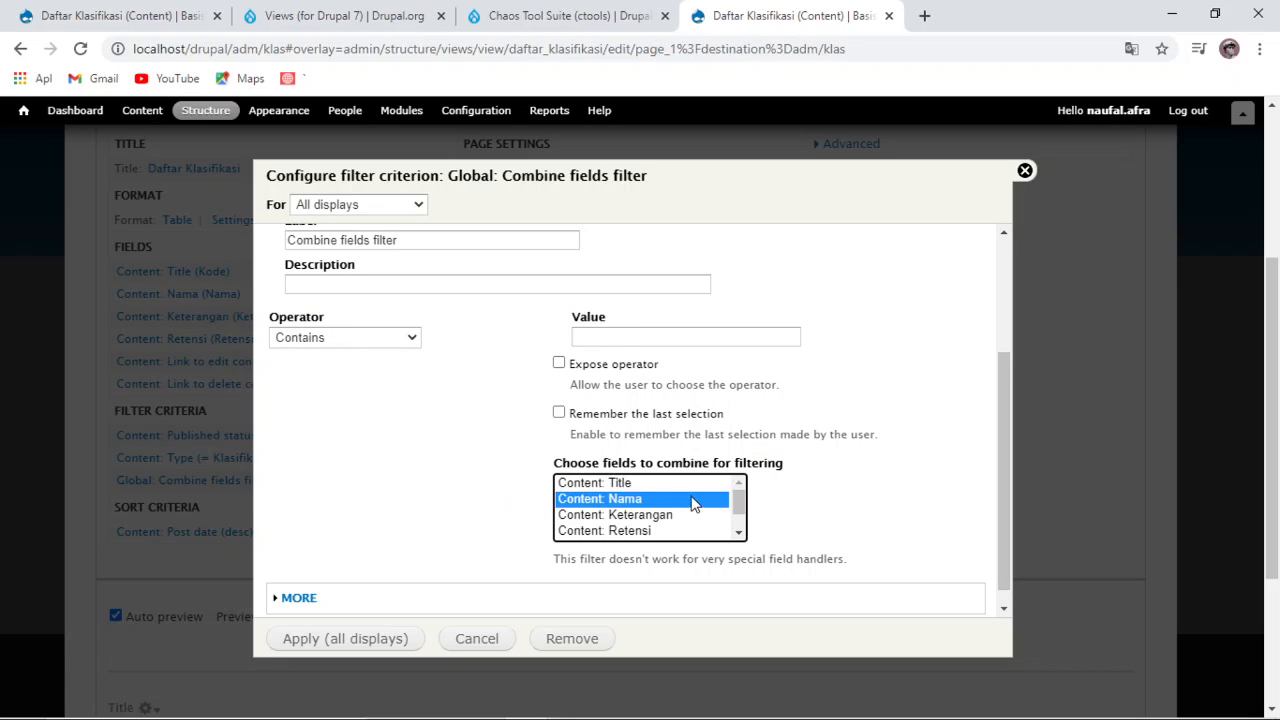
Step: Review the combine fields filter's exposure, label, operator and field settings
scroll(480, 500, up, 4)
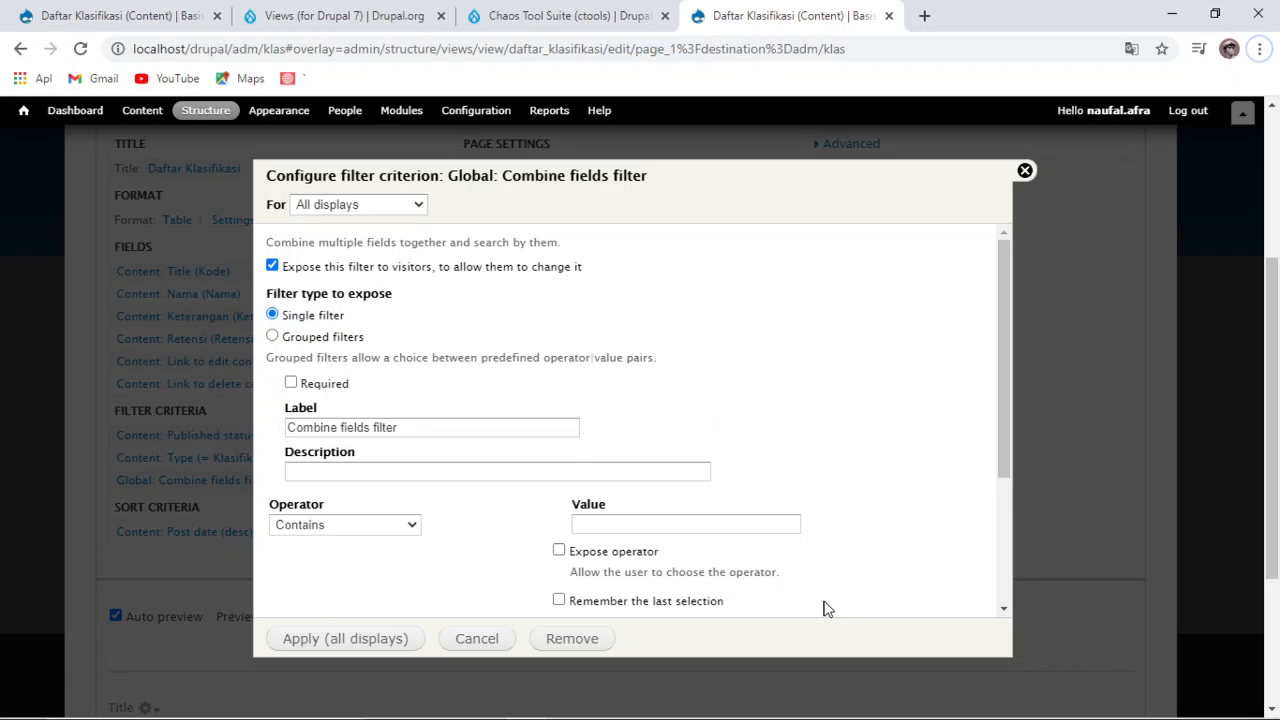
scroll(663, 523, down, 2)
scroll(352, 472, up, 2)
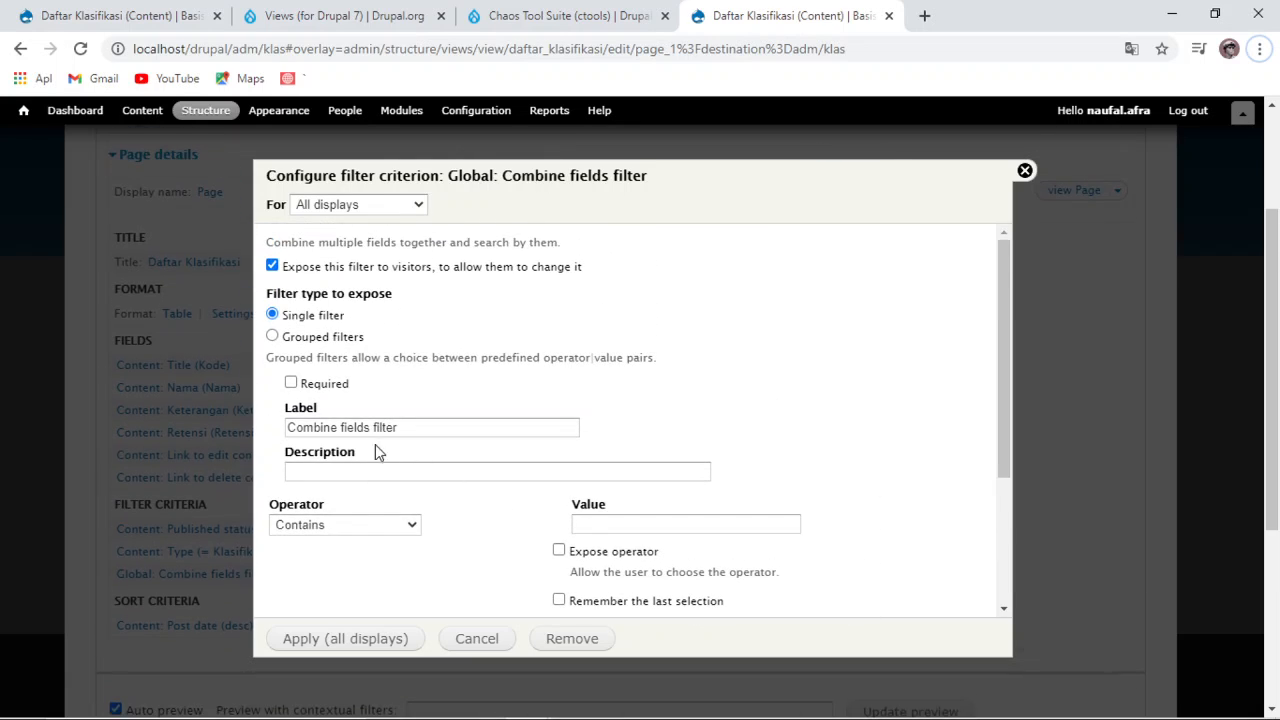
click(360, 530)
click(320, 333)
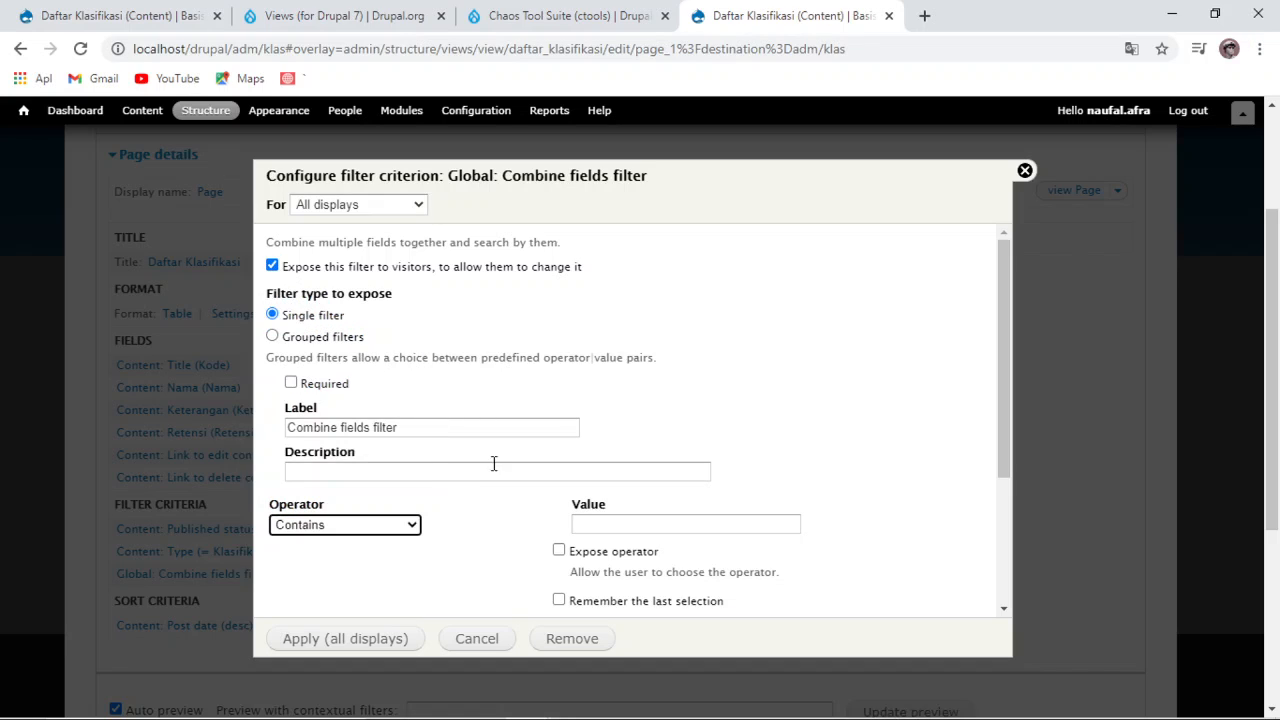
scroll(506, 420, down, 2)
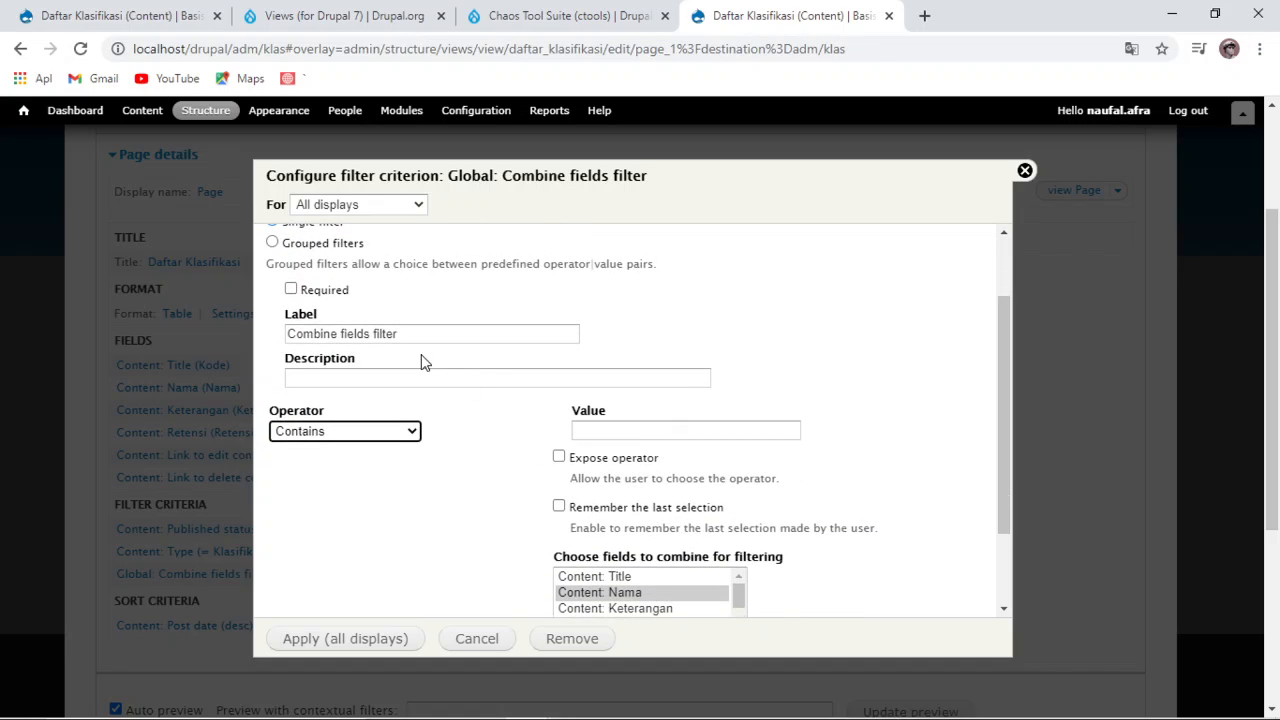
scroll(709, 588, down, 1)
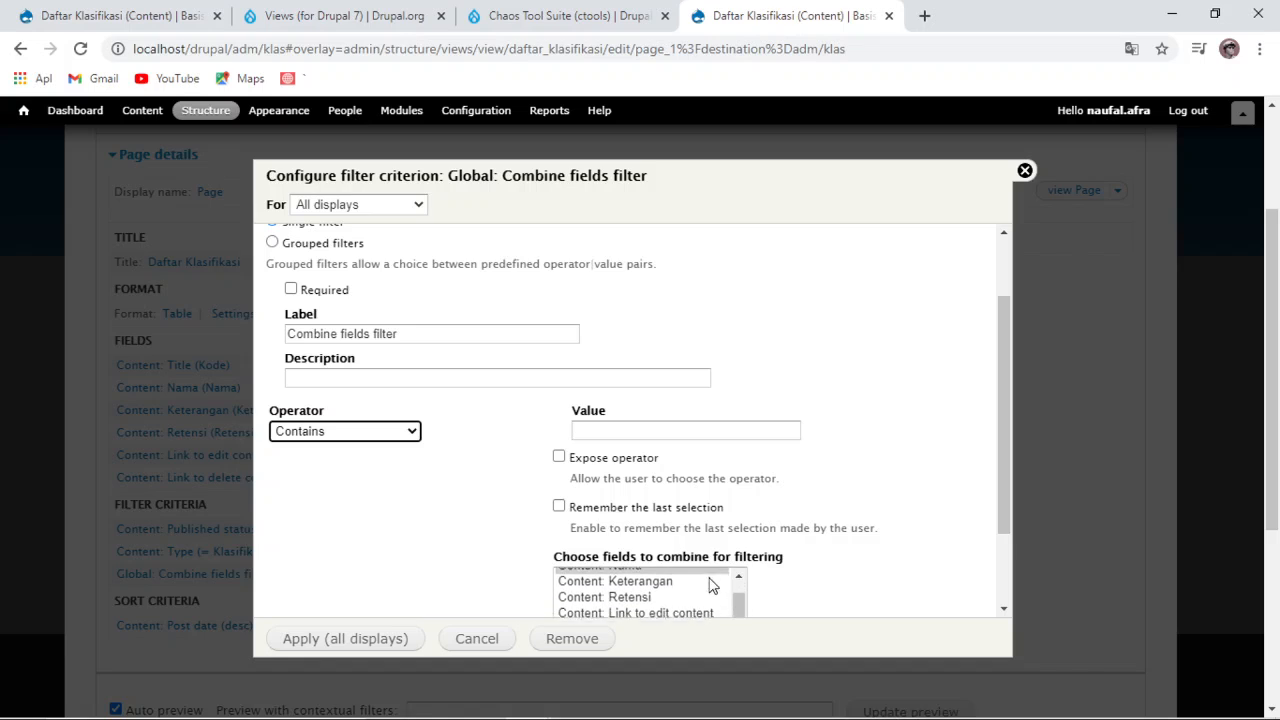
scroll(692, 589, up, 2)
scroll(1072, 468, up, 2)
Step: Include Content: Title and Content: Retensi along with Content: Nama in the fields to combine for filtering
scroll(1000, 505, down, 2)
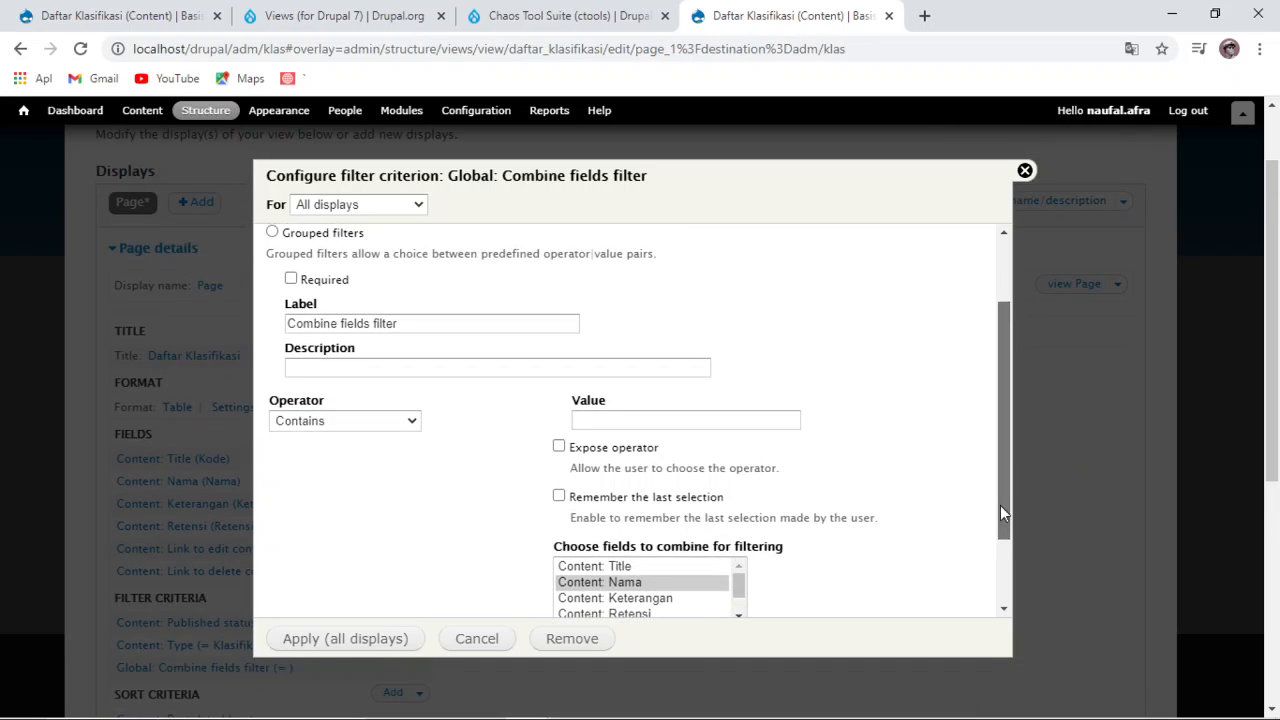
click(740, 500)
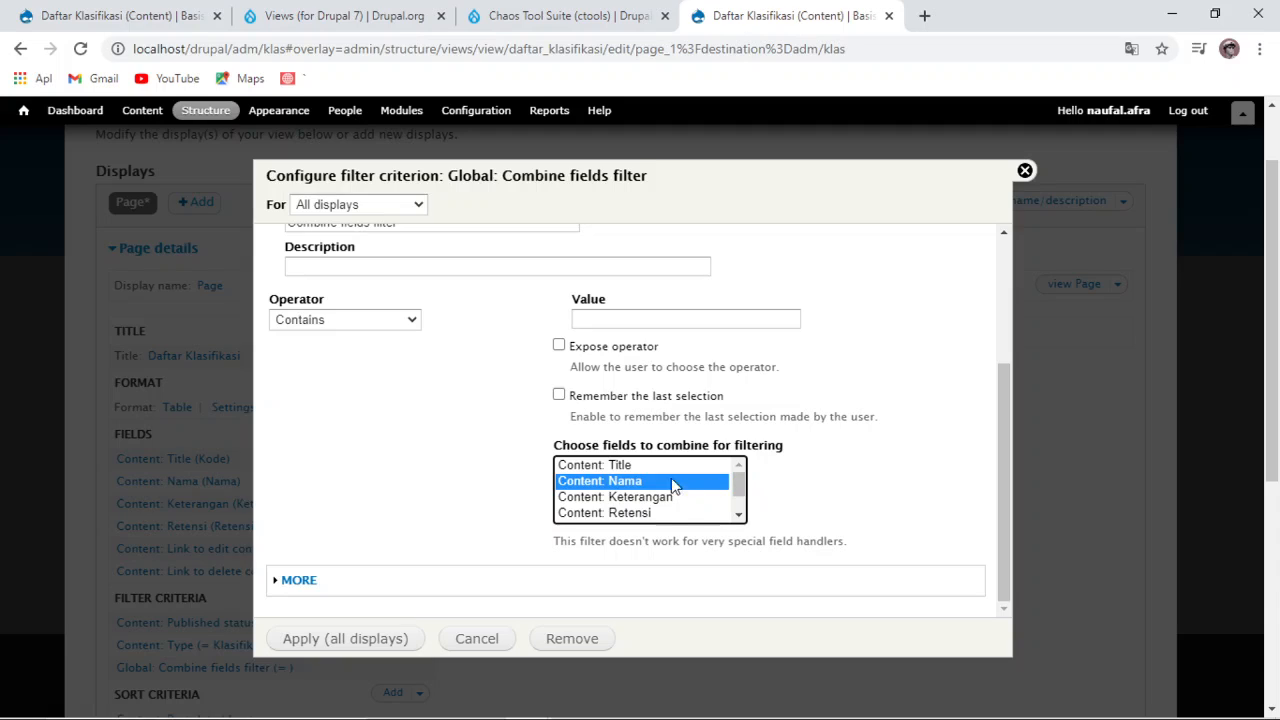
ctrl+click(640, 465)
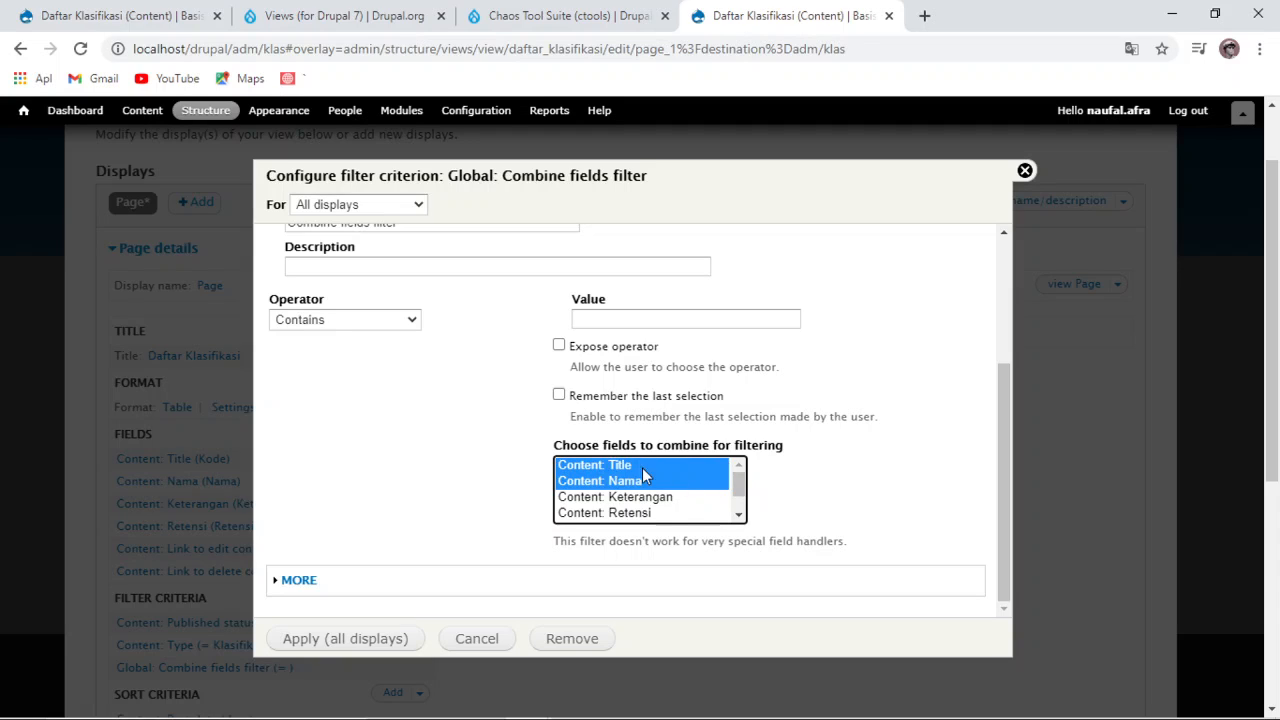
ctrl+click(652, 513)
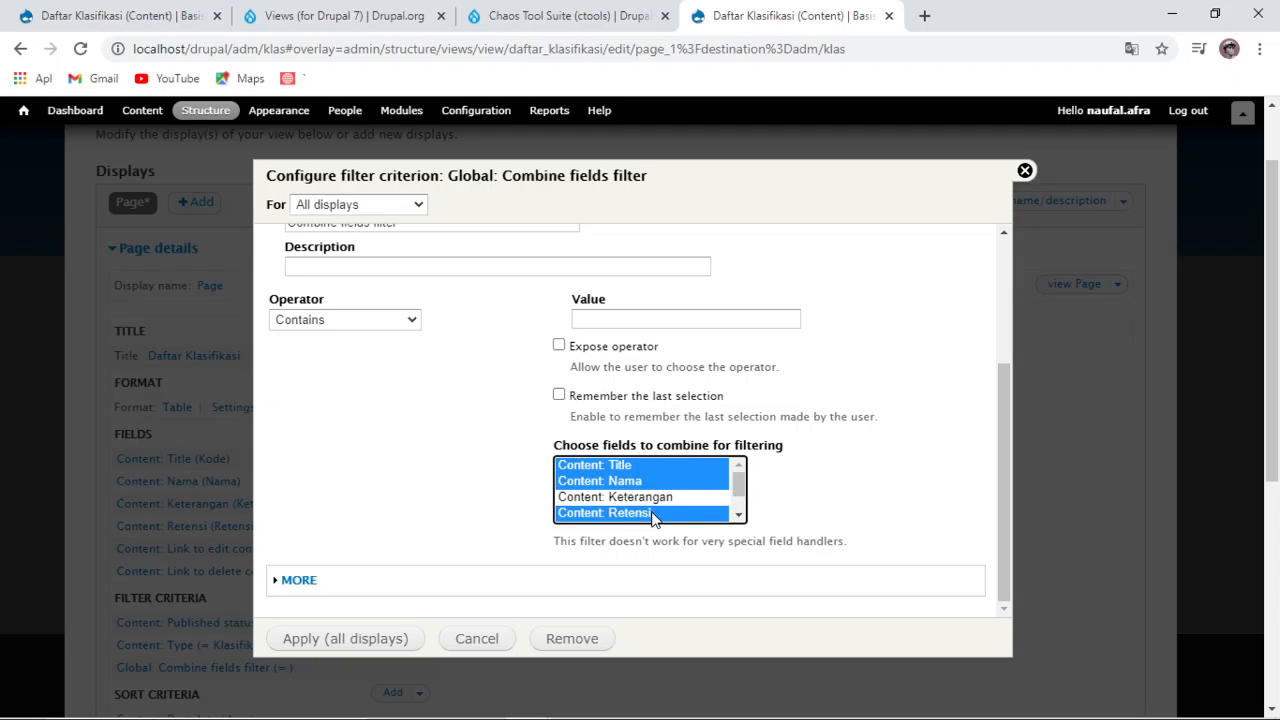
Step: Set the combine fields filter's label to Kode/Nama/Keterangan
drag(1002, 460, 993, 350)
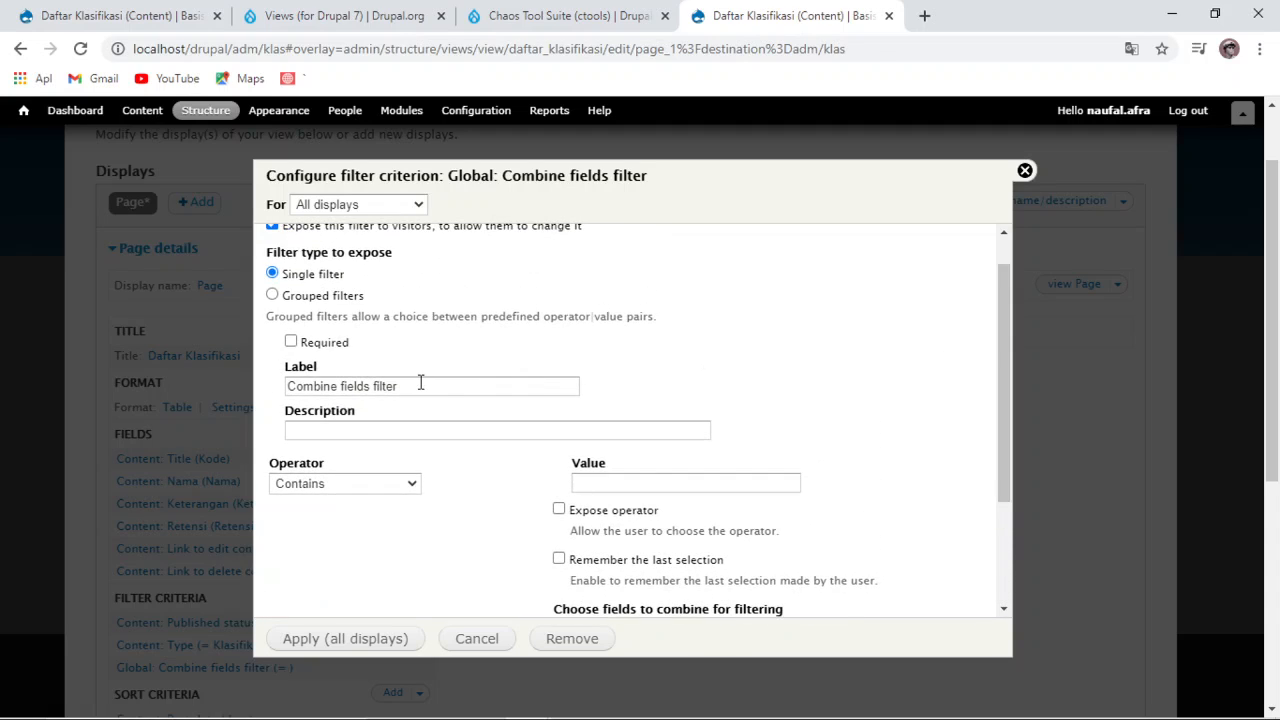
drag(420, 385, 248, 402)
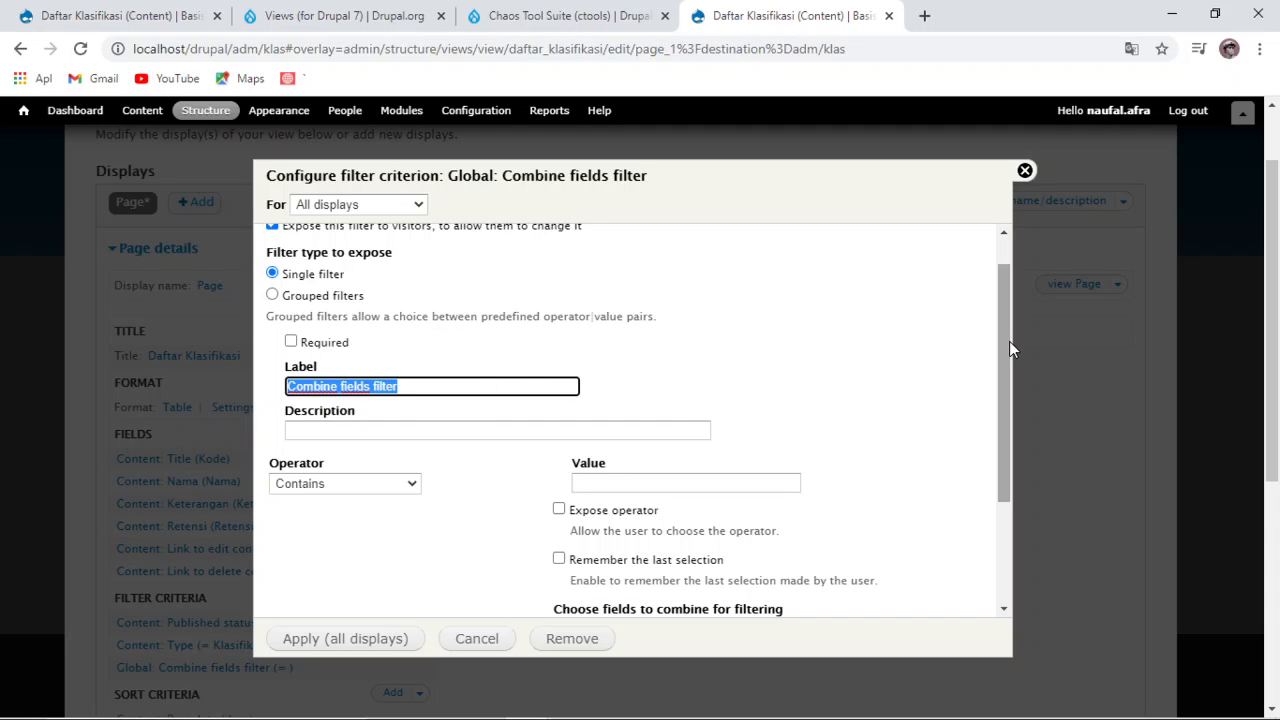
drag(1009, 343, 983, 455)
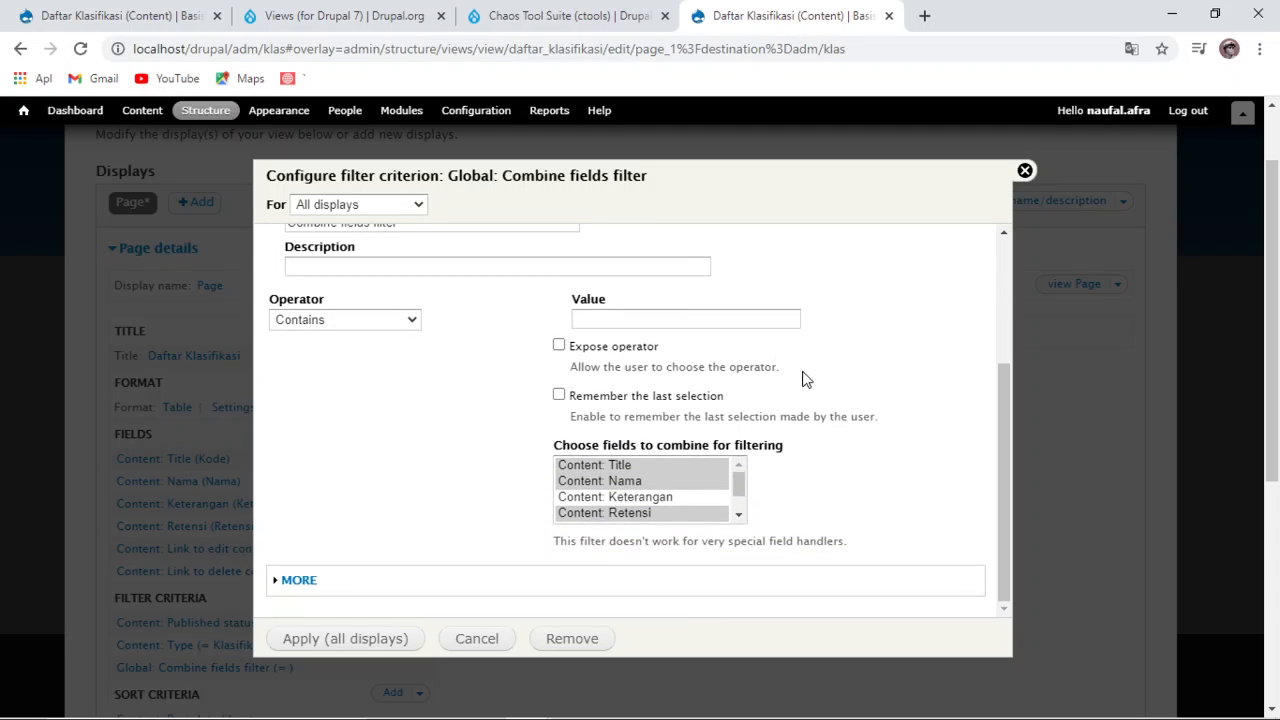
scroll(683, 508, up, 2)
triple_click(437, 428)
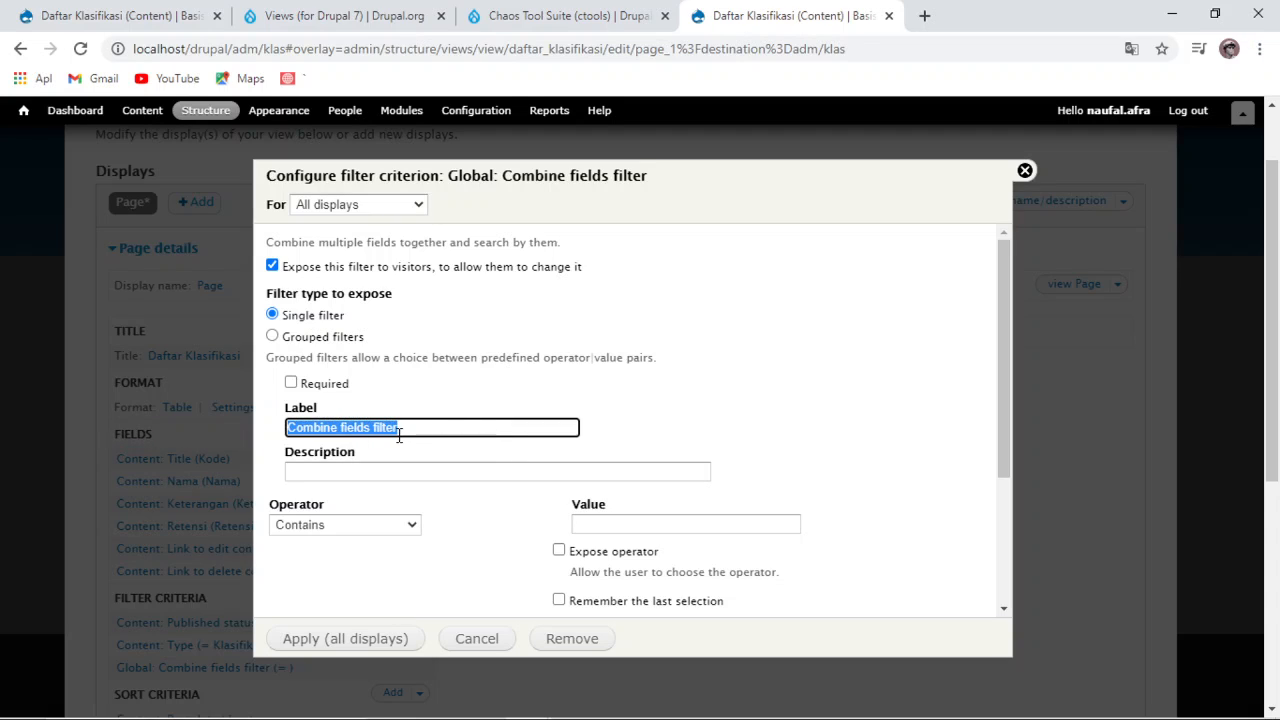
key(BackSpace)
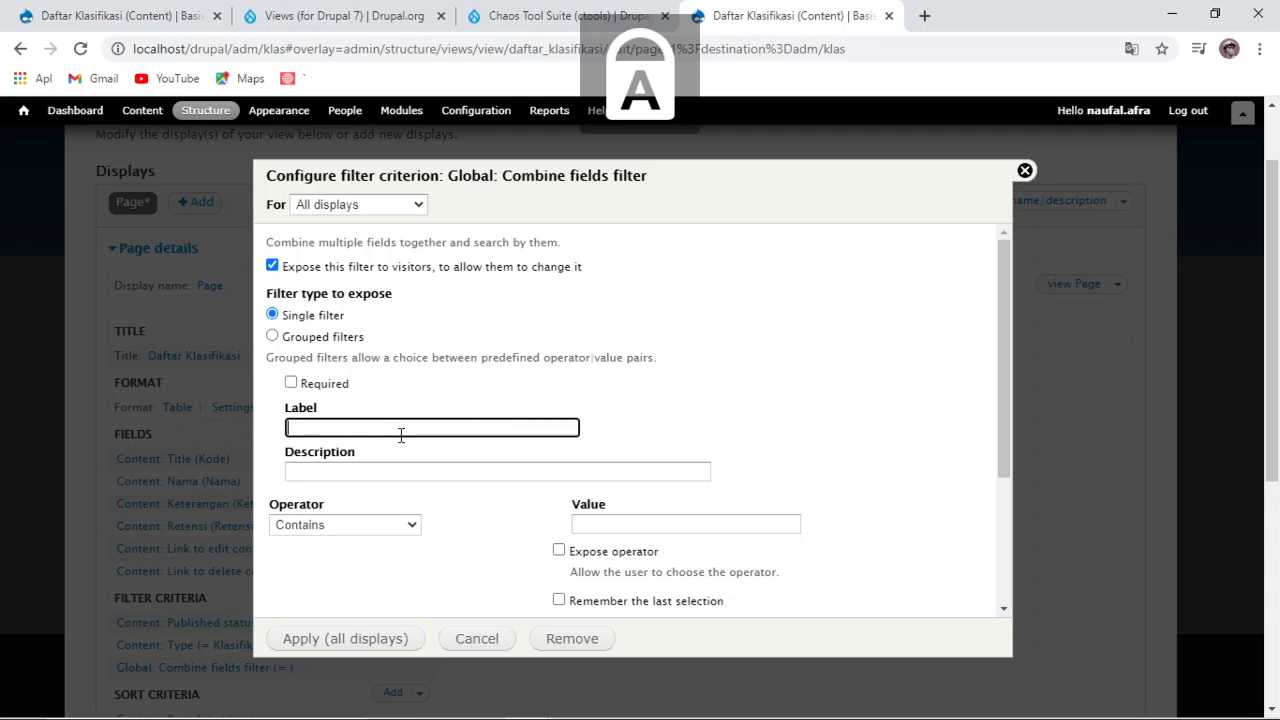
text(Kode/Nama/Keteranga)
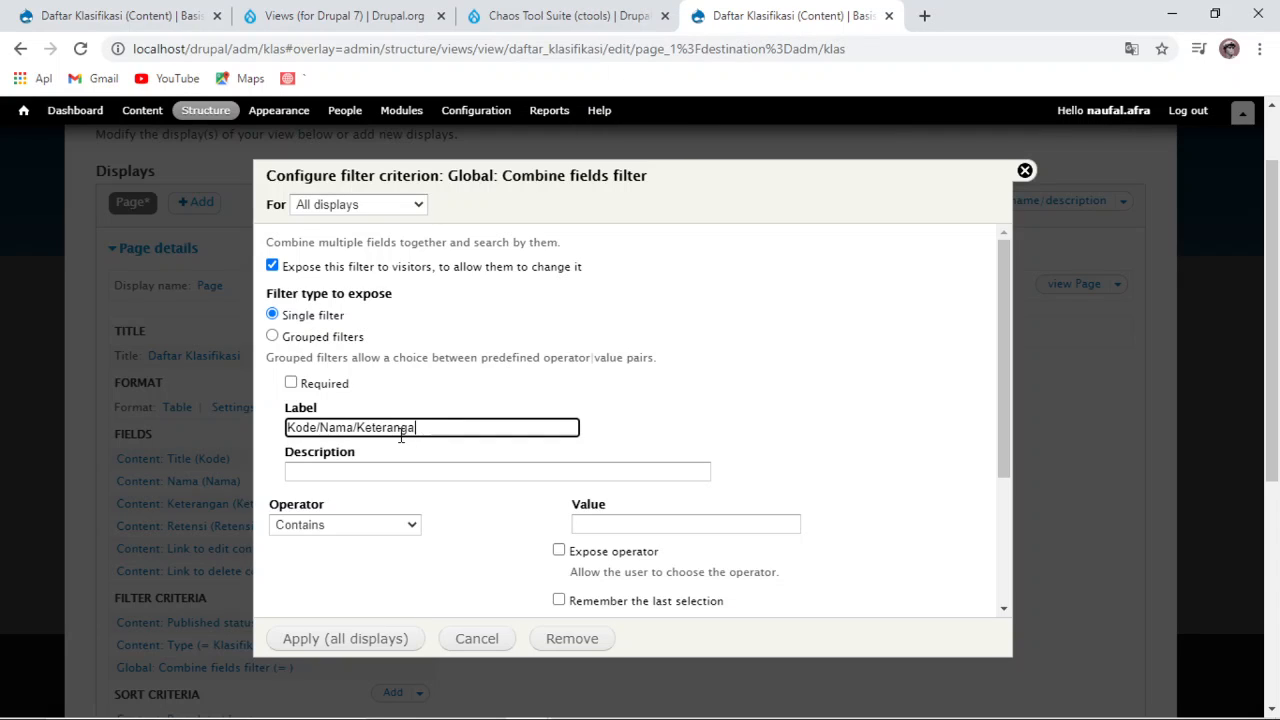
text(n)
Step: Apply the combine fields filter settings to all displays and save the view
click(372, 640)
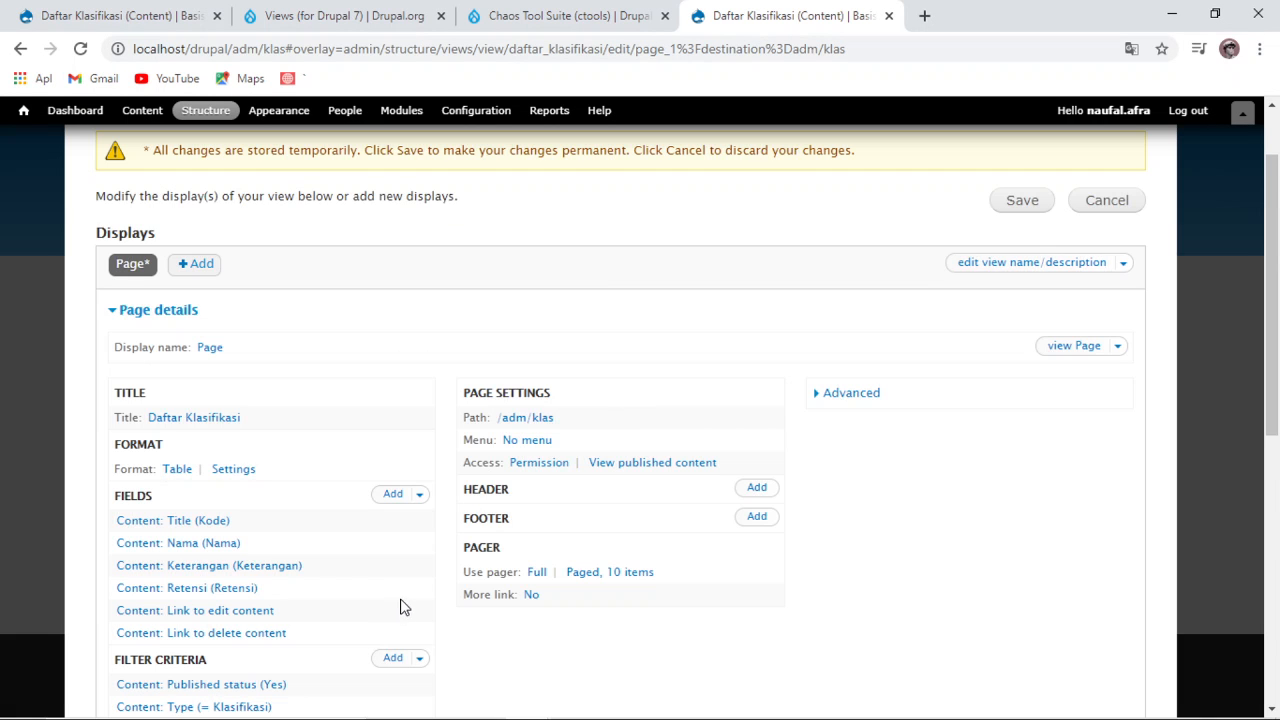
scroll(577, 595, down, 3)
scroll(577, 595, up, 5)
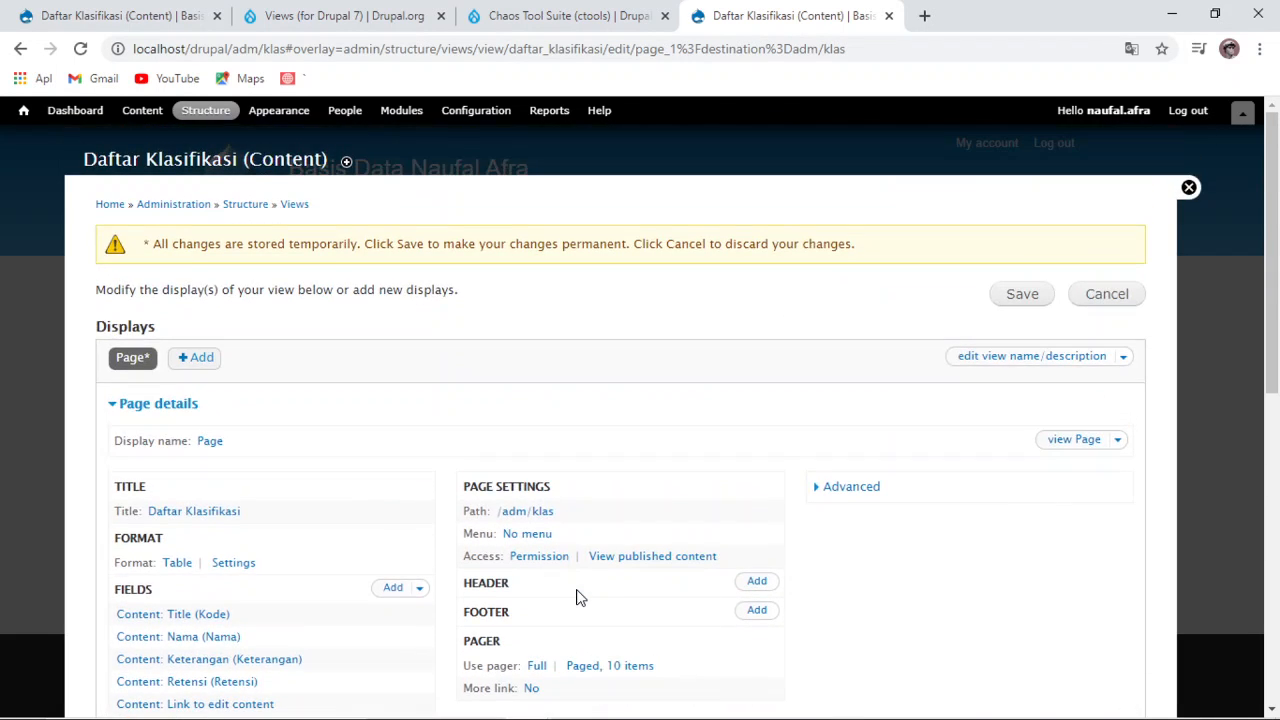
click(1016, 292)
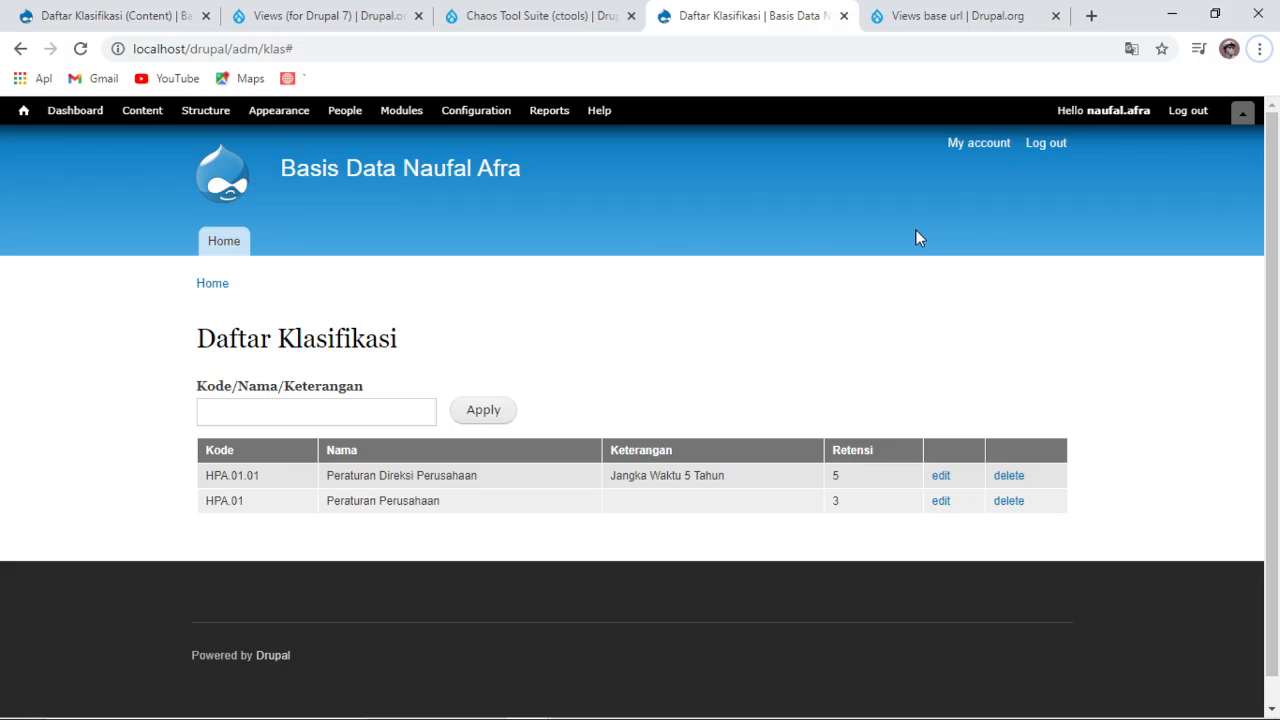
Step: Review the Views base url project page on Drupal.org, including its description and the 7.x-1.2 download
click(935, 14)
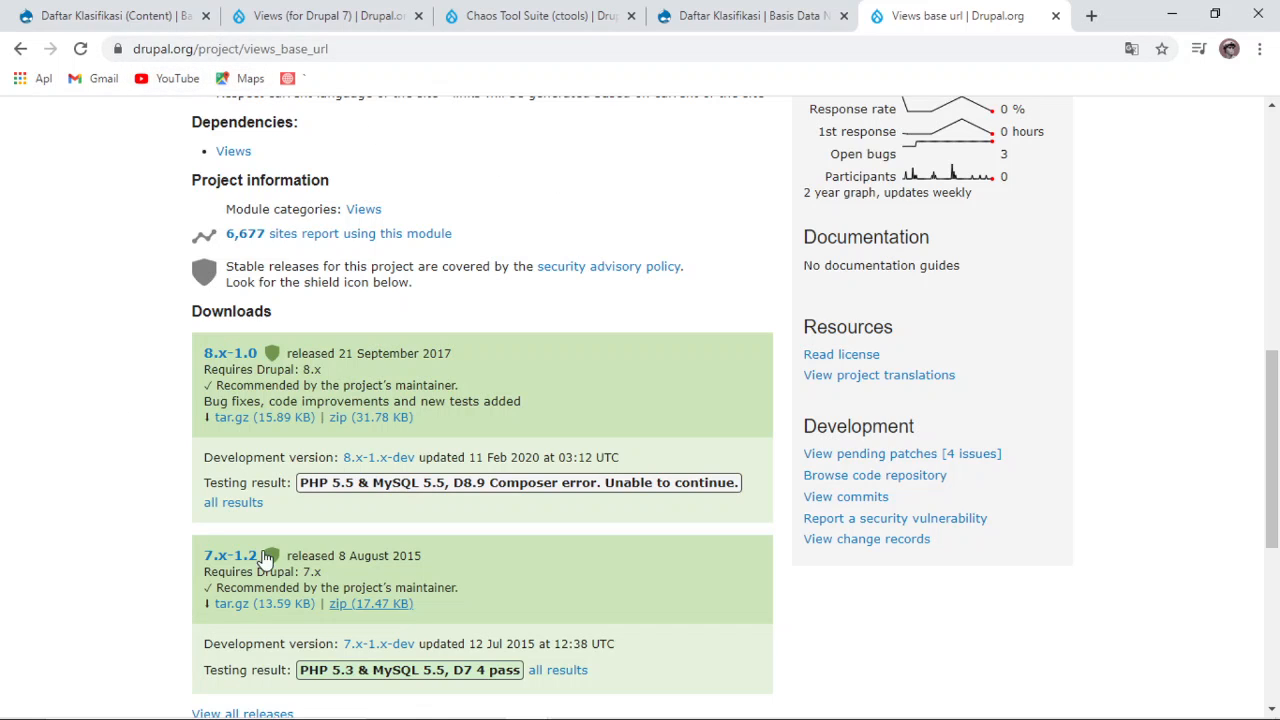
scroll(338, 502, up, 1)
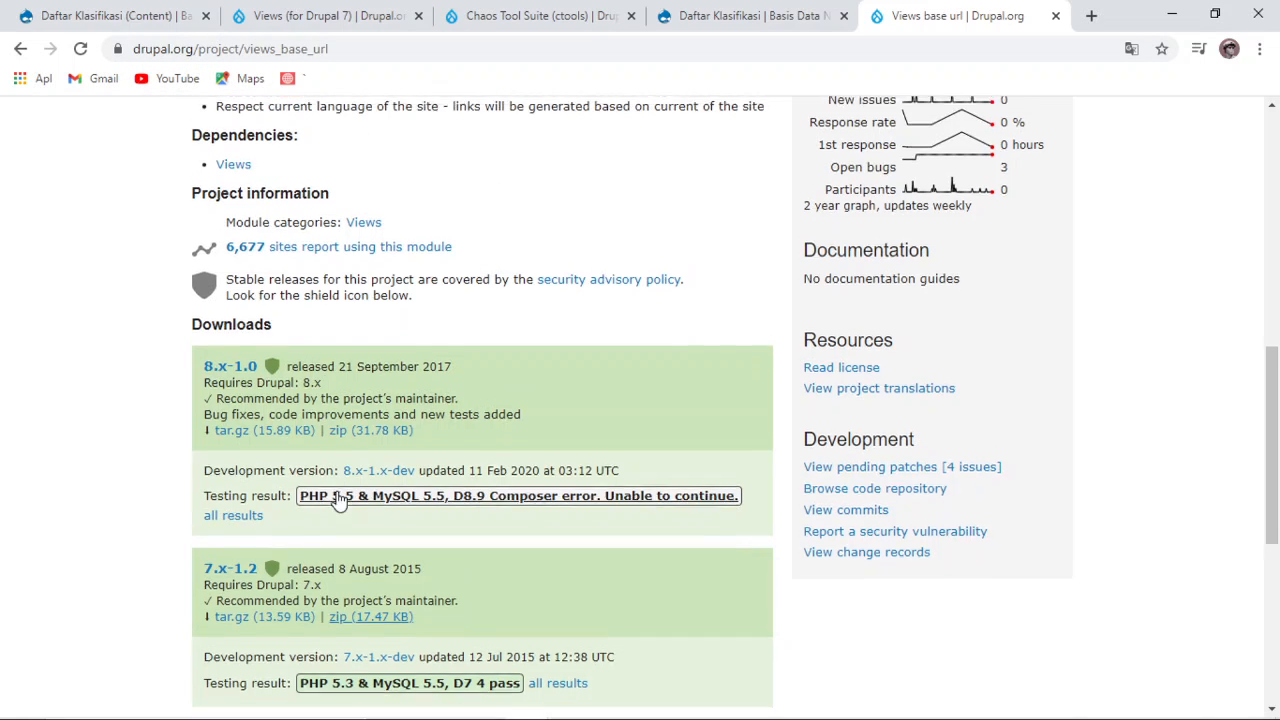
scroll(338, 502, up, 8)
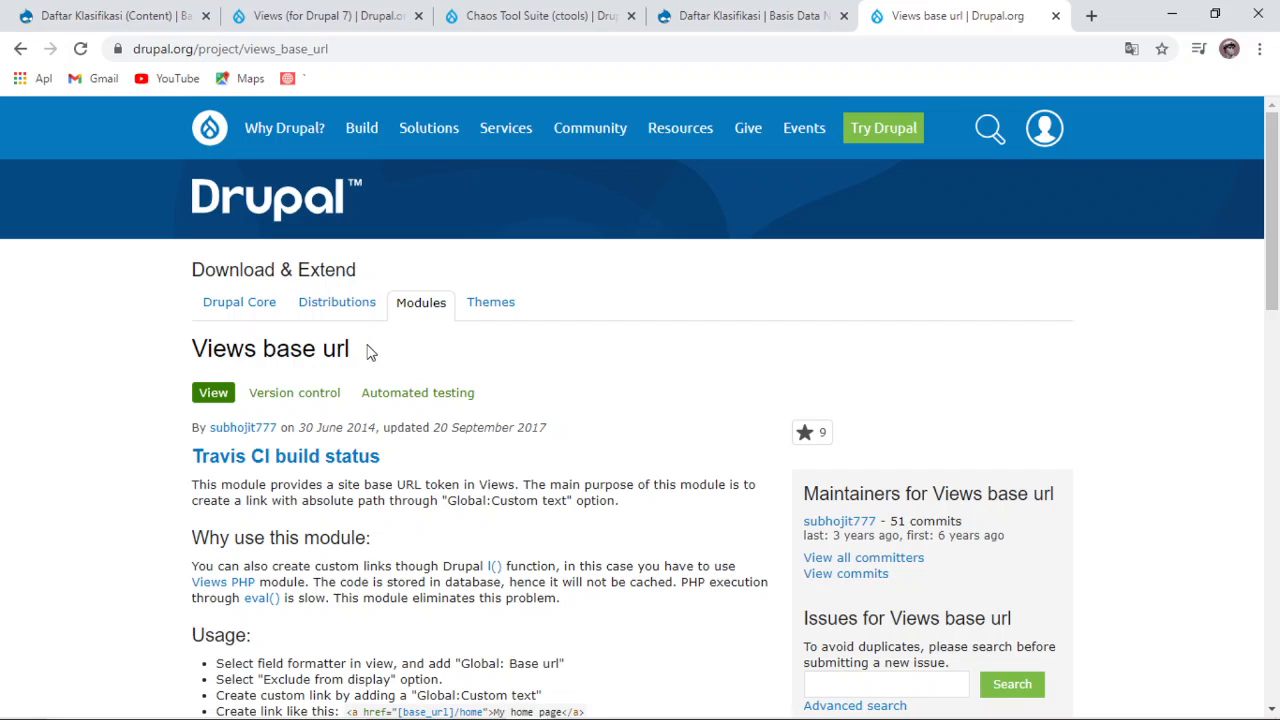
scroll(514, 477, down, 8)
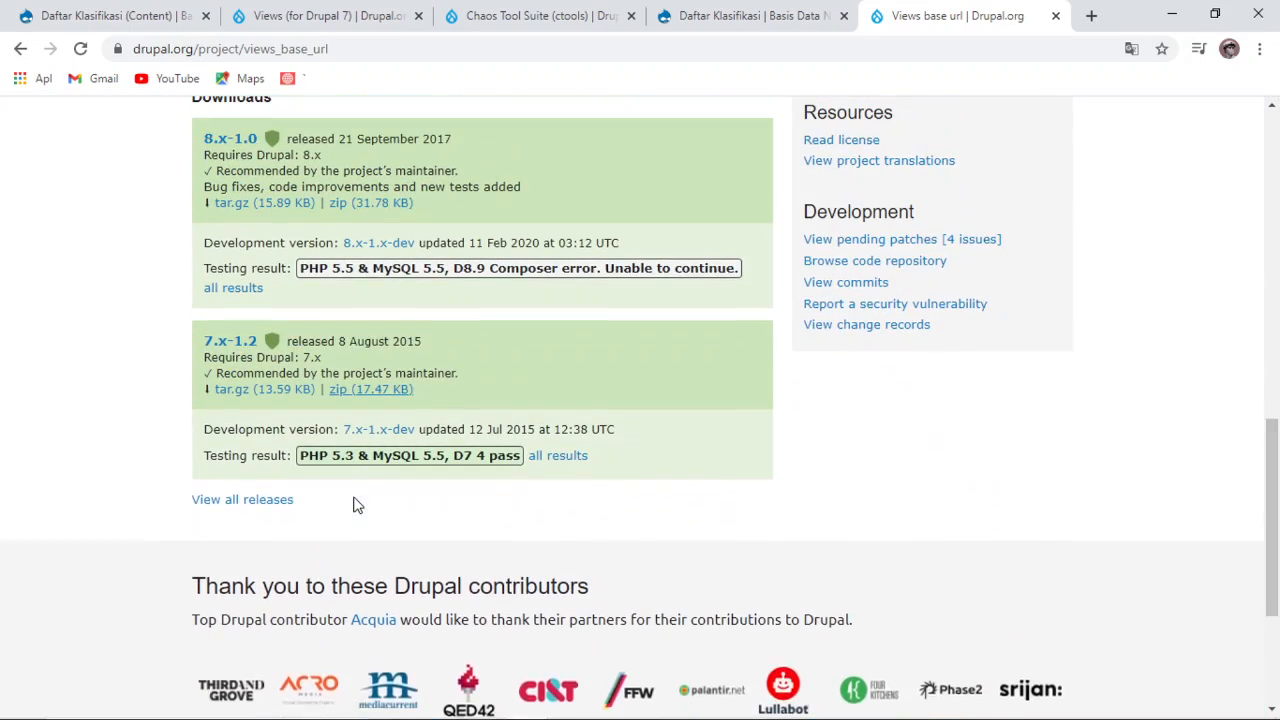
scroll(352, 505, up, 1)
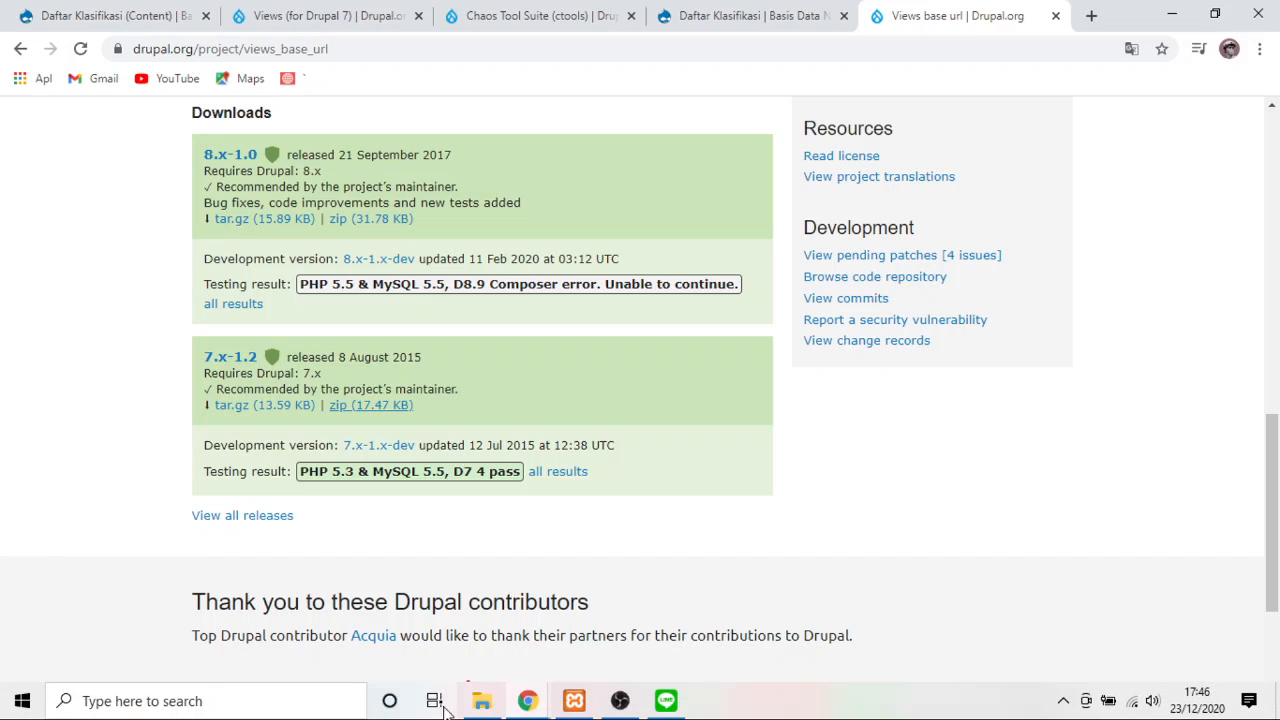
Step: Switch to File Explorer and check the views_base_url-7.x-1.2 archive in Downloads and the extracted module in the Contrib folder
click(472, 704)
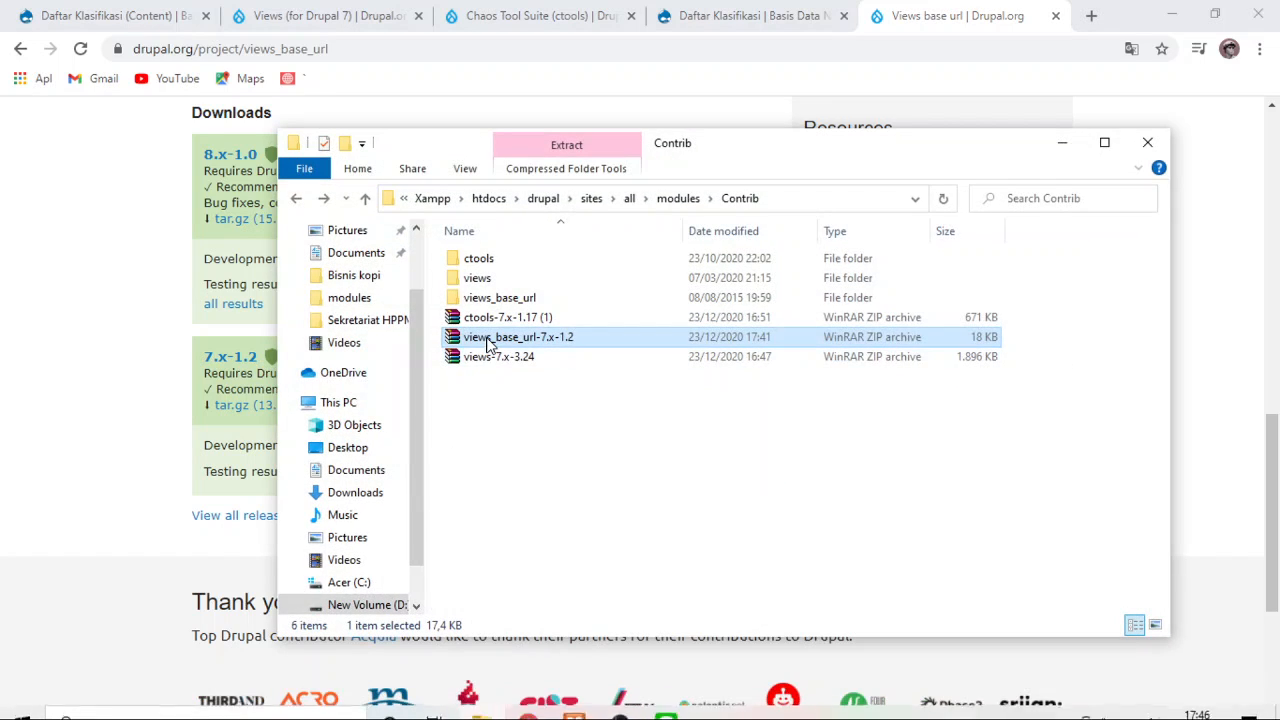
scroll(355, 262, up, 2)
click(370, 292)
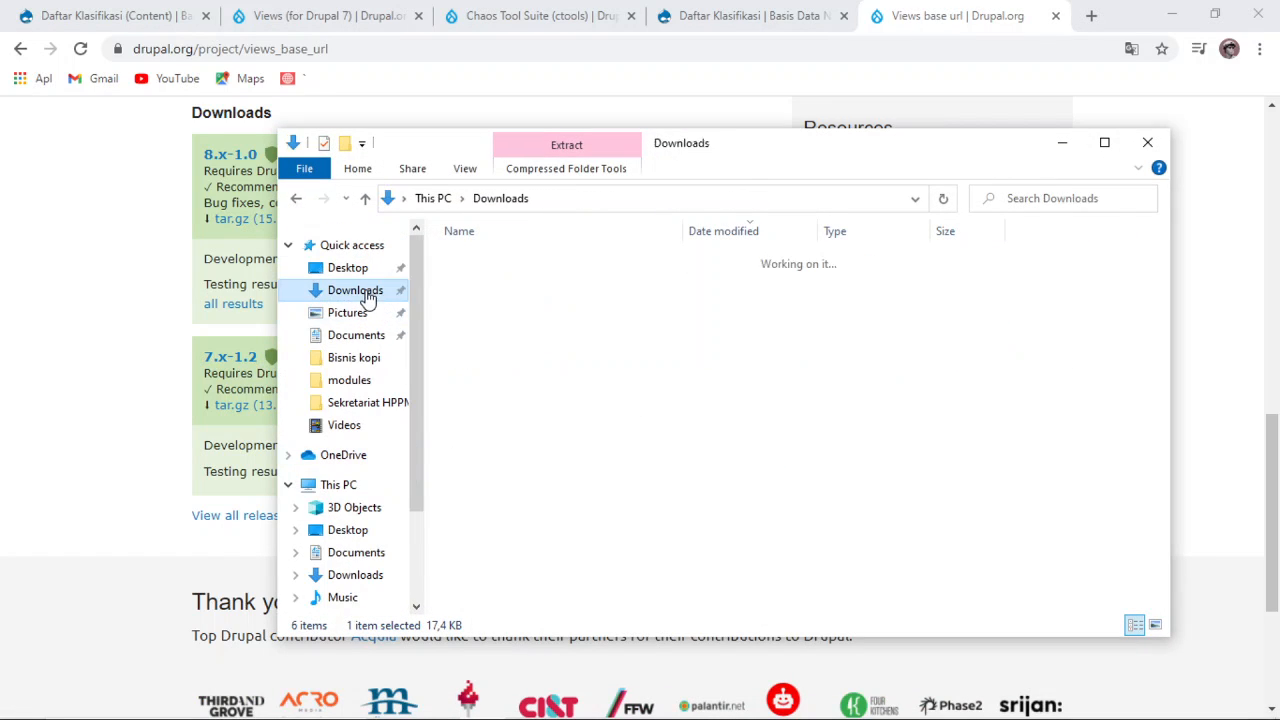
click(537, 287)
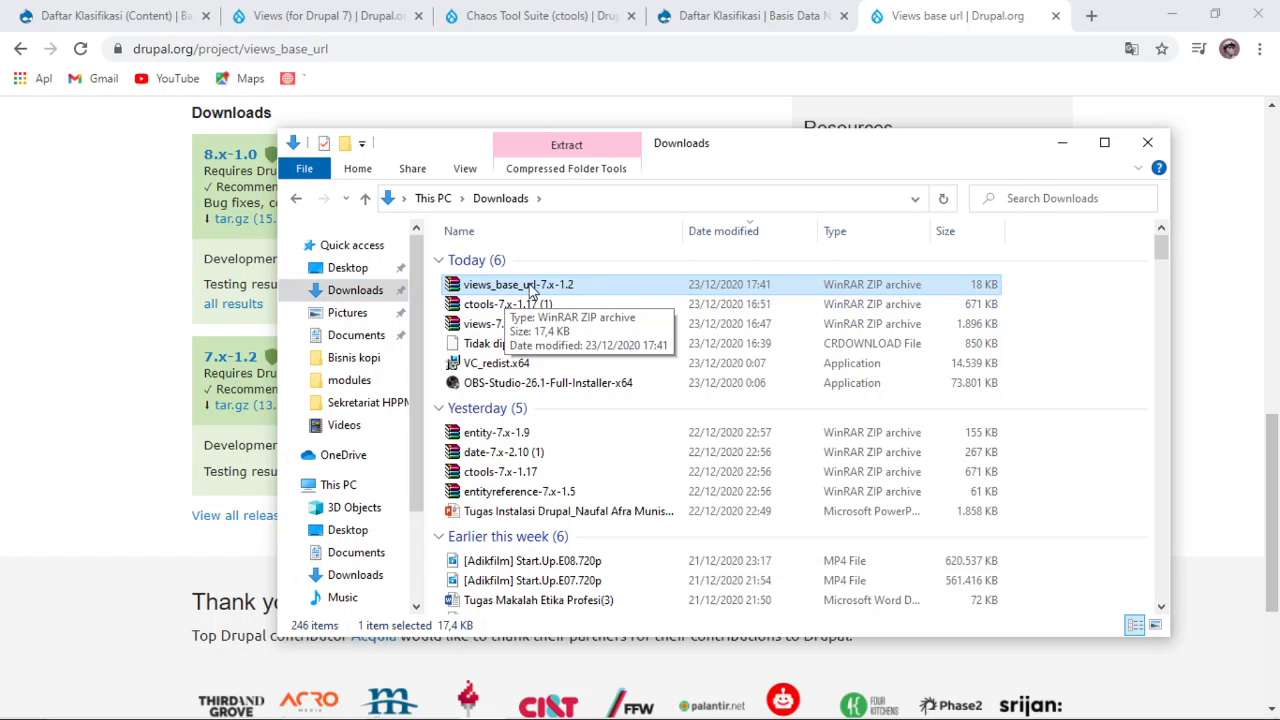
click(296, 198)
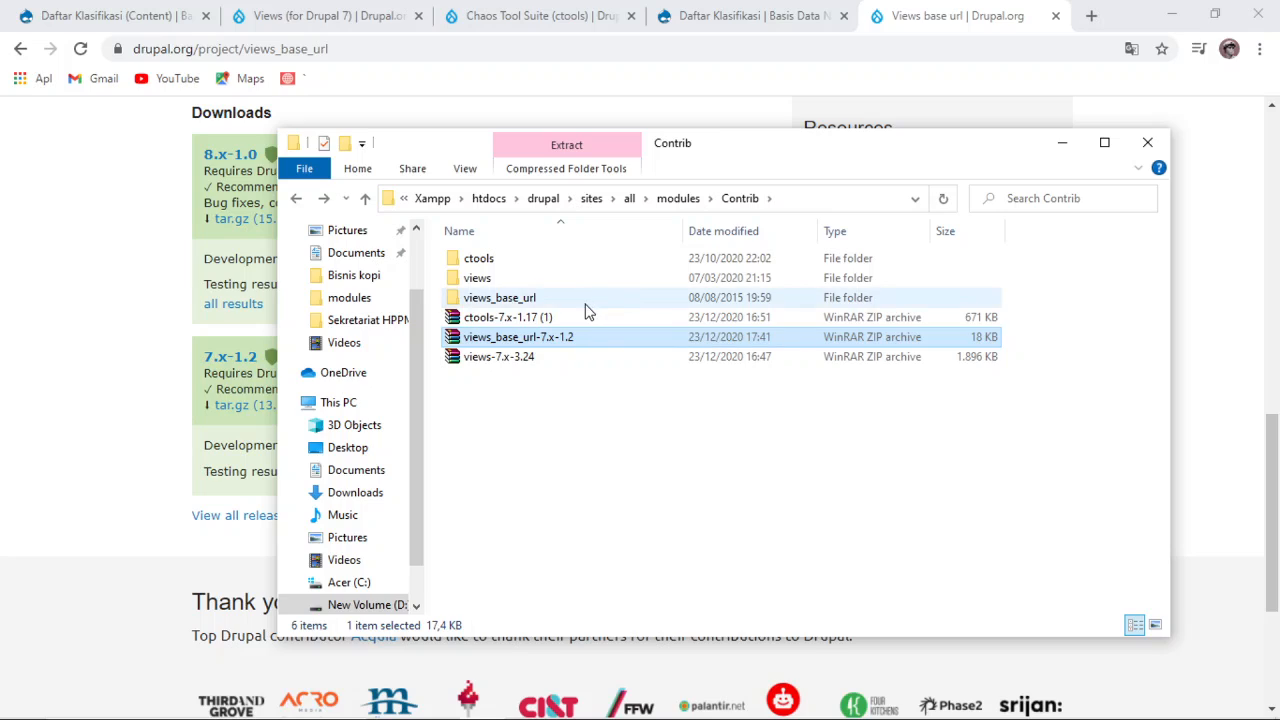
click(1060, 153)
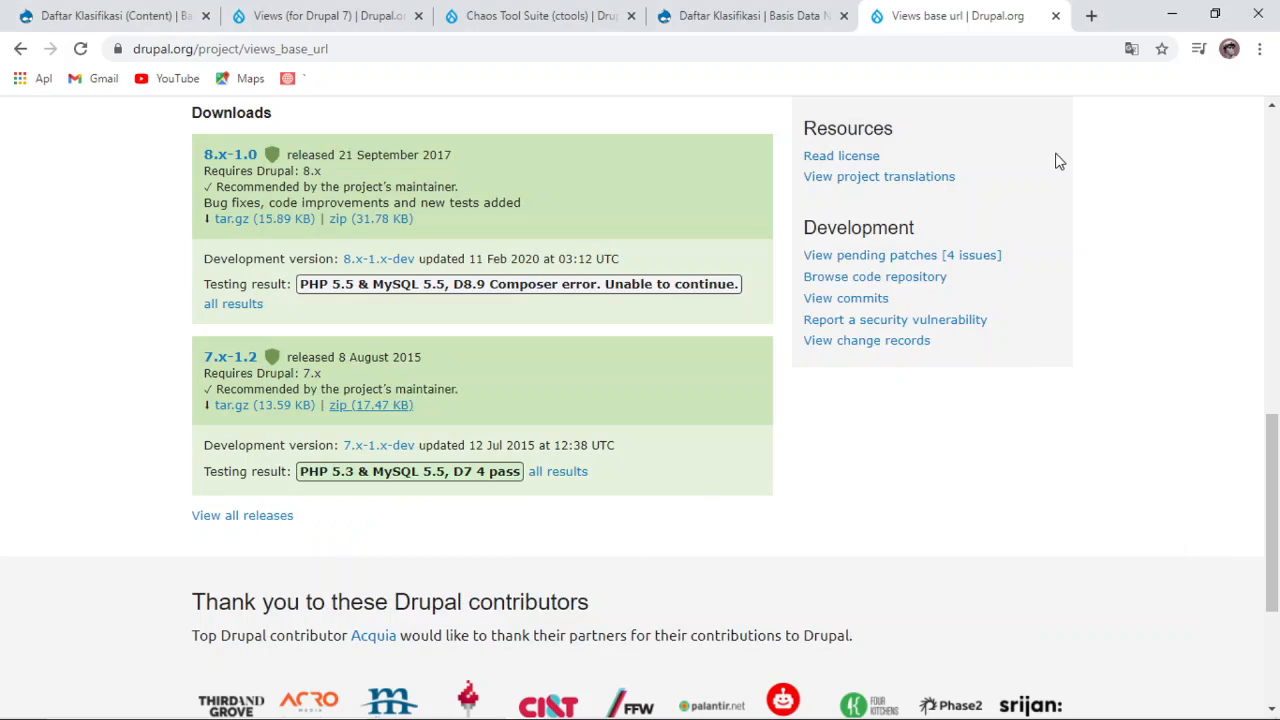
Step: Return to the Drupal site and check the module list for Views base url and the Views modules, then close the list
click(741, 12)
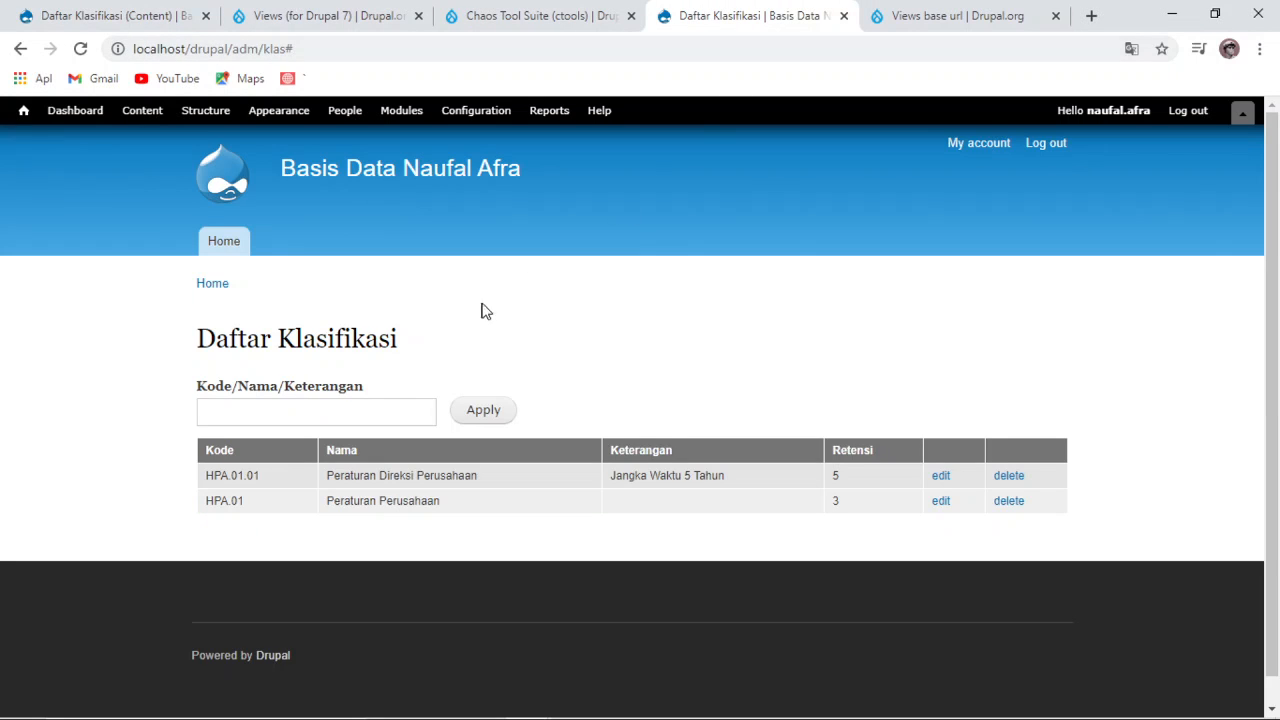
mouse_move(426, 339)
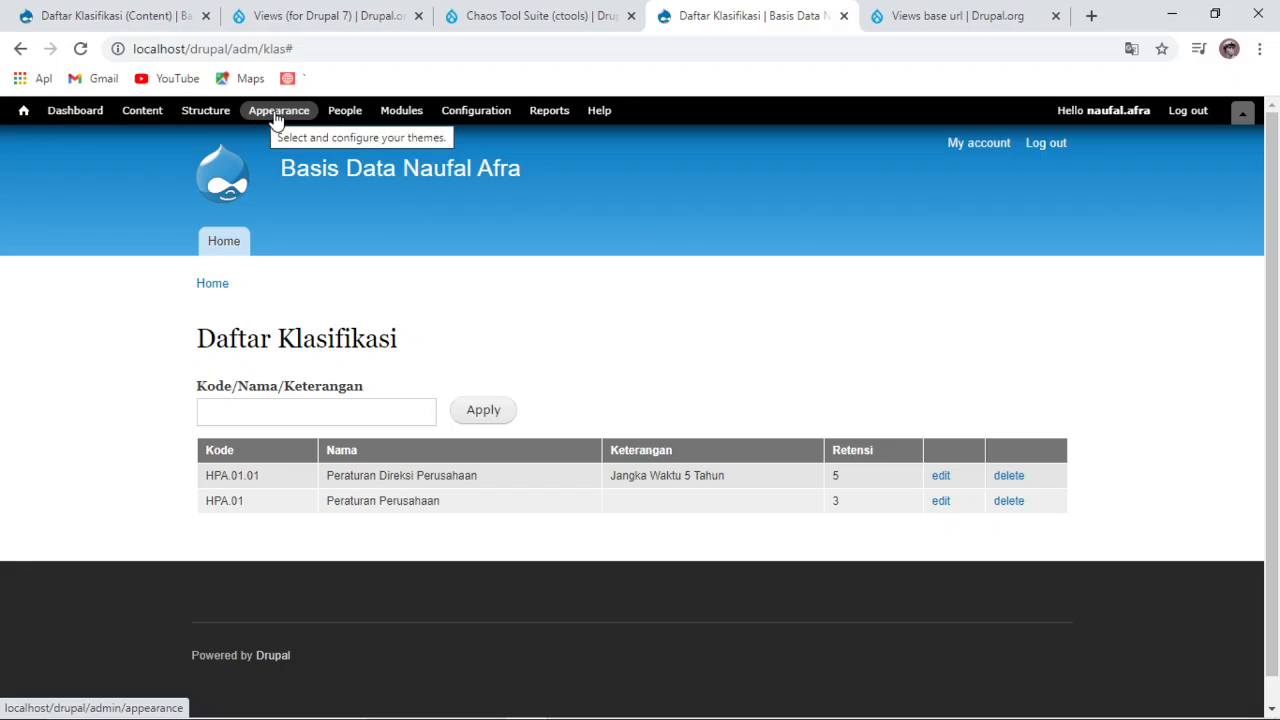
click(420, 118)
scroll(1137, 434, down, 4)
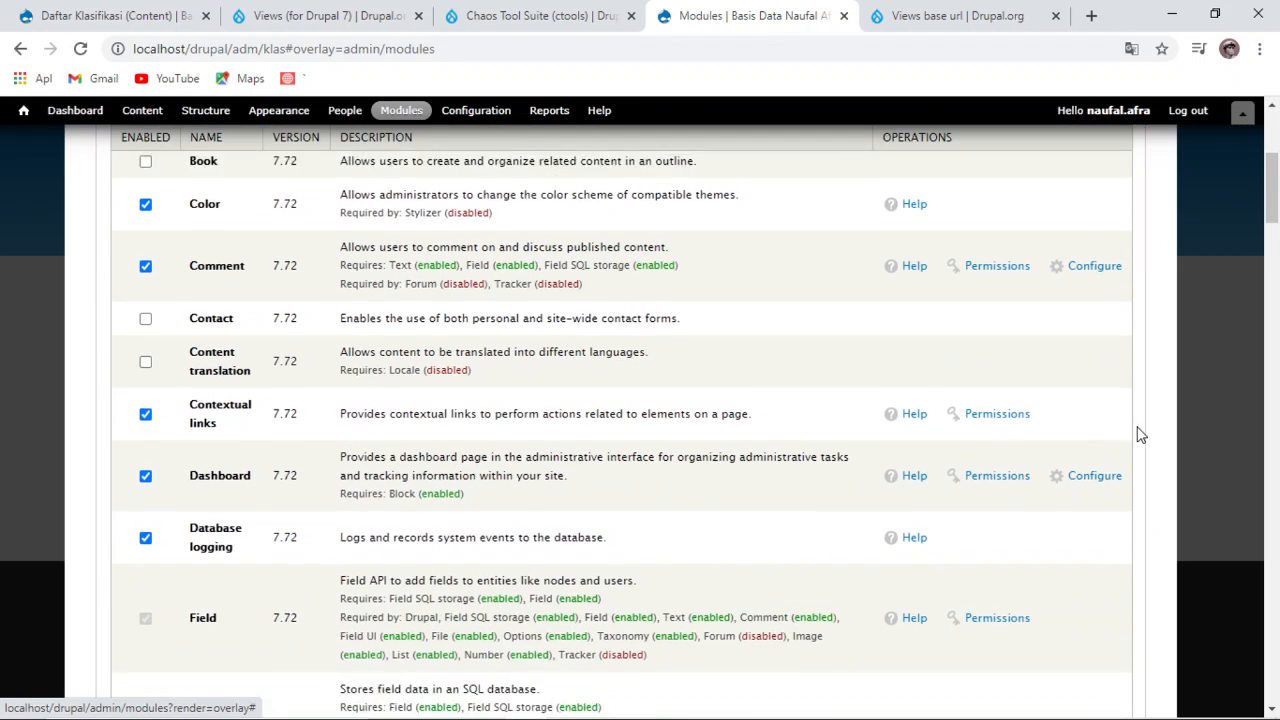
drag(1272, 220, 1268, 700)
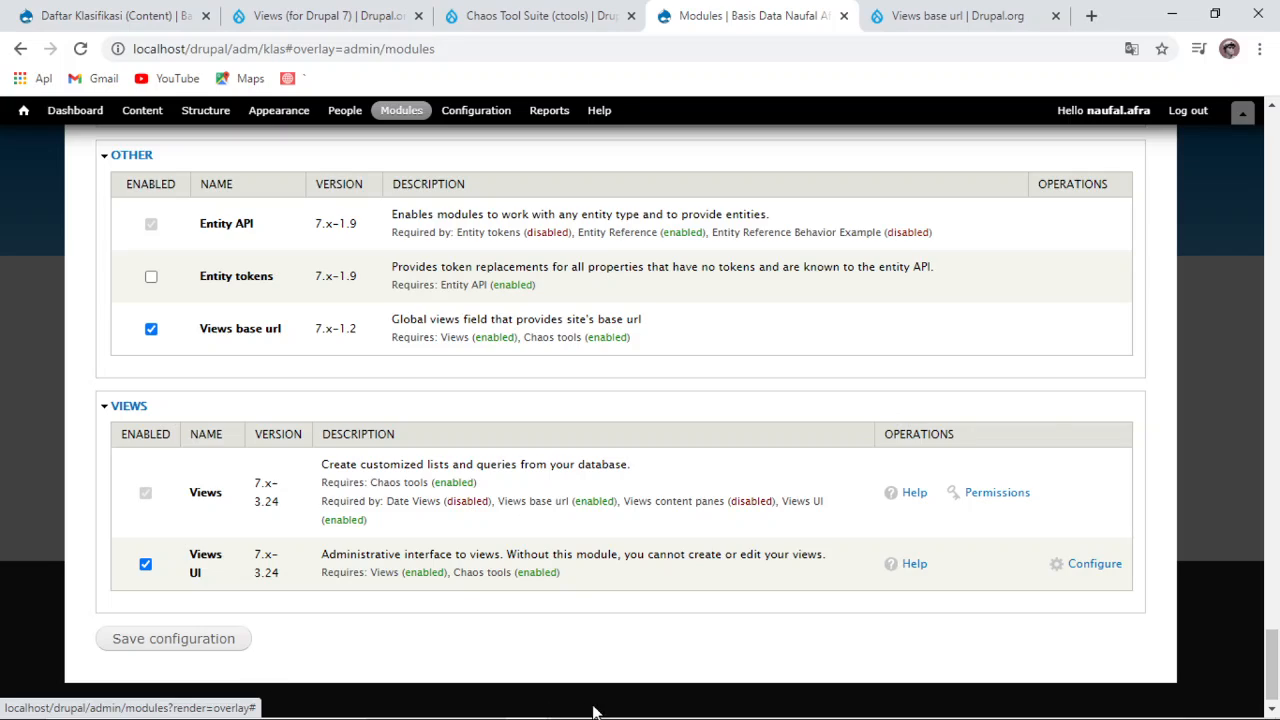
scroll(1160, 376, up, 5)
scroll(1160, 376, up, 20)
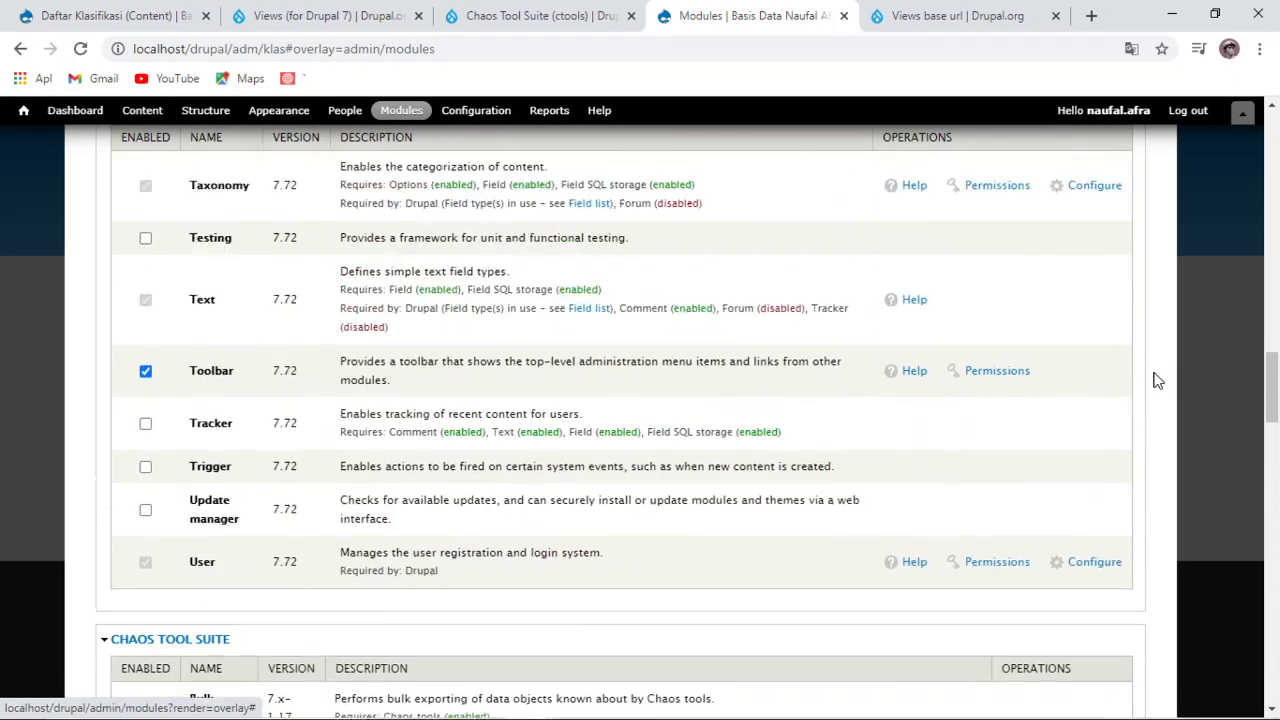
scroll(1156, 380, up, 3)
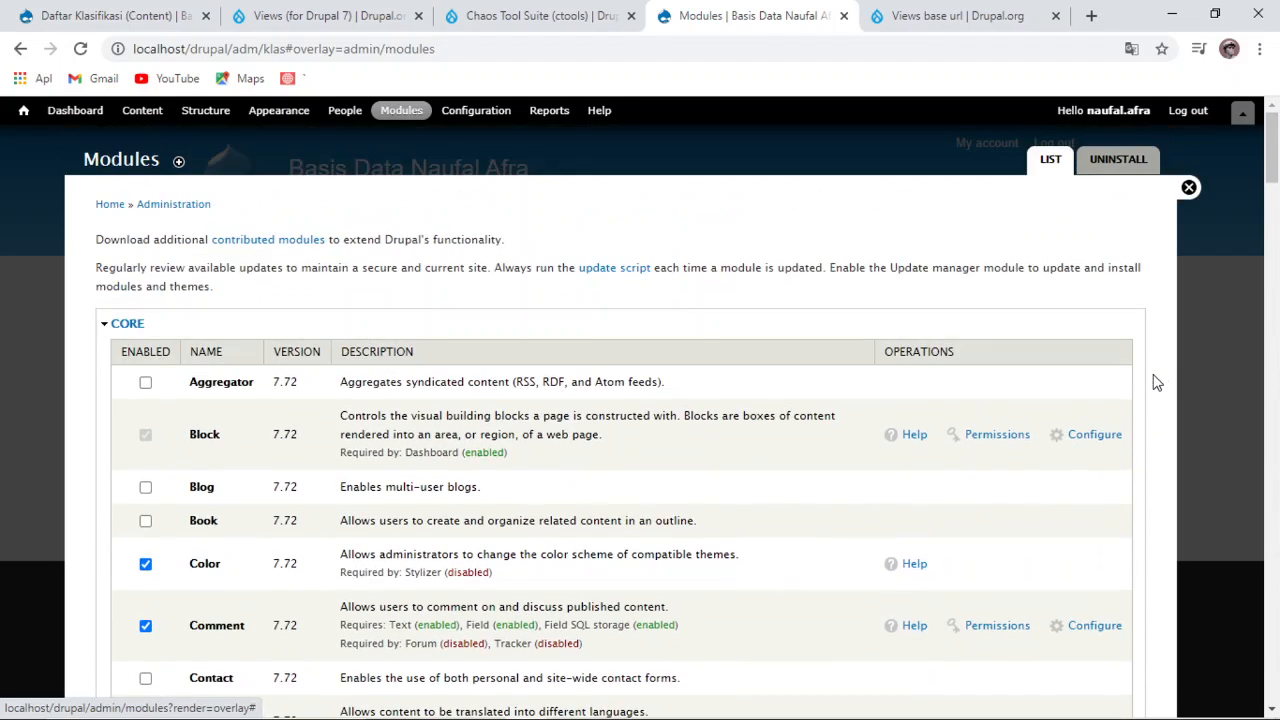
click(1191, 188)
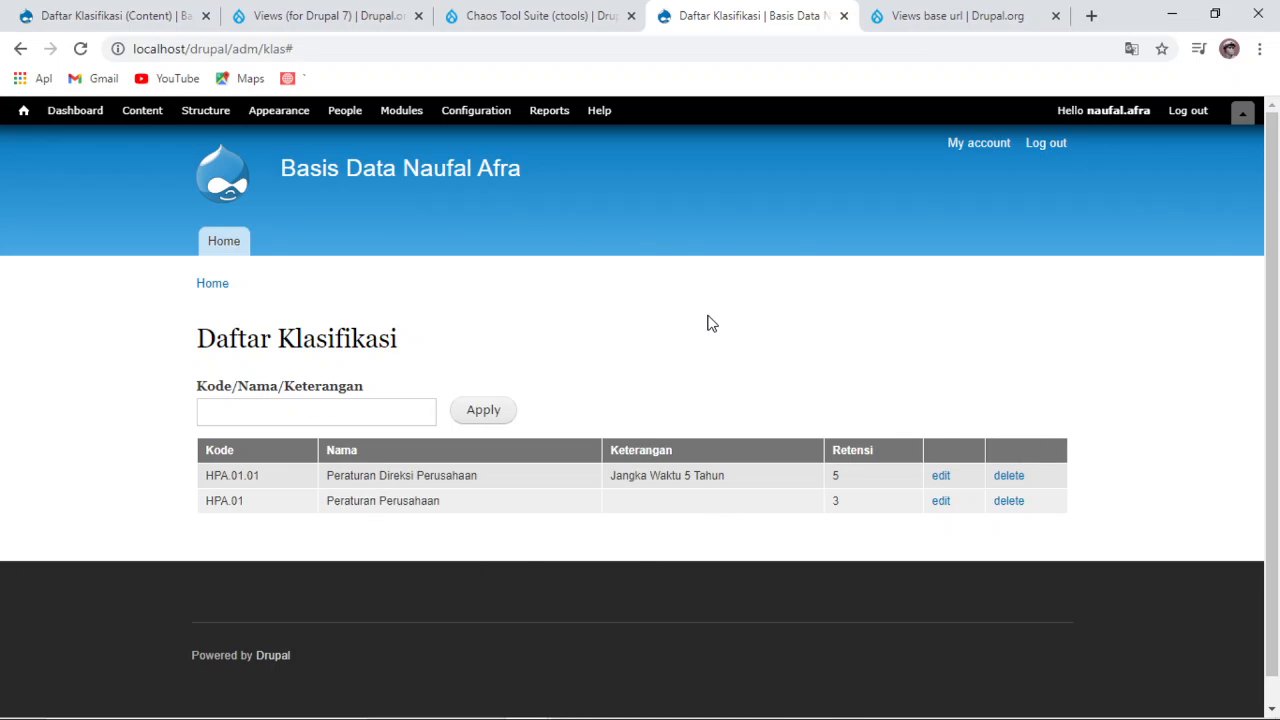
Step: Open the Daftar Klasifikasi view for editing and filter the list of fields to add to the Global group
click(1060, 336)
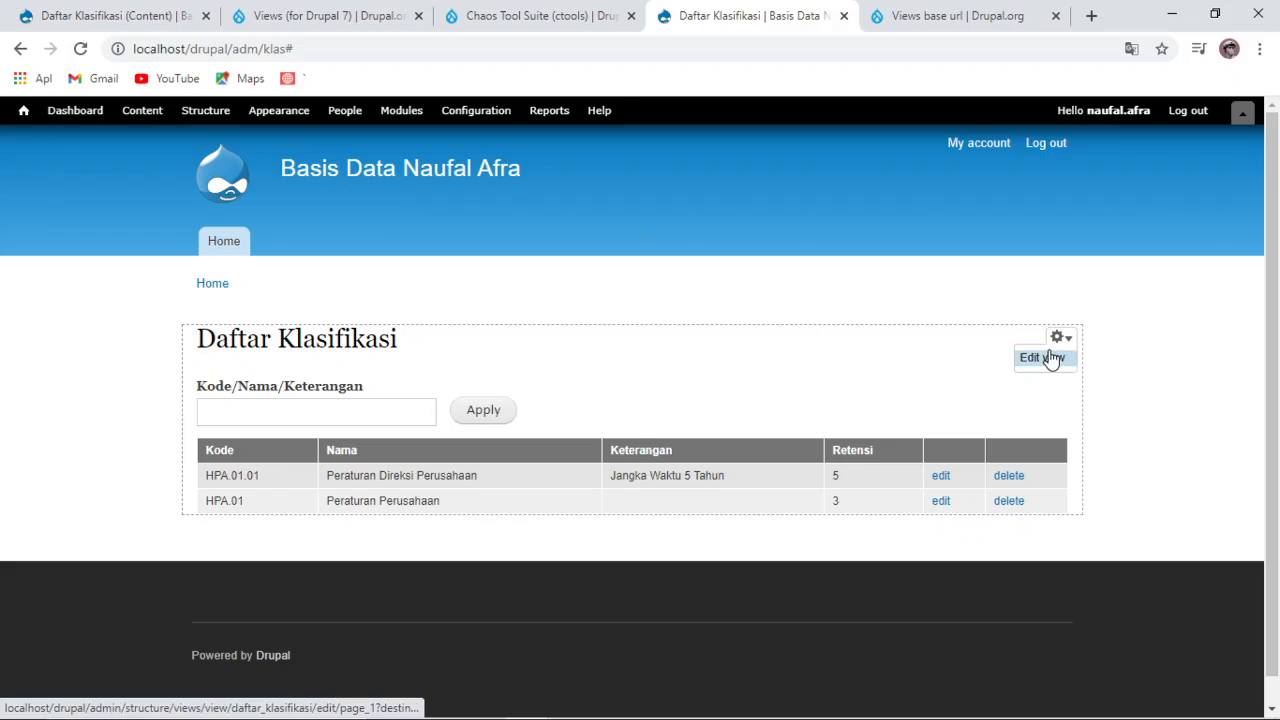
click(1049, 360)
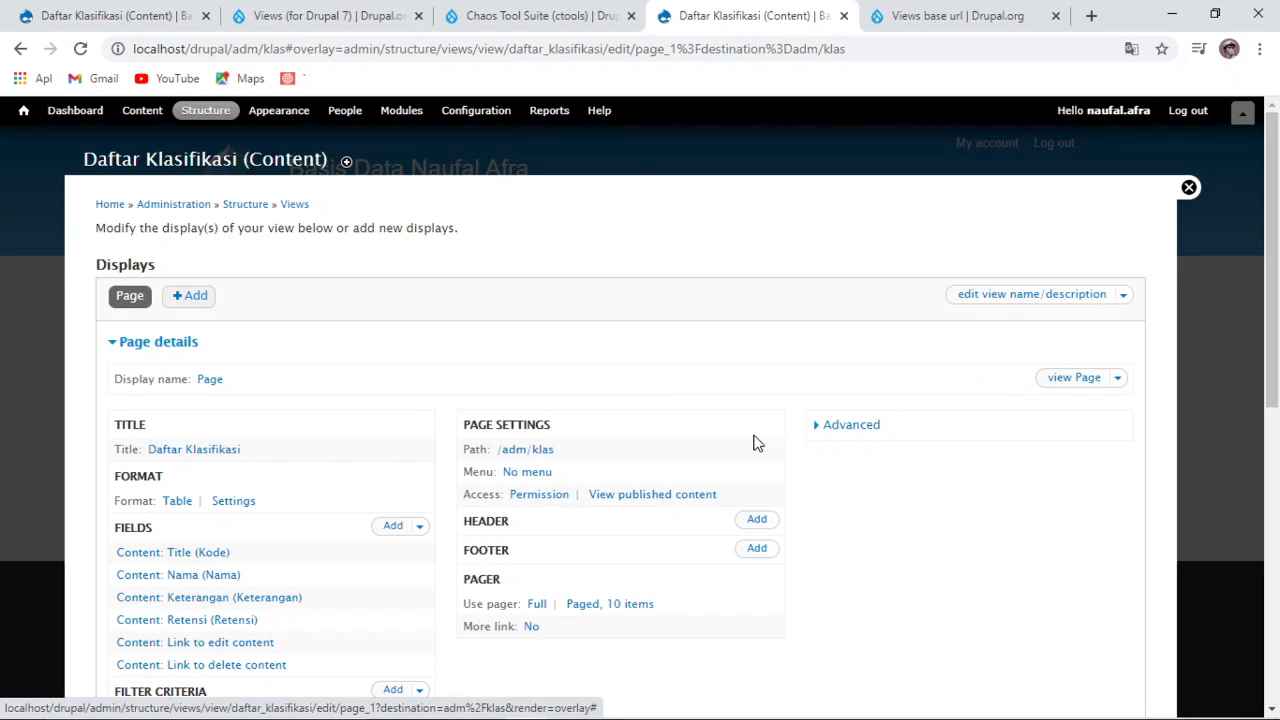
scroll(618, 493, down, 2)
click(386, 344)
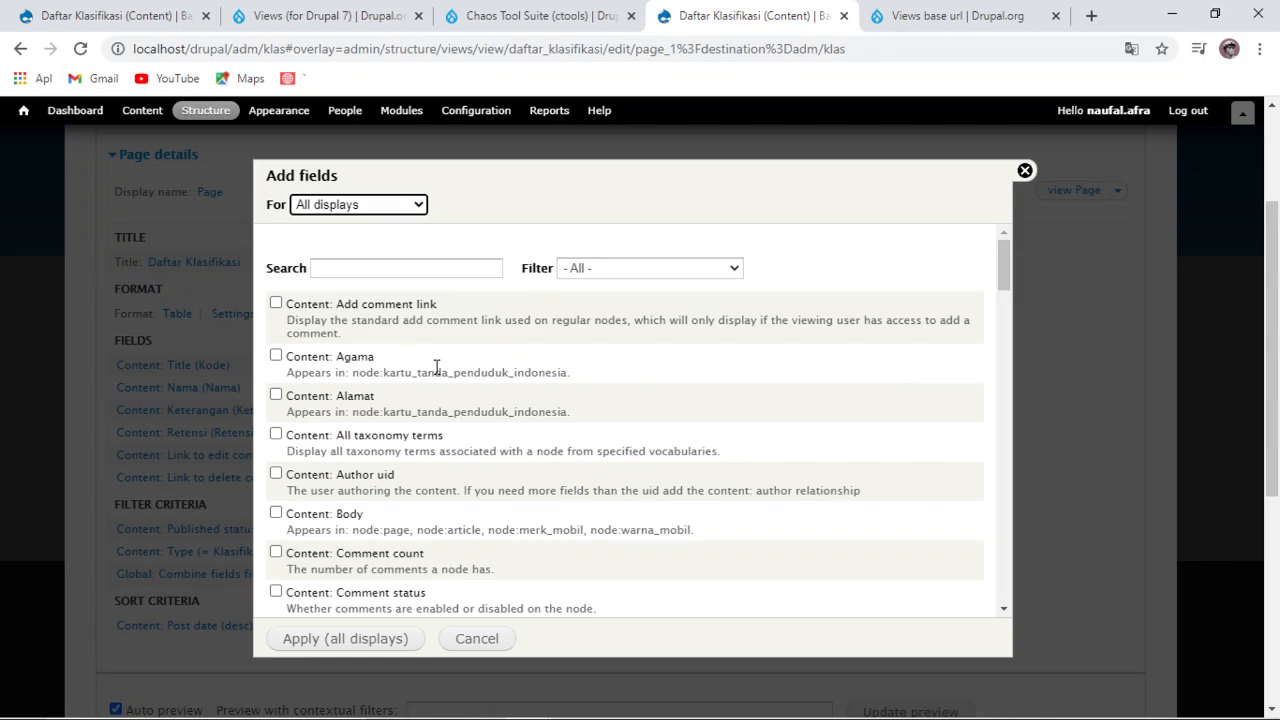
click(320, 270)
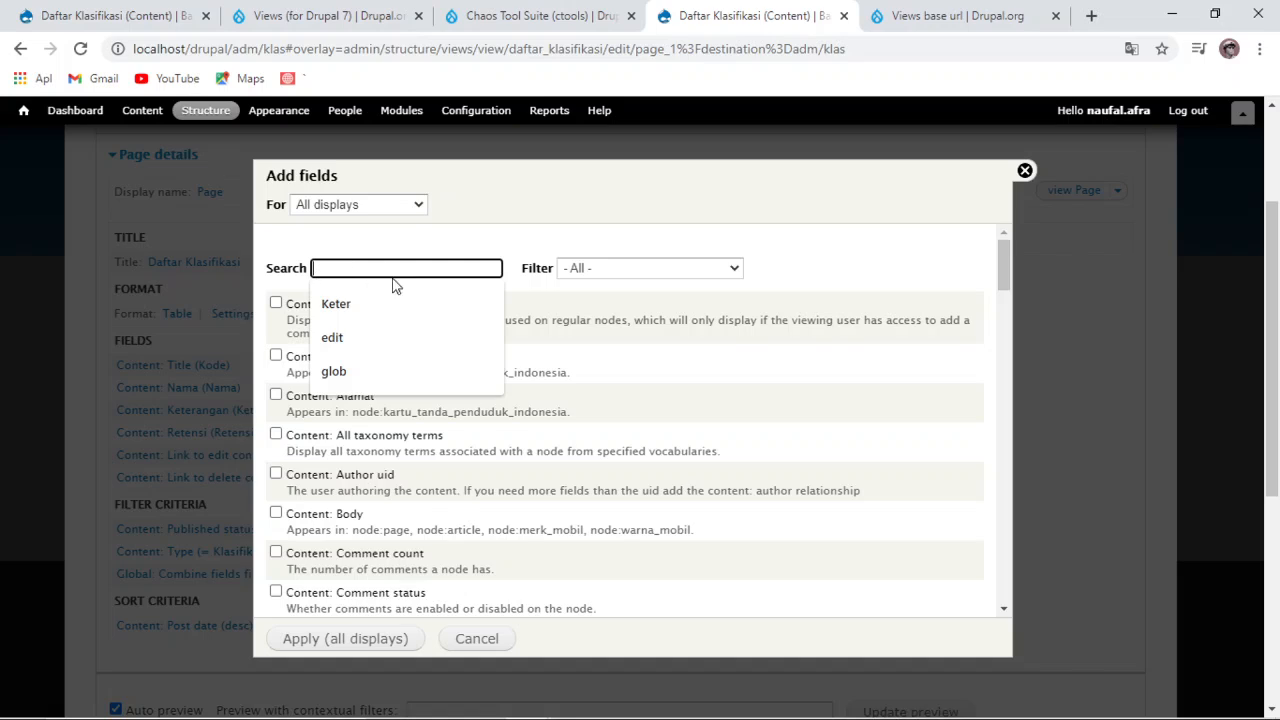
click(590, 269)
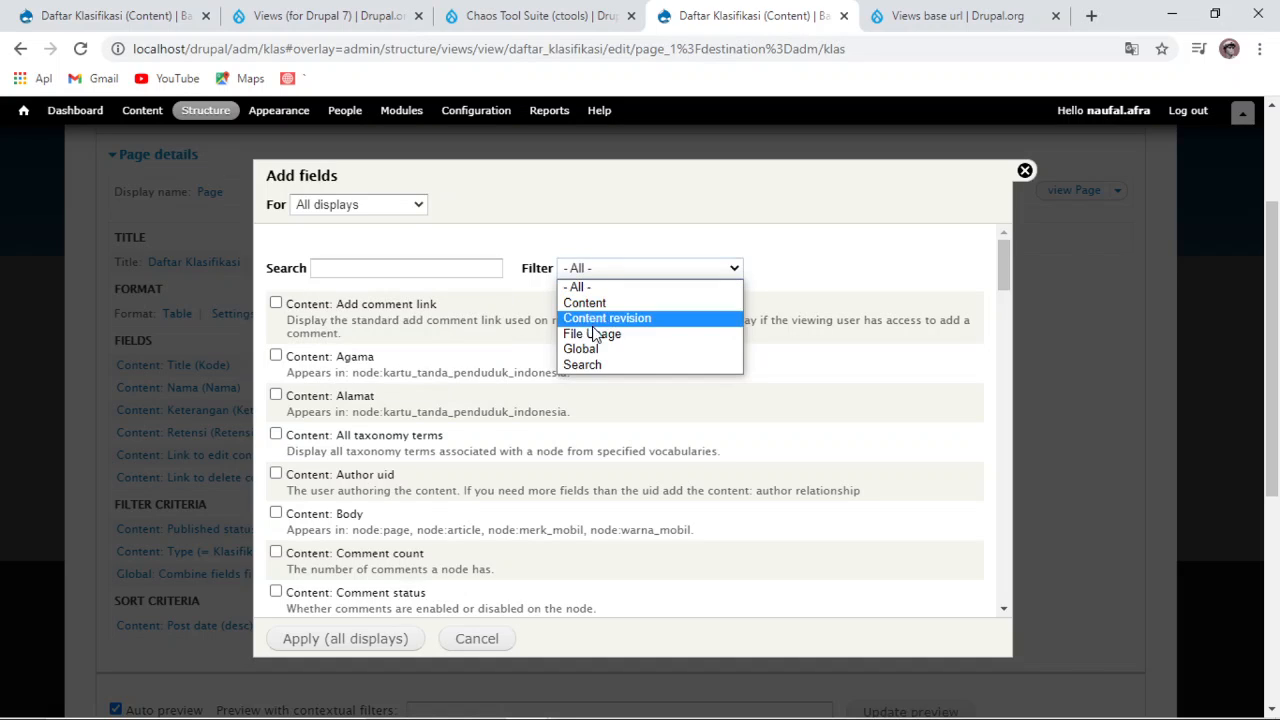
click(600, 347)
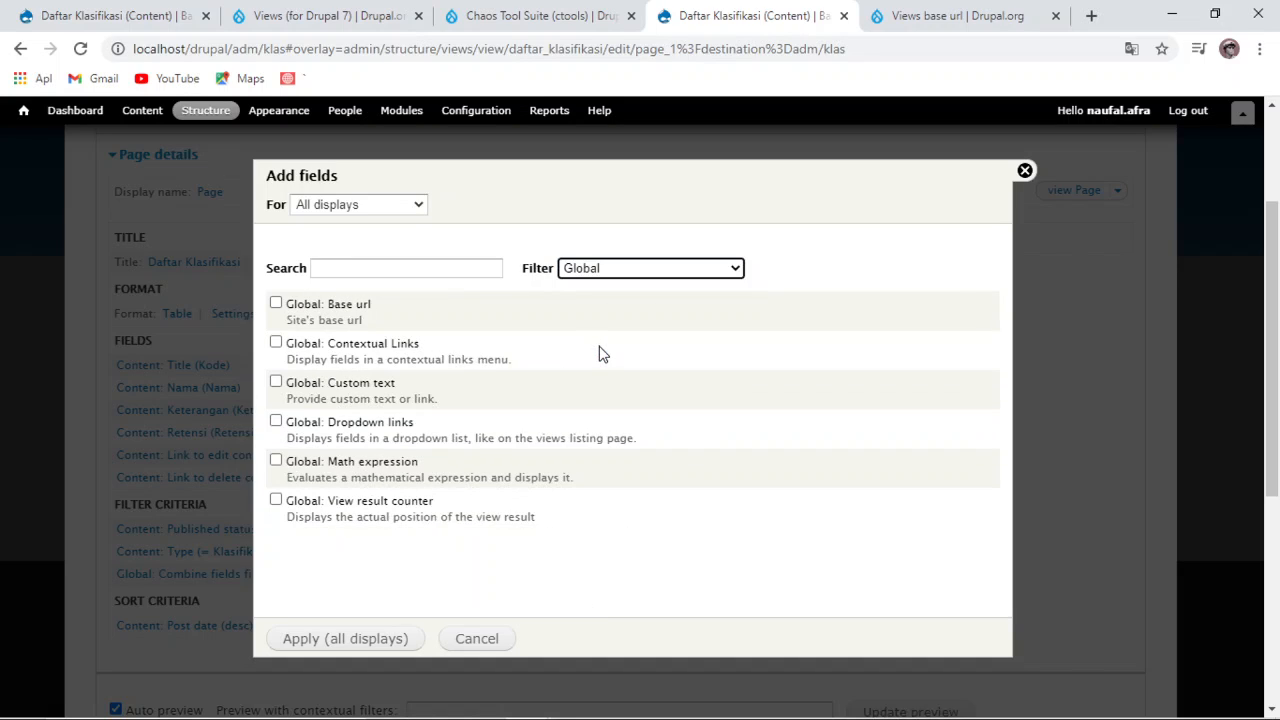
Step: Add the Global: Base url field to all displays without a label and excluded from display
click(276, 304)
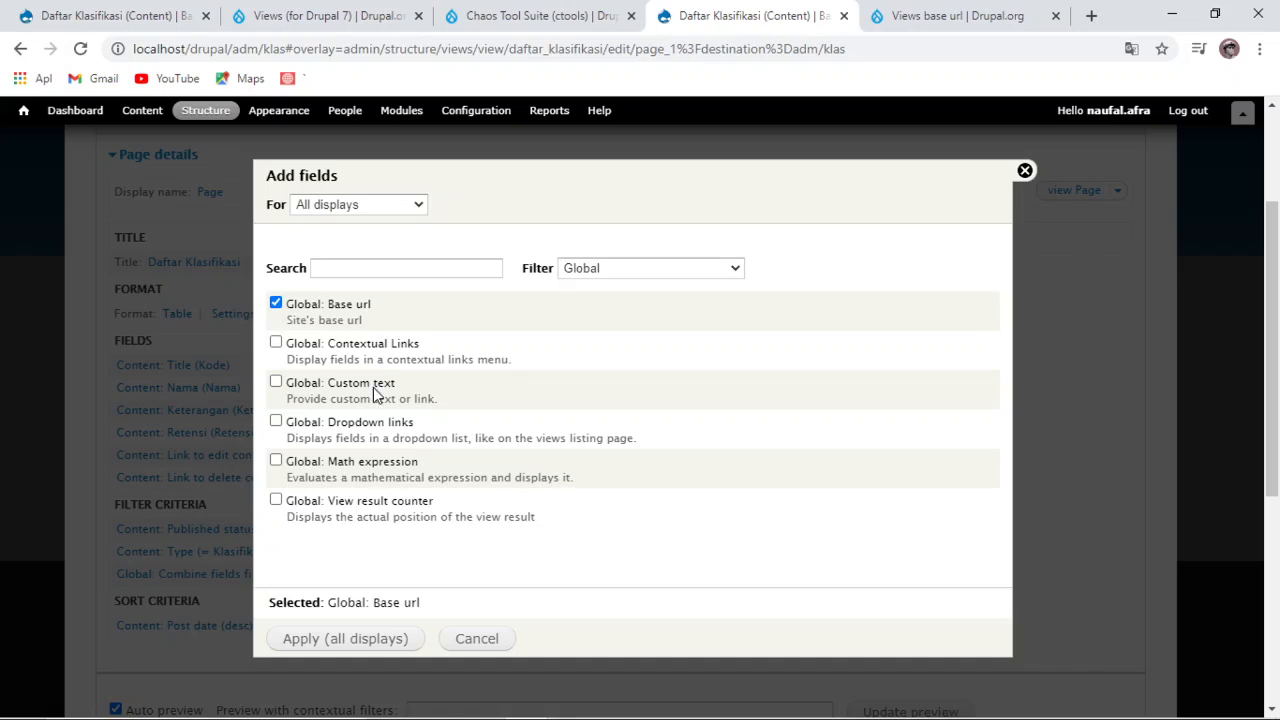
click(370, 639)
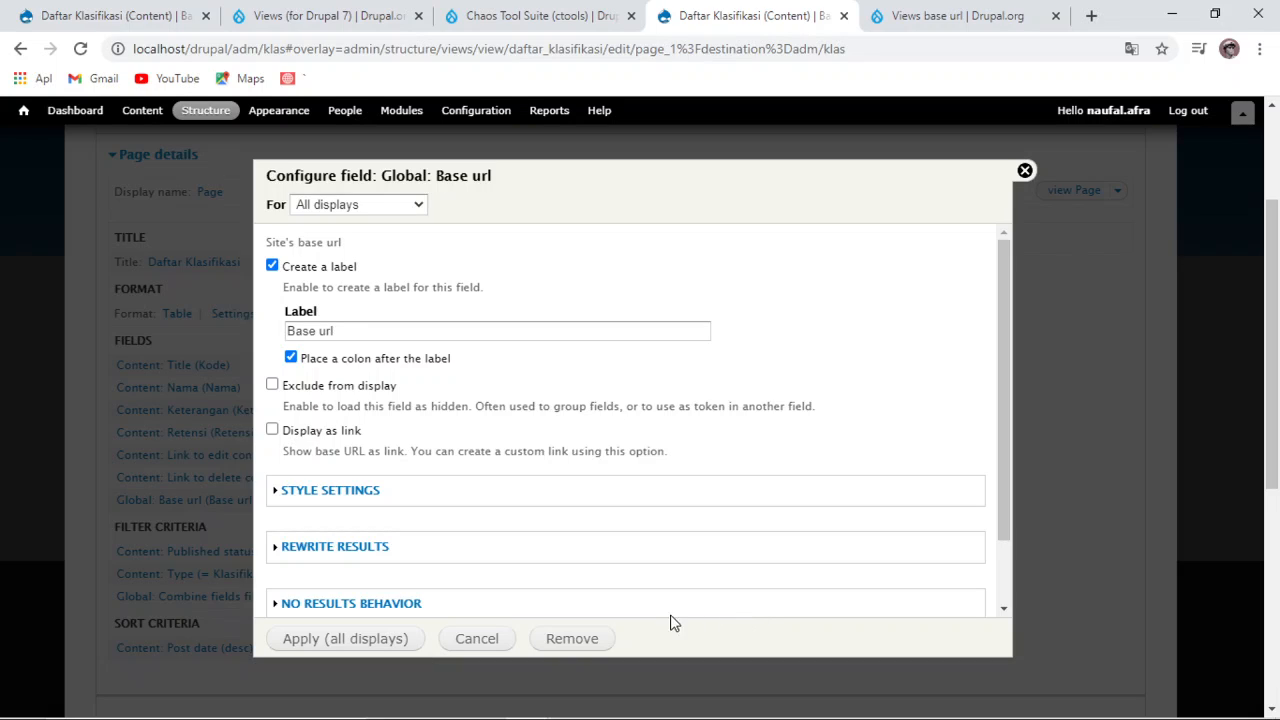
click(272, 266)
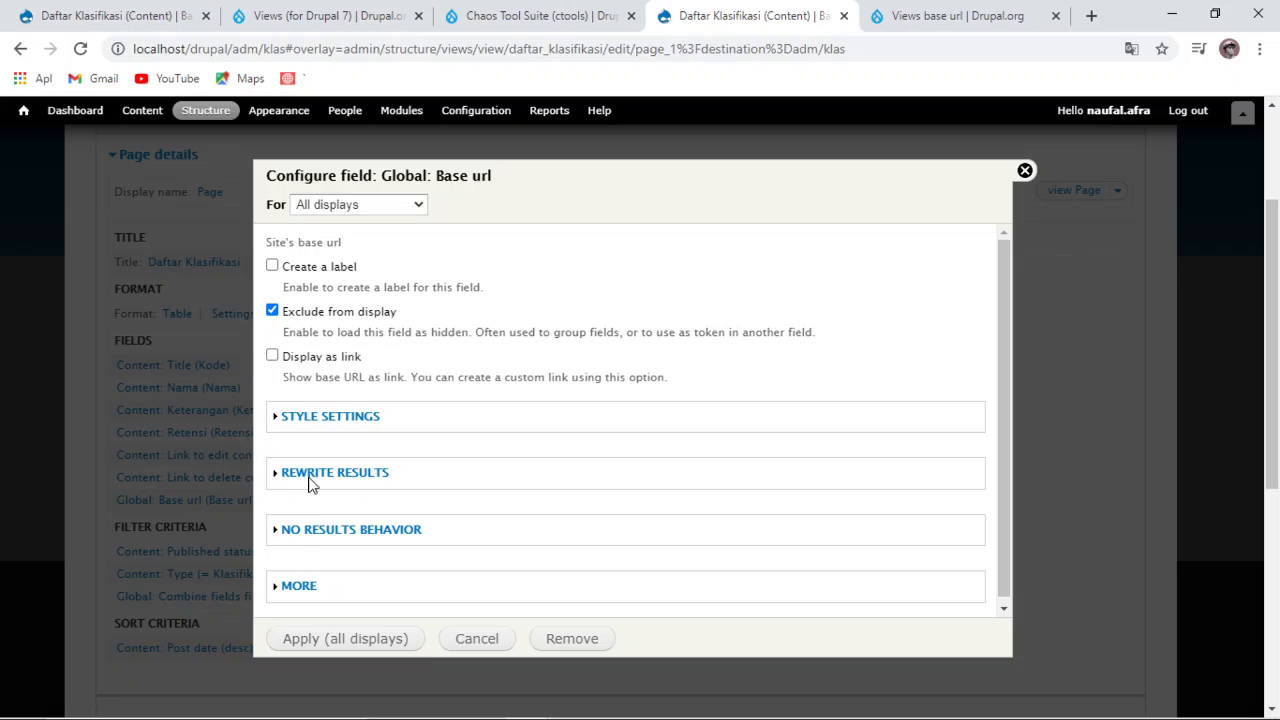
click(364, 648)
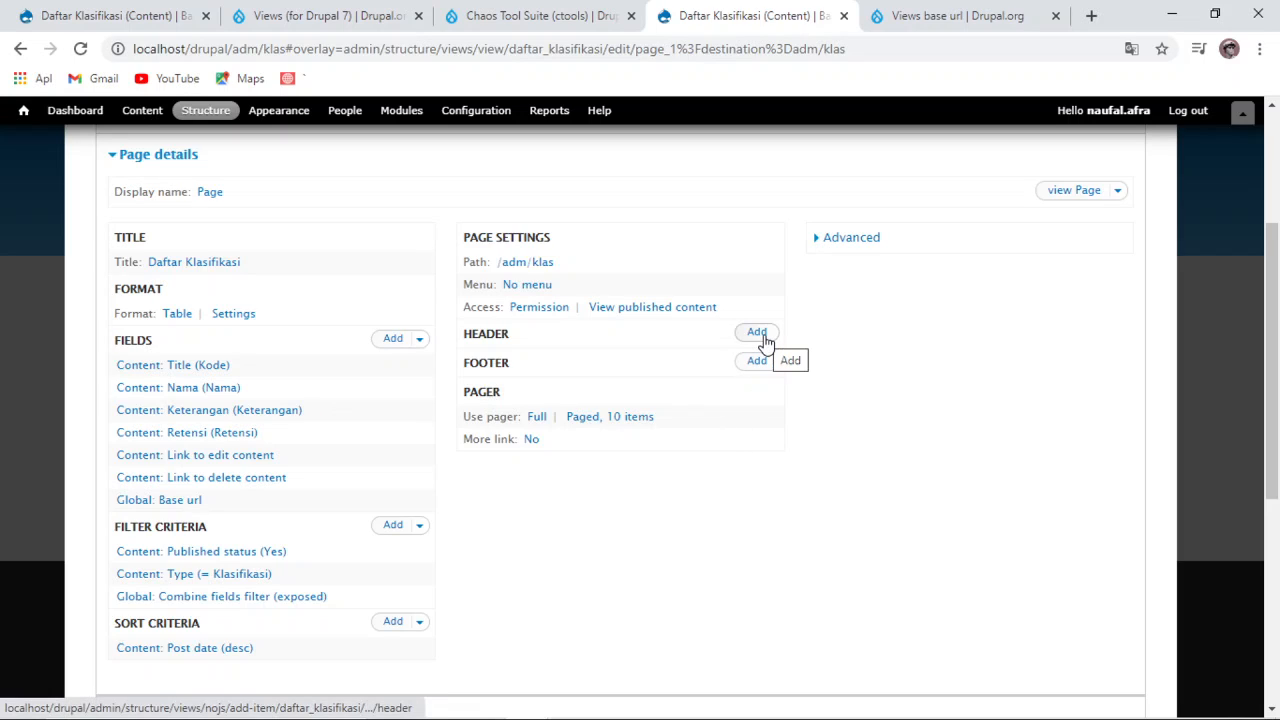
Step: Add a Global: Text area header to all displays and set its text format to Full HTML
click(763, 338)
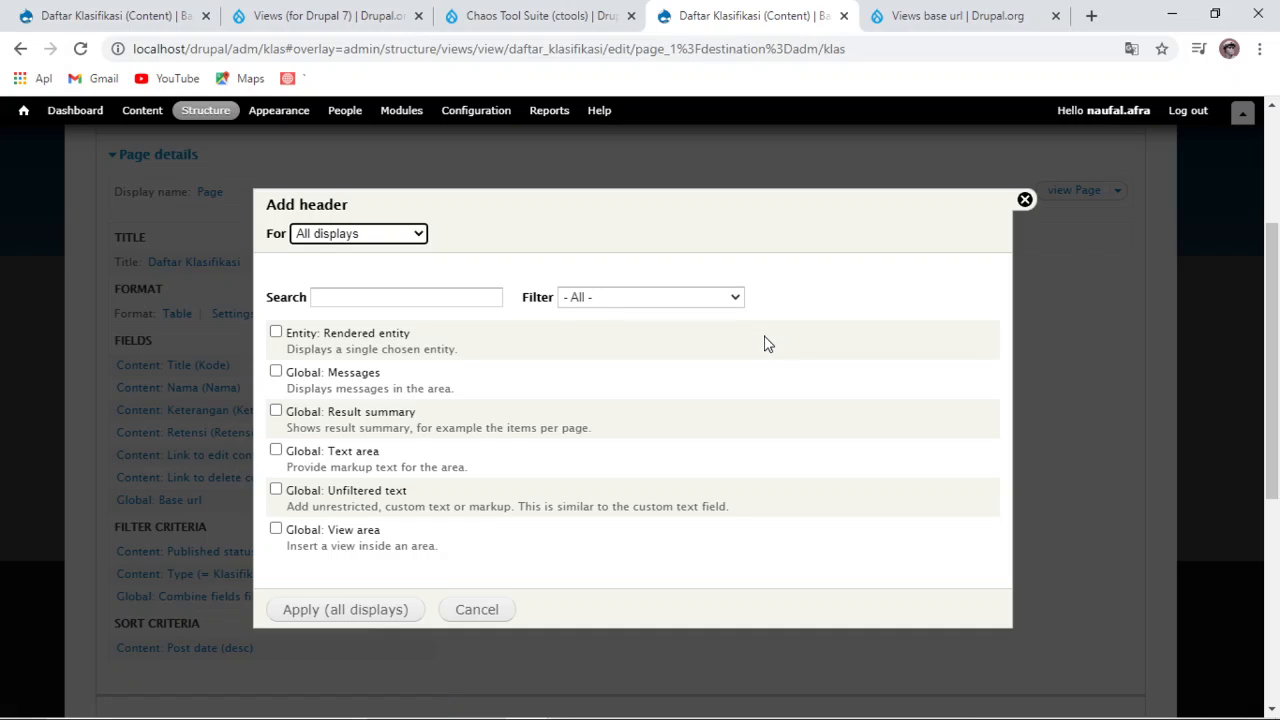
click(276, 450)
click(386, 626)
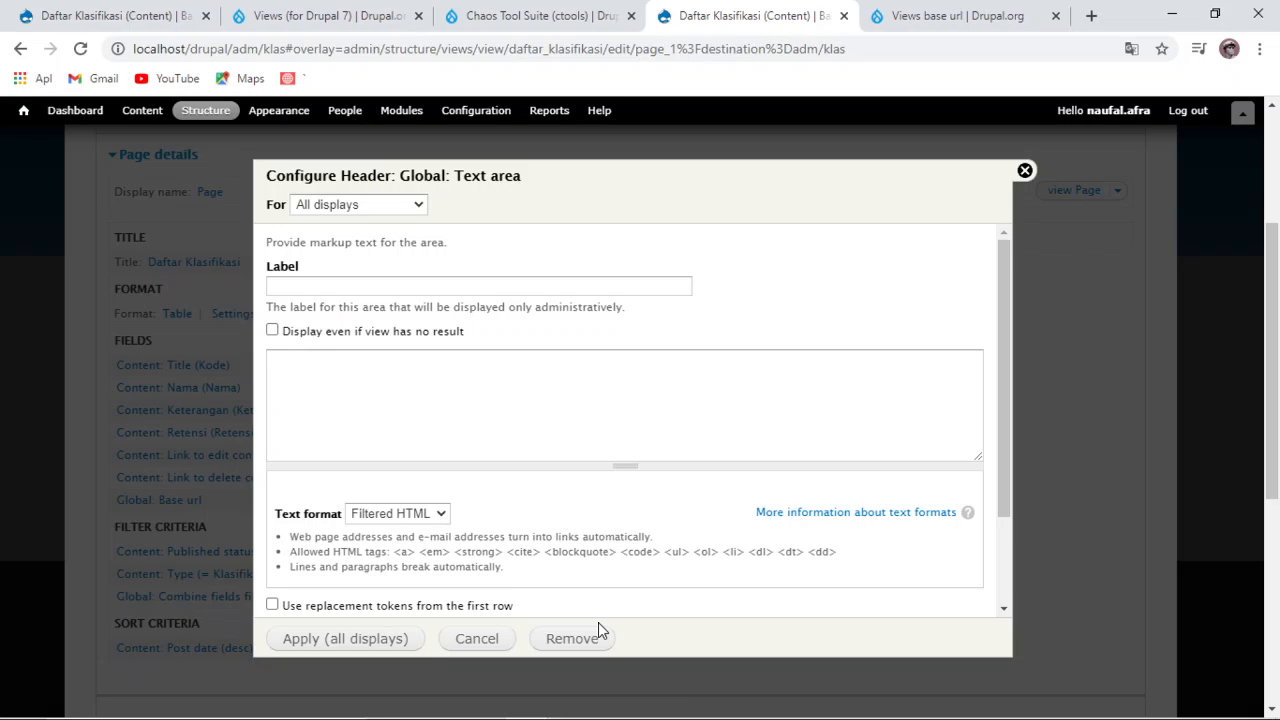
click(435, 520)
click(420, 549)
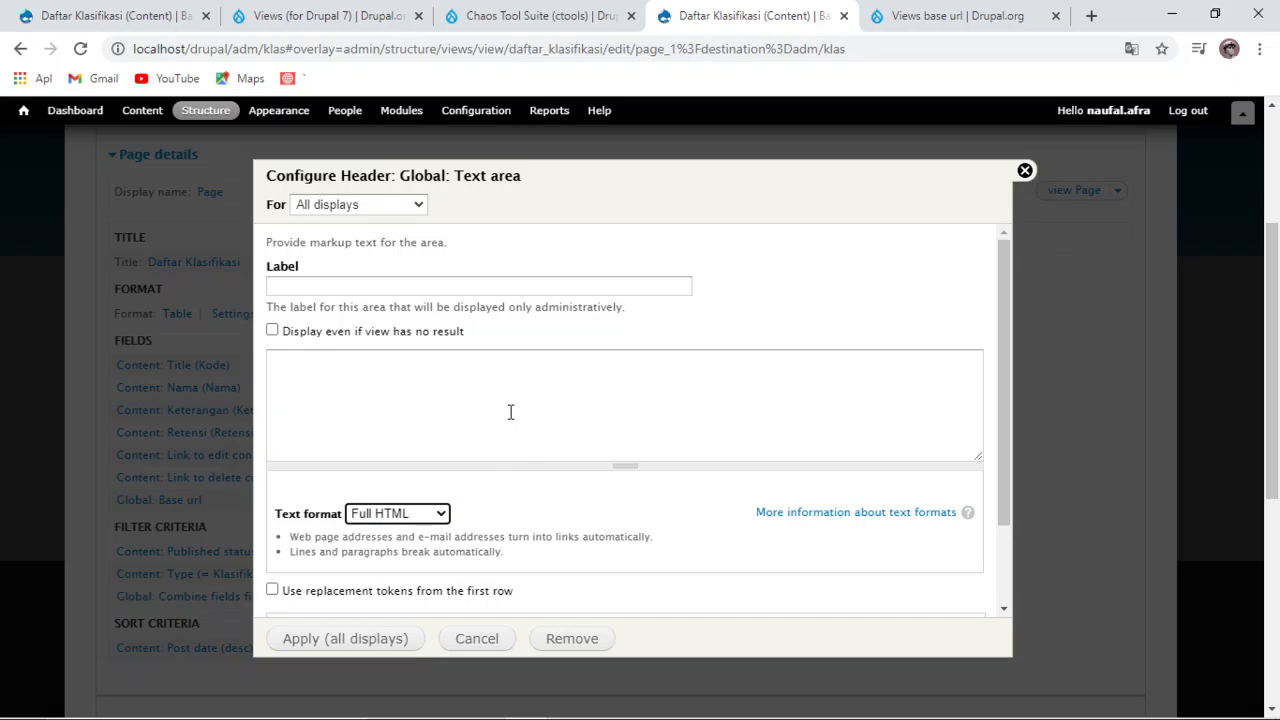
click(362, 398)
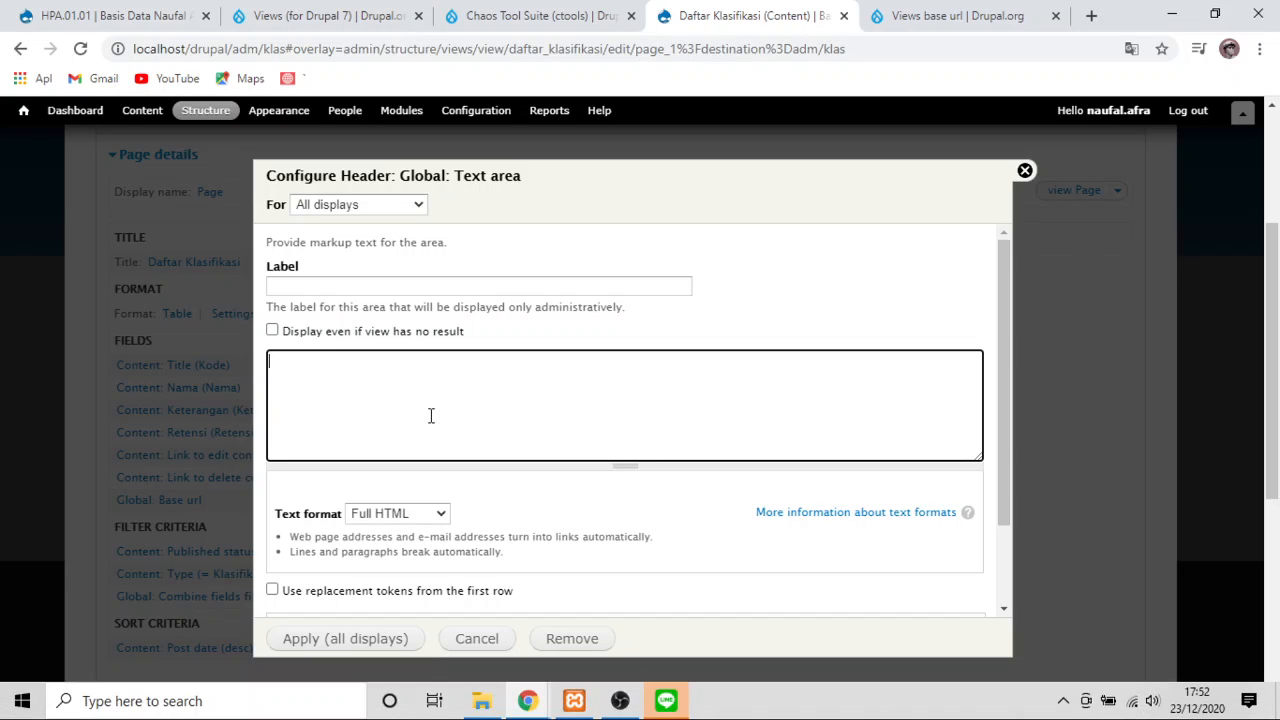
Step: In the other Drupal browser tab, open the form for adding Klasifikasi content and copy node/add/klasifikasi from its address
click(113, 18)
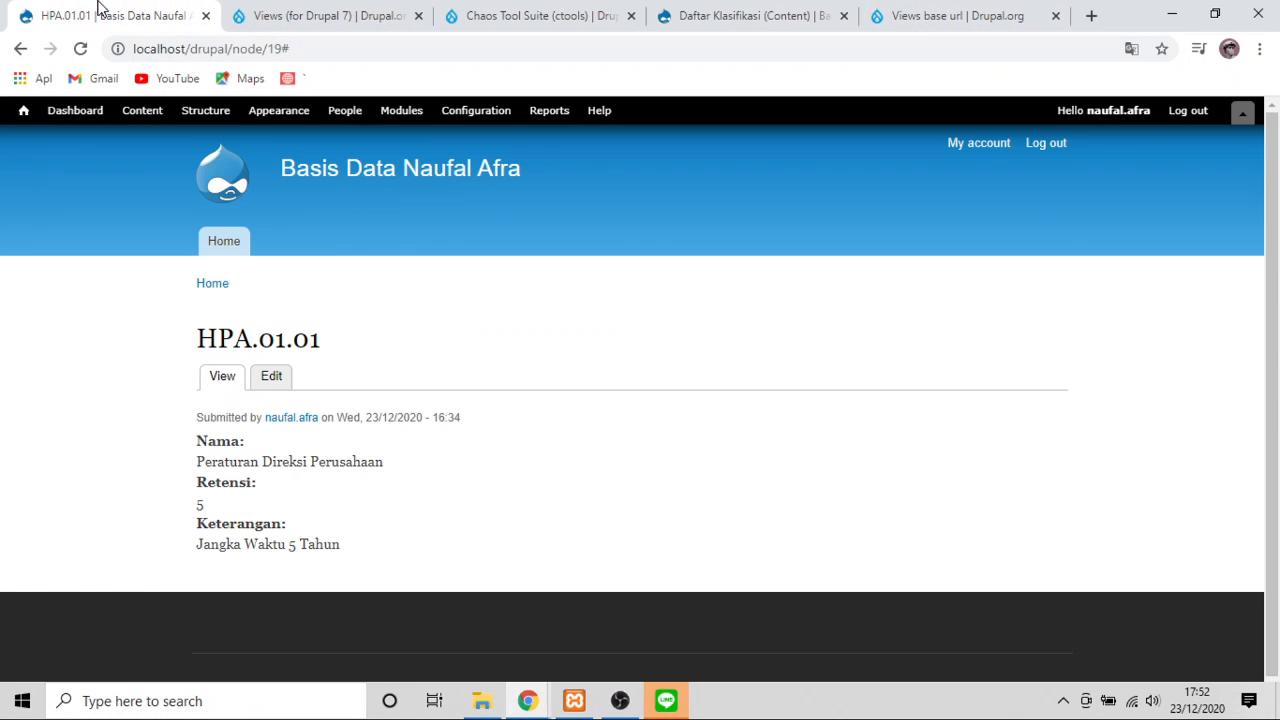
click(143, 111)
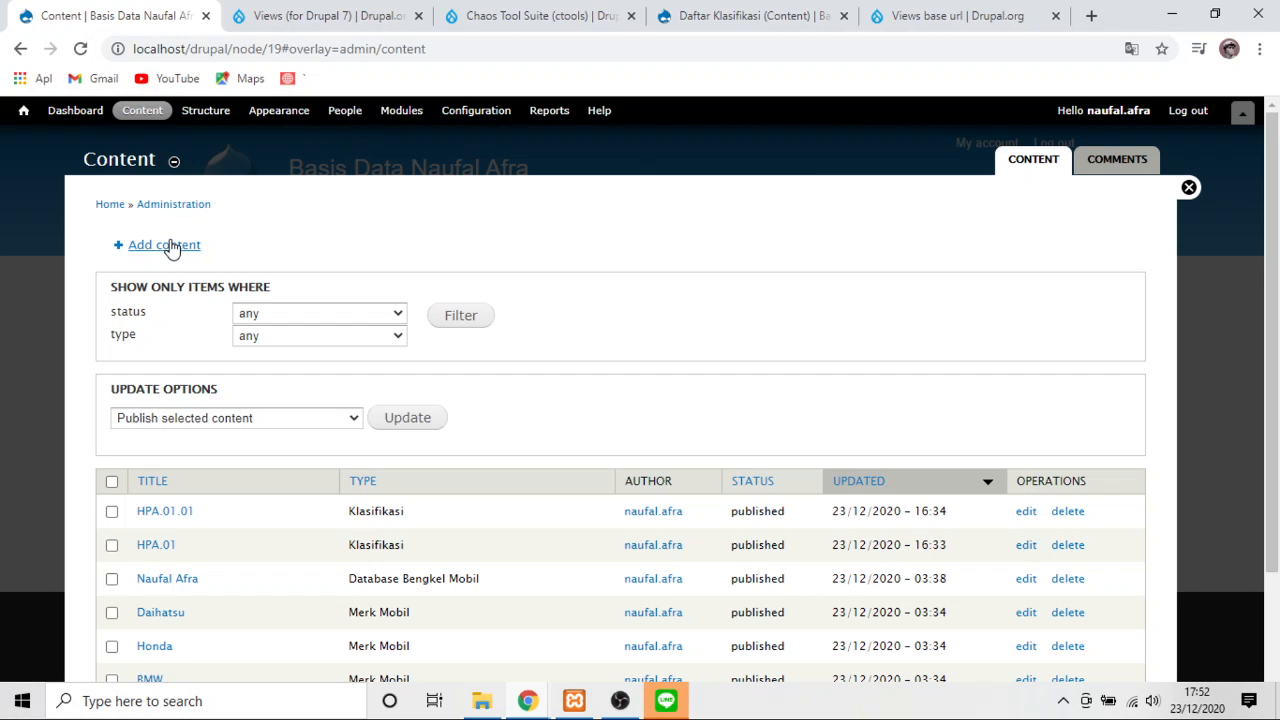
click(169, 244)
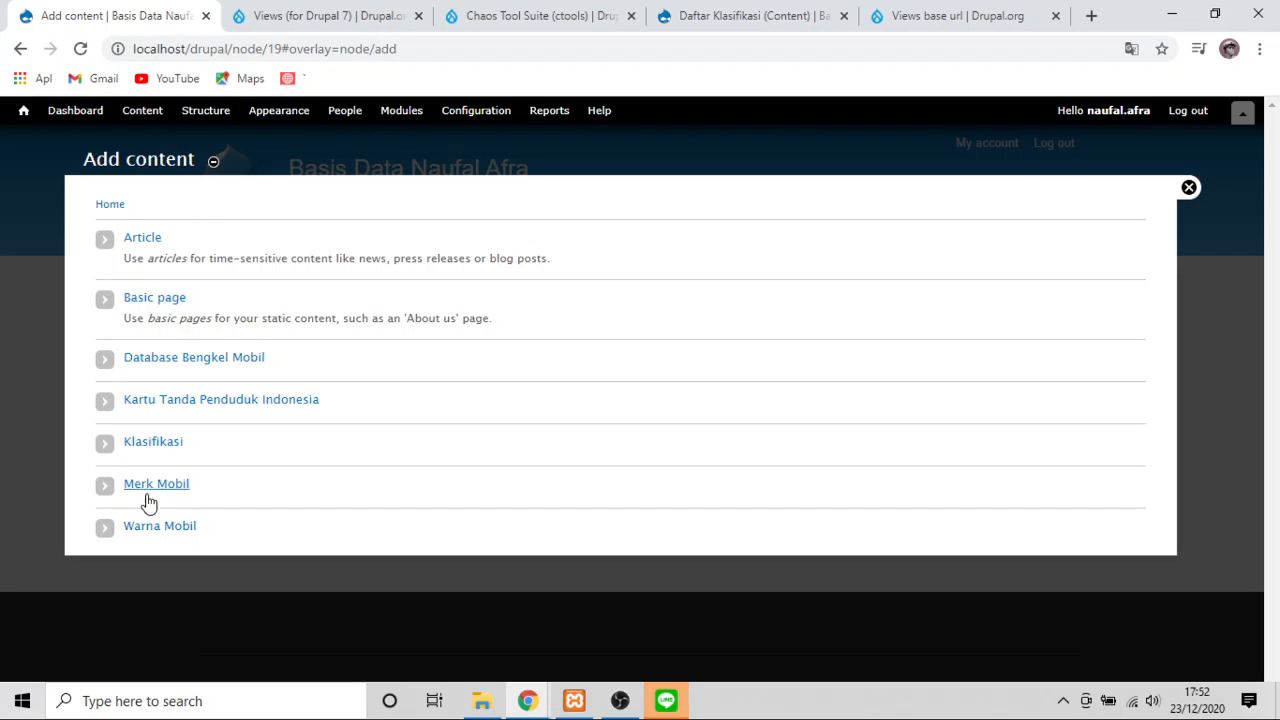
click(155, 443)
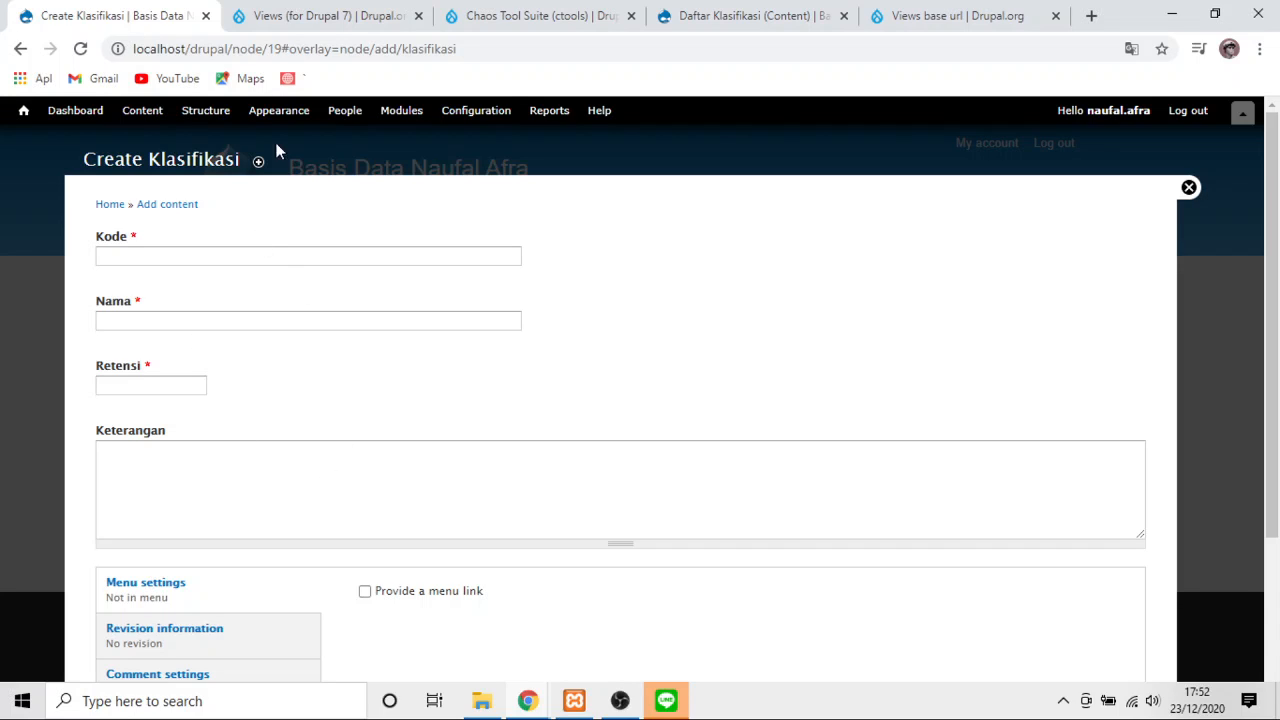
drag(339, 49, 463, 45)
right_click(430, 52)
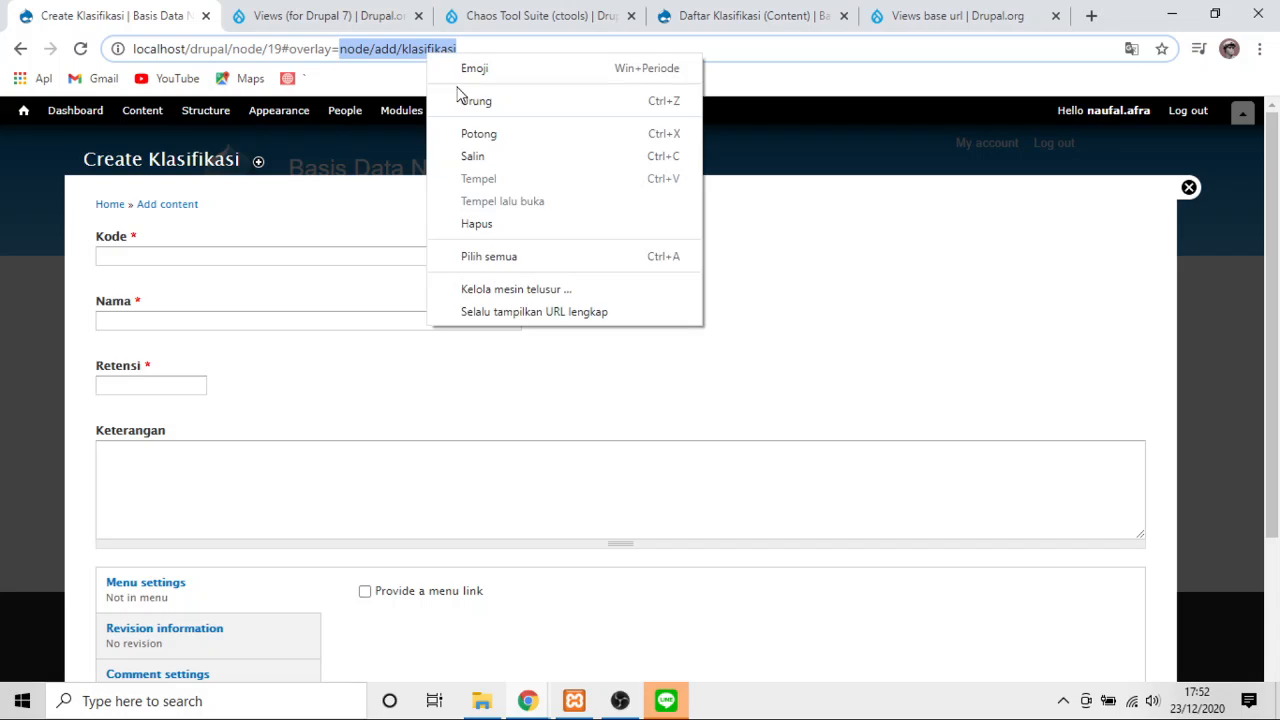
click(480, 160)
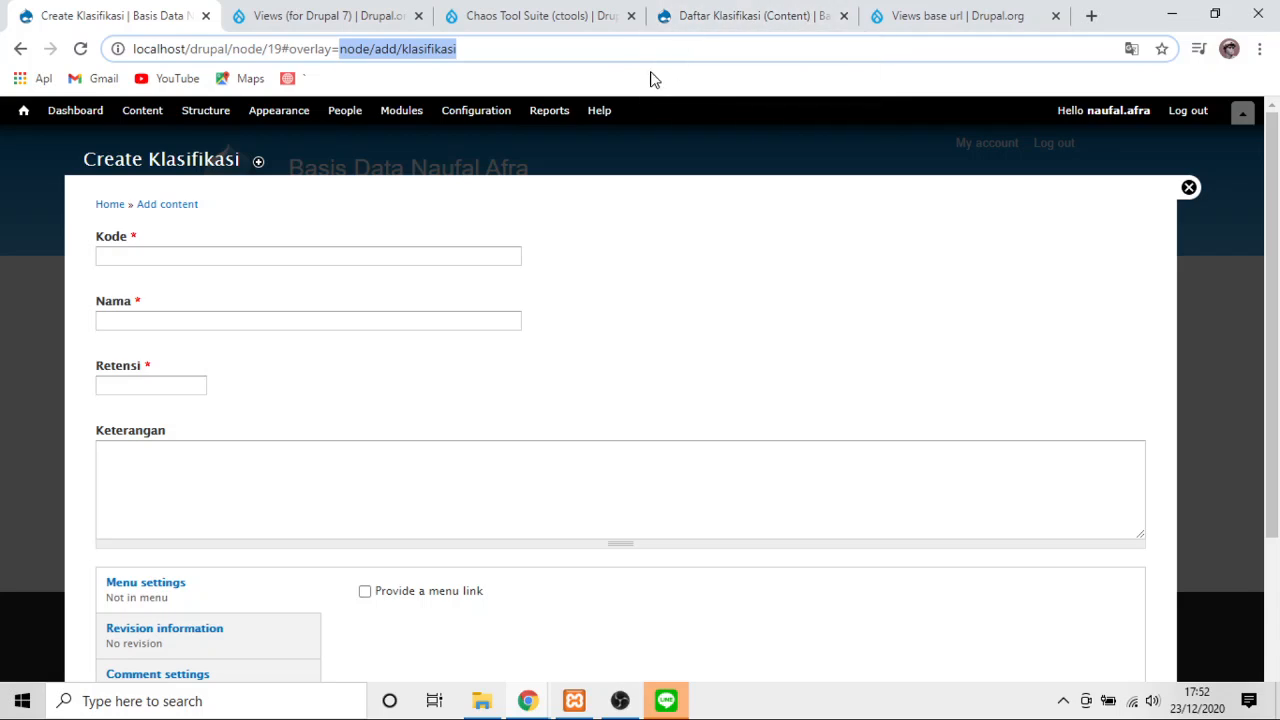
Step: Back in the header settings, enable replacement tokens from the first row and enter <a href="[base_url]/node/add/klasifikasi">Entri Klasifikasi Baru</a> as the text
click(712, 18)
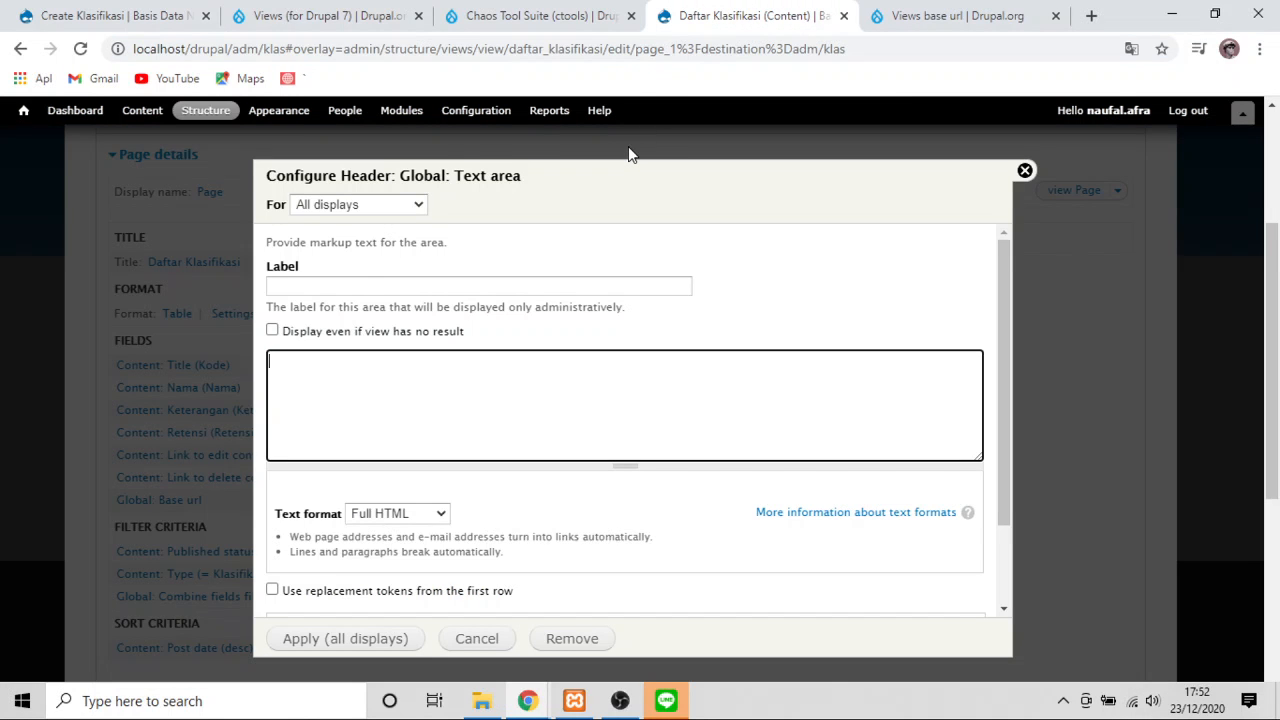
scroll(335, 520, down, 2)
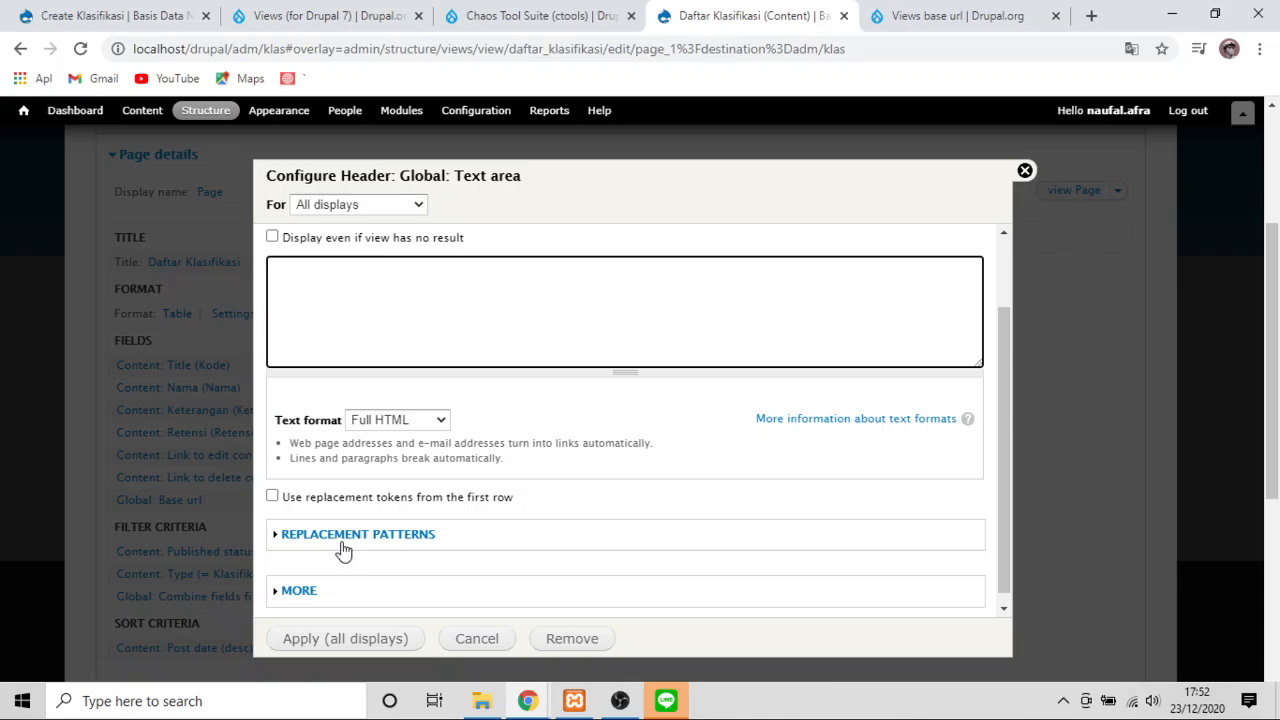
click(272, 496)
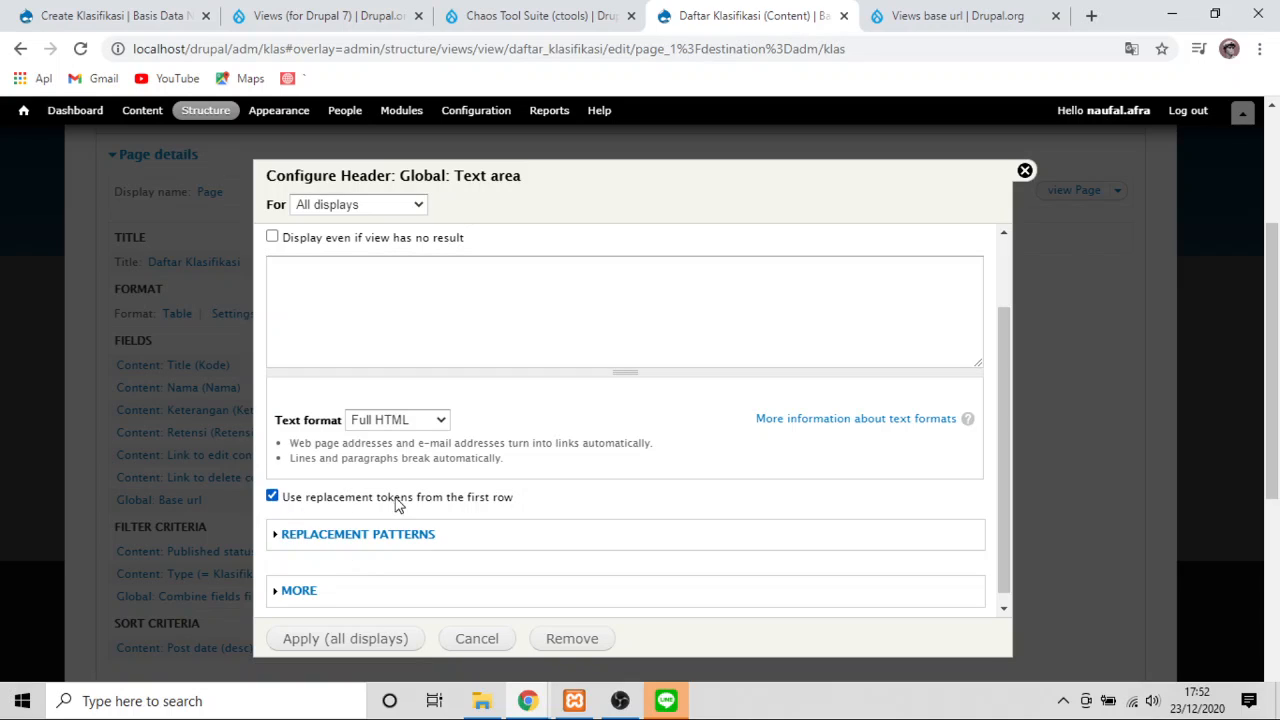
click(344, 280)
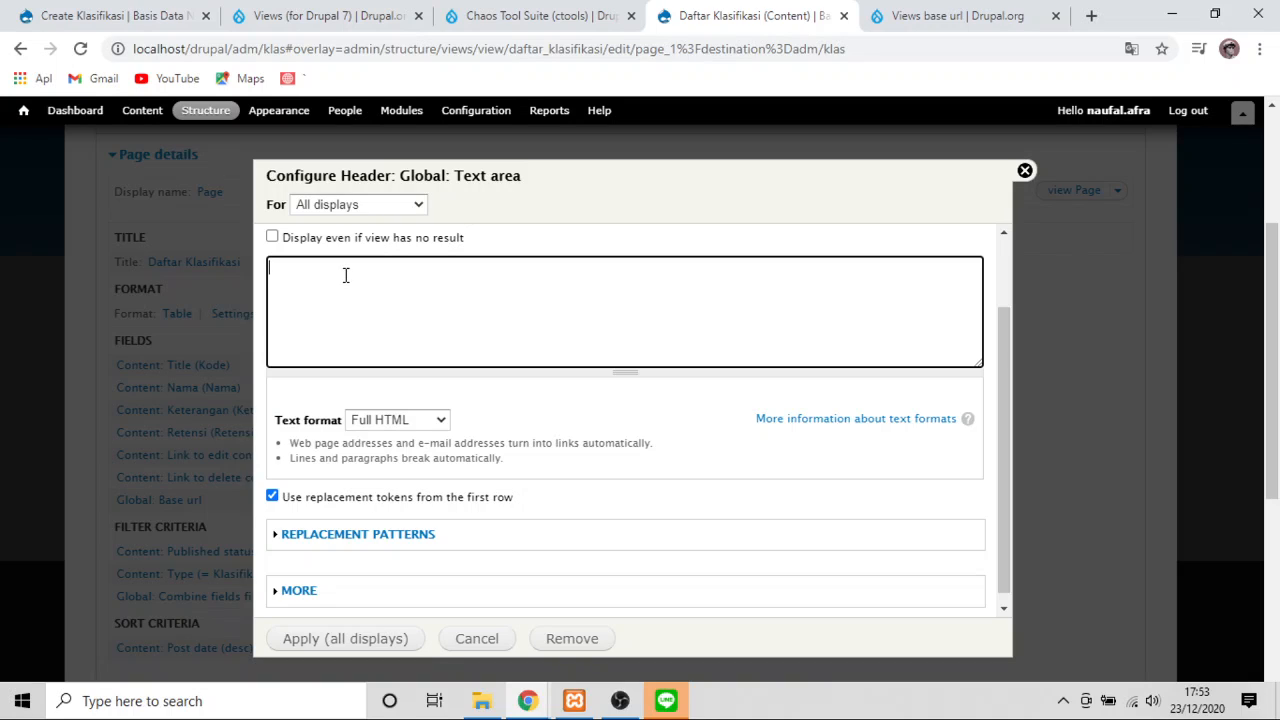
key(ctrl+v)
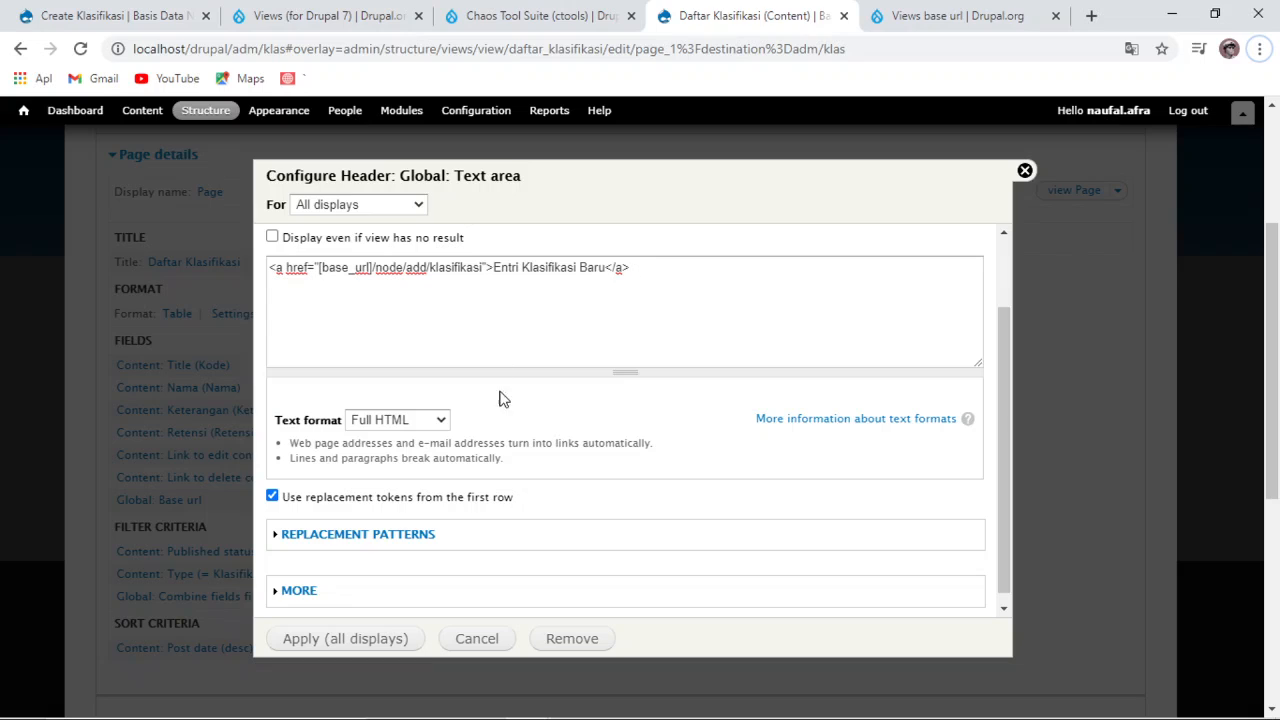
Step: Review the header text area settings, apply them to all displays and save the Daftar Klasifikasi view
scroll(504, 375, down, 1)
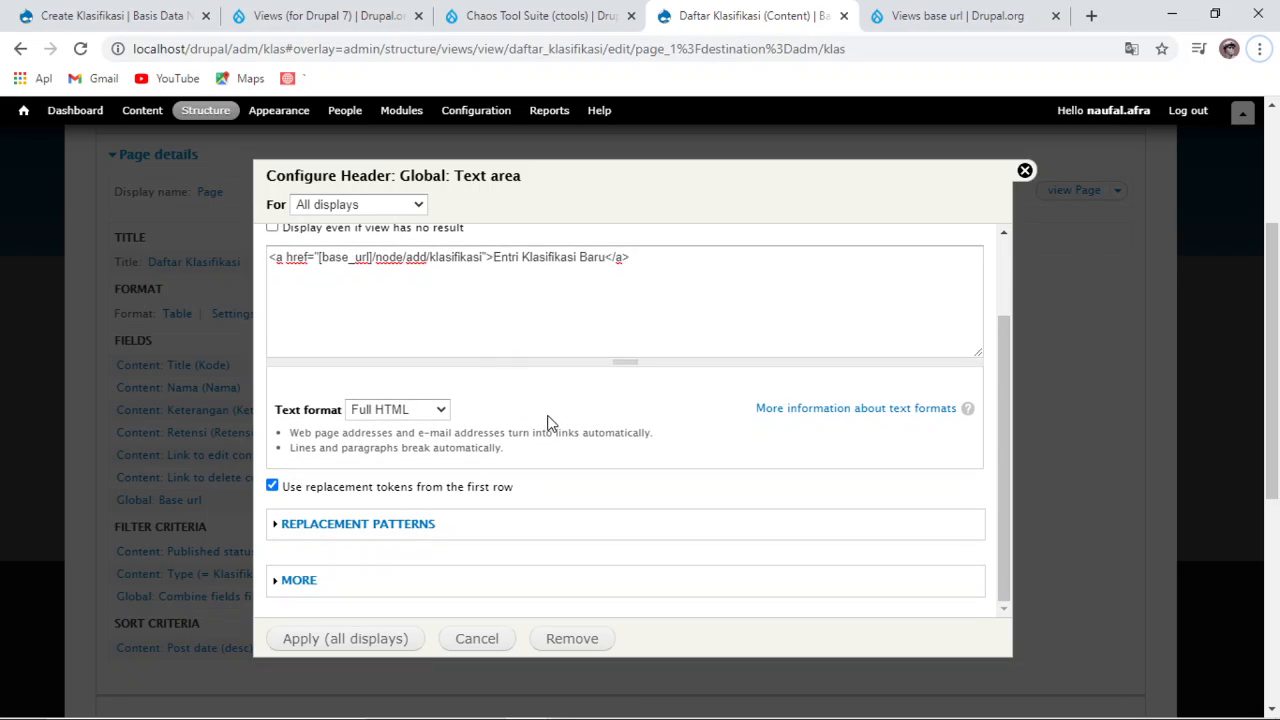
scroll(455, 291, up, 1)
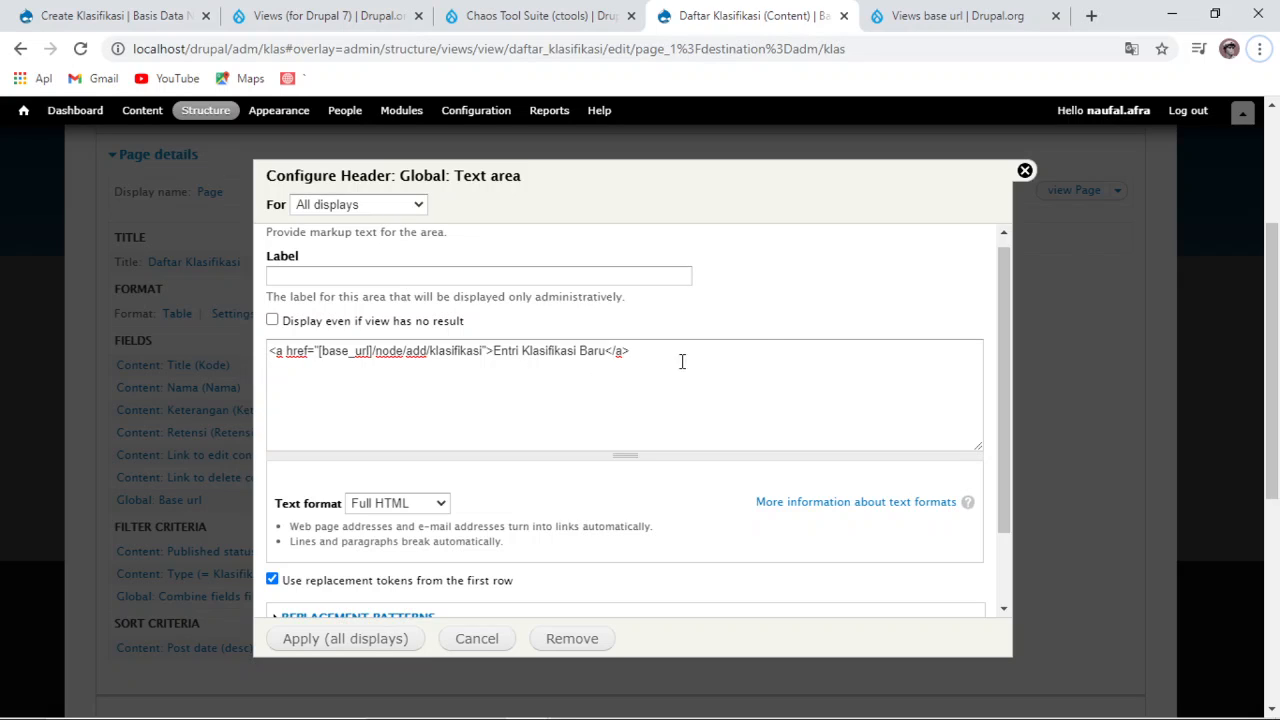
scroll(434, 409, up, 1)
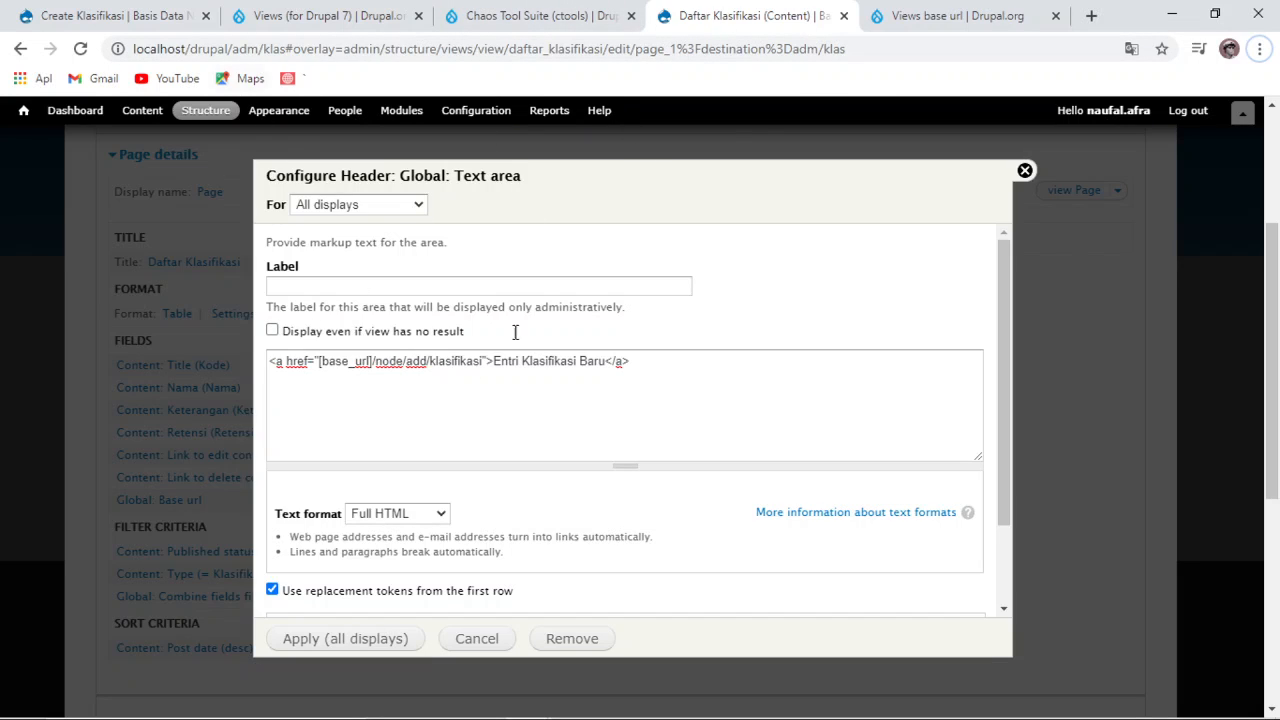
scroll(650, 413, down, 1)
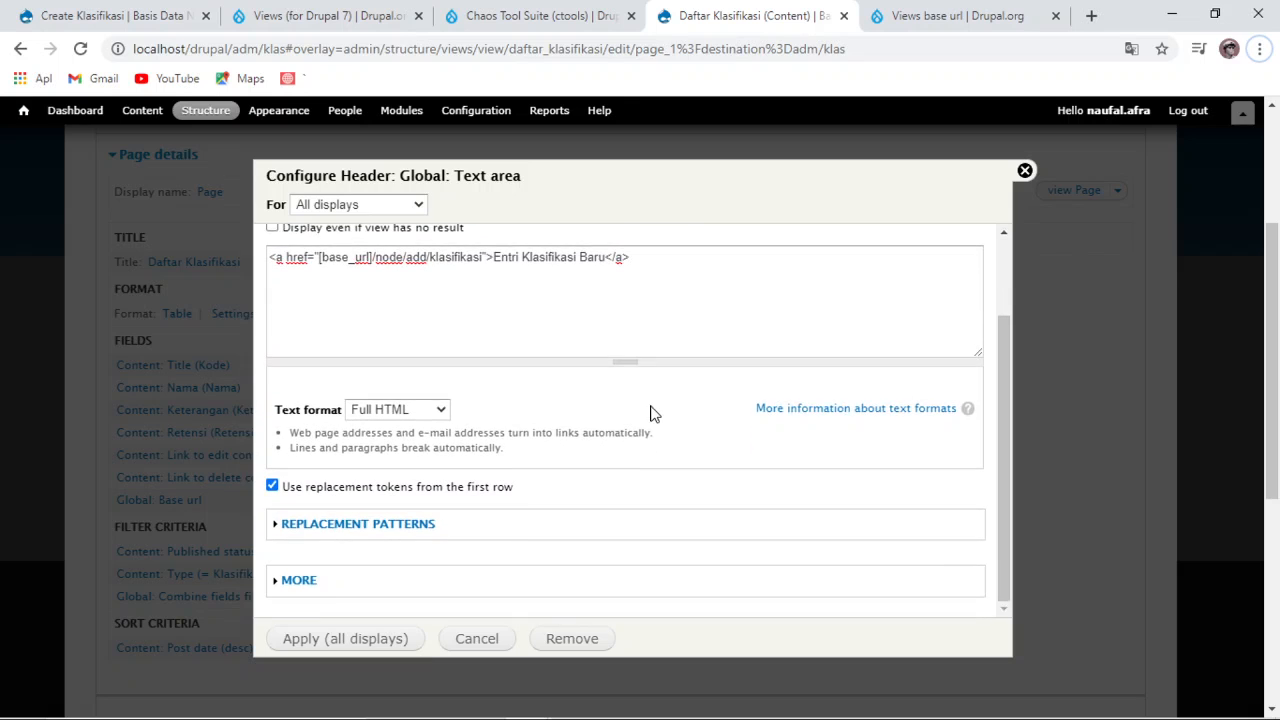
scroll(466, 420, down, 2)
scroll(451, 531, up, 2)
scroll(420, 545, down, 2)
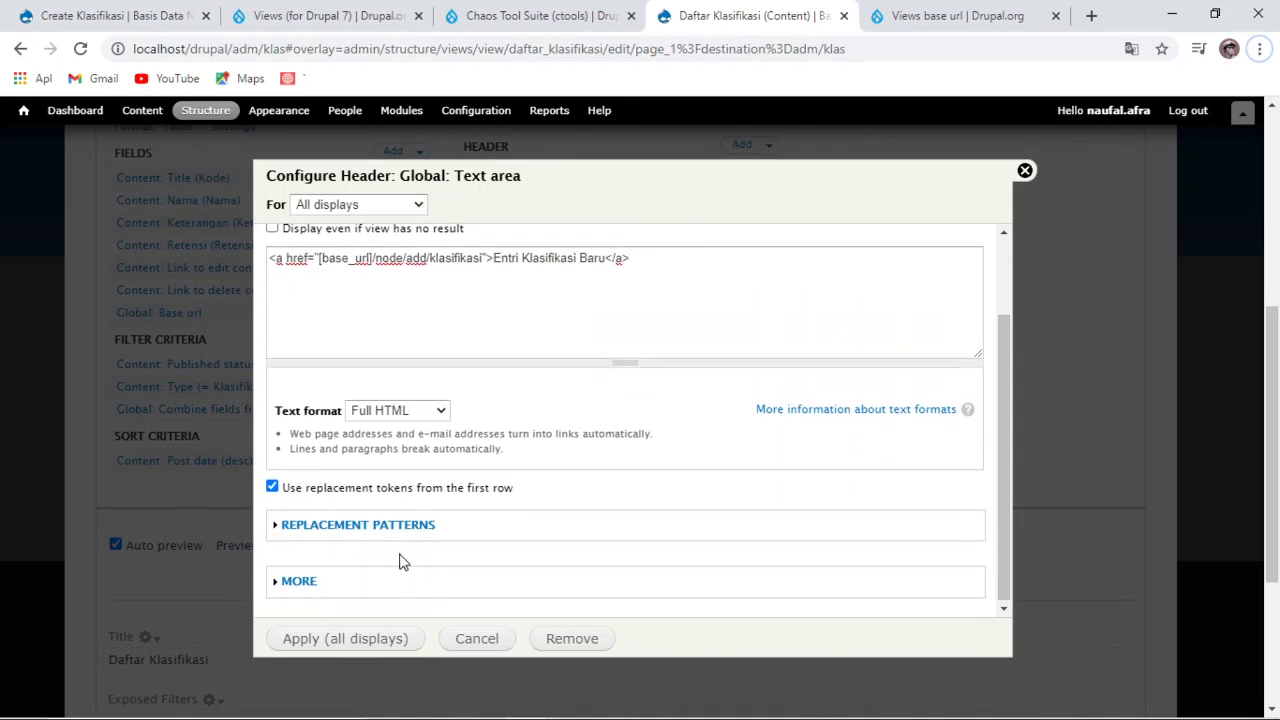
click(380, 642)
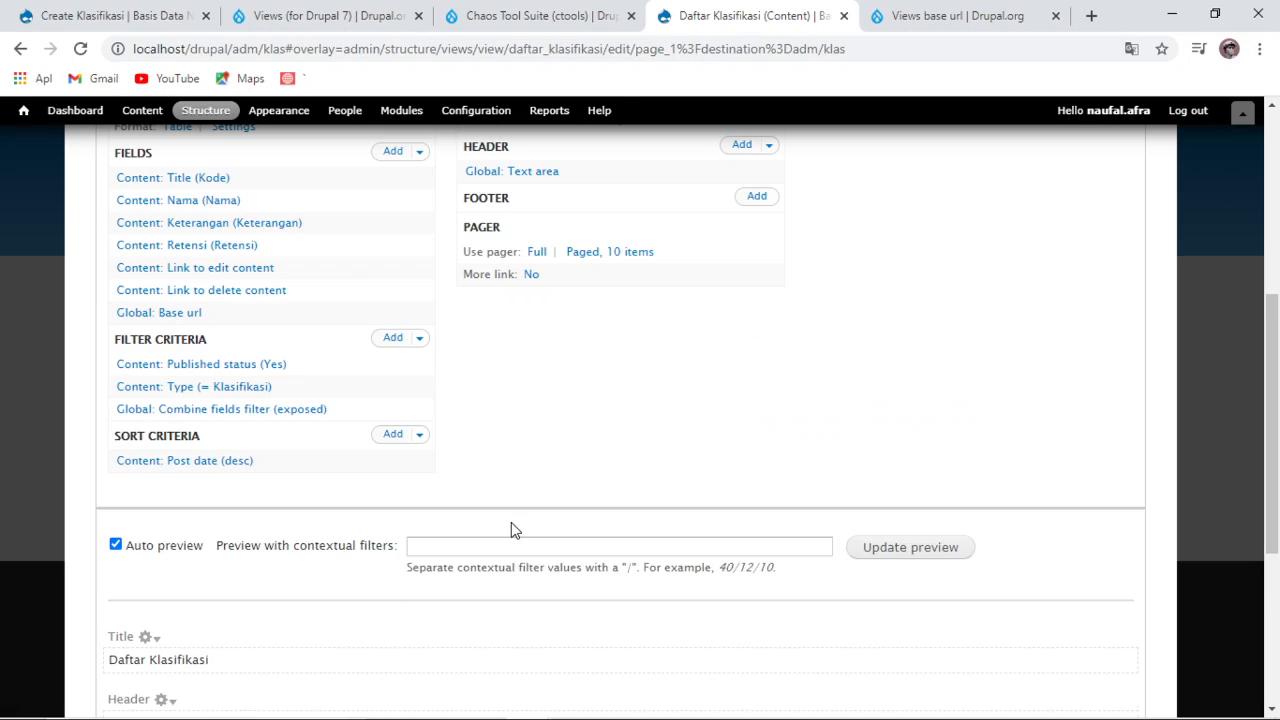
scroll(514, 529, up, 5)
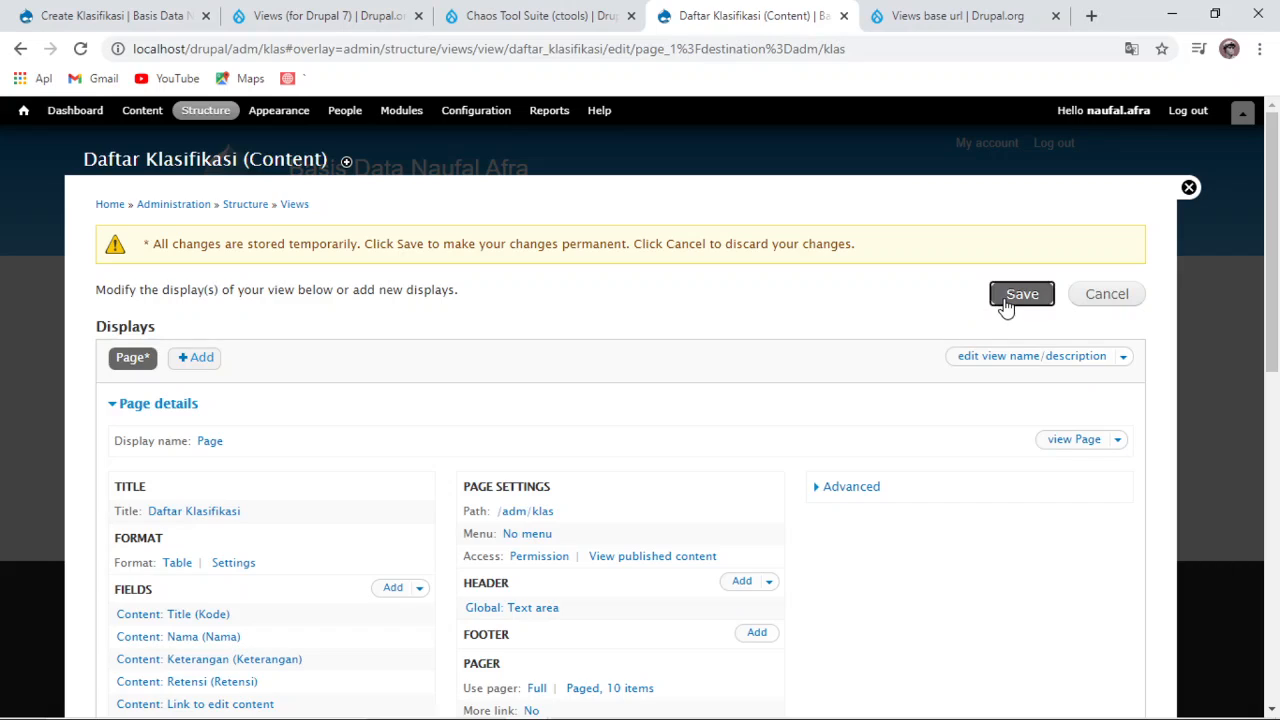
click(1005, 300)
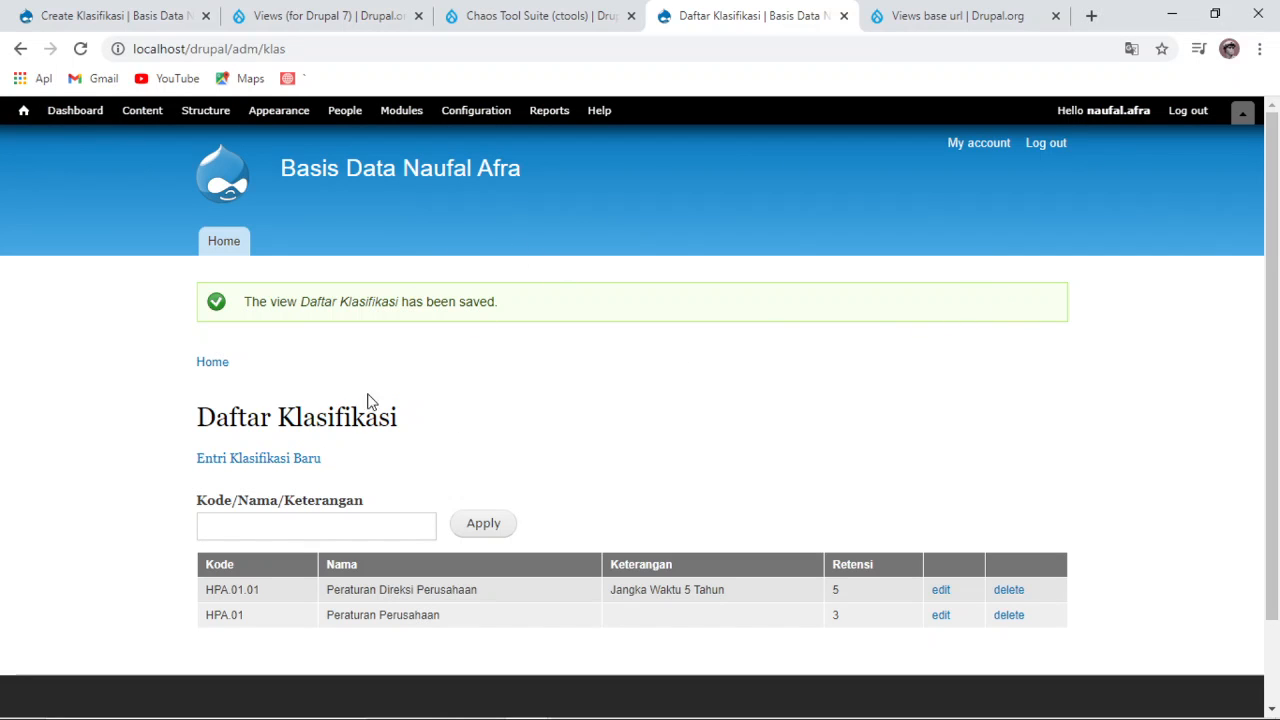
Step: Test the Entri Klasifikasi Baru link by viewing the Create Klasifikasi form, and close the form
click(308, 465)
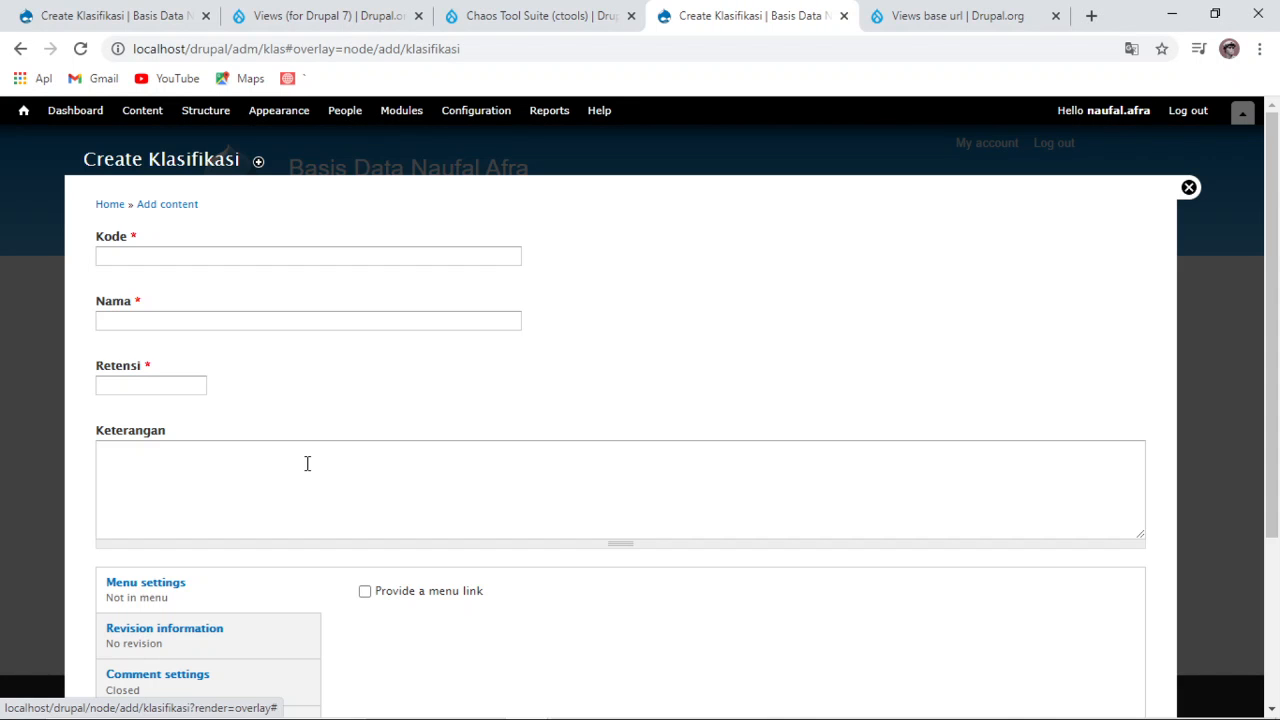
scroll(317, 460, down, 3)
scroll(317, 465, up, 3)
click(1189, 187)
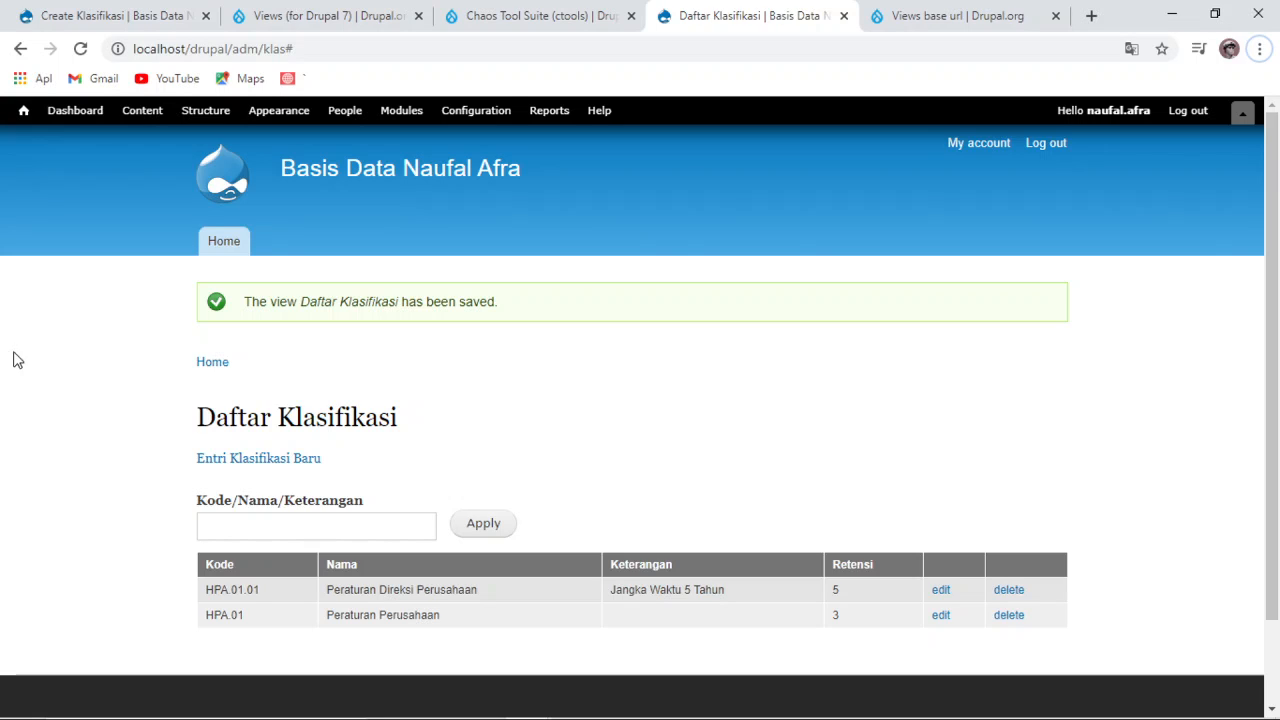
Step: Open the new entry form through the Entri Klasifikasi Baru link and set the Kode to HPA.02
click(301, 458)
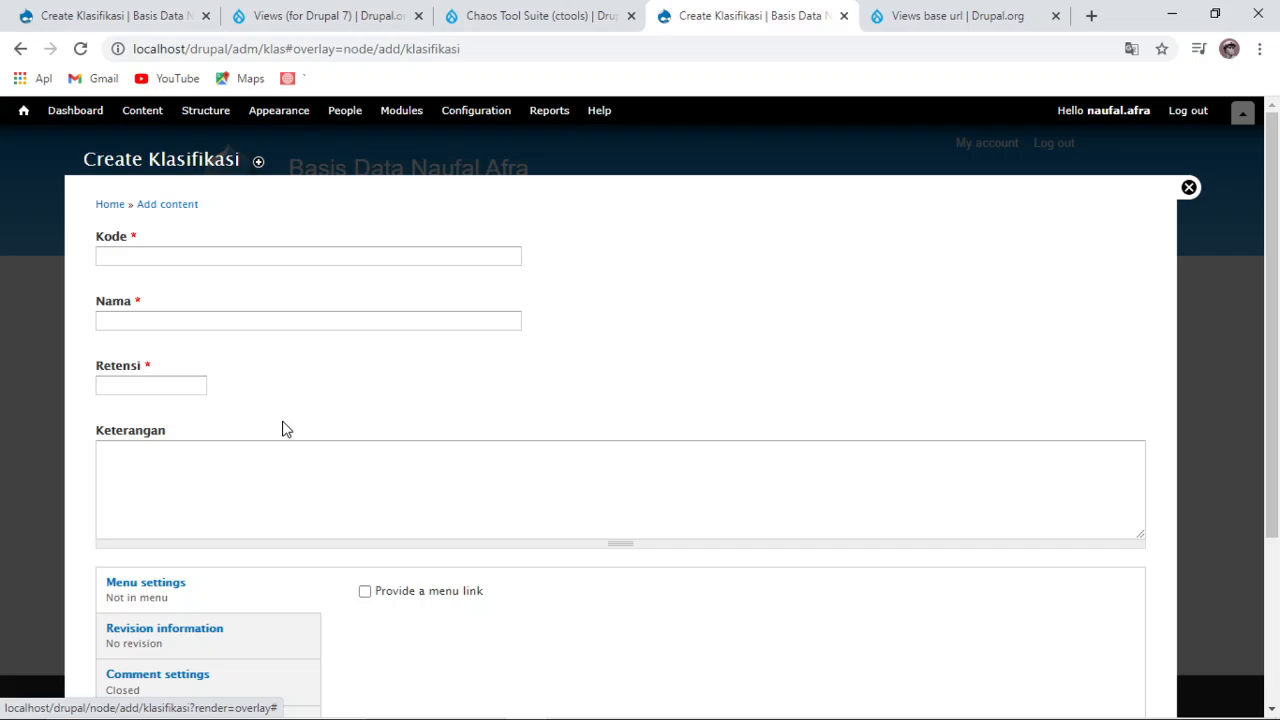
click(253, 255)
text(H)
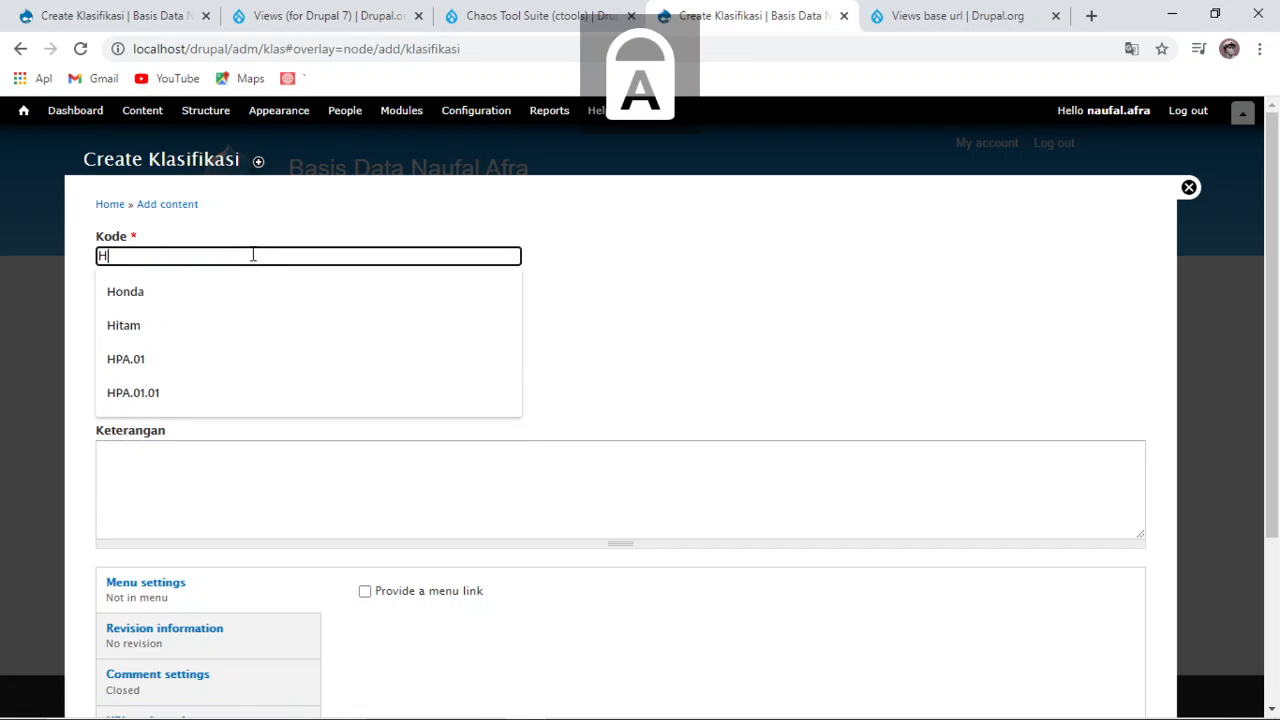
text(PA)
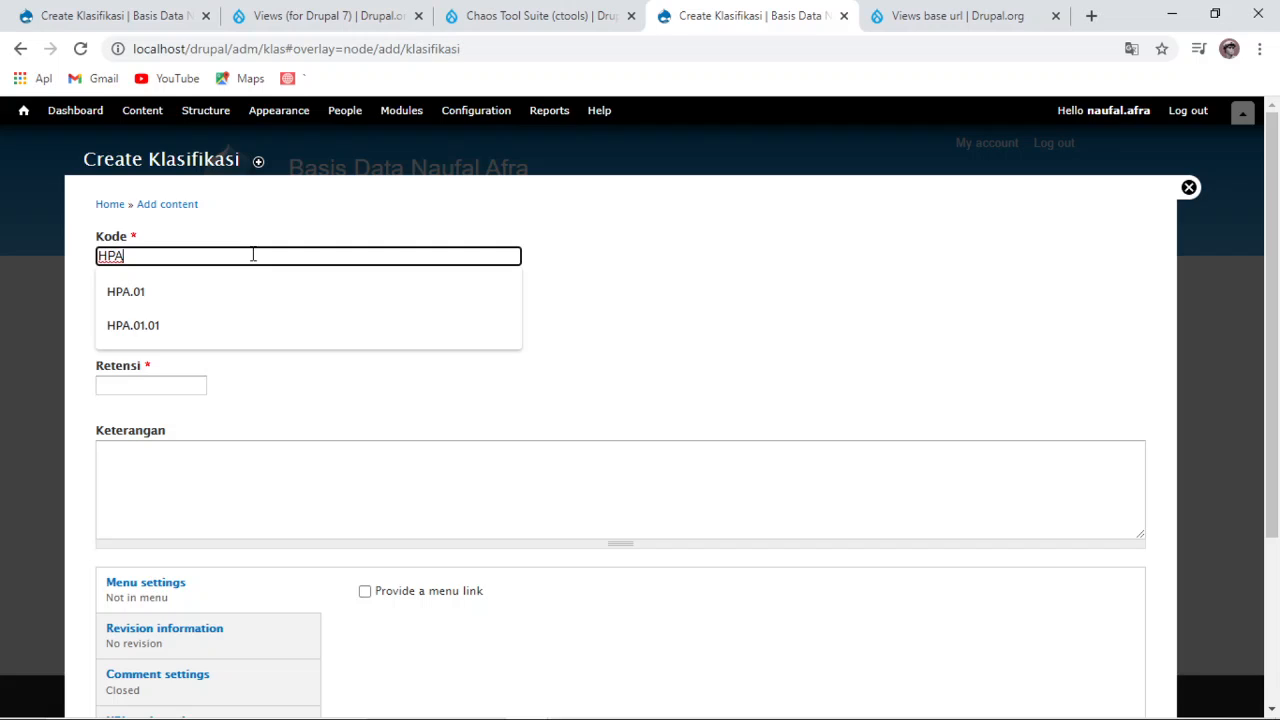
text(.02)
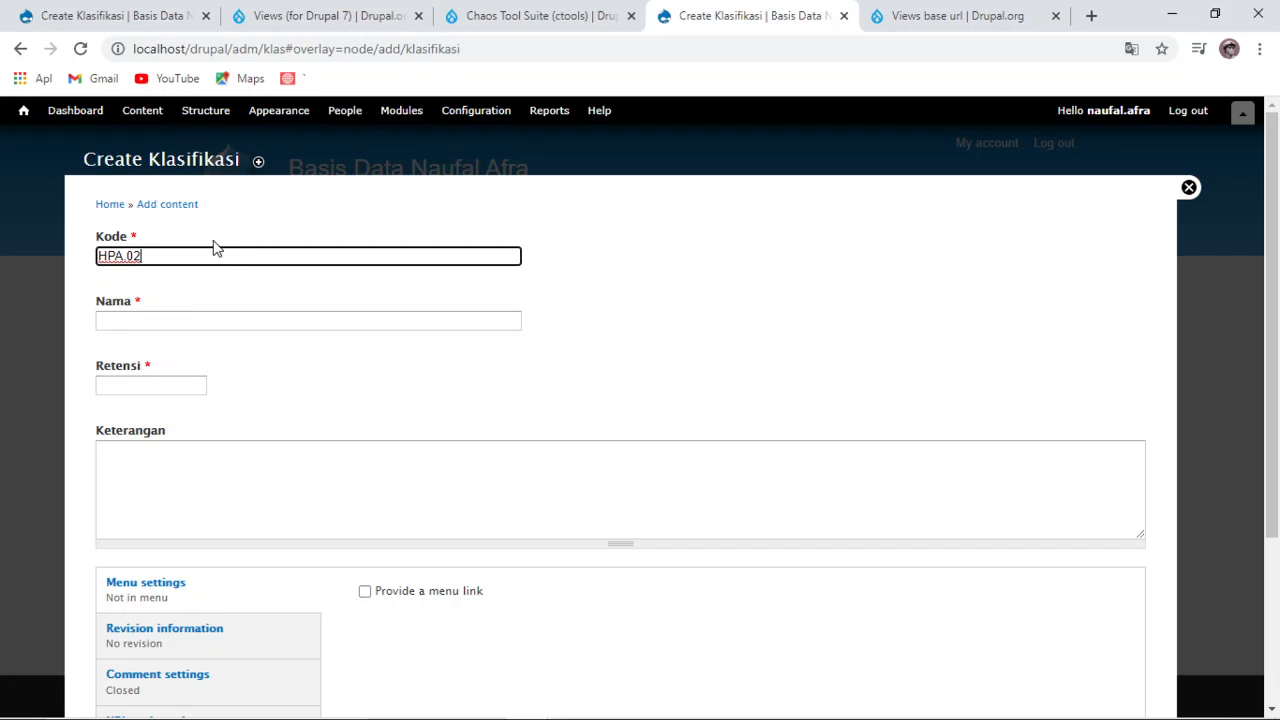
Step: Set the new entry's Nama to Pengawasan Internal and its Retensi to 5
click(193, 317)
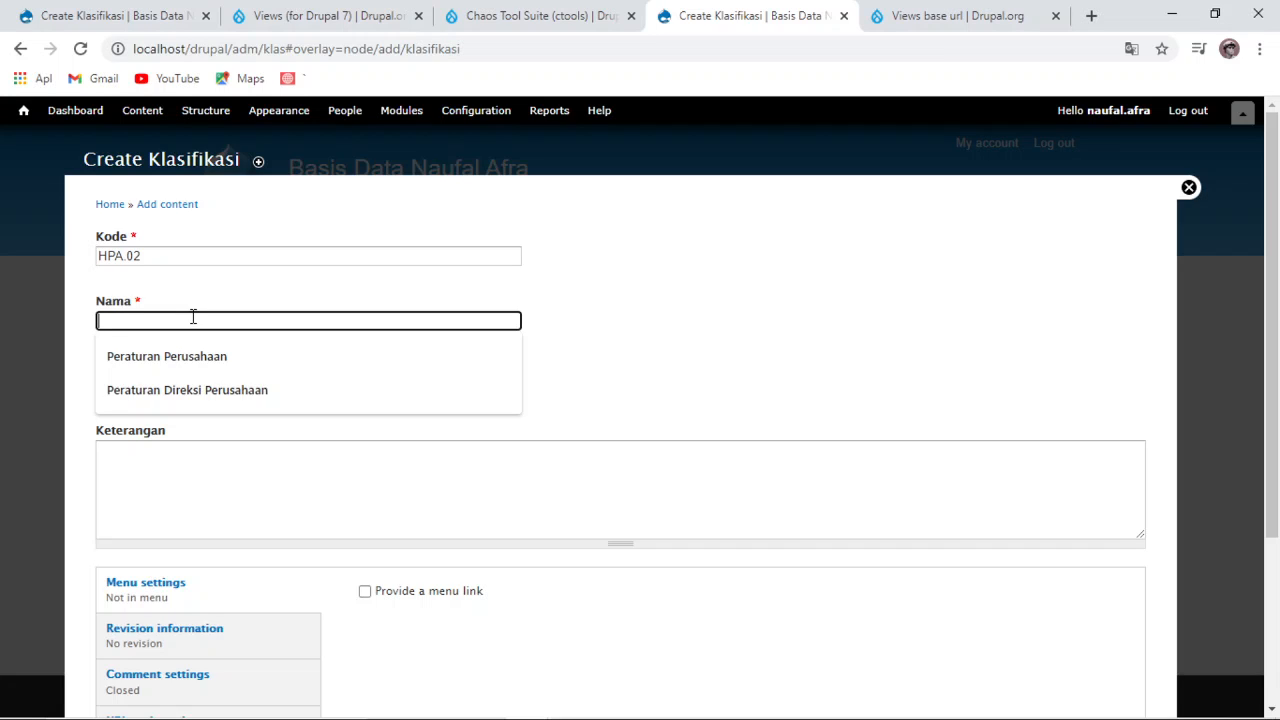
text(p)
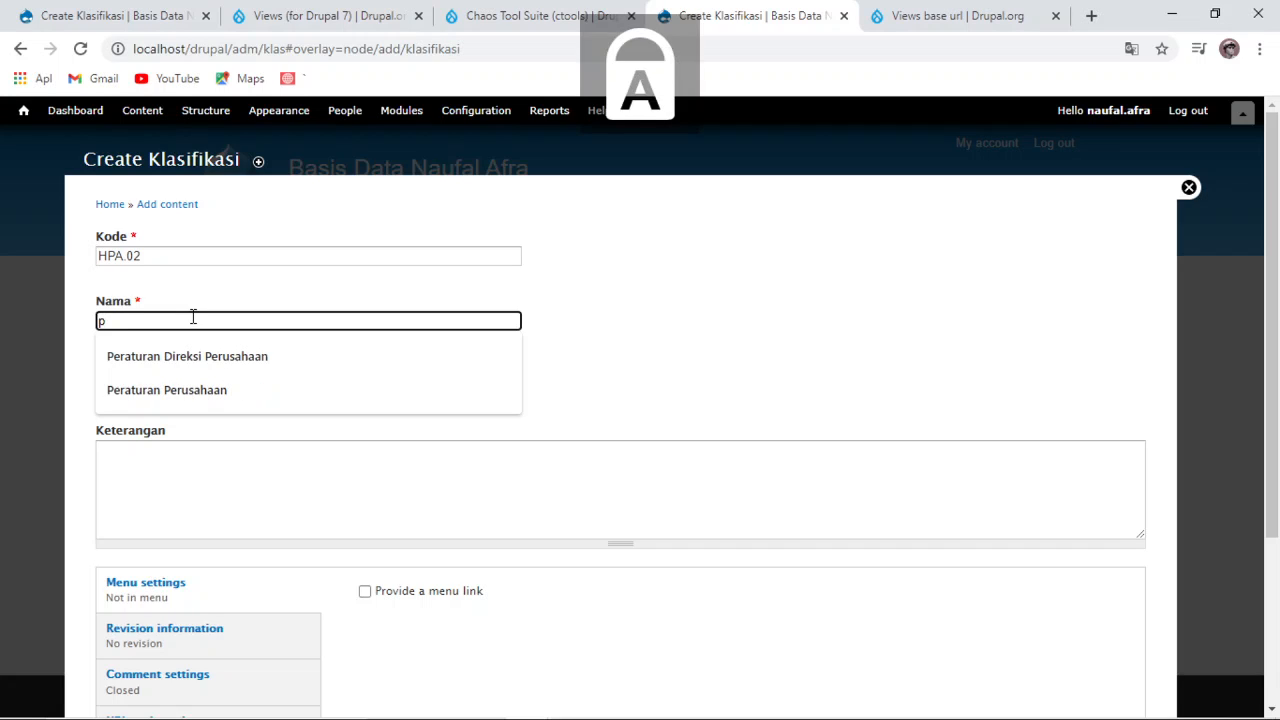
key(BackSpace)
text(Penga)
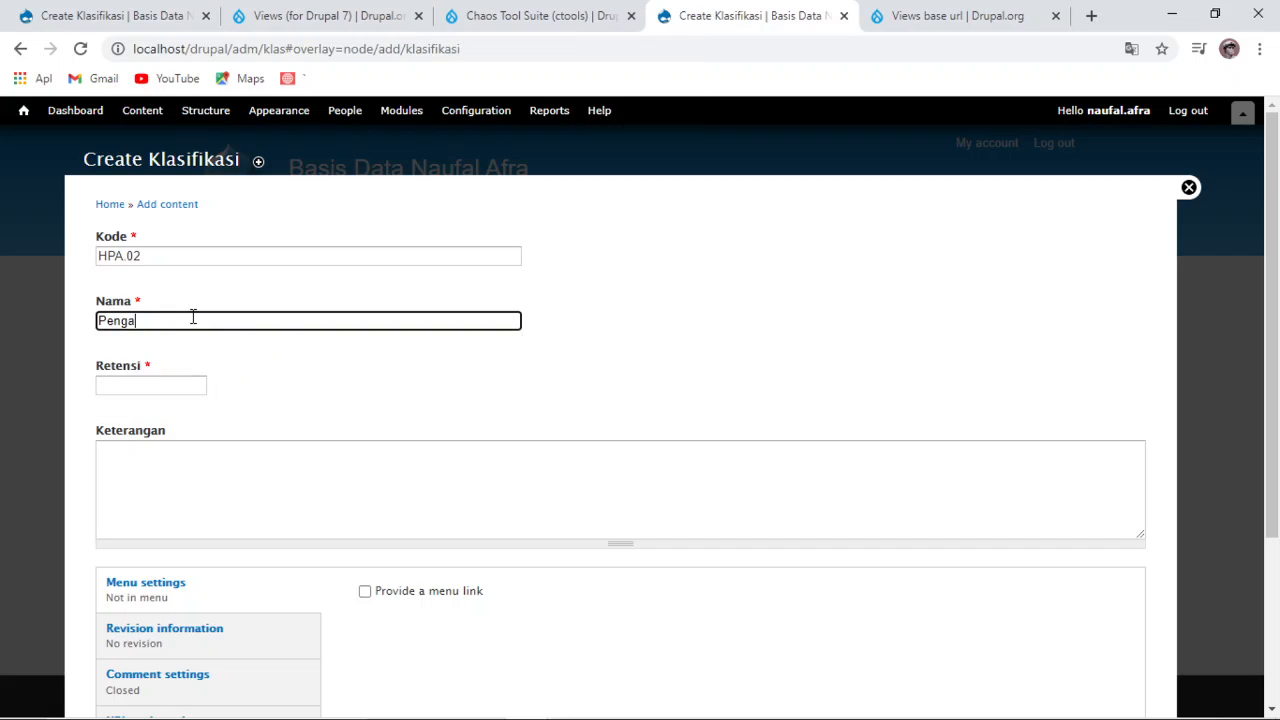
text(was an In)
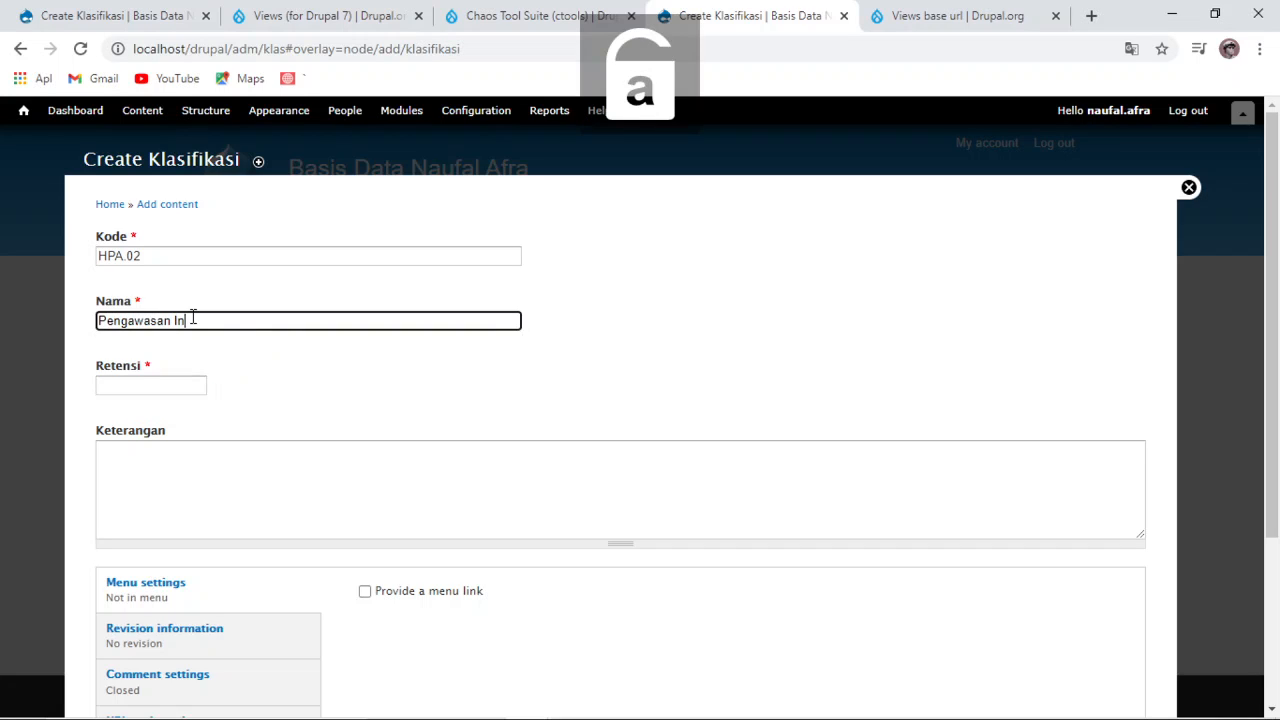
text(ternal)
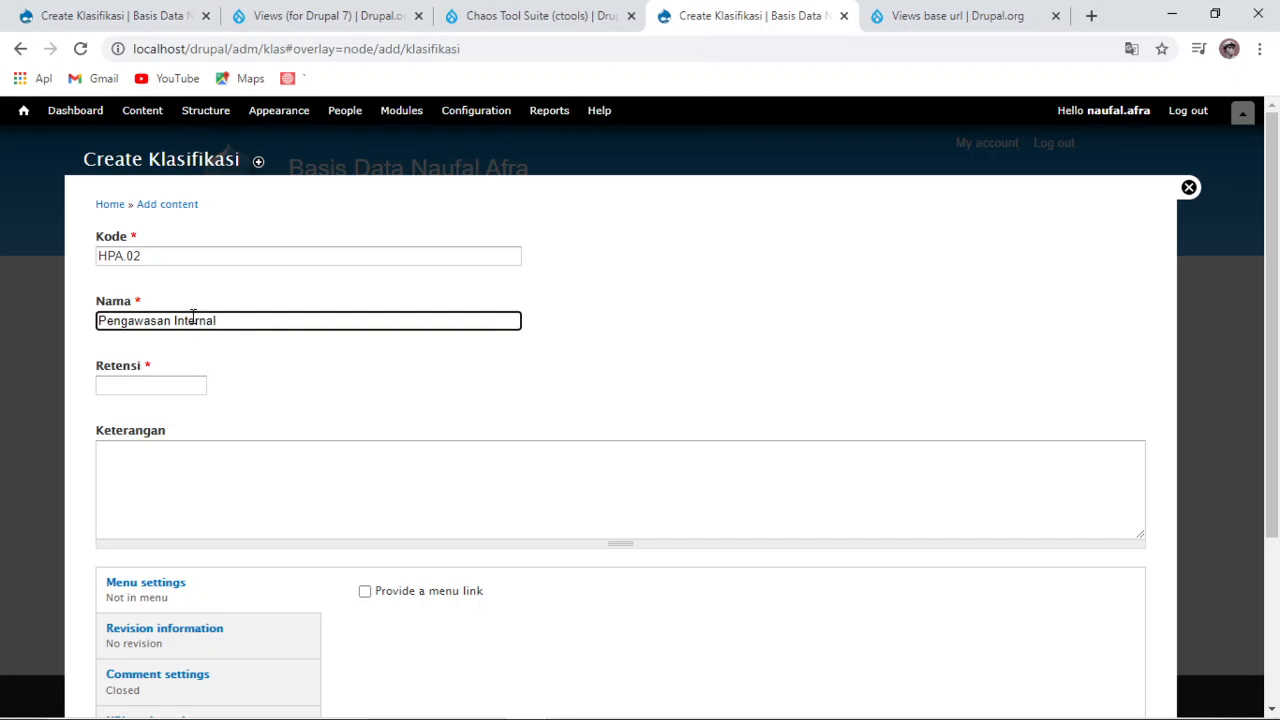
click(164, 385)
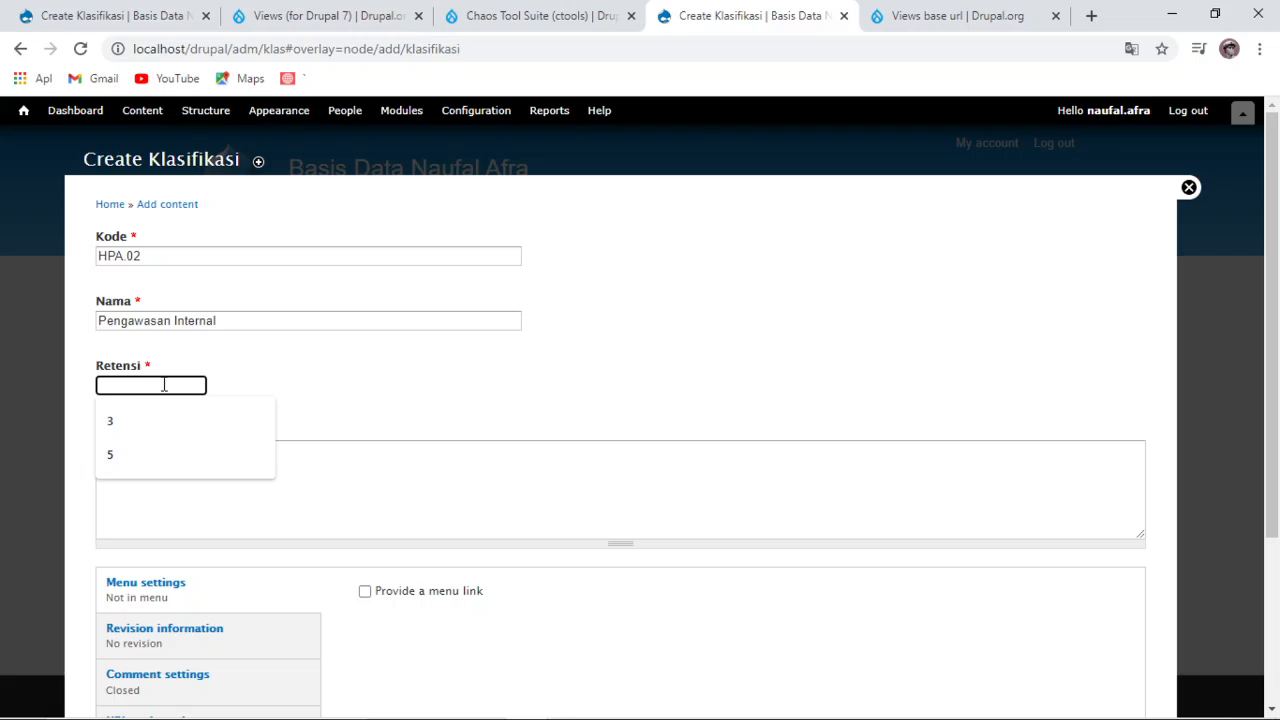
text(5)
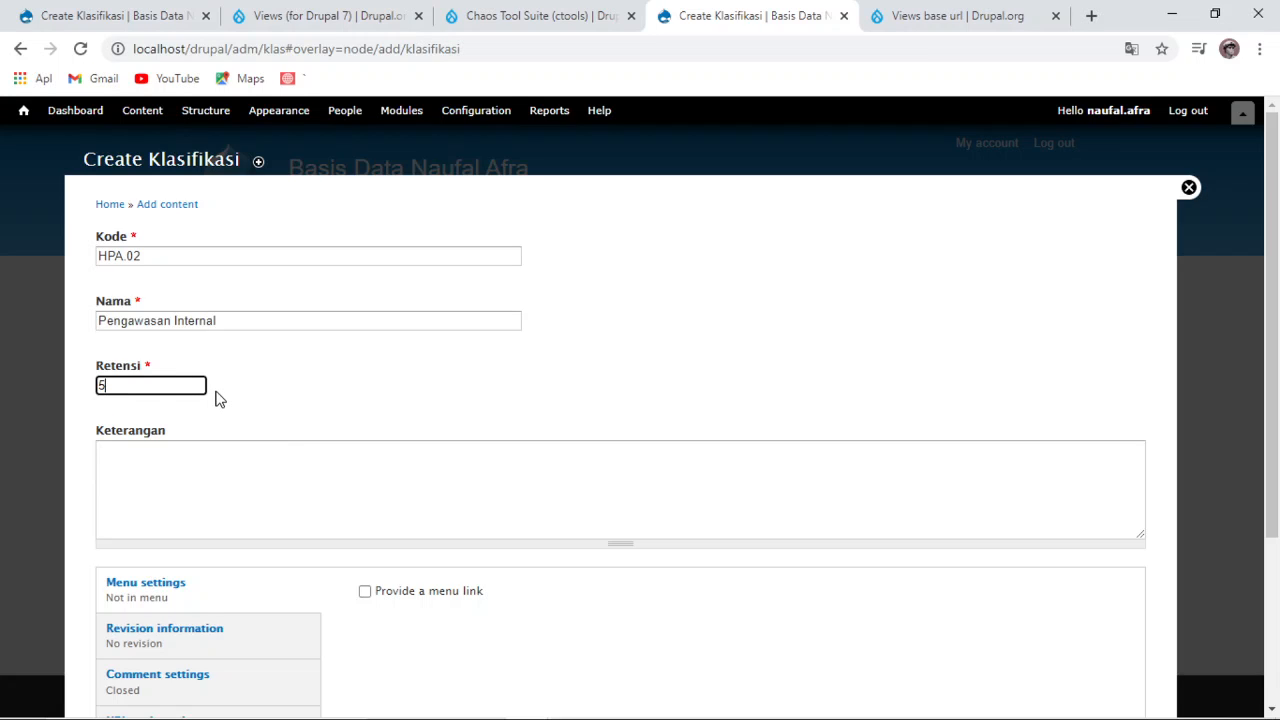
Step: Enter 5 Tahun as the Keterangan and save the new Klasifikasi entry
click(196, 467)
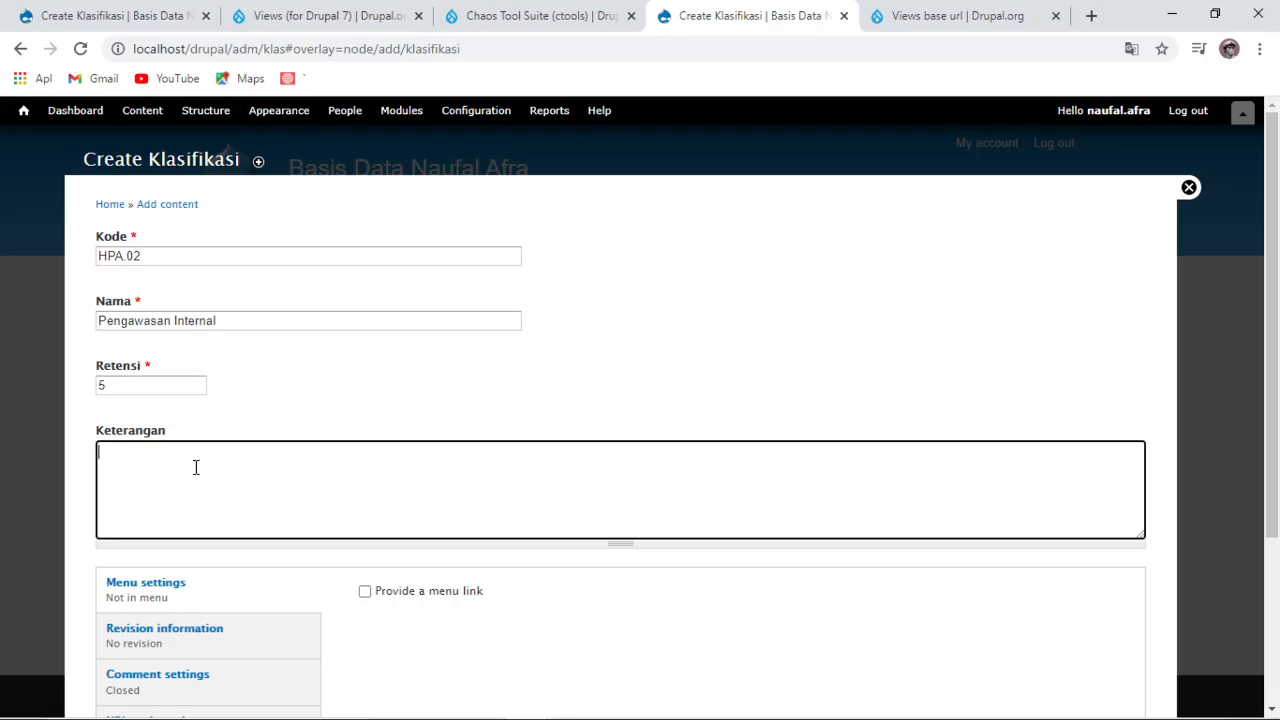
text(5 t)
key(BackSpace)
key(Caps_Lock)
text(T)
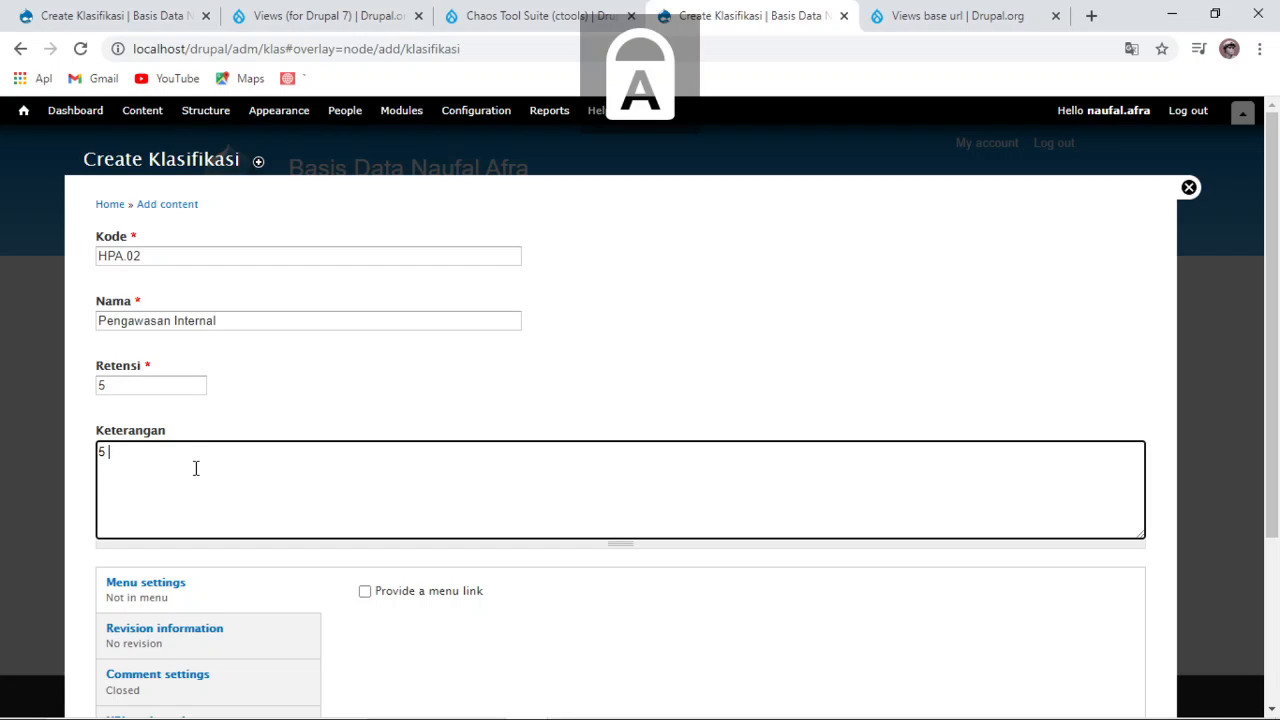
key(Caps_Lock)
text(ahun)
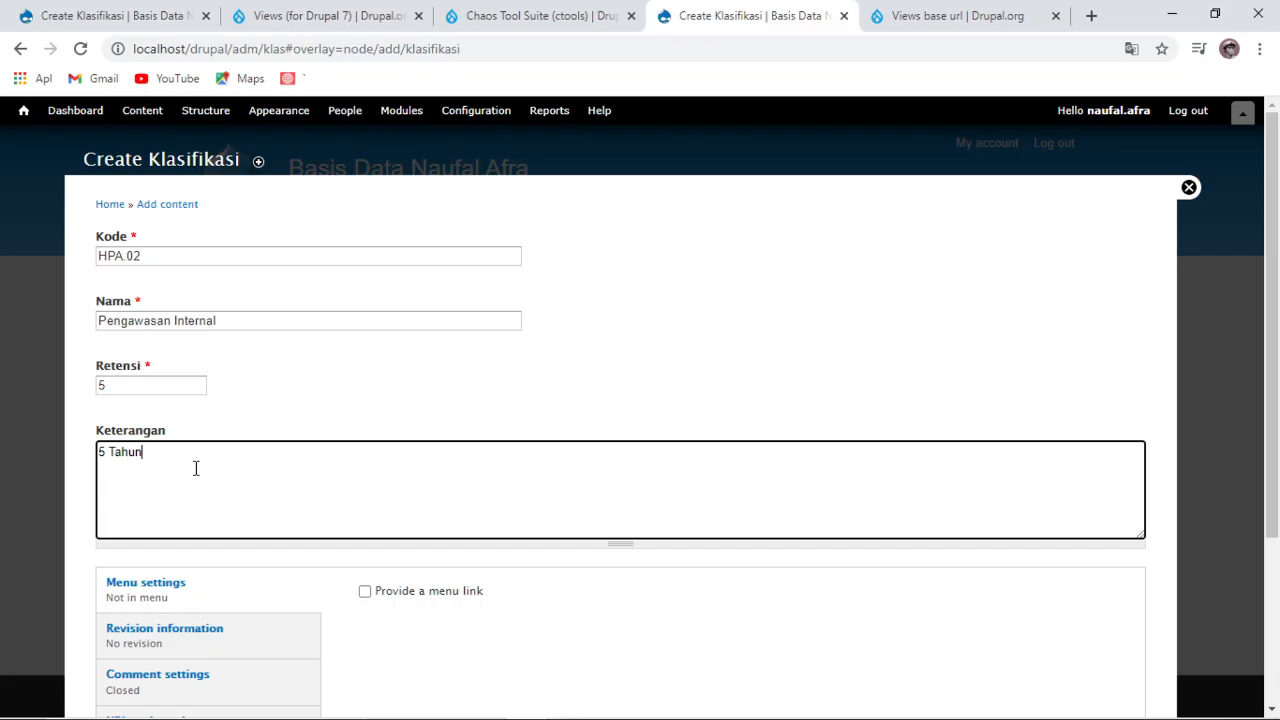
scroll(271, 480, down, 3)
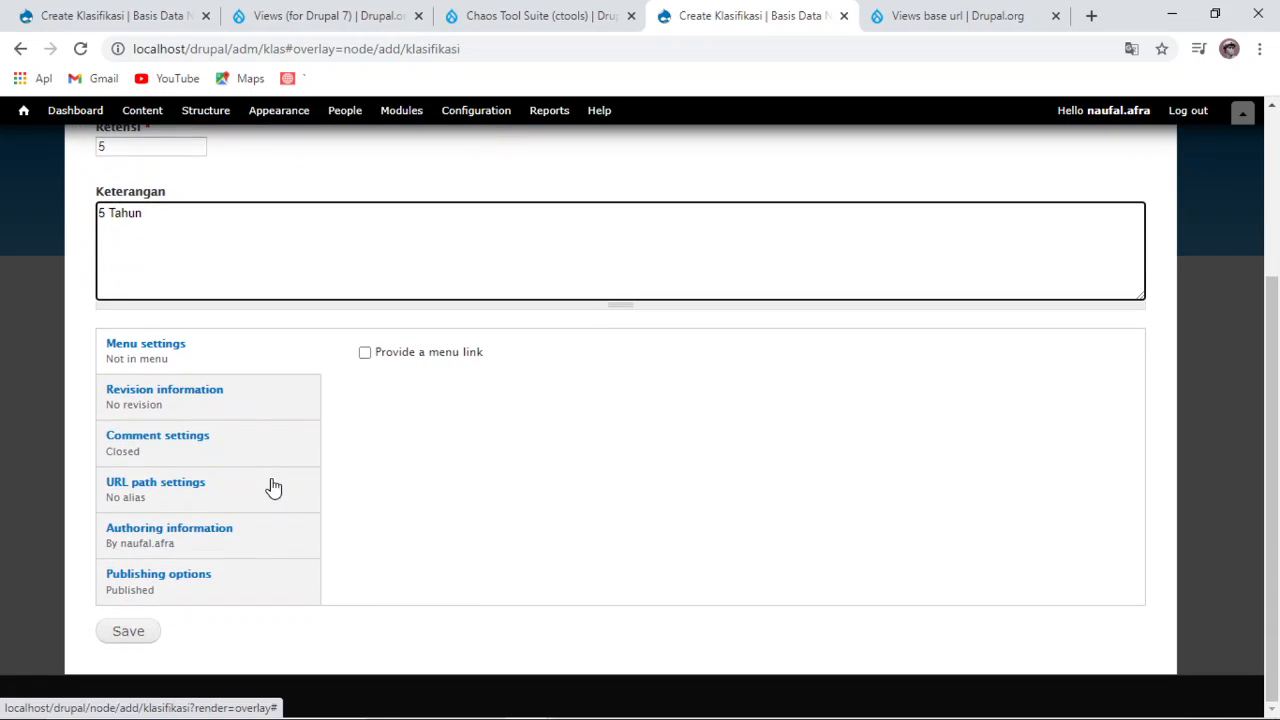
click(130, 632)
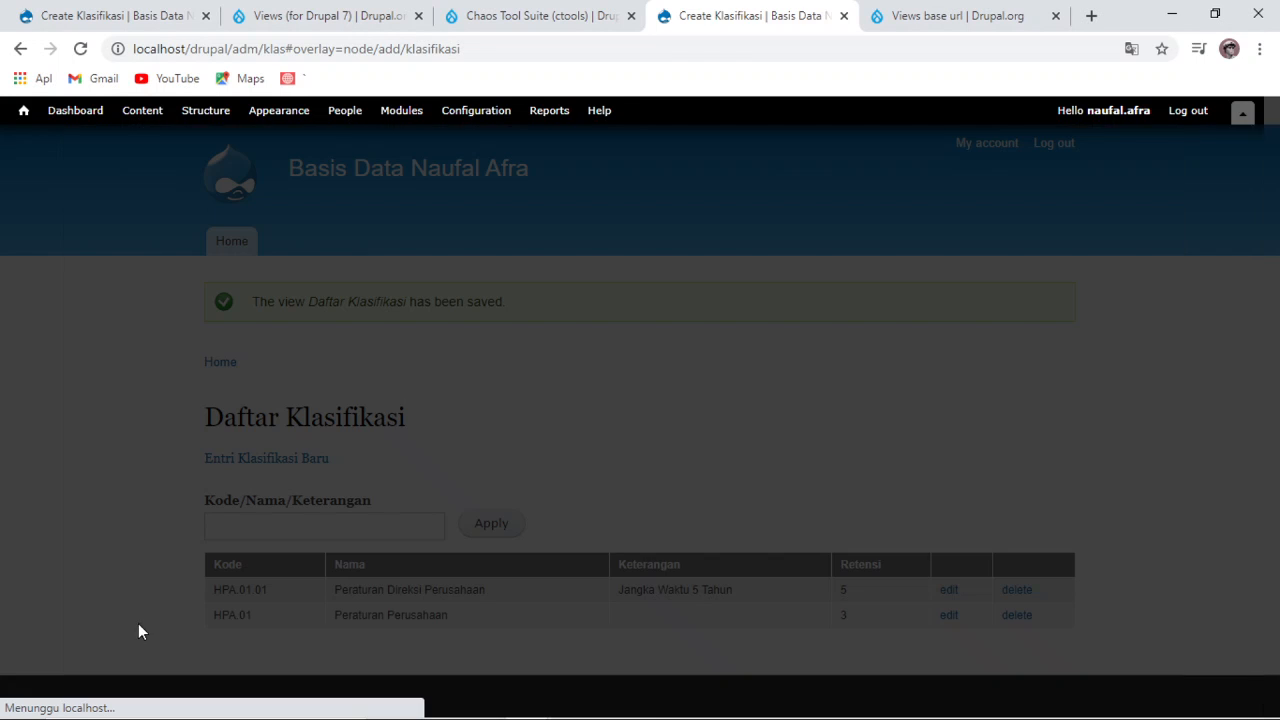
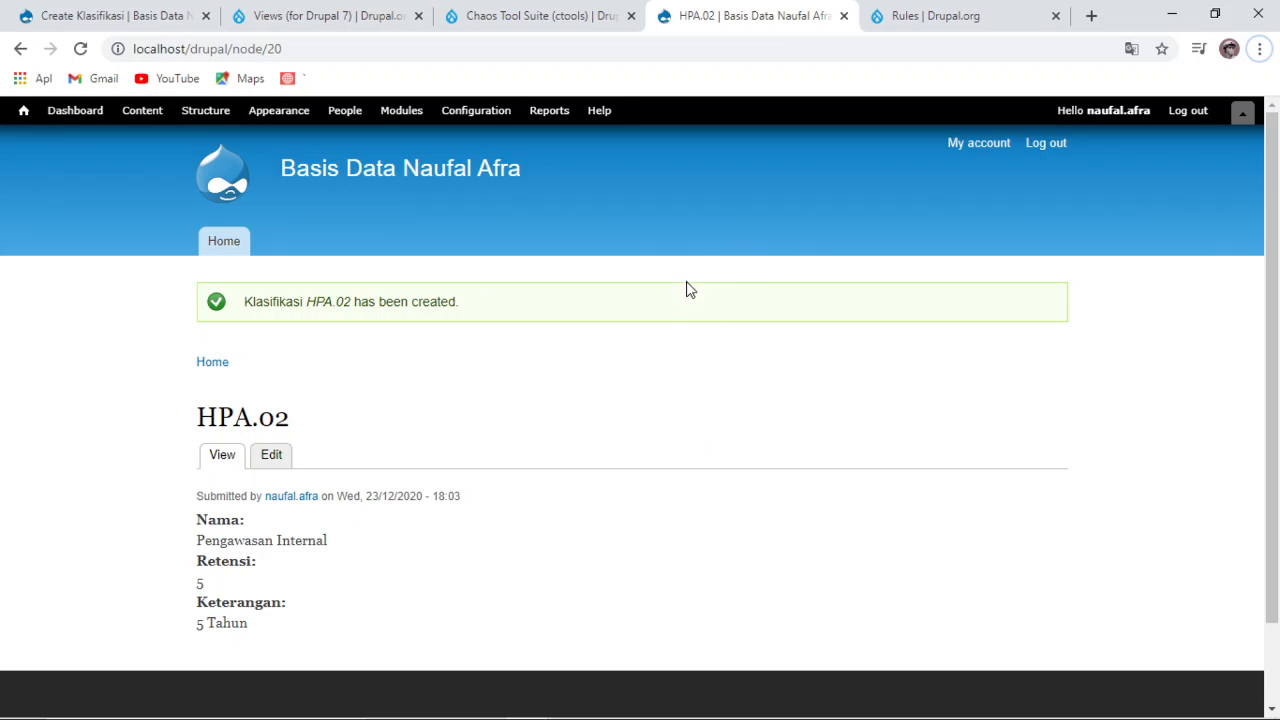
Step: Review the Rules project page on drupal.org and its 7.x-2.12 download, and check the rules files in the Contrib modules folder
click(957, 16)
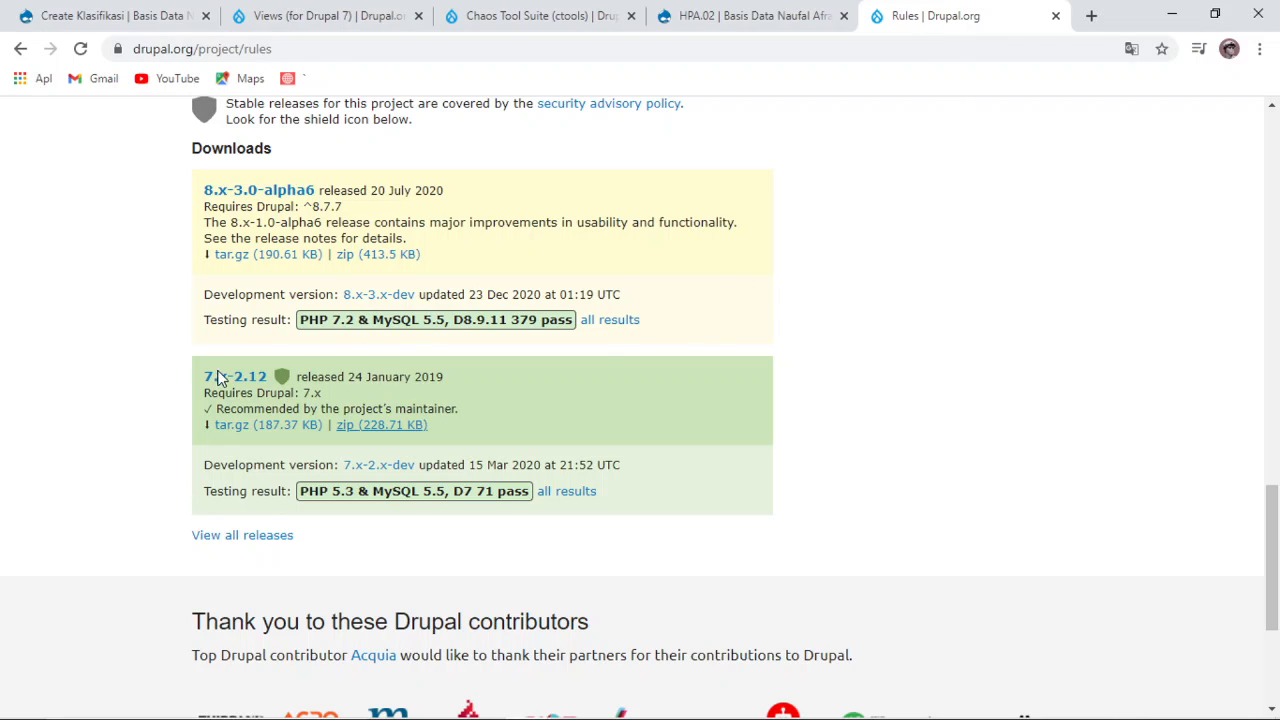
scroll(518, 330, up, 1)
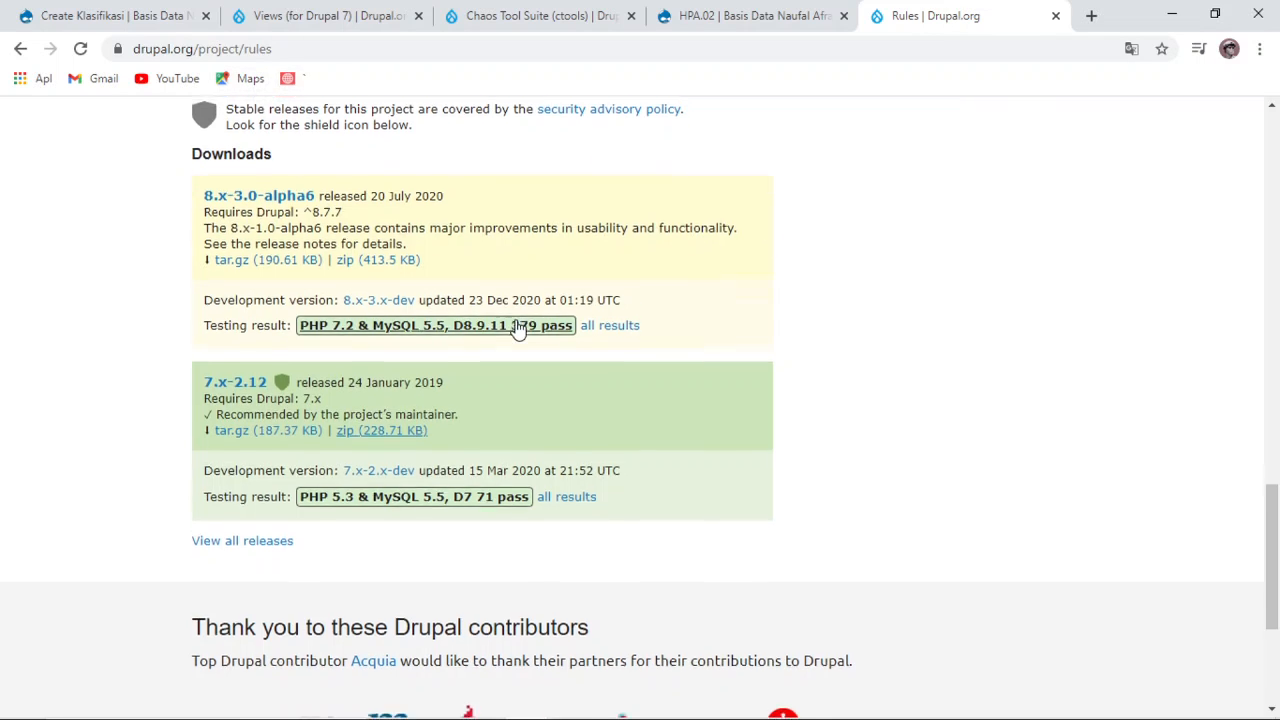
scroll(518, 330, up, 10)
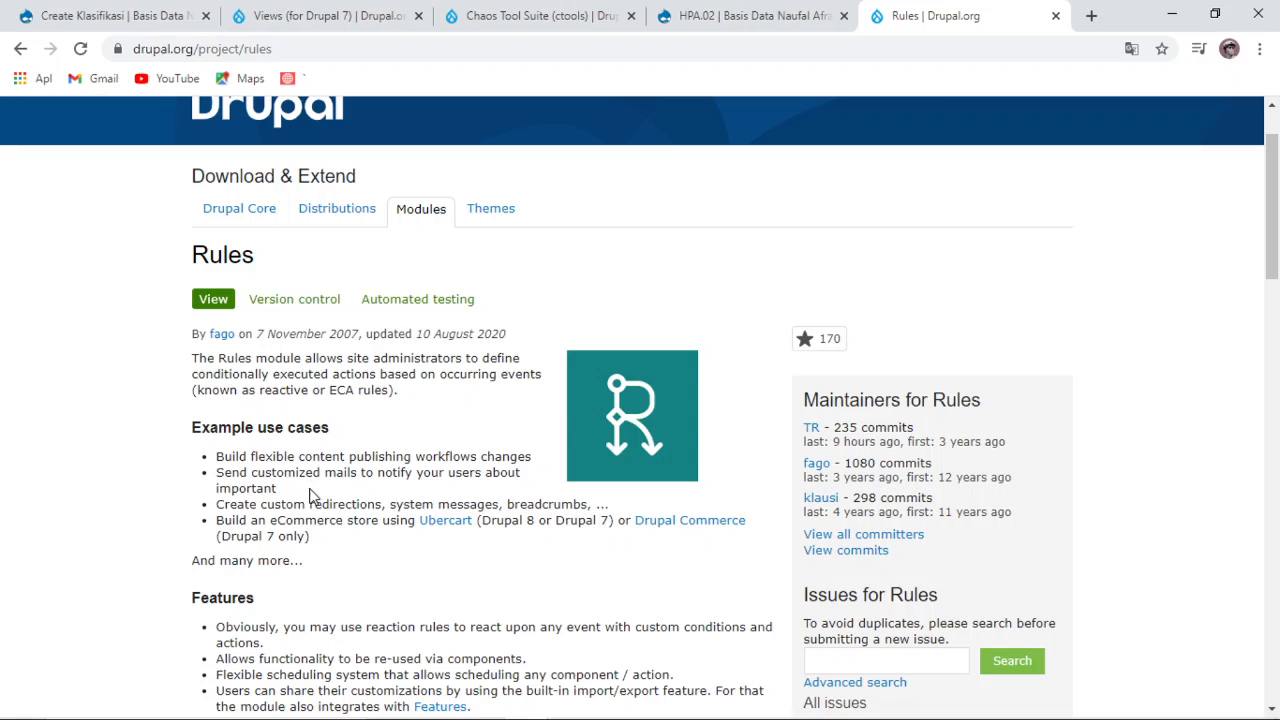
scroll(330, 495, up, 1)
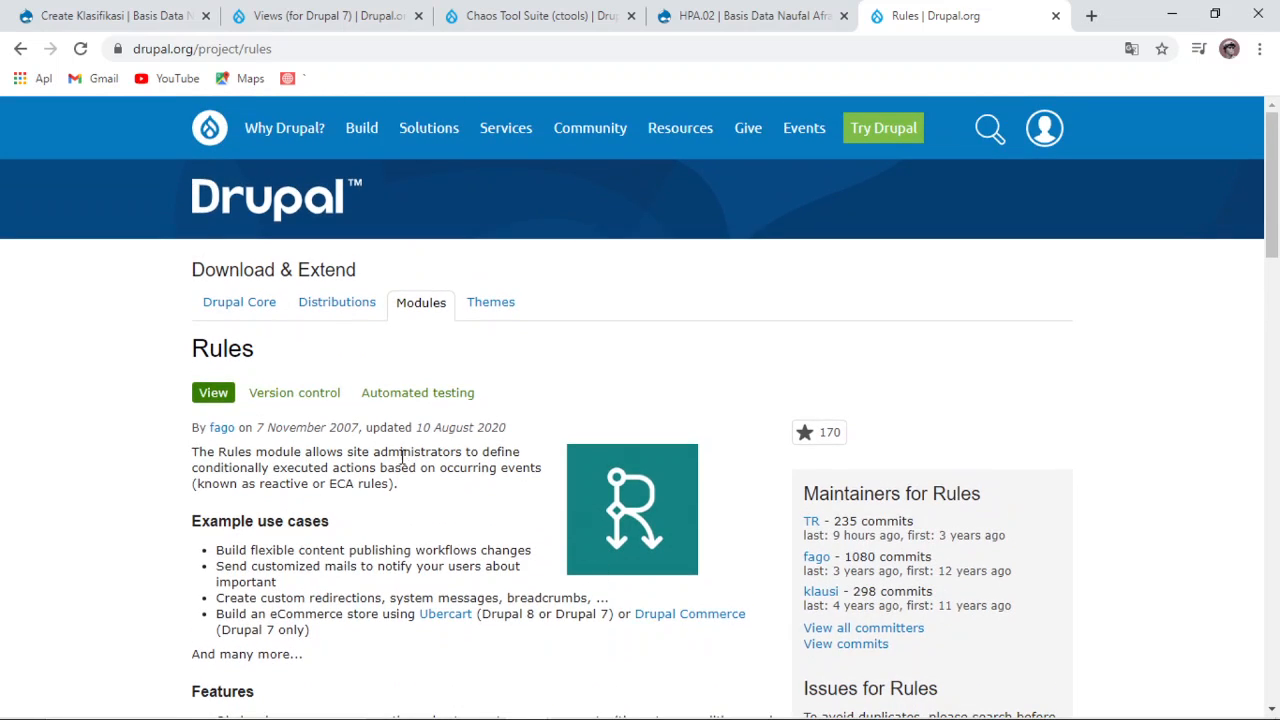
scroll(323, 546, down, 2)
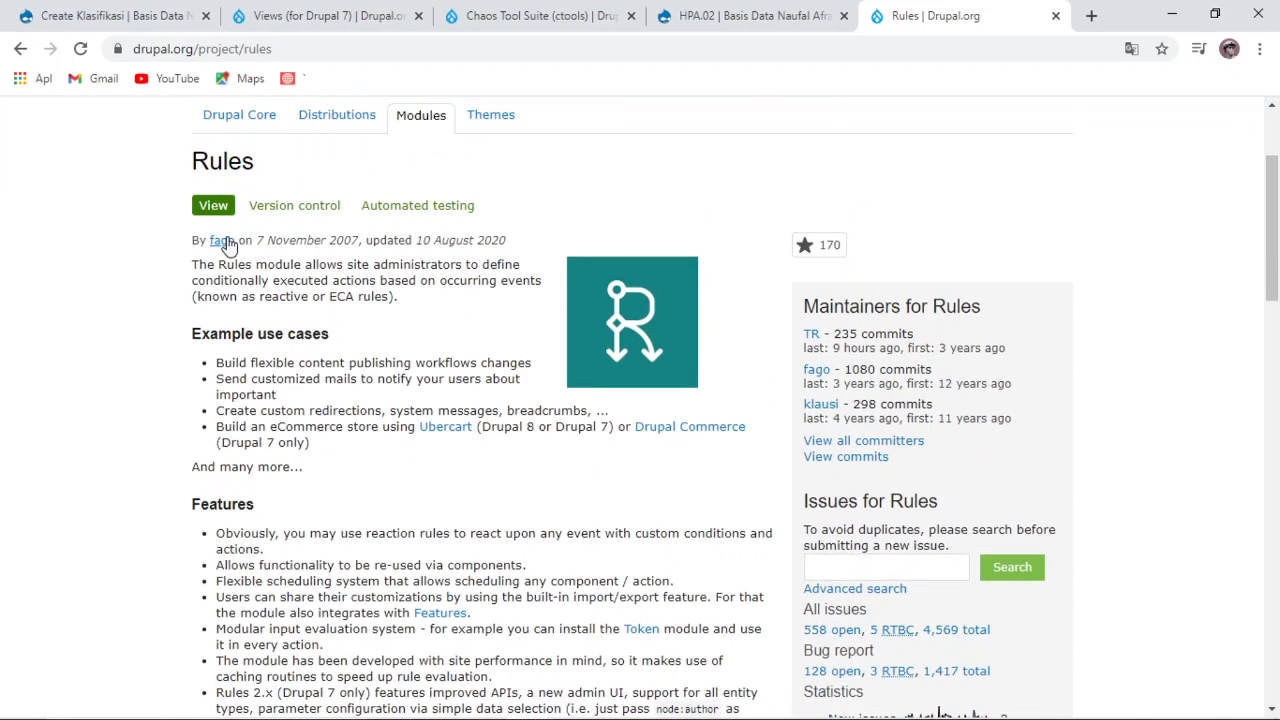
scroll(299, 590, down, 20)
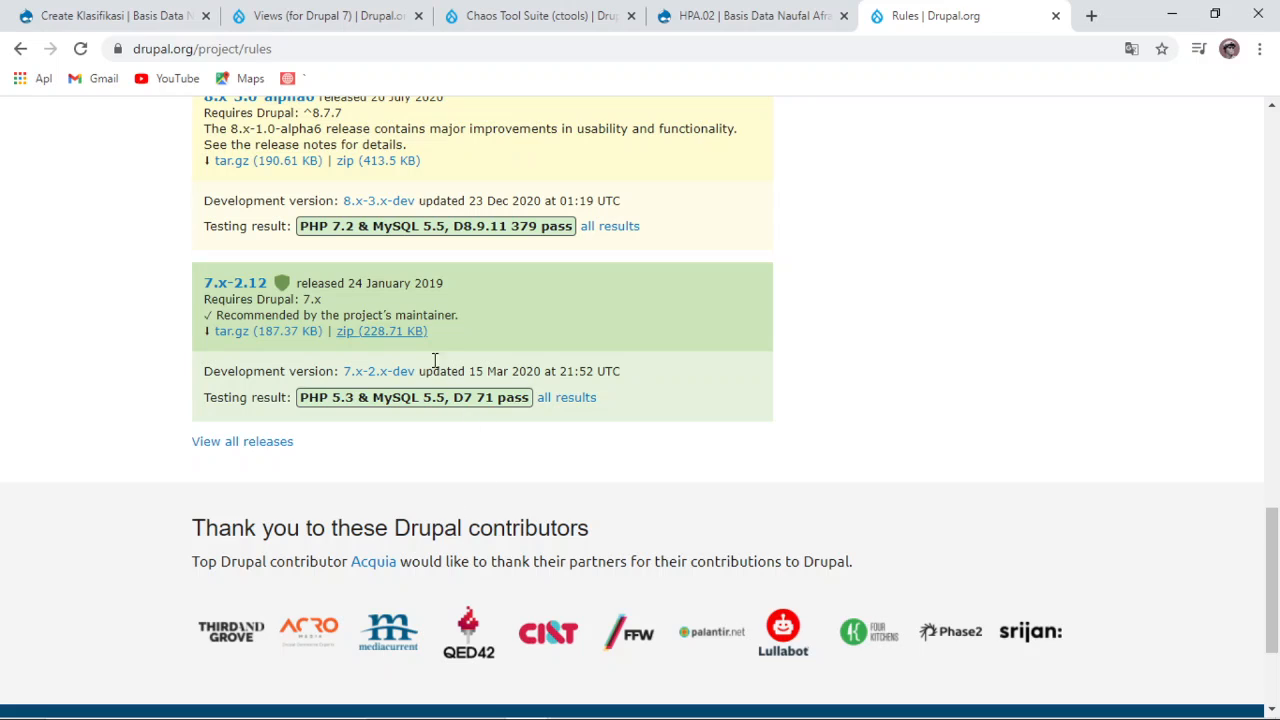
click(481, 701)
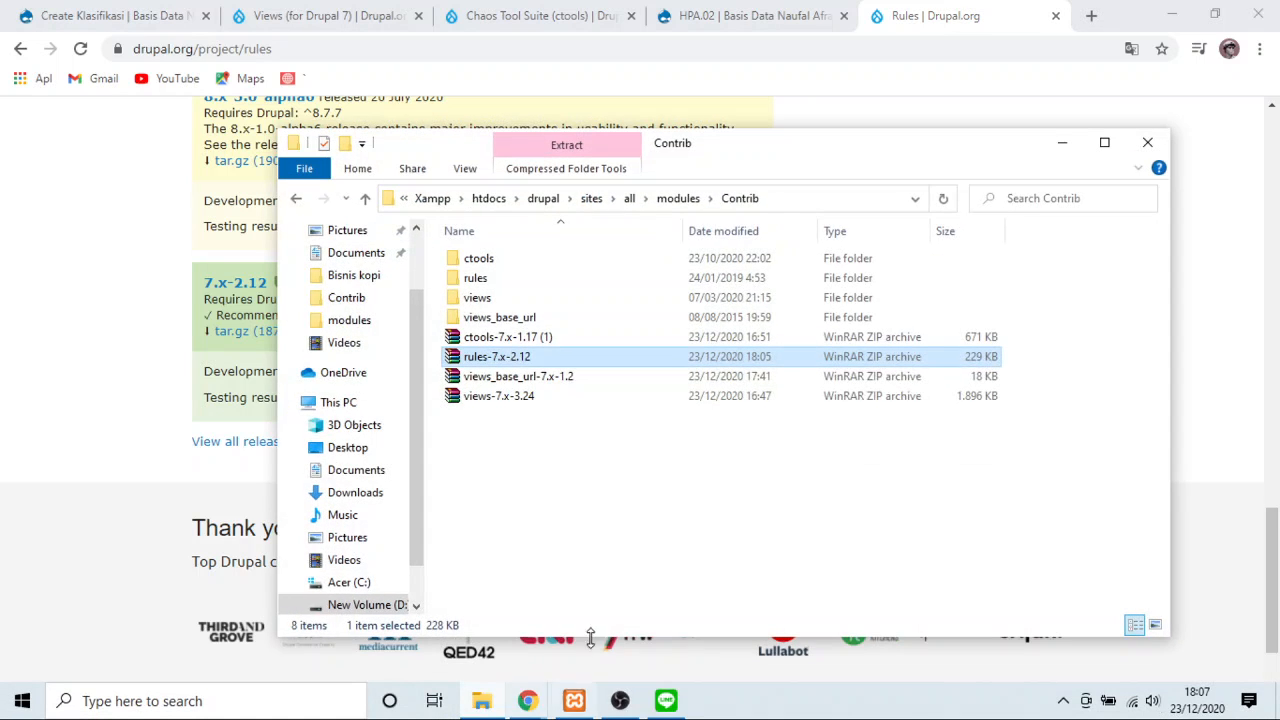
click(1060, 143)
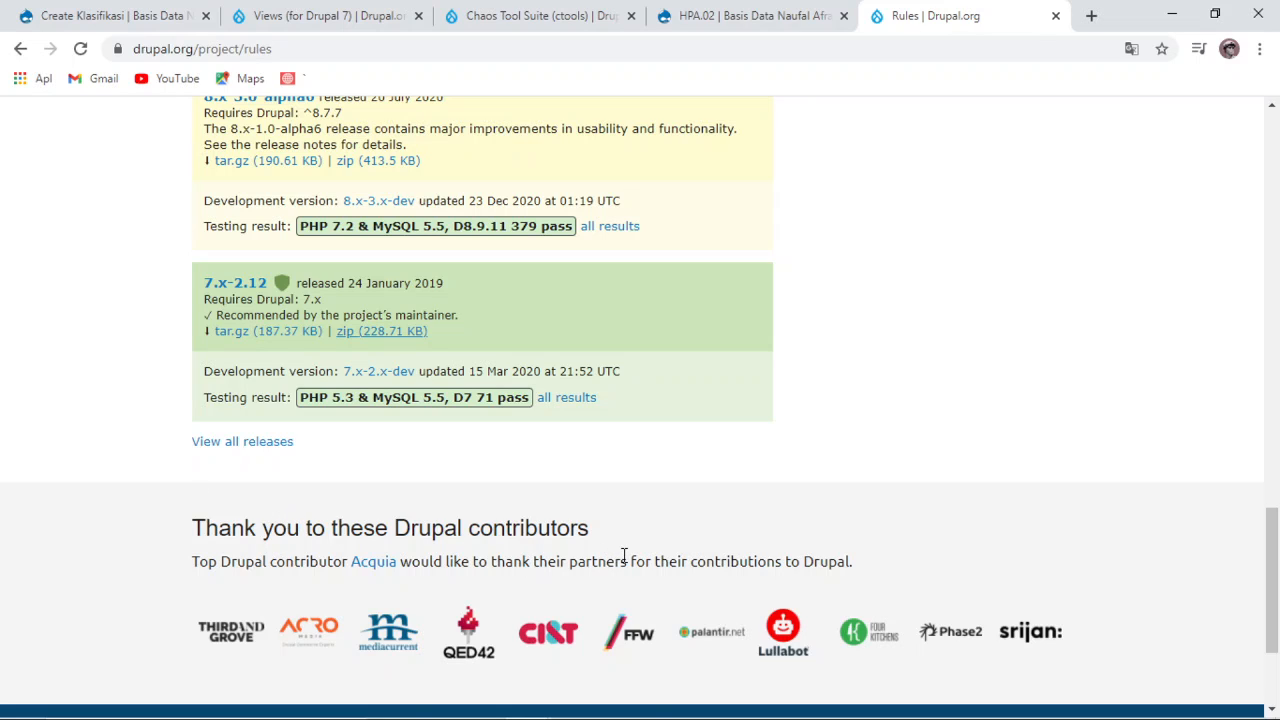
Step: Recheck the Rules downloads for Drupal 7 and inspect the rules and token folders in the Contrib modules folder
click(754, 12)
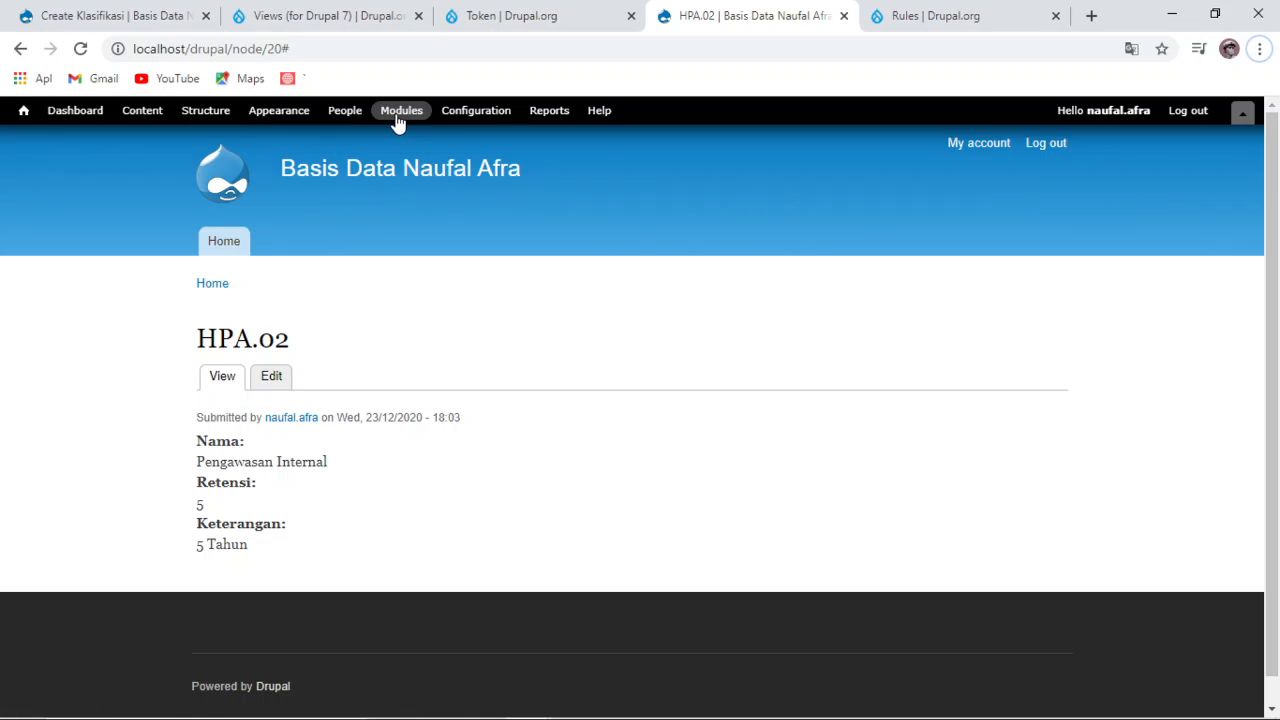
click(908, 15)
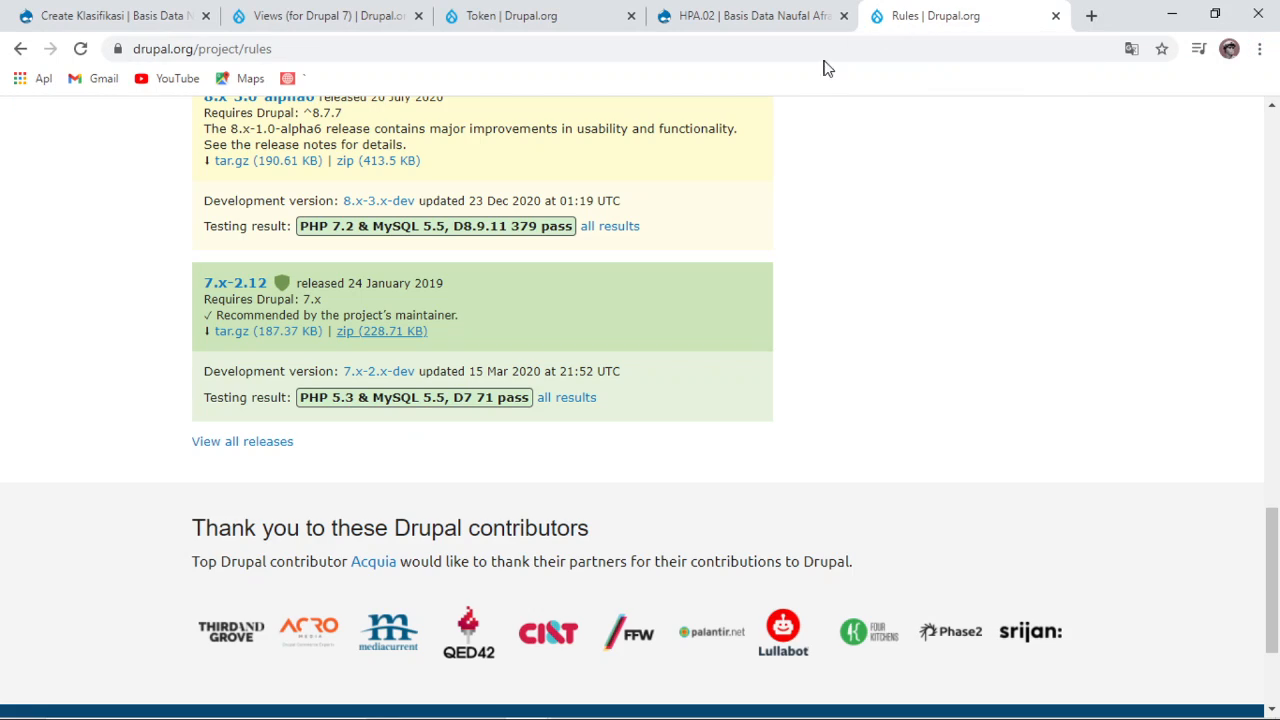
scroll(423, 331, up, 5)
scroll(652, 440, down, 2)
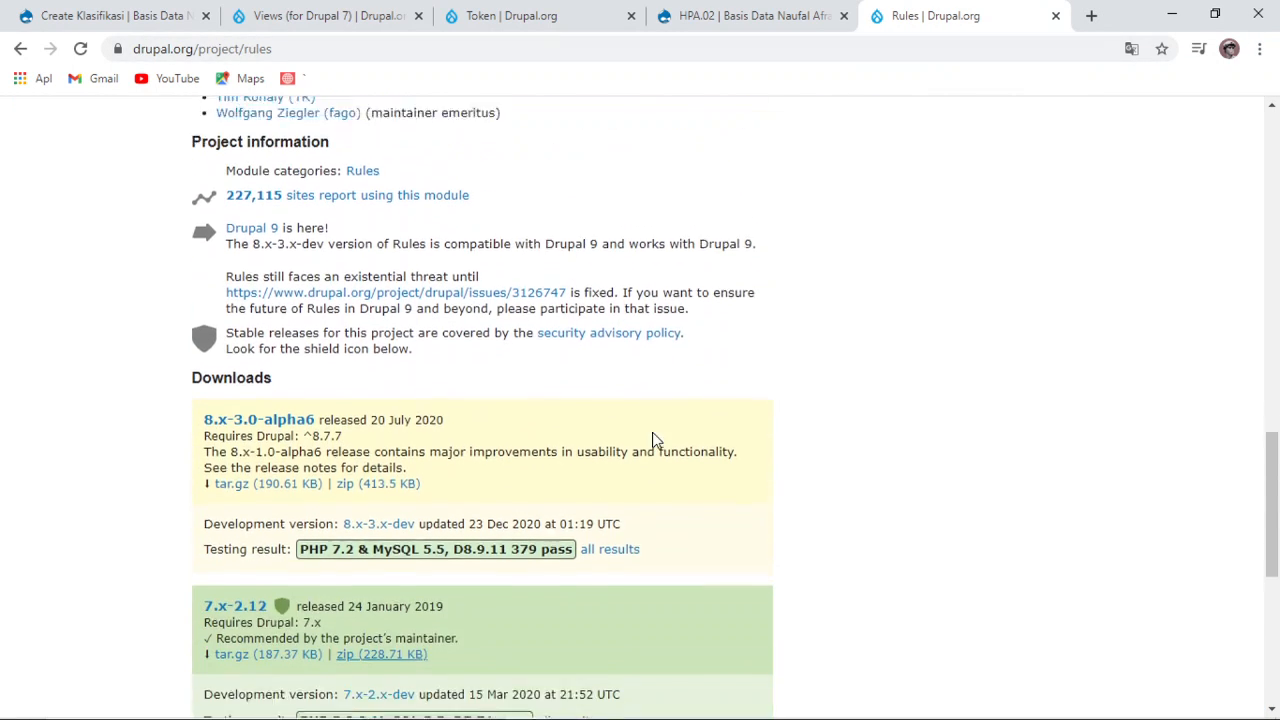
scroll(795, 490, down, 1)
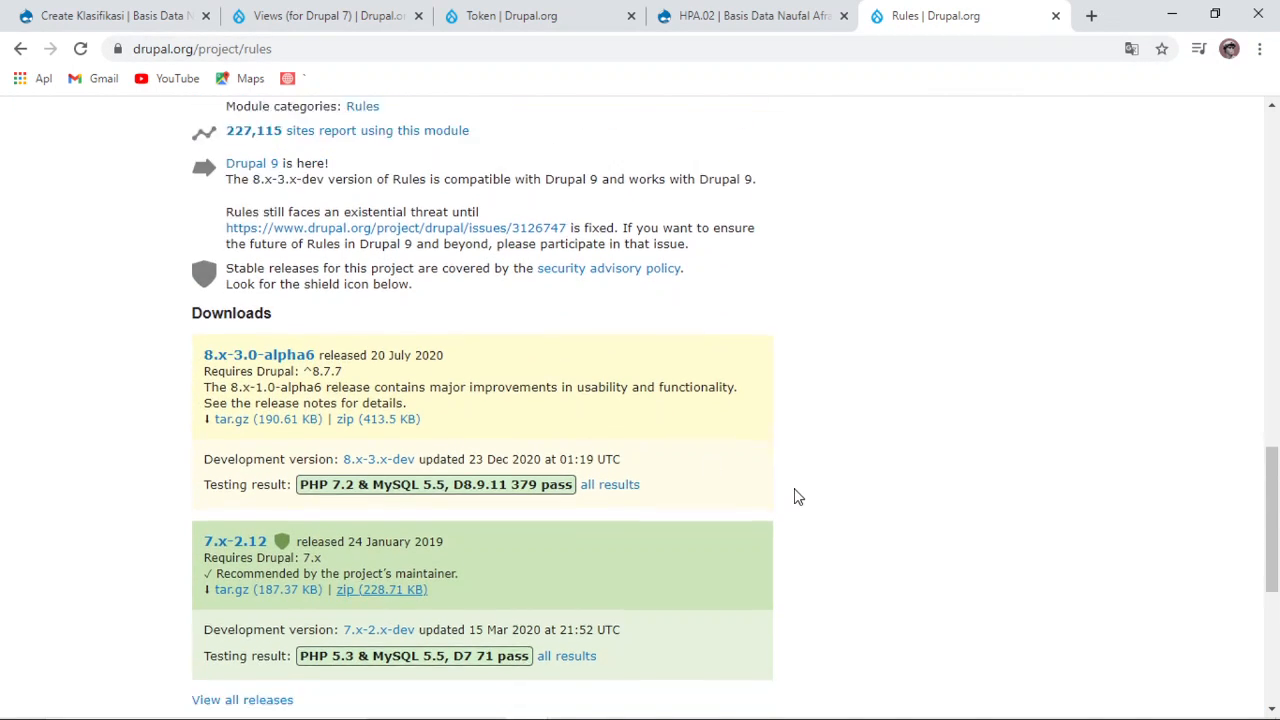
scroll(798, 497, down, 3)
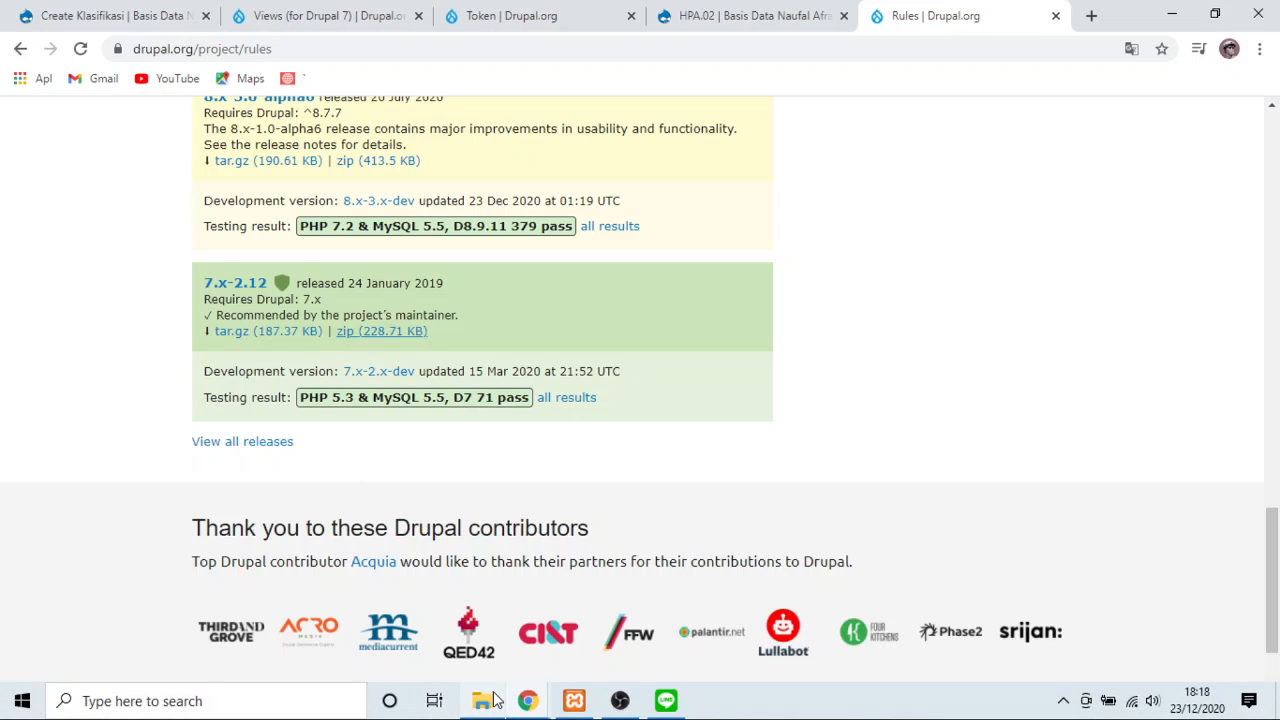
click(481, 714)
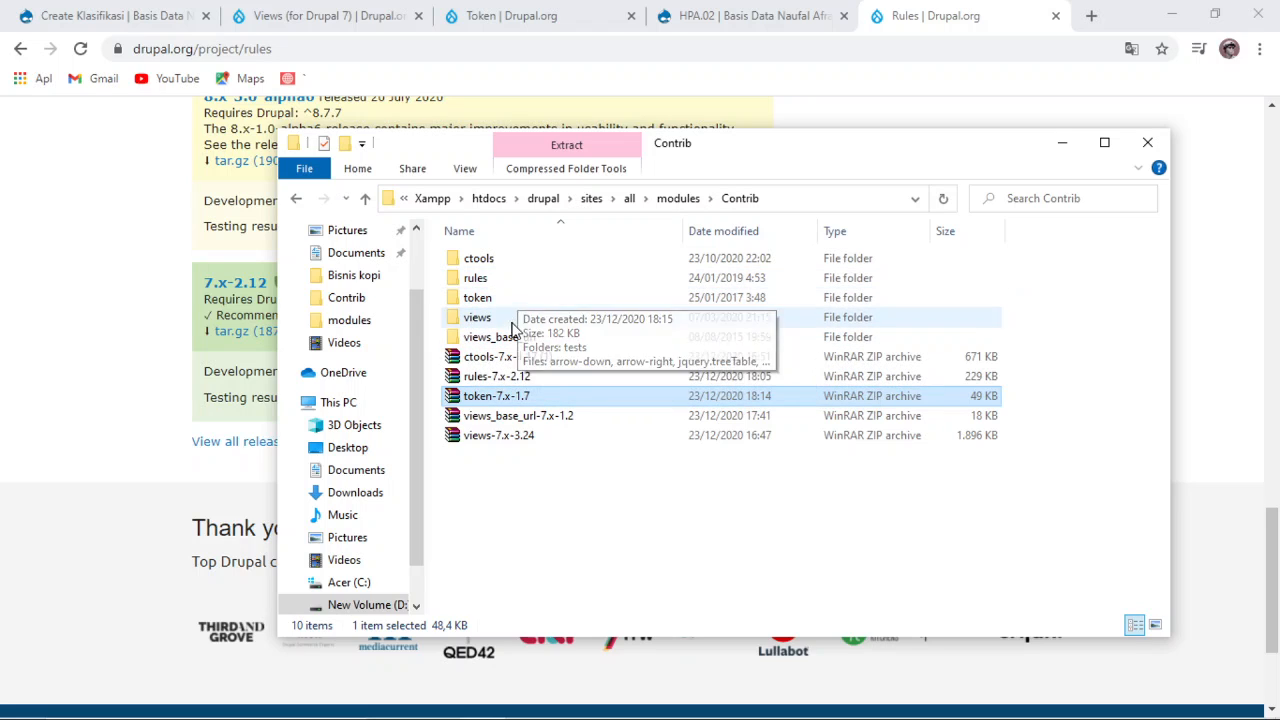
click(1062, 148)
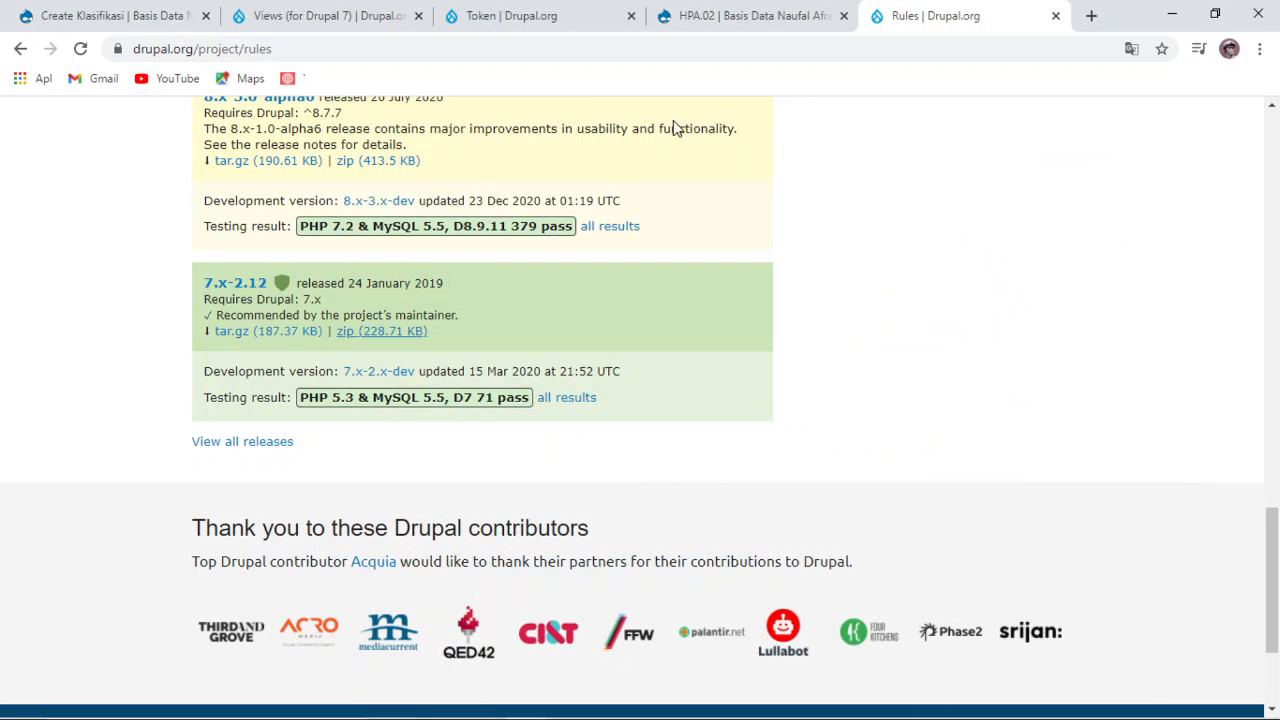
Step: Open the site's module list and check the Token, Rules and Rules UI entries
click(325, 10)
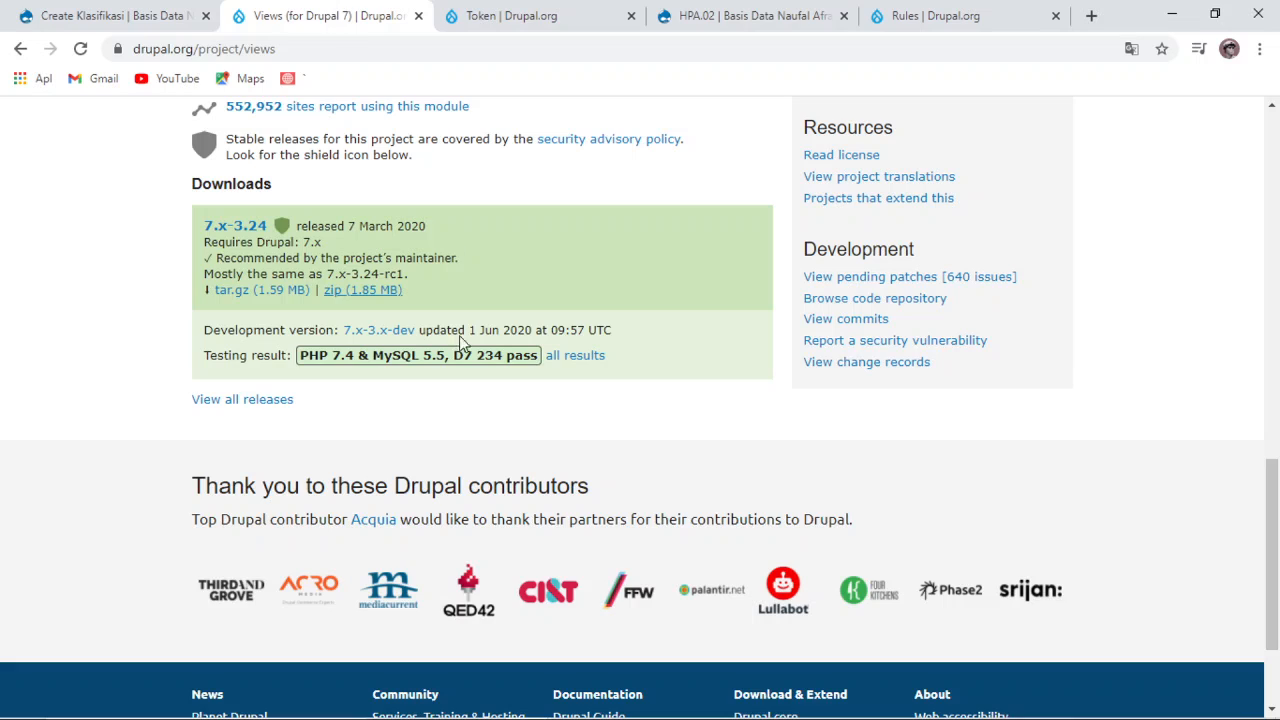
click(731, 15)
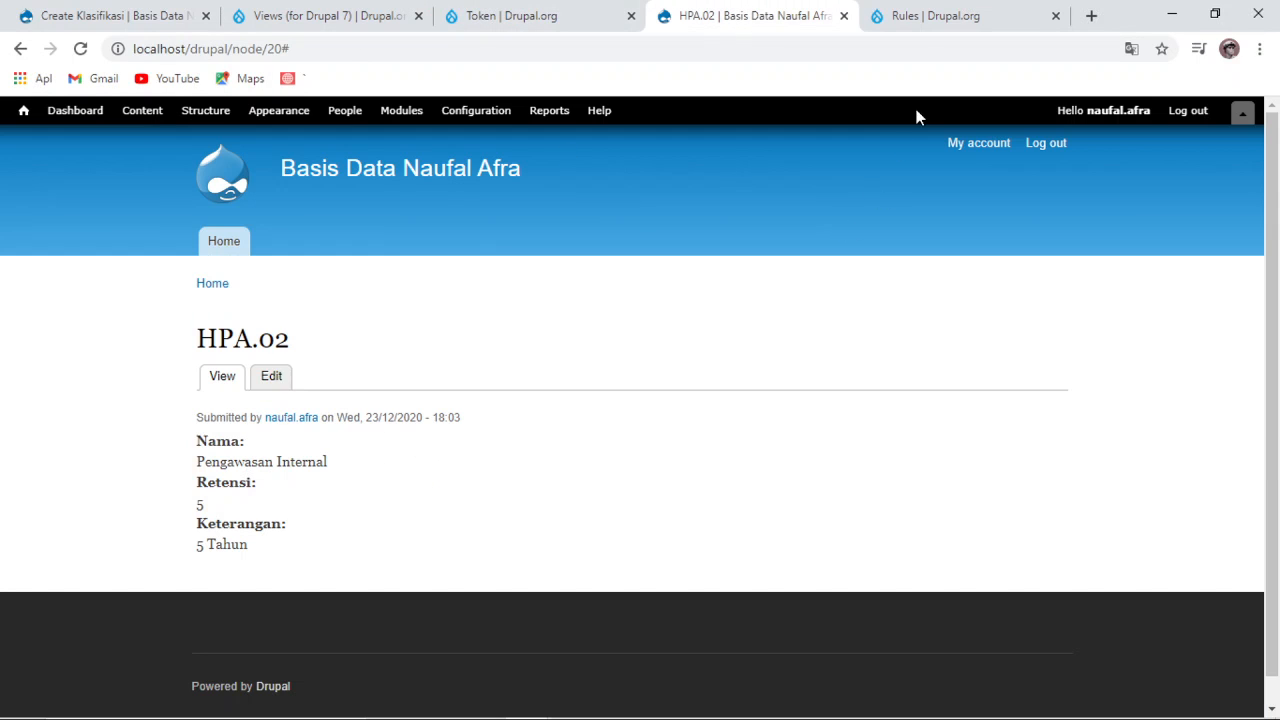
click(395, 110)
scroll(419, 549, down, 10)
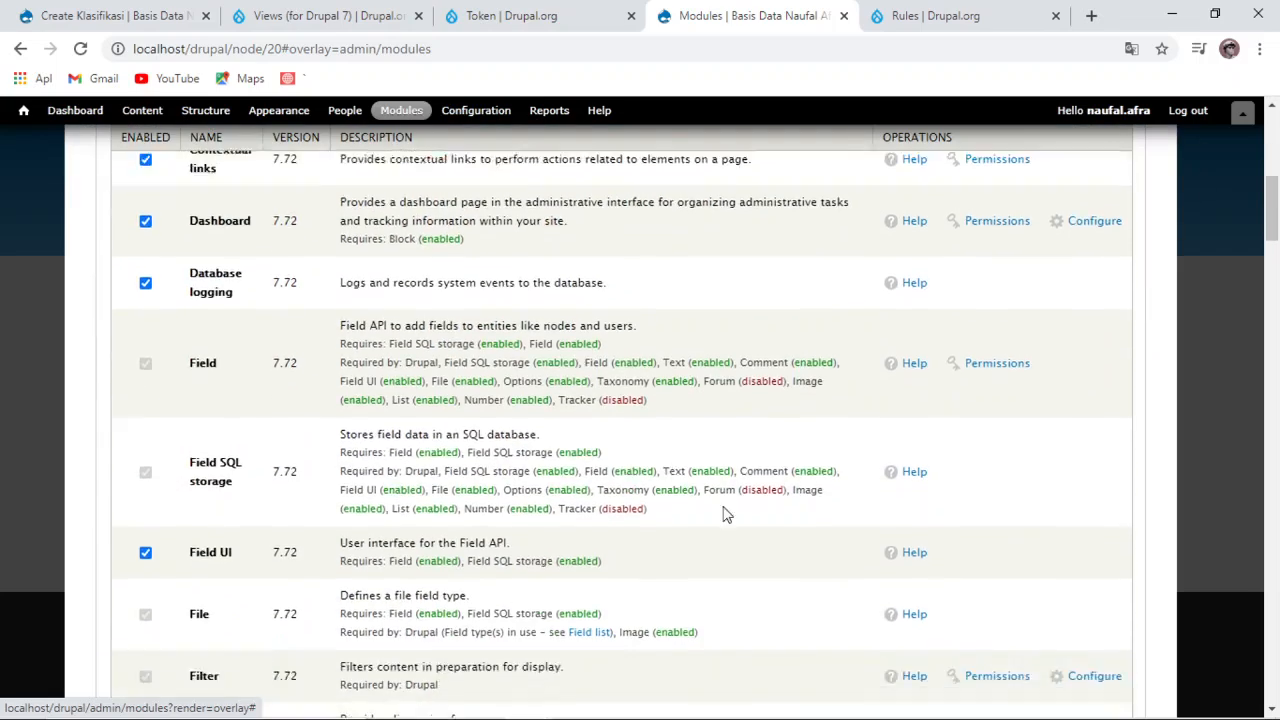
drag(1271, 256, 1233, 652)
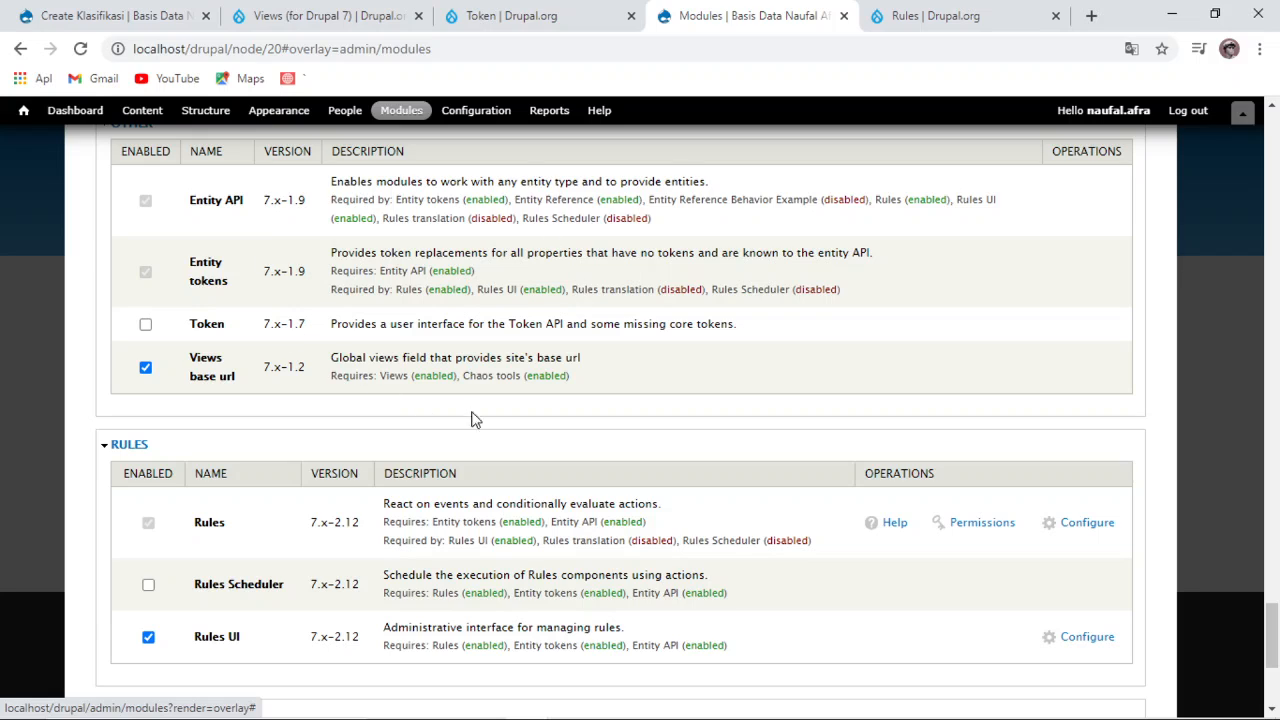
Step: Check the Token 7.x-1.7 download on drupal.org and the token files in the Contrib modules folder
click(555, 16)
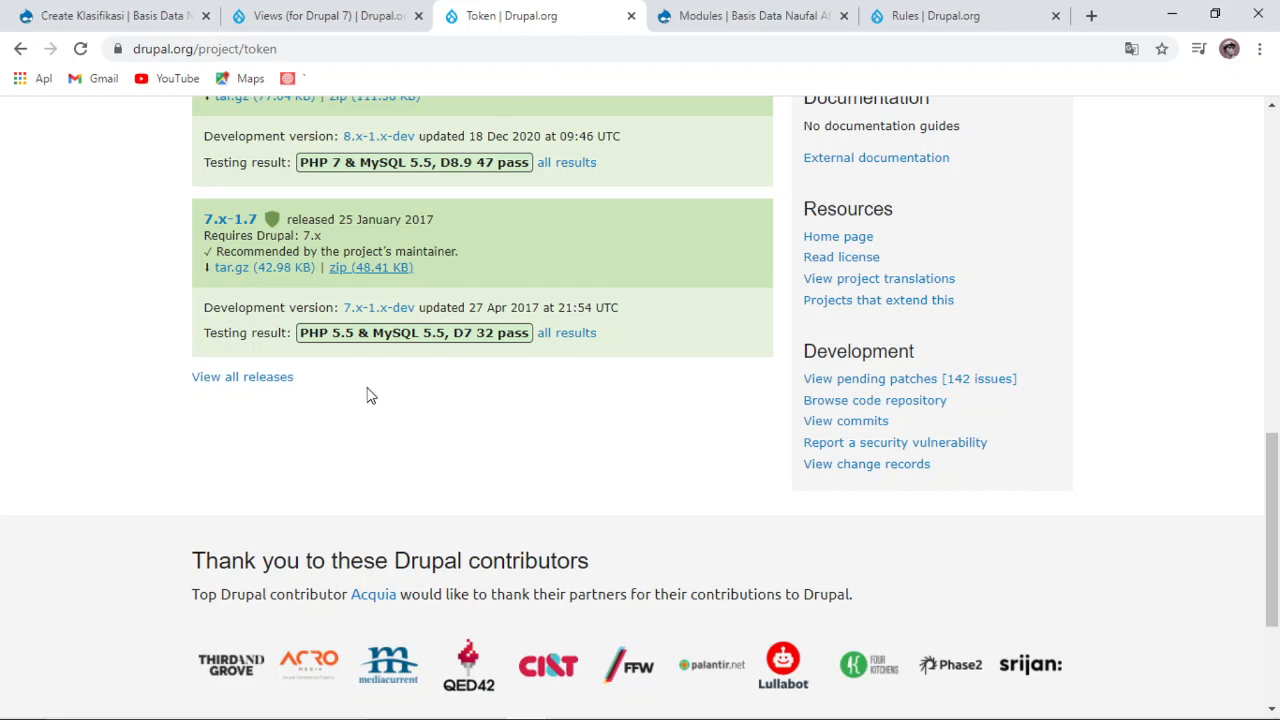
scroll(366, 394, up, 1)
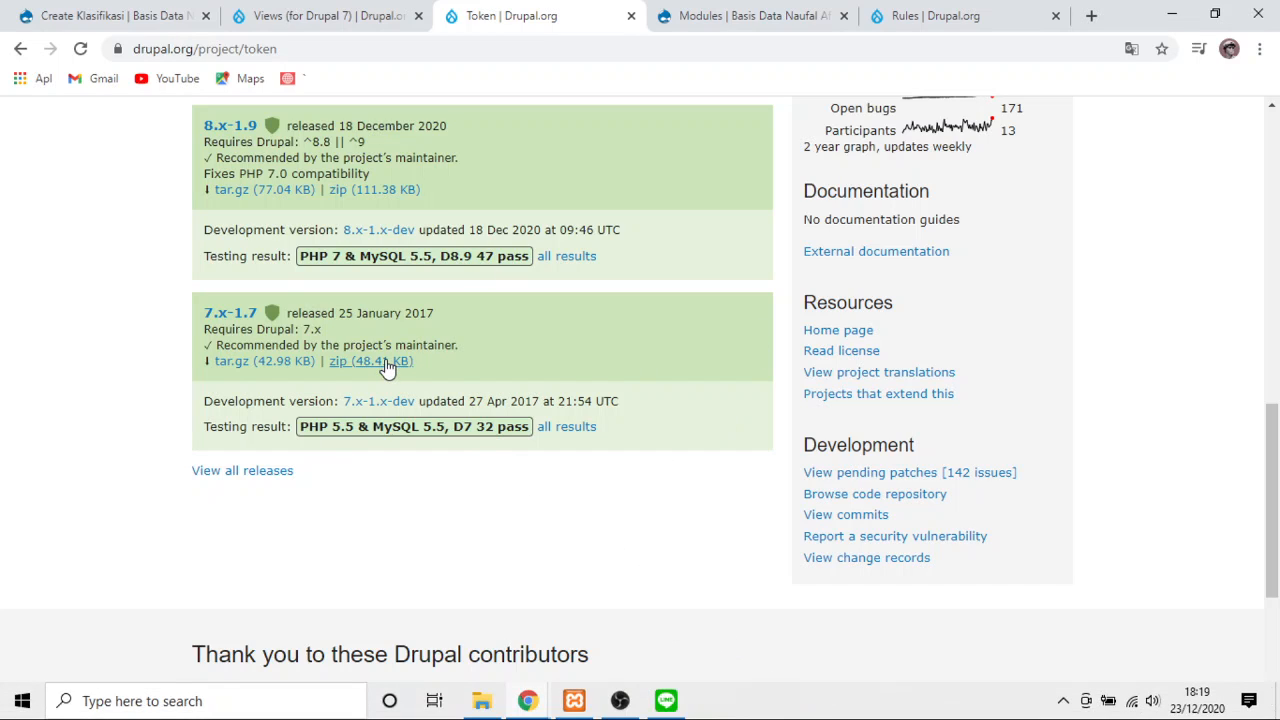
click(482, 701)
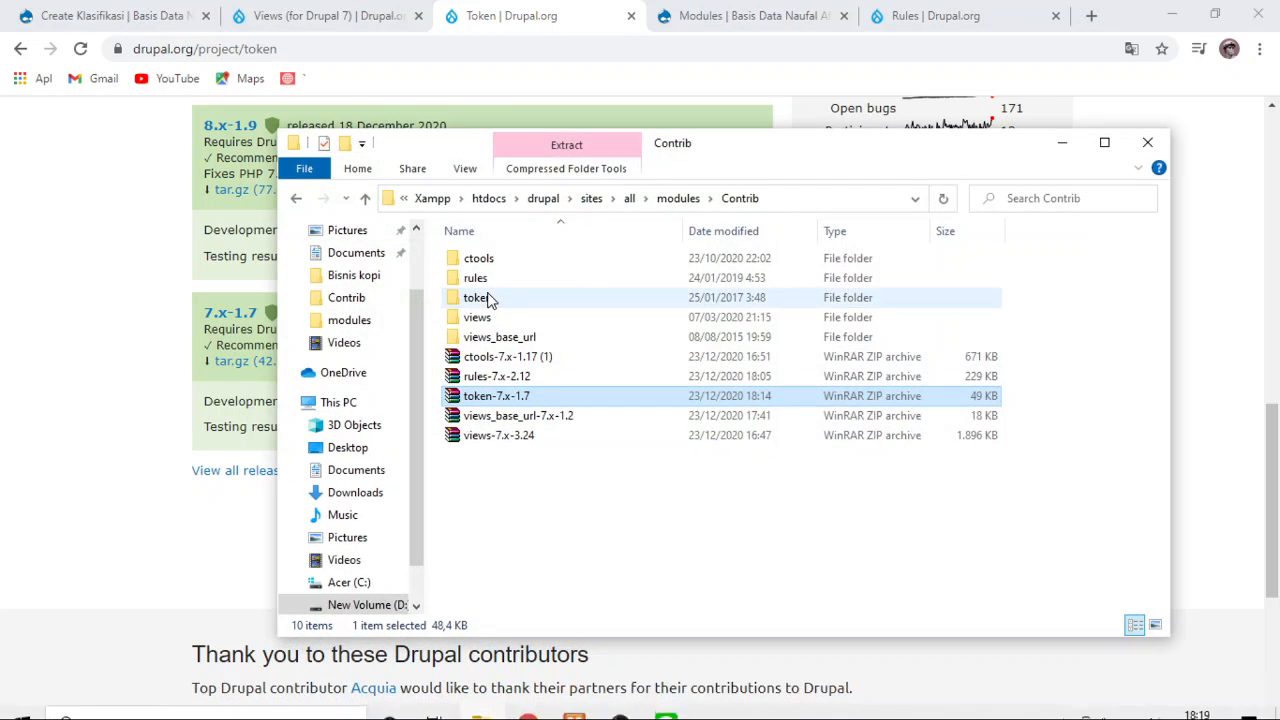
click(1066, 146)
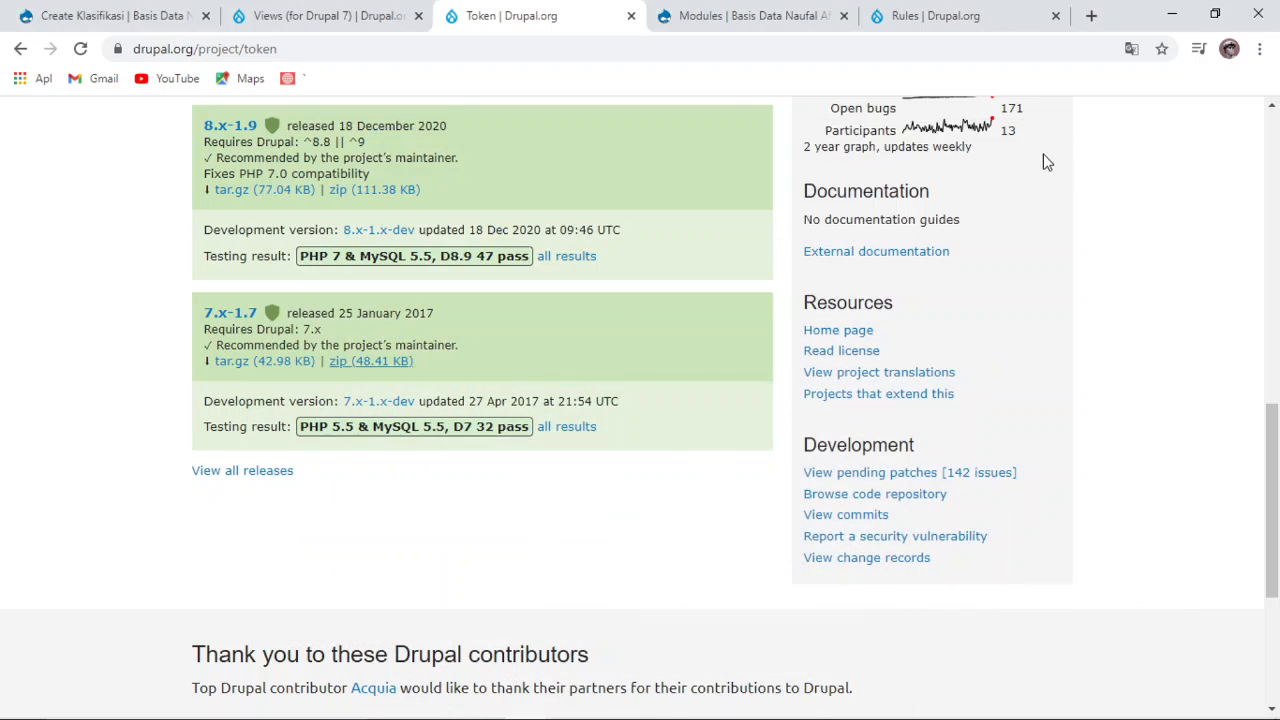
Step: Review the Rules and Views entries in the site's module list and close the list
click(668, 16)
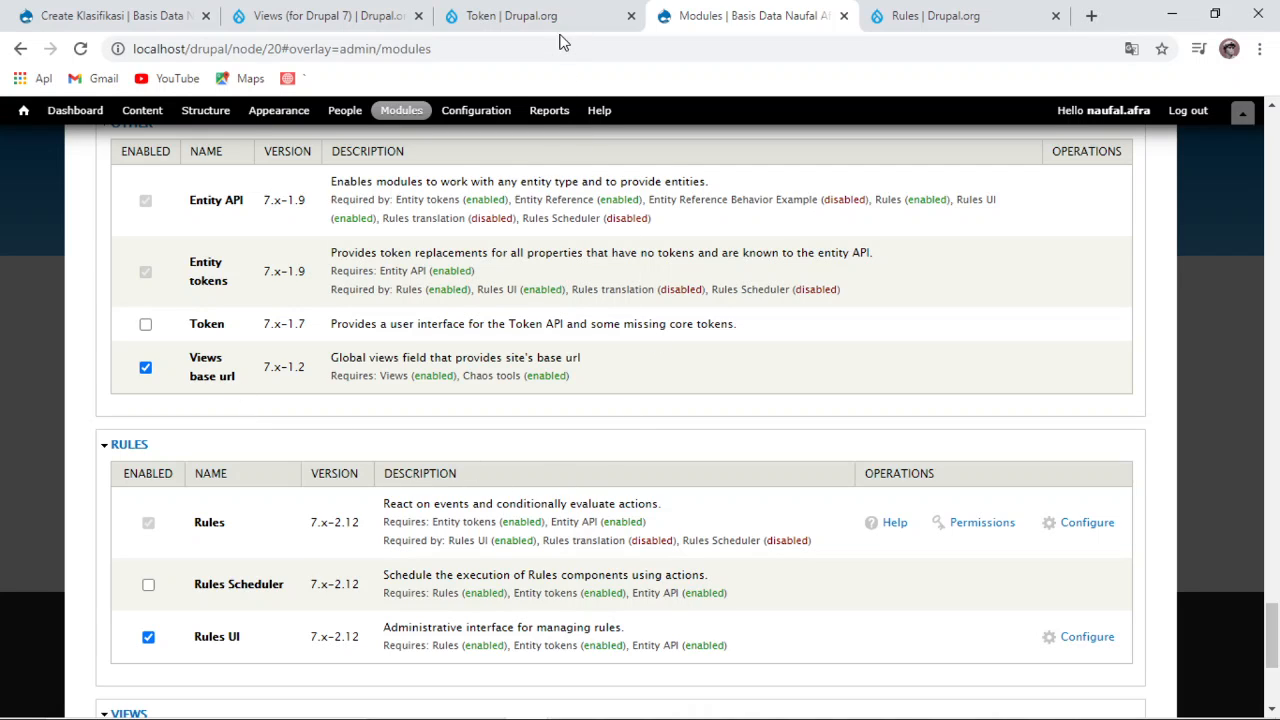
scroll(240, 580, down, 1)
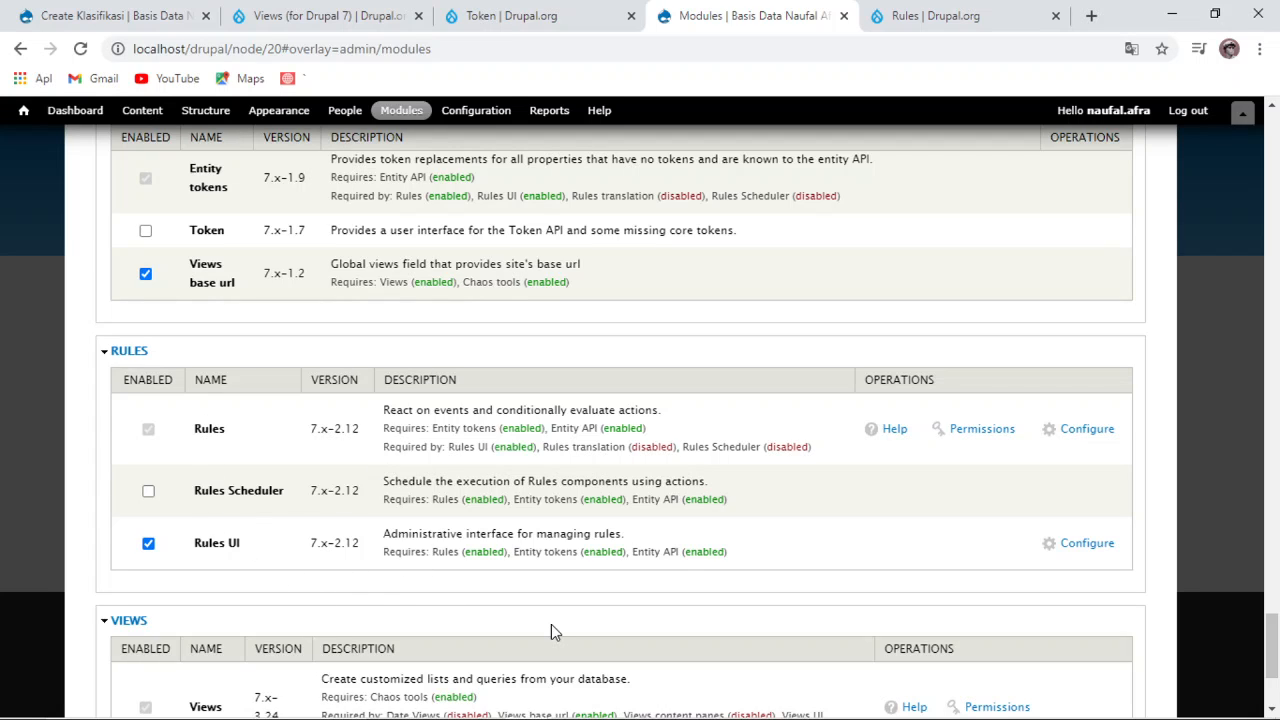
scroll(551, 626, down, 3)
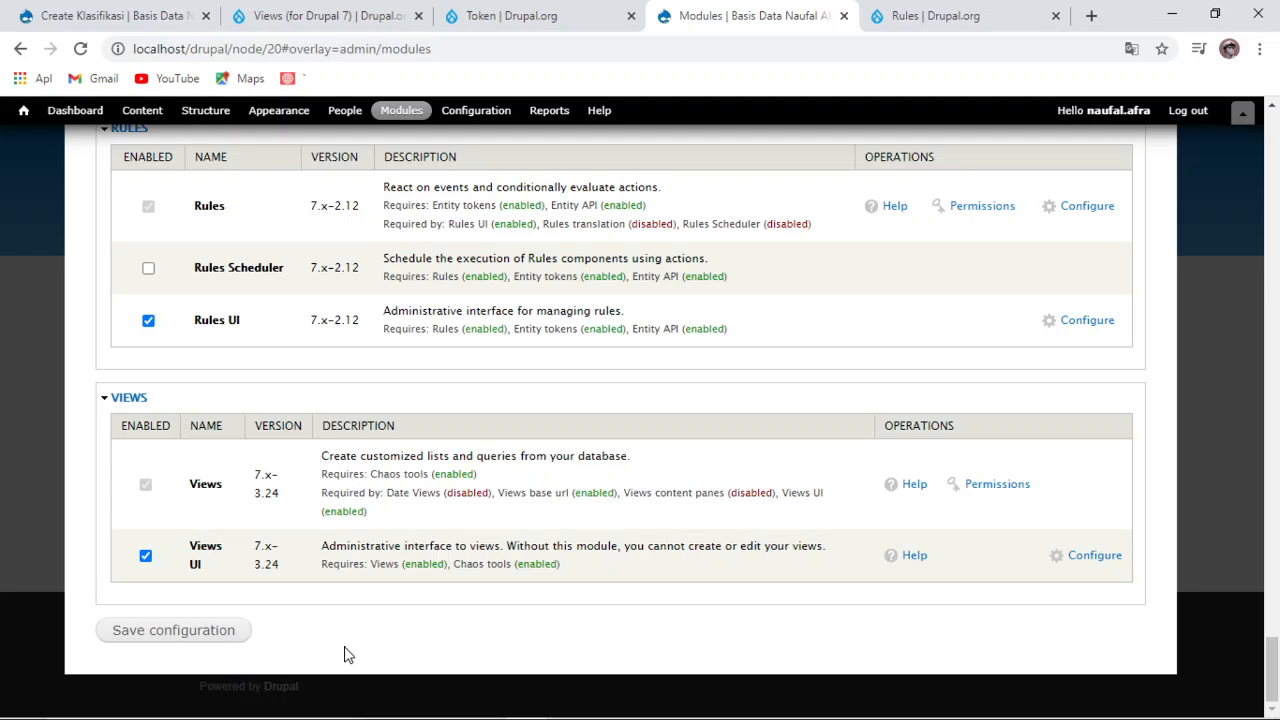
drag(1273, 660, 1268, 130)
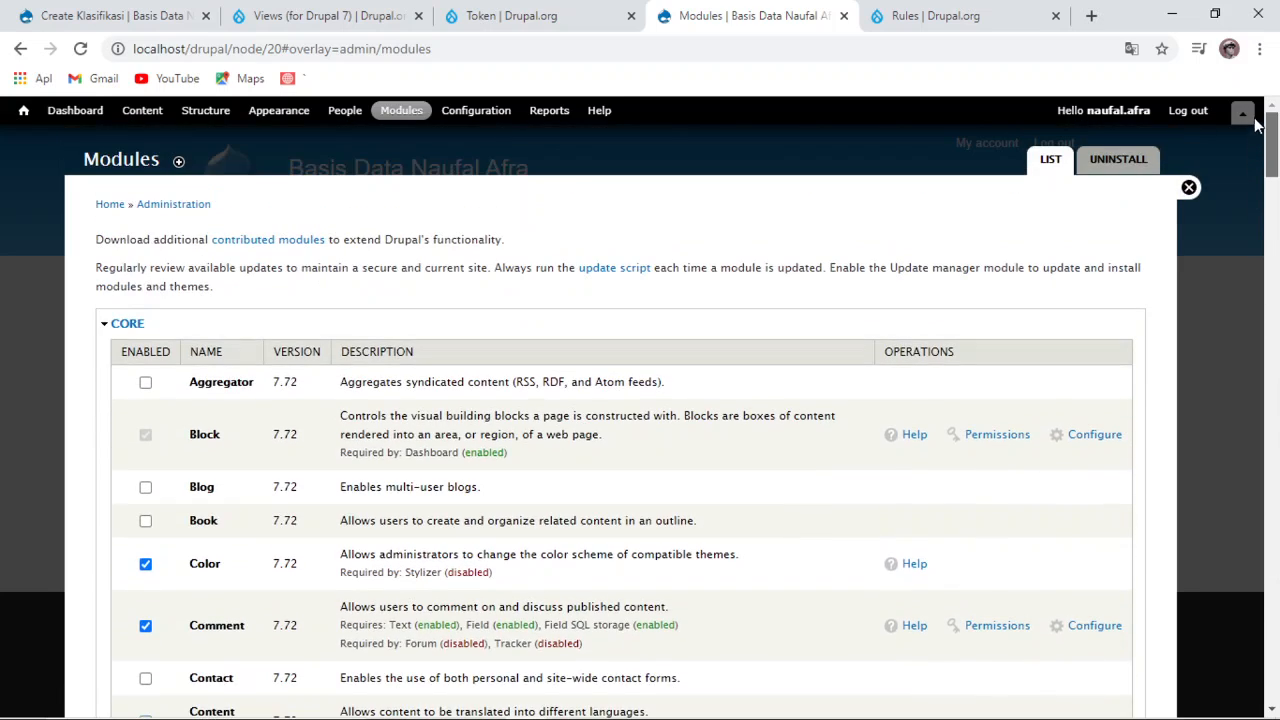
click(1188, 189)
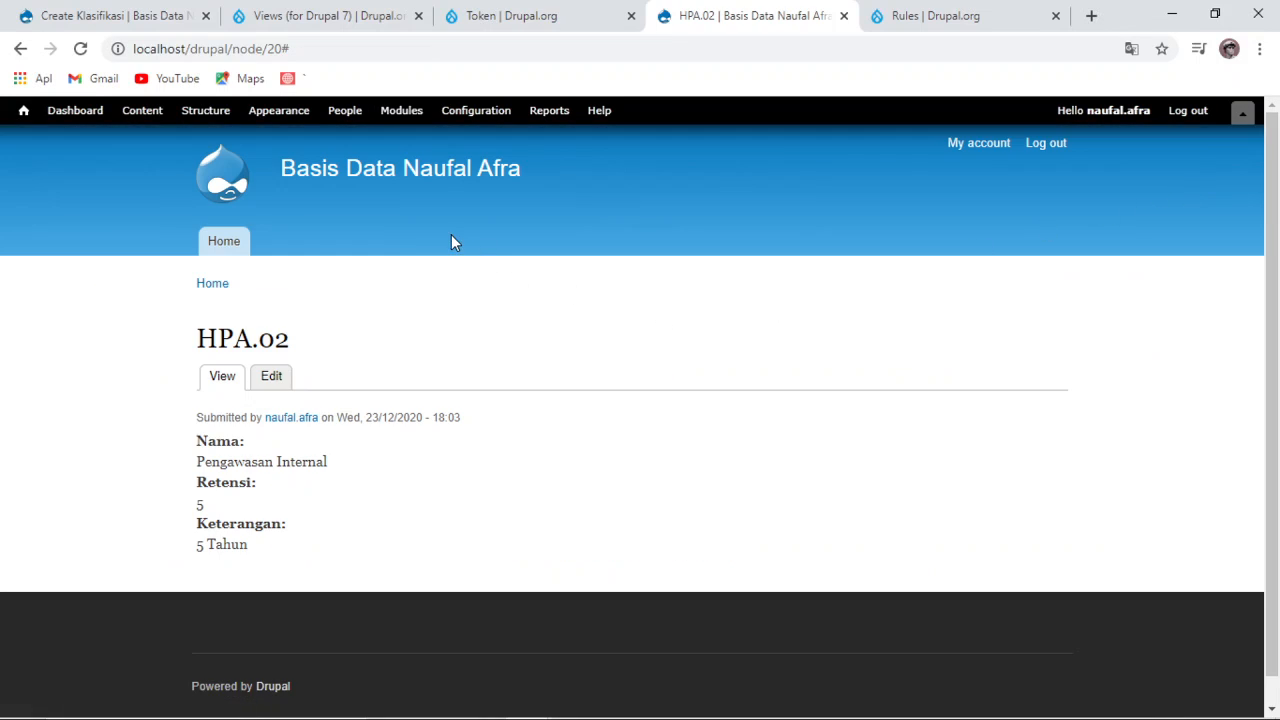
Step: Open the Rules page under the Workflow configuration and start adding a new rule
click(475, 112)
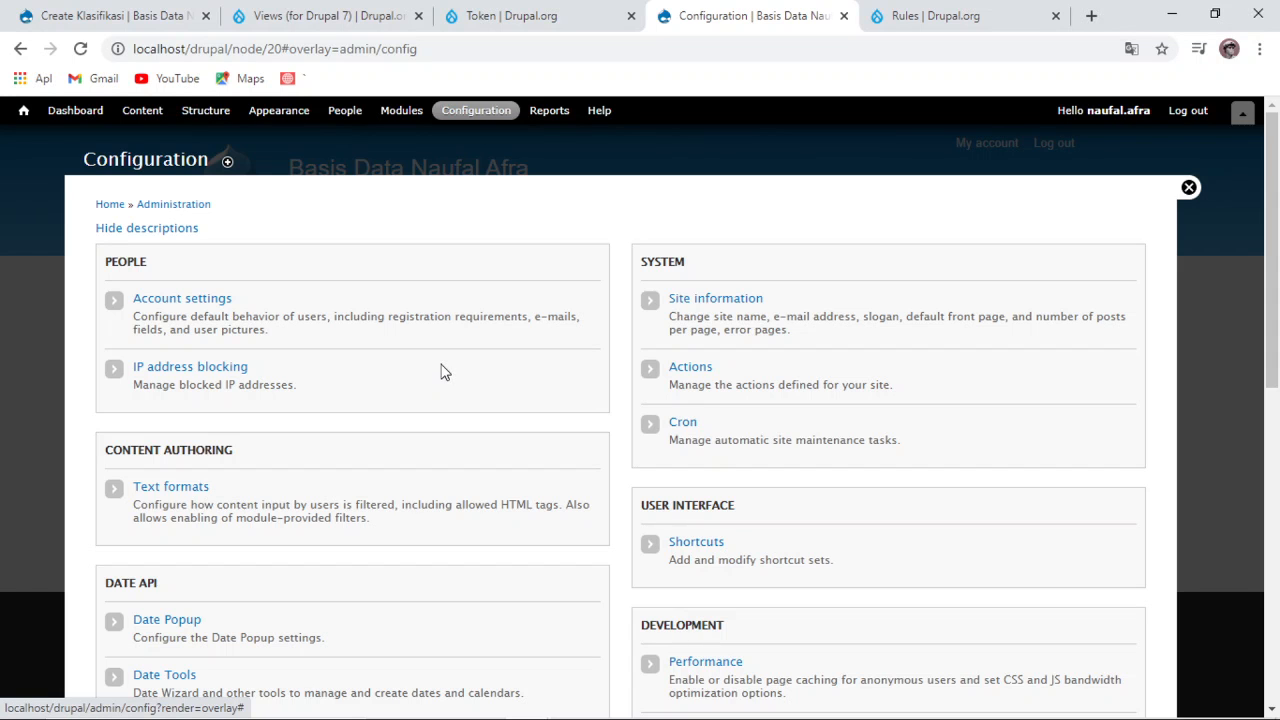
scroll(917, 560, down, 6)
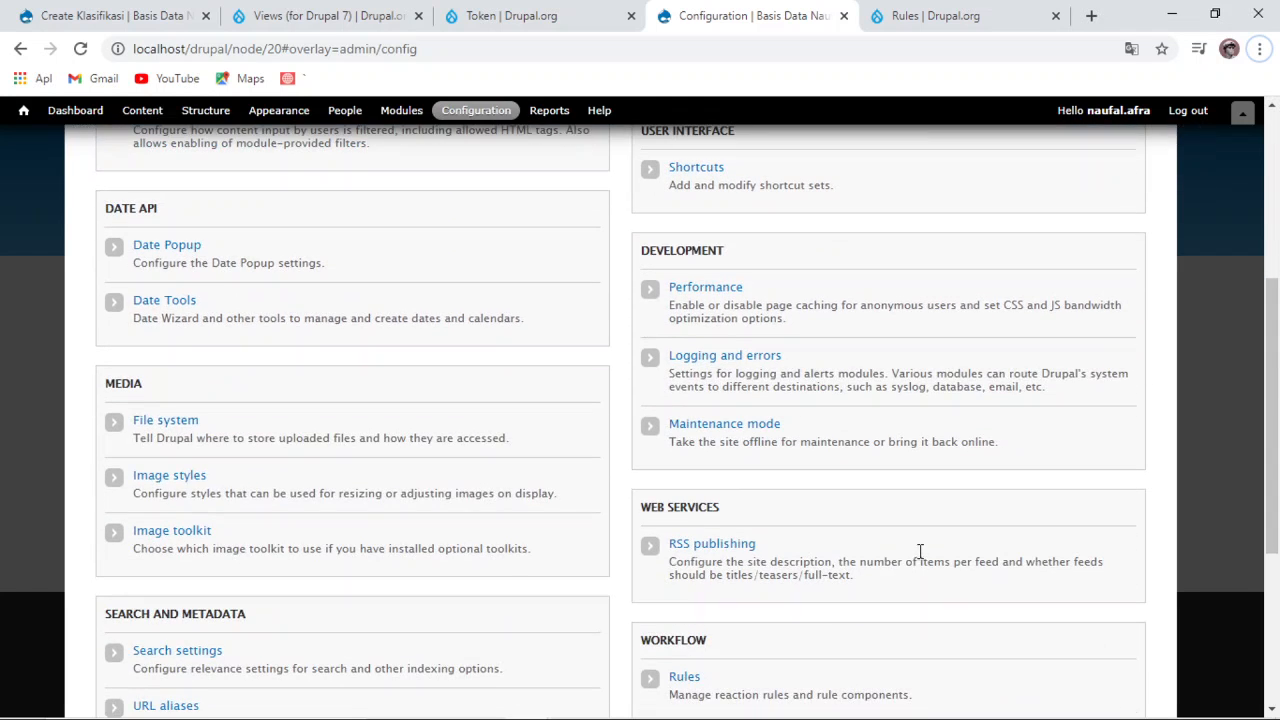
click(687, 497)
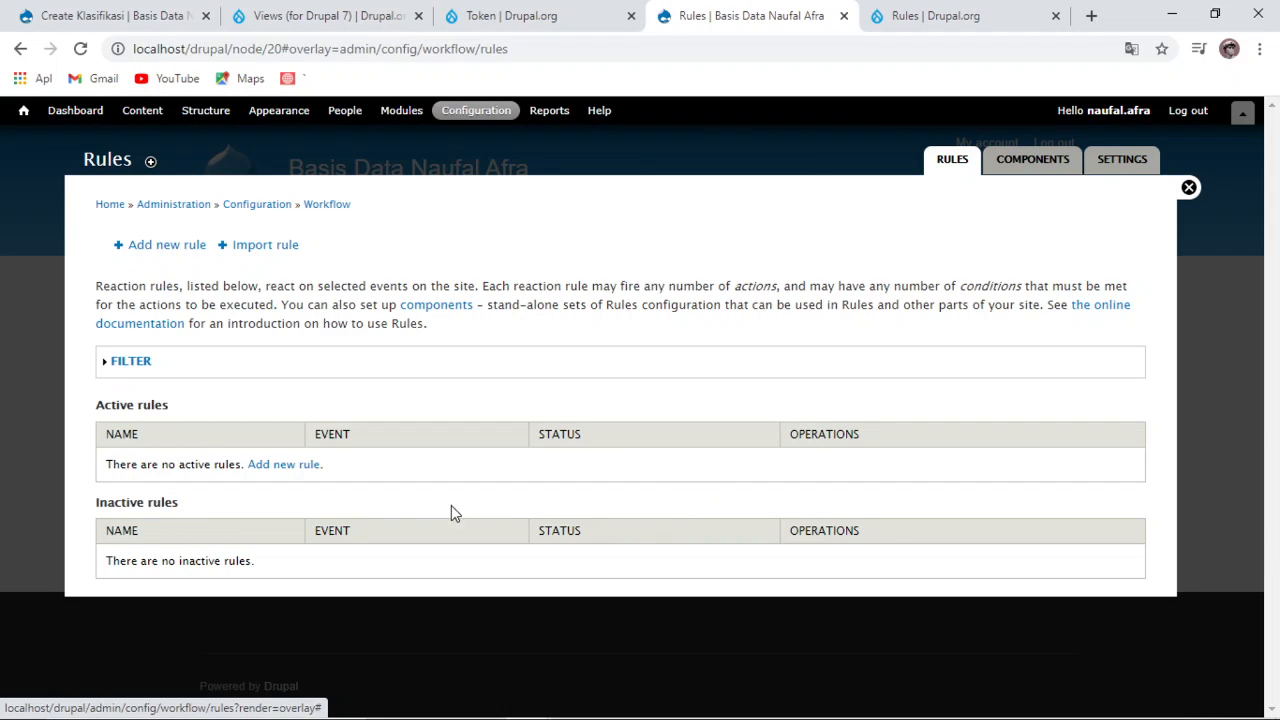
click(19, 49)
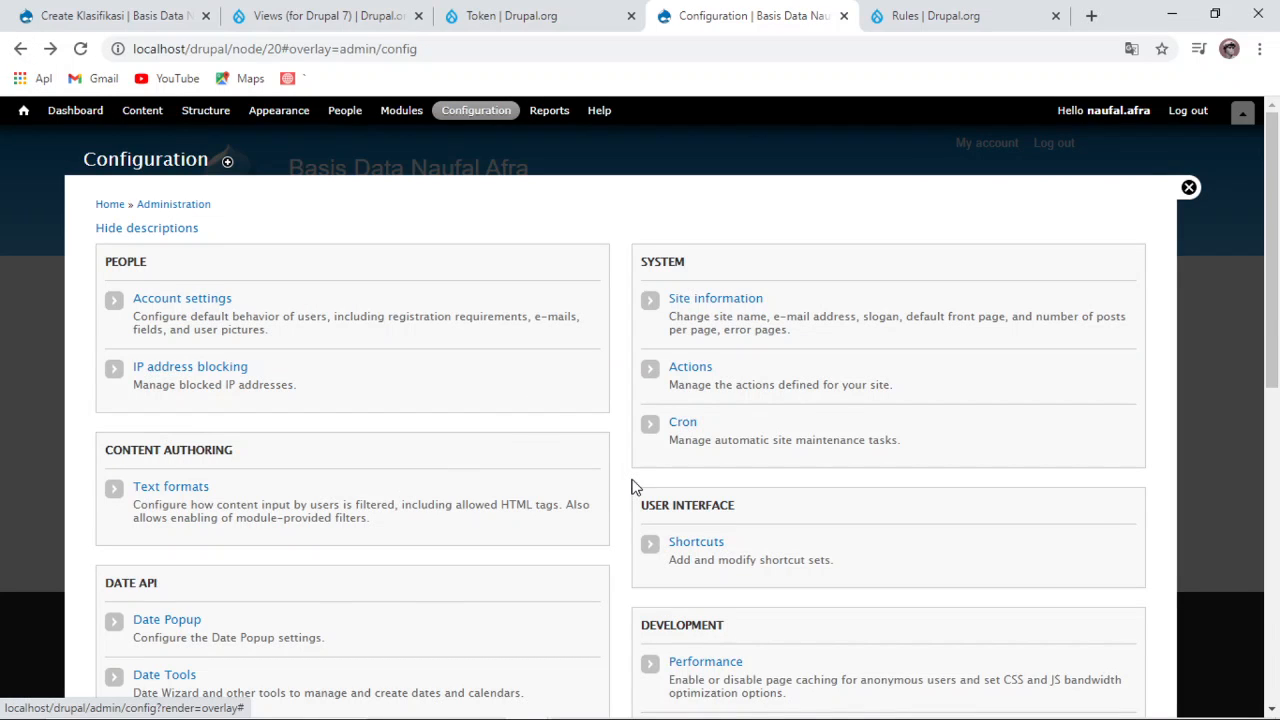
scroll(631, 487, down, 5)
click(690, 586)
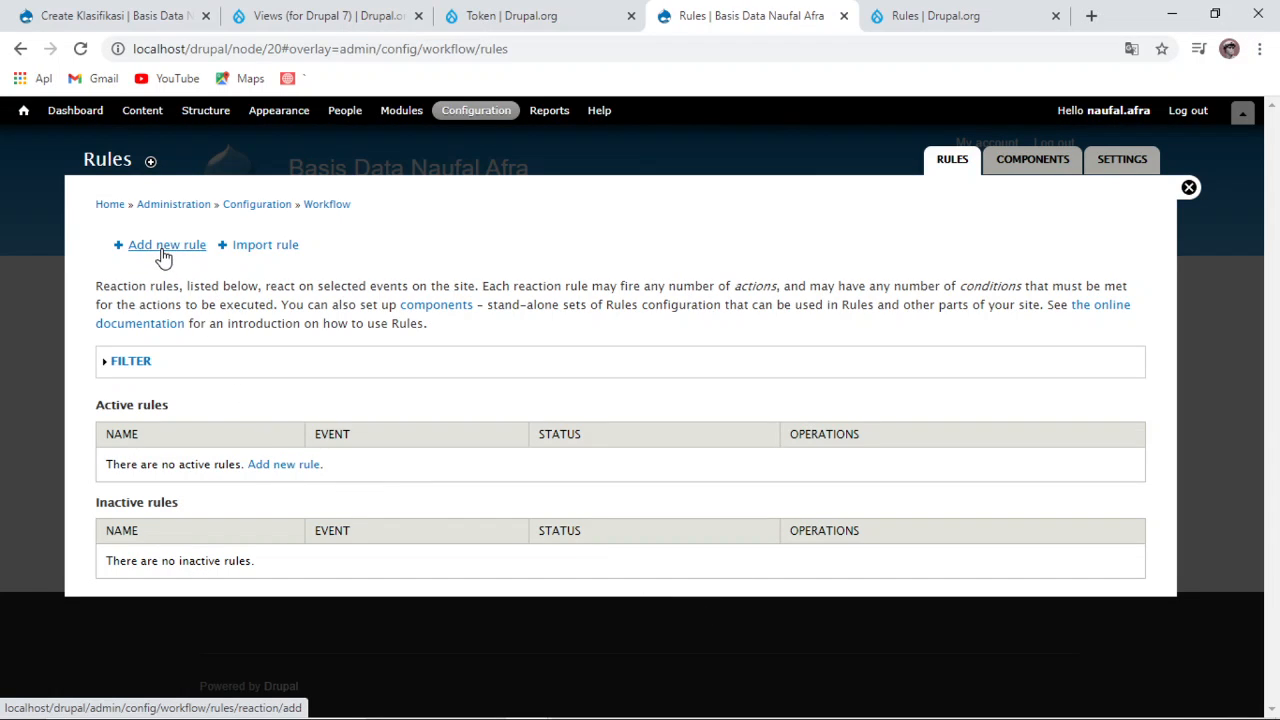
click(163, 256)
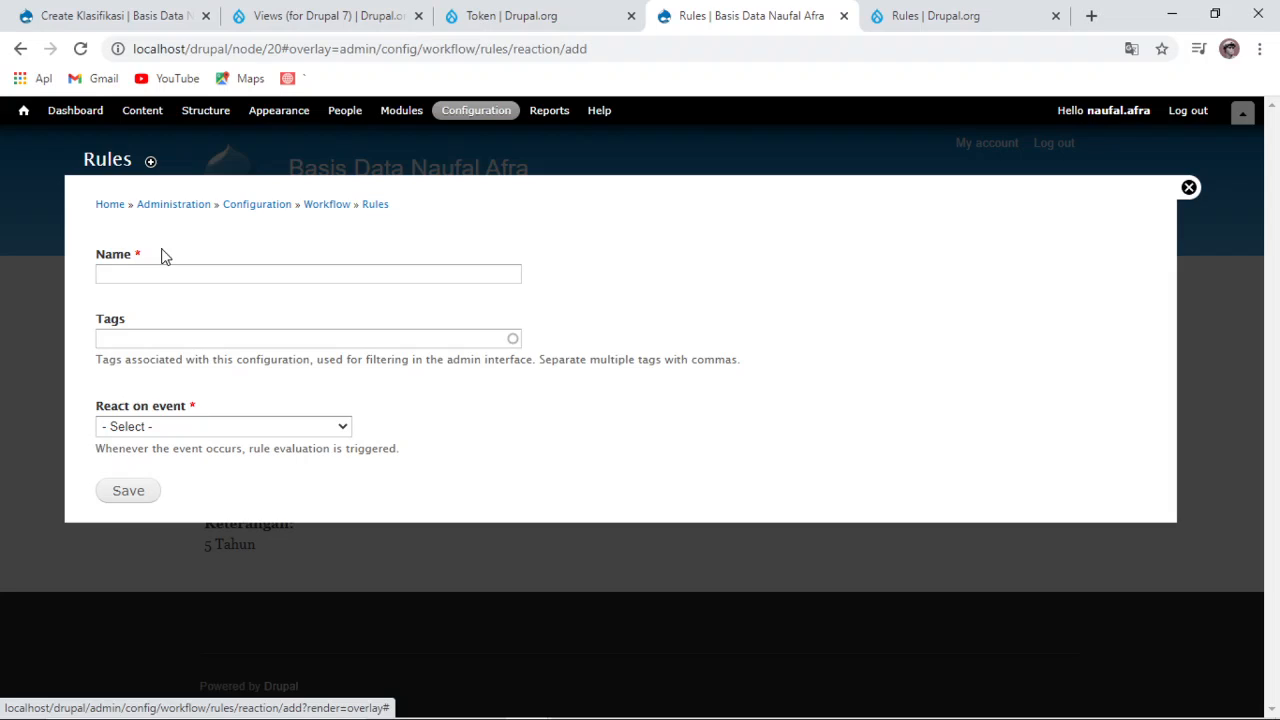
Step: Name the new rule "Forward to adm/klas creating new klasifikasi"
click(199, 270)
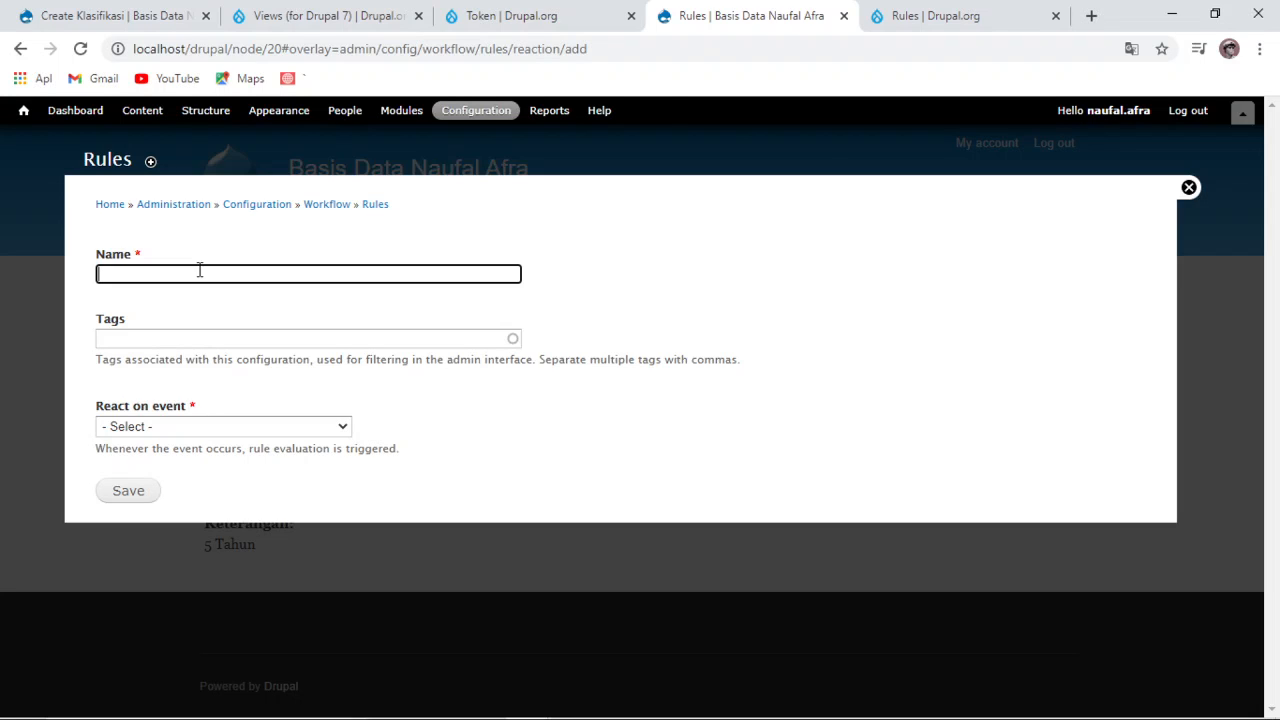
key(Caps_Lock)
text(F)
key(Caps_Lock)
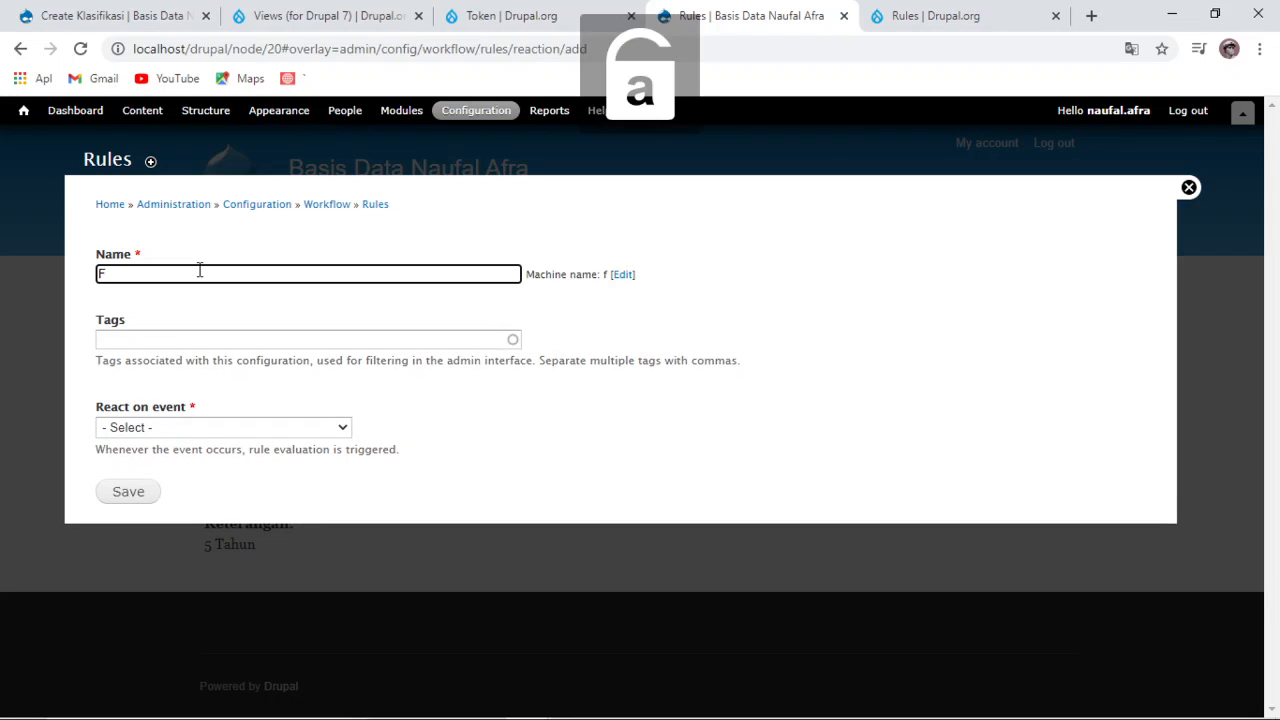
text(orward)
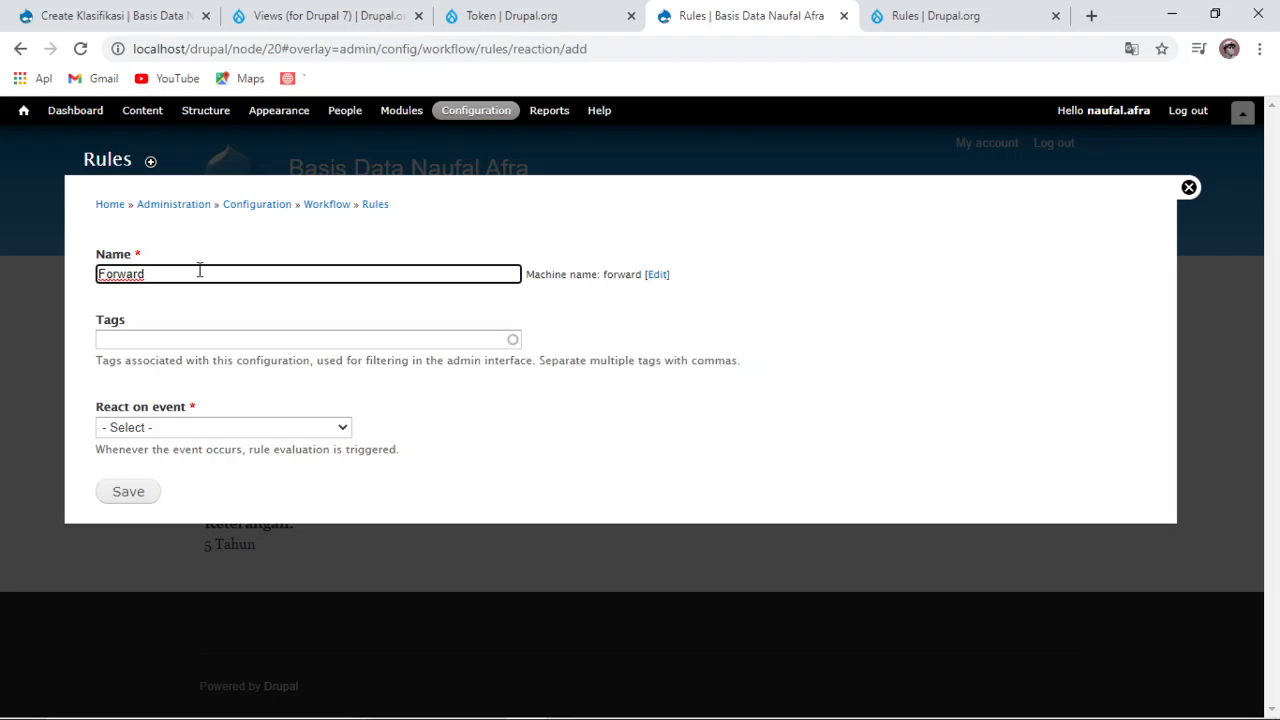
text(to ad )
text(/kl)
key(BackSpace)
key(BackSpace)
key(BackSpace)
key(BackSpace)
text(m/klas)
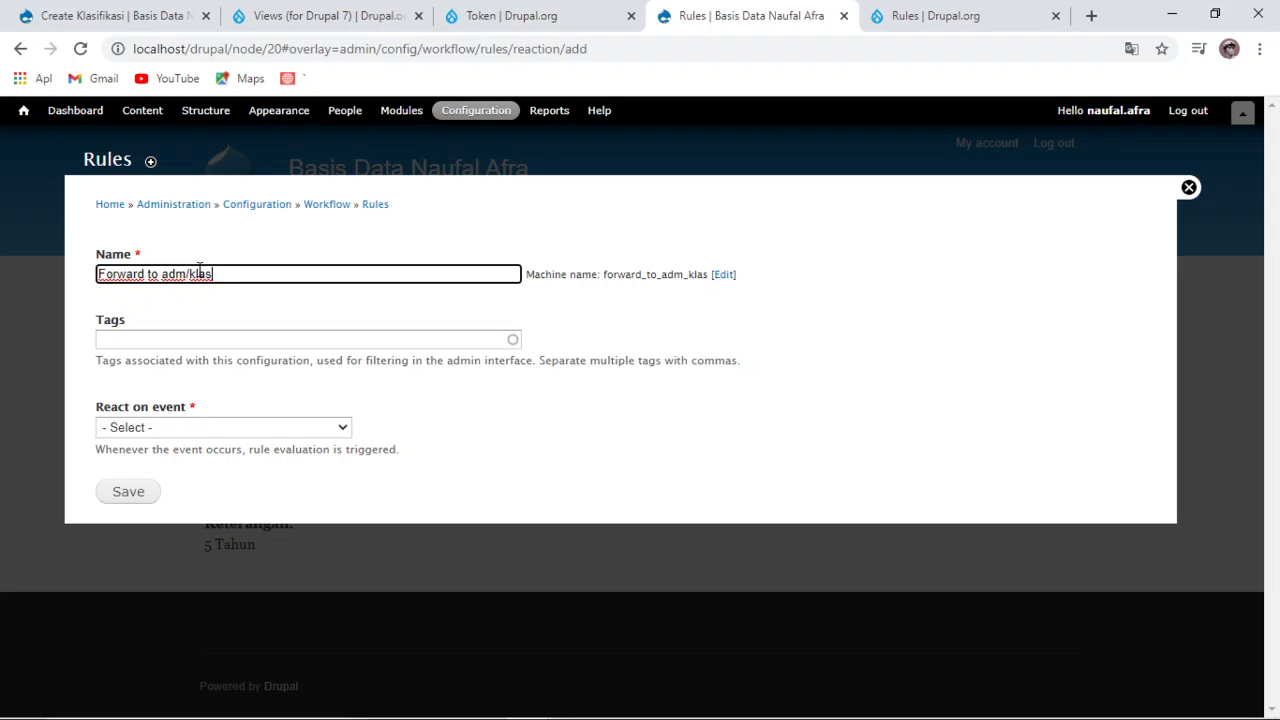
text(c)
key(BackSpace)
text(creating)
text(n)
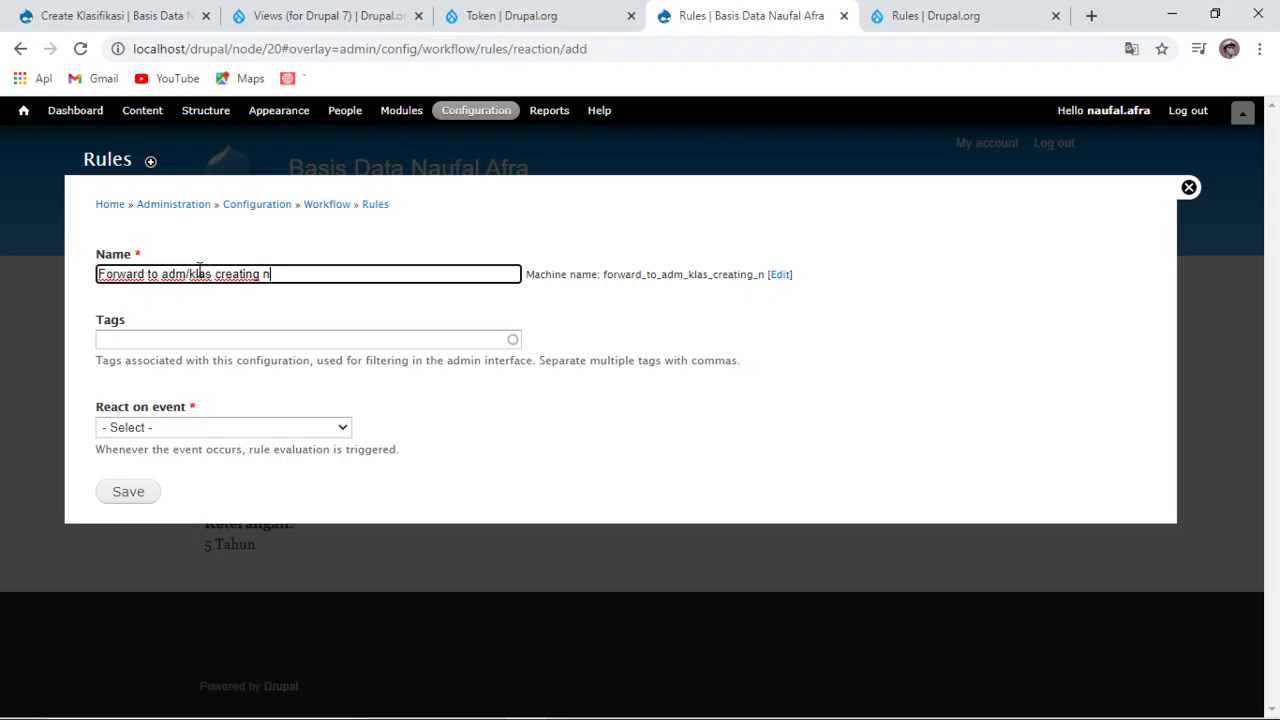
text(ew klasifikasi)
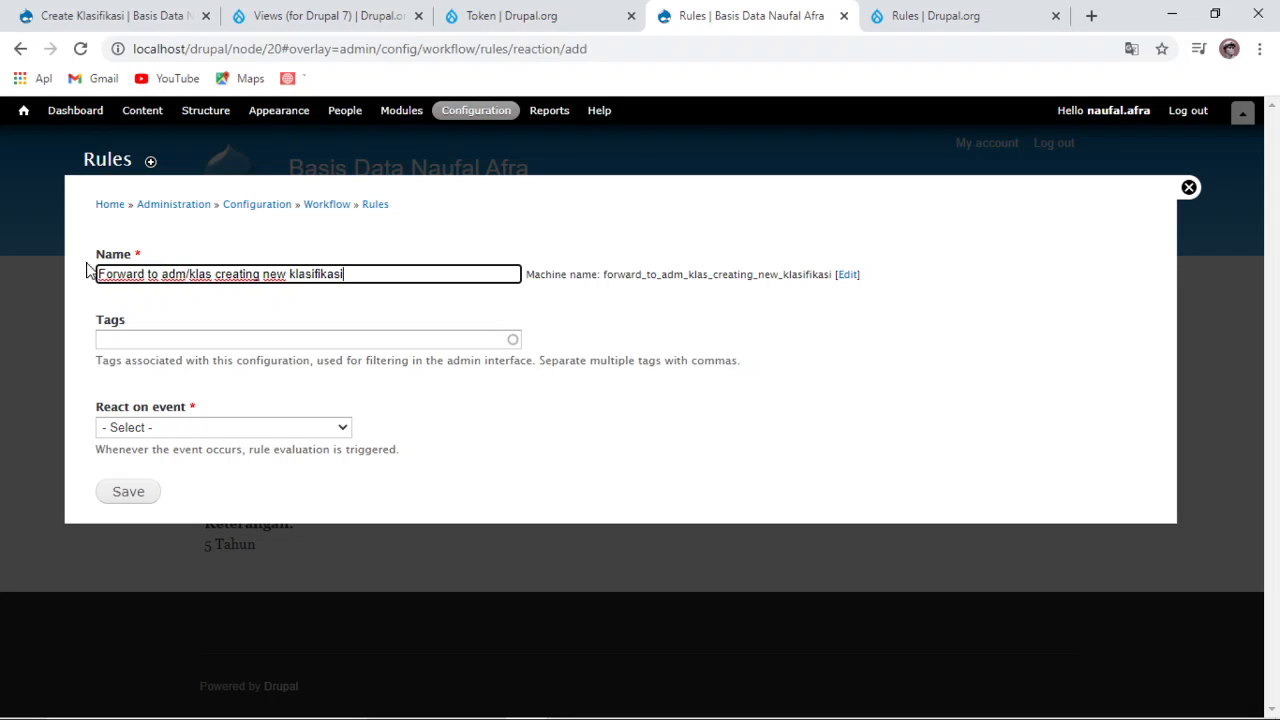
Step: Reword the rule's name to "Forward to adm/klas when creating new klasifikasi", with the event After saving new content restricted to the Klasifikasi type
click(138, 358)
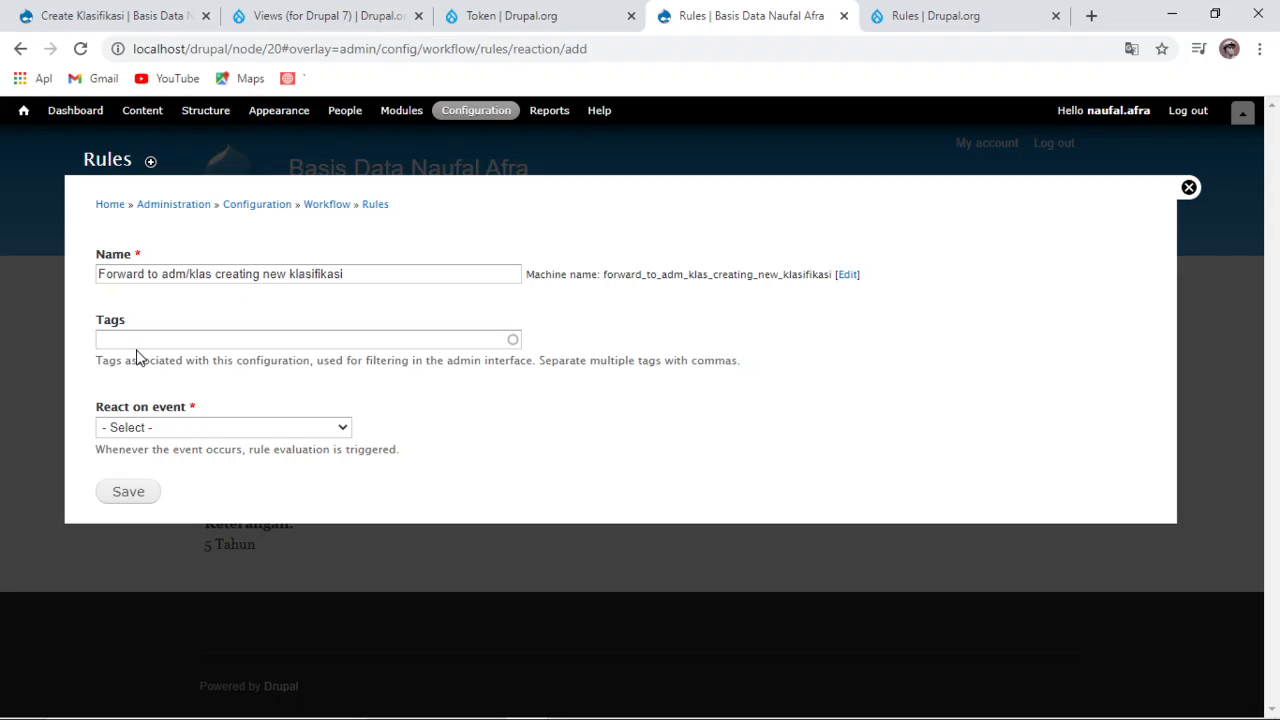
click(245, 341)
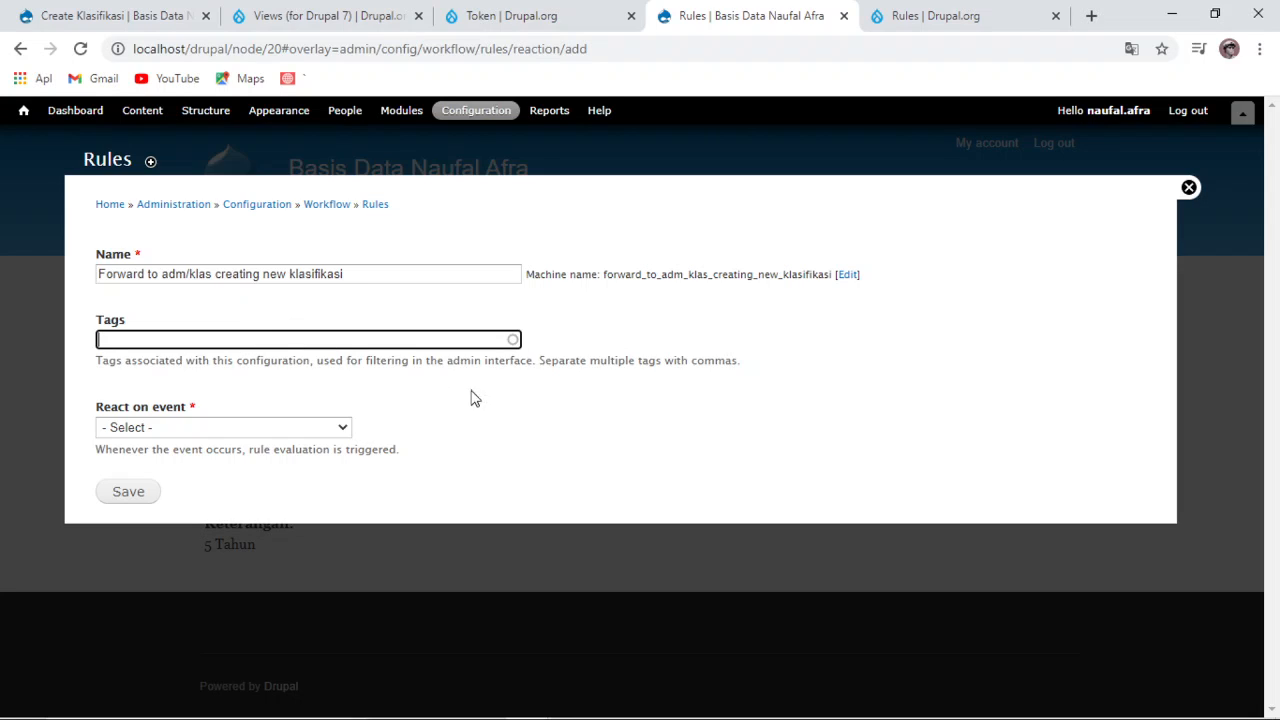
click(701, 452)
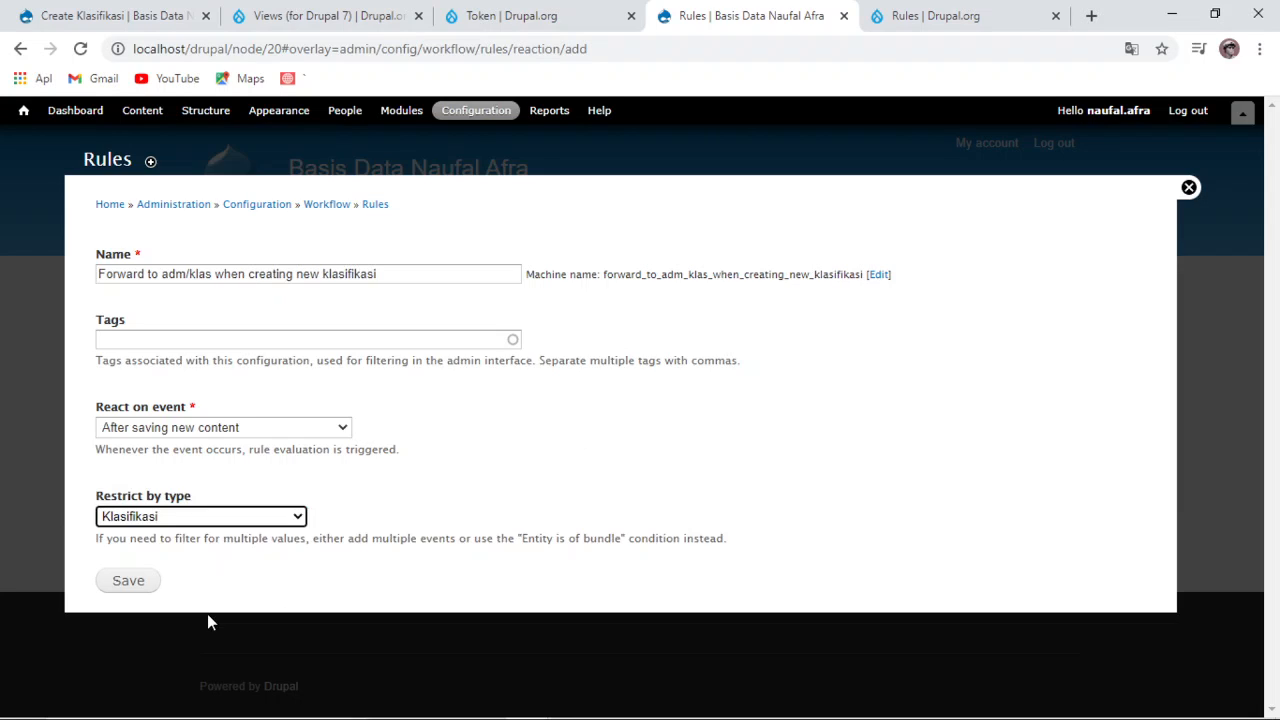
click(207, 613)
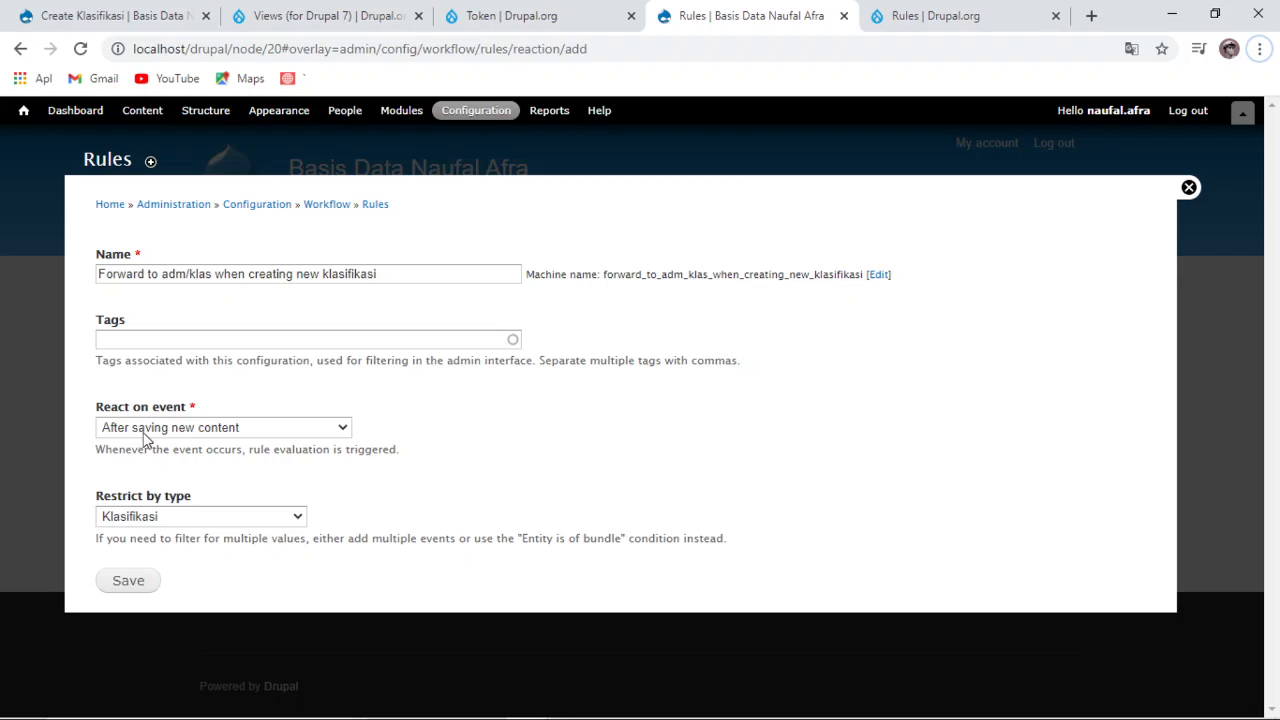
click(270, 434)
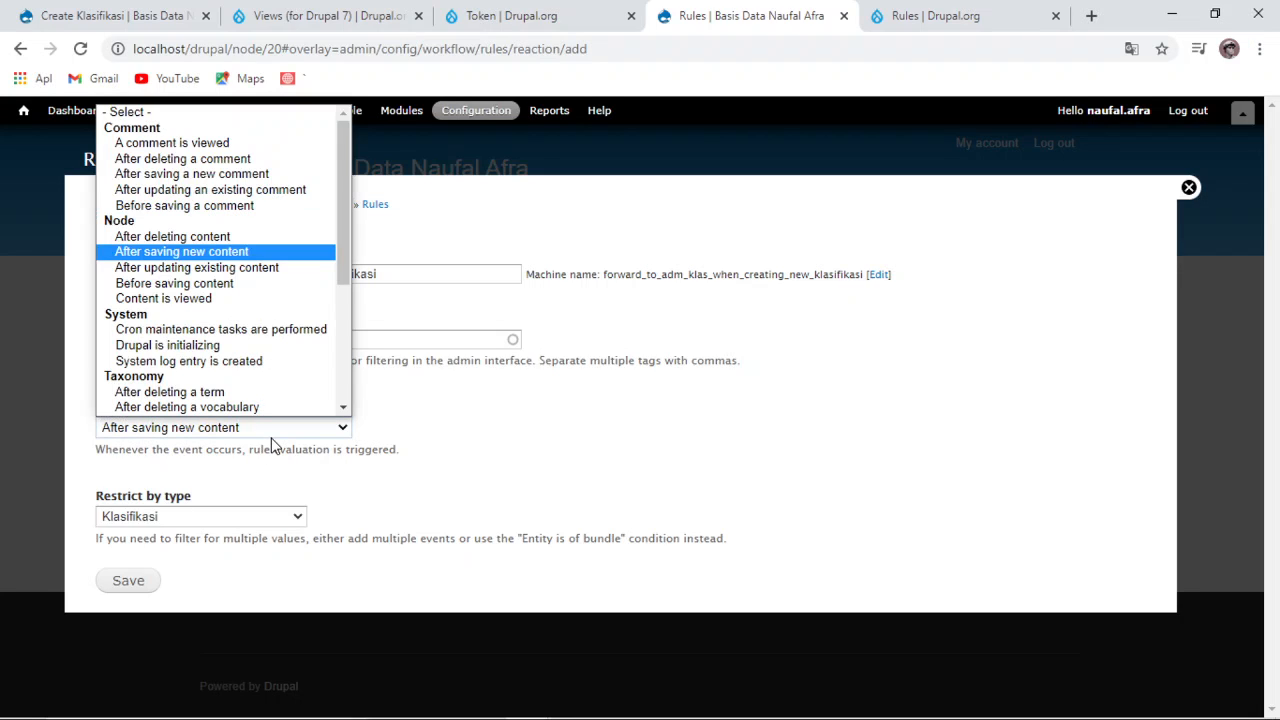
click(271, 435)
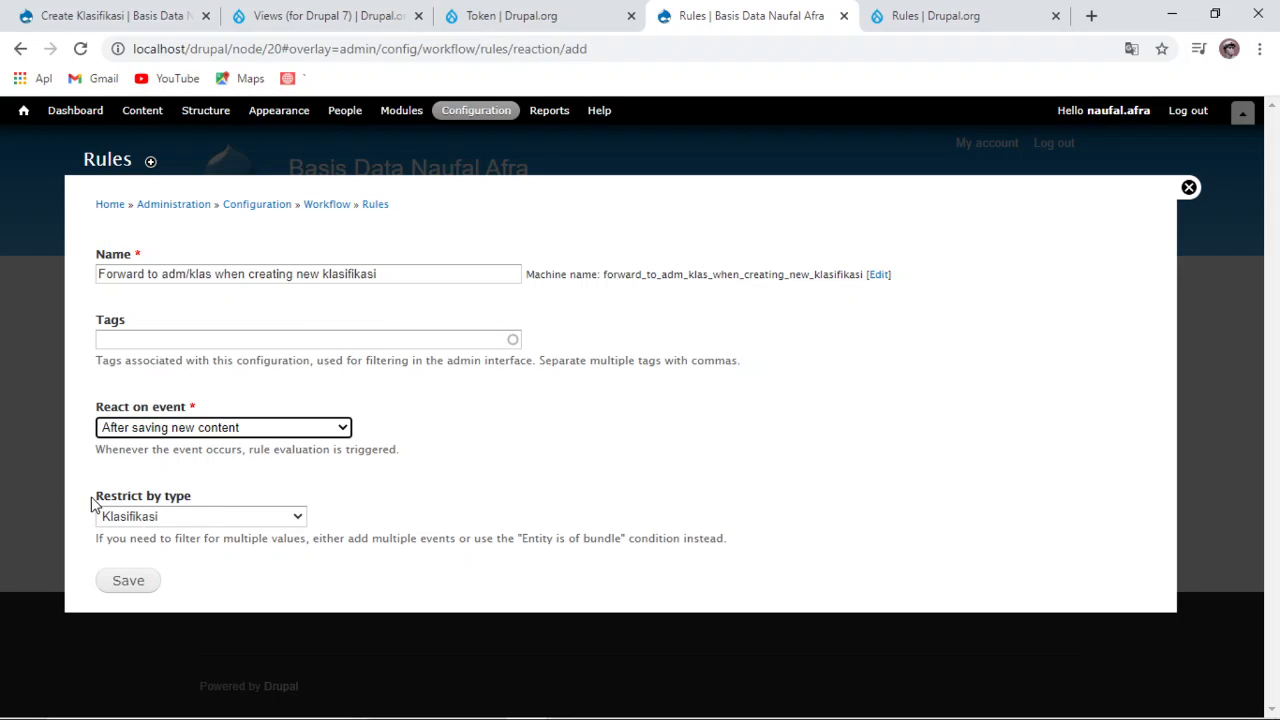
click(177, 514)
click(184, 514)
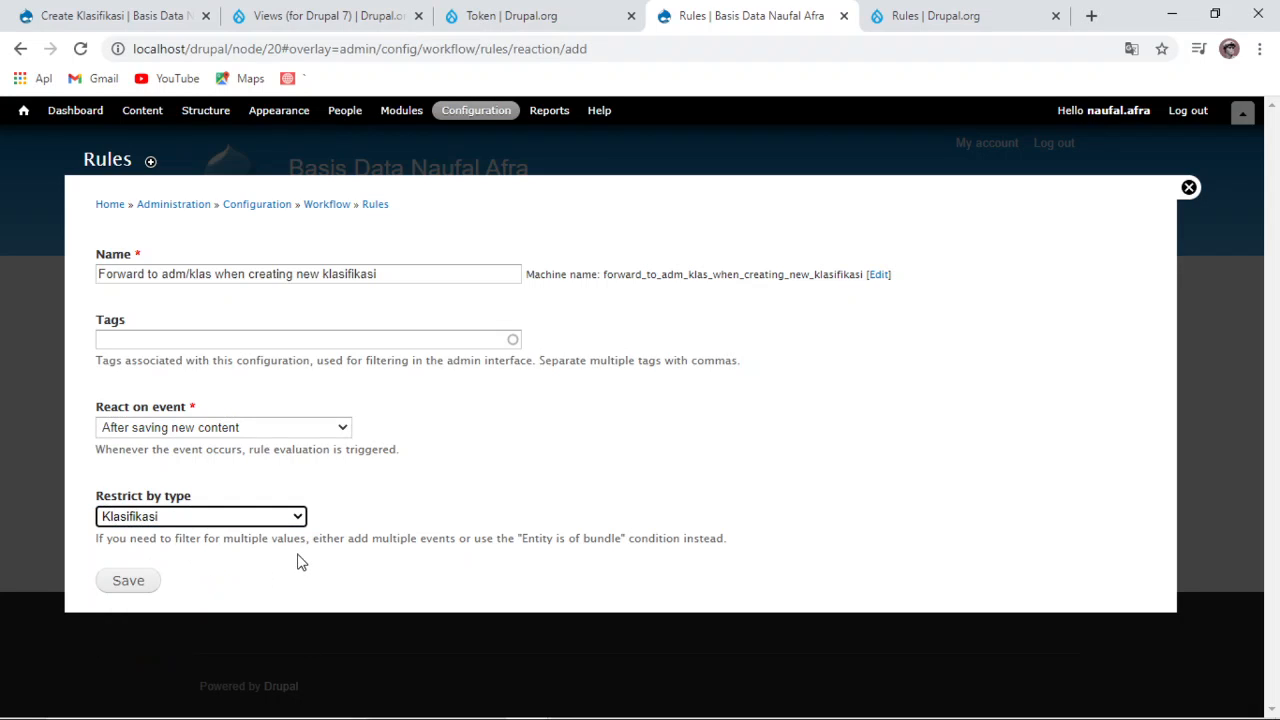
Step: Save the new rule and review its event, conditions and page redirect action to adm/klas
click(128, 581)
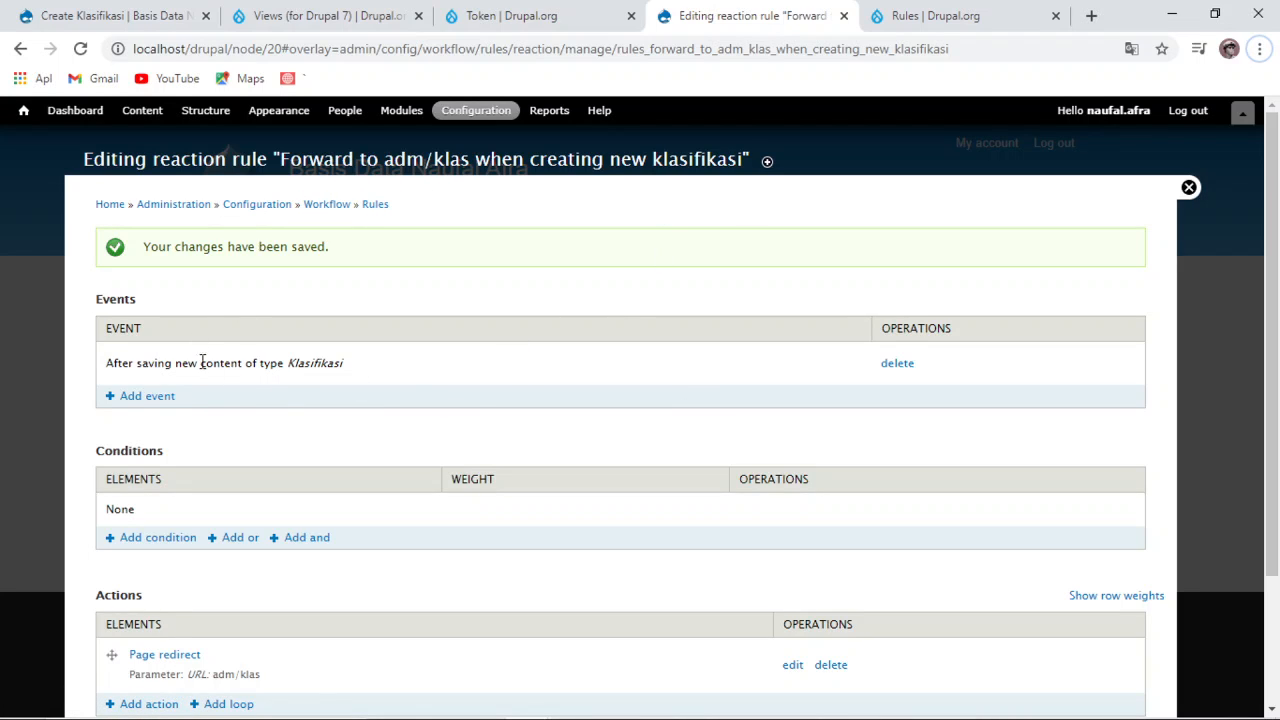
scroll(250, 410, down, 1)
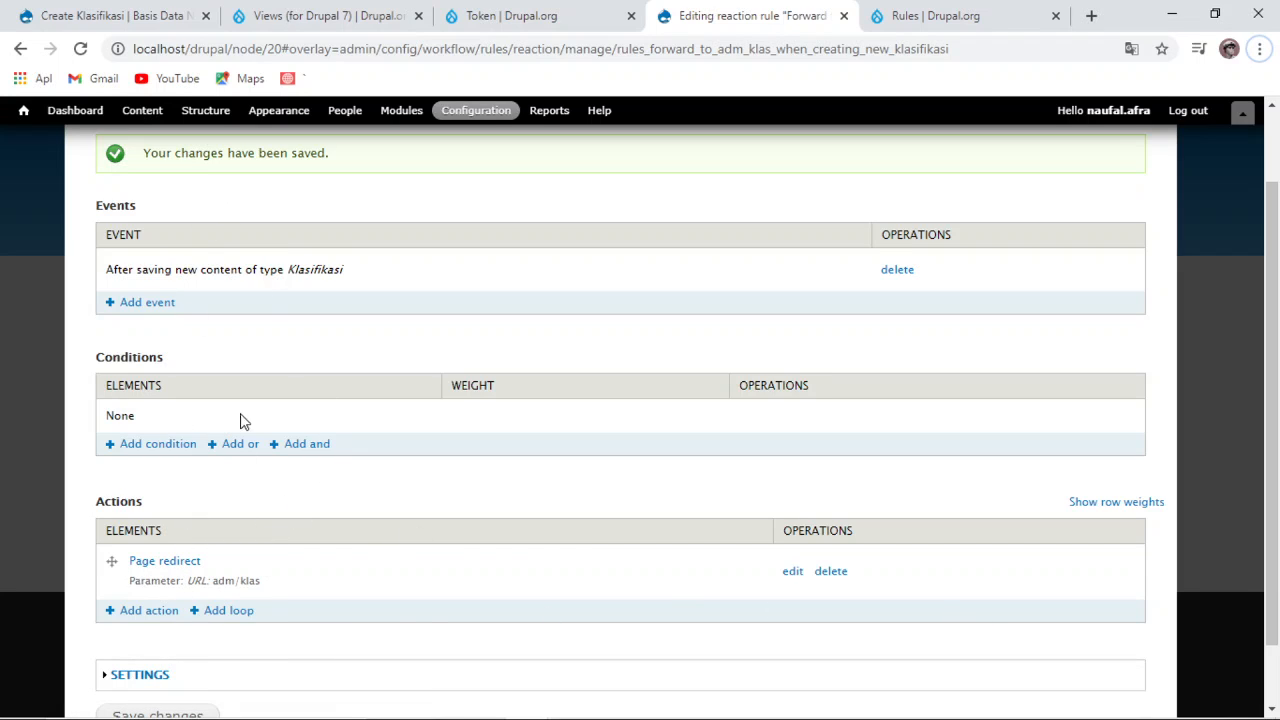
scroll(272, 400, down, 1)
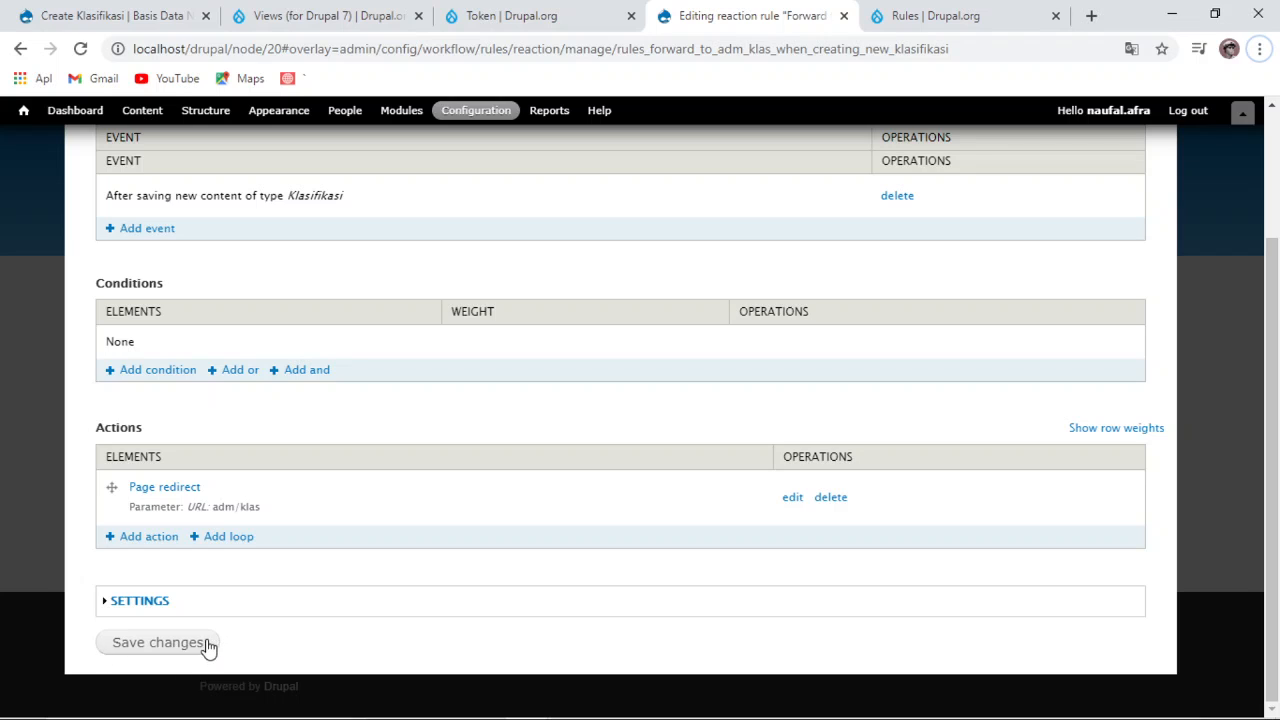
Step: Save the changes to the redirect rule and close its editing overlay
click(160, 642)
click(1189, 188)
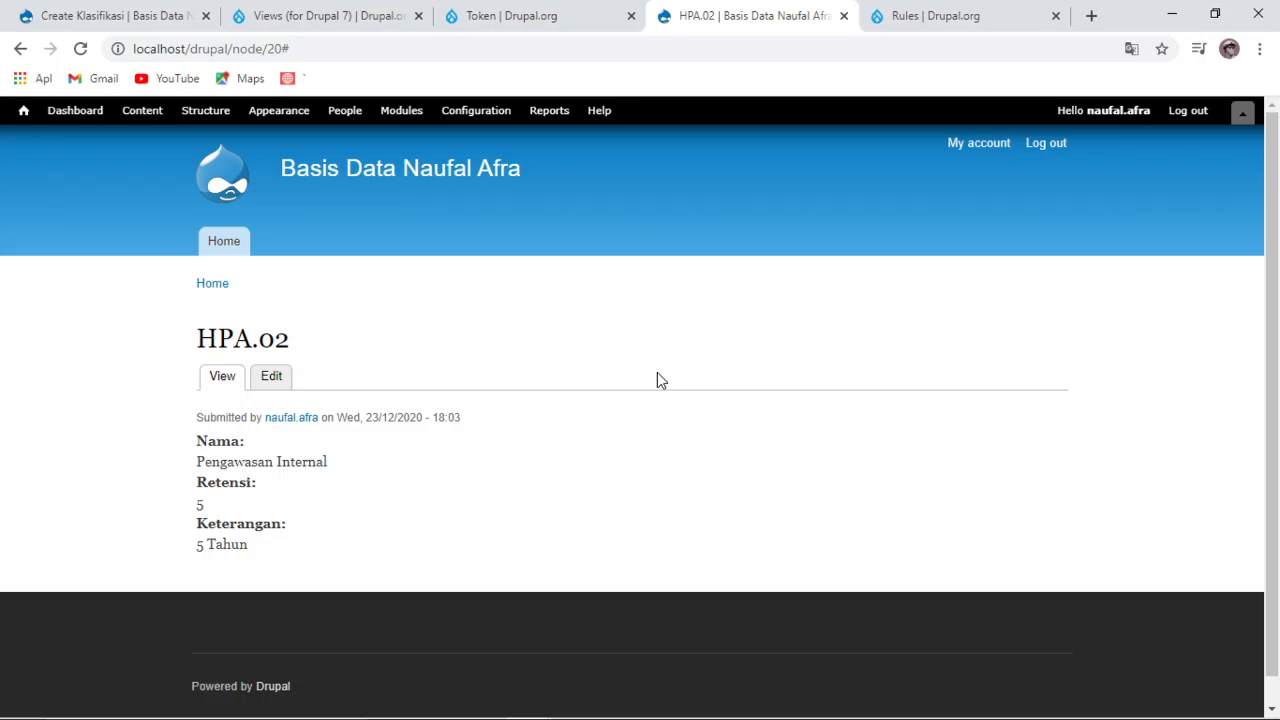
Step: Return to the site's home page and open the Daftar Klasifikasi list at localhost/drupal/adm/klas
click(108, 12)
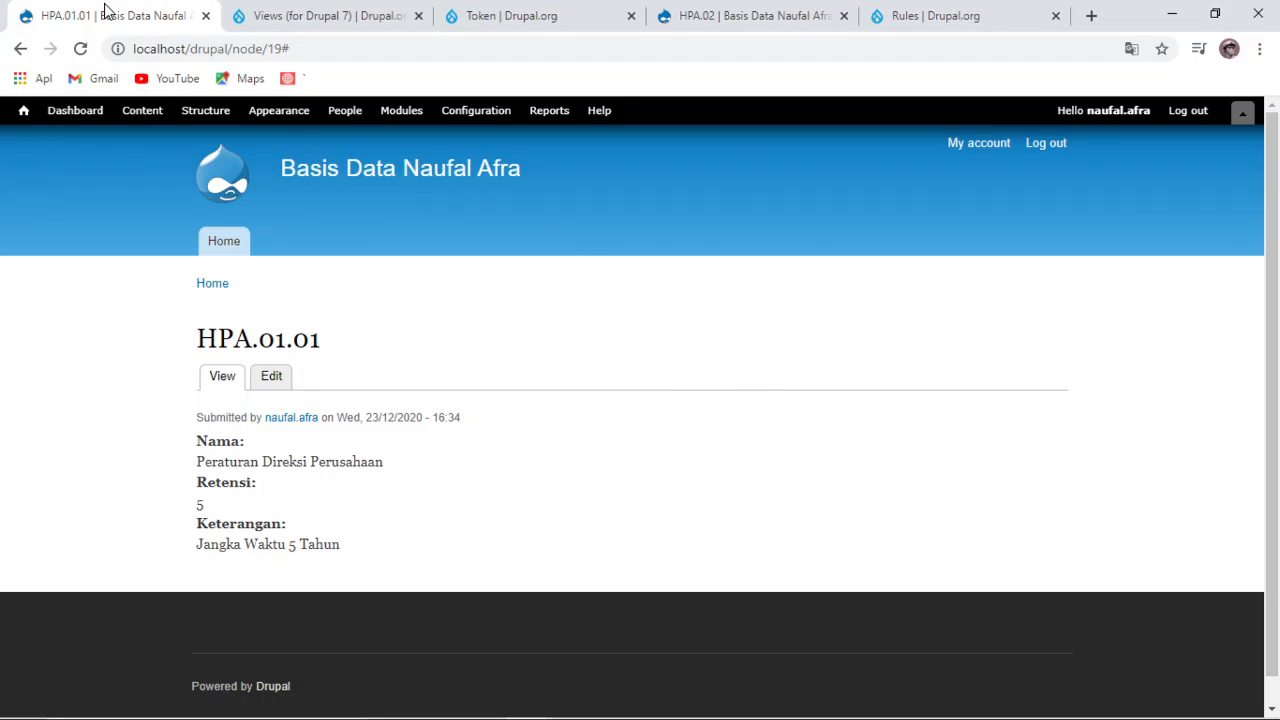
click(24, 114)
click(285, 47)
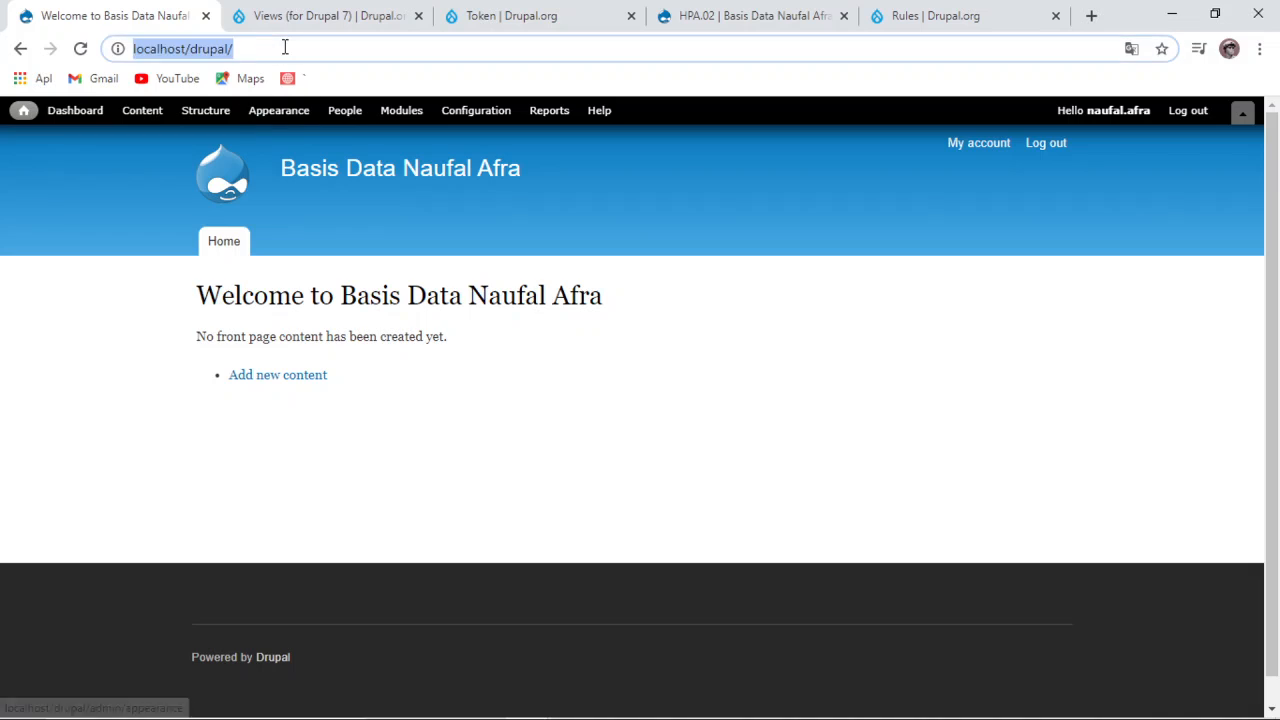
click(285, 47)
click(284, 47)
click(248, 46)
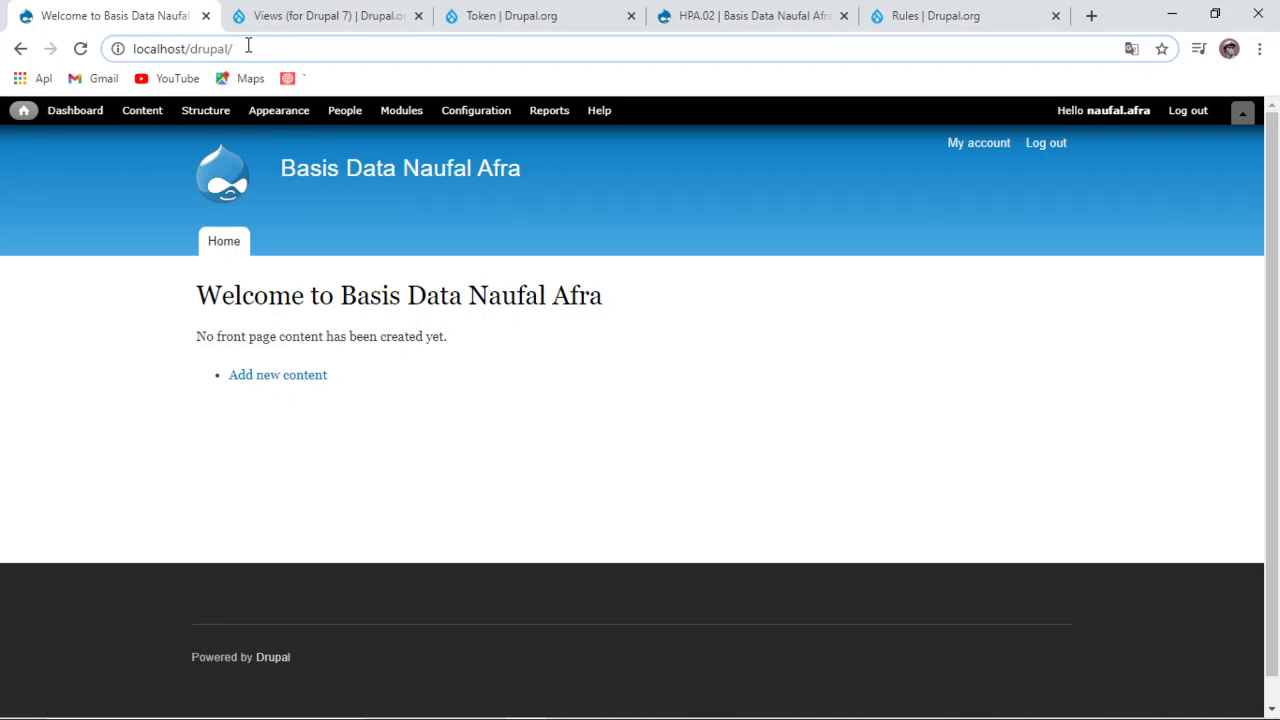
text(adm)
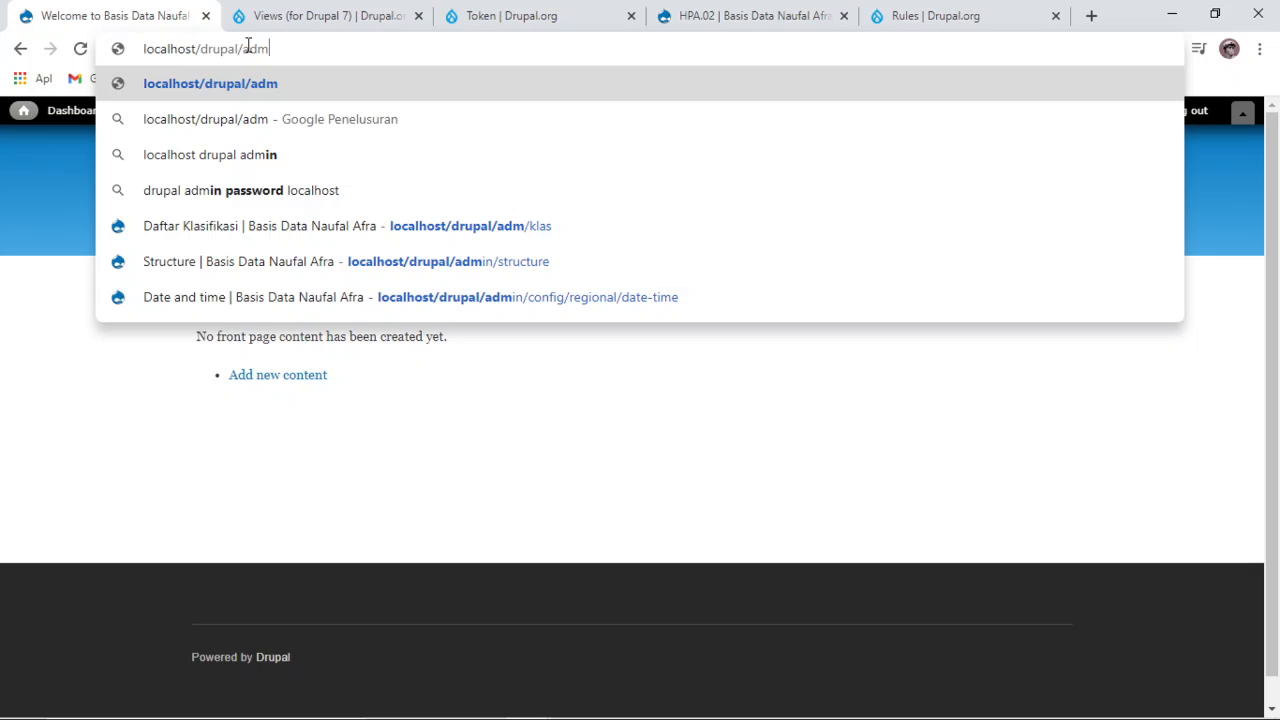
text(/klas)
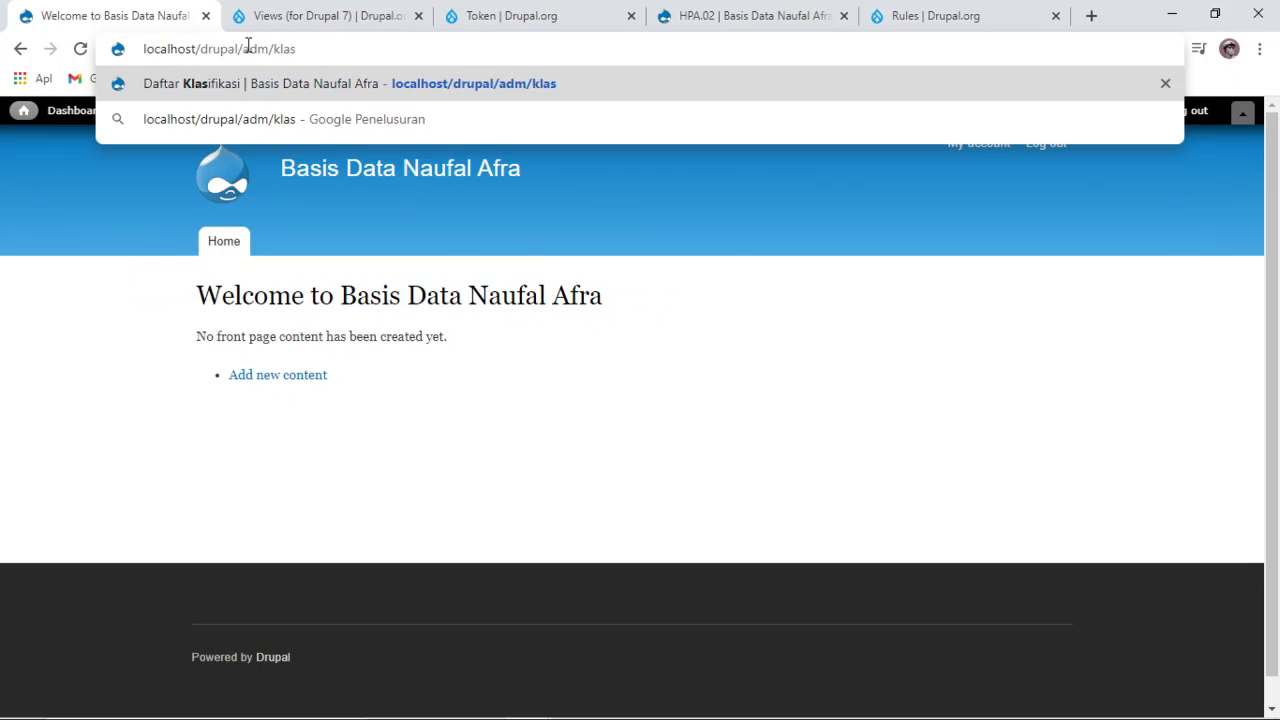
key(Return)
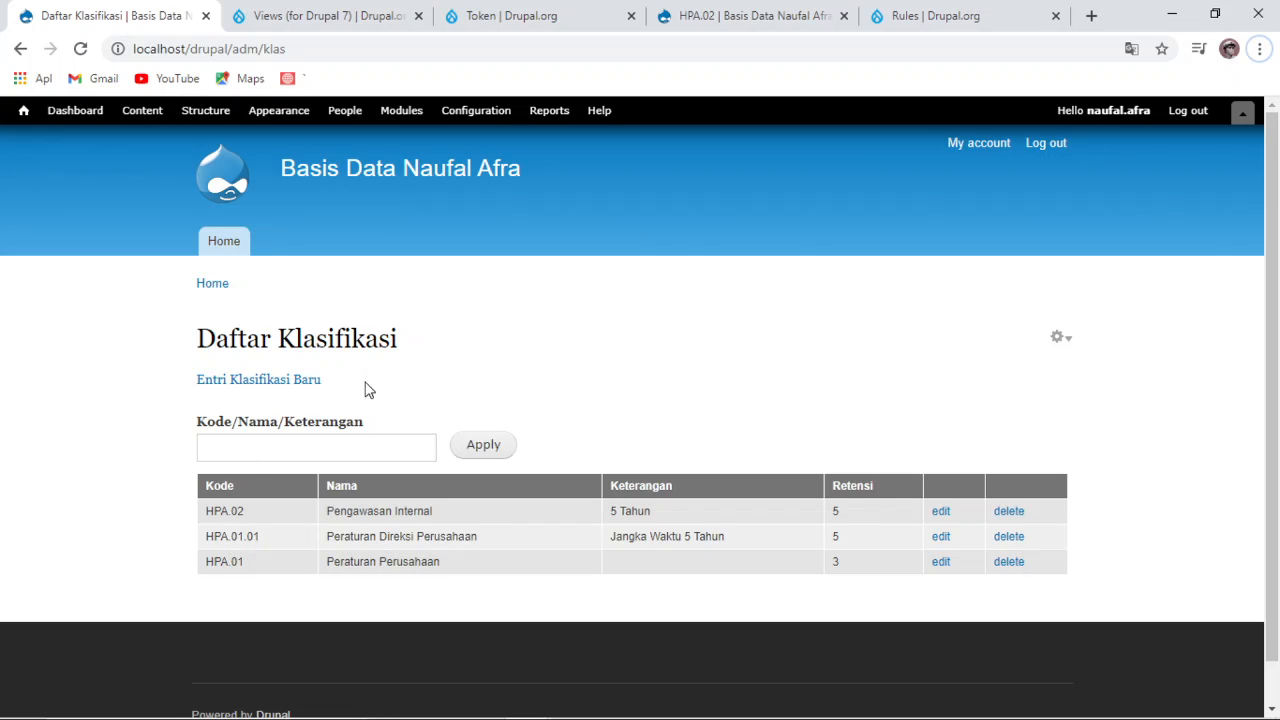
Step: Start a new Klasifikasi entry from the Daftar Klasifikasi page and set its Kode to HPA.01.02
click(310, 380)
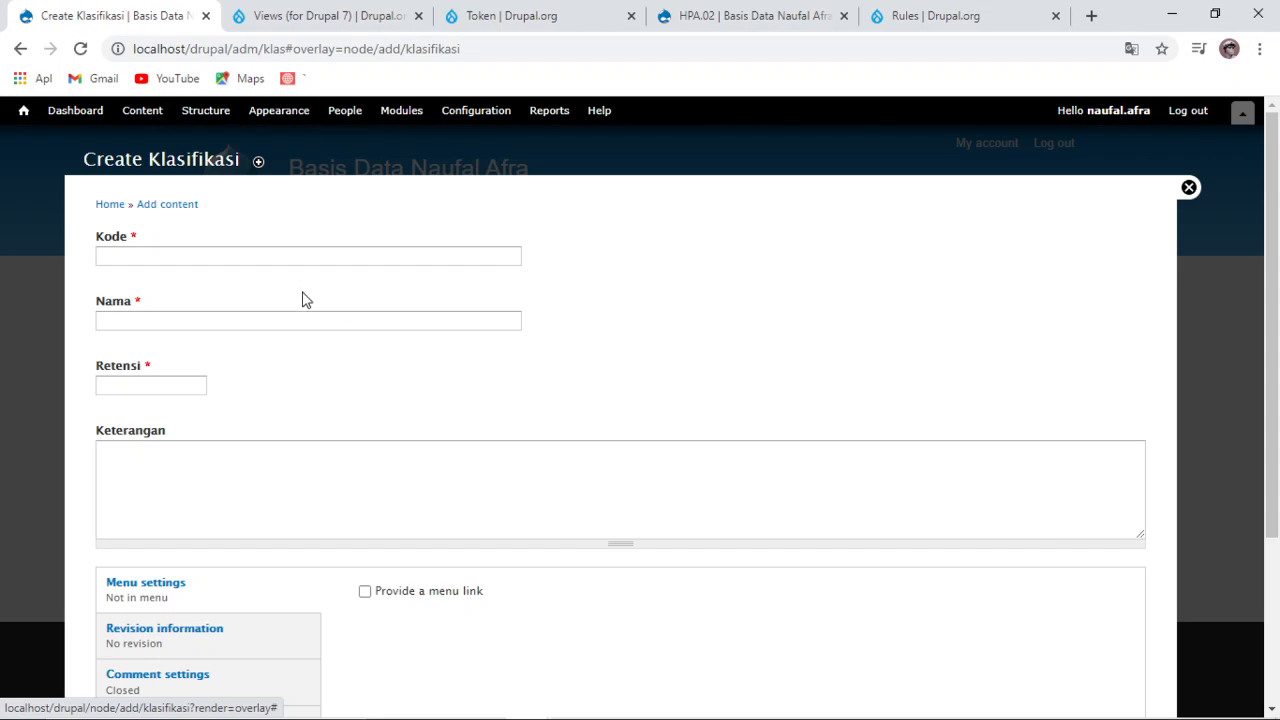
click(218, 258)
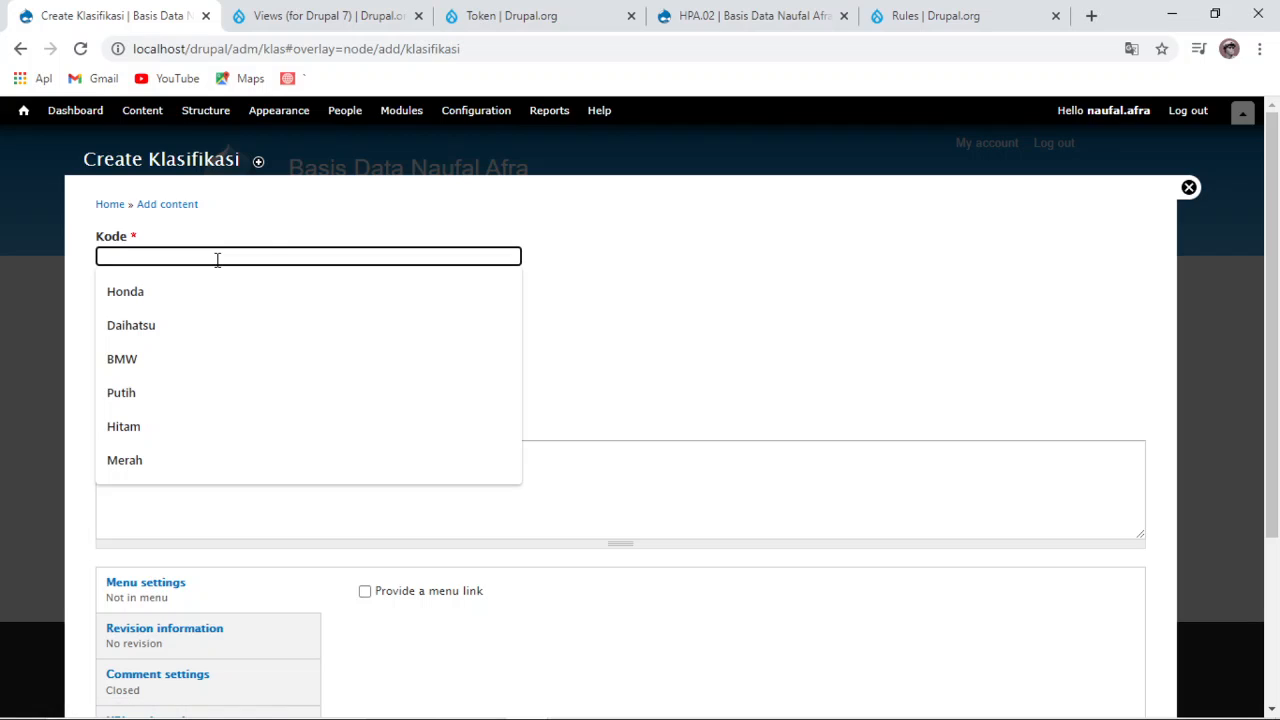
key(Caps_Lock)
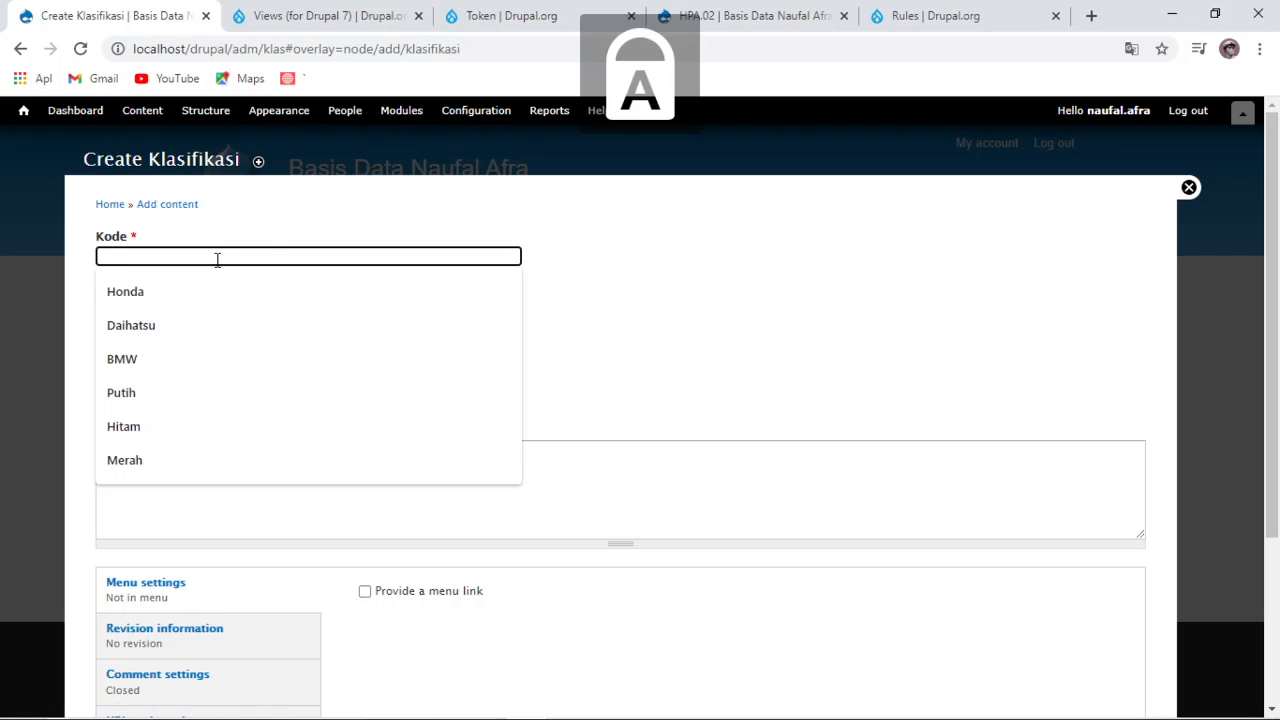
text(H)
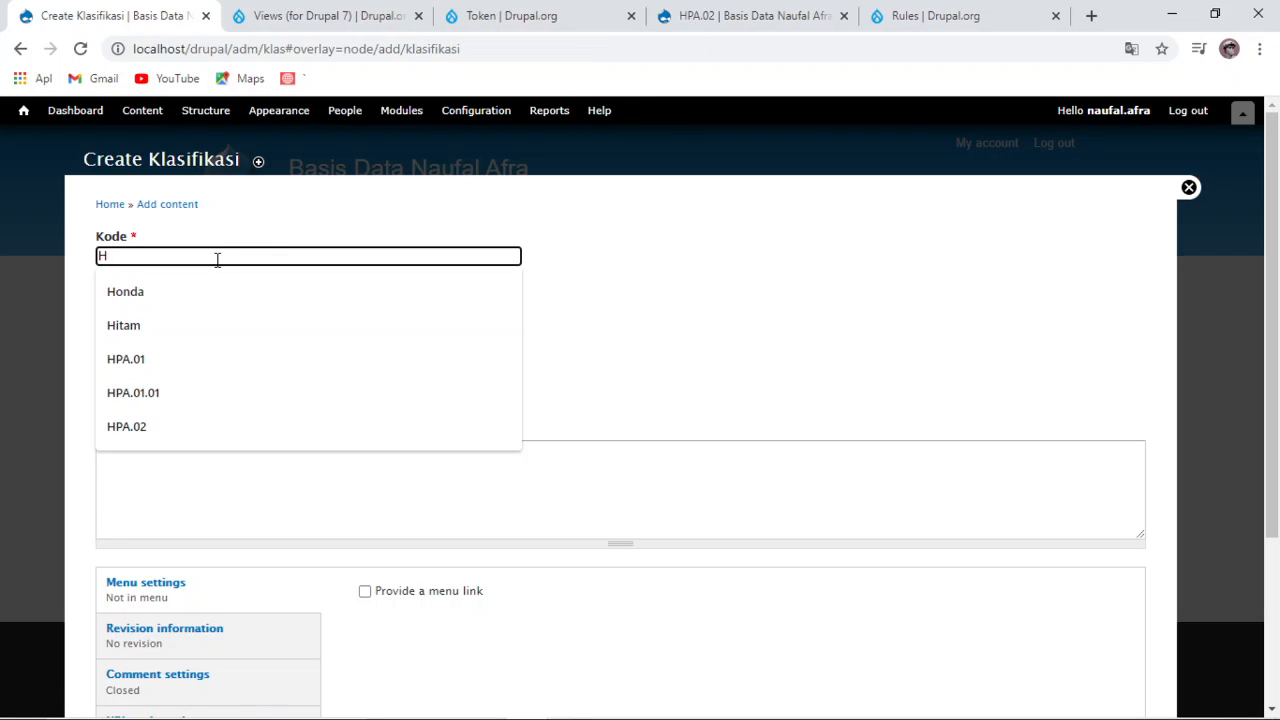
text(PA)
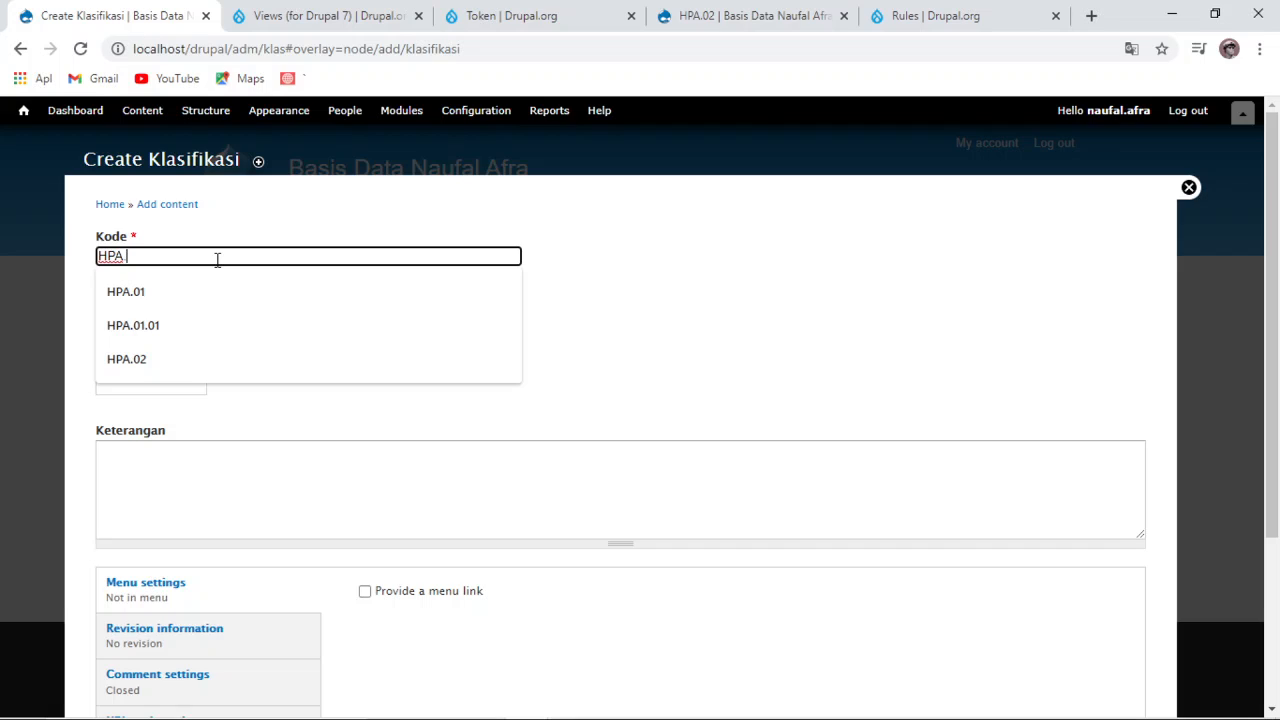
text( 01)
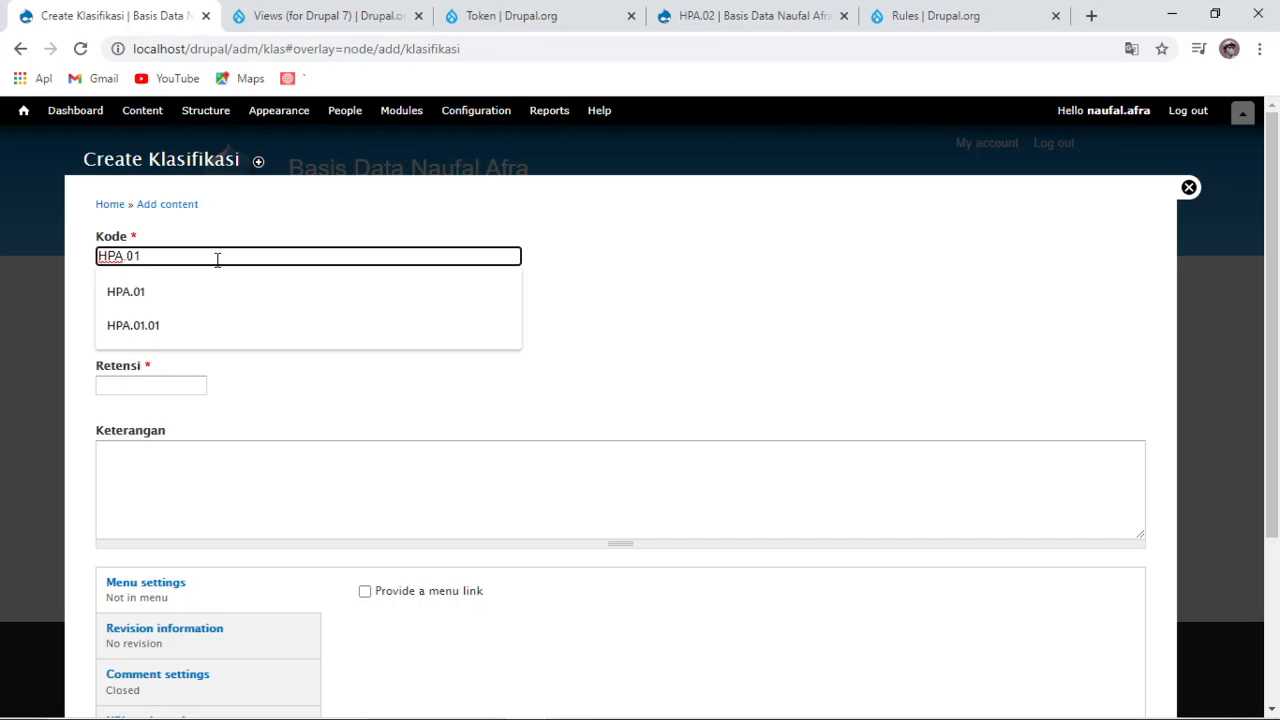
text(.)
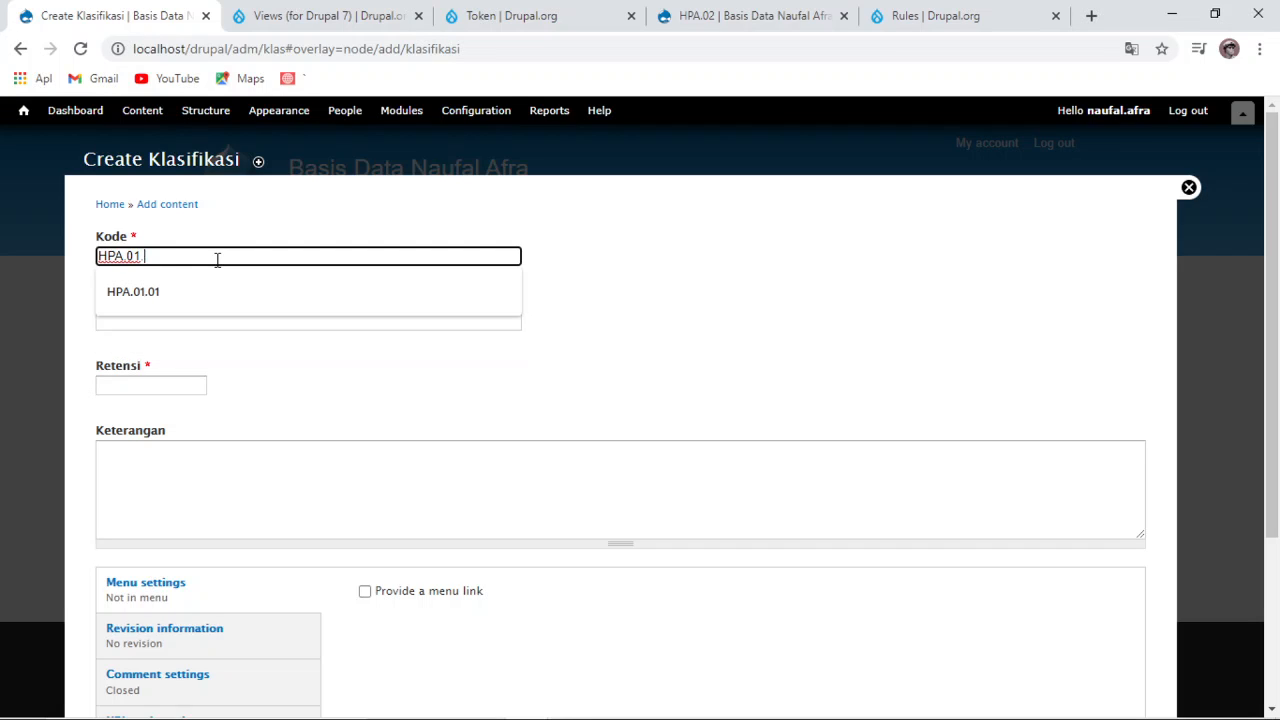
text(02)
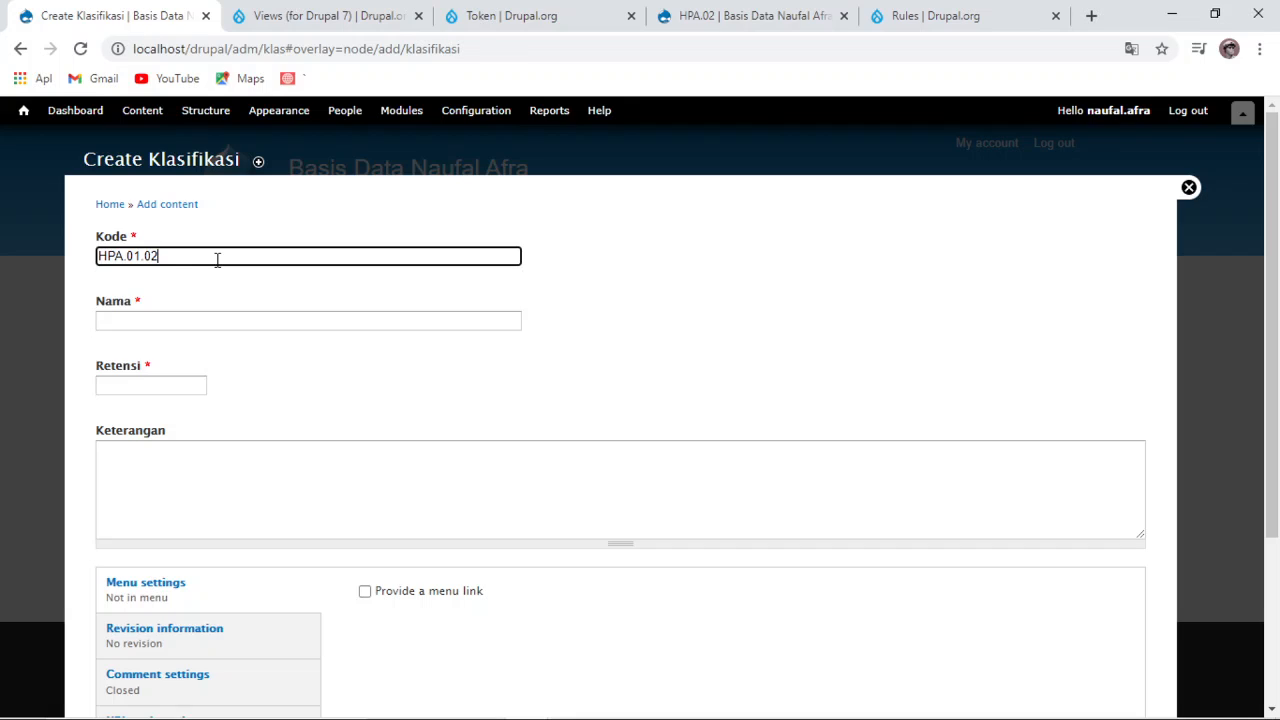
Step: Enter "Keputusan Direksi" as the Nama of the new Klasifikasi entry
click(223, 328)
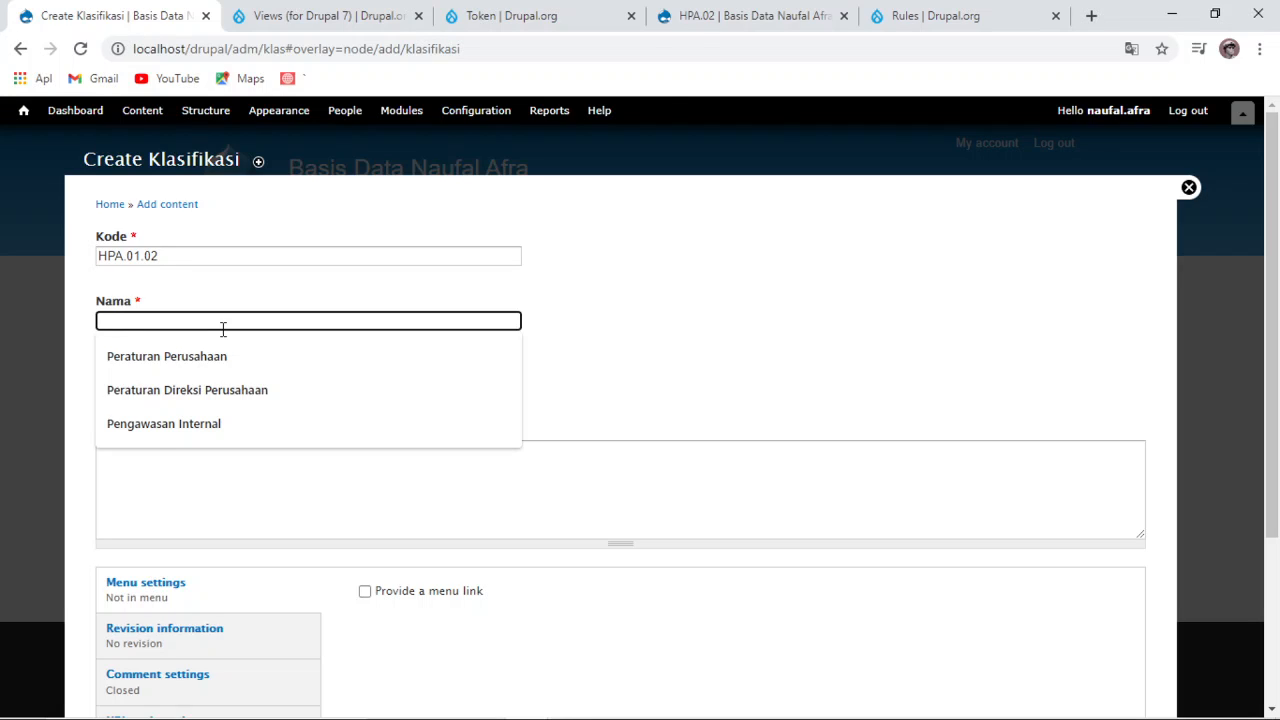
key(Caps_Lock)
text(k)
key(Caps_Lock)
text(E)
key(BackSpace)
key(BackSpace)
text(K)
key(Caps_Lock)
text(ep)
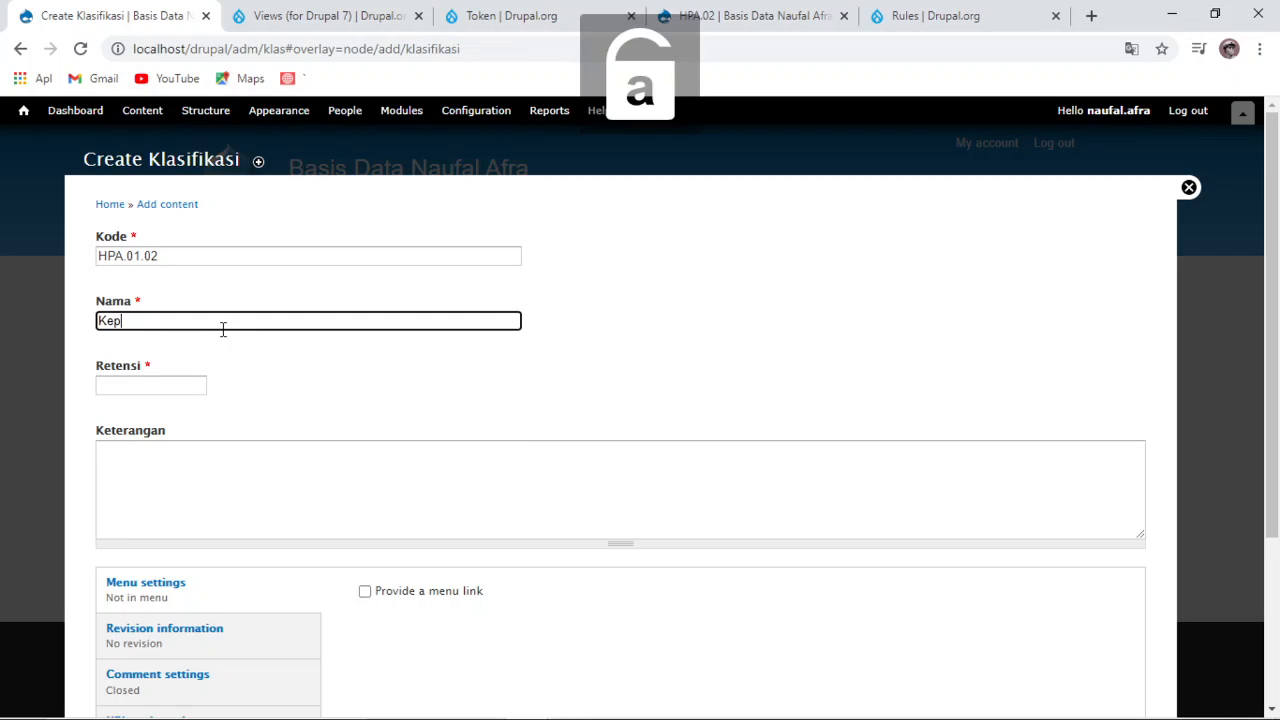
text(utusan)
key(Caps_Lock)
text(D)
key(Caps_Lock)
text(ireksi)
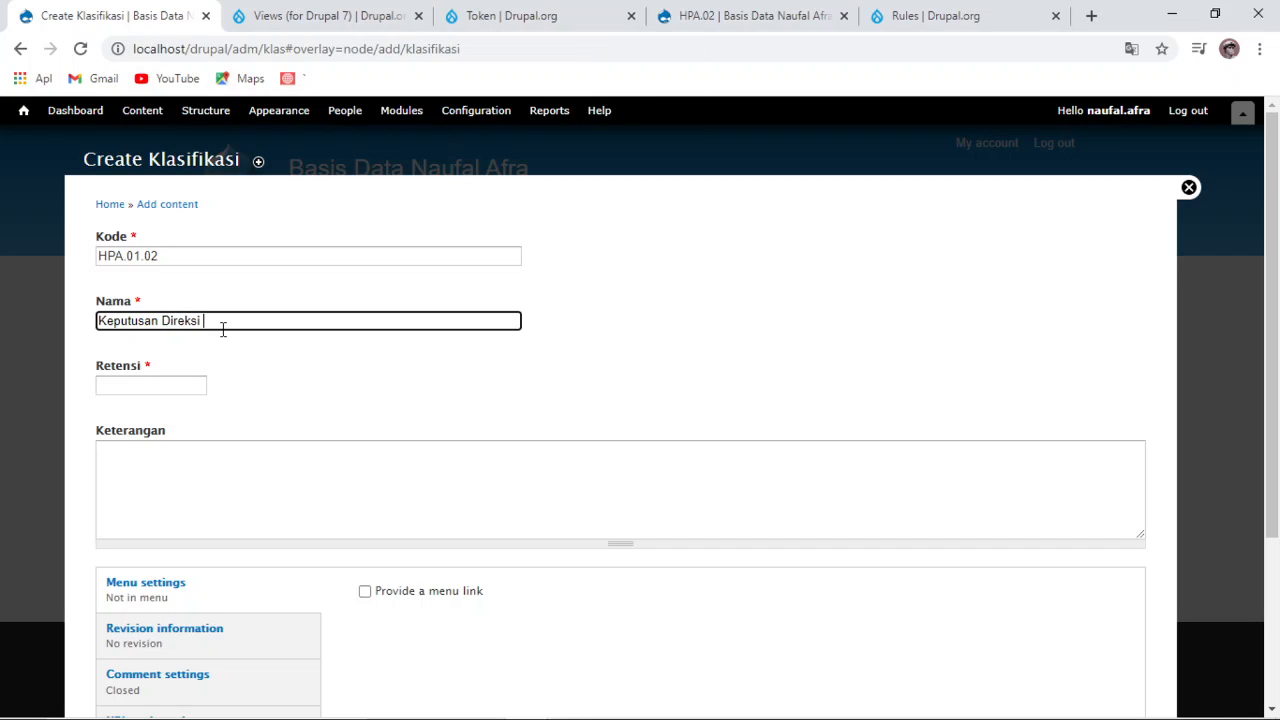
Step: Complete the classification's Nama as "Keputusan Direksi Perusahaan" and set its Retensi to 5
key(Caps_Lock)
text(P)
key(Caps_Lock)
text(e)
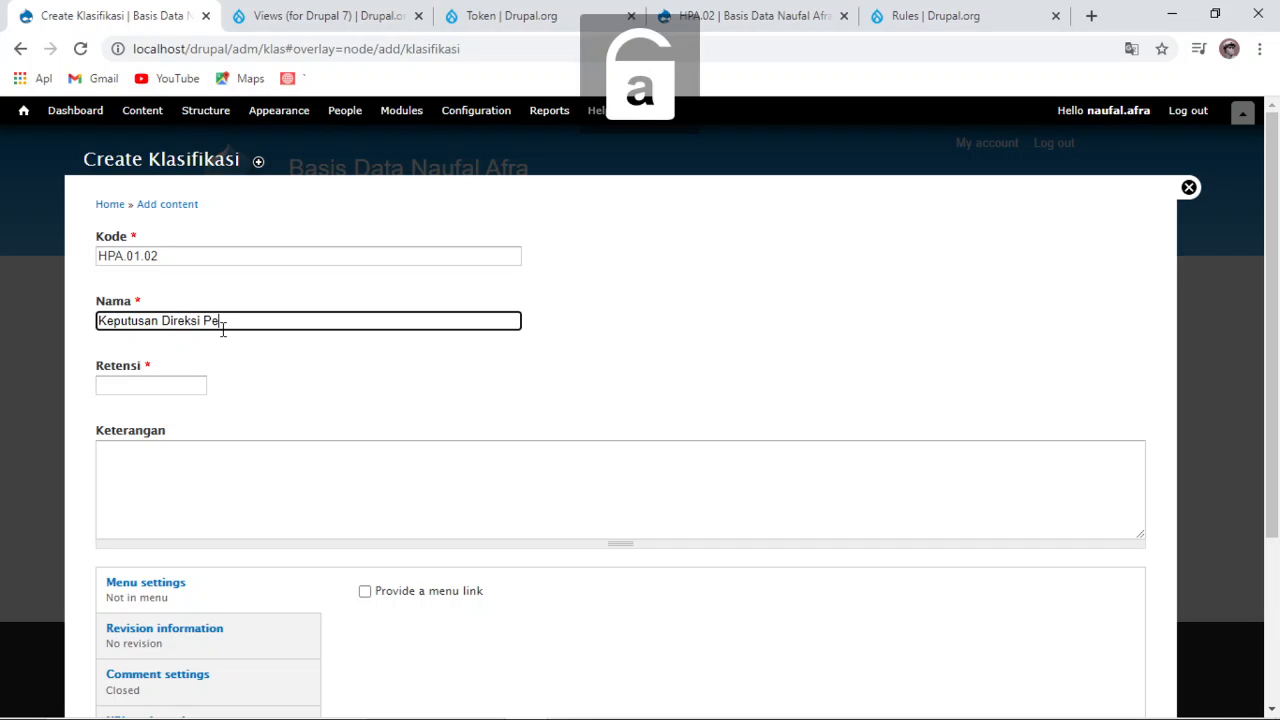
text(rusahaan)
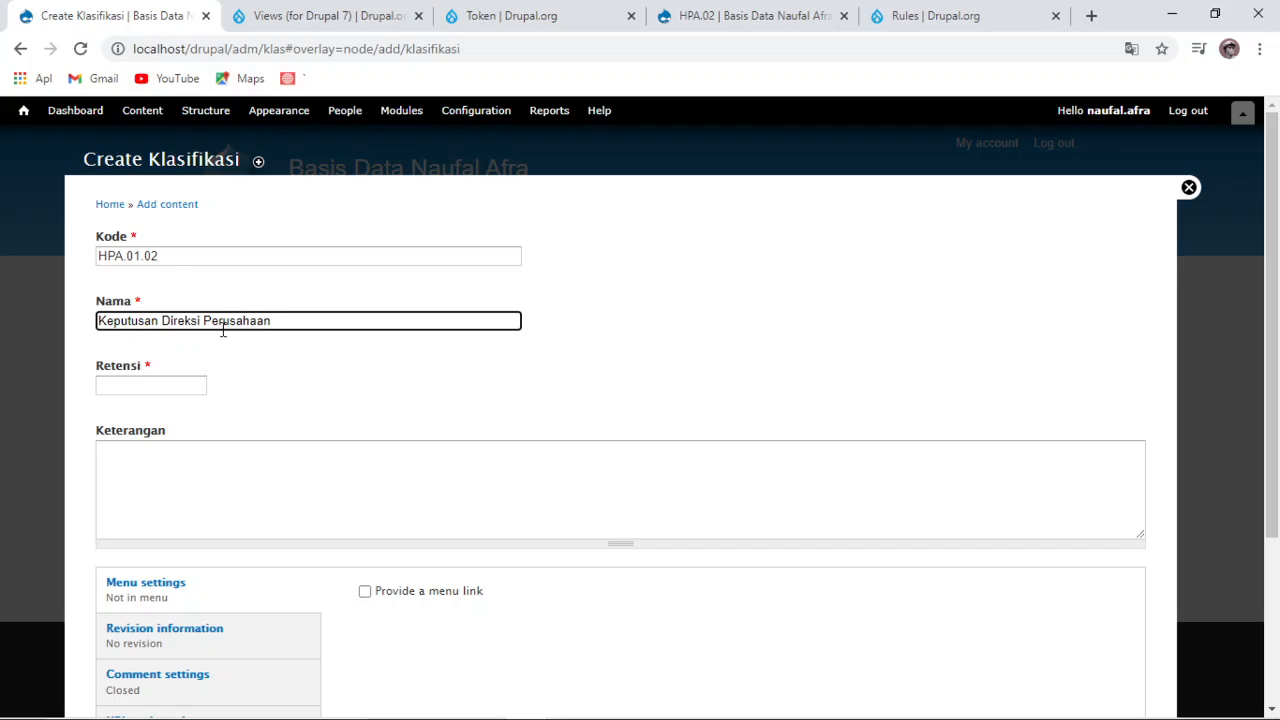
click(163, 378)
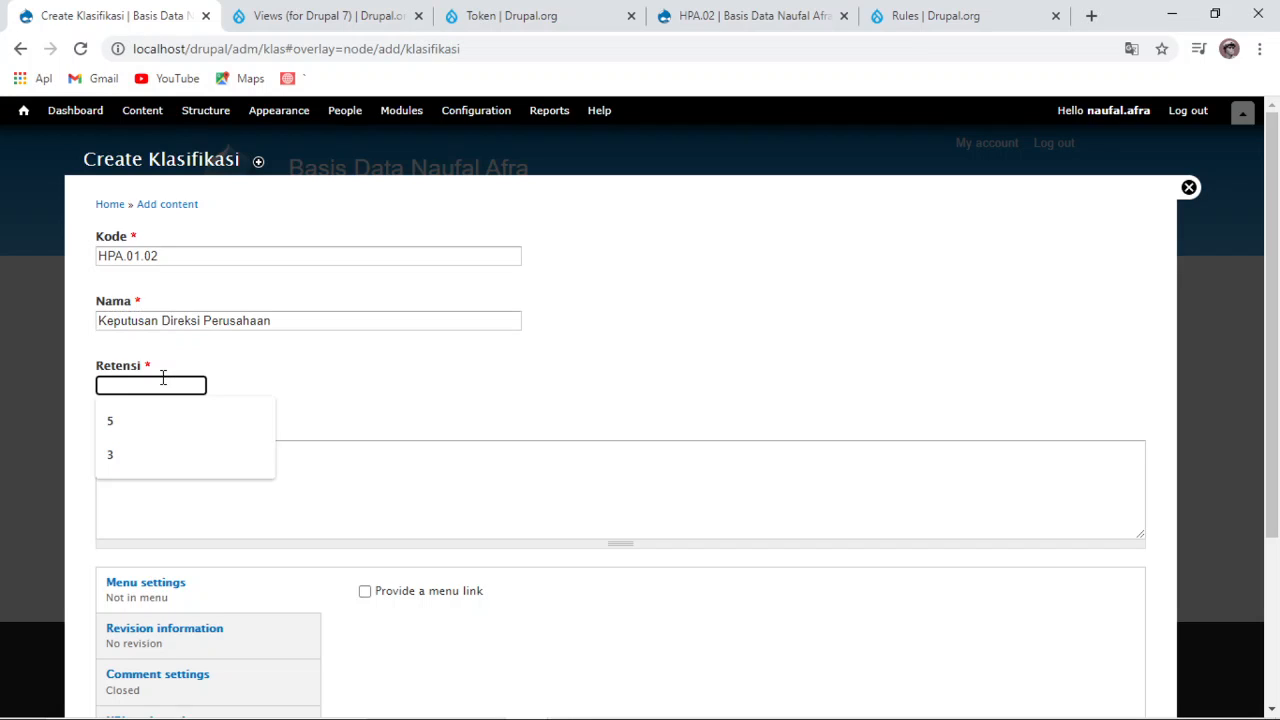
text(5)
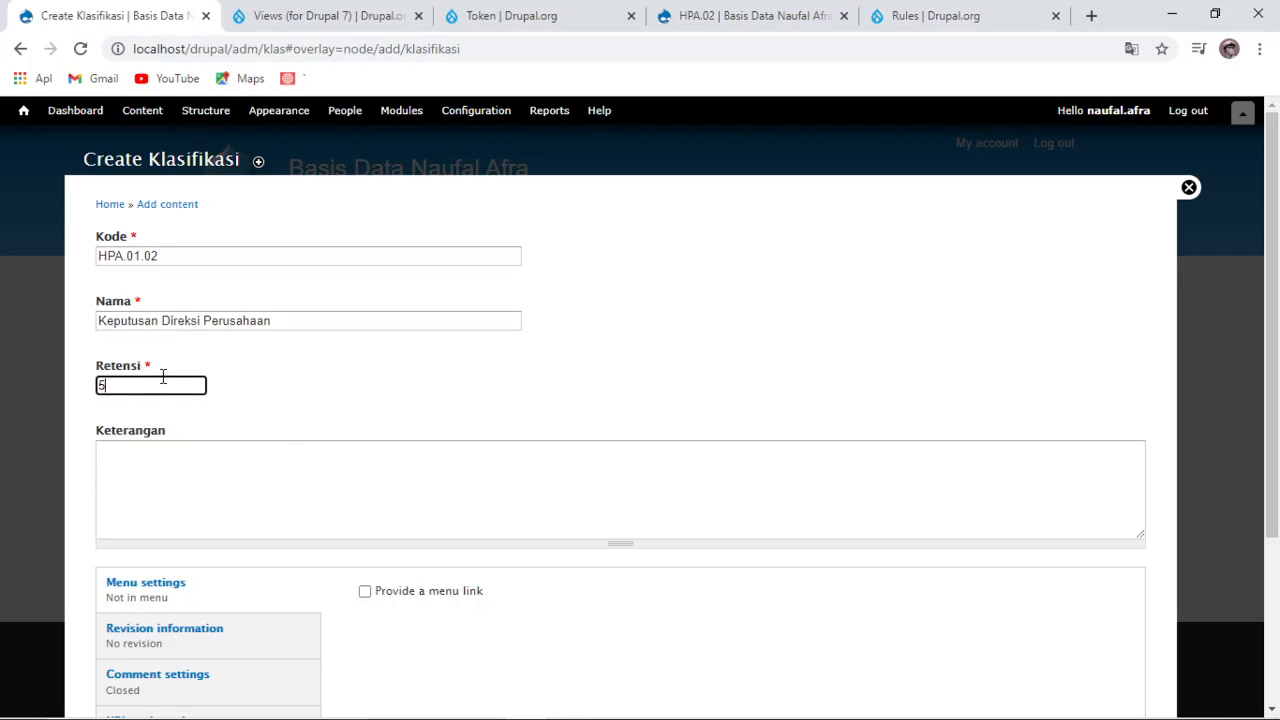
Step: Enter "Jangka Waktu 5 Tahun" as the Keterangan of the new classification
click(162, 477)
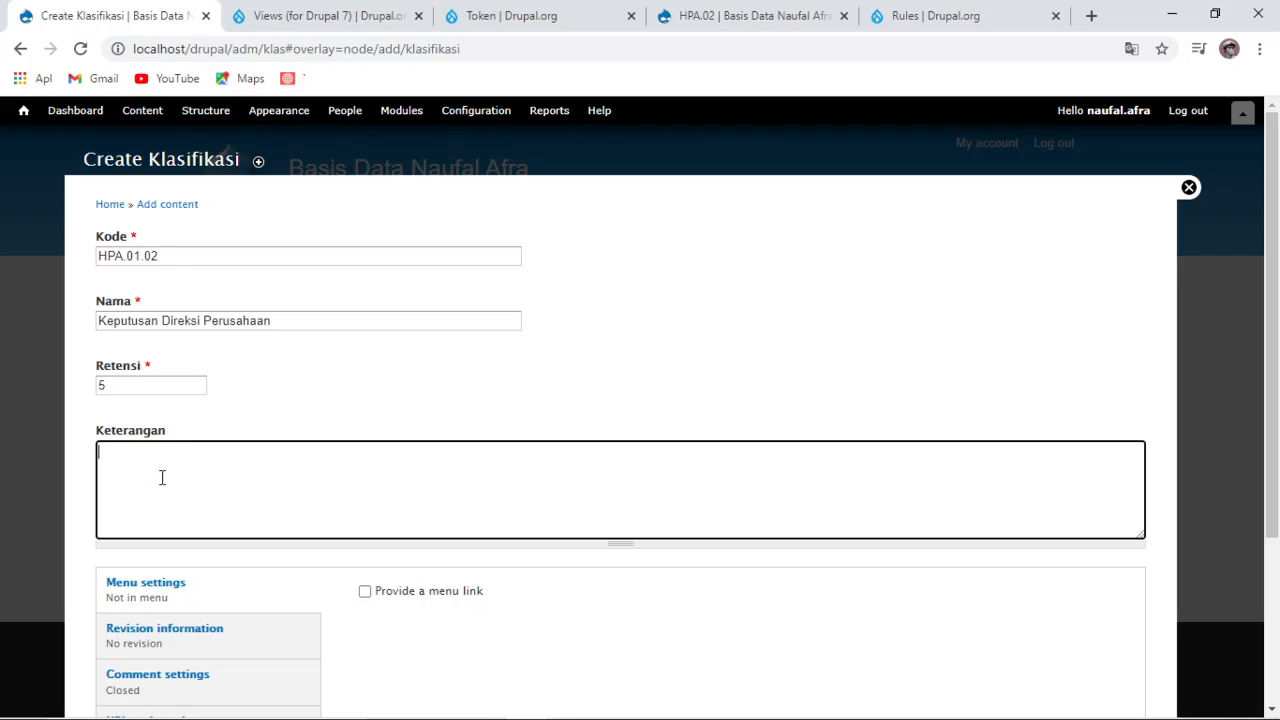
key(Caps_Lock)
text(J)
key(Caps_Lock)
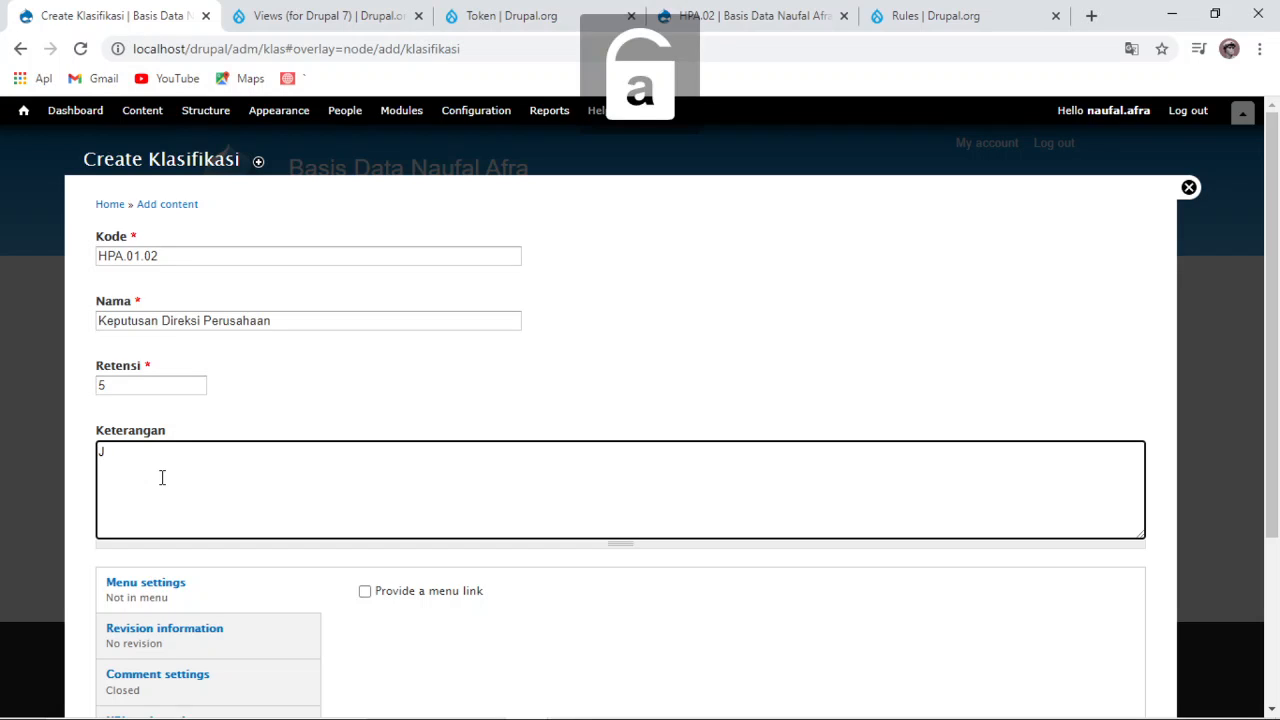
text(ngka)
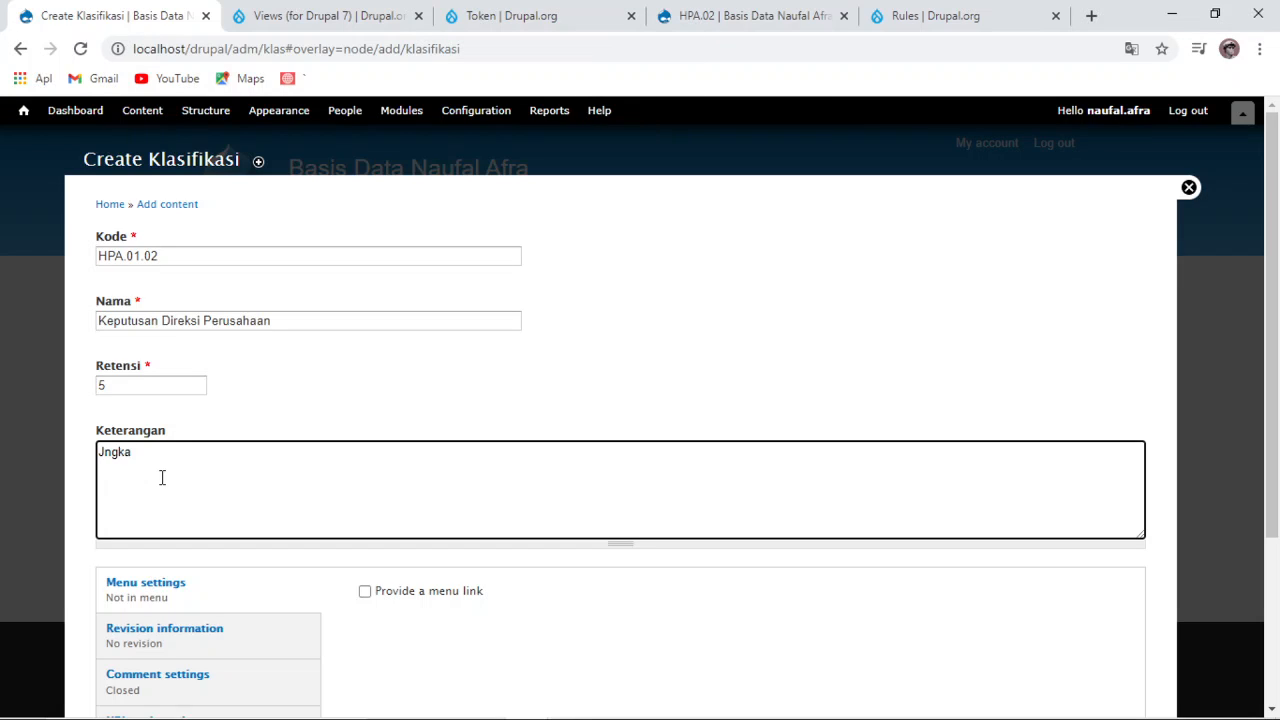
key(BackSpace)
key(BackSpace)
key(BackSpace)
key(BackSpace)
text(angka Waktu 5)
key(Caps_Lock)
text(T)
key(Caps_Lock)
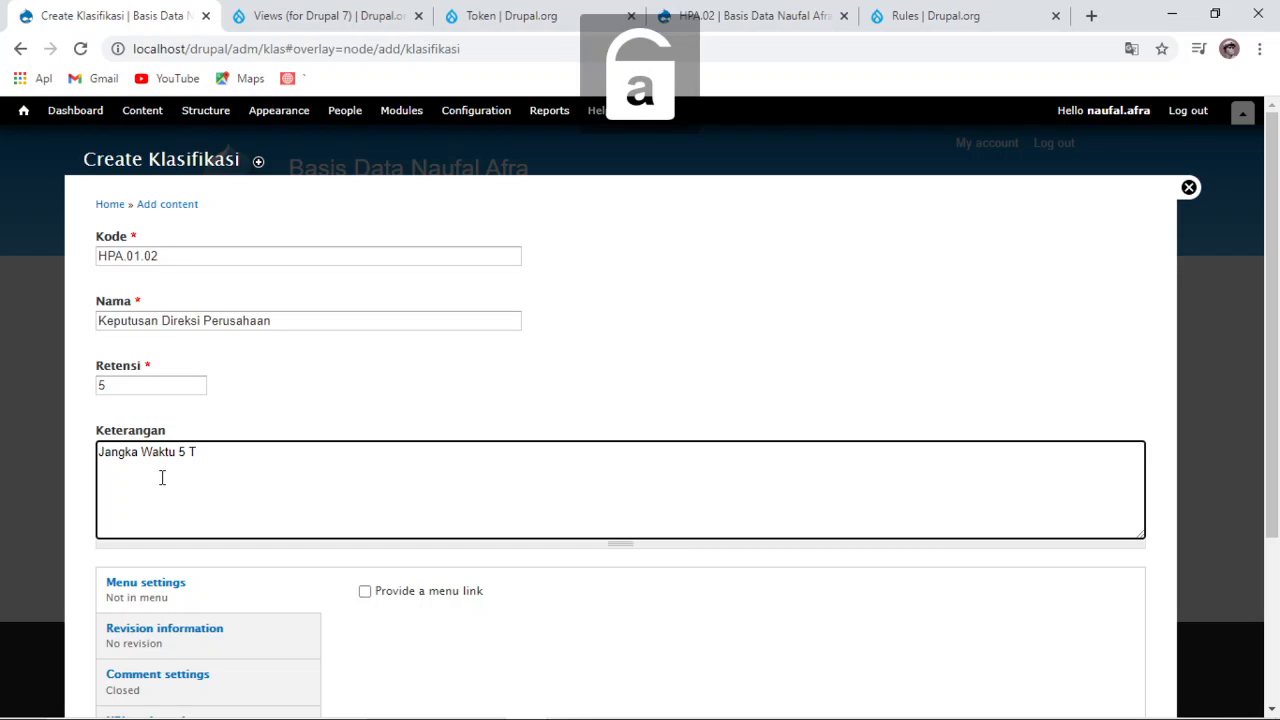
text(ahun)
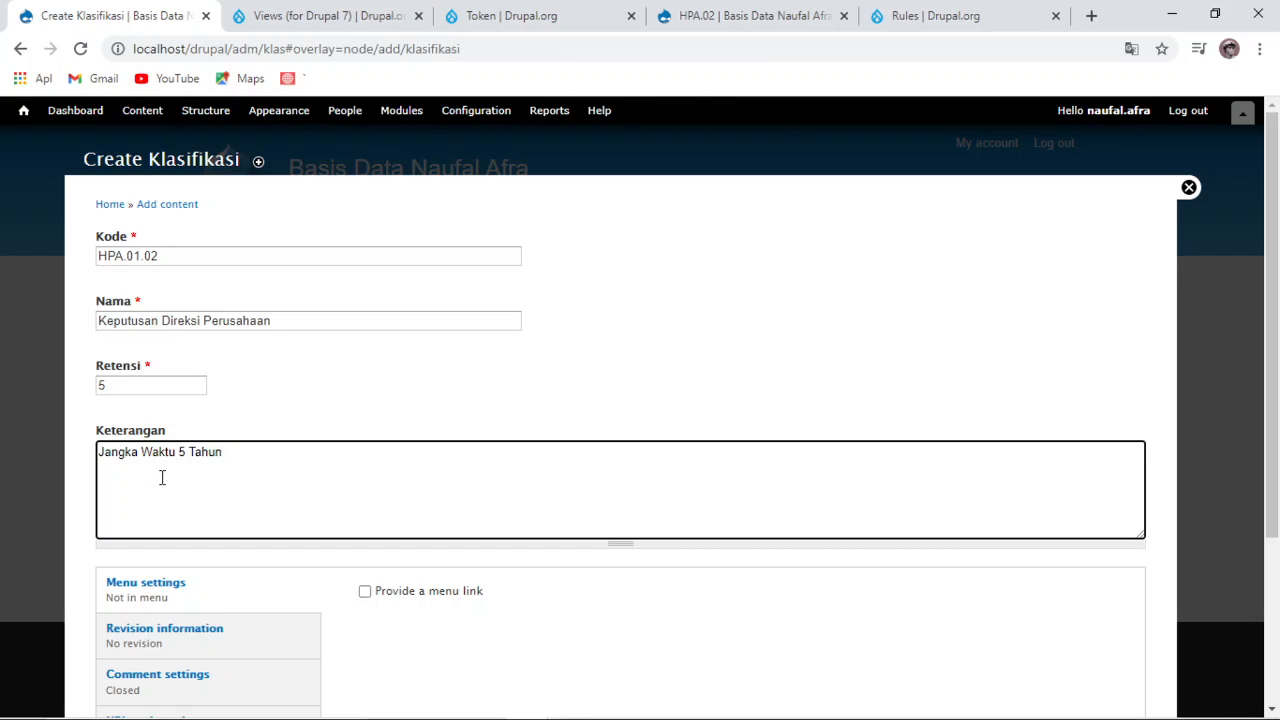
Step: Review the completed form and save the new HPA.01.02 classification
scroll(226, 556, down, 2)
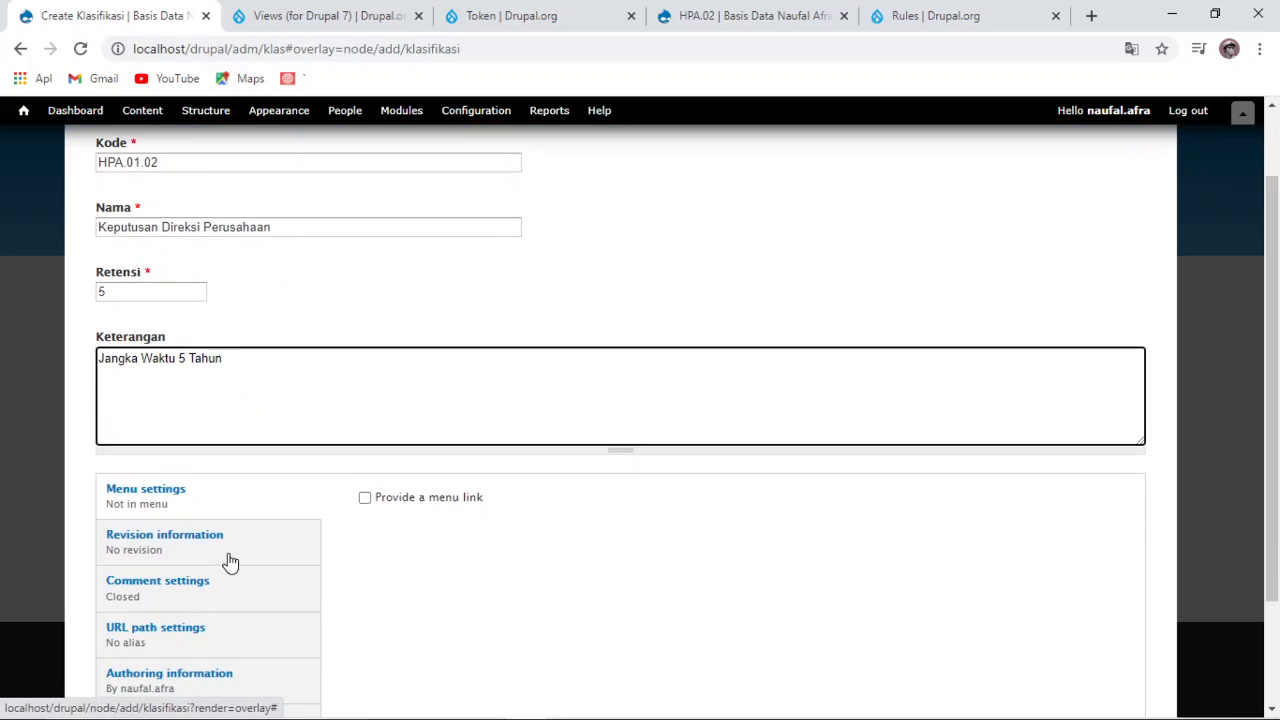
scroll(246, 564, down, 1)
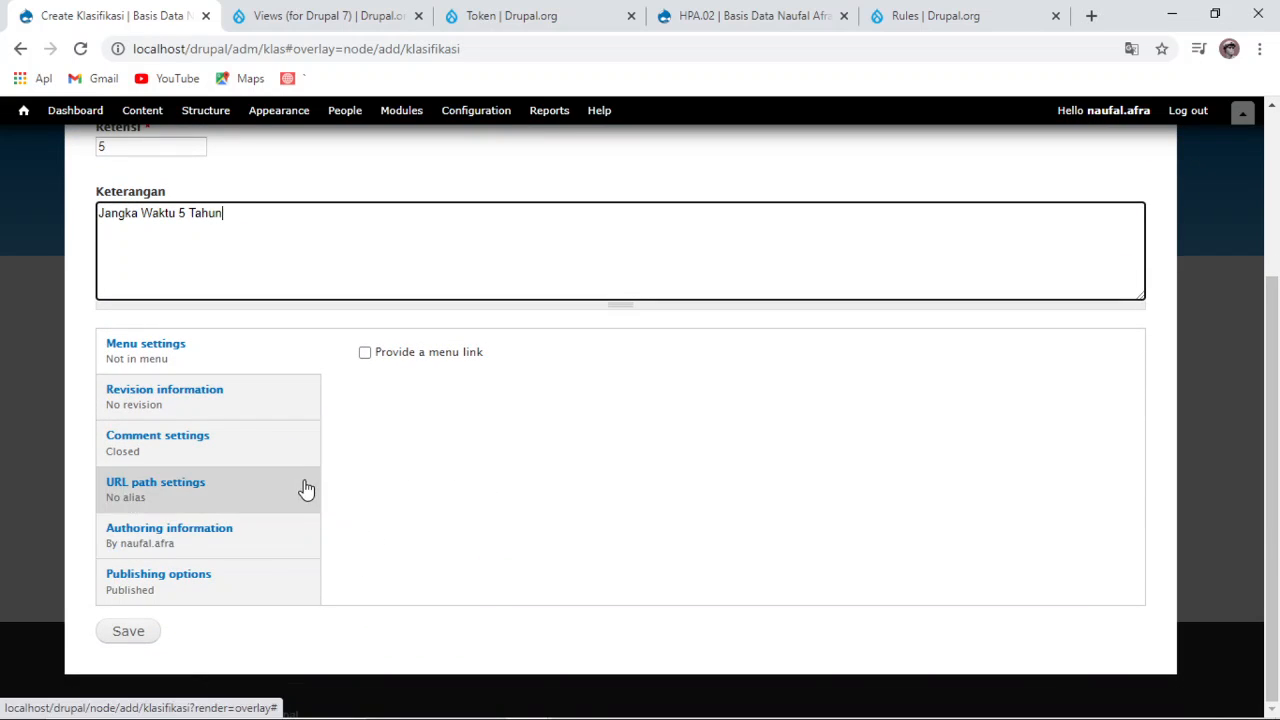
scroll(431, 574, up, 3)
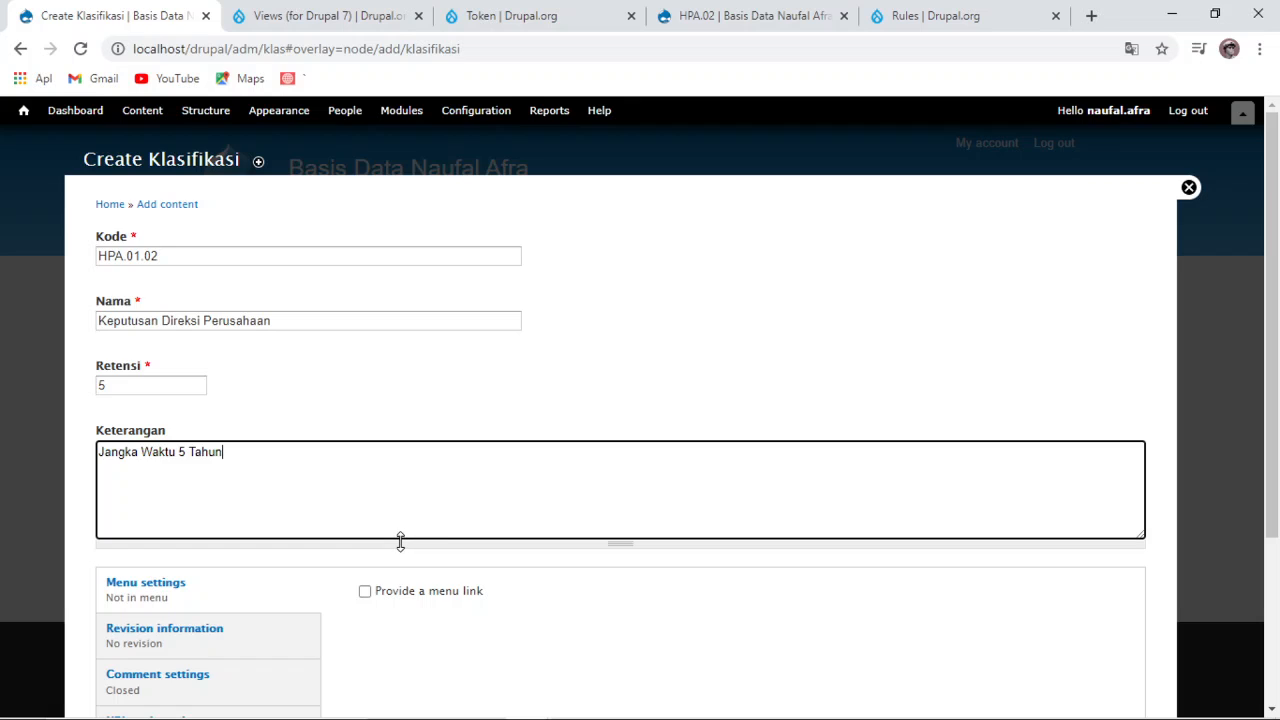
scroll(398, 541, down, 3)
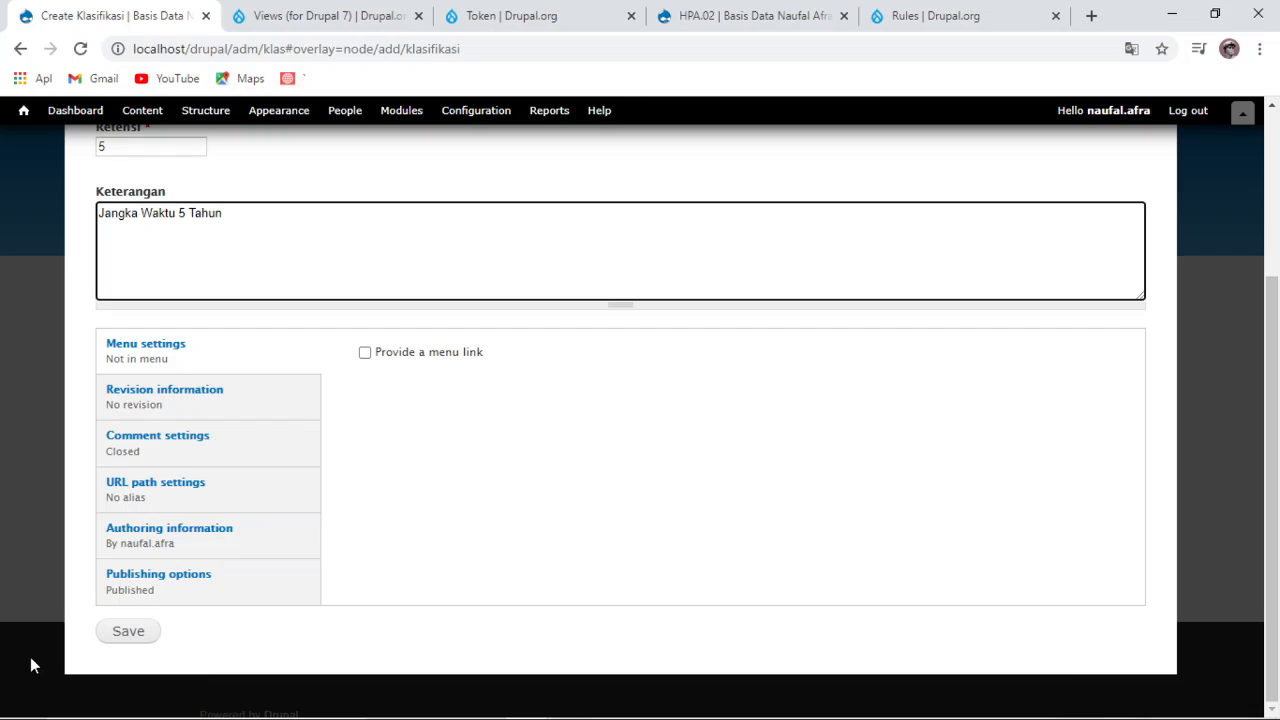
click(135, 638)
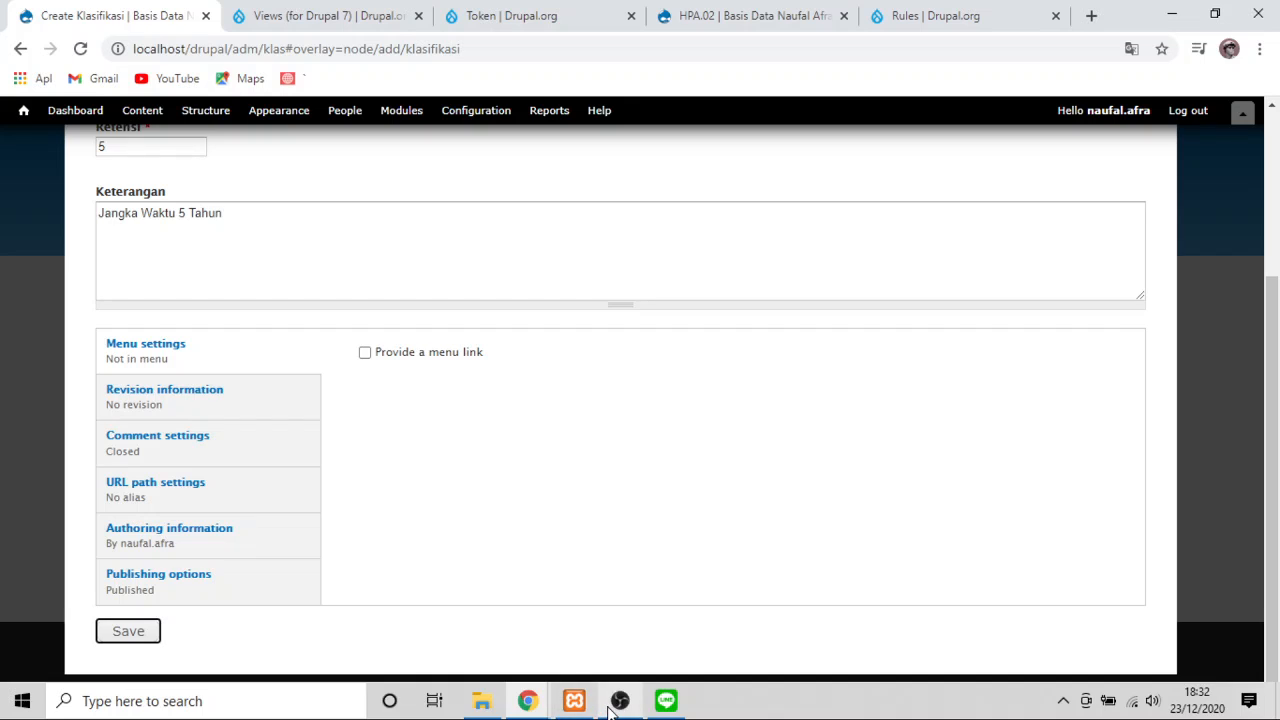
mouse_move(612, 705)
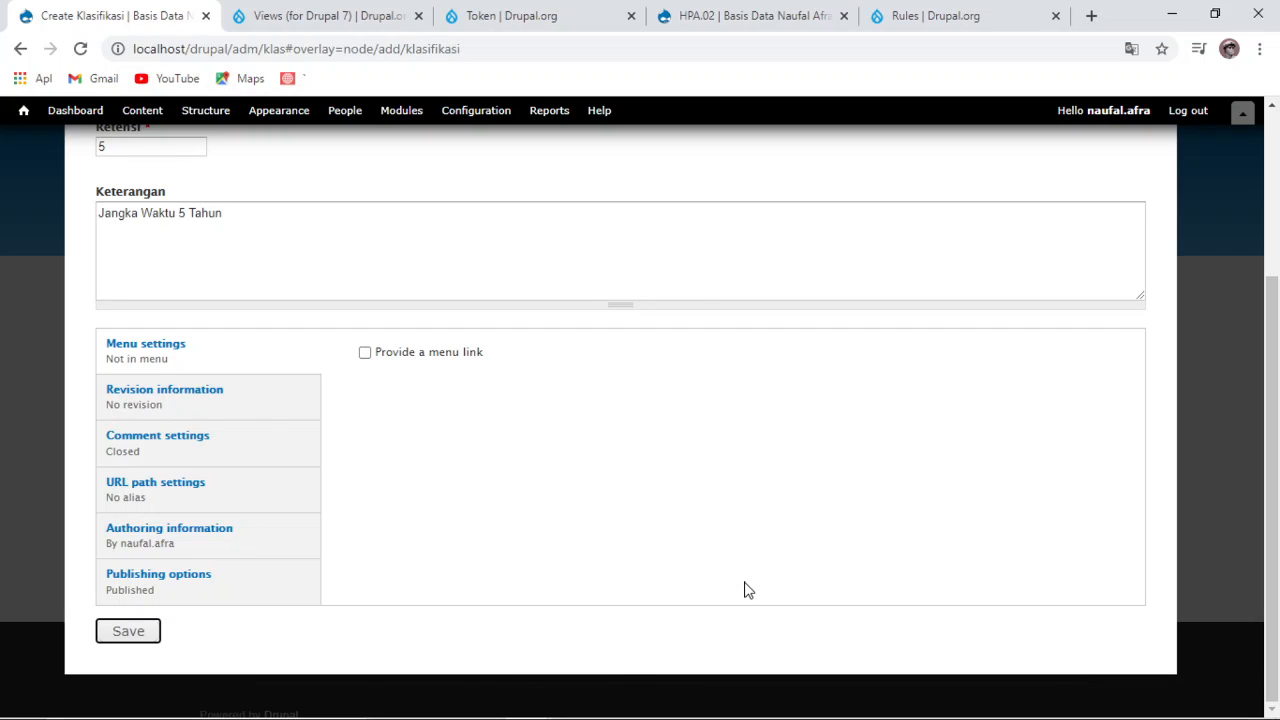
scroll(745, 590, up, 2)
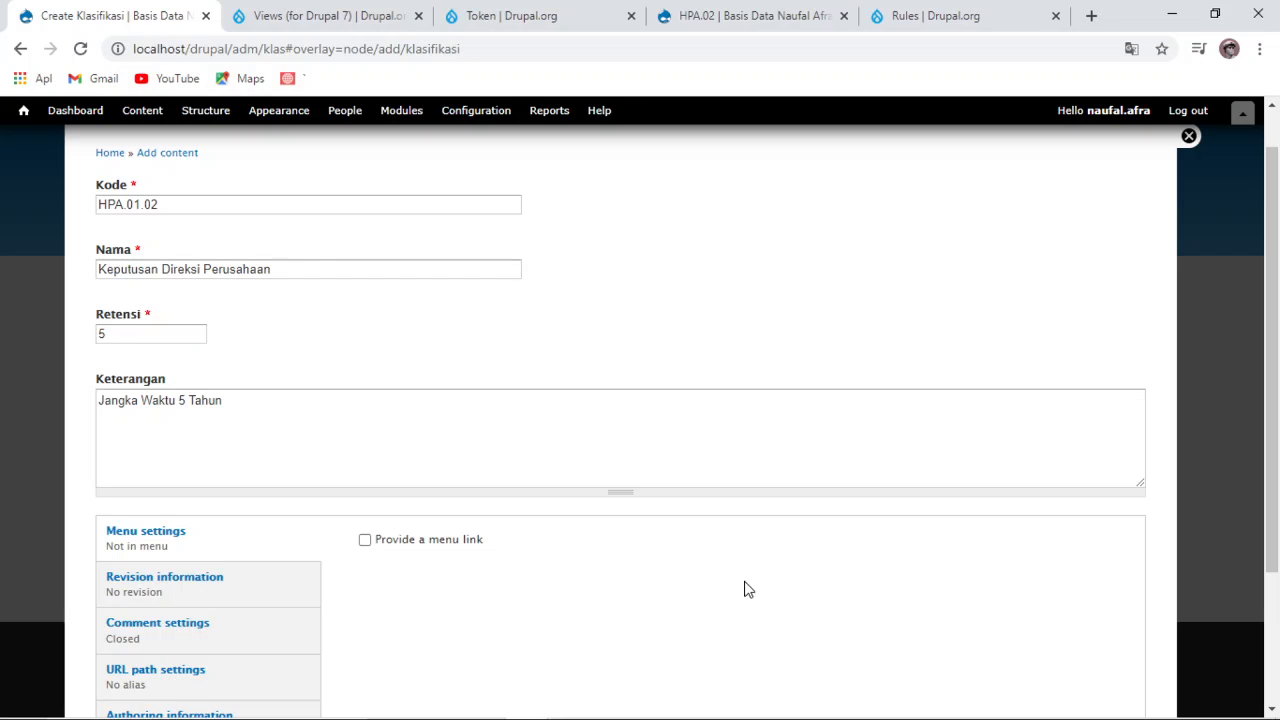
scroll(658, 594, down, 2)
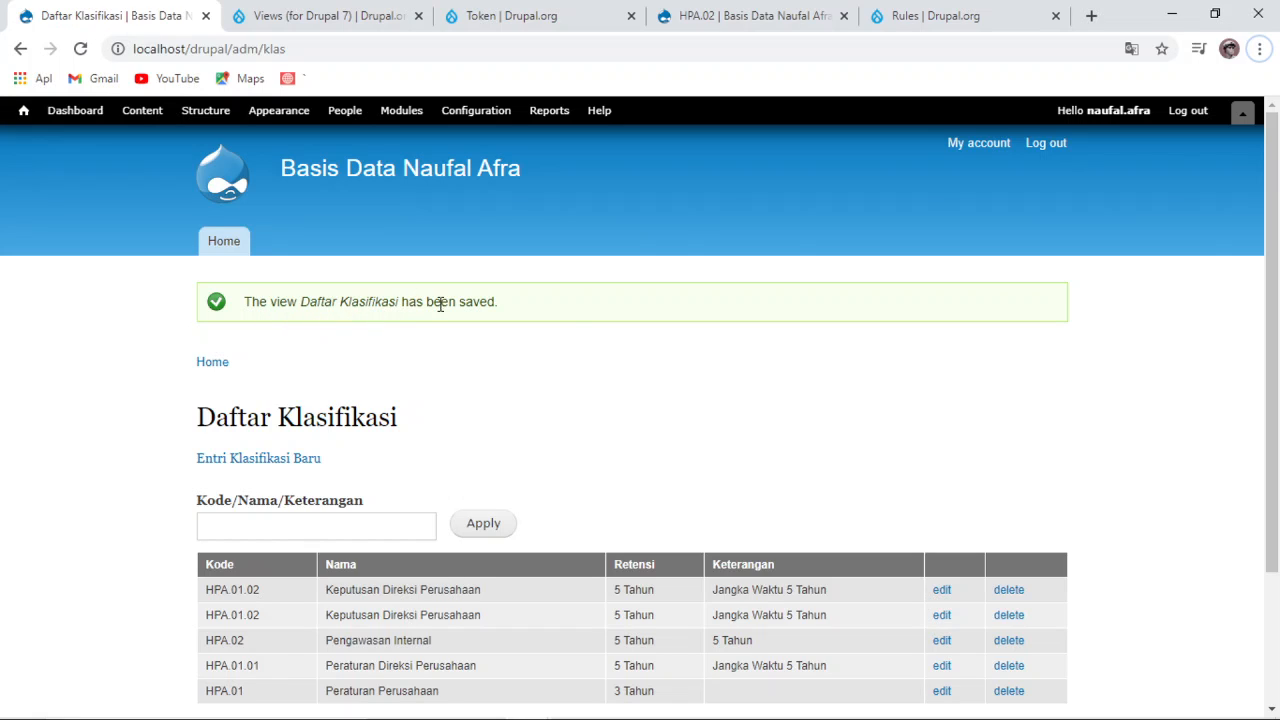
Step: Open the Daftar Klasifikasi view for editing and bring up the configuration of its Retensi field
scroll(360, 555, down, 2)
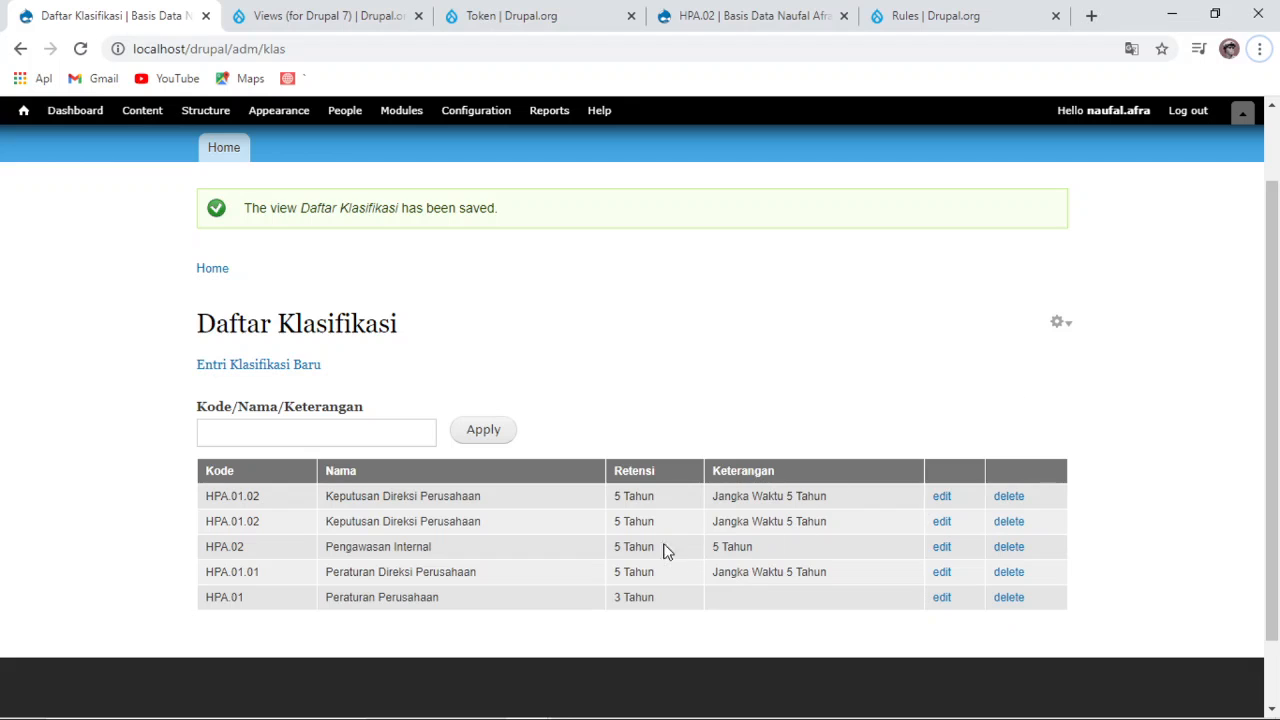
click(1061, 323)
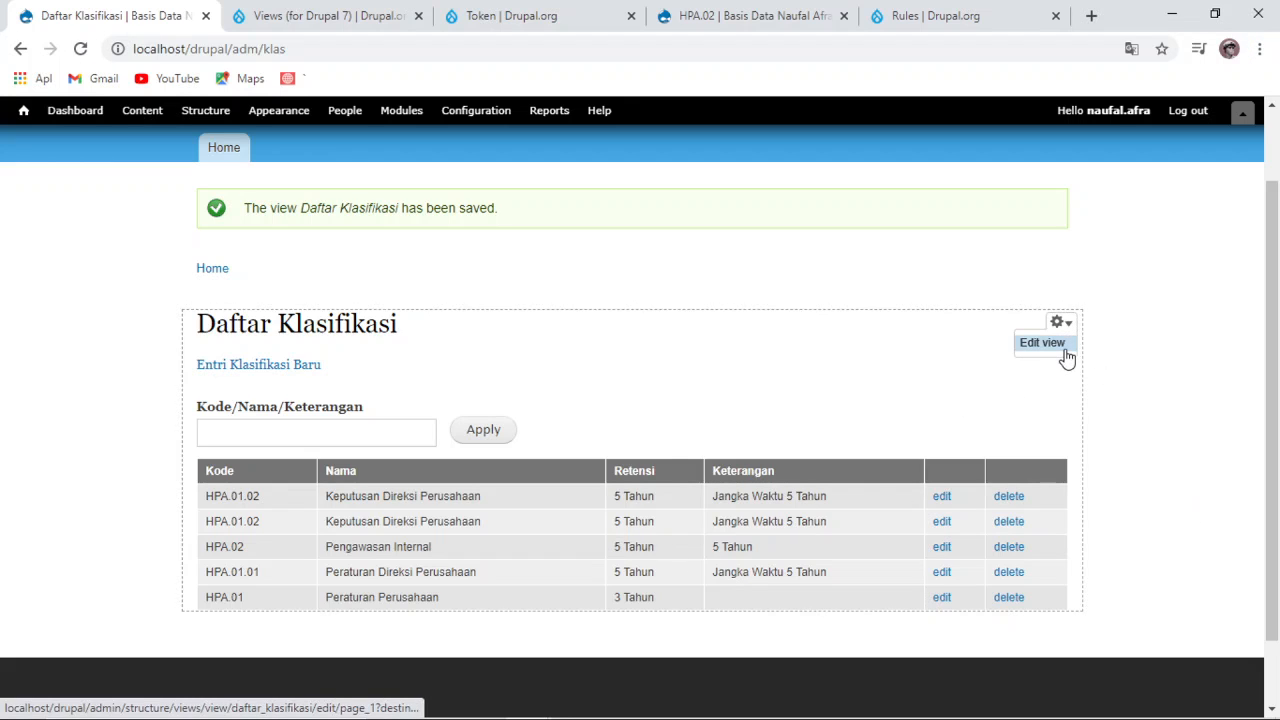
click(1042, 344)
scroll(329, 660, down, 3)
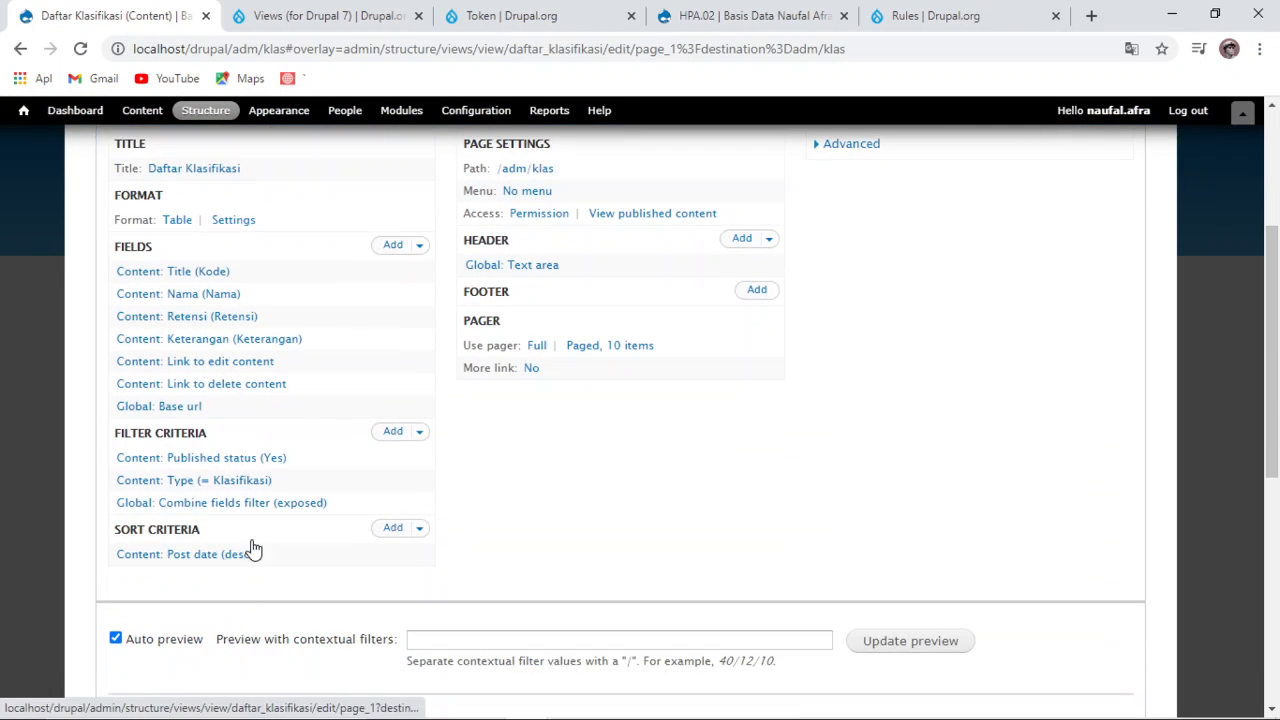
click(222, 326)
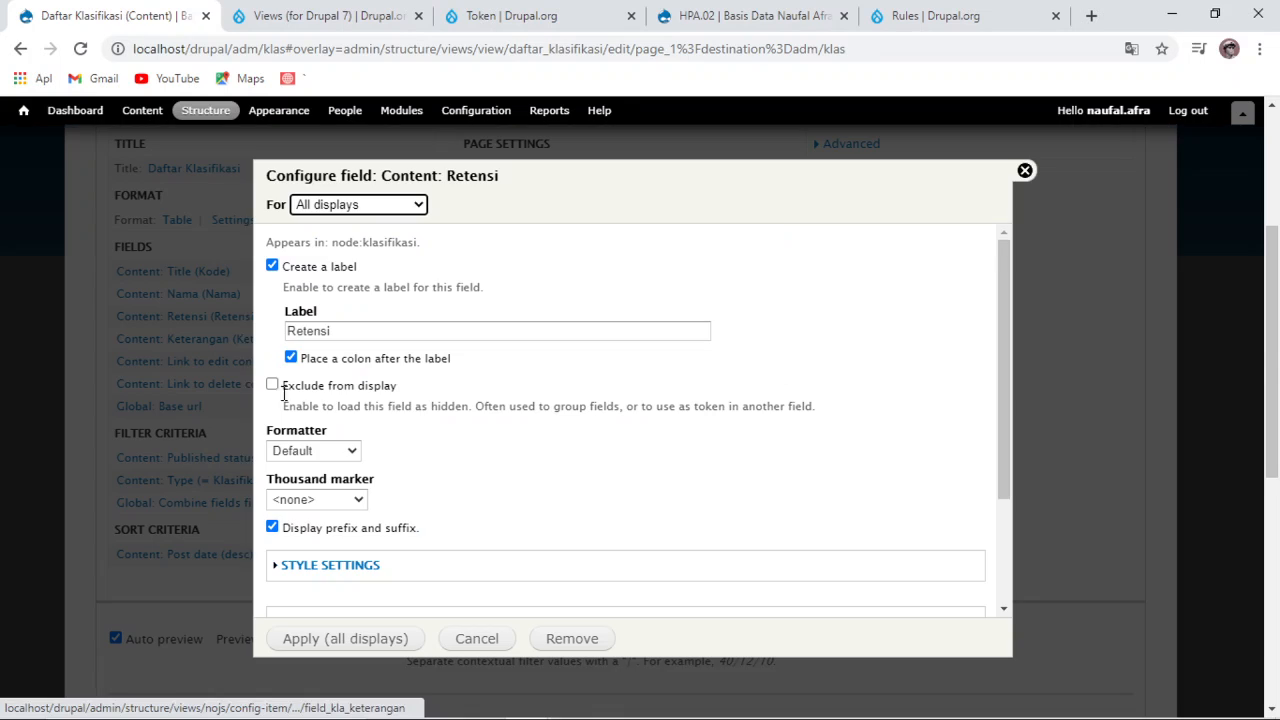
Step: Examine the Retensi field's rewrite results settings, including the custom output text
scroll(391, 603, down, 3)
scroll(392, 598, up, 1)
scroll(394, 600, down, 1)
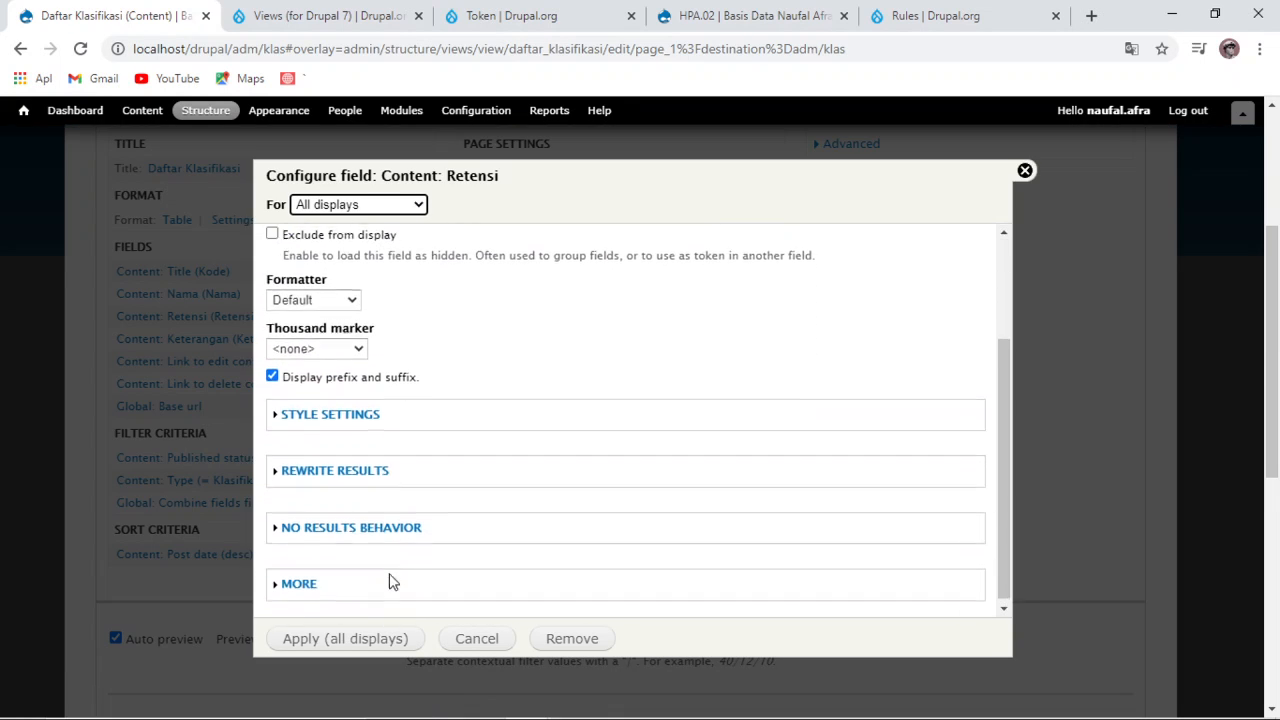
scroll(391, 580, up, 1)
scroll(371, 537, down, 1)
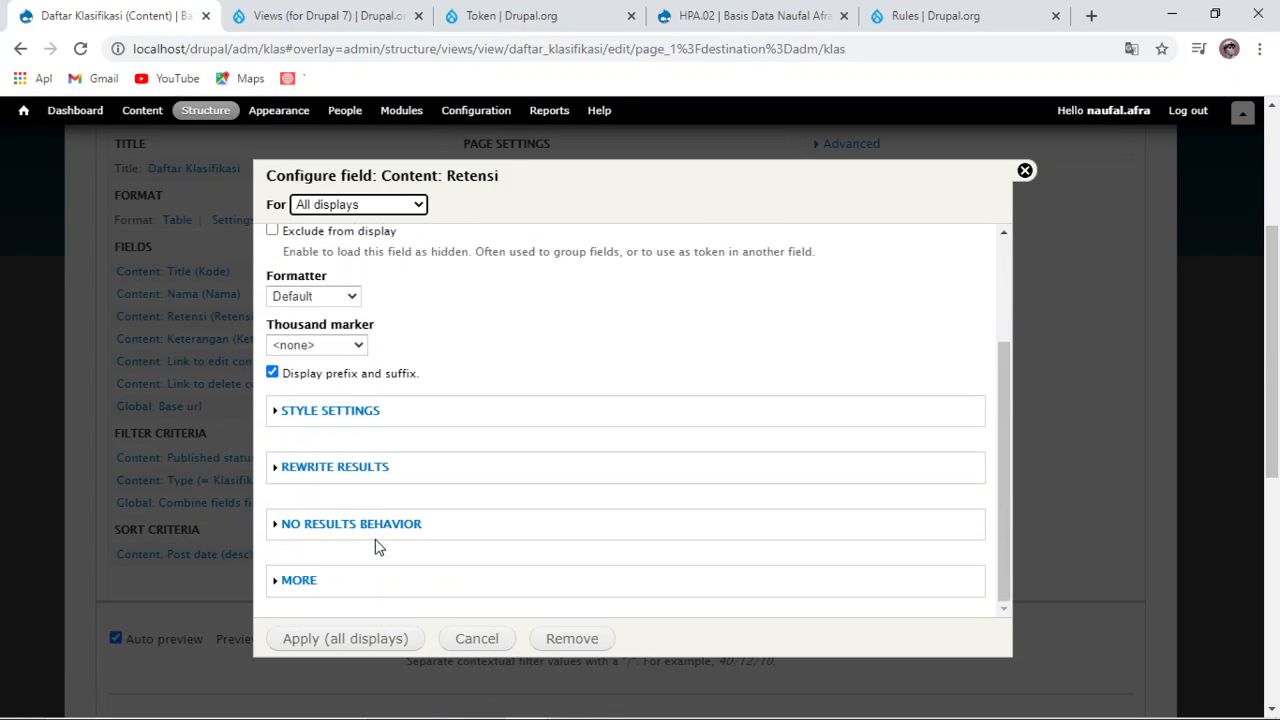
click(350, 478)
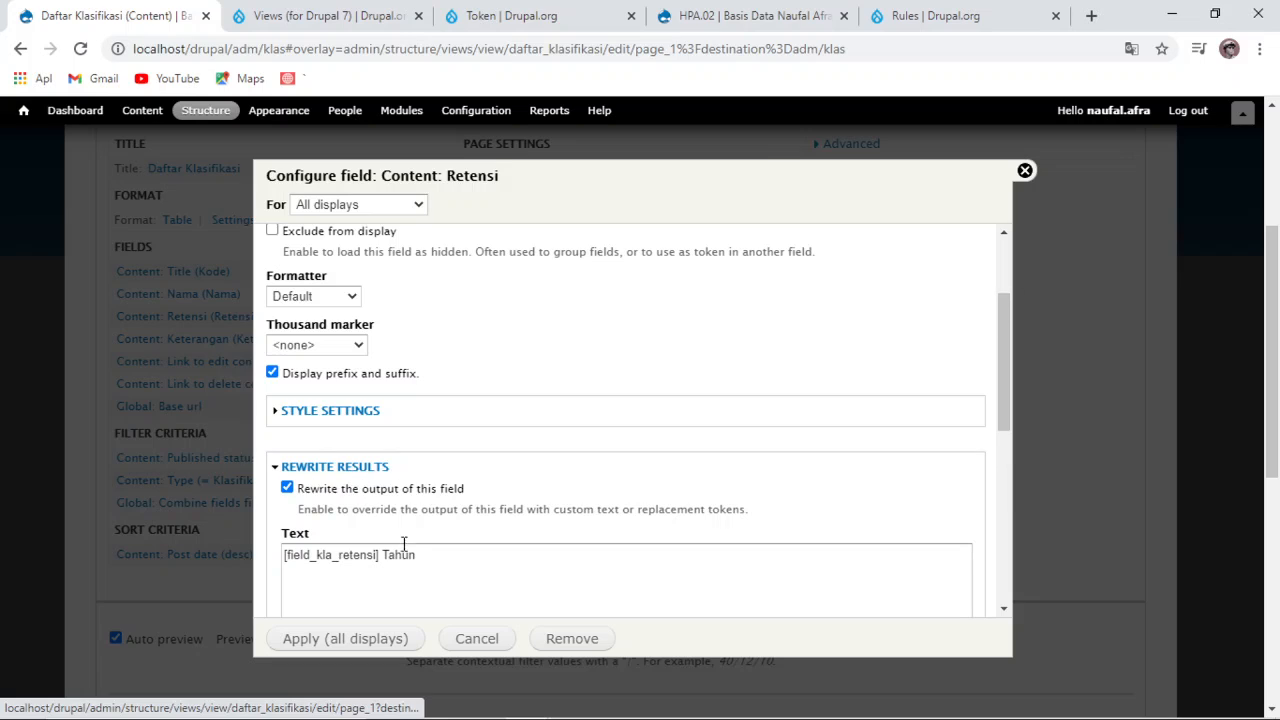
scroll(371, 508, down, 1)
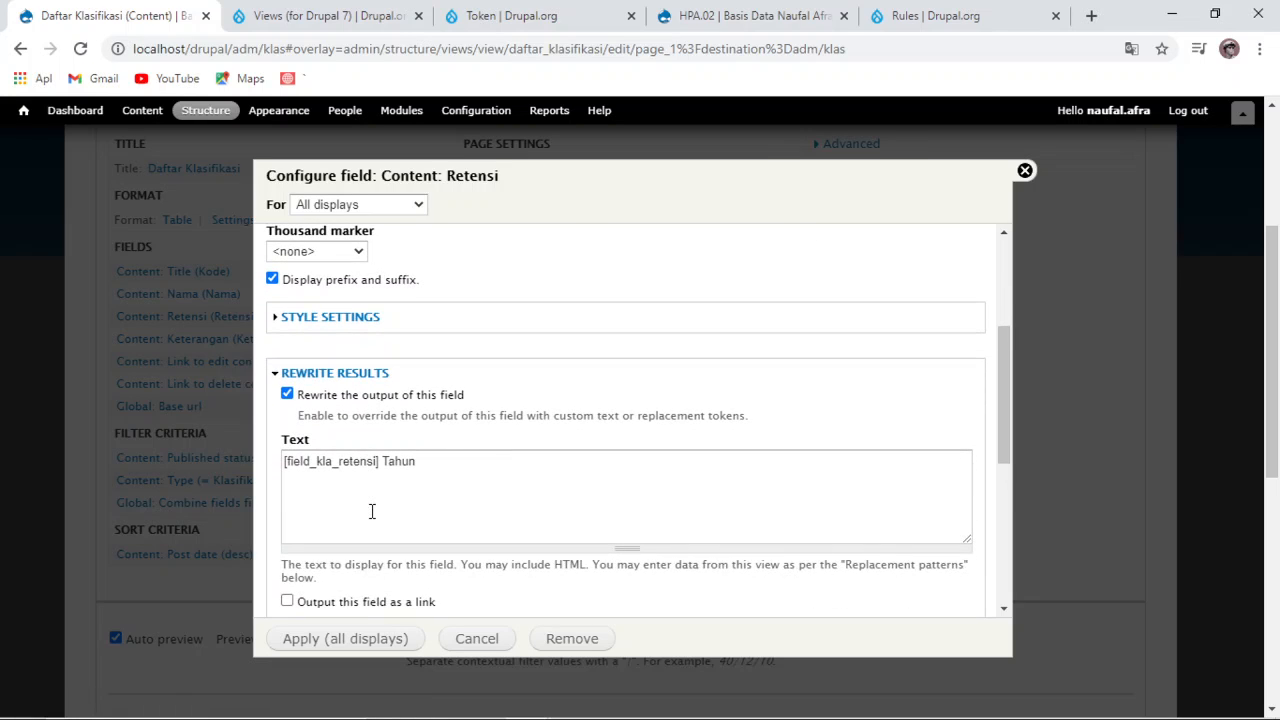
scroll(310, 440, down, 1)
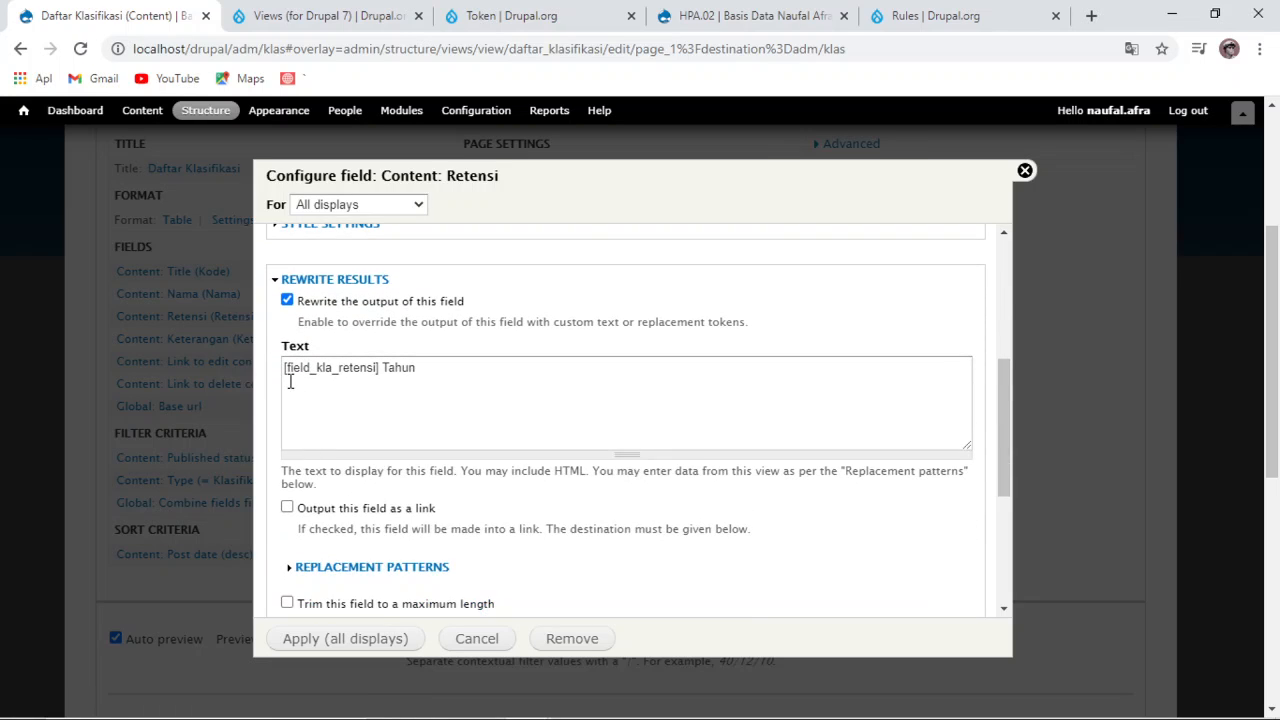
scroll(440, 585, down, 2)
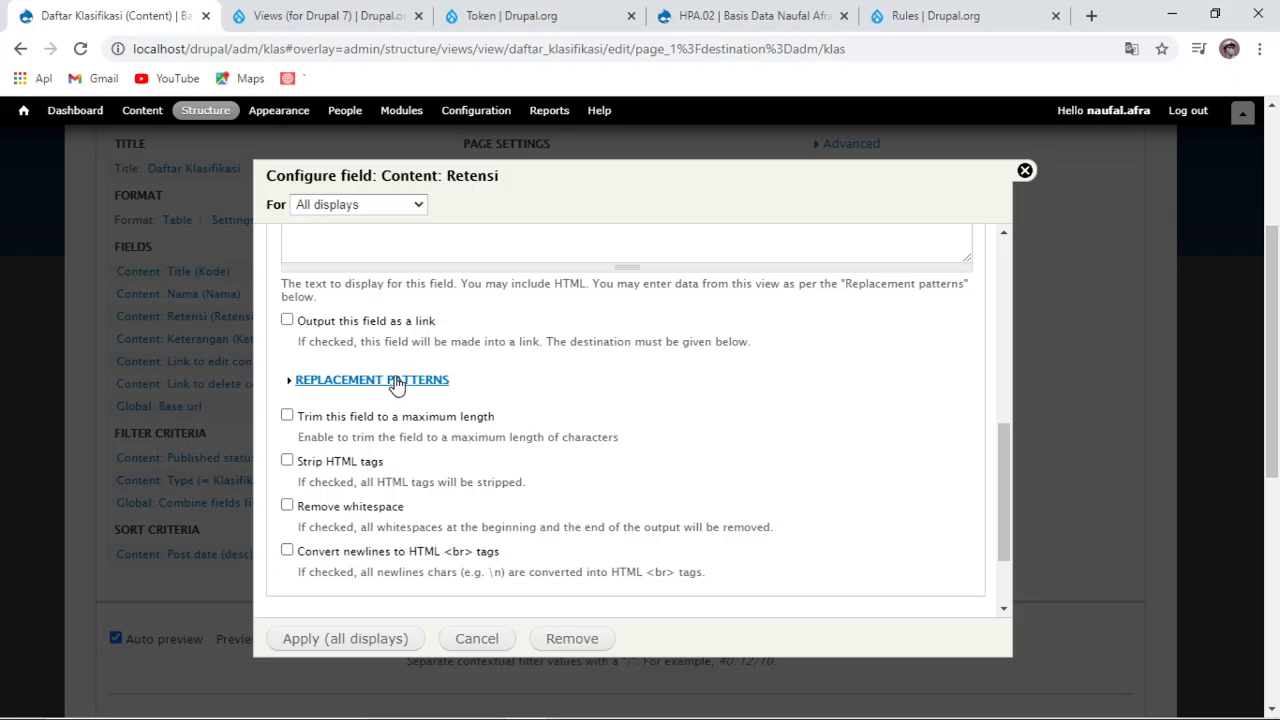
Step: Check the replacement patterns for the [field_kla_retensi] token, and leave the field configuration and view editor without applying changes
click(428, 384)
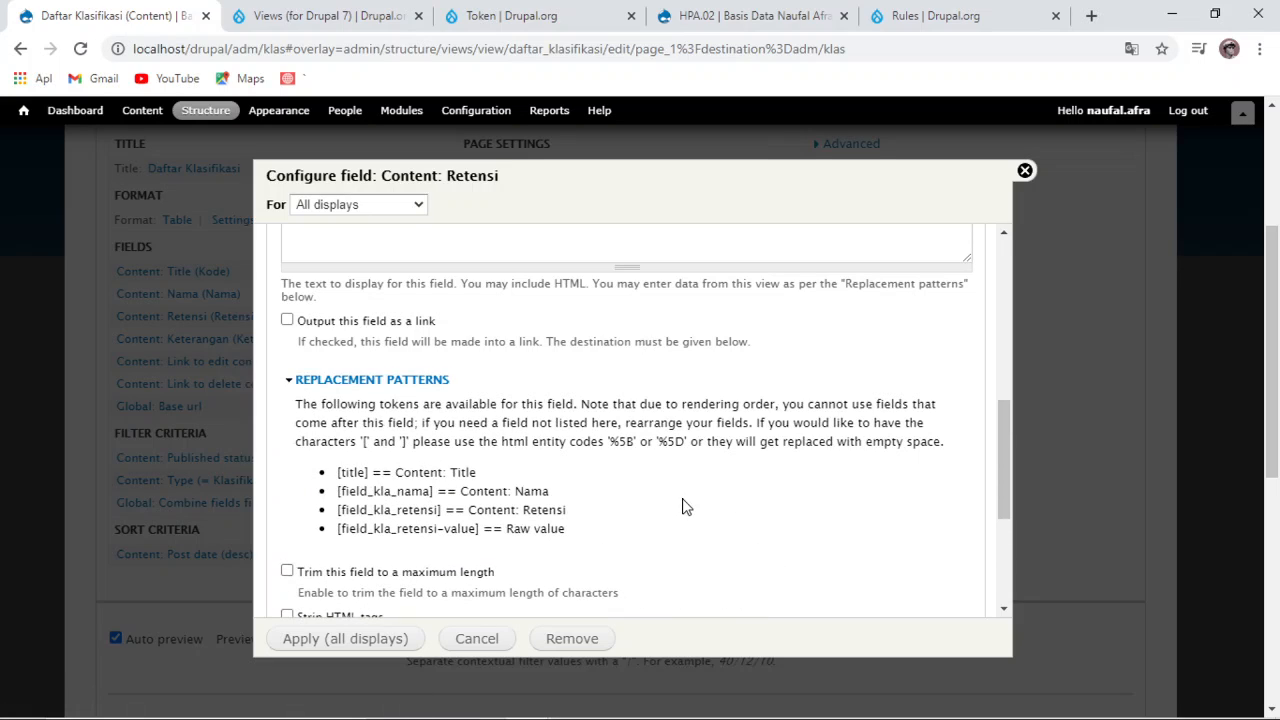
drag(340, 513, 444, 511)
scroll(480, 554, up, 5)
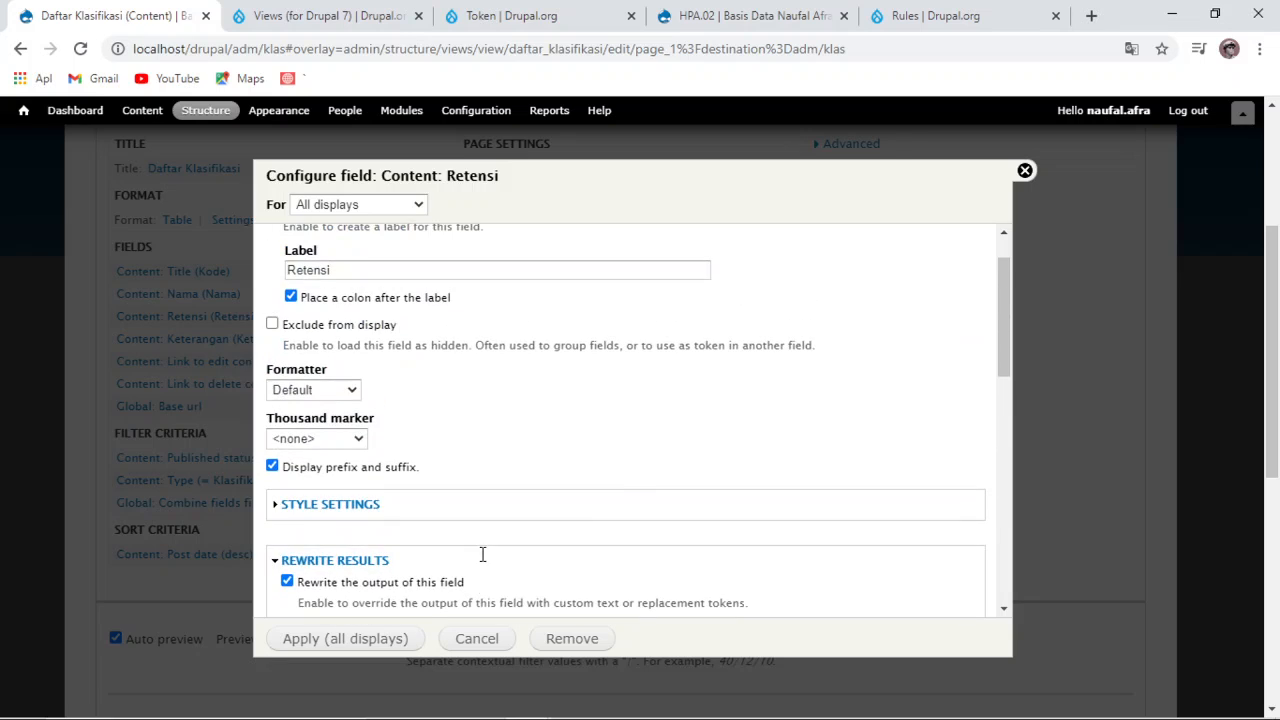
scroll(487, 536, down, 8)
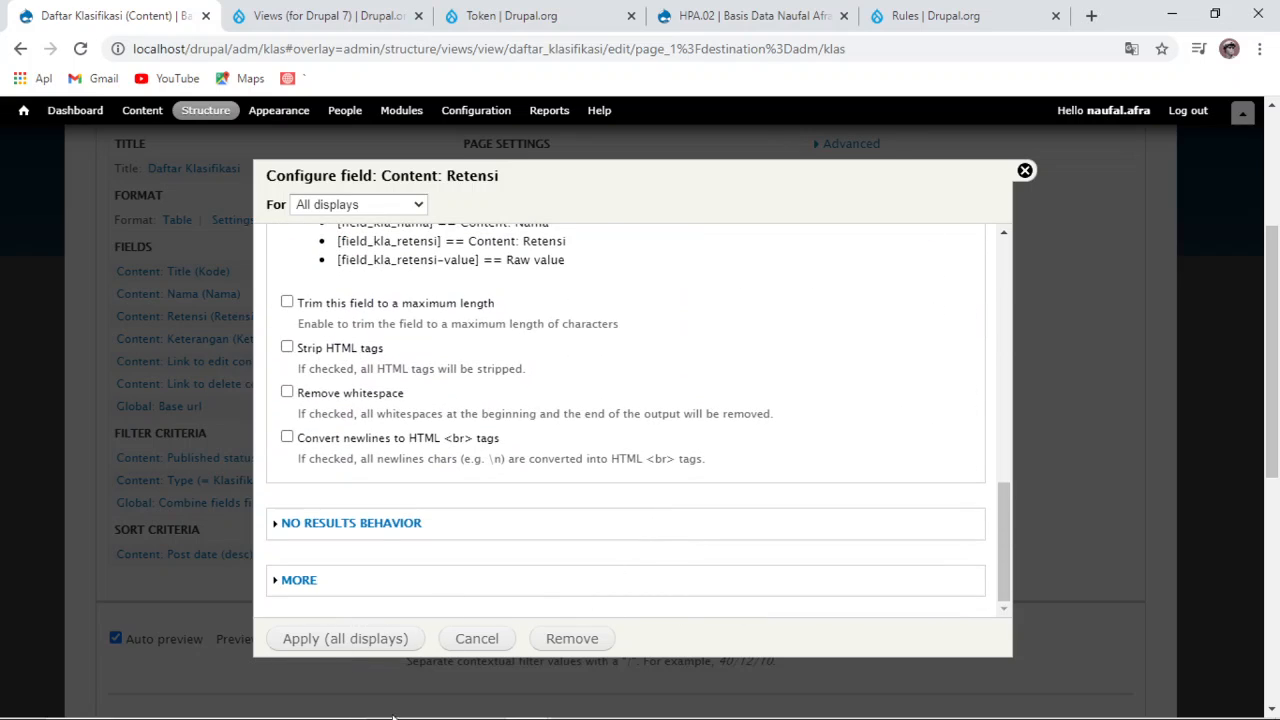
click(1026, 176)
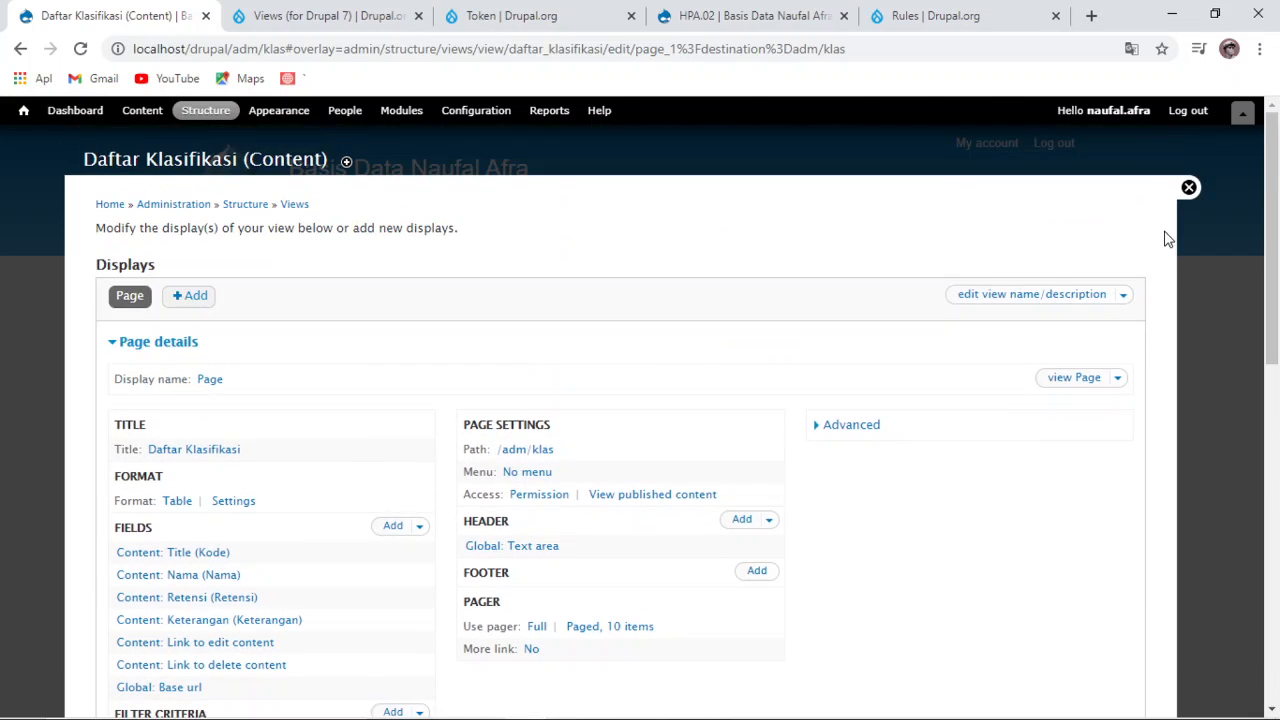
click(1189, 187)
Step: Delete the first of the two duplicate HPA.01.02 entries from the Daftar Klasifikasi list and confirm the deletion
scroll(703, 514, down, 2)
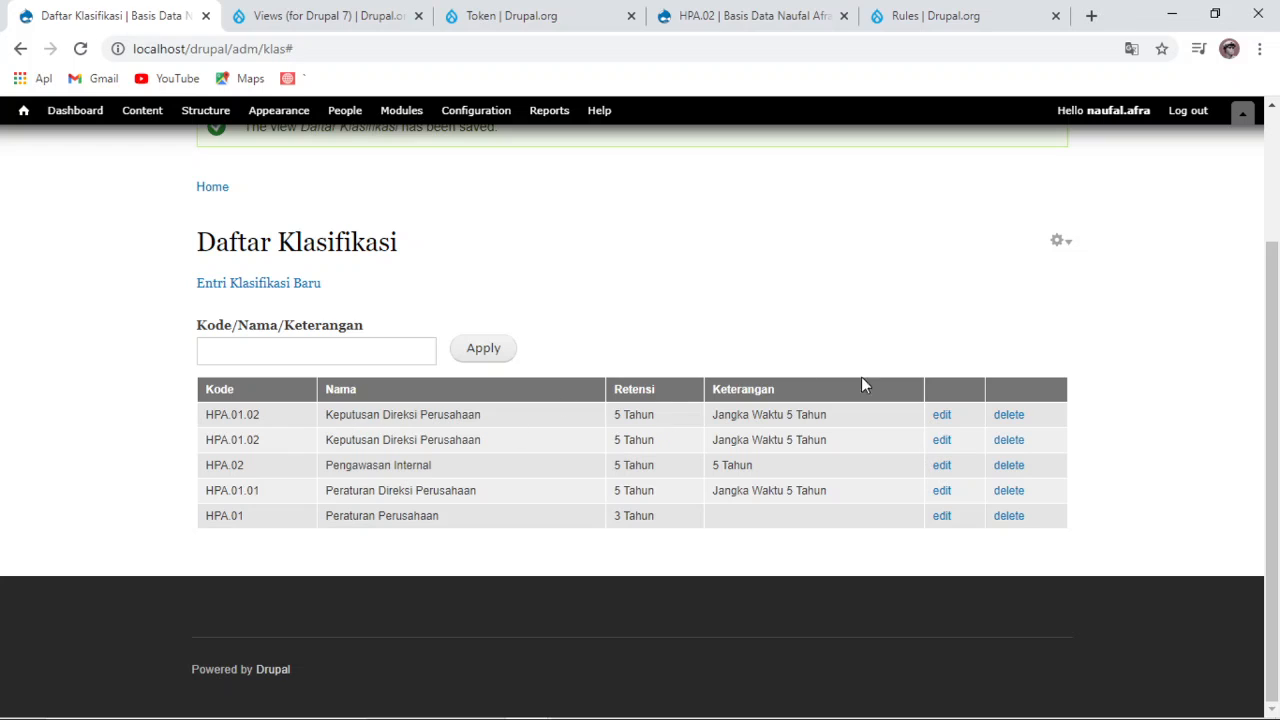
click(1008, 422)
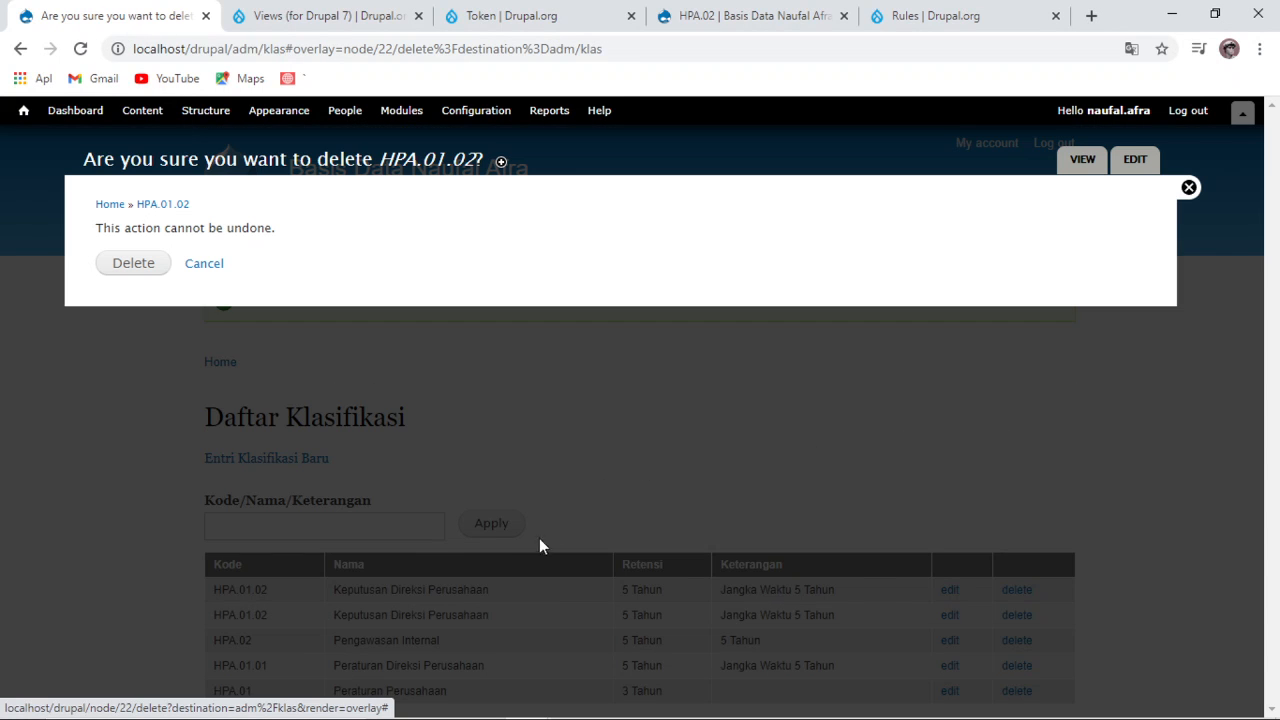
click(144, 270)
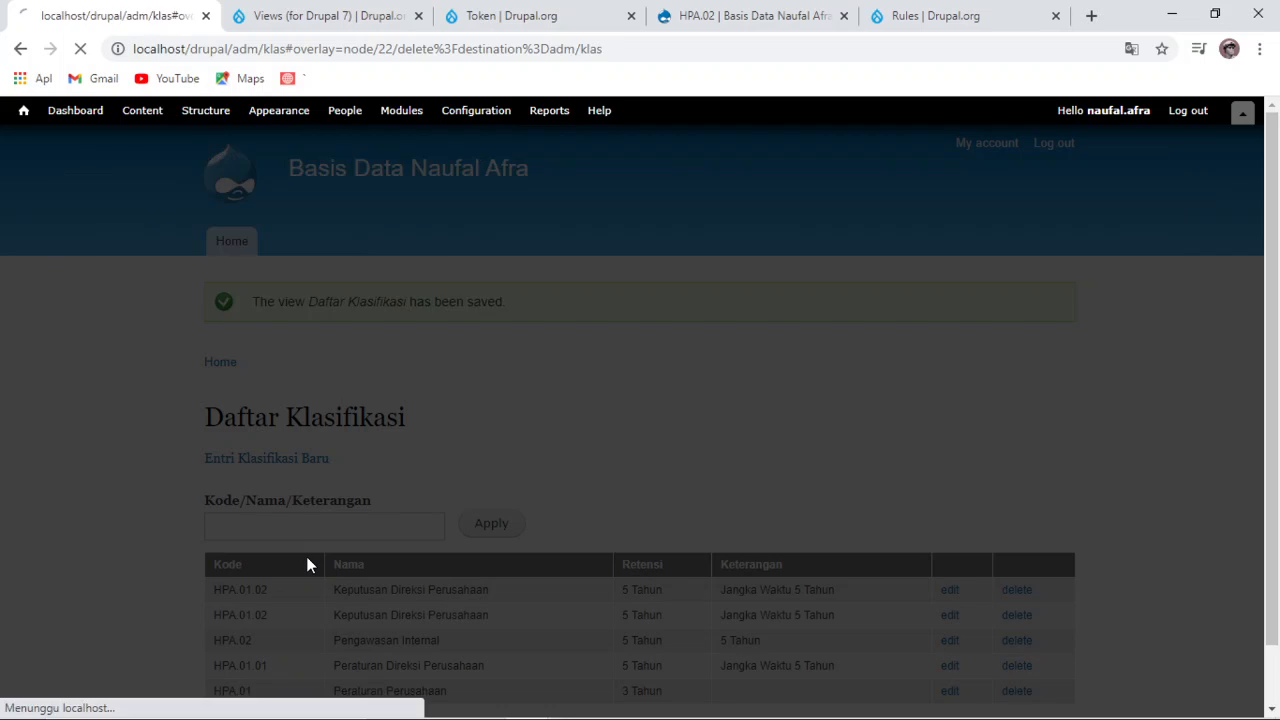
scroll(306, 556, down, 2)
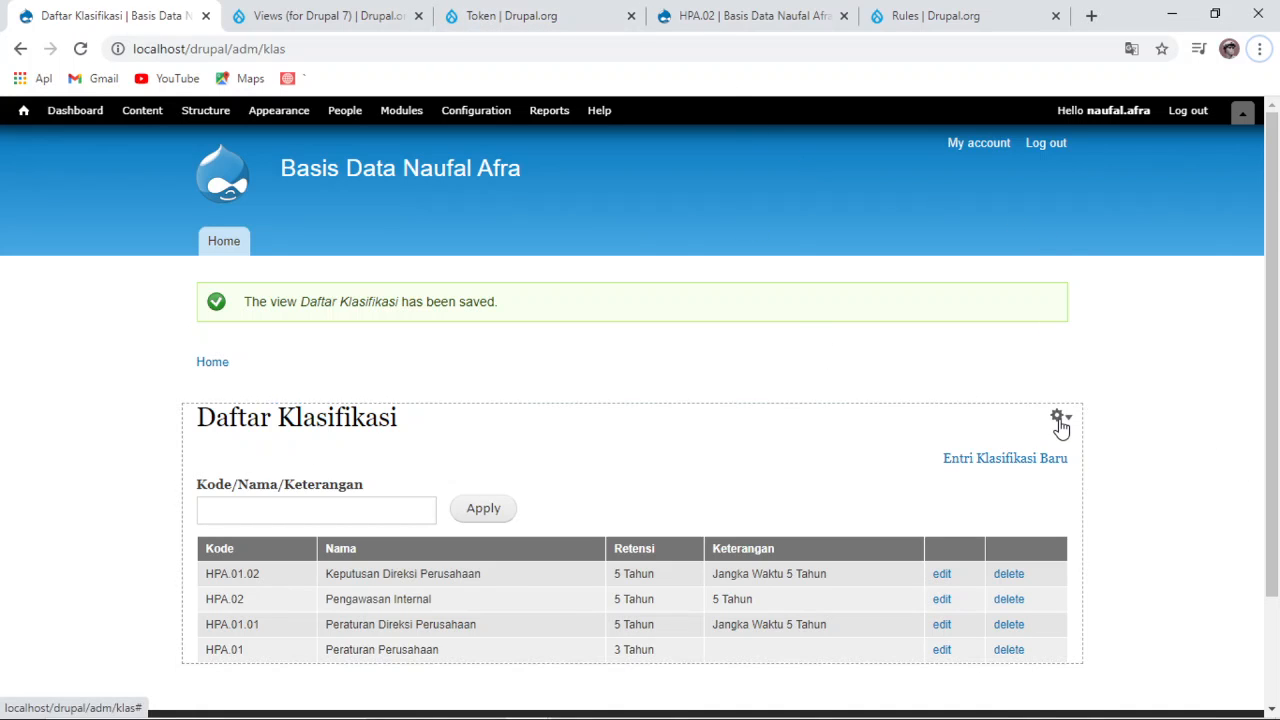
Step: Open the Daftar Klasifikasi view for editing, examine the header text area's markup and settings, and leave the editor without changes
click(1060, 437)
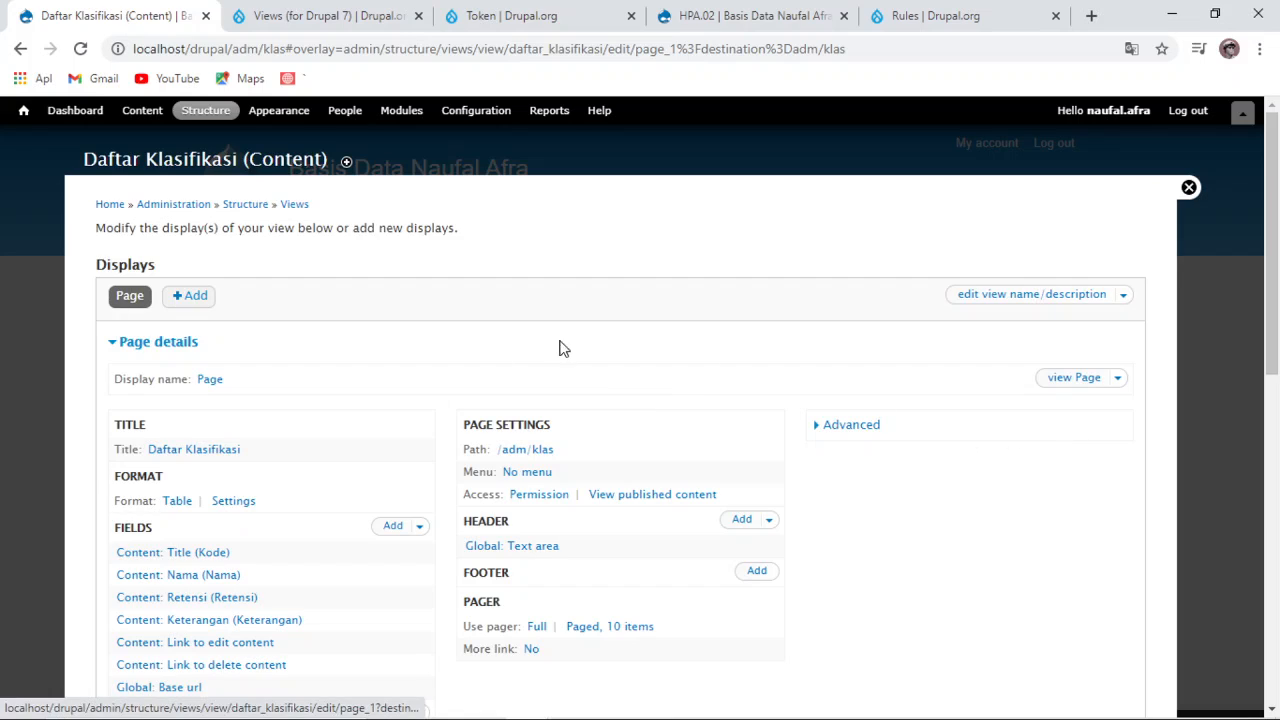
scroll(590, 490, down, 2)
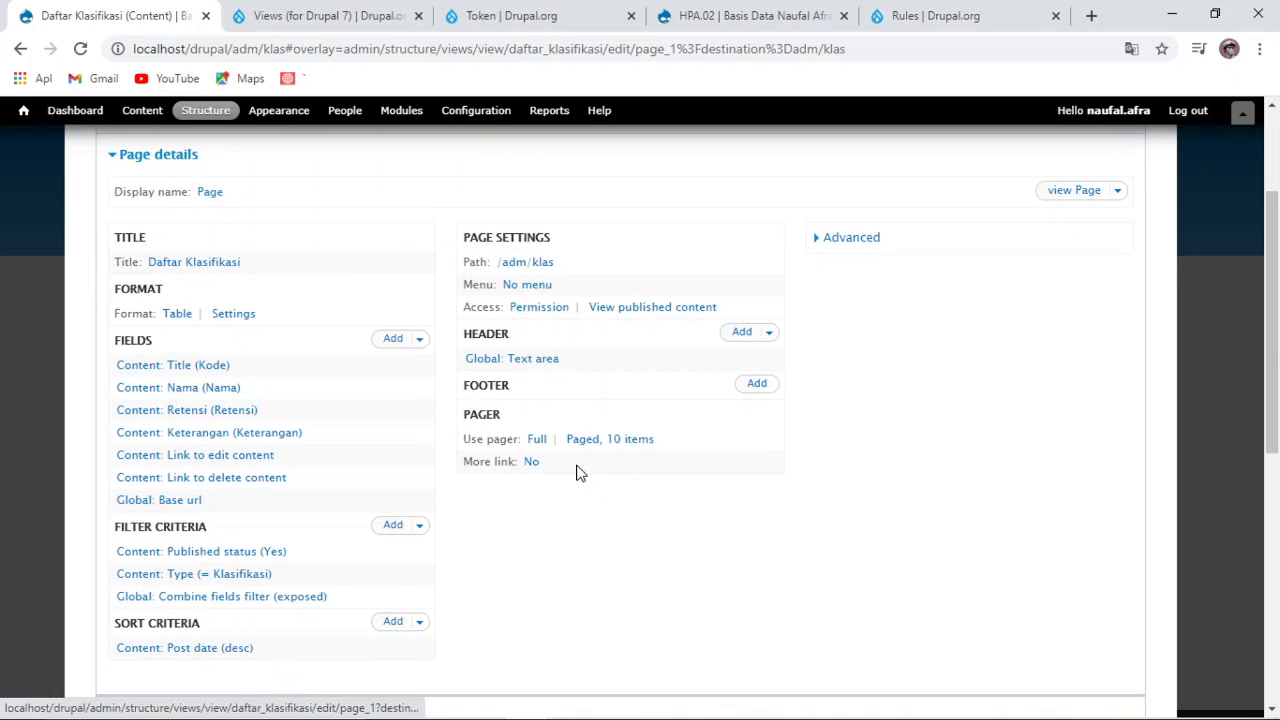
click(517, 370)
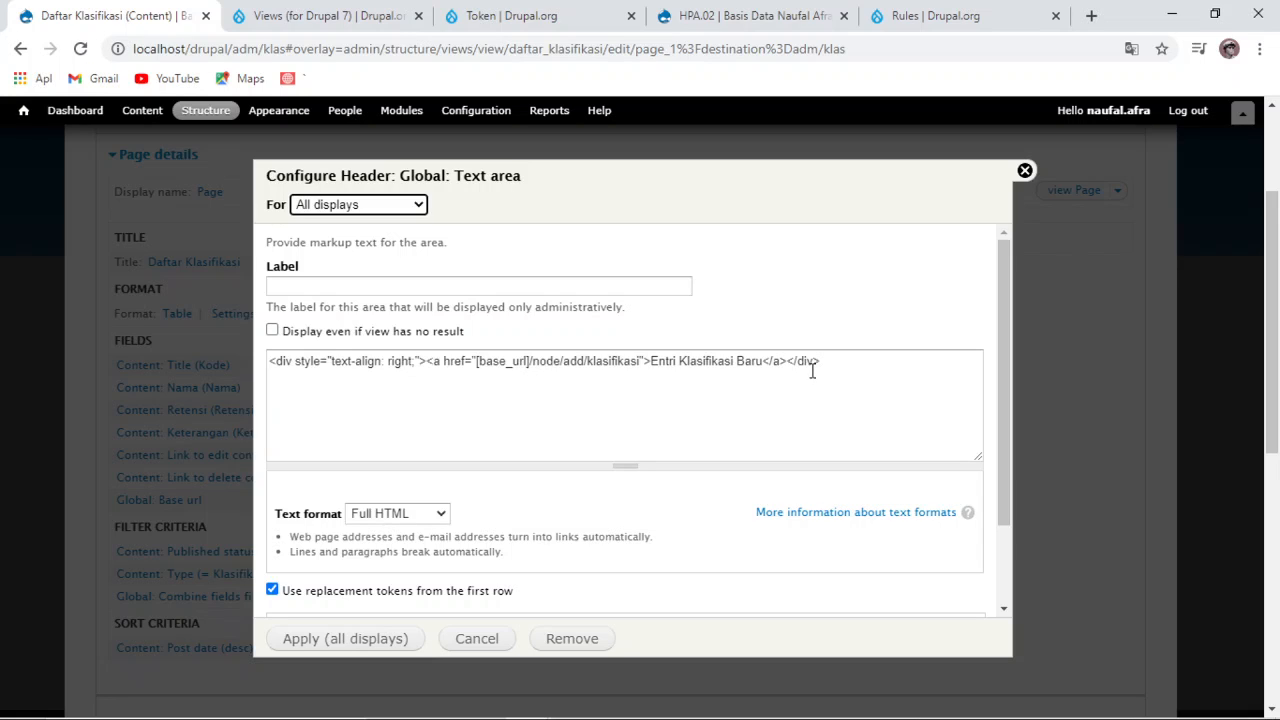
click(1024, 171)
scroll(158, 623, down, 10)
scroll(666, 486, up, 10)
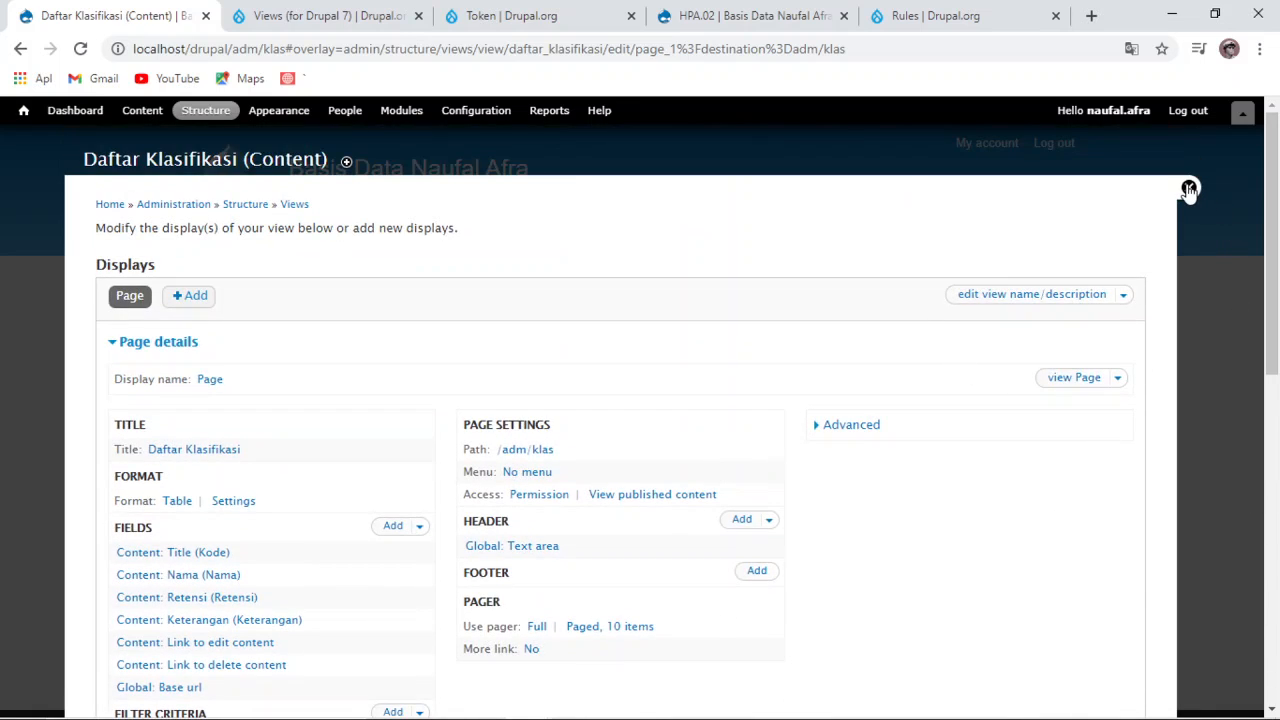
click(1188, 190)
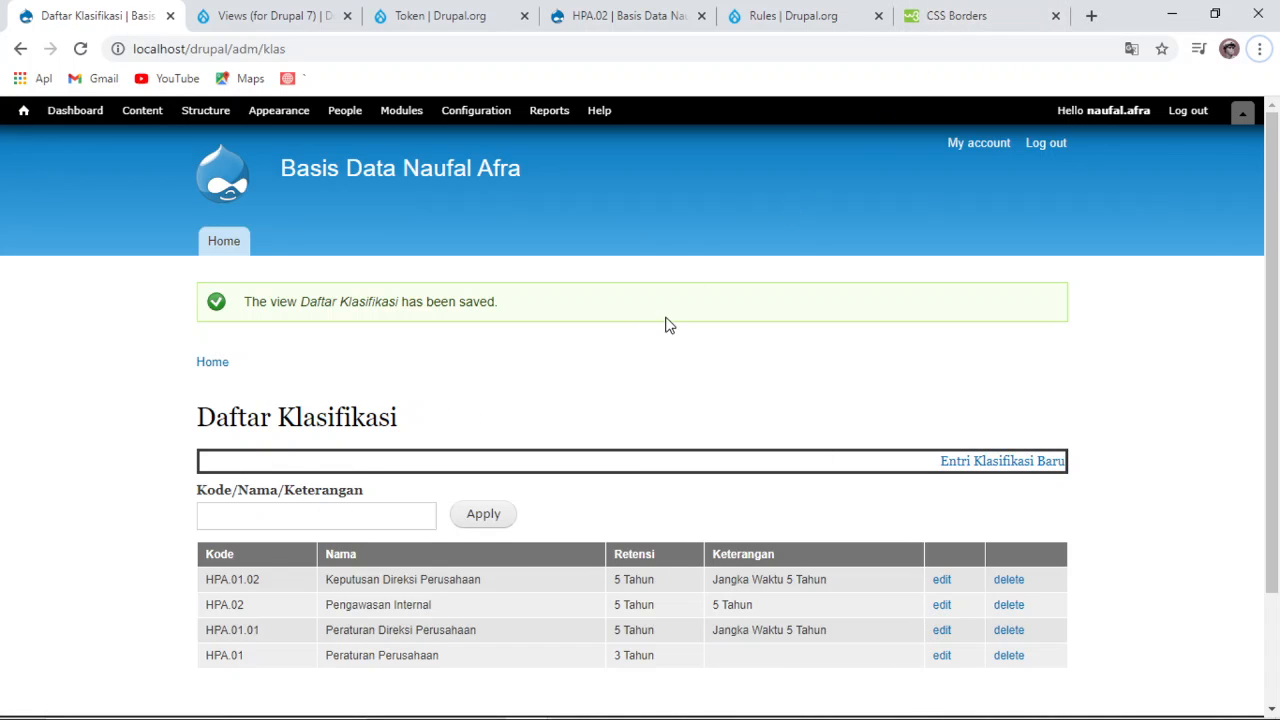
Step: Consult the CSS Borders page on w3schools and highlight the border-style: solid; declaration in the border styles example
click(986, 12)
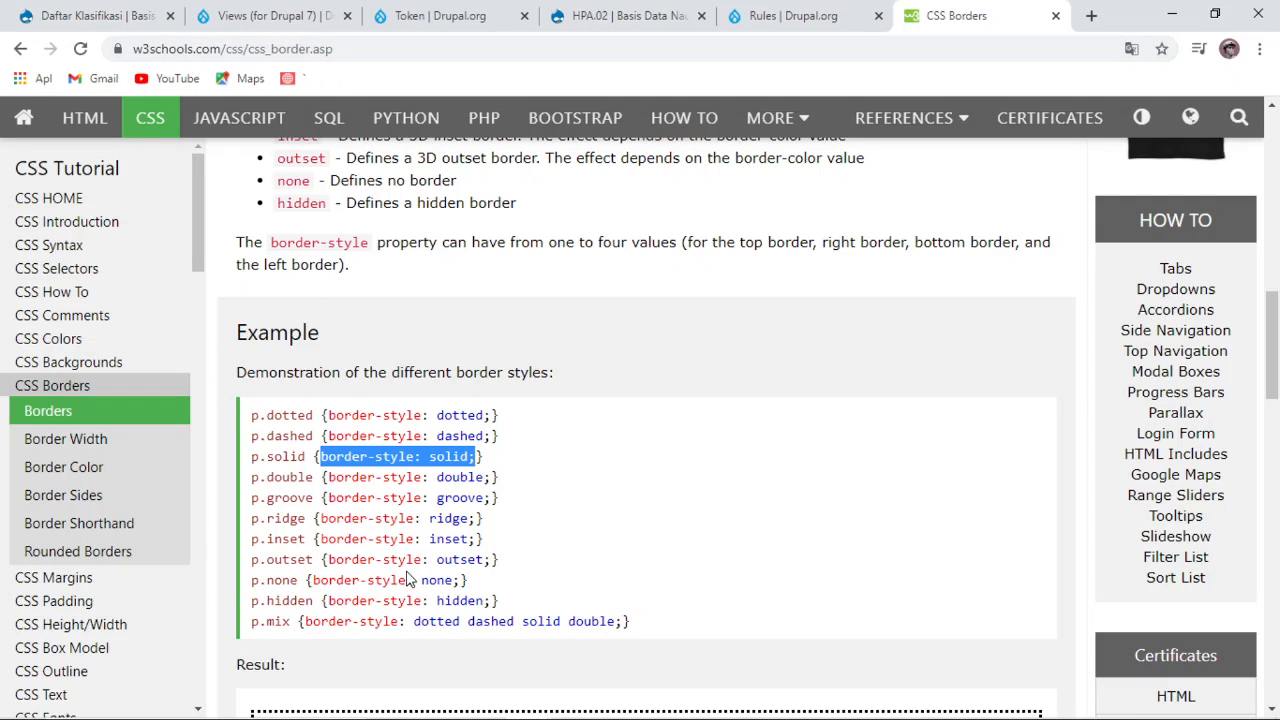
click(352, 466)
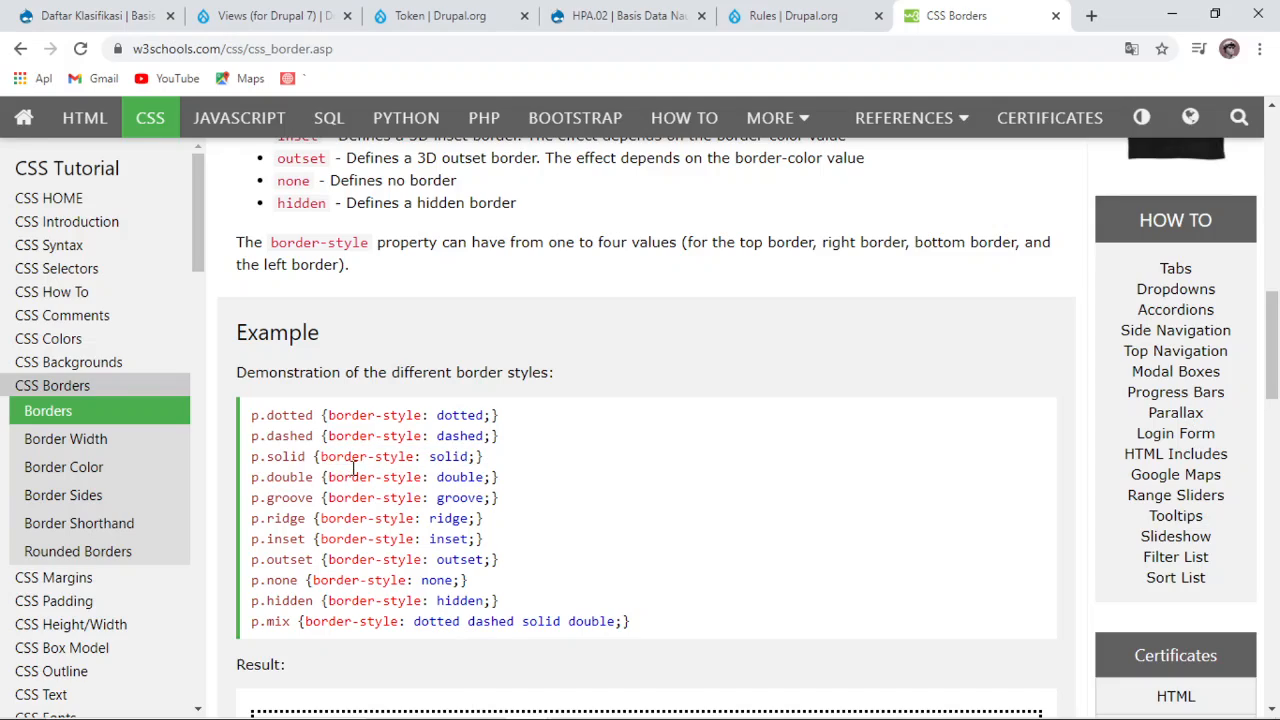
drag(318, 456, 477, 456)
click(640, 485)
drag(484, 456, 312, 456)
right_click(394, 459)
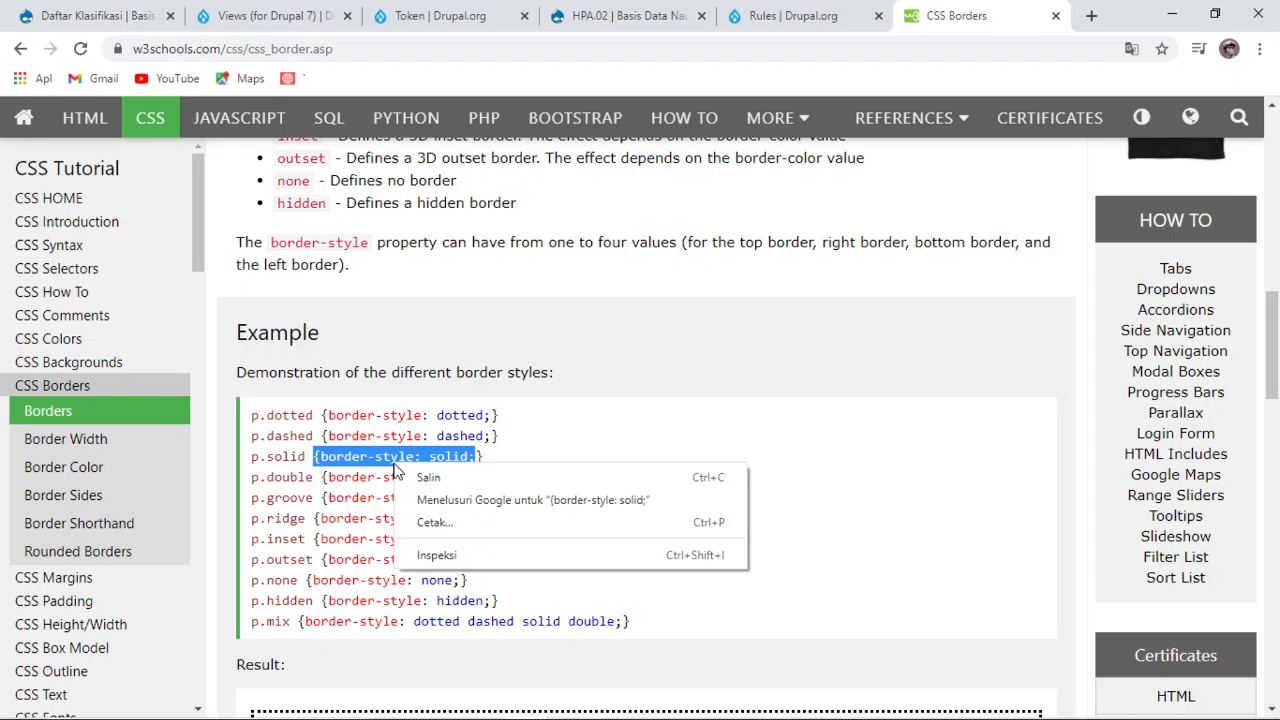
click(702, 405)
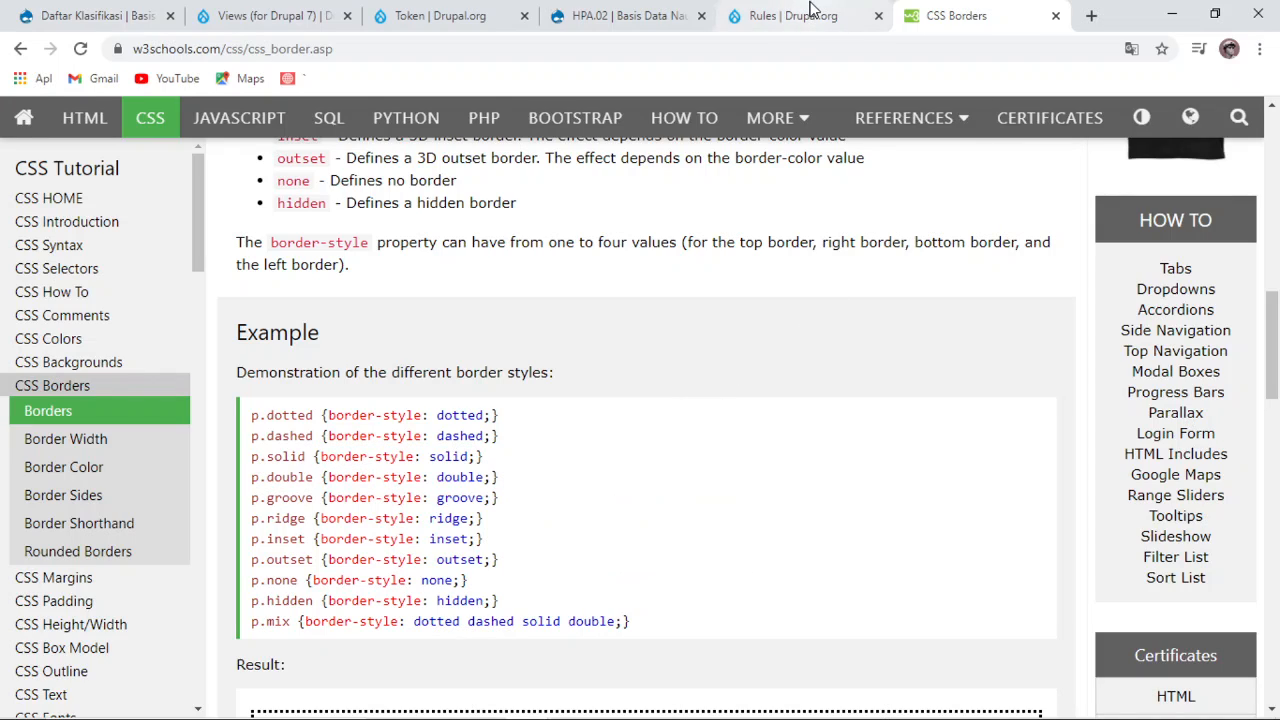
Step: Return to the Daftar Klasifikasi view's header text area, check where border-style: solid; sits in its markup, and leave the editor without changes
click(97, 15)
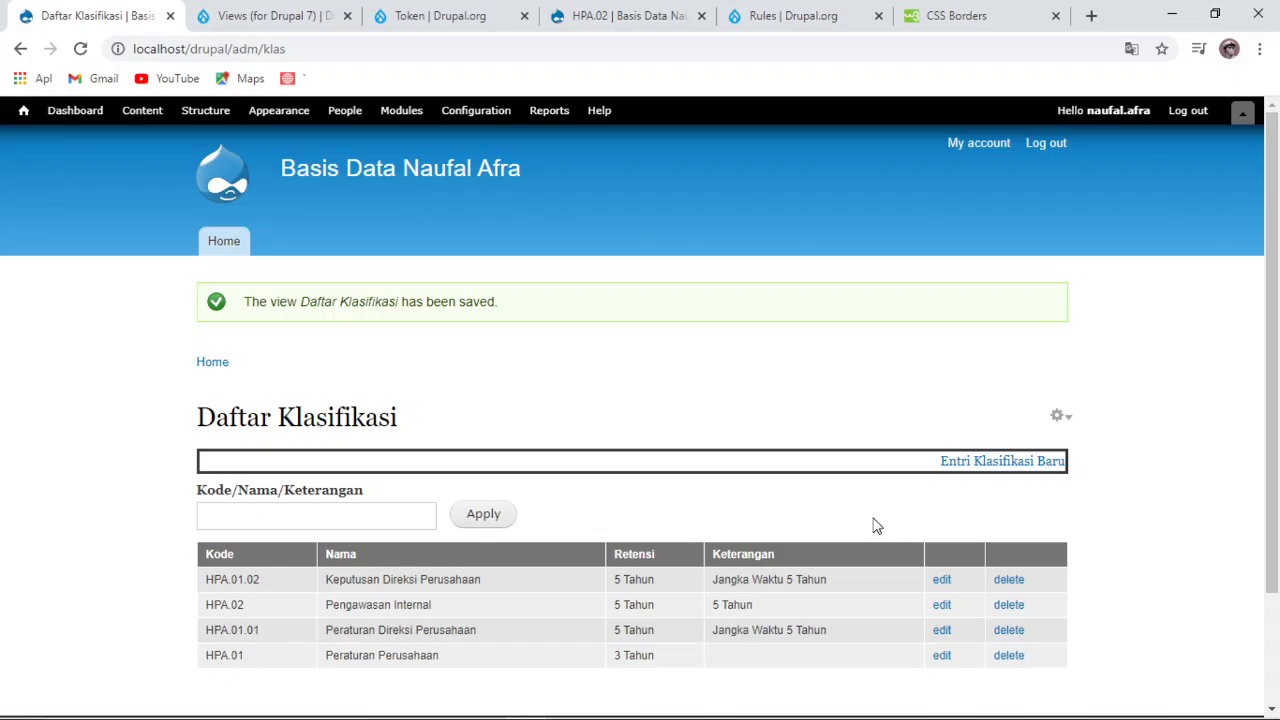
click(1057, 415)
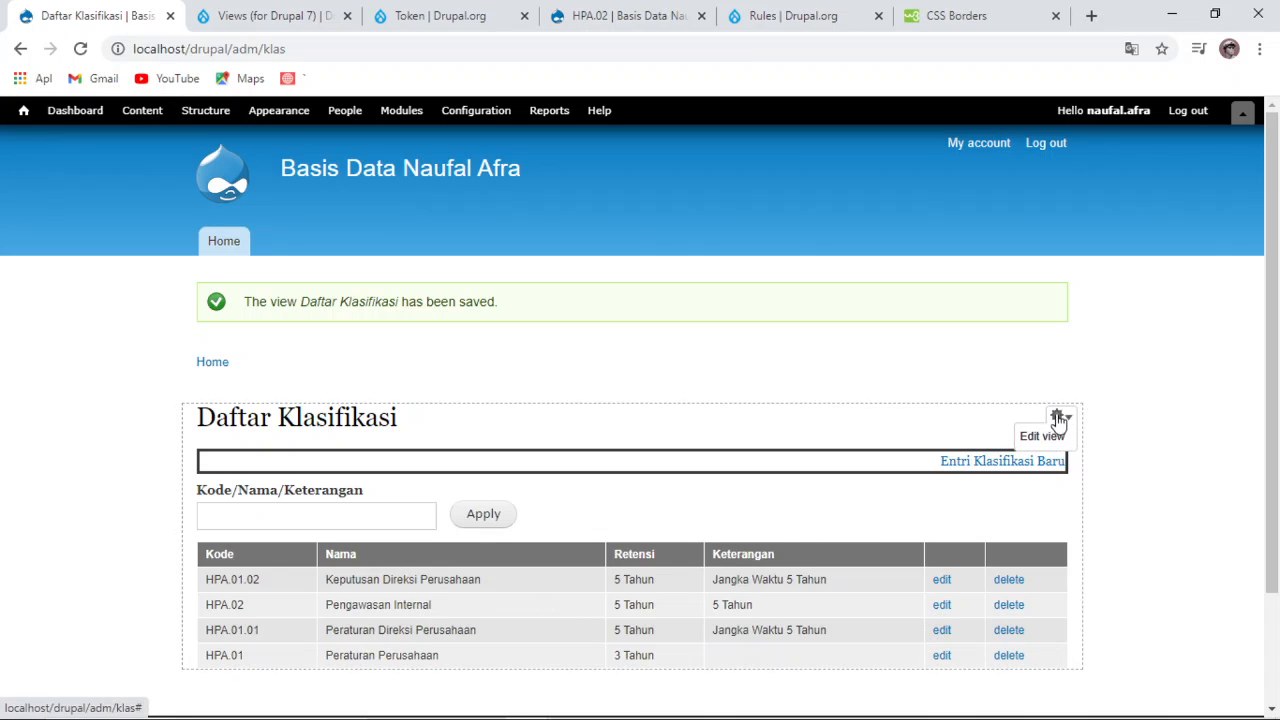
click(1040, 450)
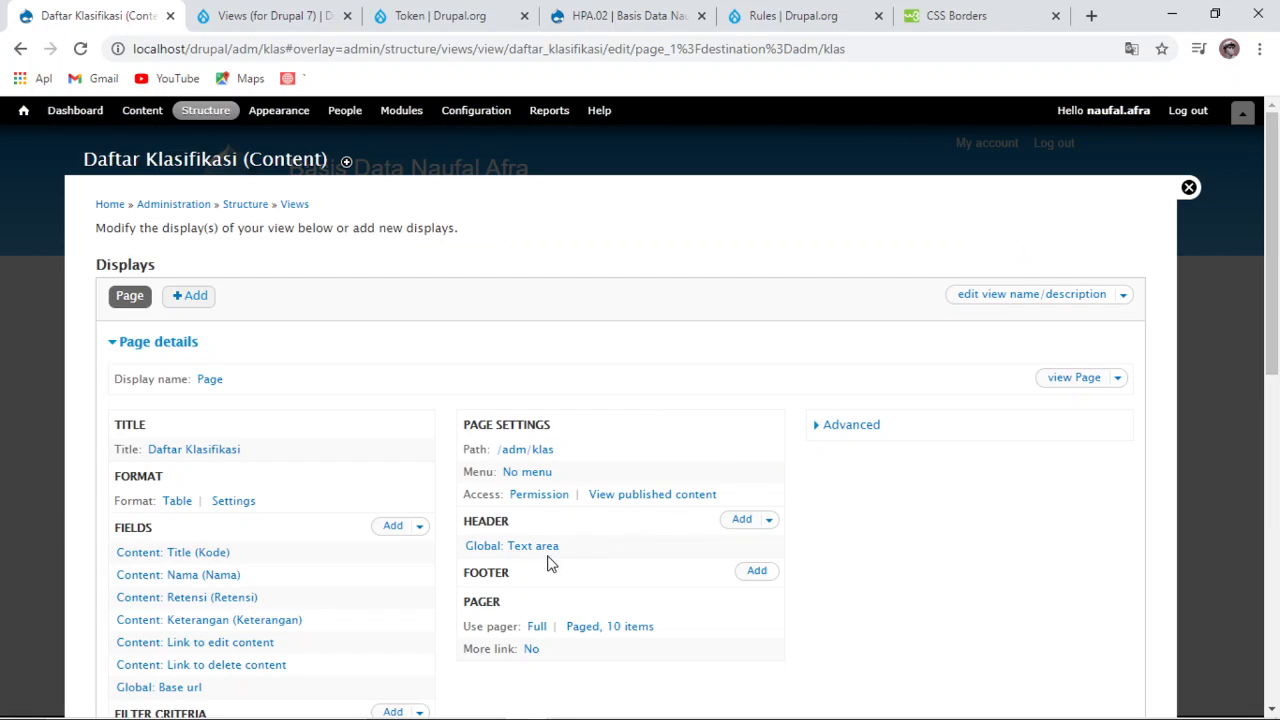
click(510, 548)
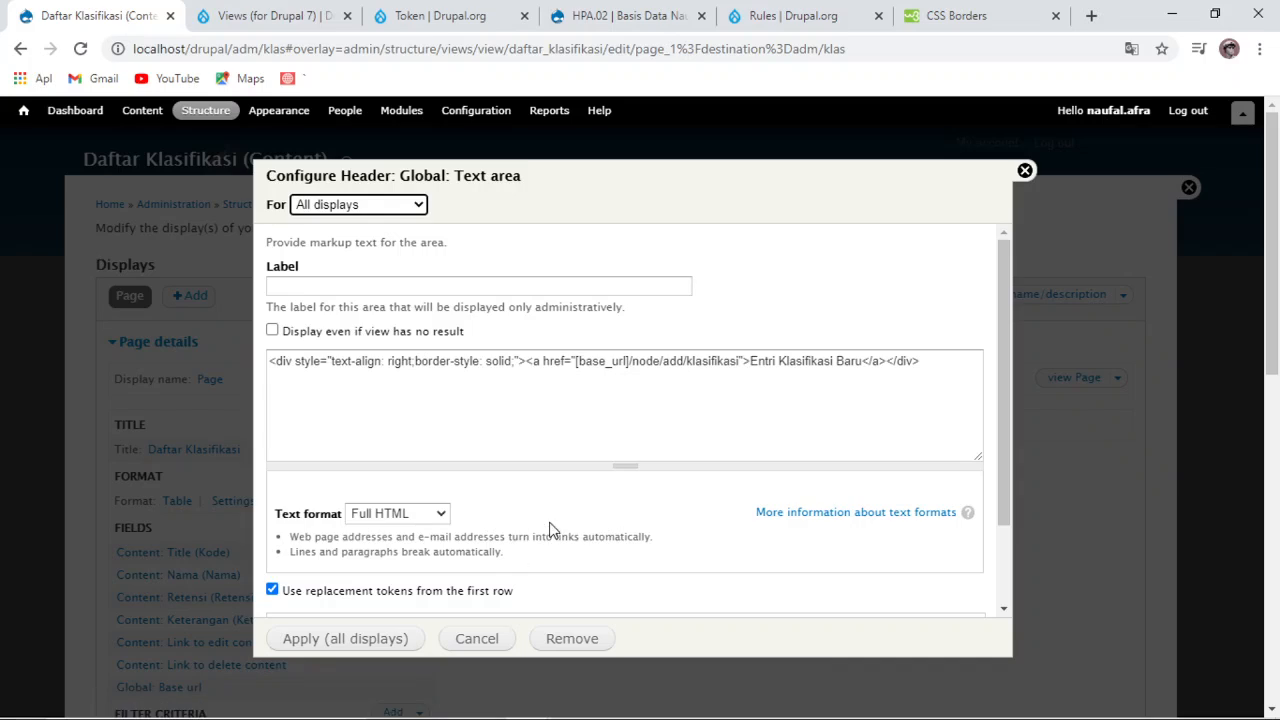
click(412, 366)
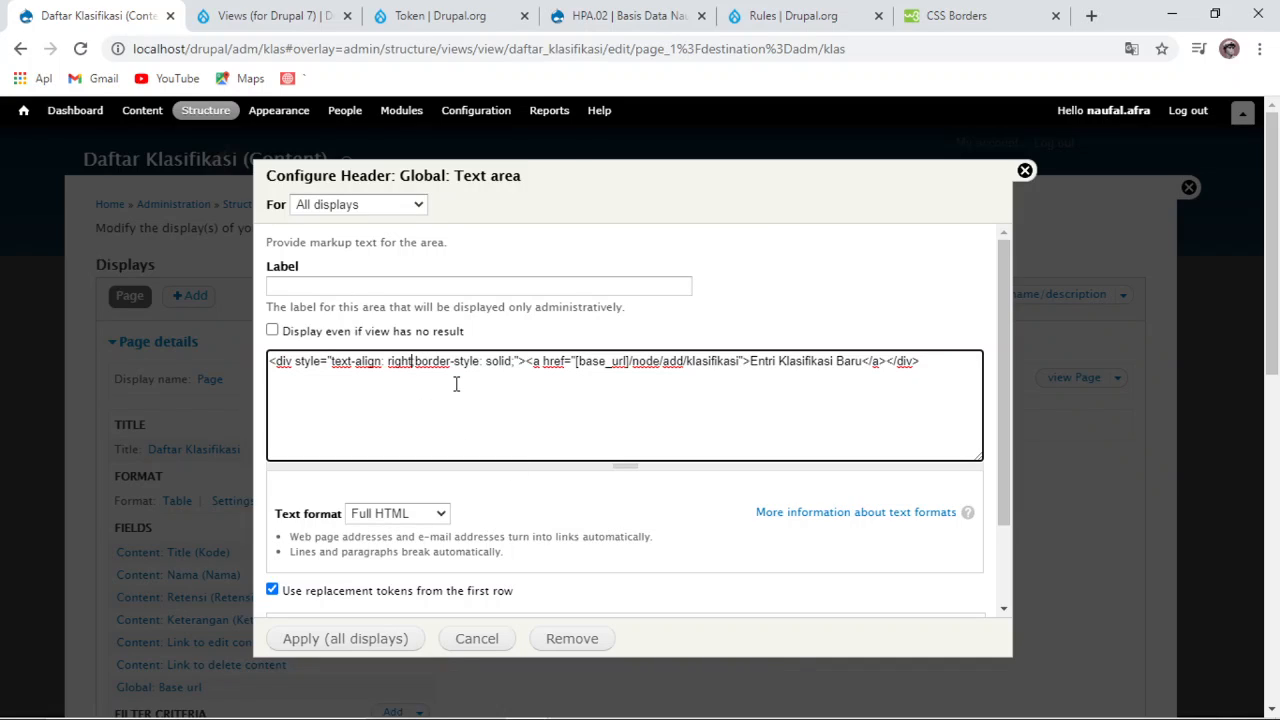
click(1026, 171)
scroll(934, 343, down, 1)
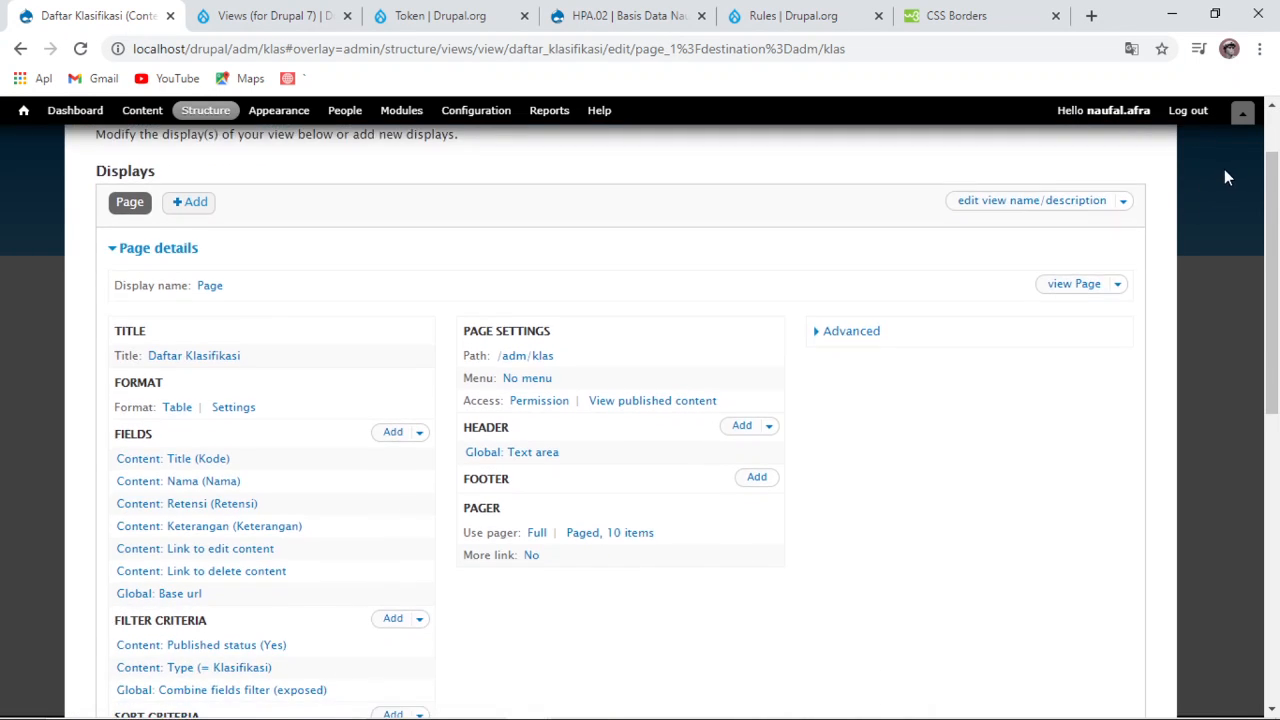
scroll(1225, 171, up, 1)
click(1189, 192)
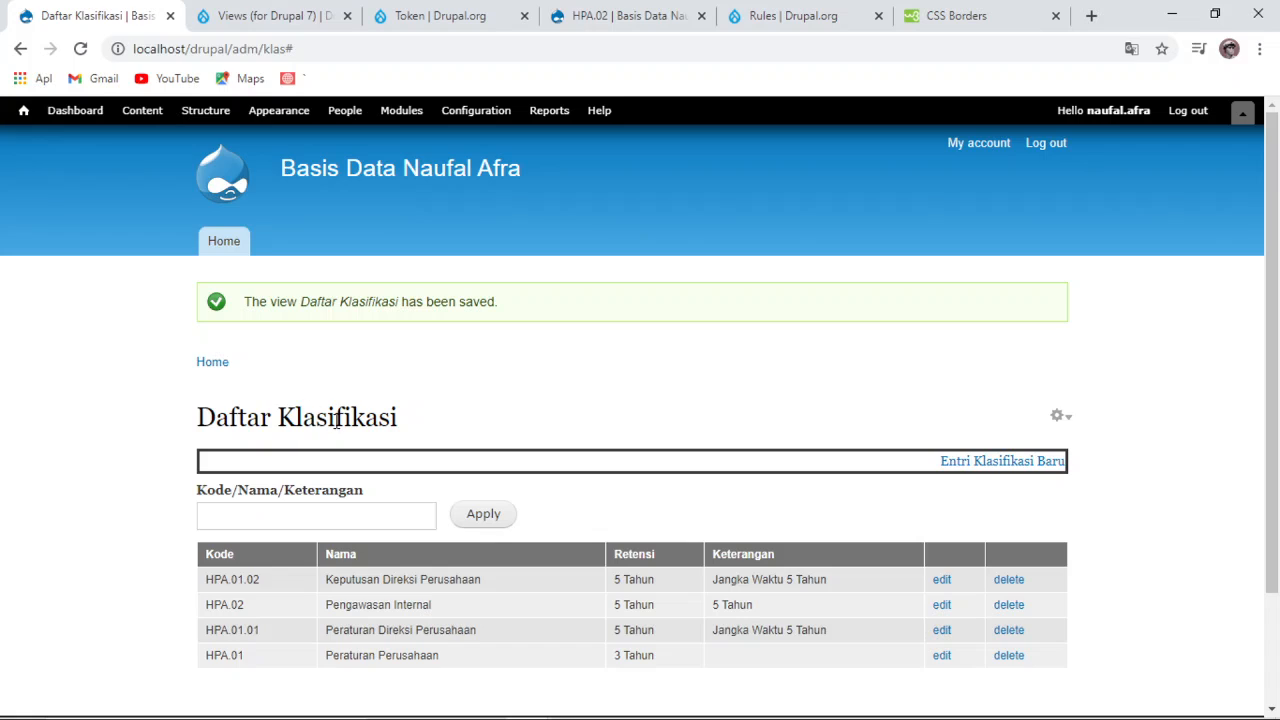
Step: Review the bordered header on the Daftar Klasifikasi page against the w3schools border style examples, and return to the list
scroll(609, 530, down, 3)
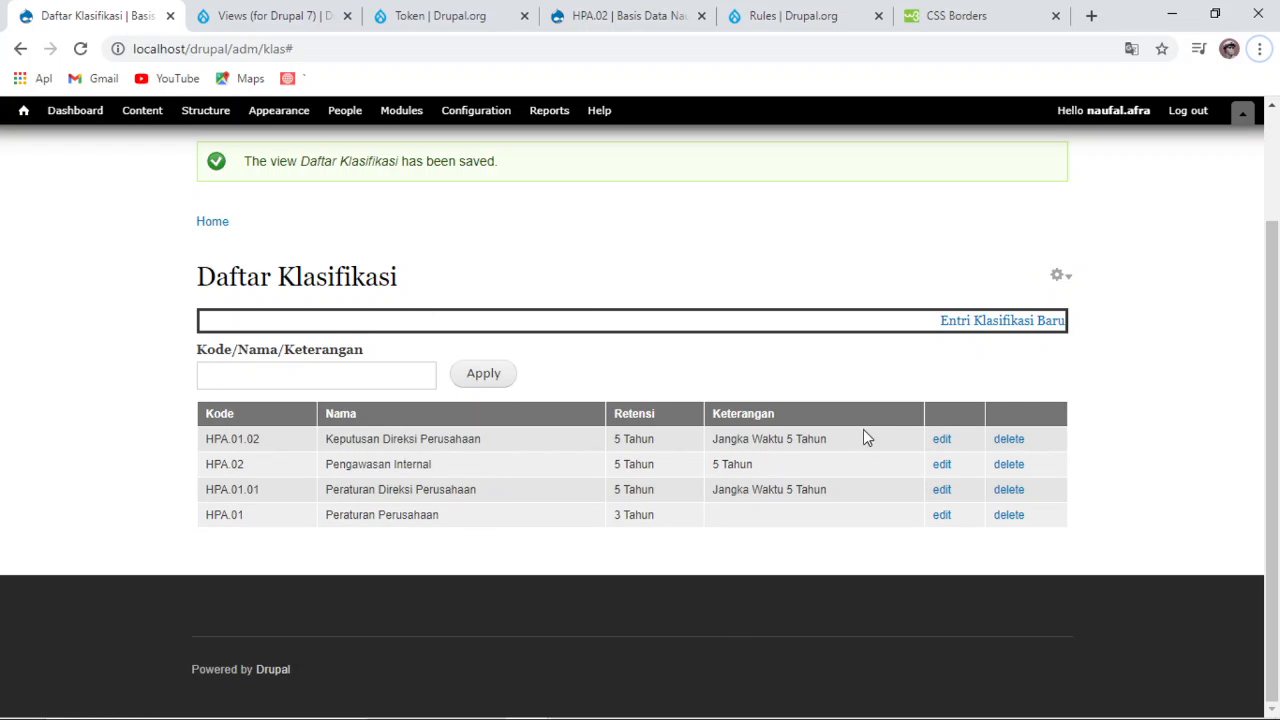
click(986, 12)
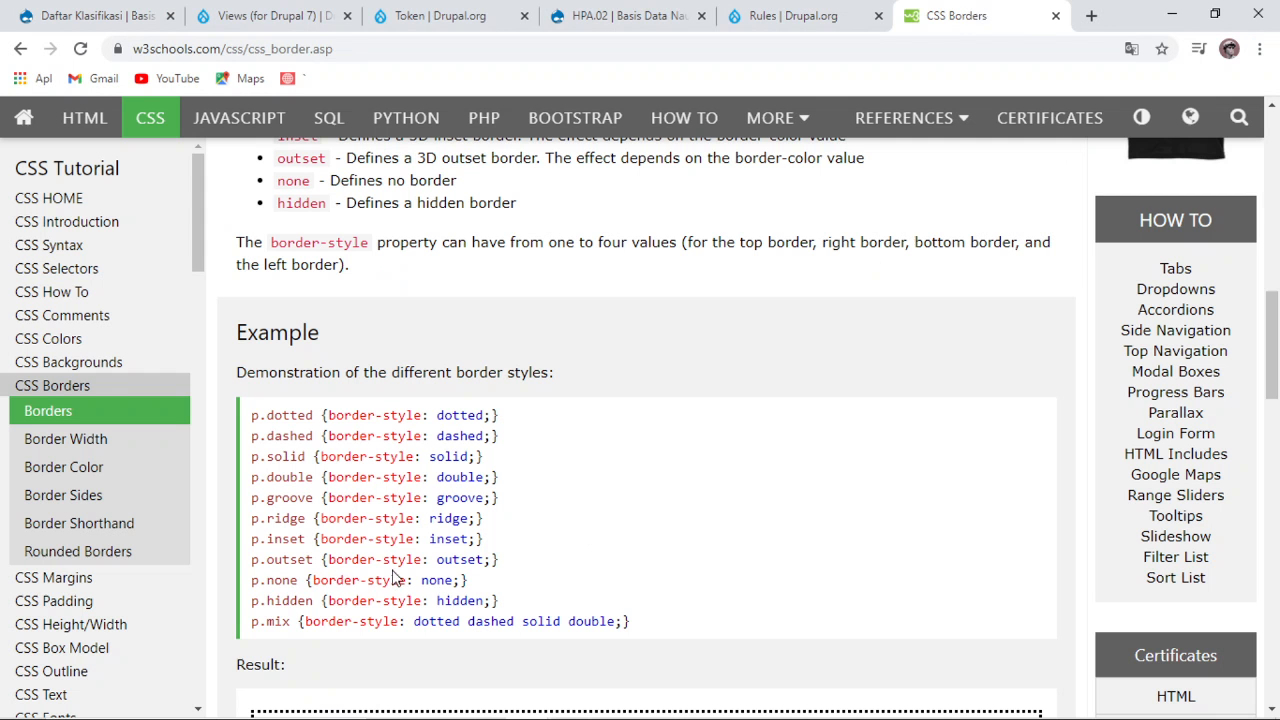
click(100, 10)
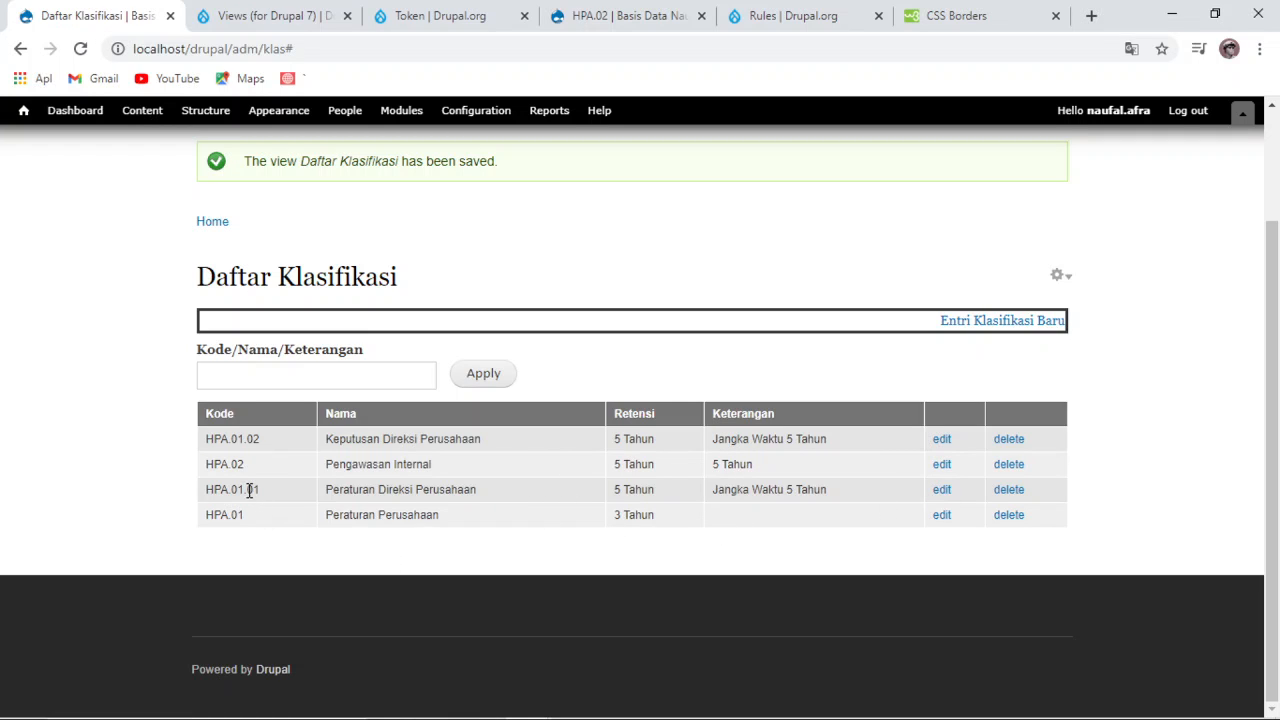
Step: Edit the HPA.01.01 entry, shorten its Keterangan to "Waktu 5 Tahun", and save it
click(945, 490)
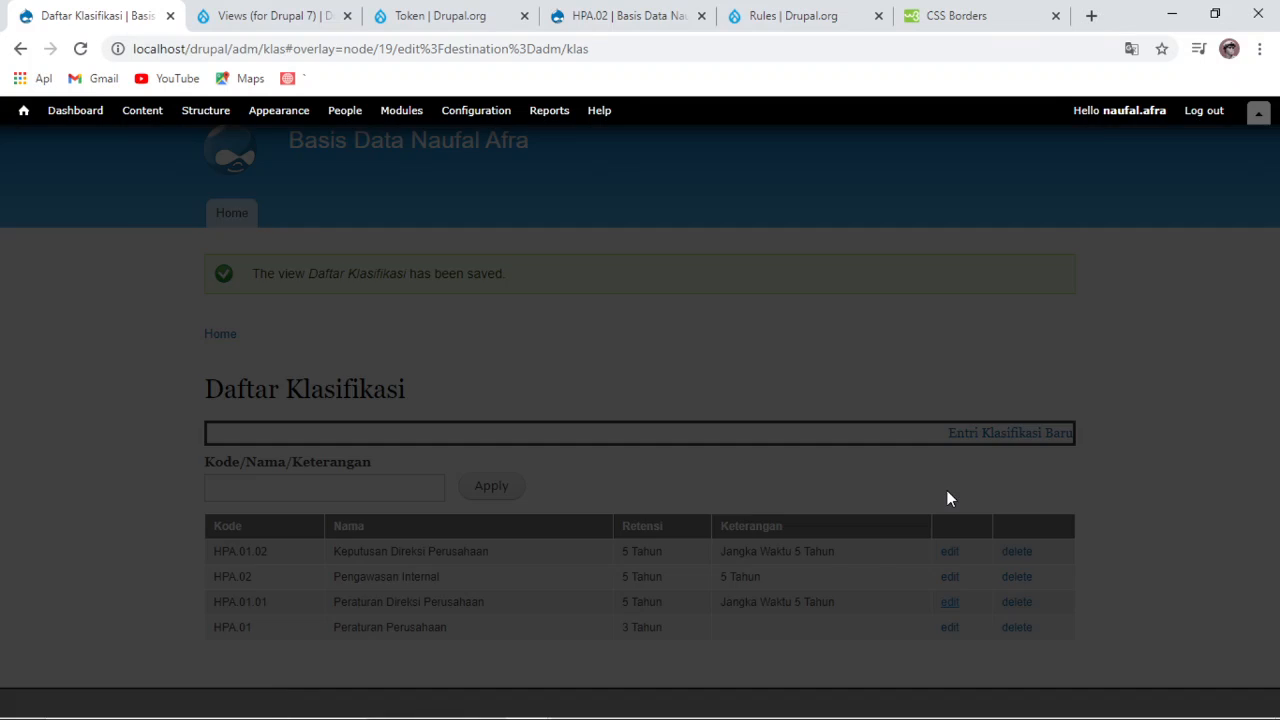
scroll(222, 438, down, 3)
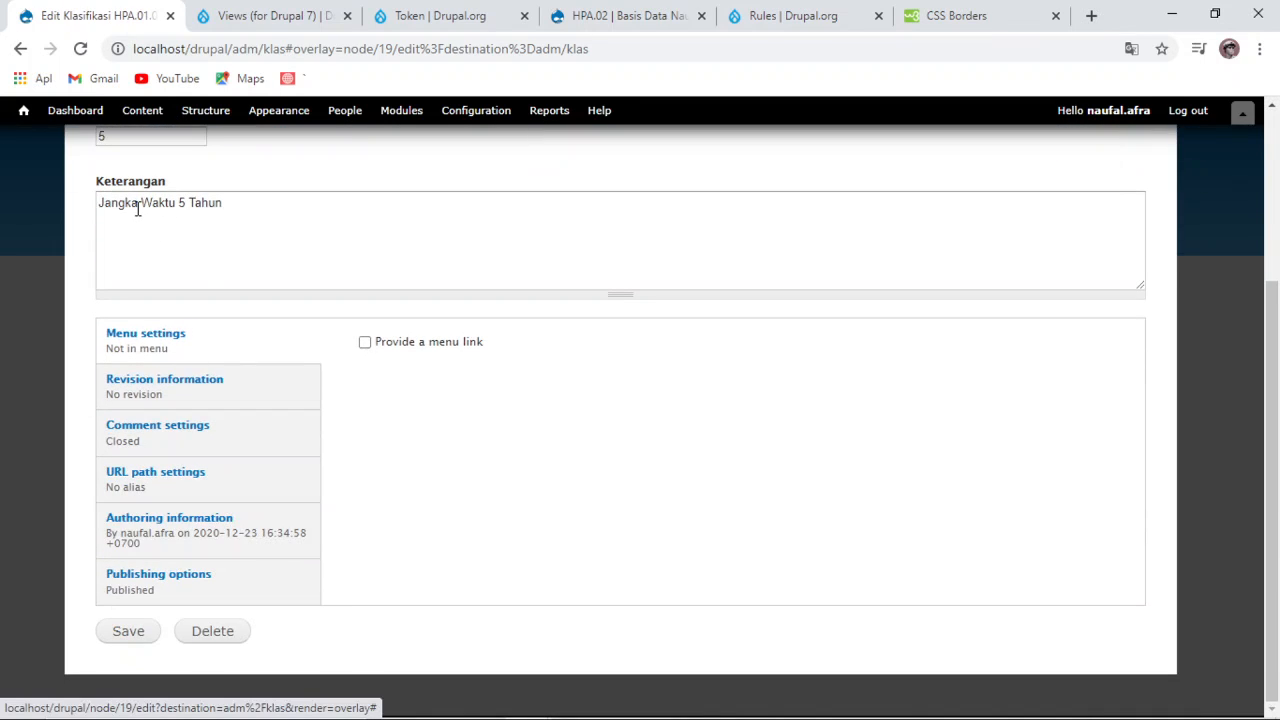
drag(138, 205, 72, 212)
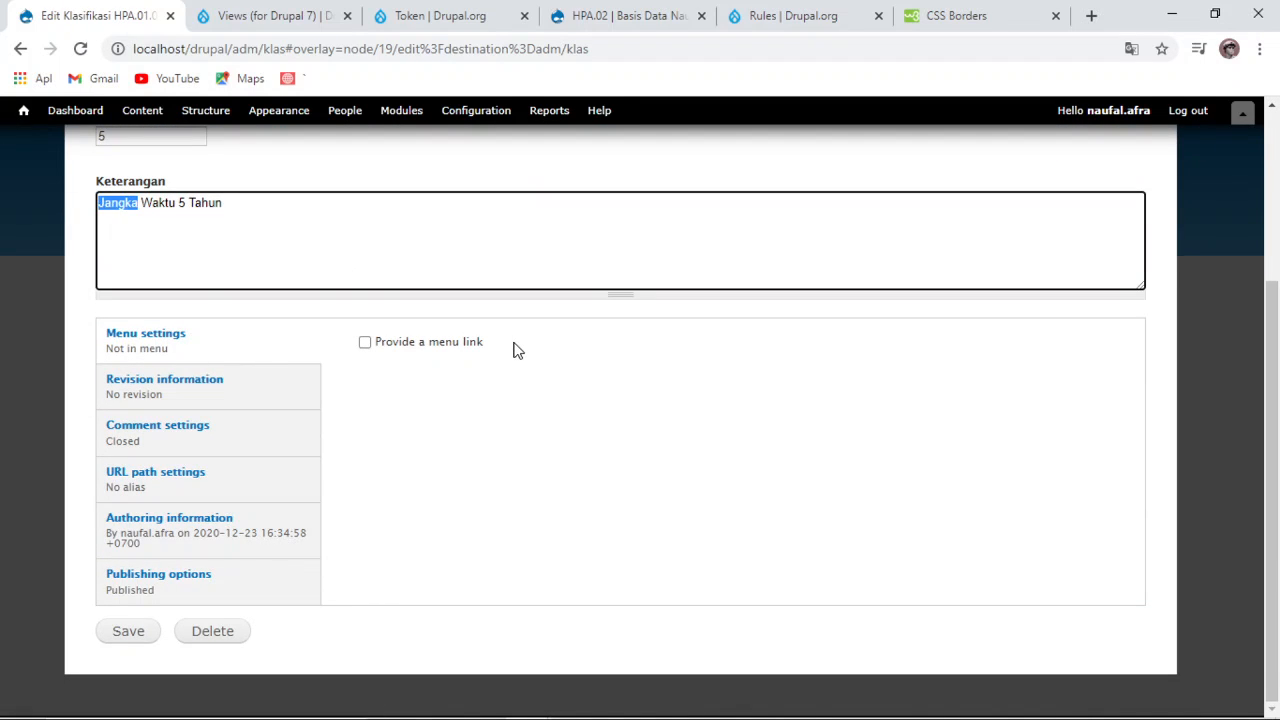
key(BackSpace)
key(Delete)
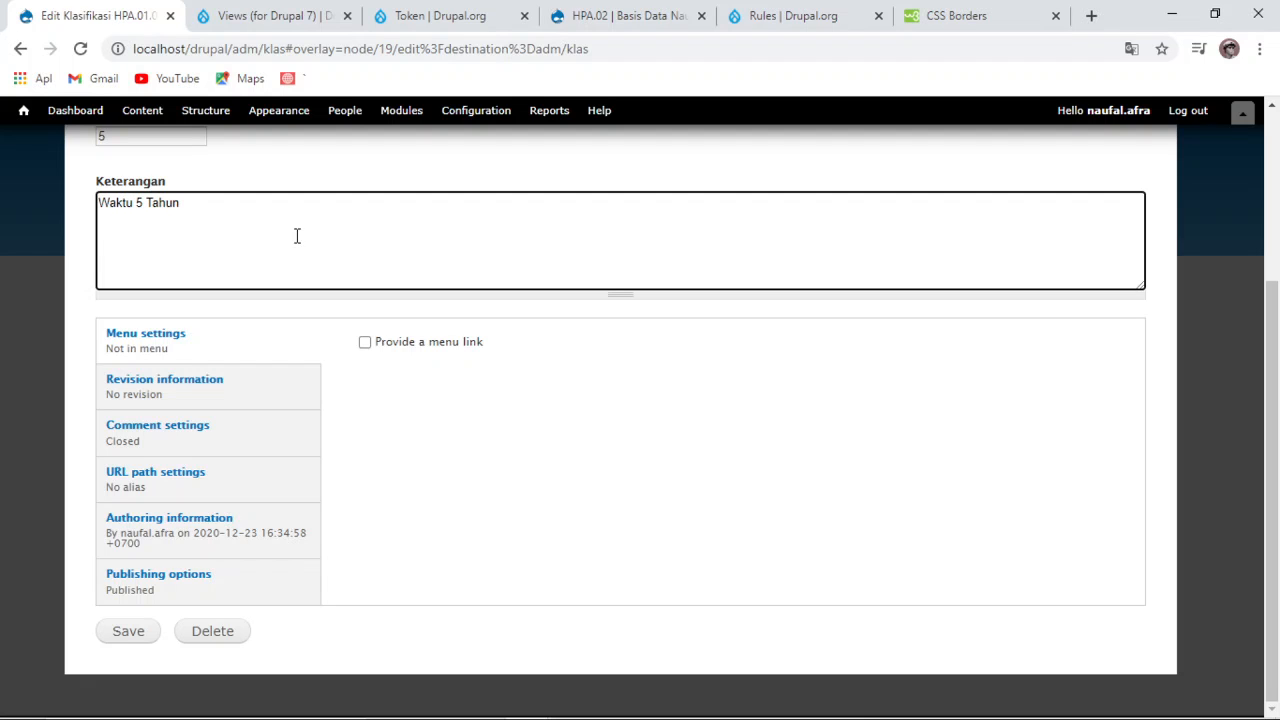
click(126, 631)
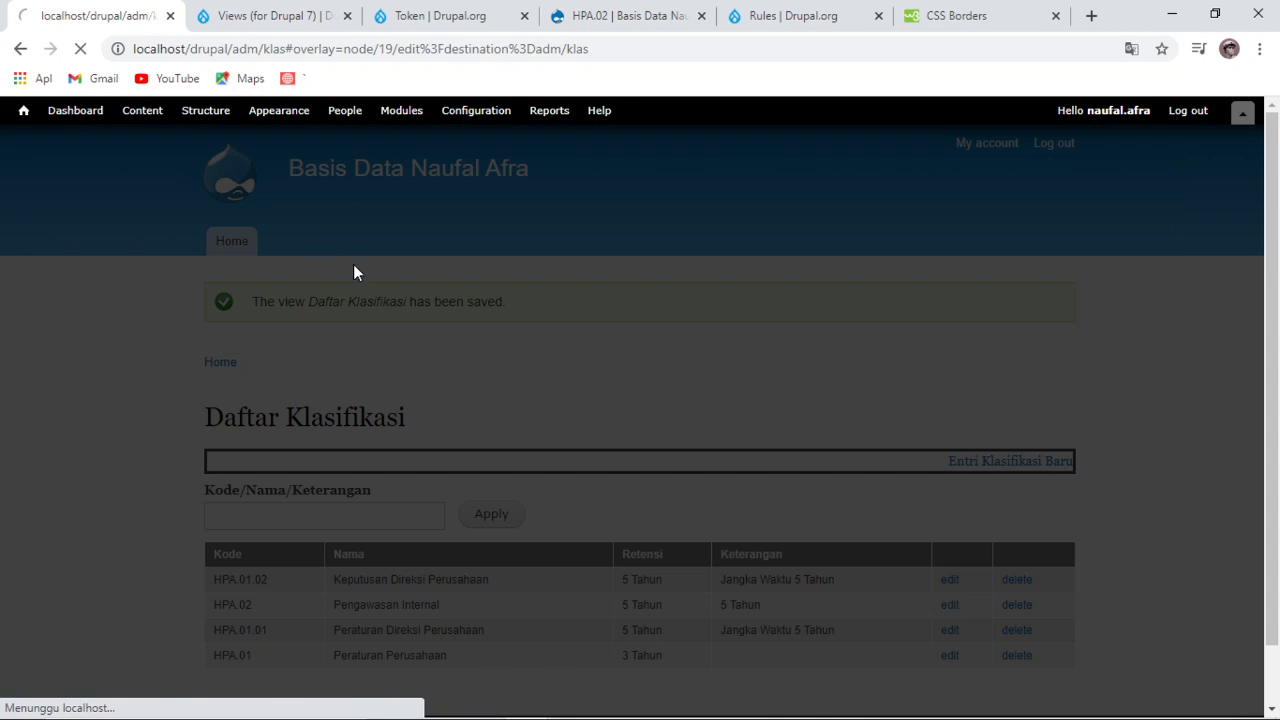
Step: Delete the HPA.01.02 entry, Keputusan Direksi Perusahaan, from the Daftar Klasifikasi list and confirm the deletion
scroll(860, 505, down, 1)
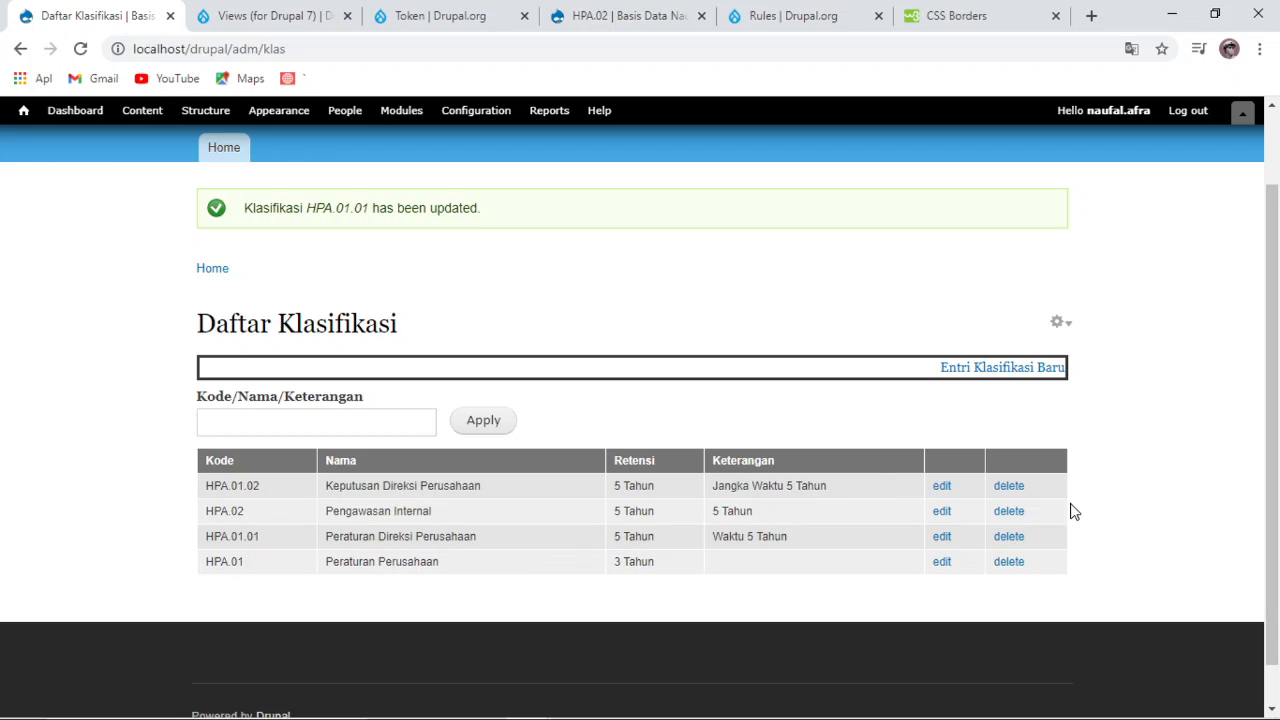
click(1006, 487)
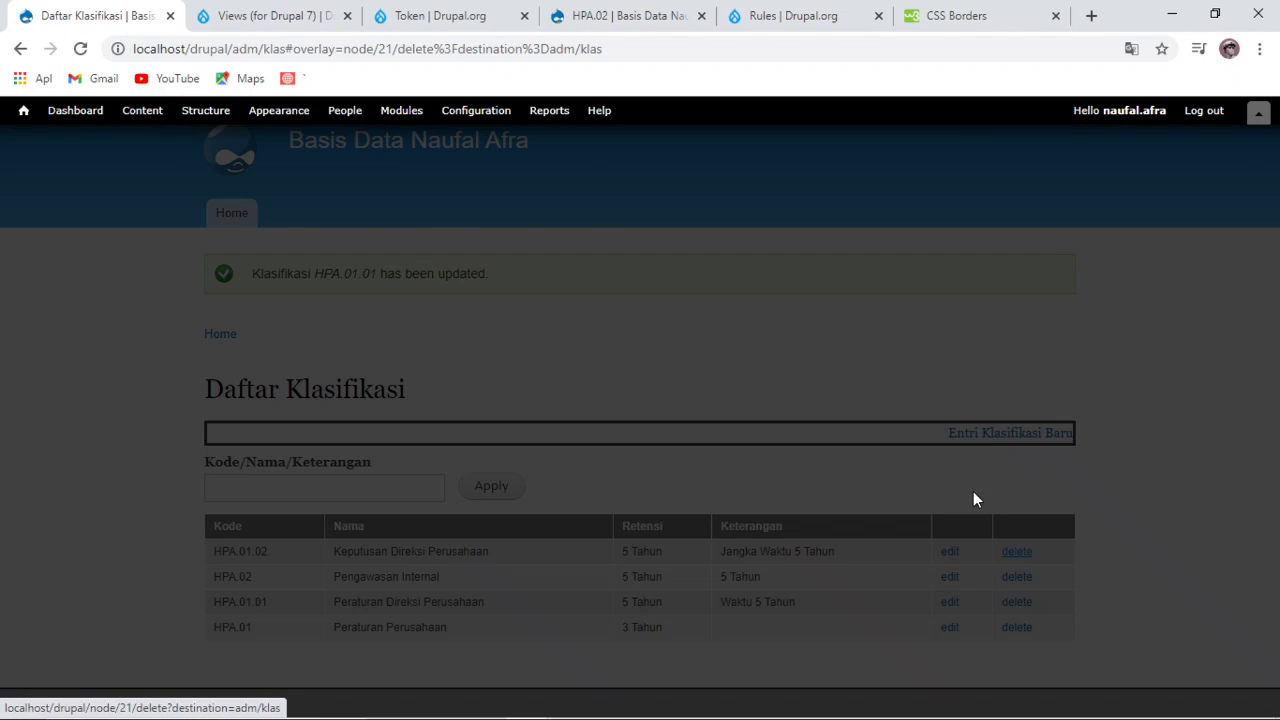
click(138, 264)
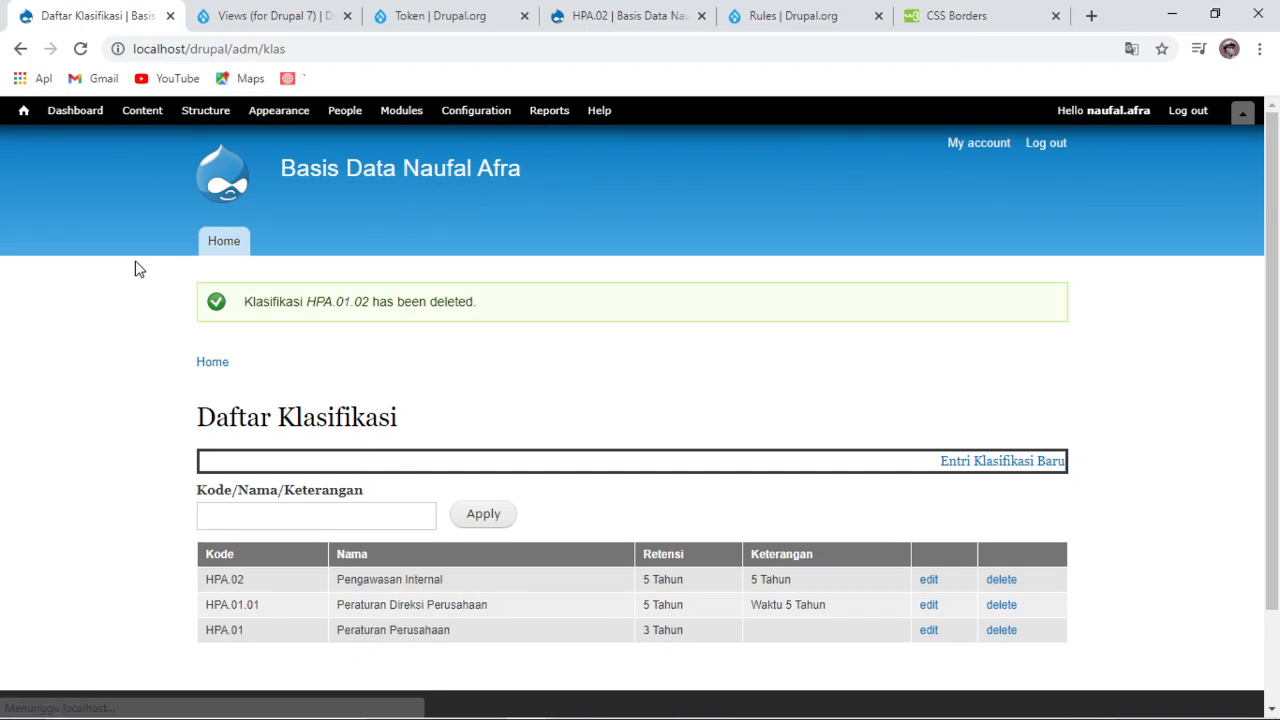
Step: Filter the Daftar Klasifikasi list by the Kode/Nama/Keterangan value HPA.01
scroll(265, 520, down, 2)
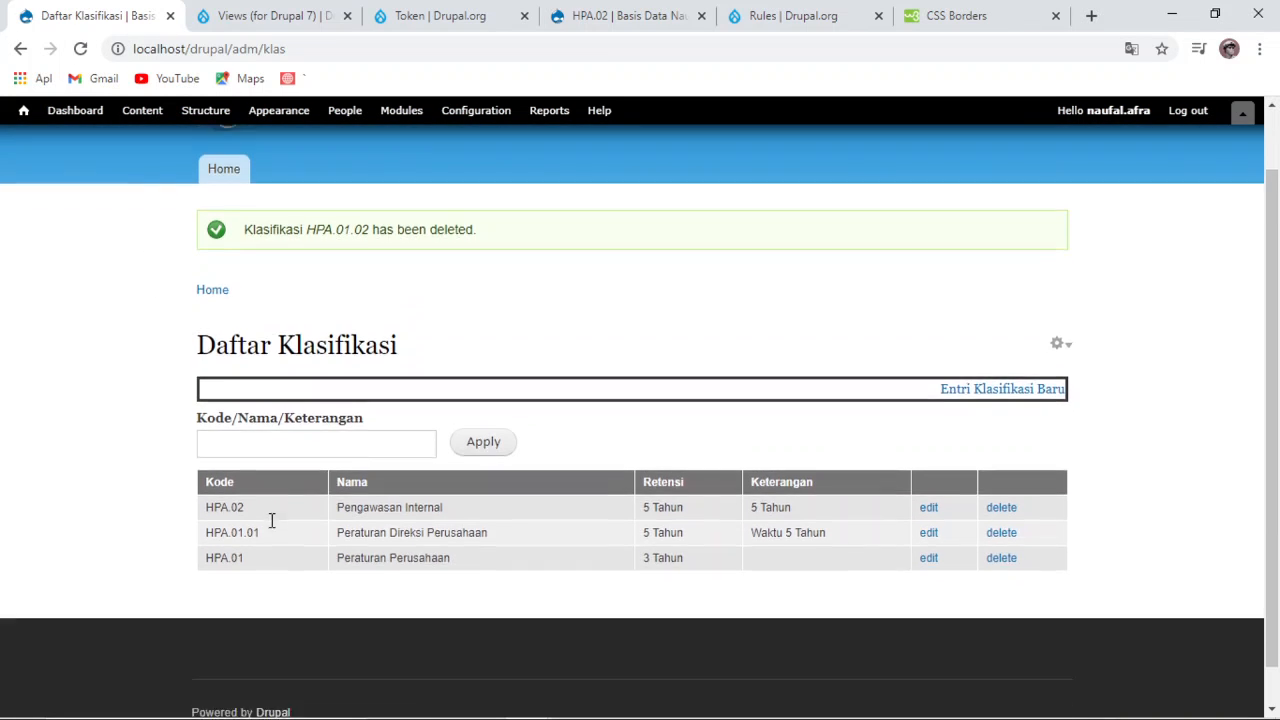
click(390, 421)
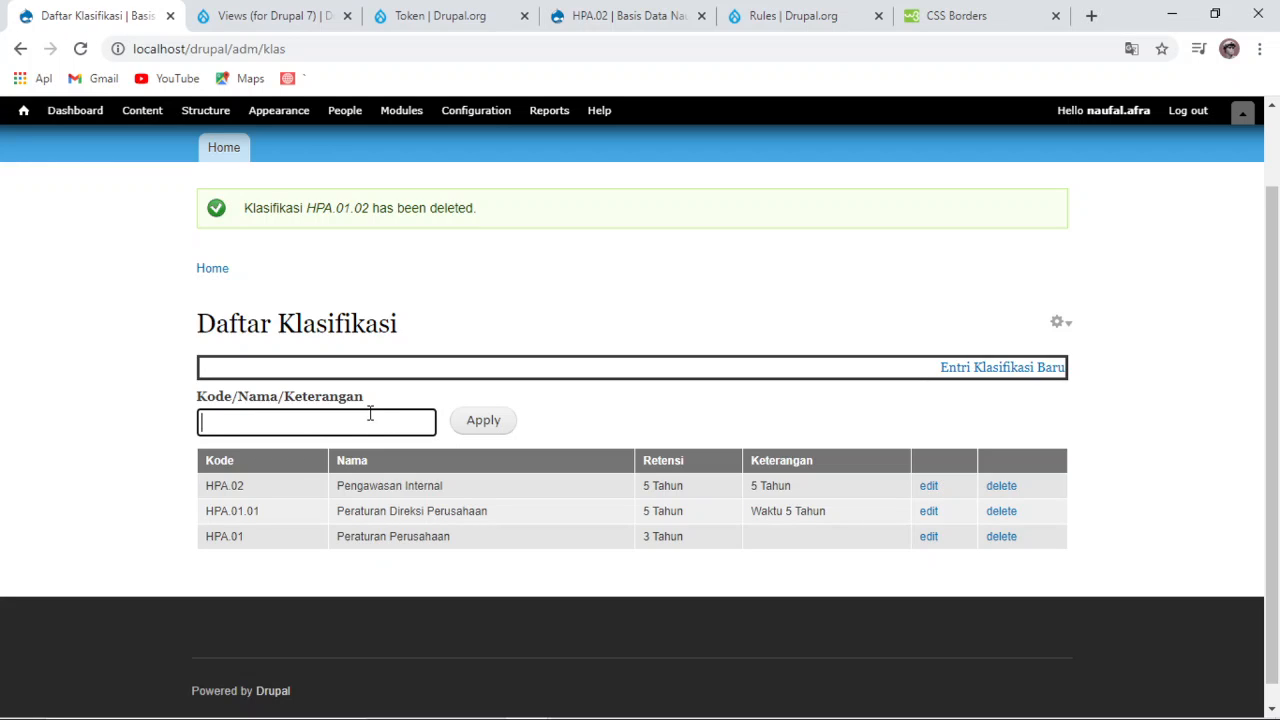
key(Caps_Lock)
text(HPA.01)
click(508, 425)
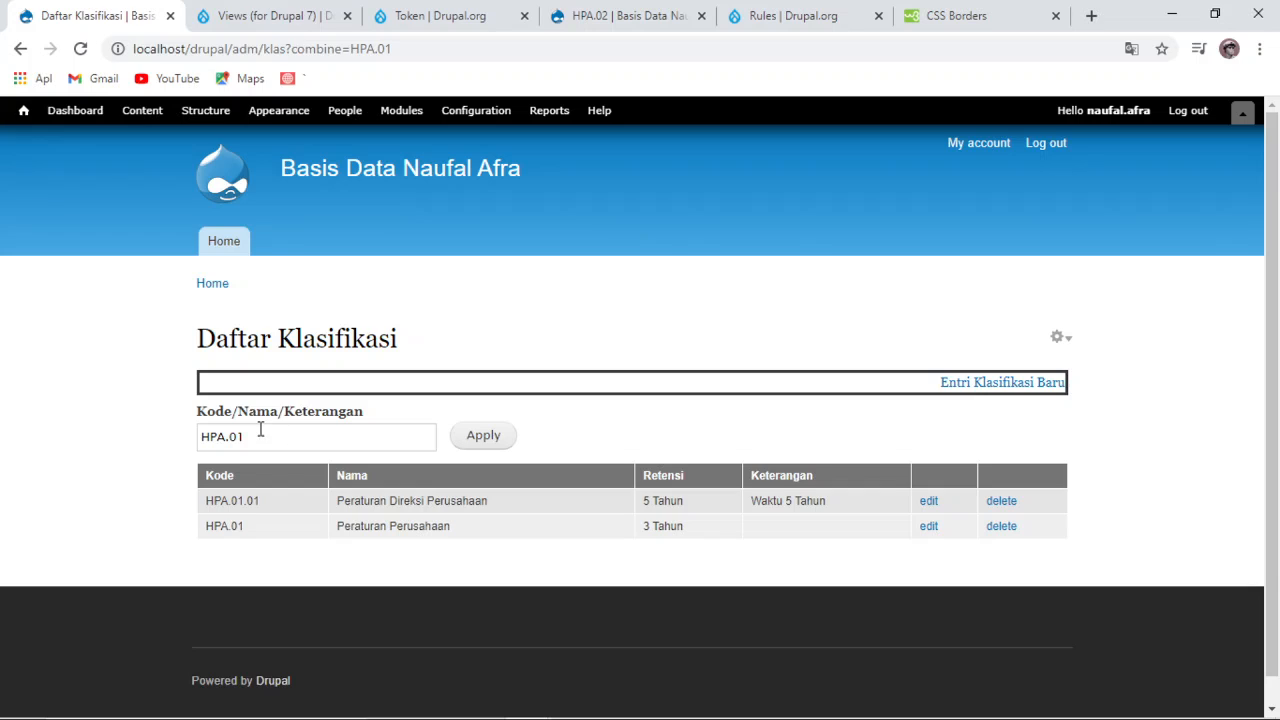
Step: Clear the Kode/Nama/Keterangan filter and reapply it to list all classification entries
drag(350, 441, 111, 451)
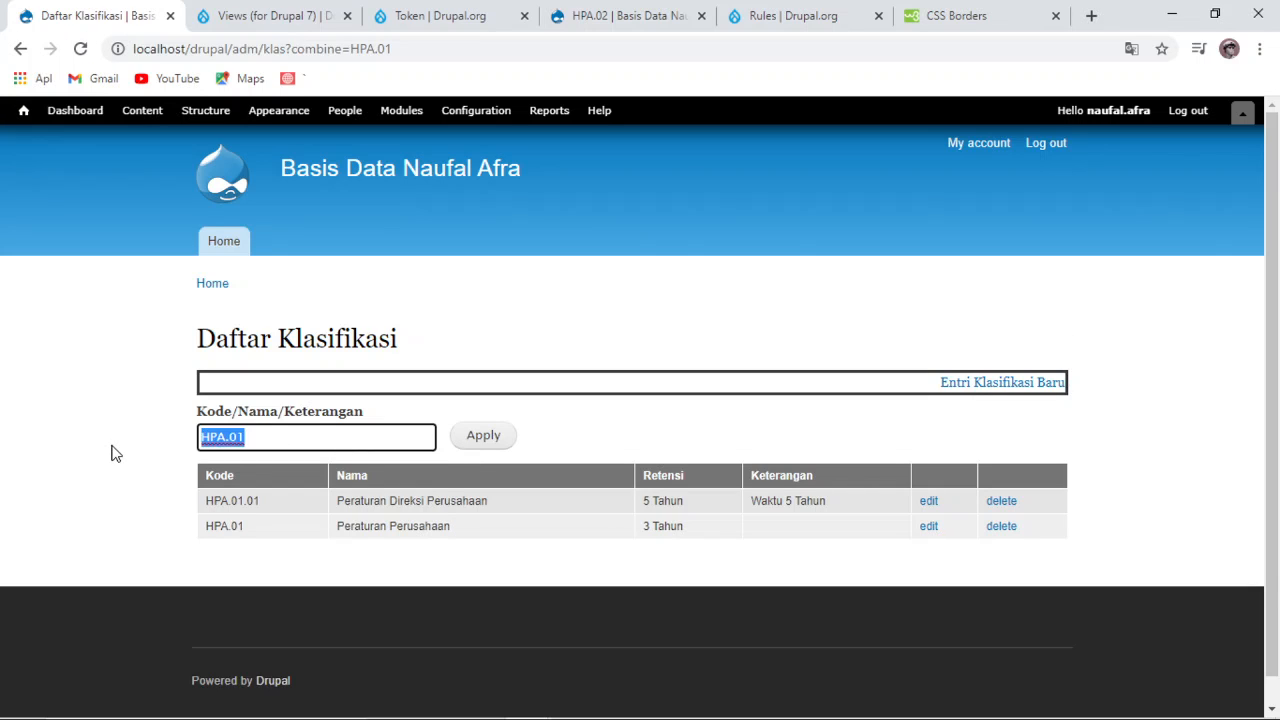
key(BackSpace)
click(483, 437)
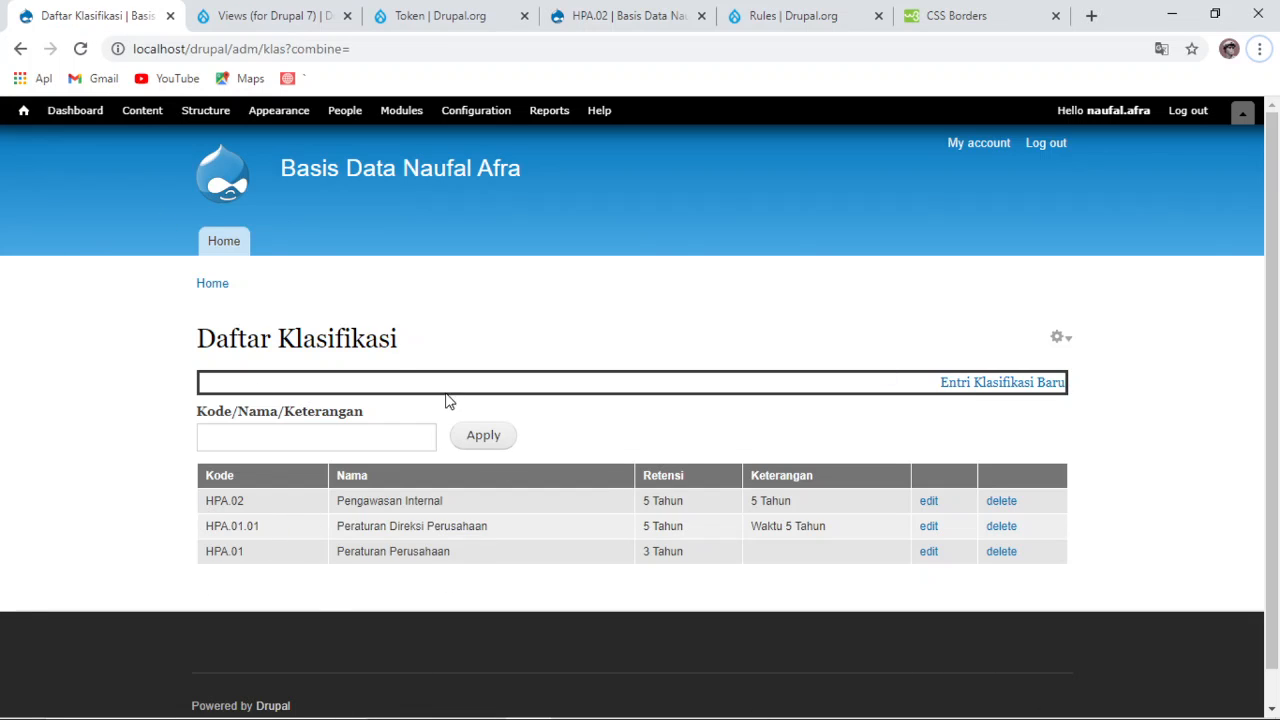
Step: Open a new Google Chrome window alongside the one showing the Drupal site
click(536, 708)
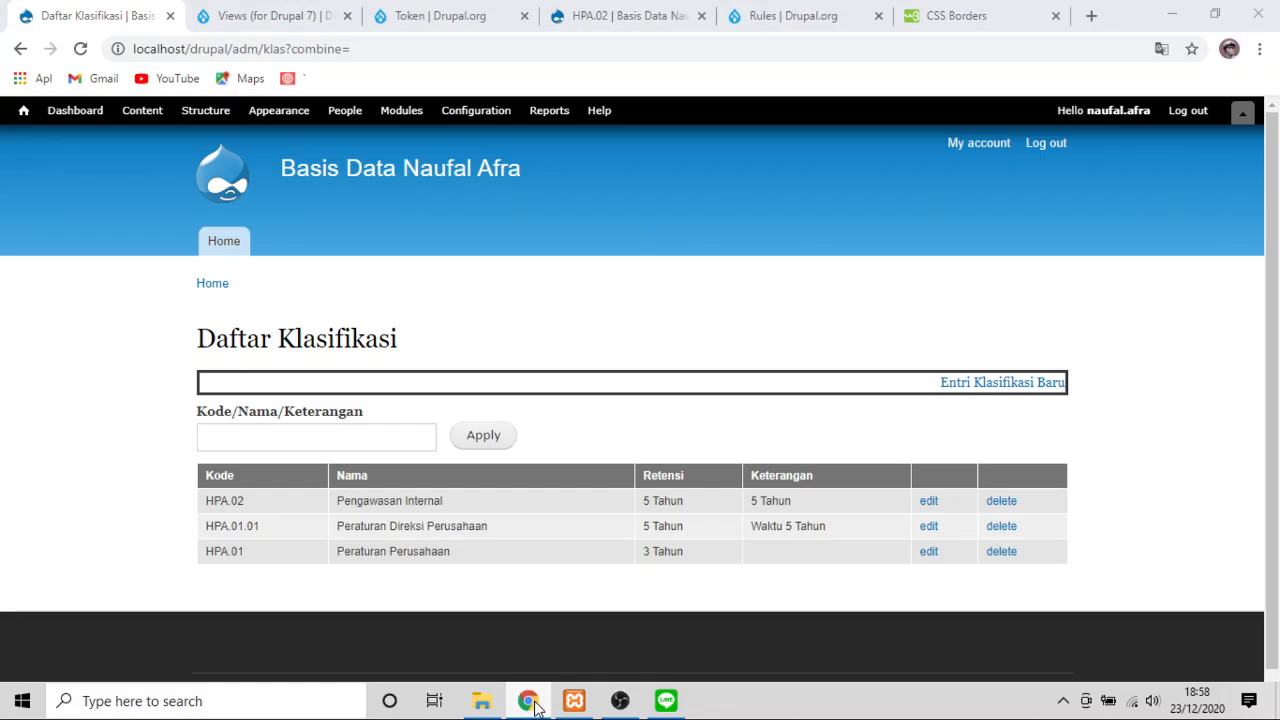
right_click(536, 708)
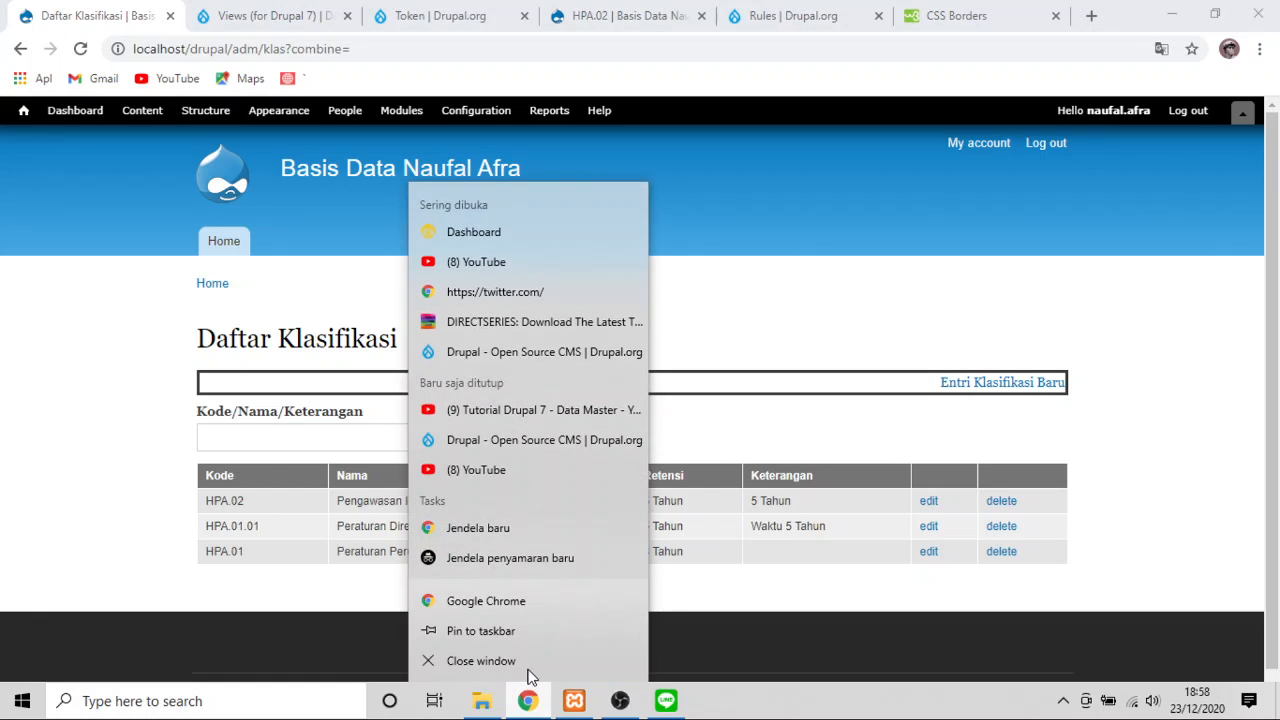
click(506, 610)
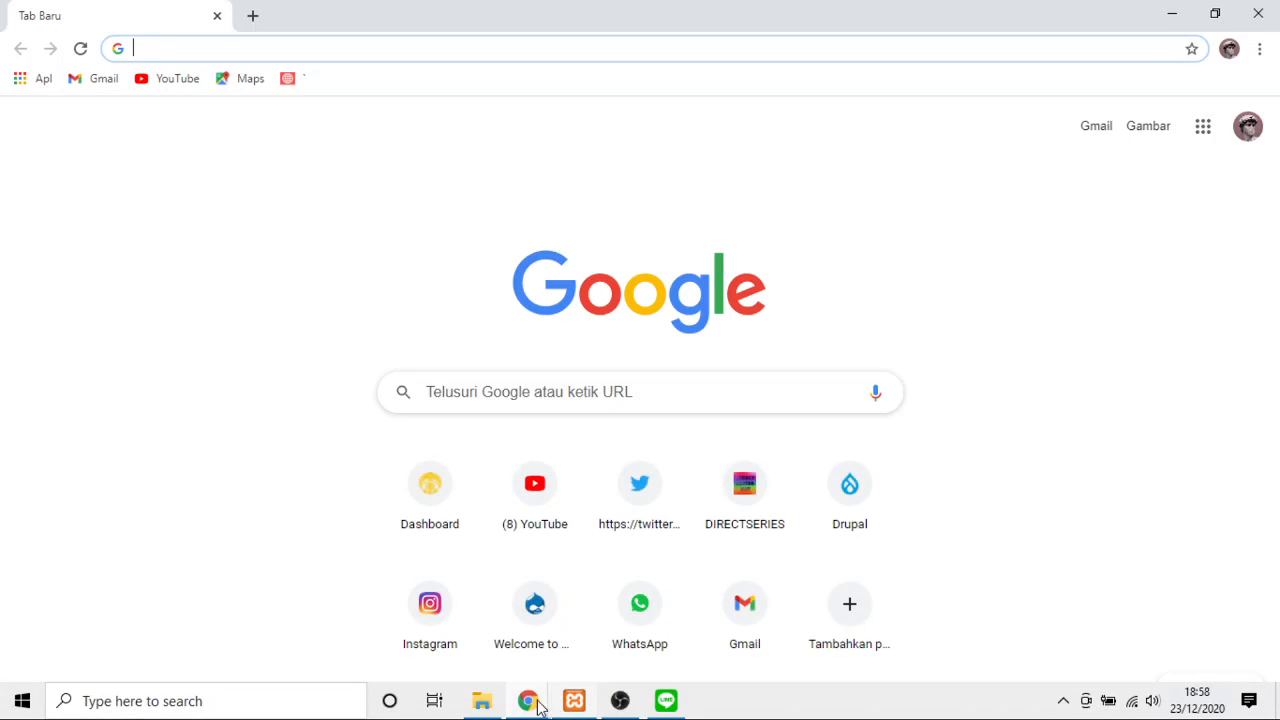
Step: Load the Daftar Klasifikasi page at localhost/drupal/adm/klas in the new browser window
mouse_move(527, 705)
click(232, 59)
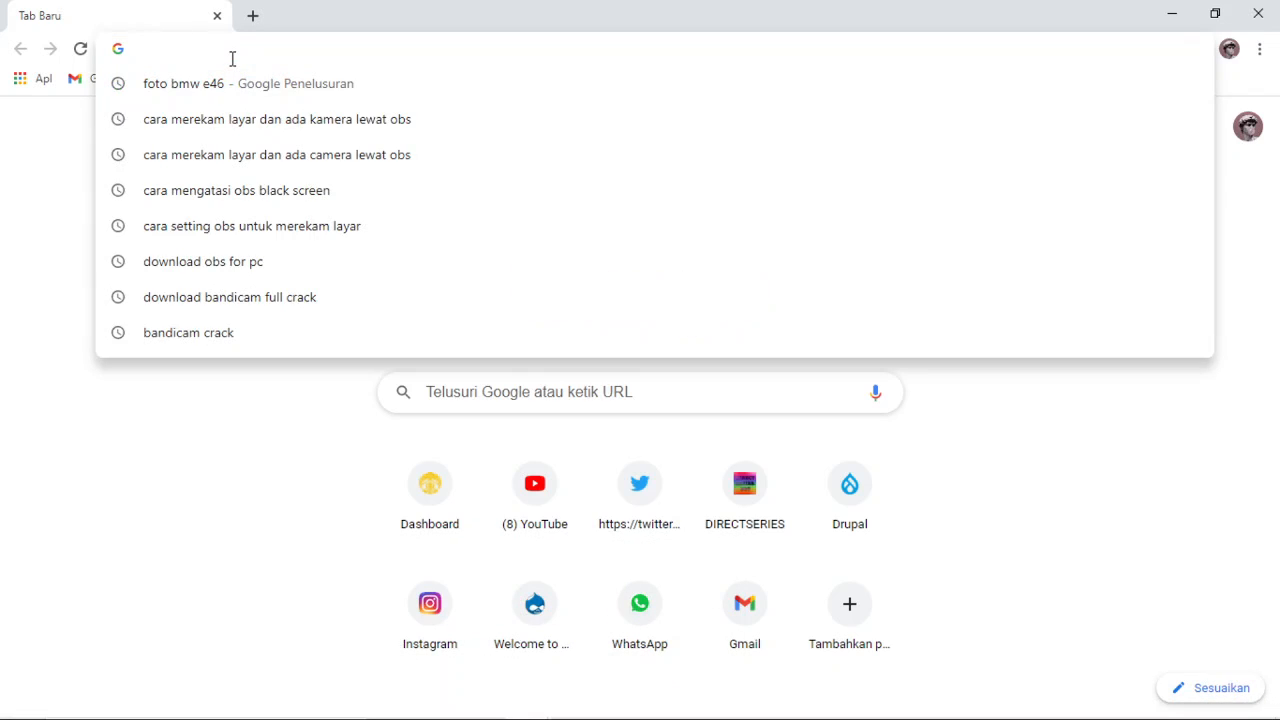
text(LOC)
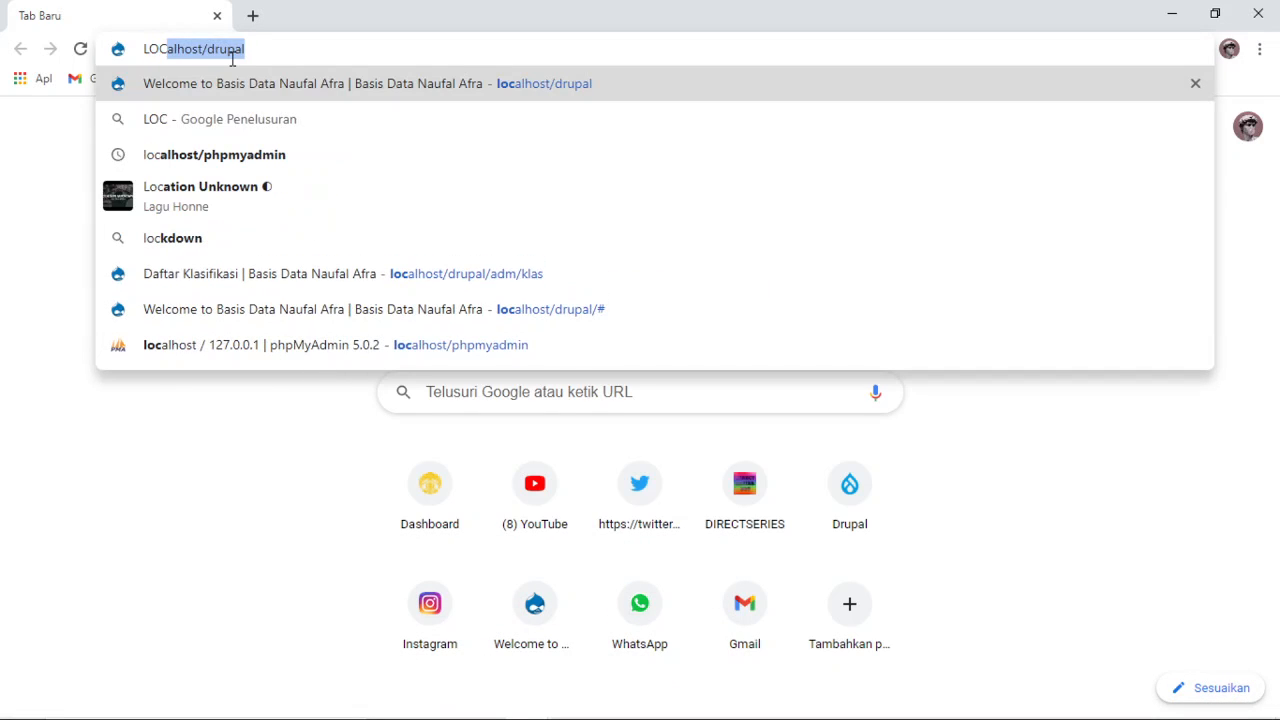
key(Caps_Lock)
key(BackSpace)
key(BackSpace)
key(BackSpace)
key(BackSpace)
text(lo)
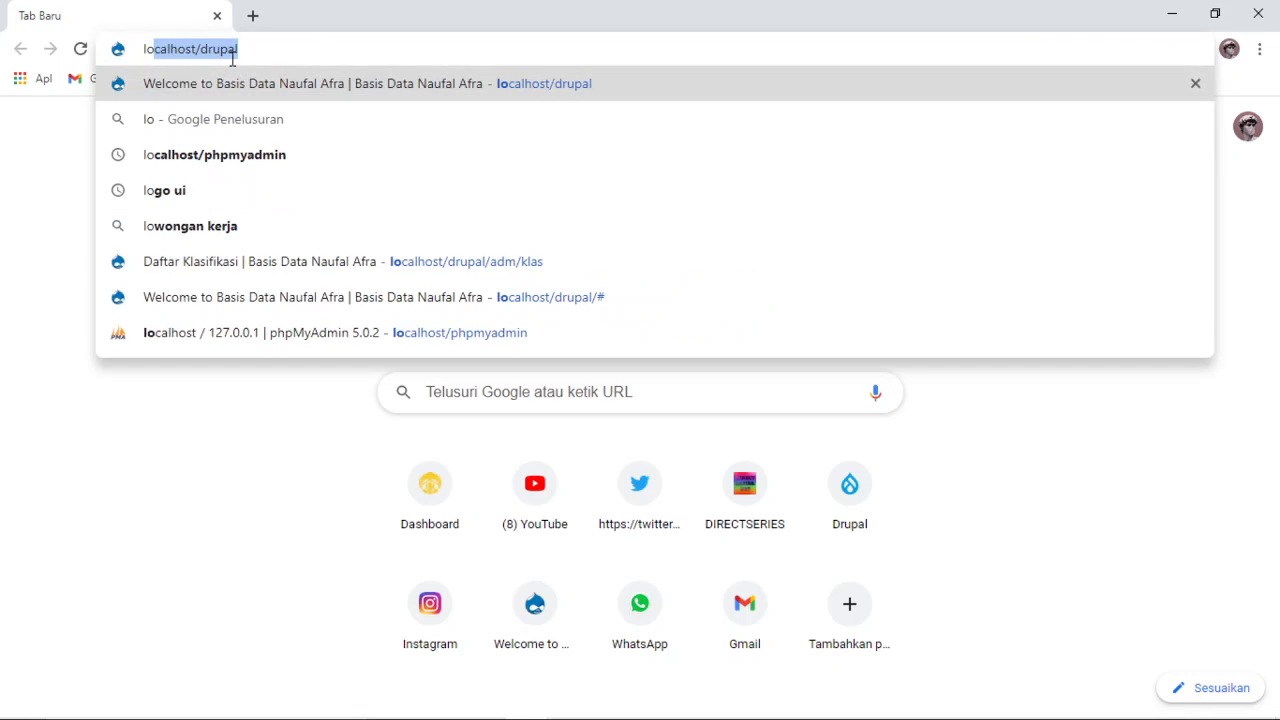
key(Right)
text(/)
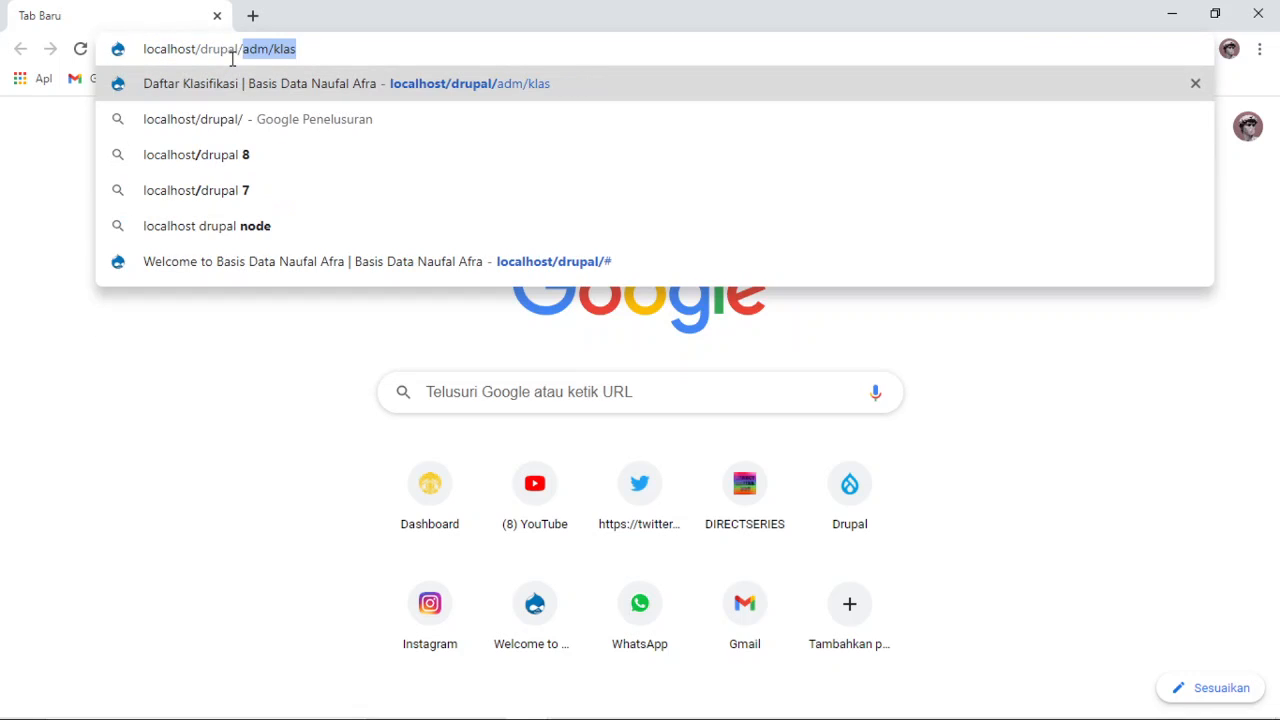
key(Right)
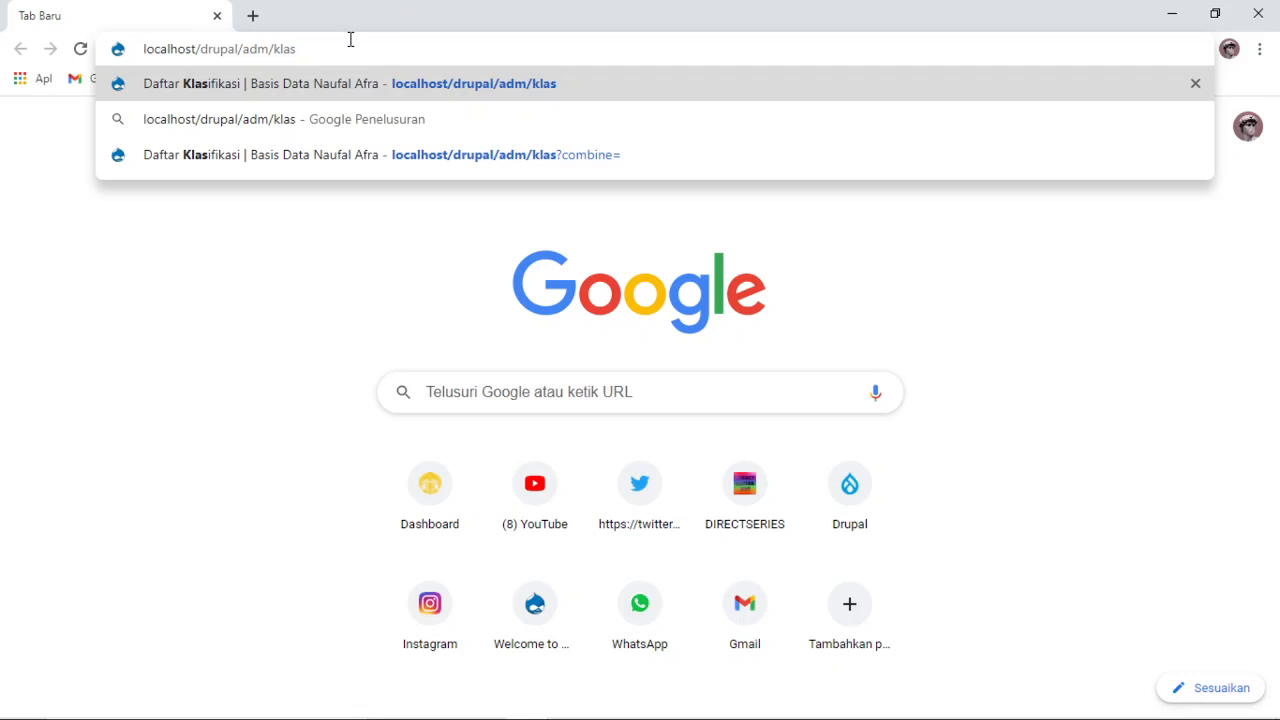
key(Return)
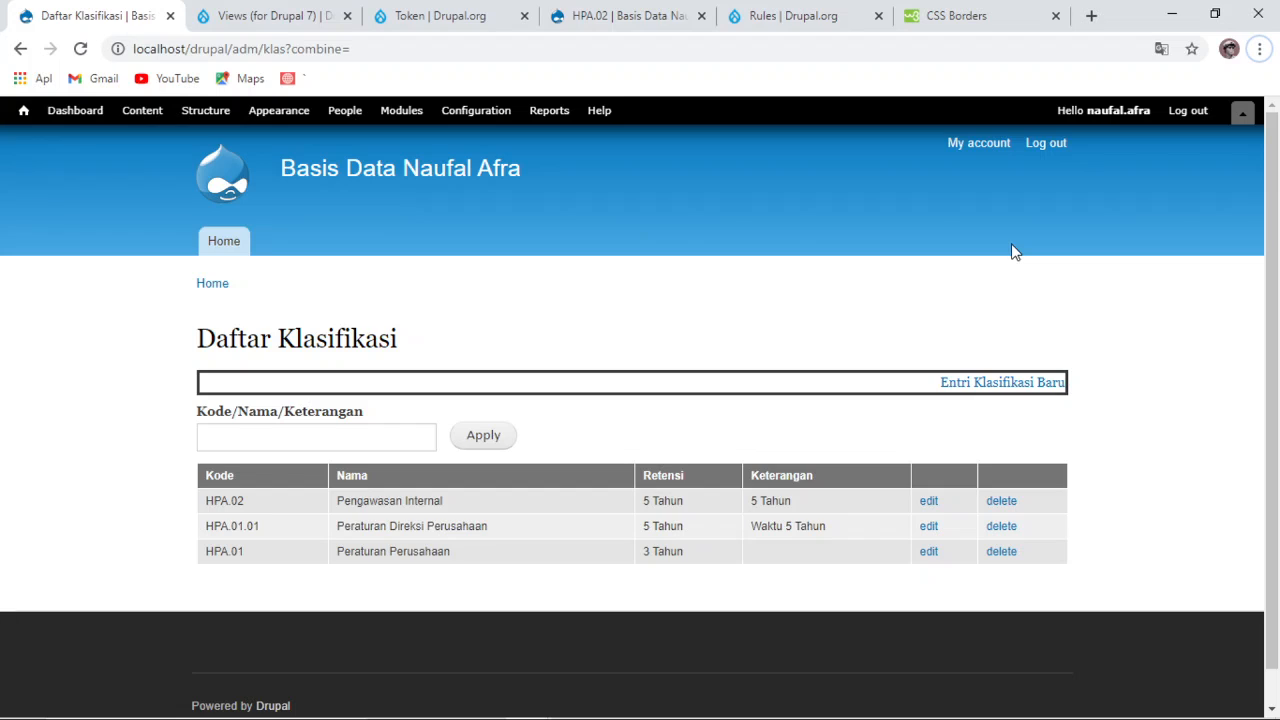
Step: Edit the Daftar Klasifikasi view and restrict its page access by role to administrator, applied to this display
click(1058, 338)
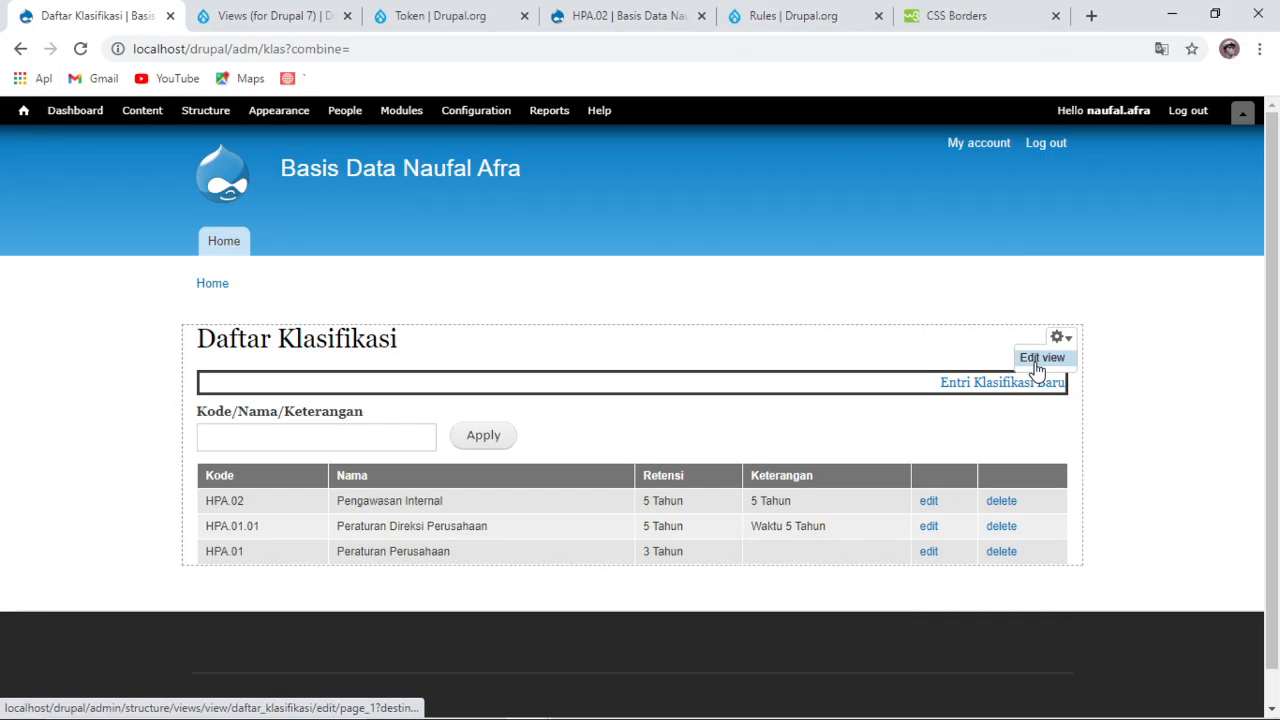
click(1040, 358)
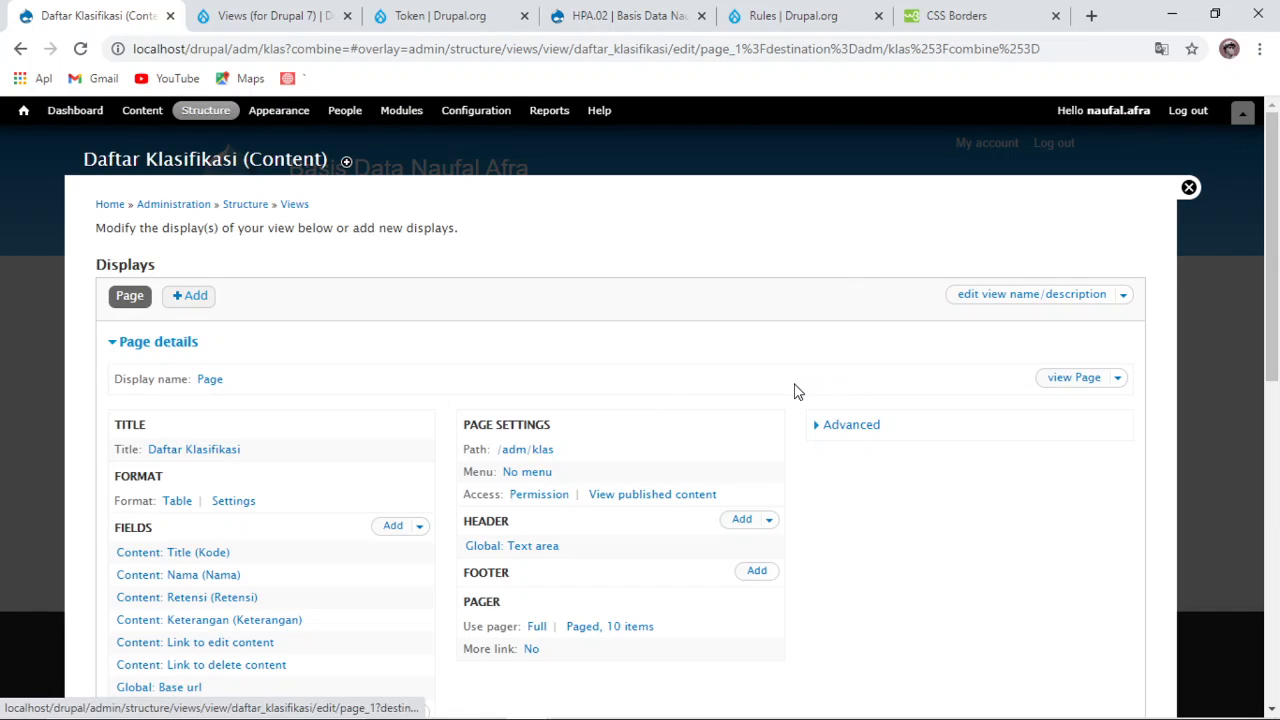
click(542, 495)
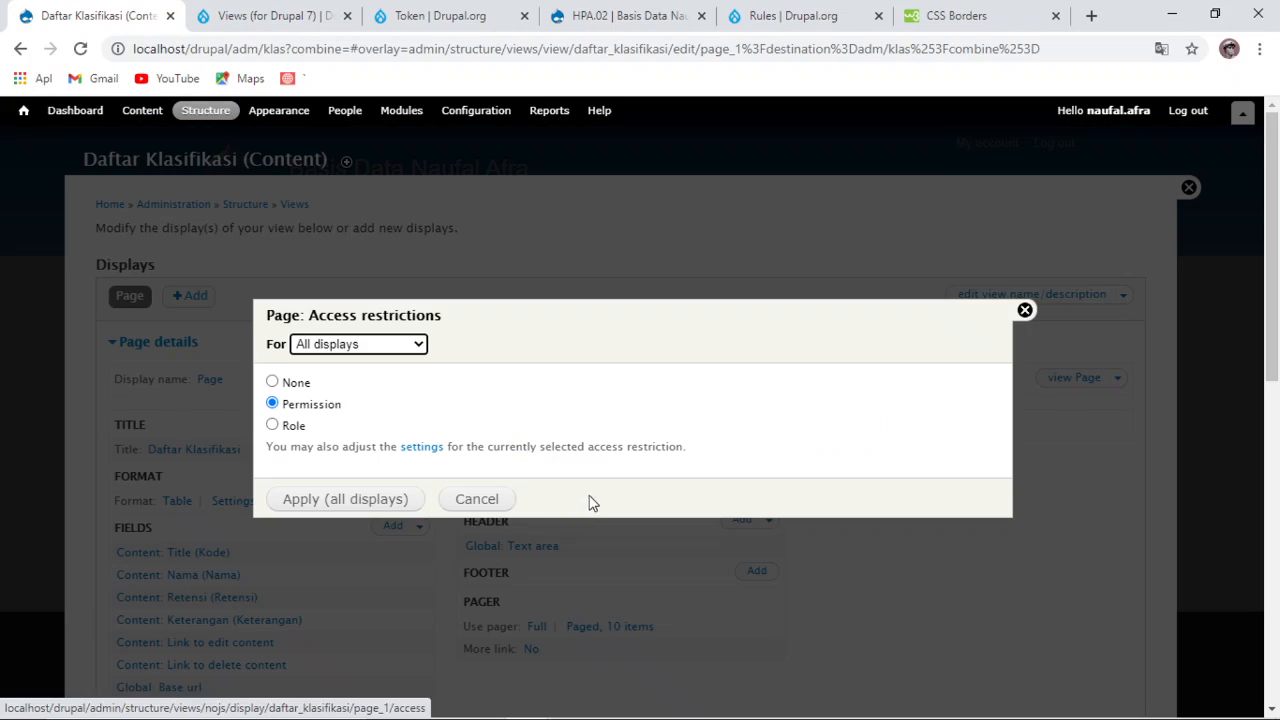
click(299, 426)
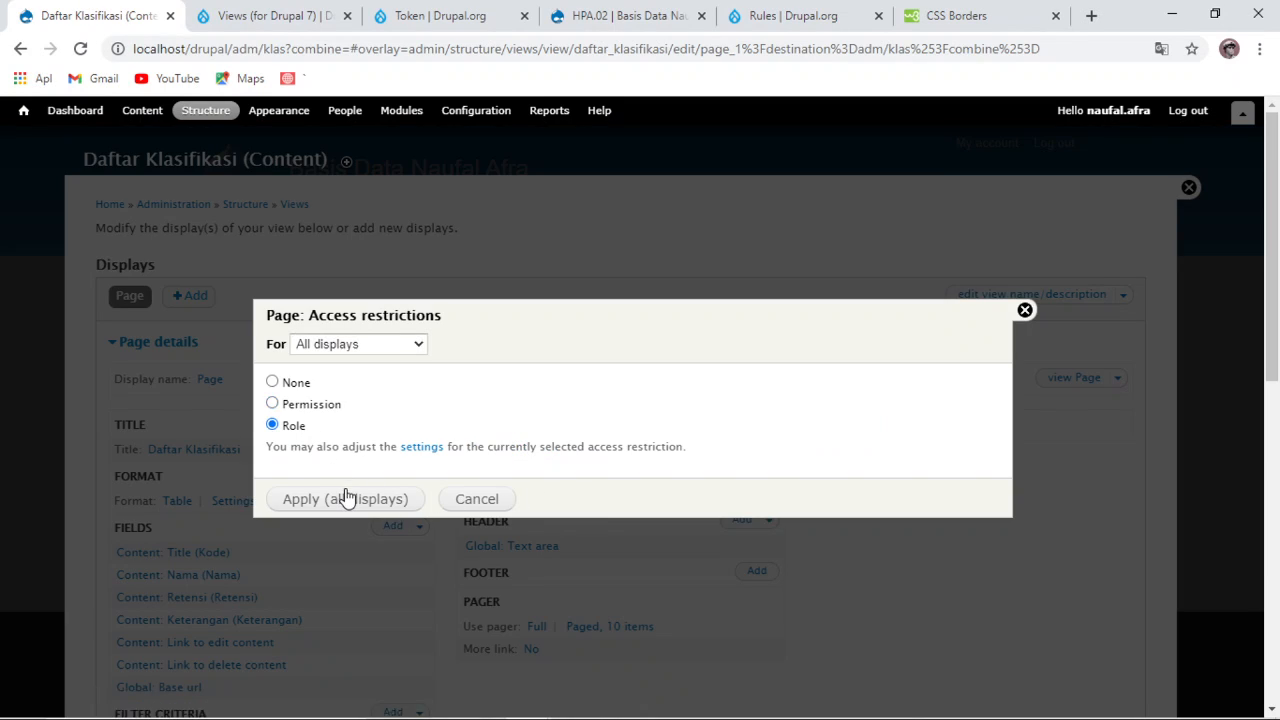
click(346, 498)
click(338, 396)
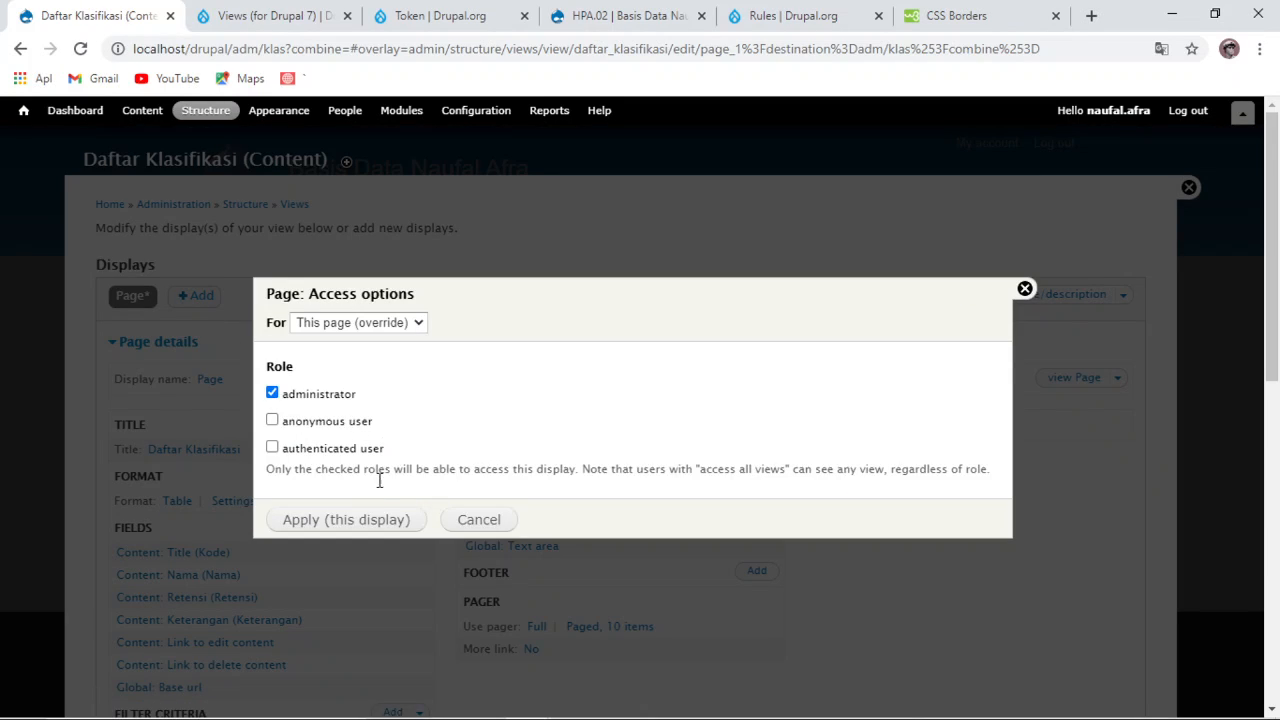
click(346, 520)
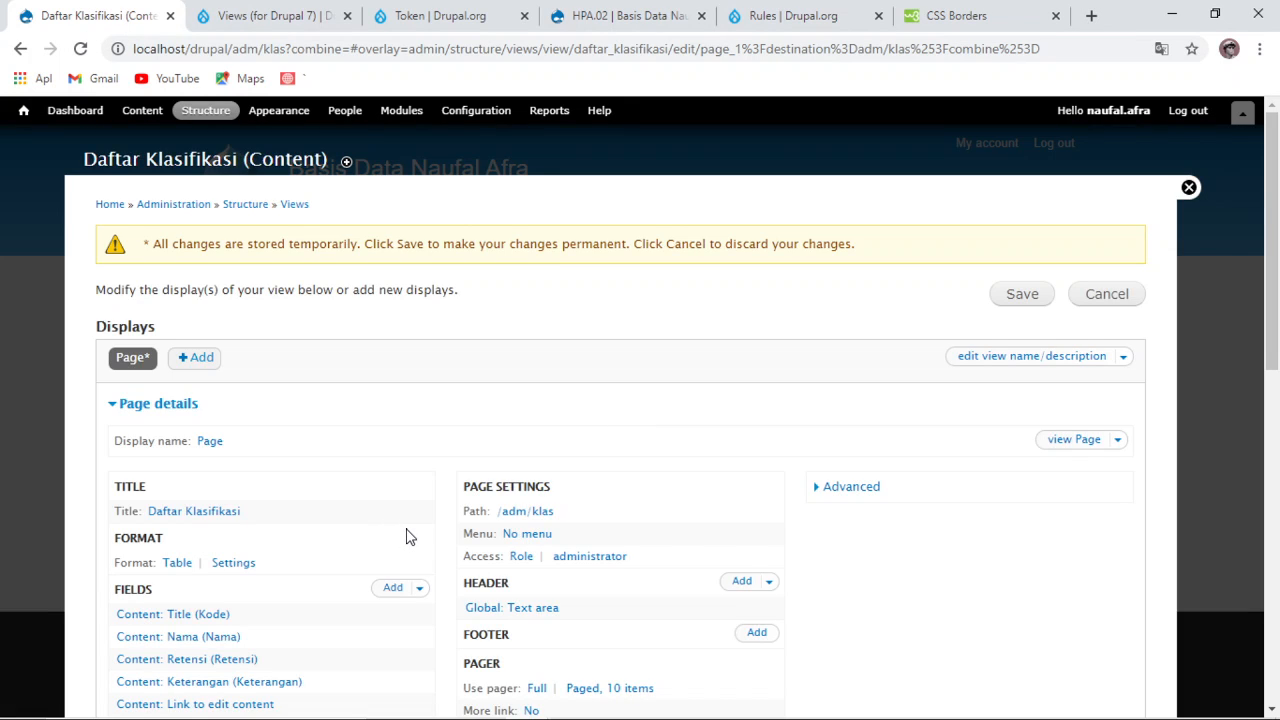
Step: Look over the Daftar Klasifikasi view's settings and preview, and save the view
scroll(622, 548, down, 3)
scroll(622, 548, up, 2)
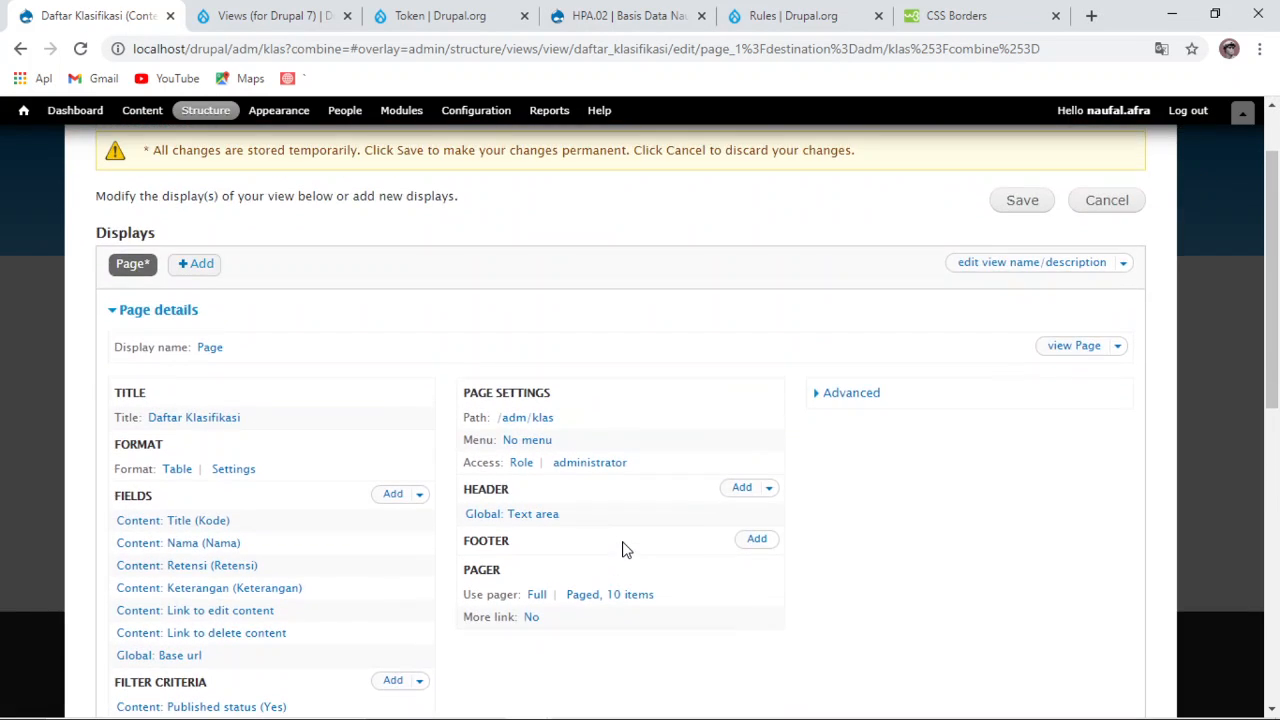
scroll(622, 548, down, 5)
scroll(623, 543, up, 1)
scroll(623, 543, down, 3)
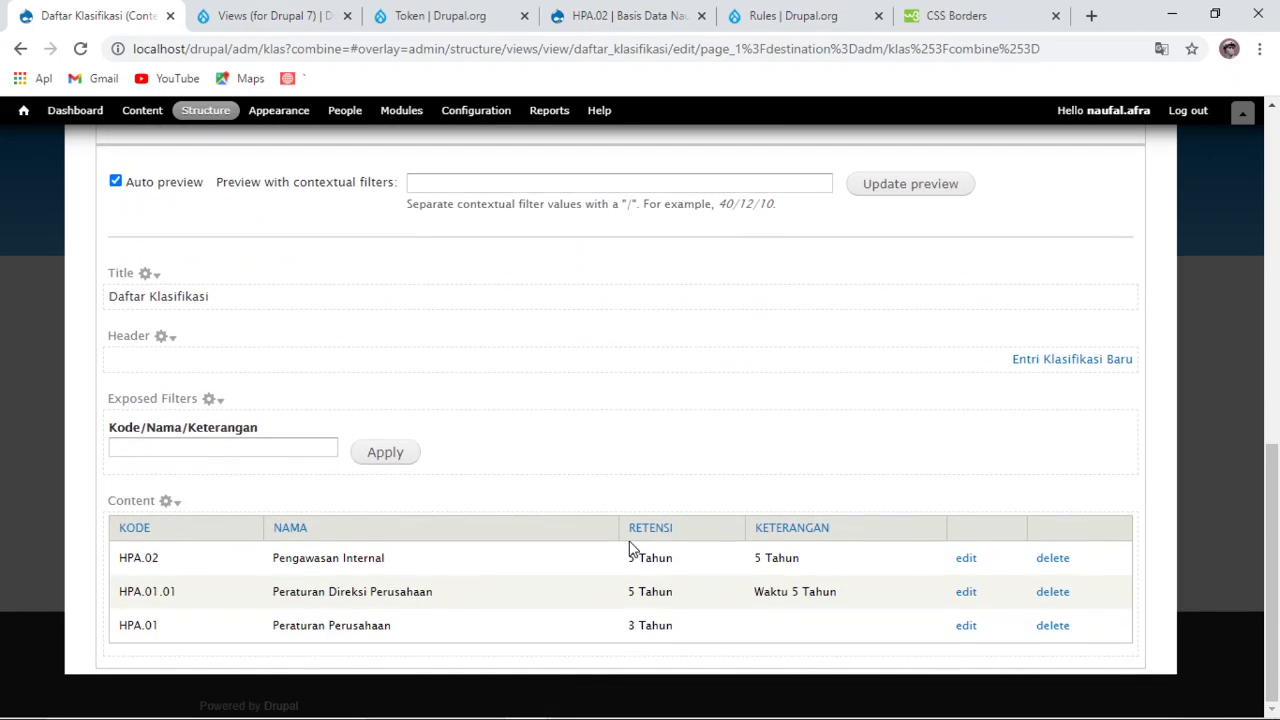
scroll(629, 540, up, 2)
scroll(630, 543, up, 8)
click(1020, 291)
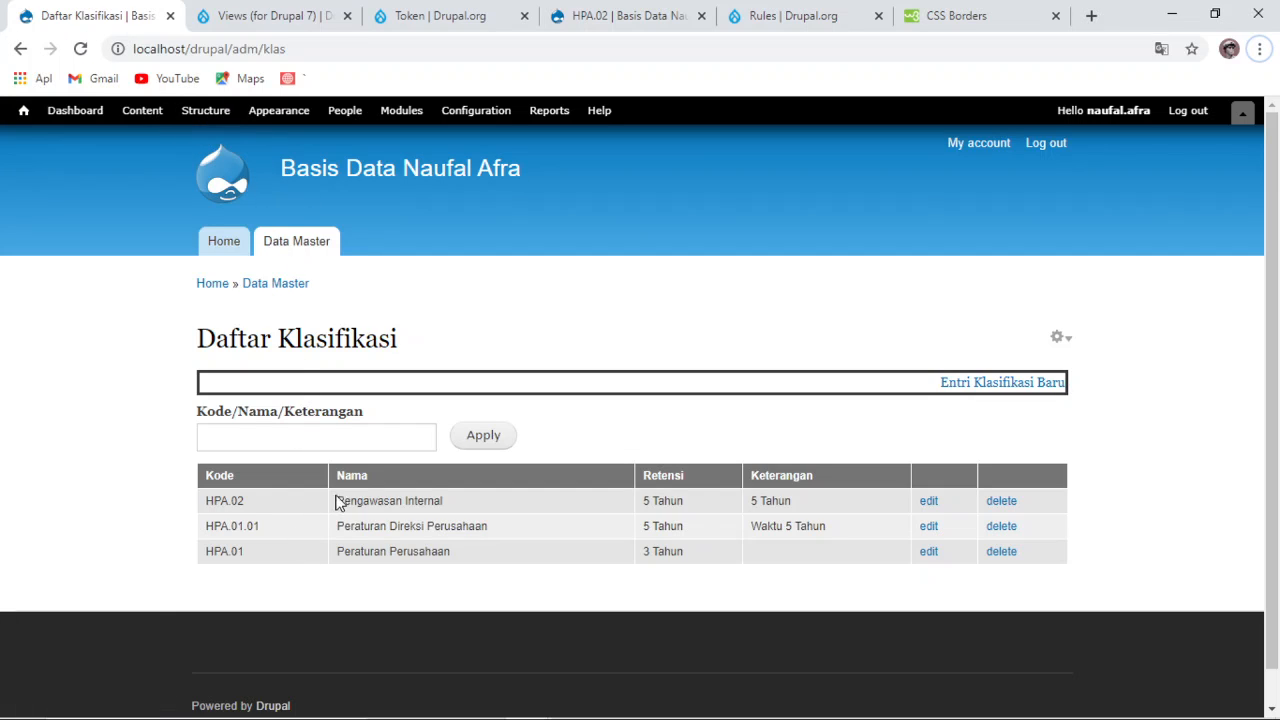
Step: Open the Main menu's link list, try nesting Klasifikasi under Data Master, and close it without saving
click(201, 111)
click(160, 348)
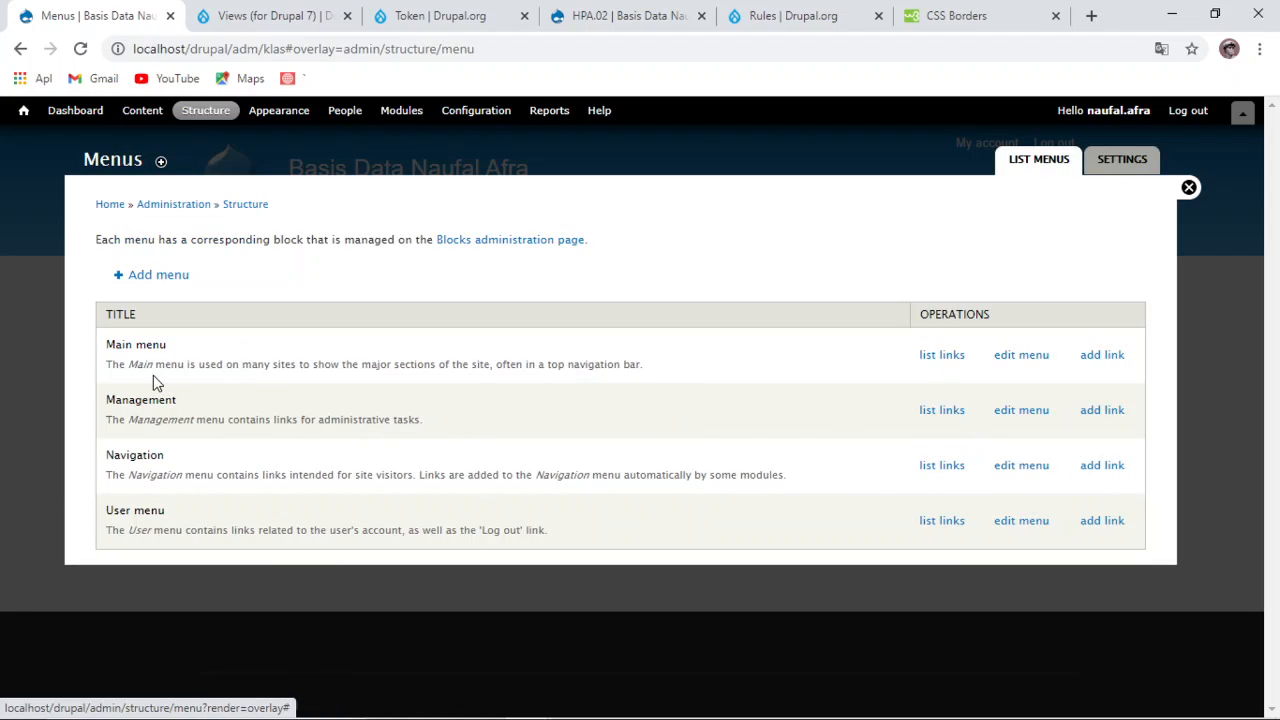
click(937, 357)
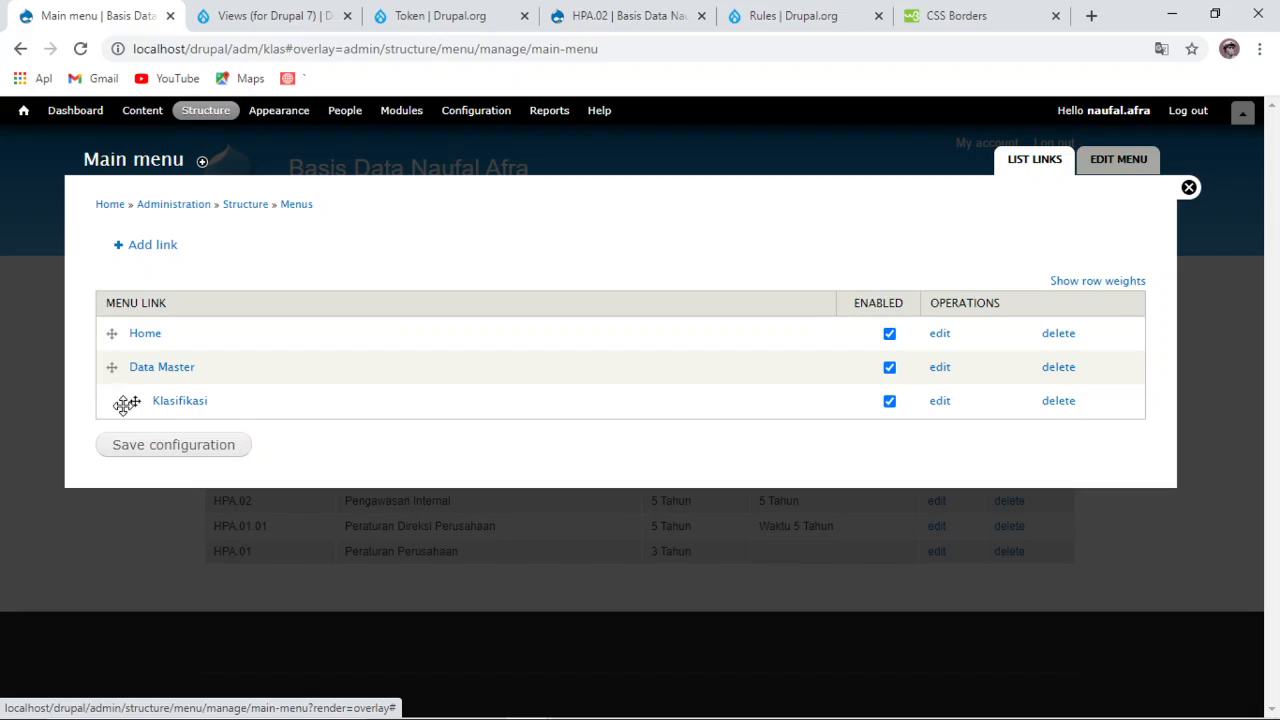
mouse_move(127, 403)
mouse_down()
mouse_move(114, 403)
mouse_move(142, 403)
mouse_up()
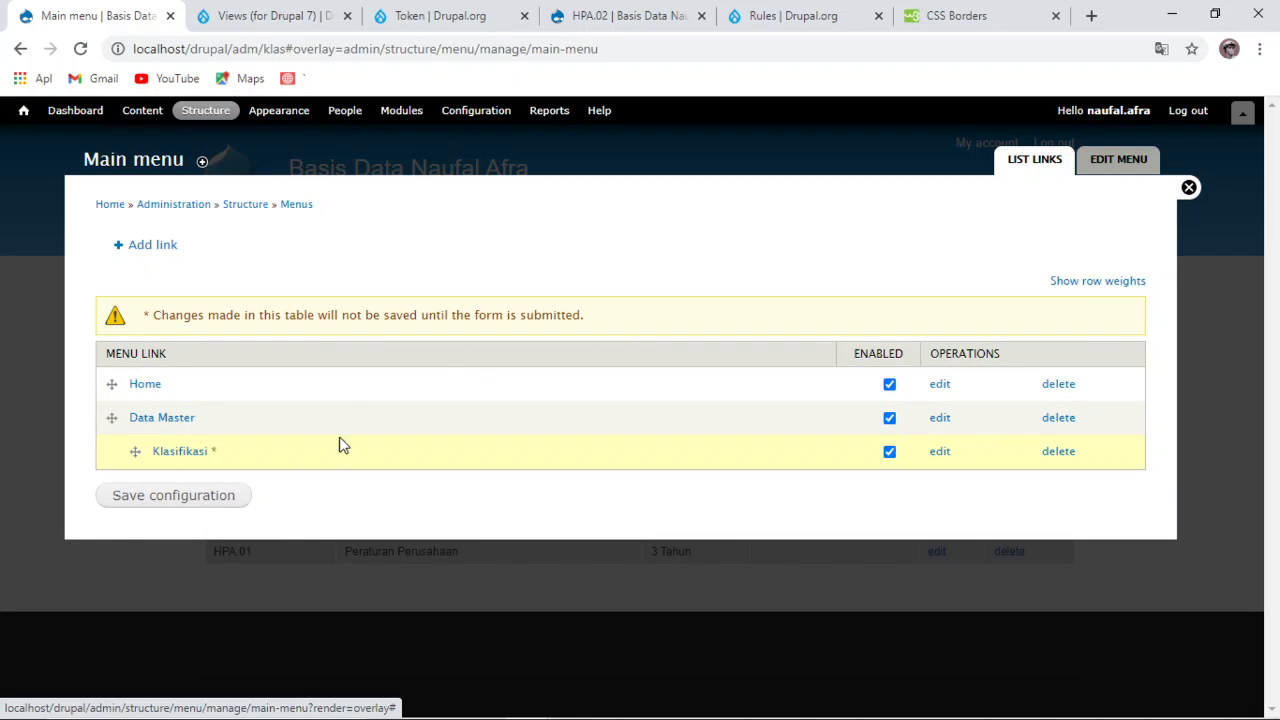
click(1189, 188)
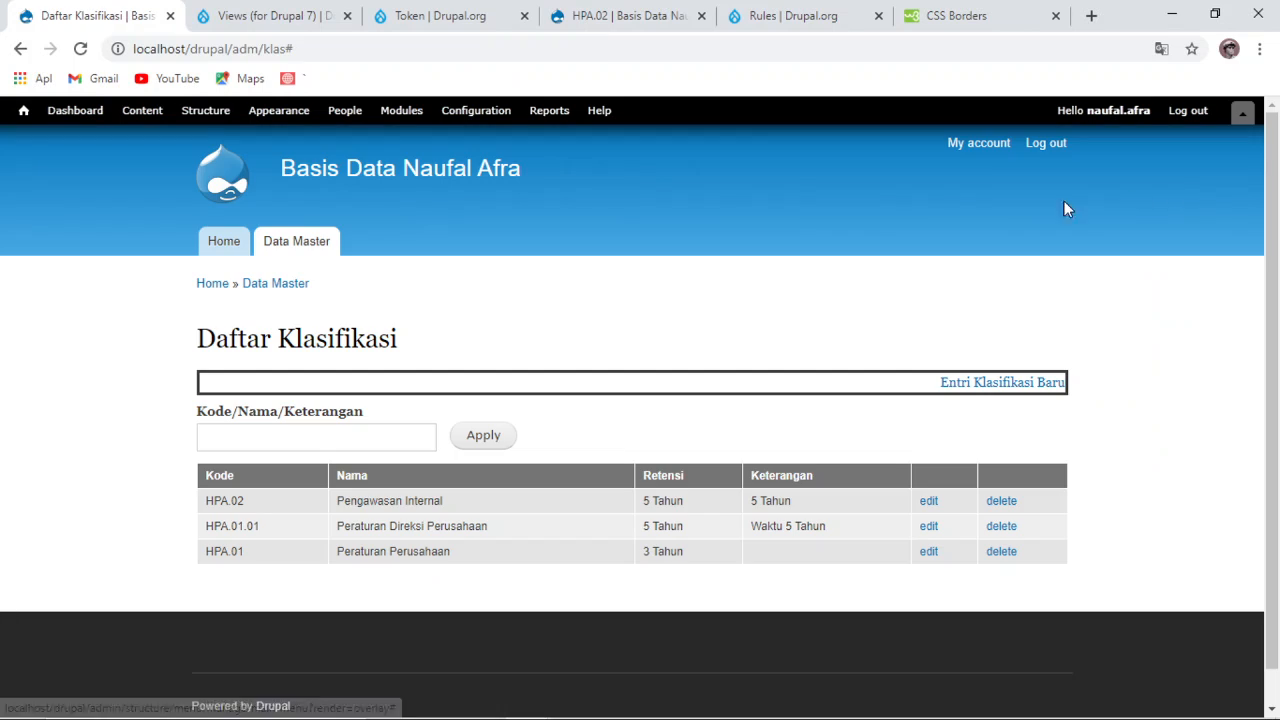
Step: Test the site's Home and Data Master links by switching between their pages
click(226, 243)
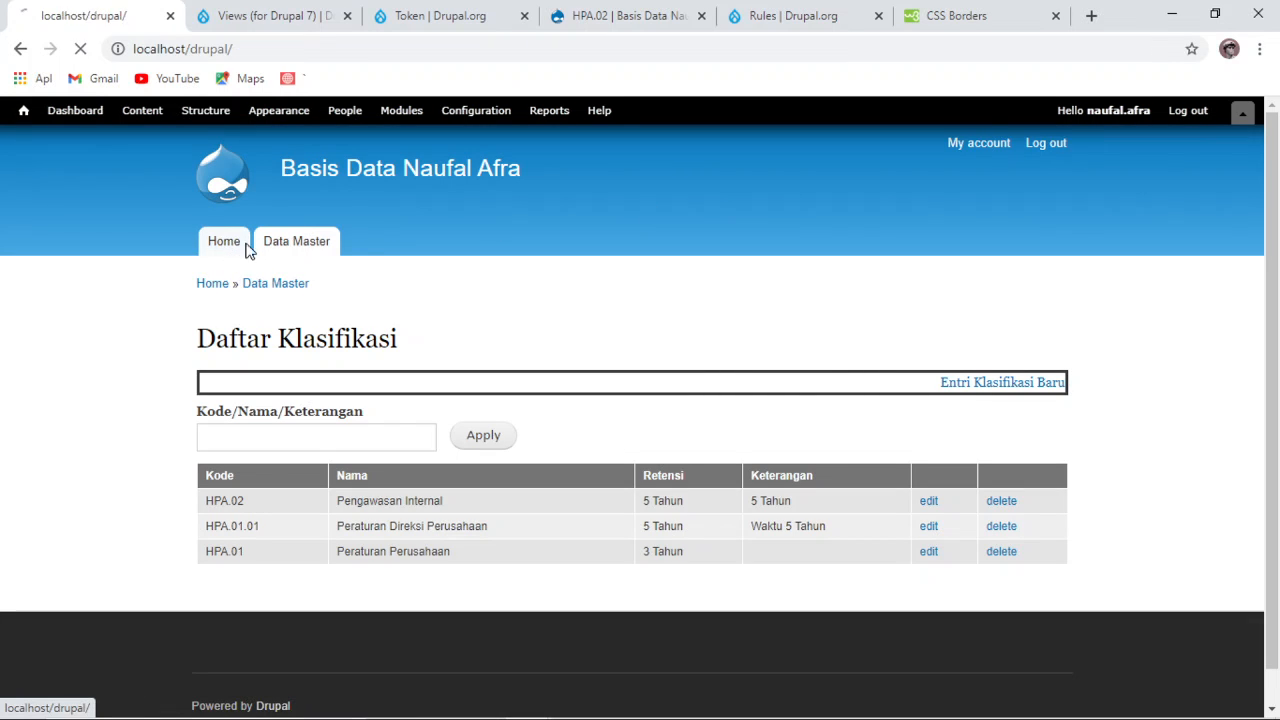
click(282, 243)
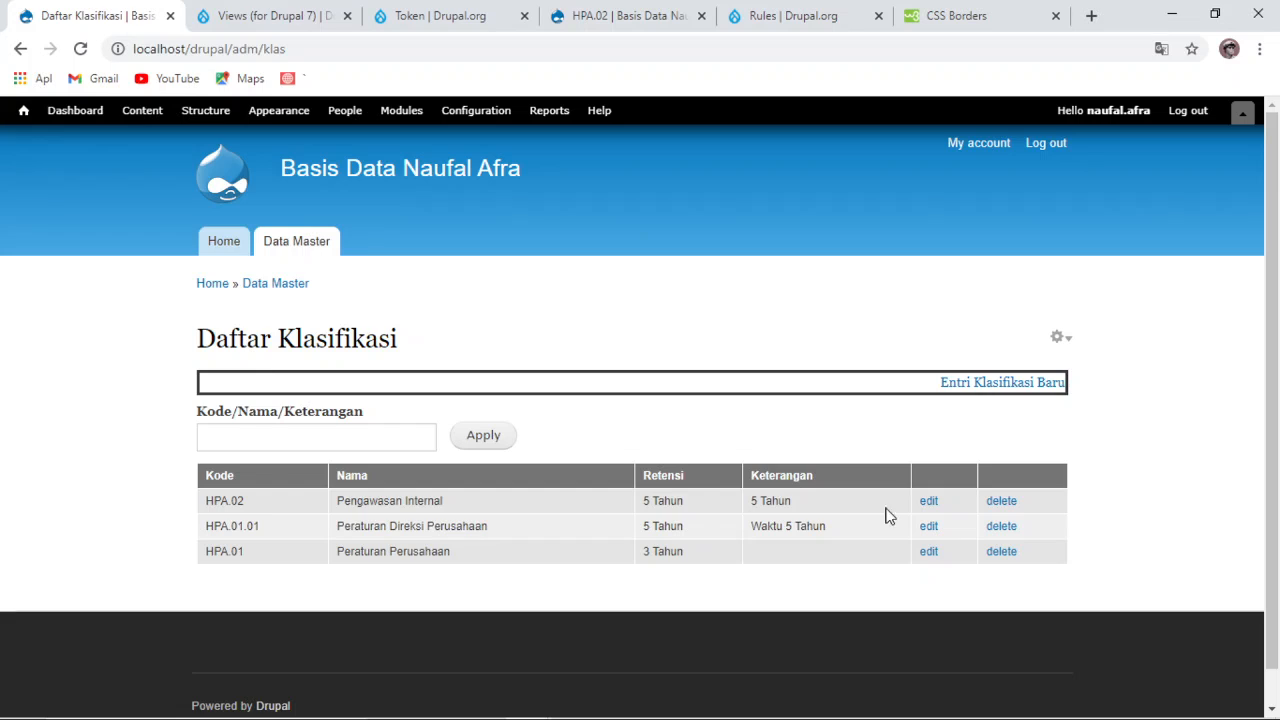
click(228, 248)
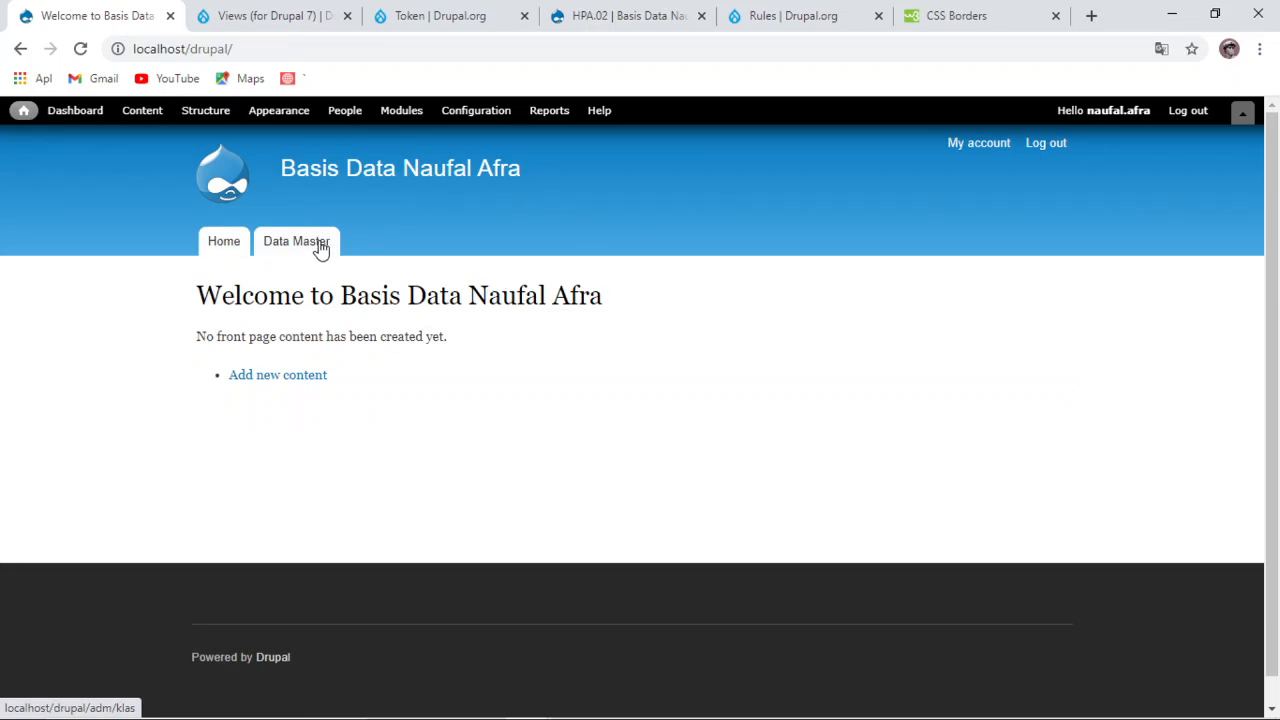
click(318, 248)
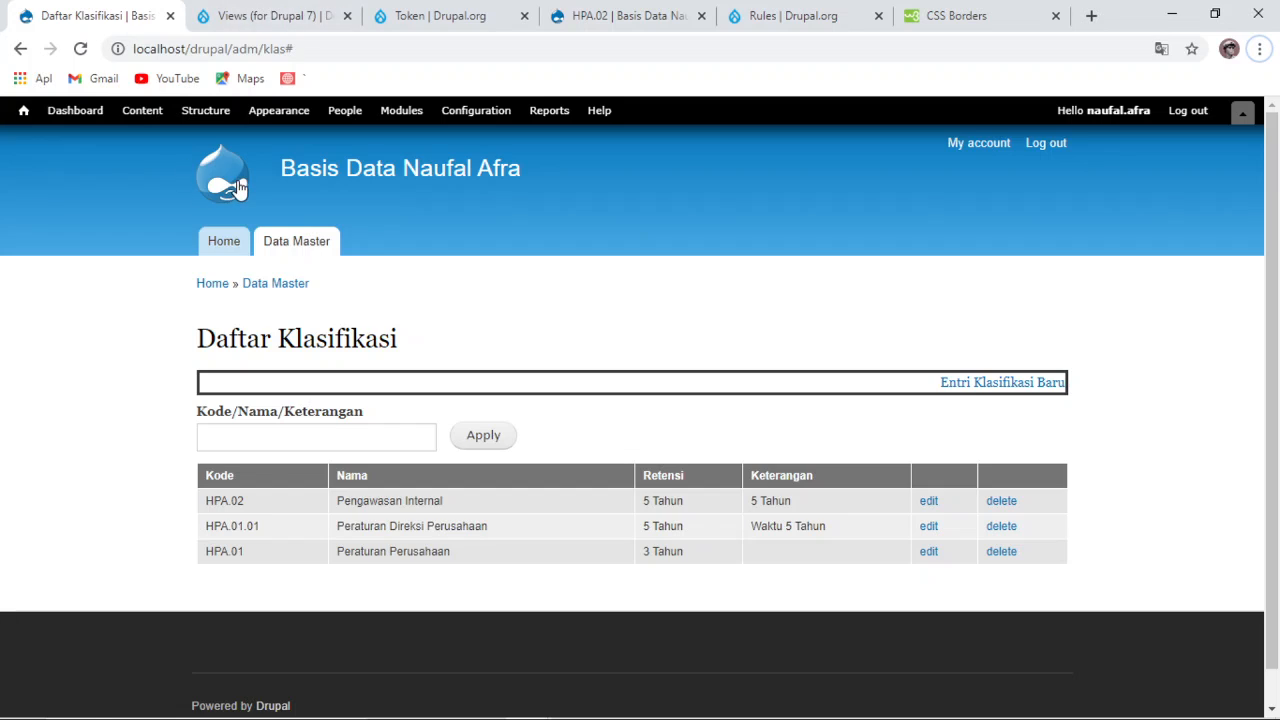
click(143, 111)
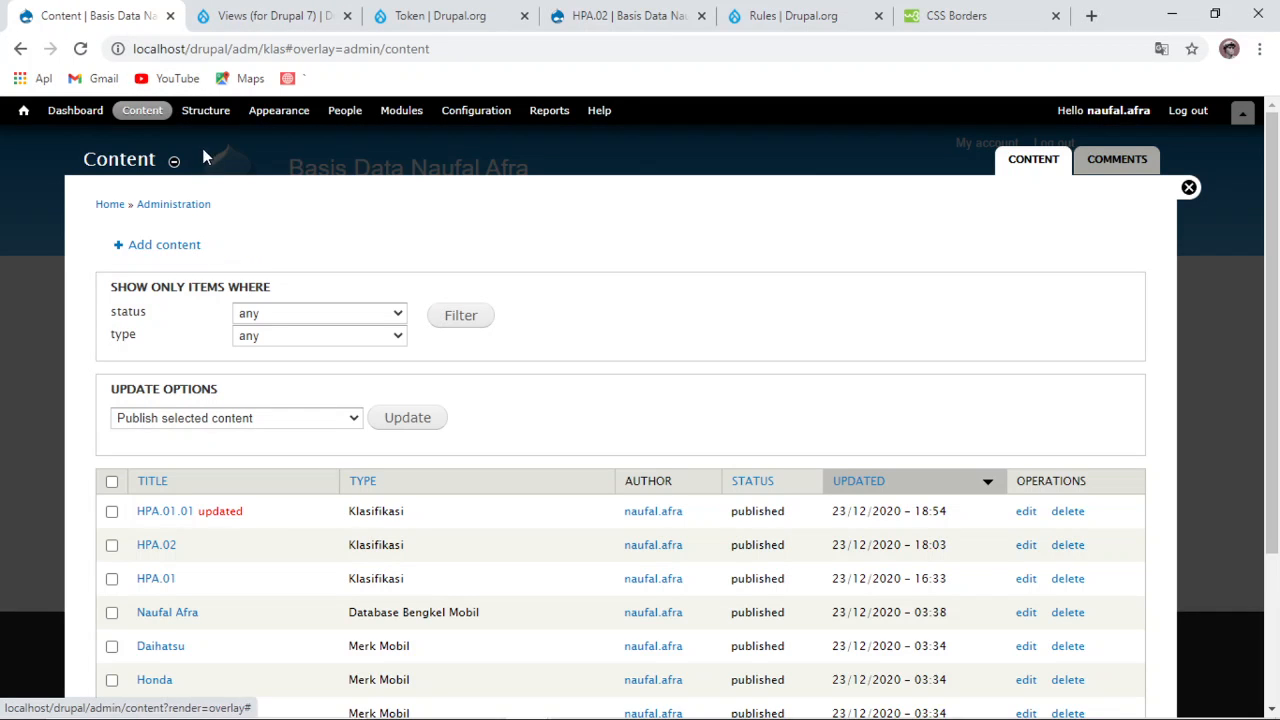
click(1189, 188)
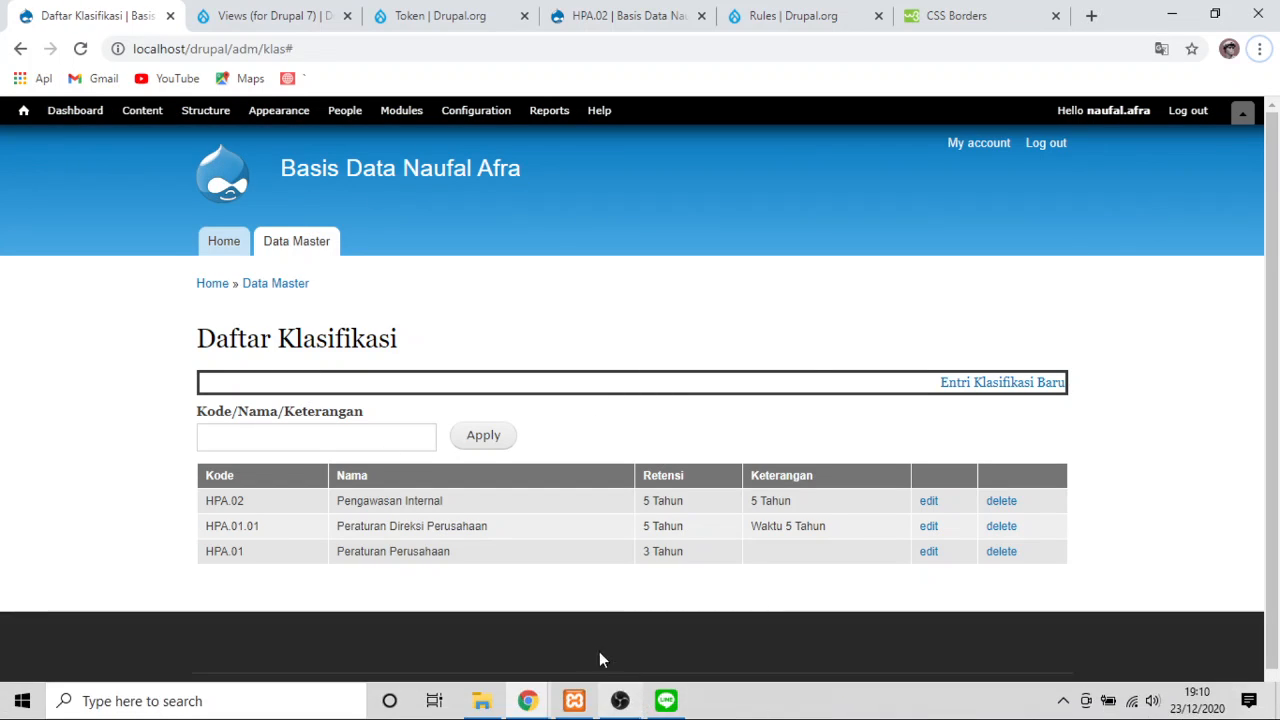
click(142, 111)
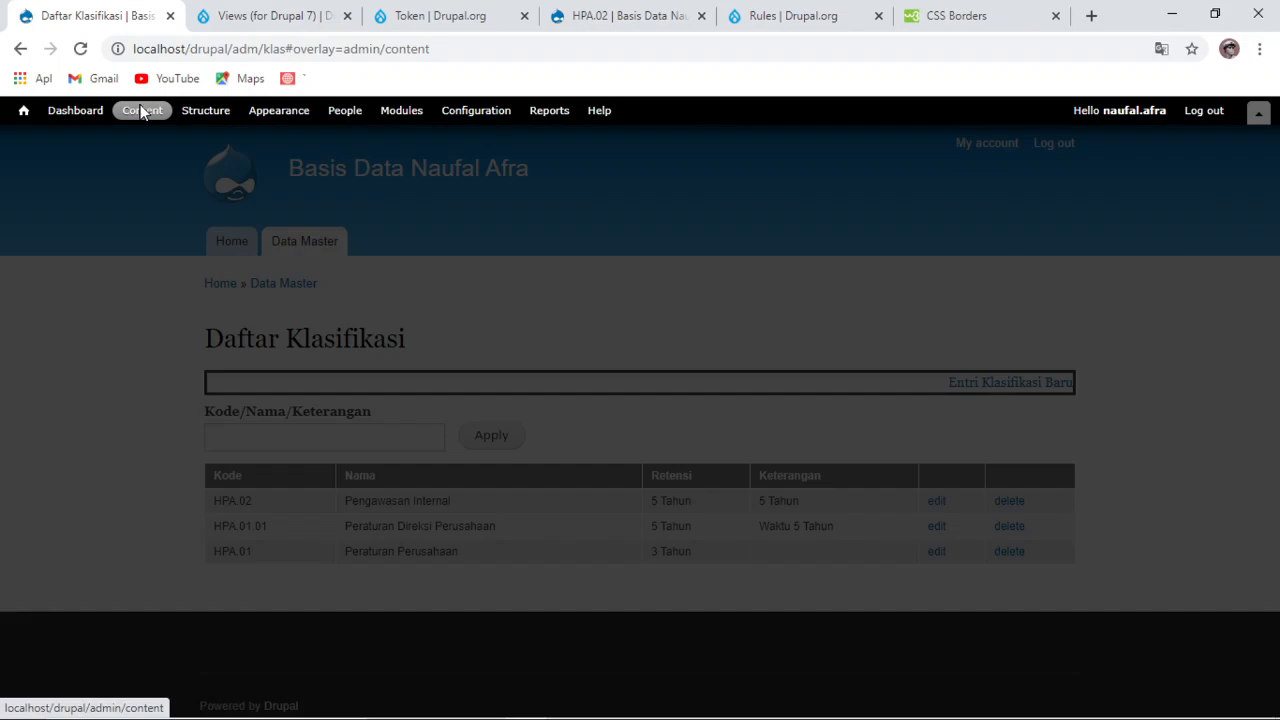
Step: Start a new content type in the site structure and name it Lokasi Arsip
click(207, 113)
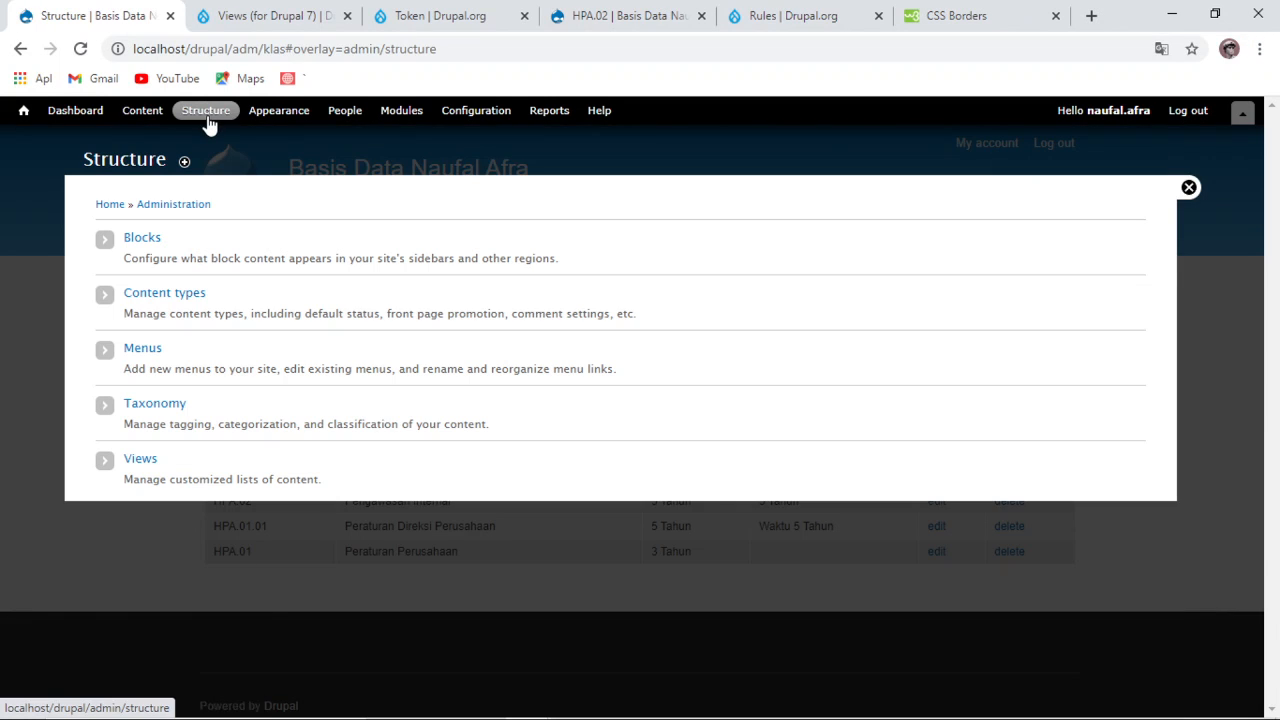
click(177, 298)
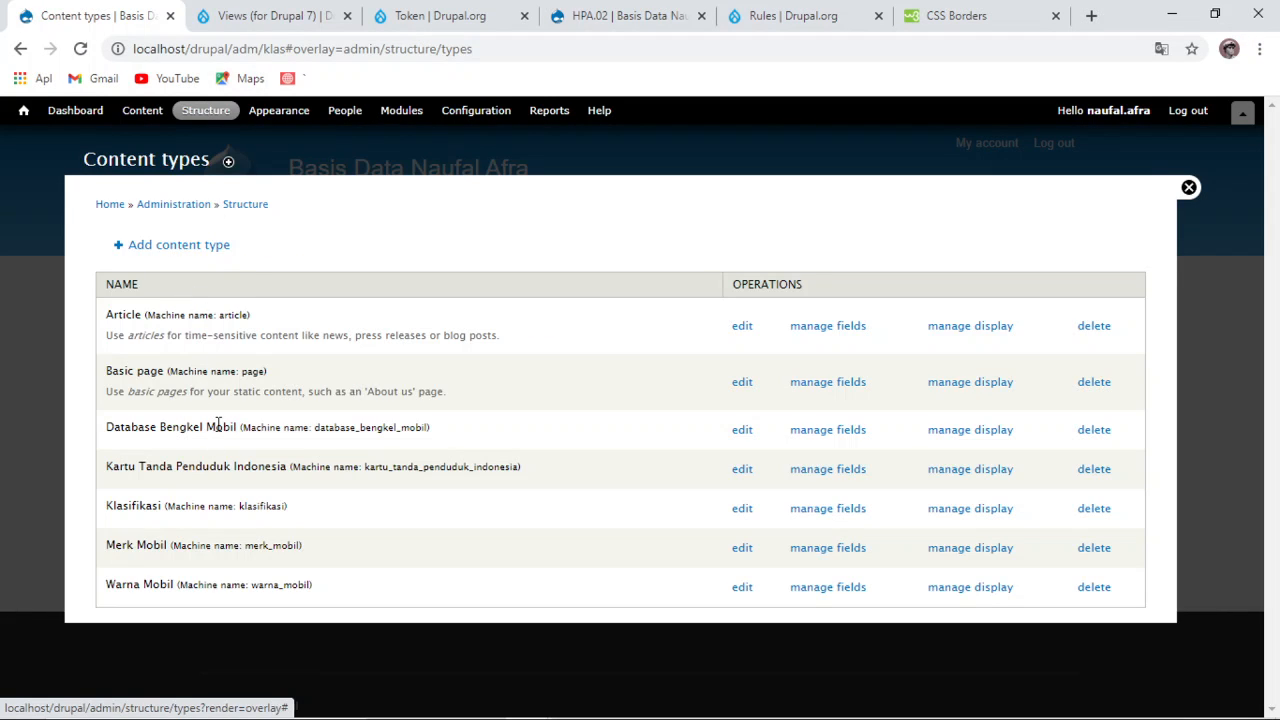
click(180, 245)
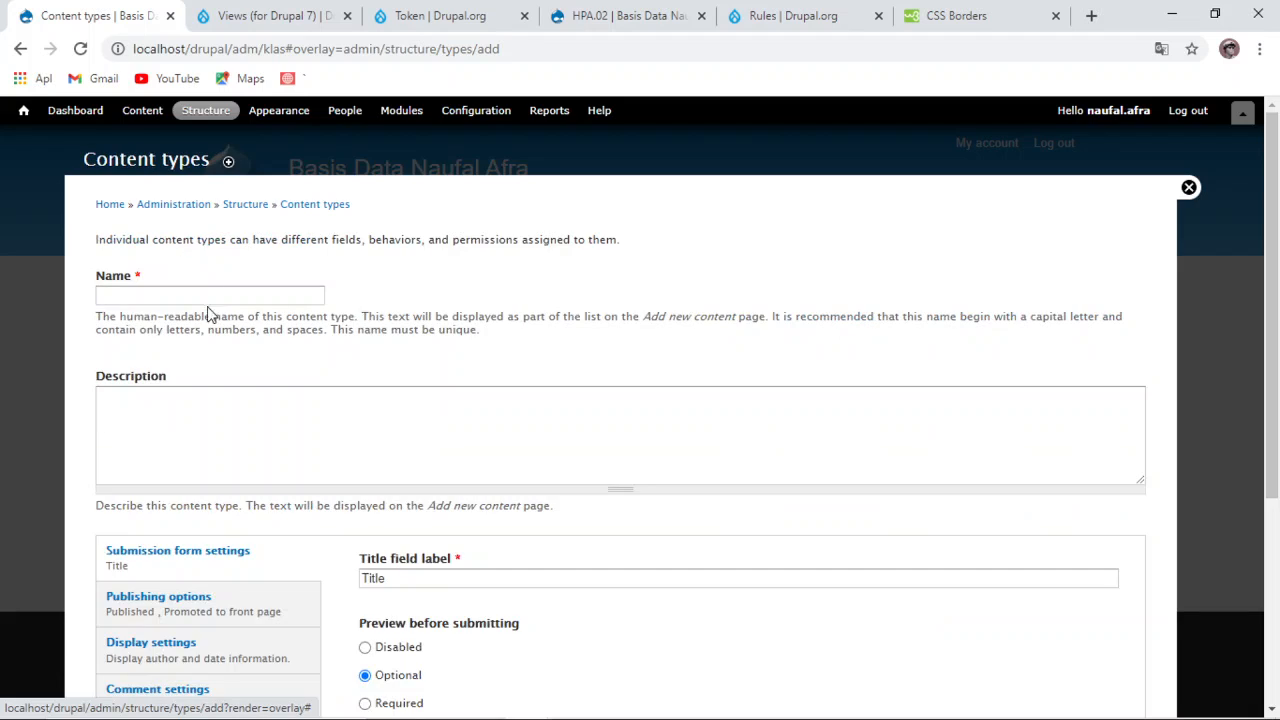
click(170, 290)
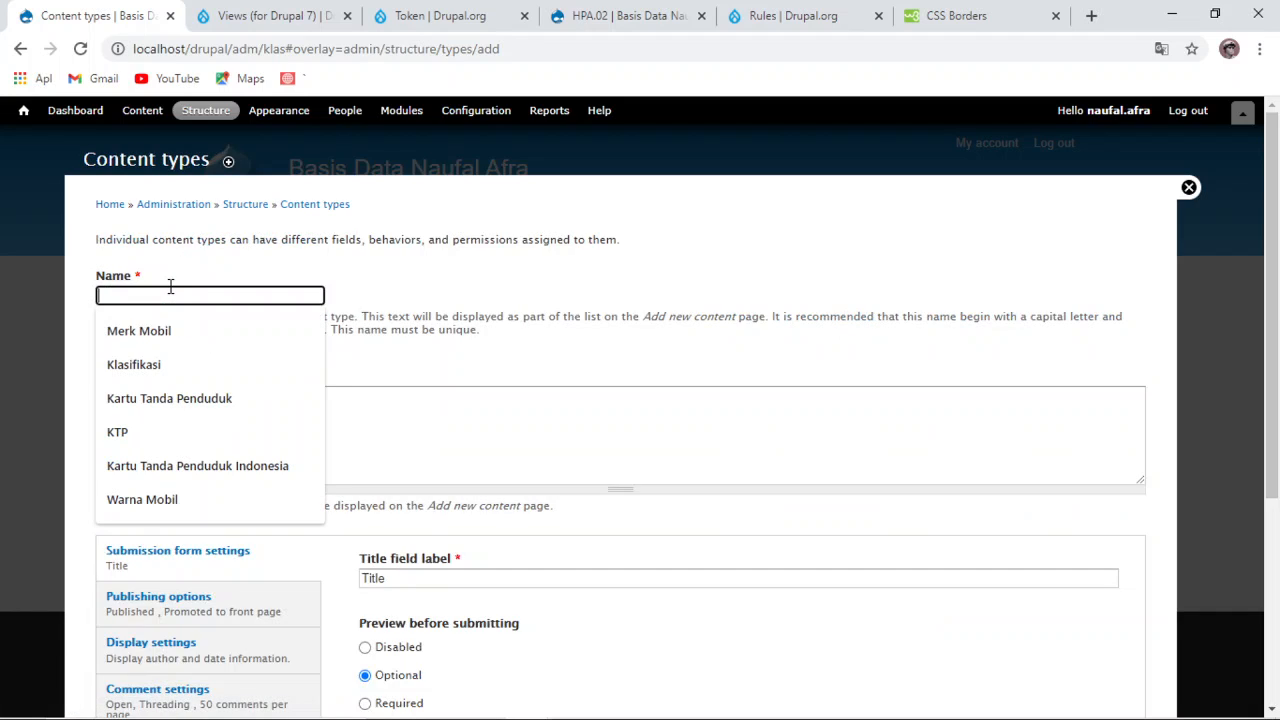
text(Lokasi Arsip)
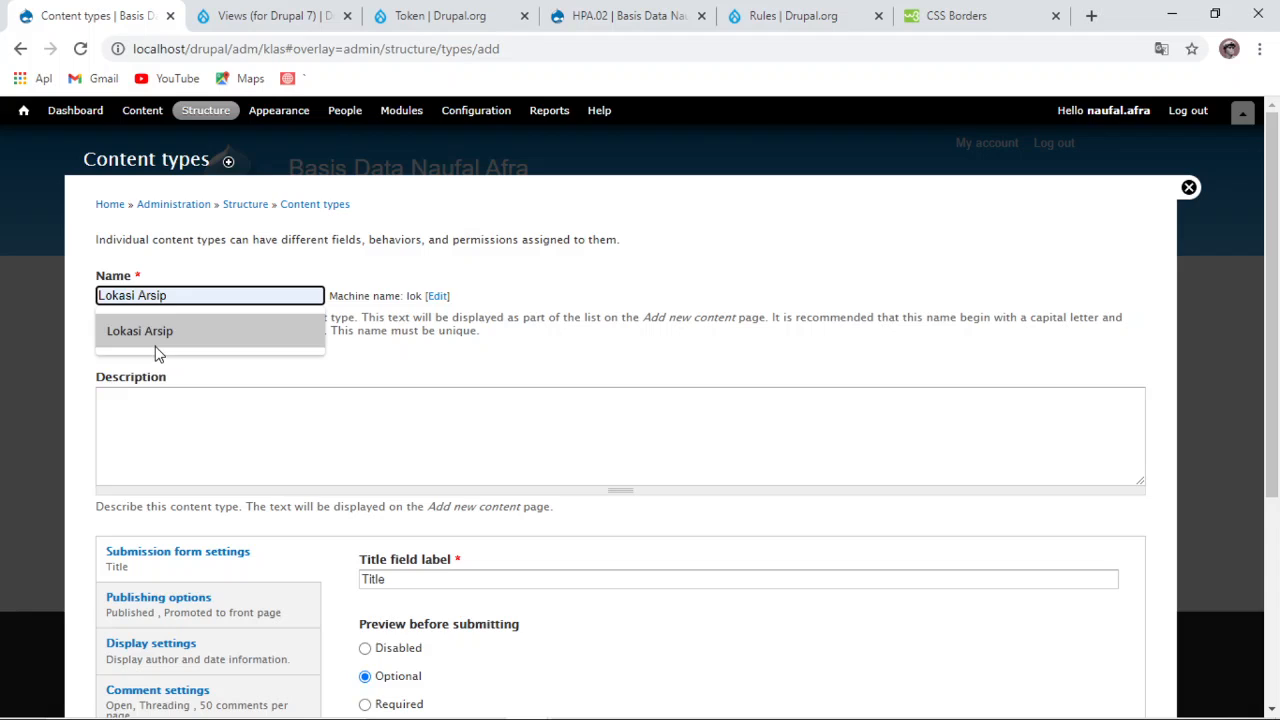
click(155, 340)
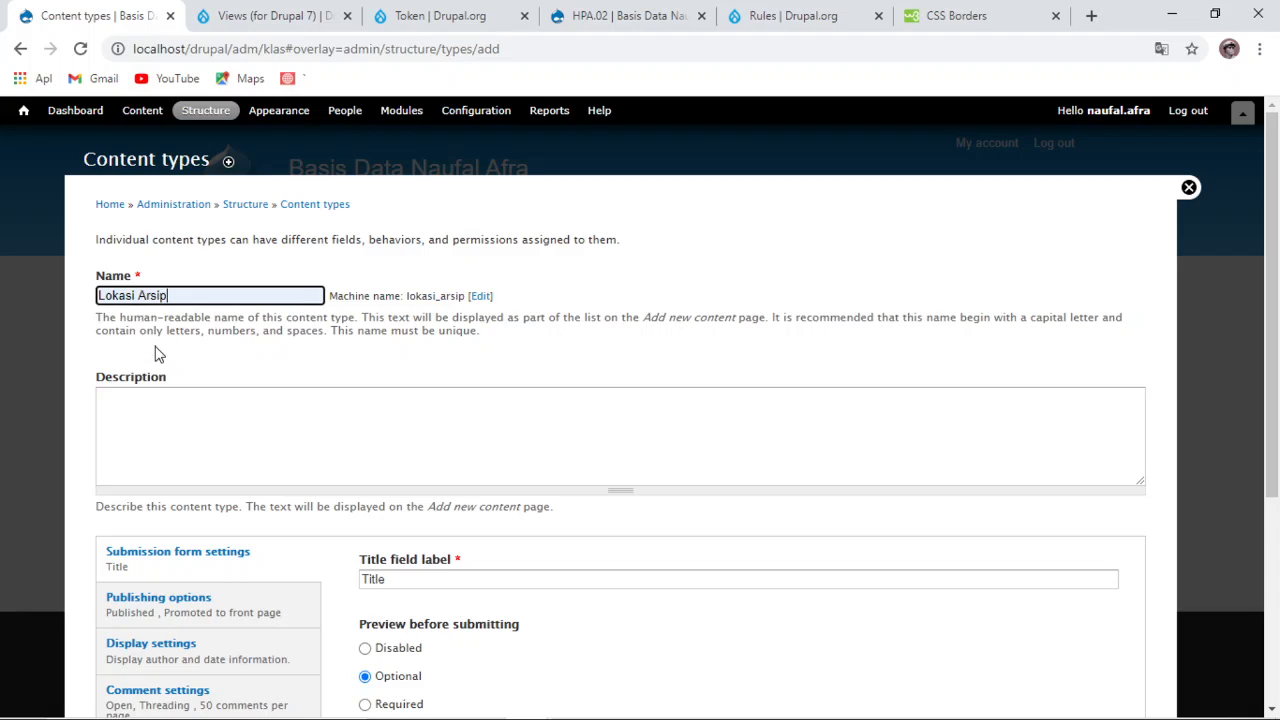
Step: Set the title field label of the Lokasi Arsip content type to Nama Lokasi
scroll(220, 380, down, 1)
double_click(432, 490)
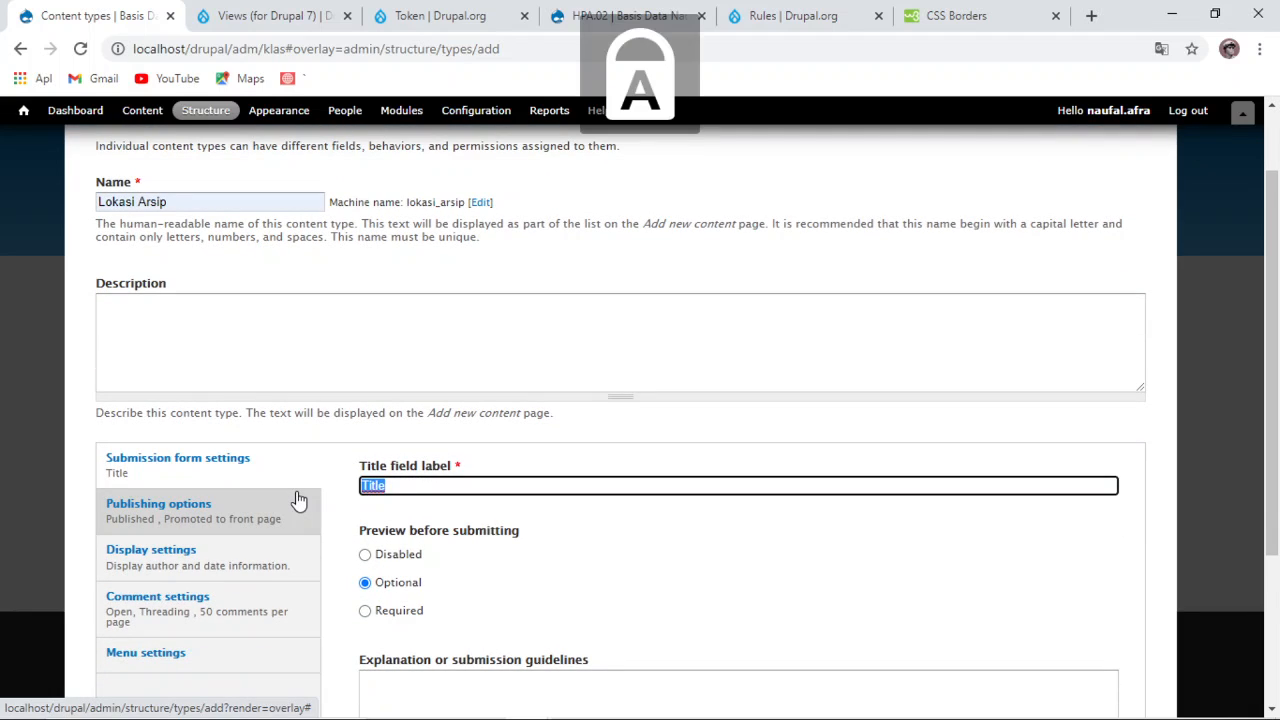
text(Nama Lokasi)
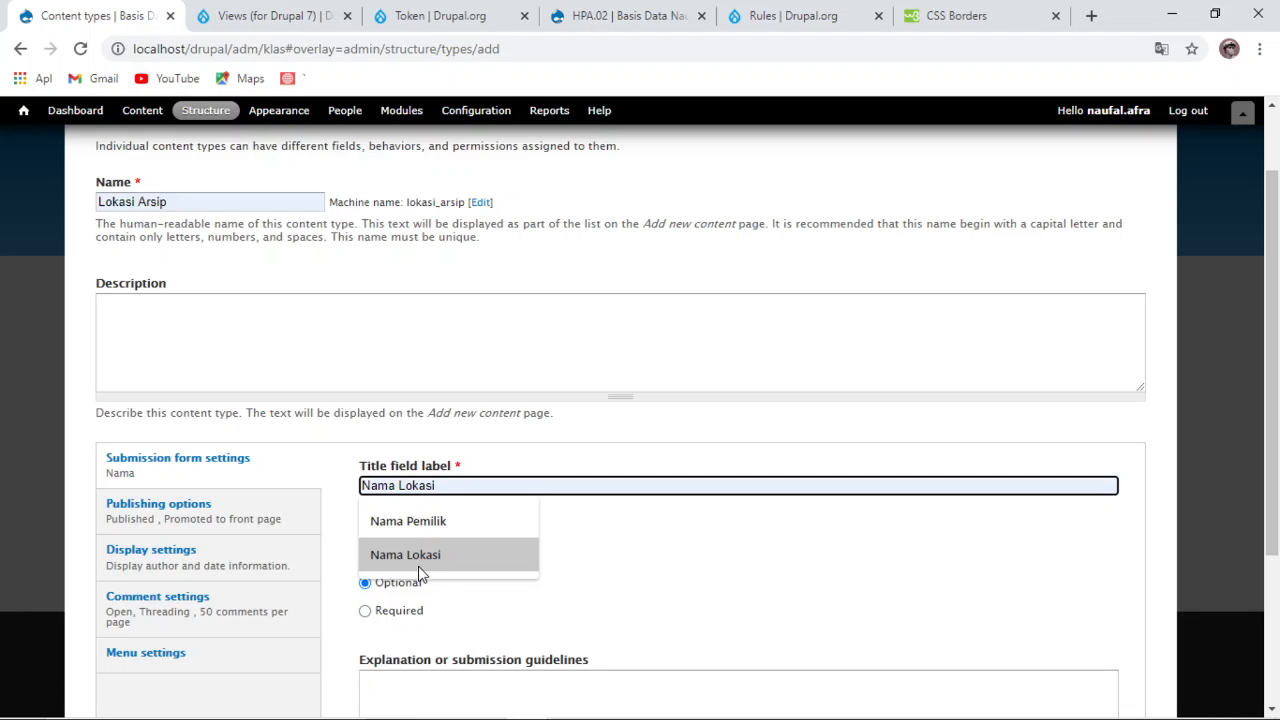
click(420, 563)
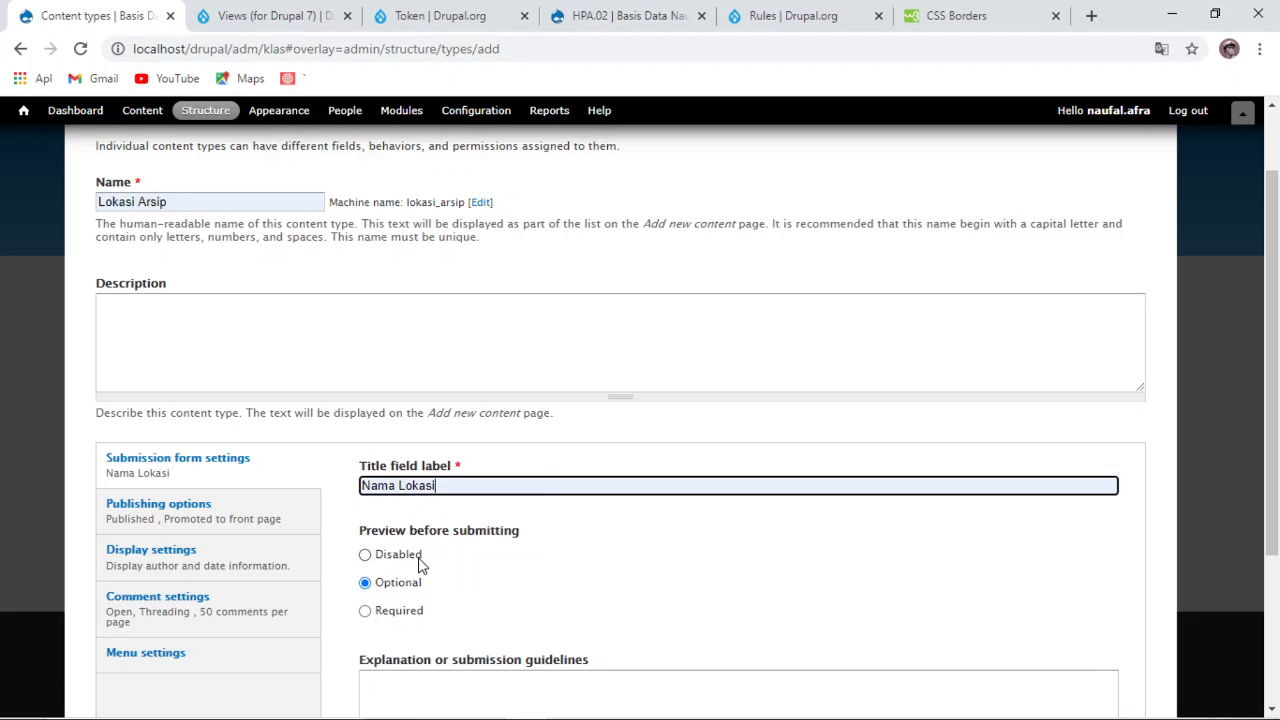
Step: Disable the preview before submitting and turn off front page promotion for the Lokasi Arsip content type
click(398, 555)
scroll(420, 563, down, 3)
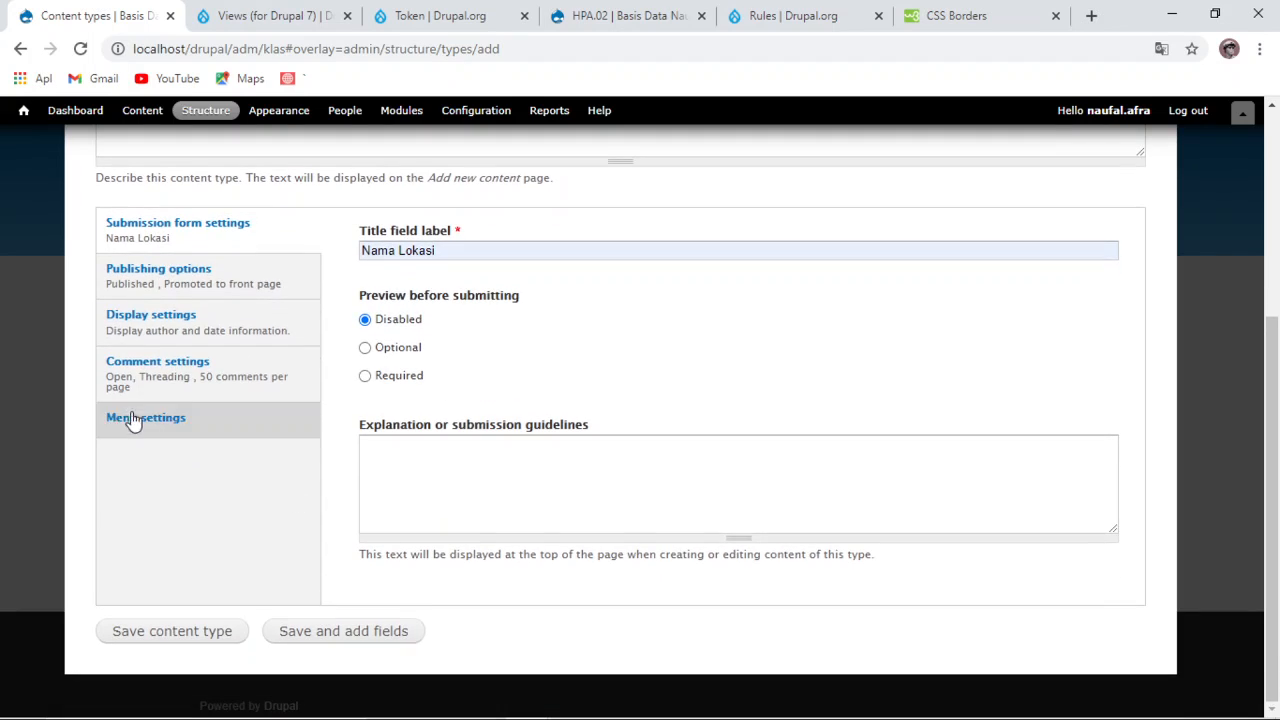
click(171, 284)
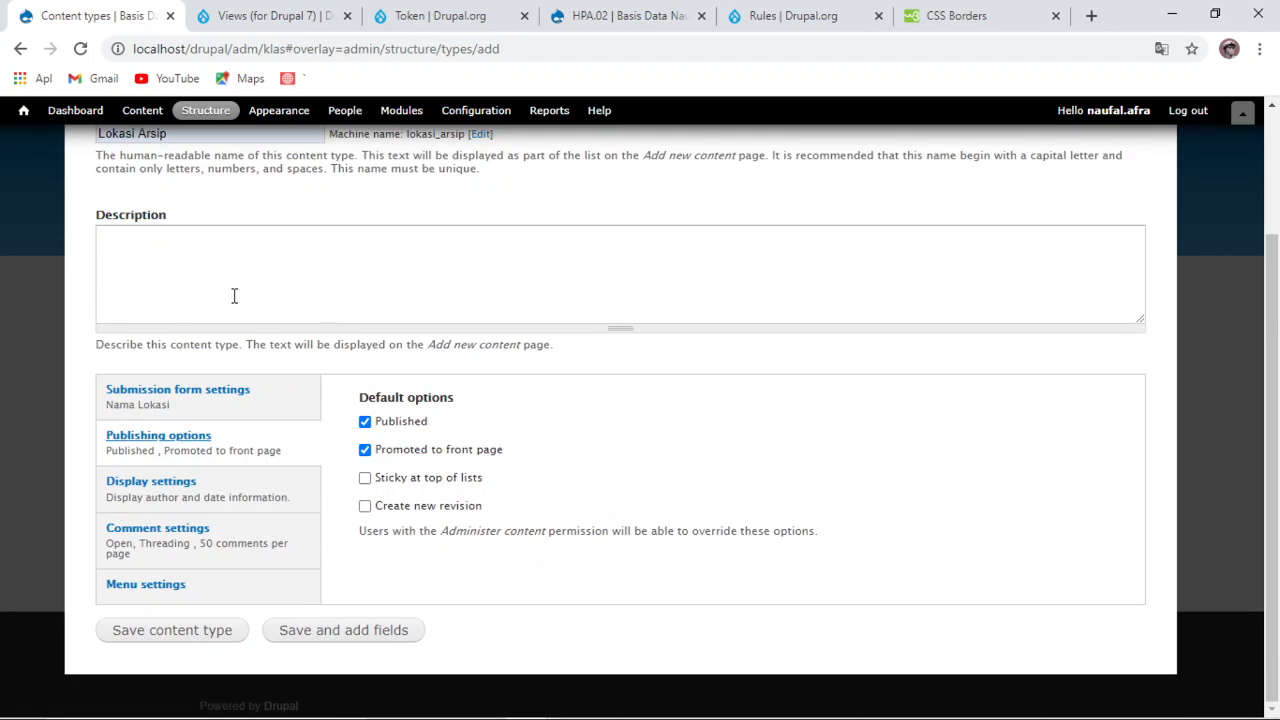
click(366, 450)
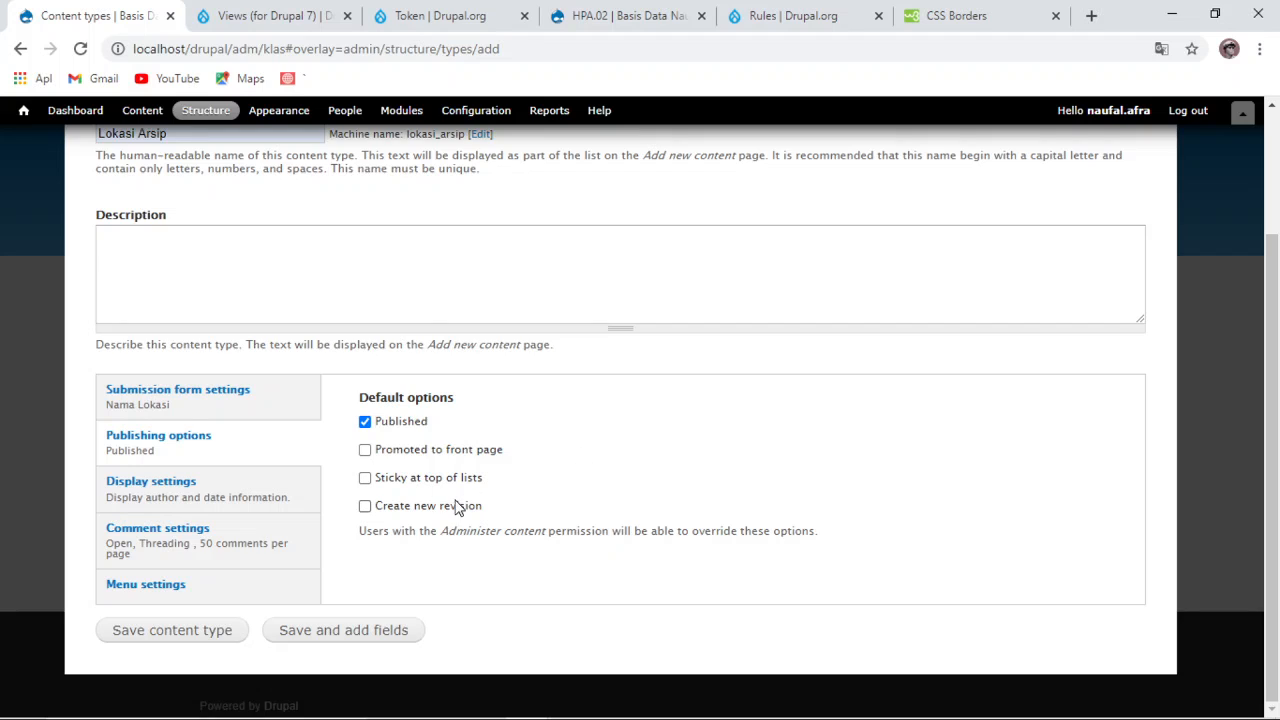
Step: Set default comments to Closed with comment preview Disabled, and save the content type to continue to its fields
click(190, 538)
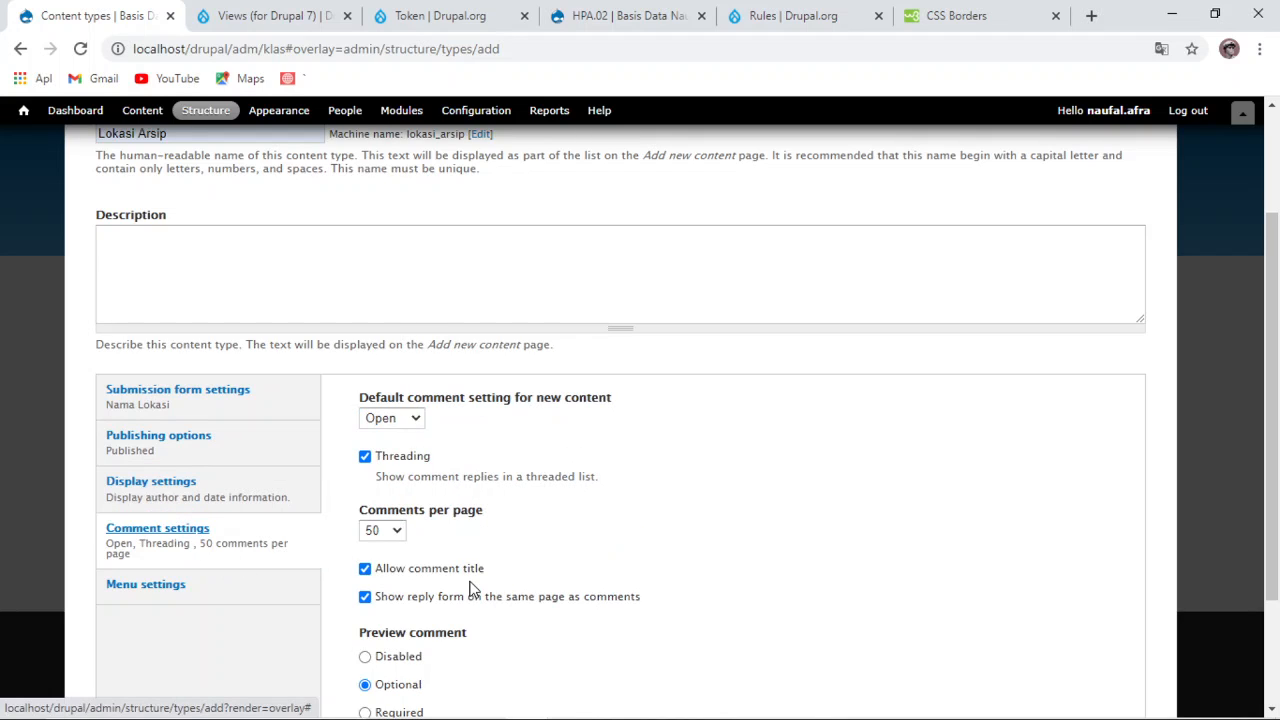
scroll(475, 590, down, 2)
click(391, 325)
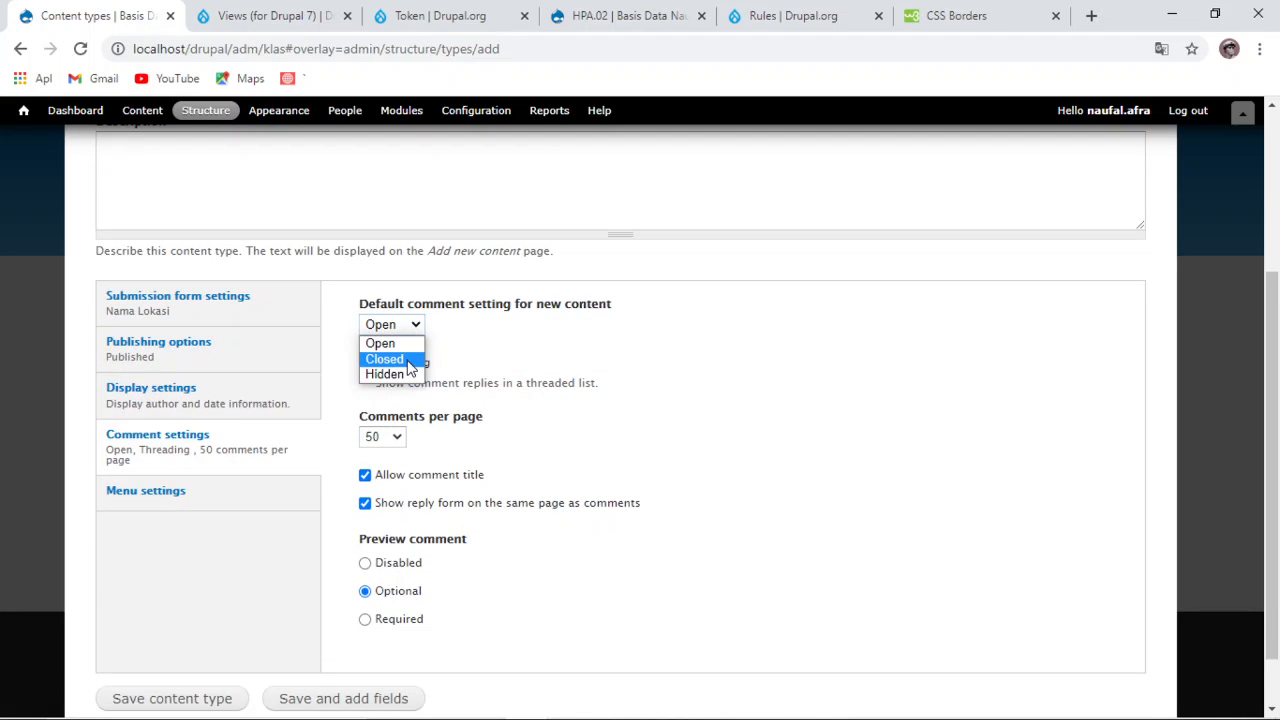
click(398, 357)
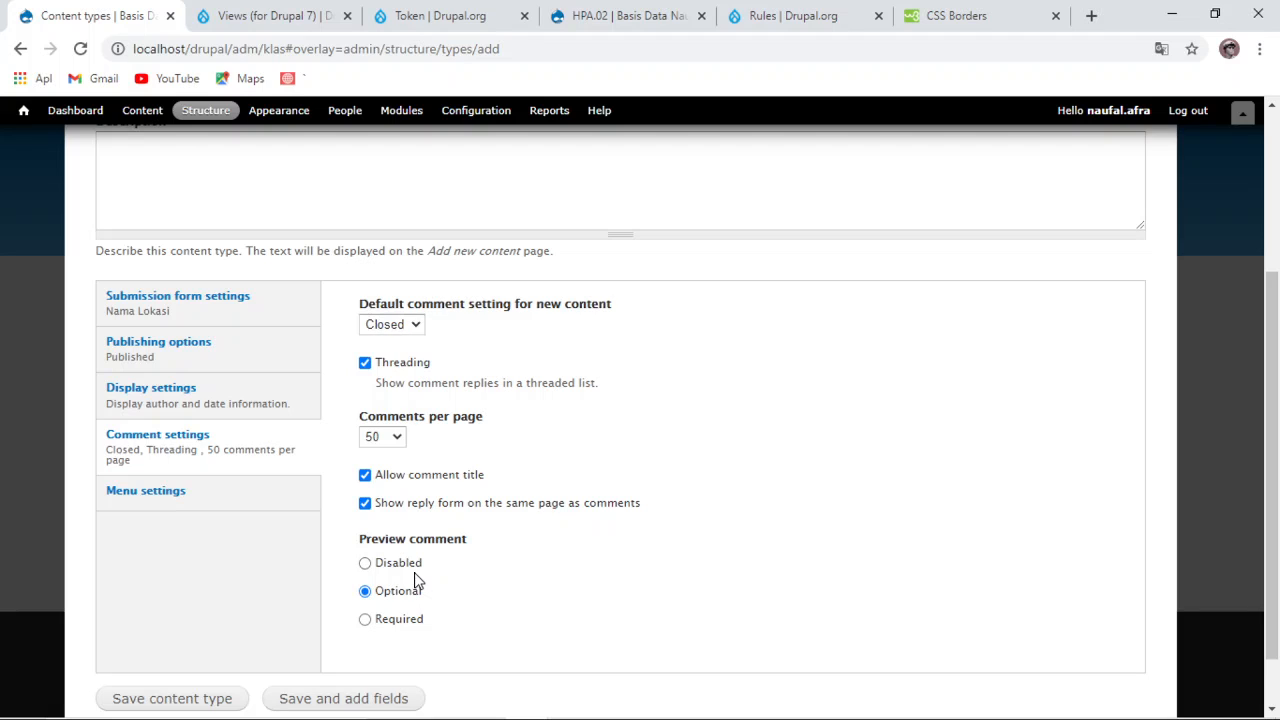
click(378, 563)
scroll(422, 580, down, 1)
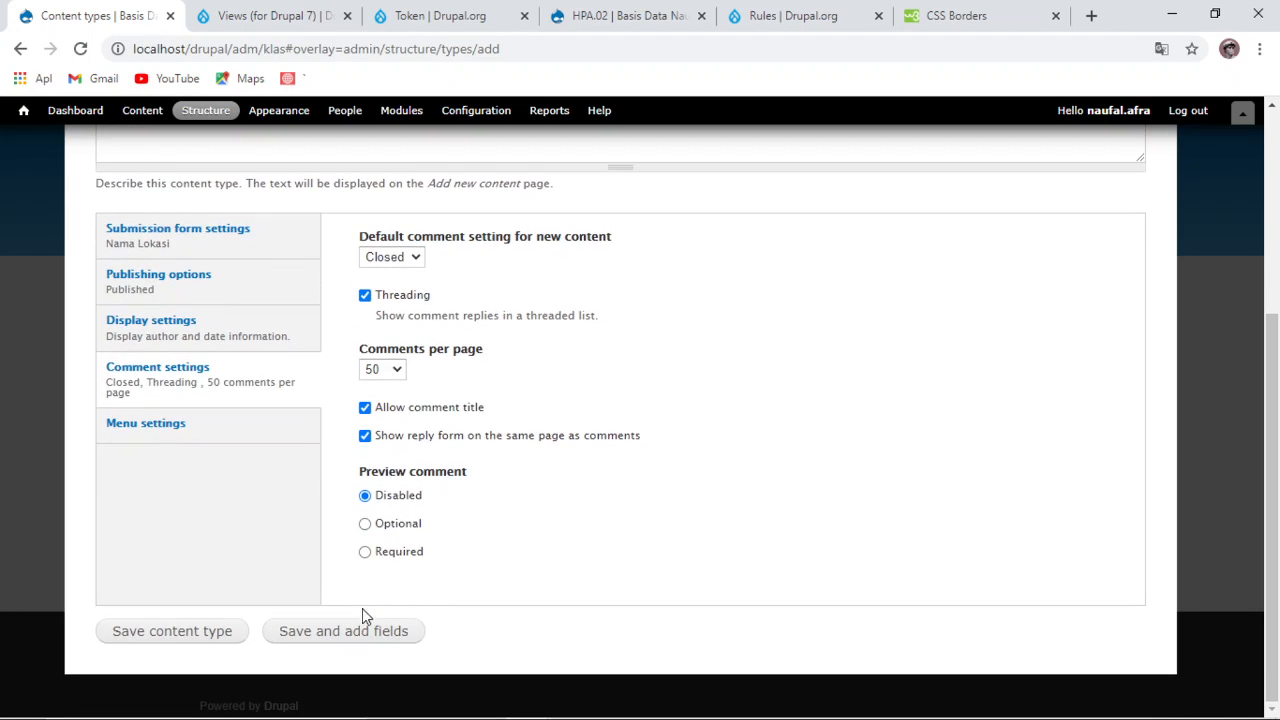
click(349, 638)
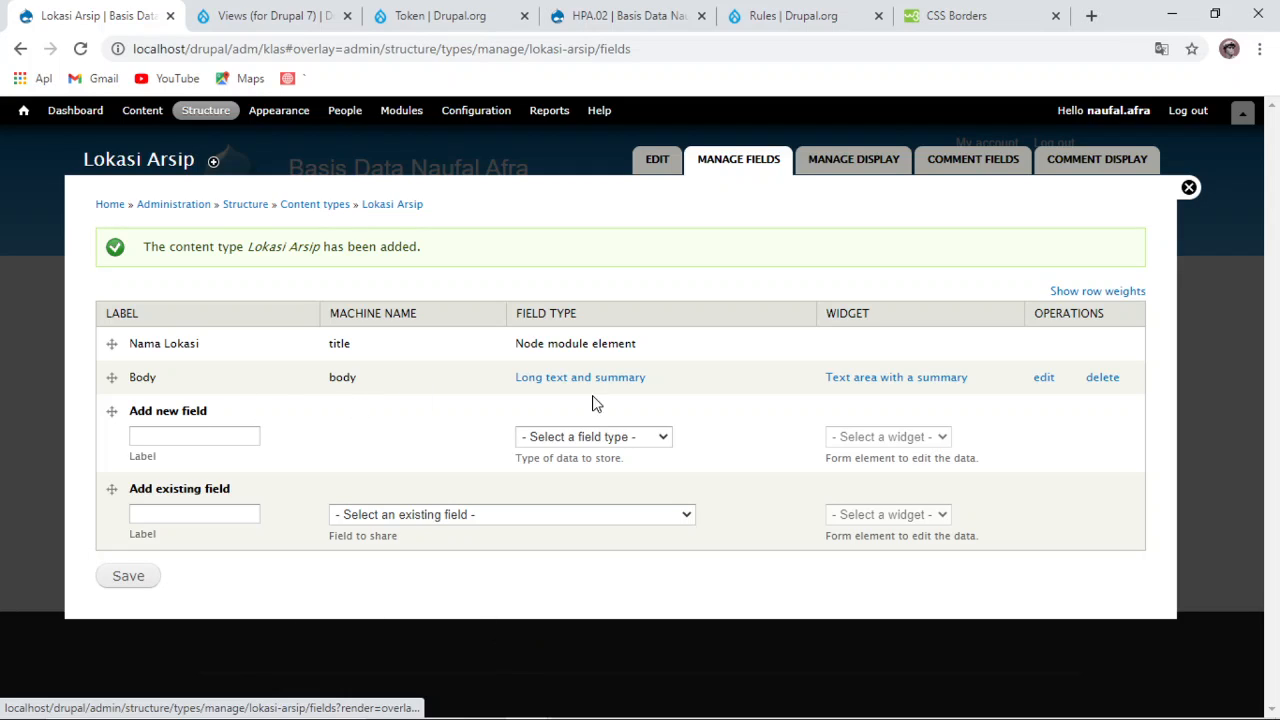
Step: Delete the Body field from the Lokasi Arsip content type, save the field settings and close them
click(1100, 383)
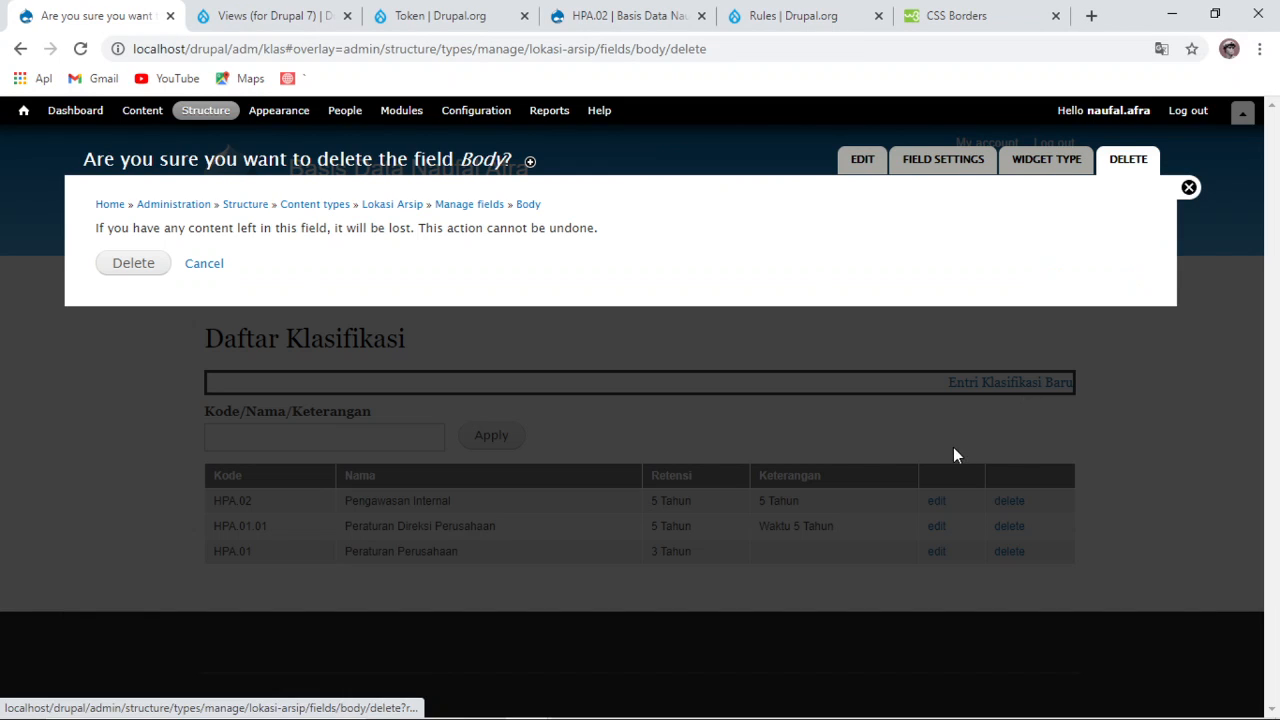
click(139, 266)
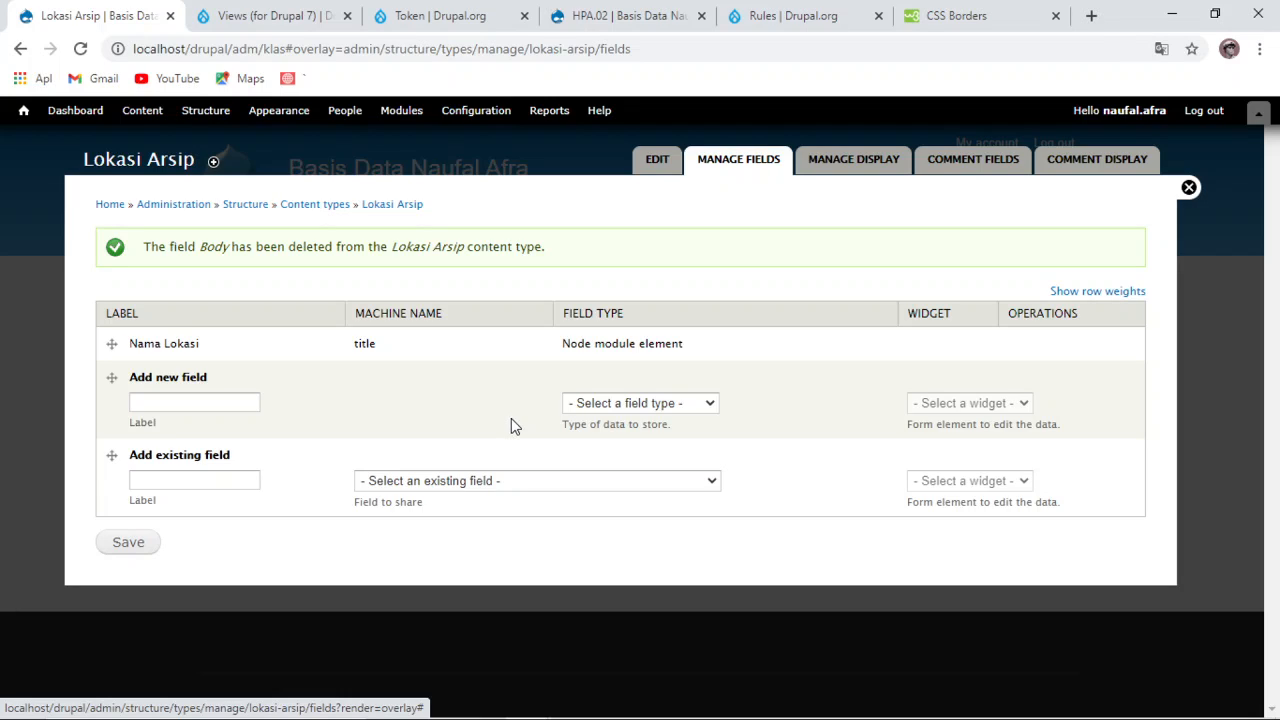
click(130, 542)
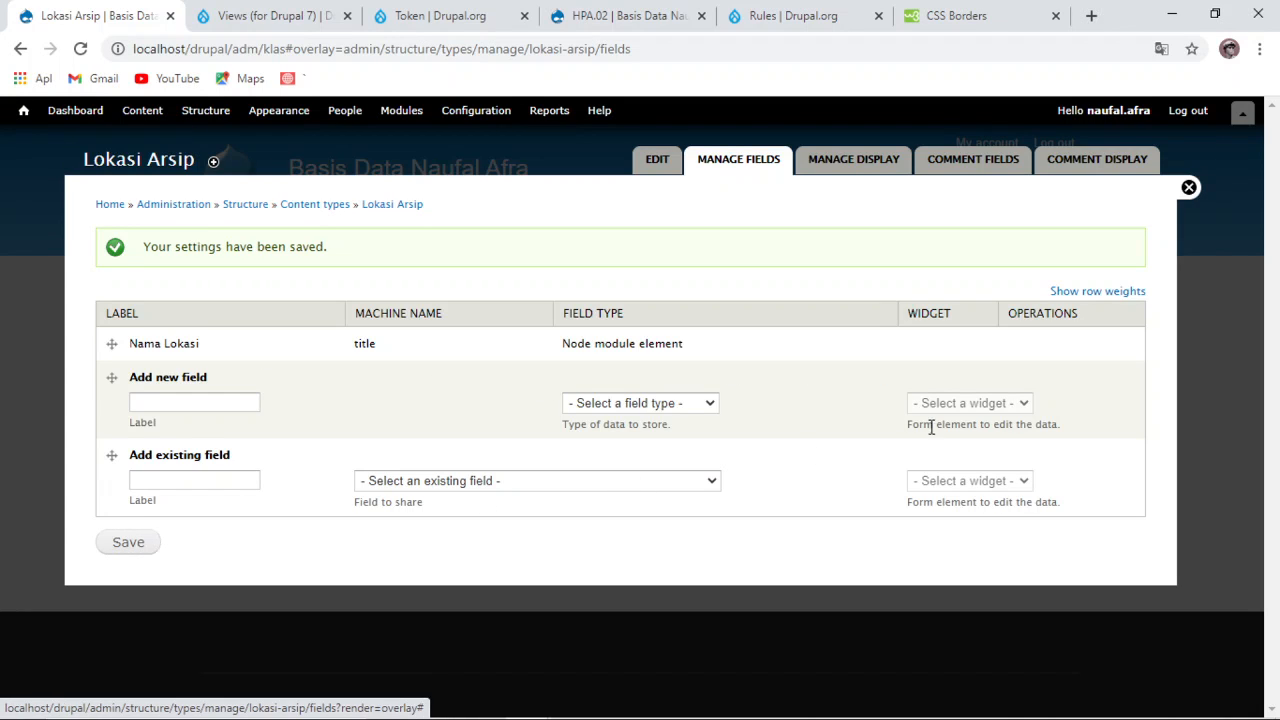
click(1189, 188)
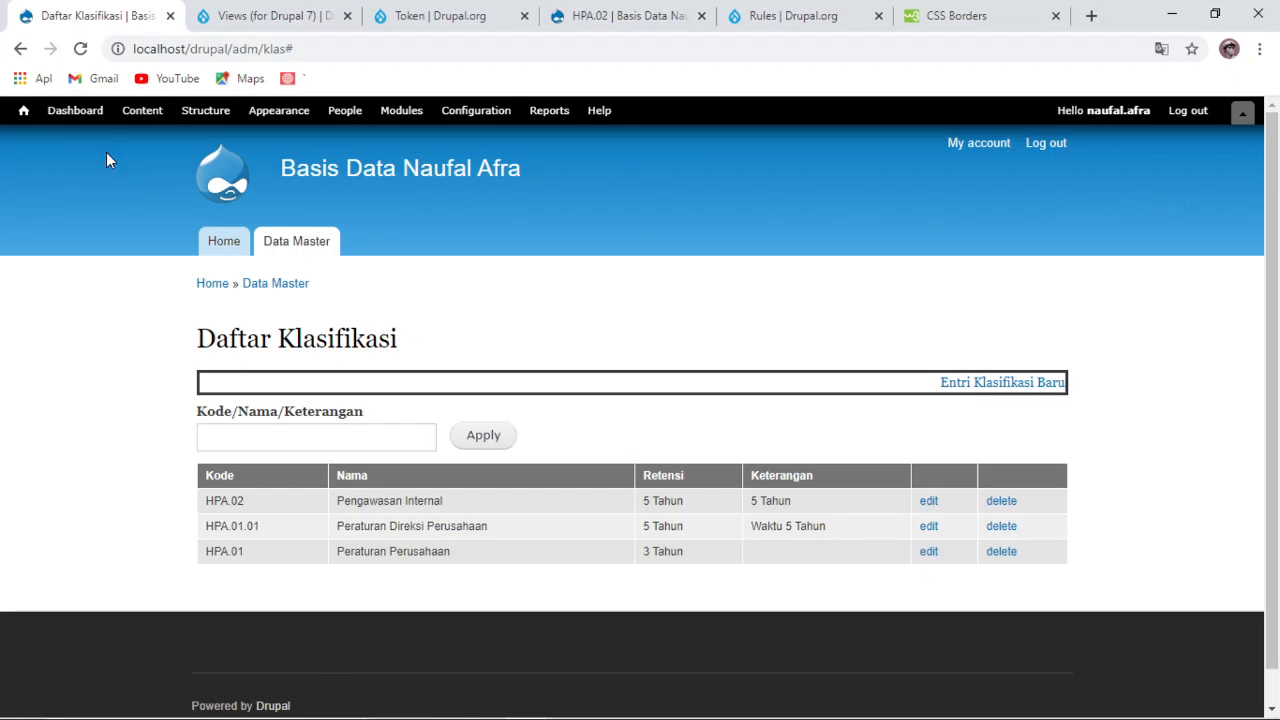
Step: Create and save a Lokasi Arsip content item with the Nama Lokasi Gedung VB
click(158, 118)
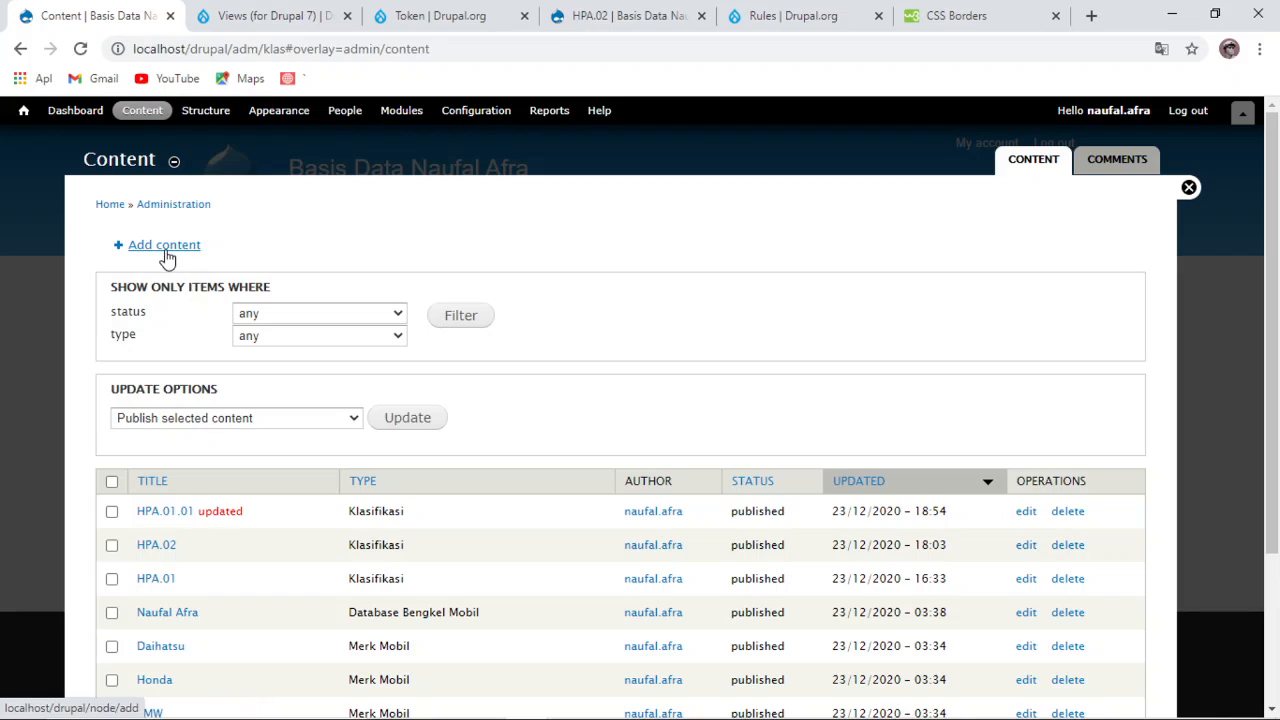
click(165, 246)
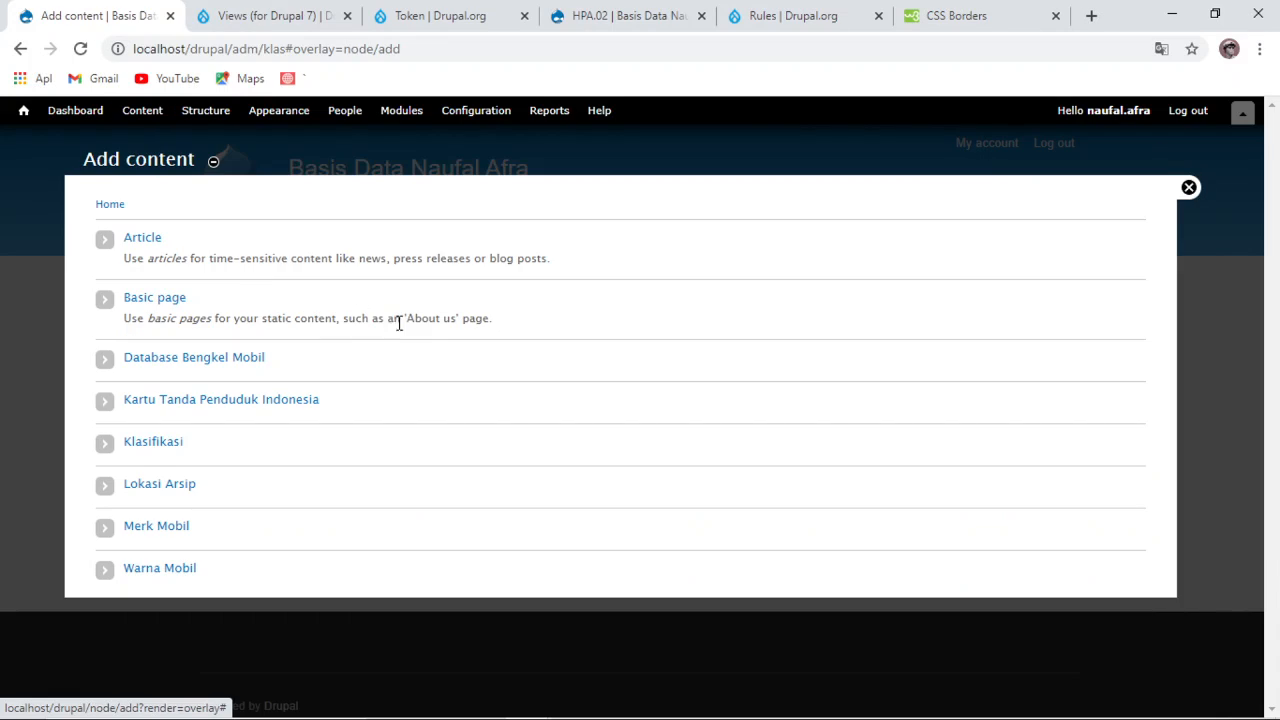
click(168, 487)
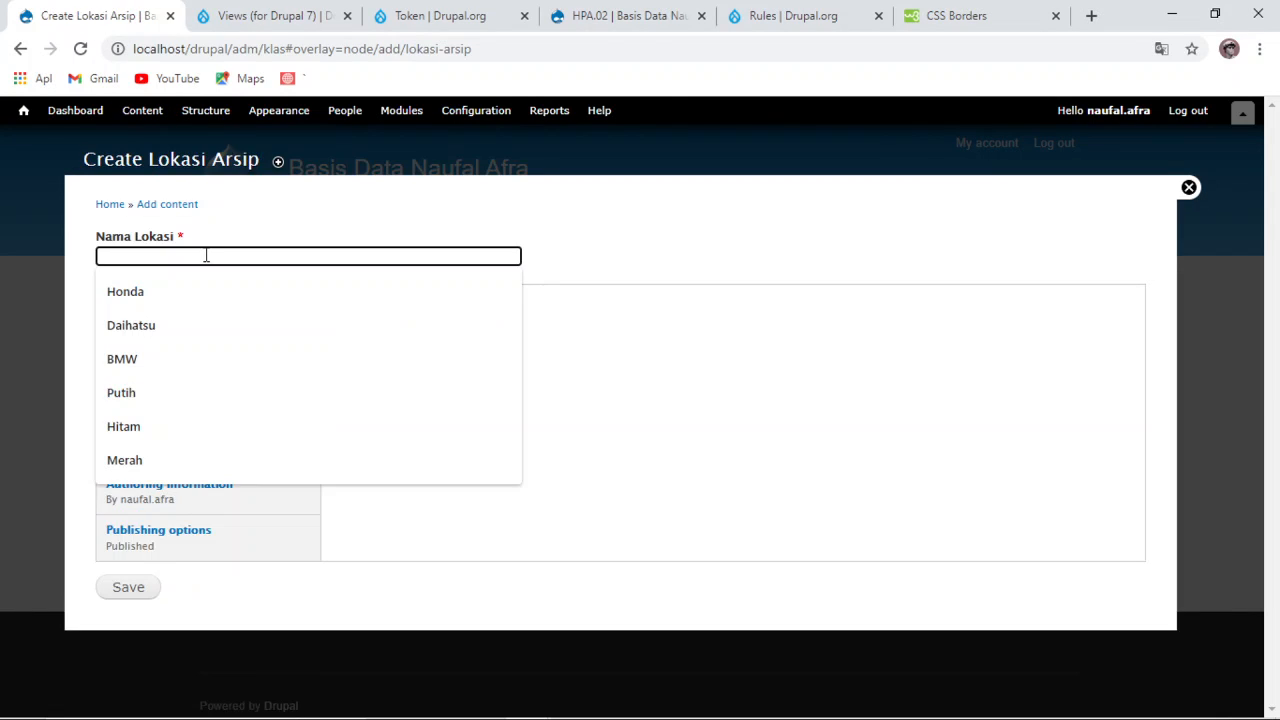
key(Caps_Lock)
text(G)
key(Caps_Lock)
text(edun)
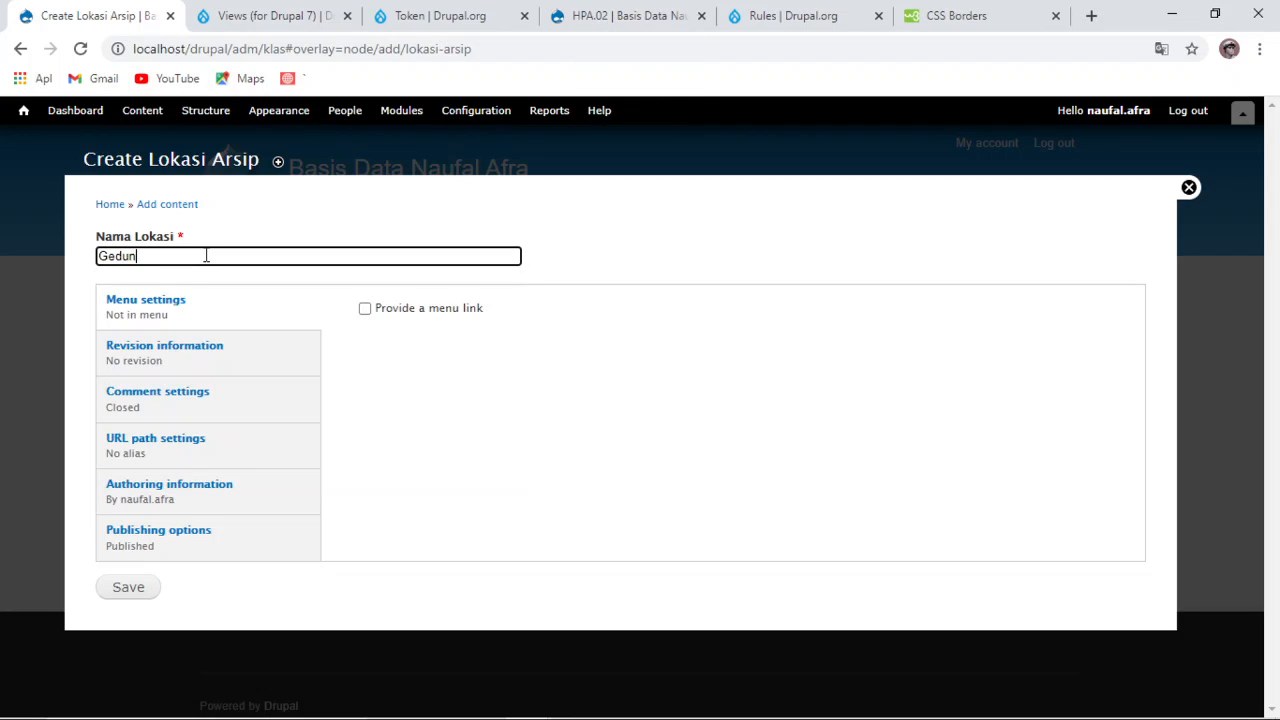
text(g)
key(Caps_Lock)
text(B)
key(Caps_Lock)
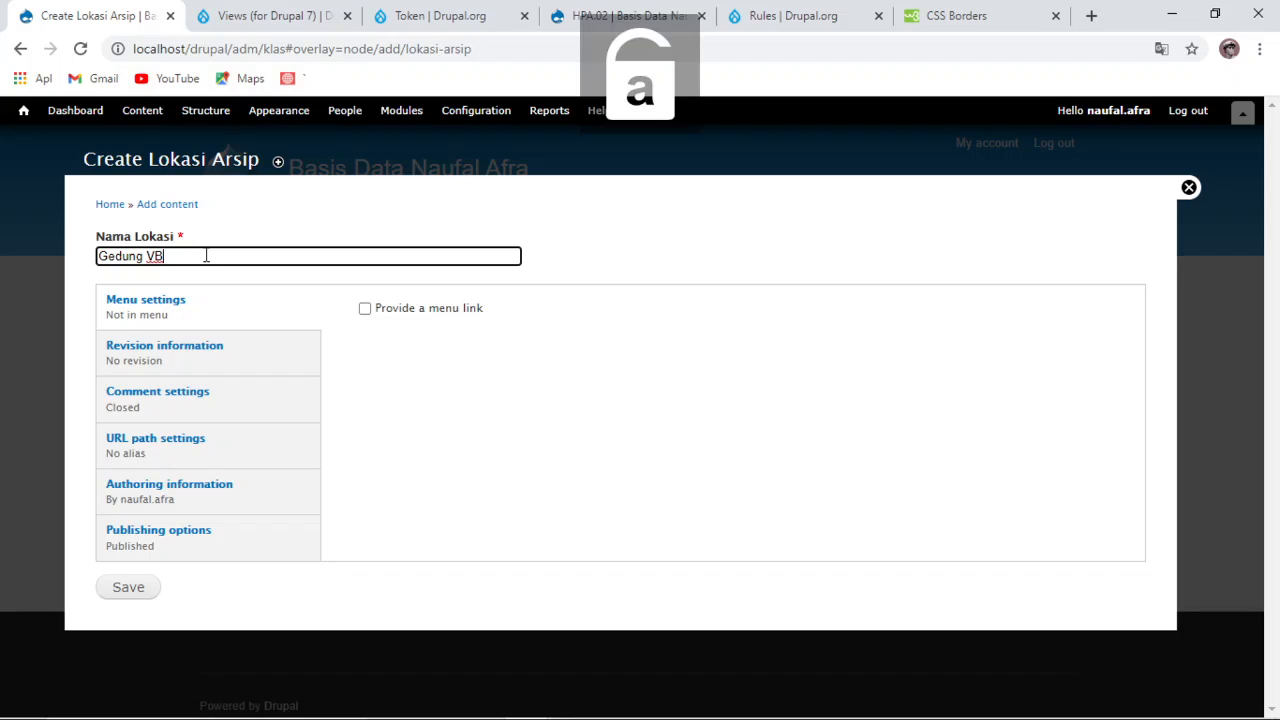
click(128, 587)
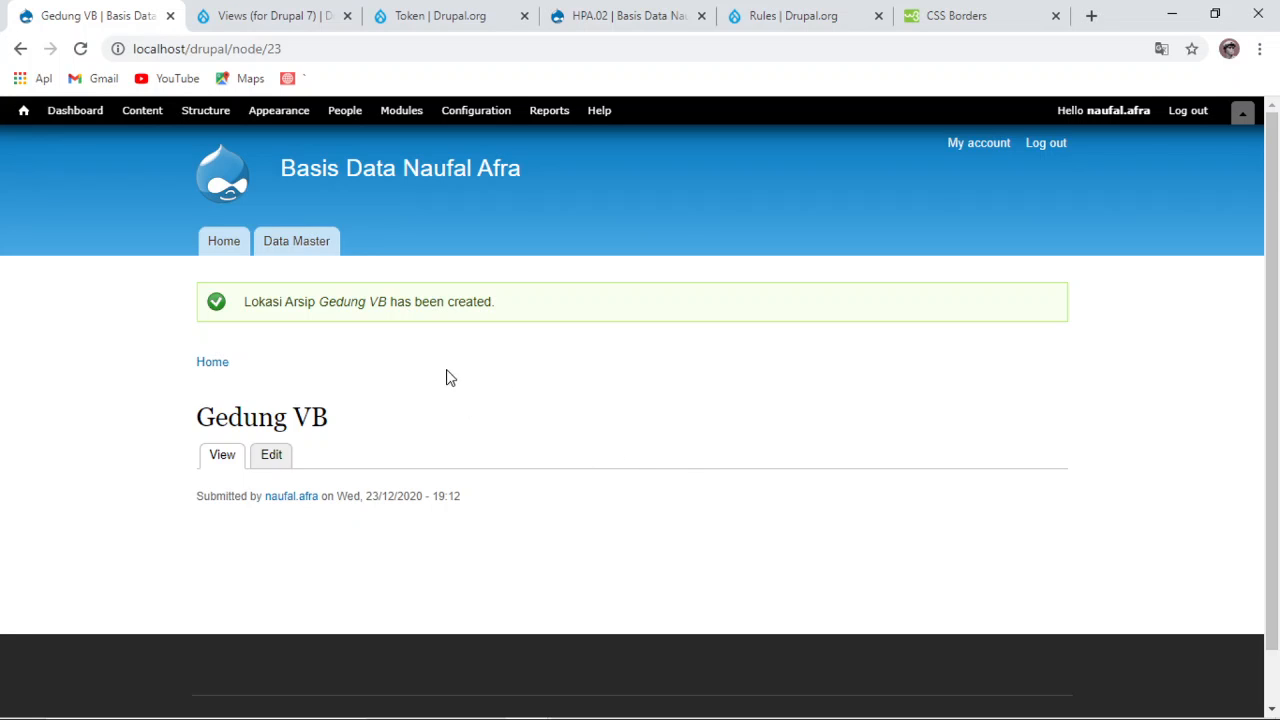
click(75, 110)
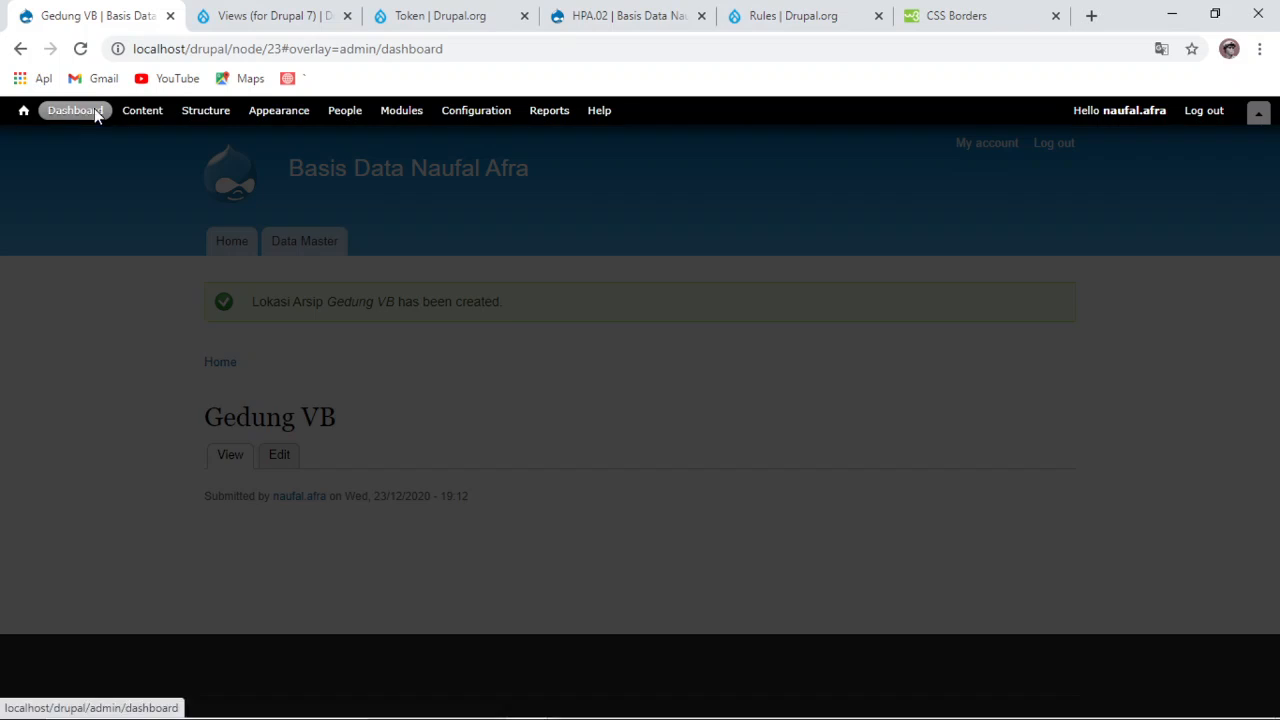
click(142, 110)
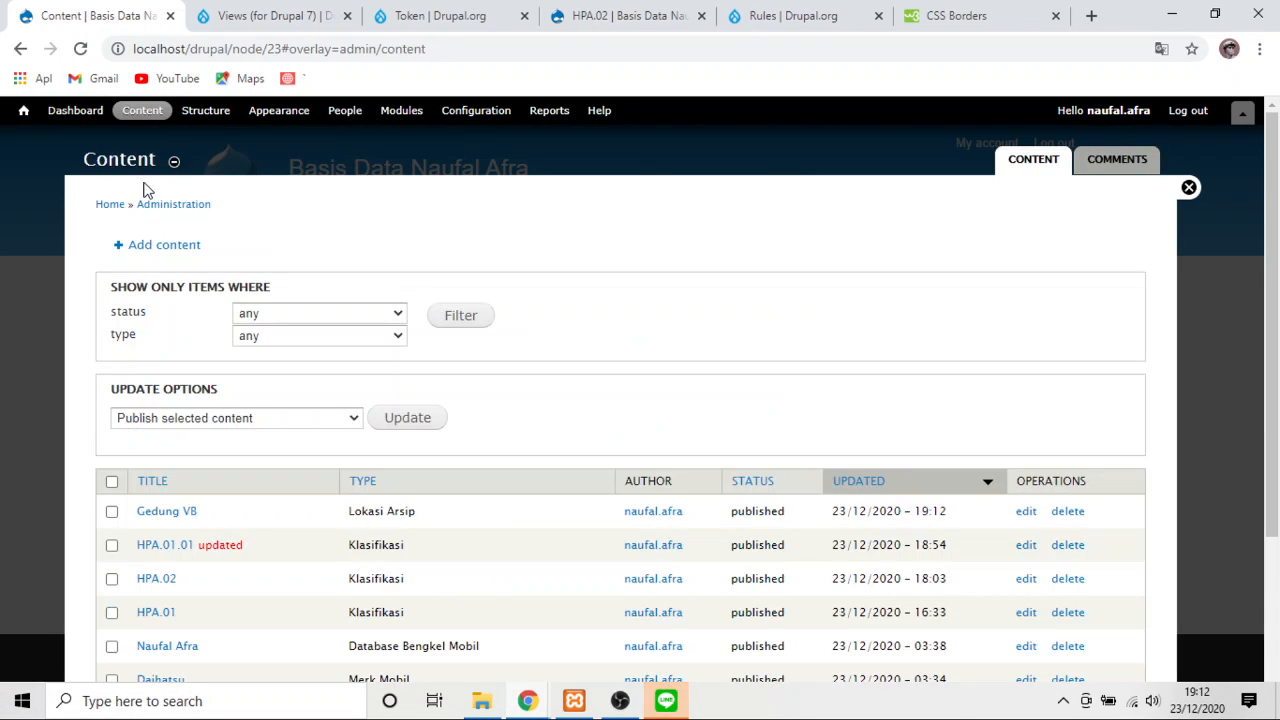
click(140, 246)
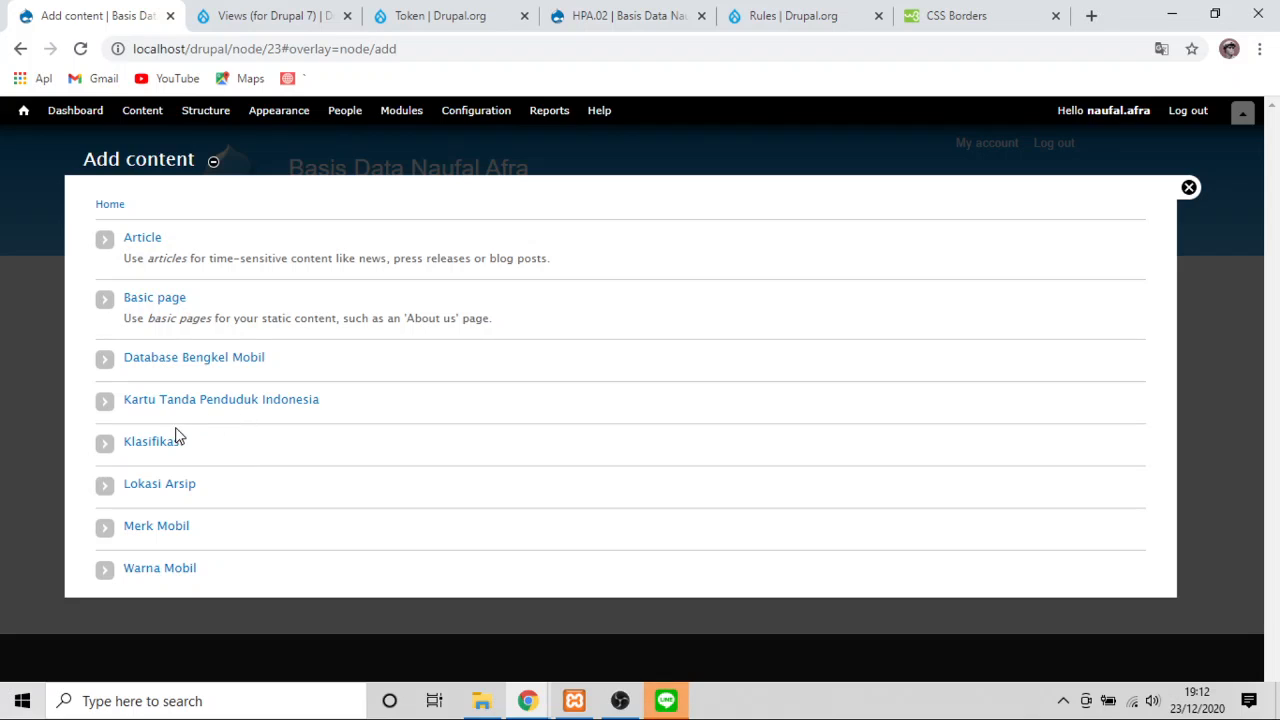
click(170, 486)
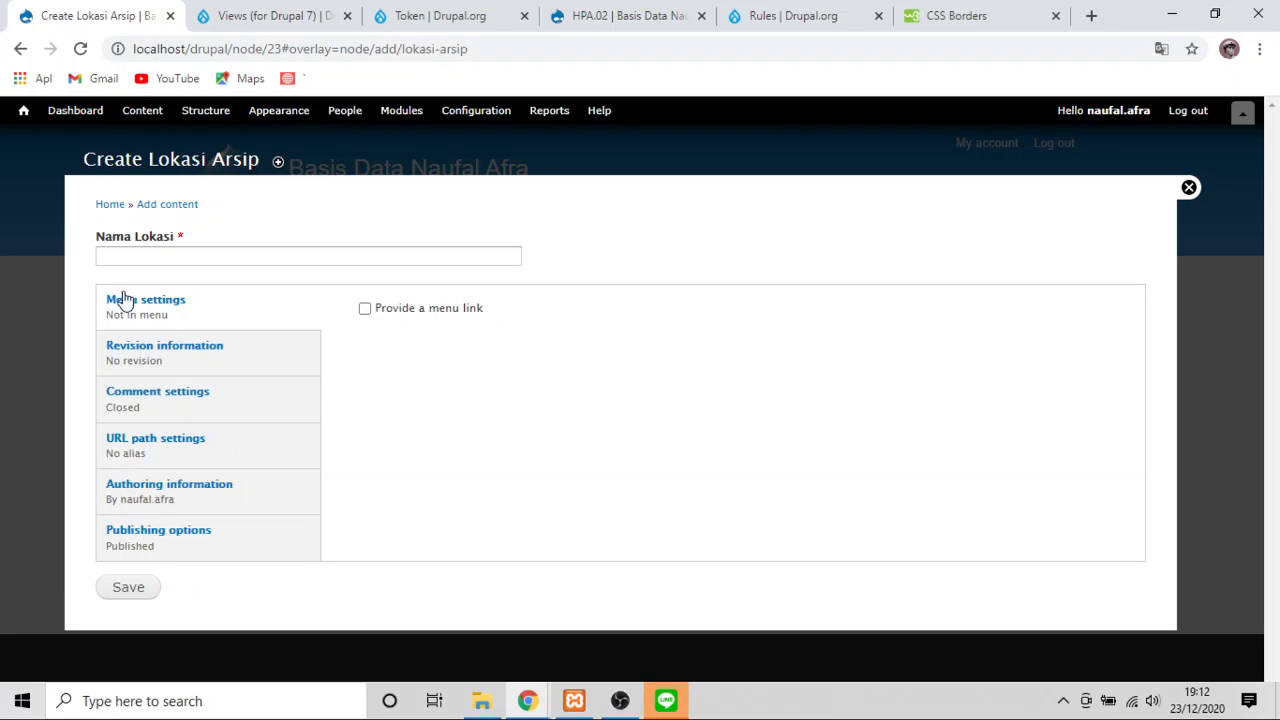
click(20, 48)
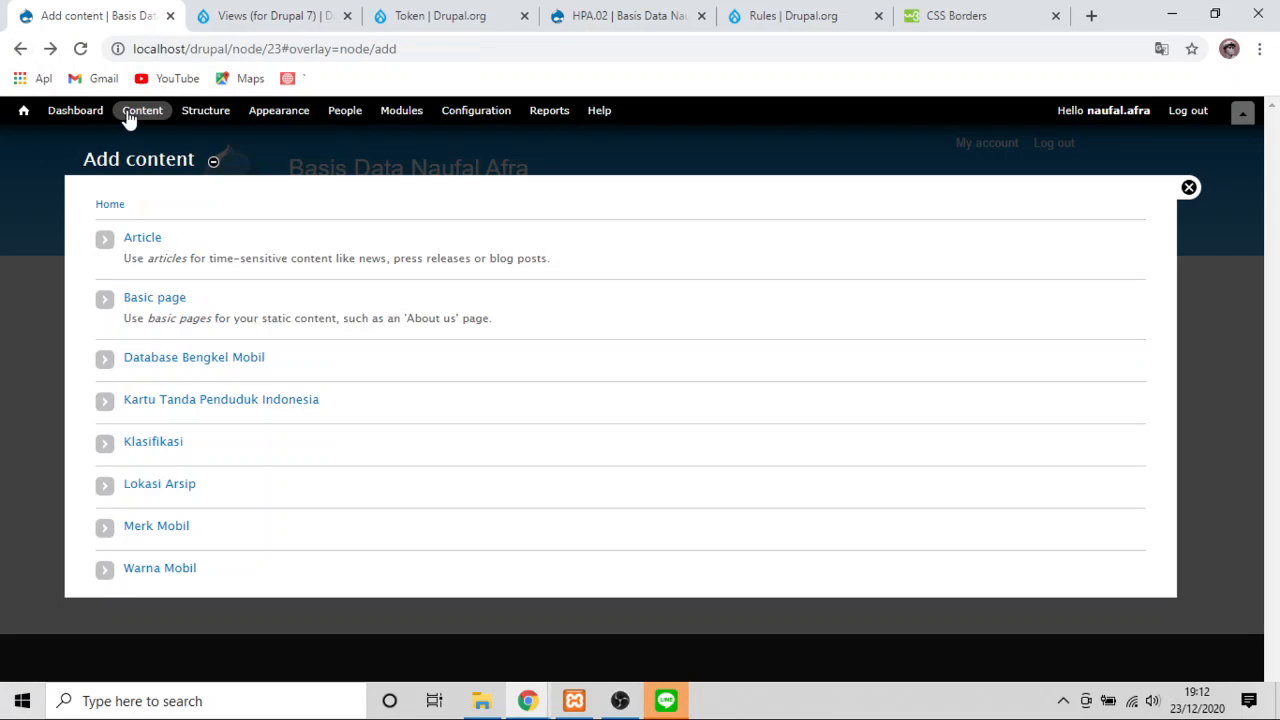
Step: Check the Gedung VB entry through the dashboard's recent content and in the site's content list
click(104, 116)
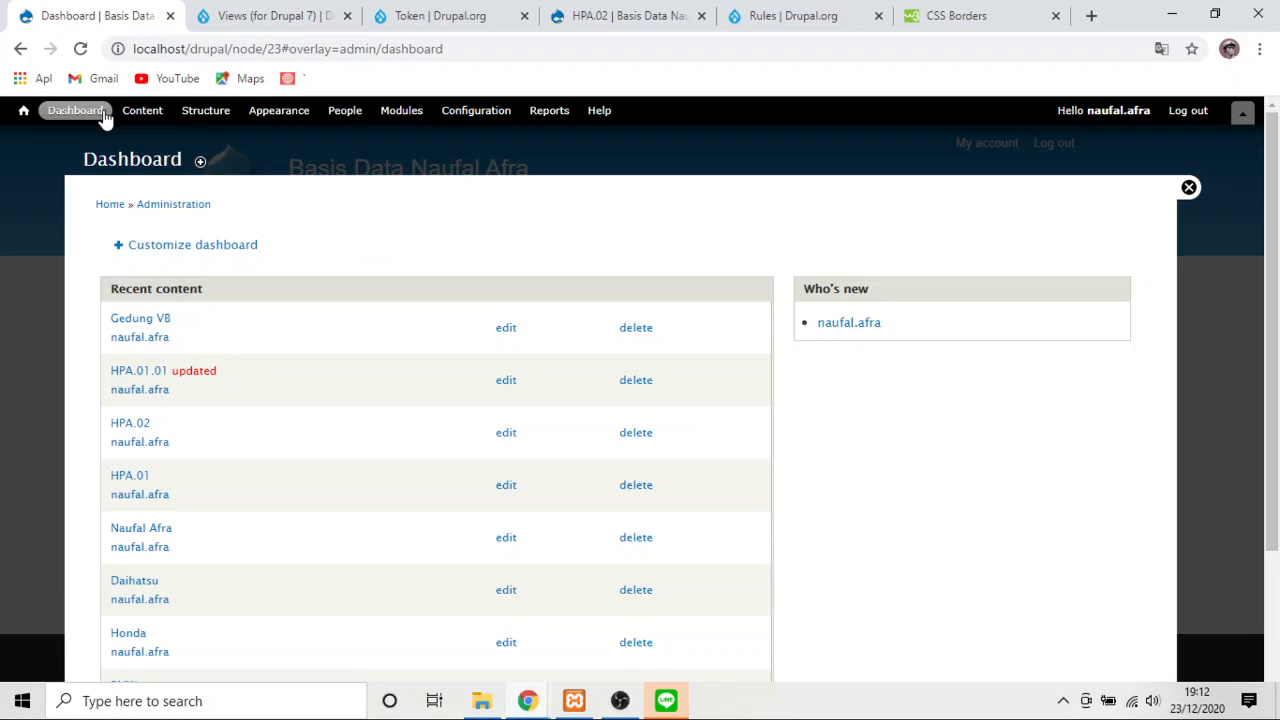
click(140, 318)
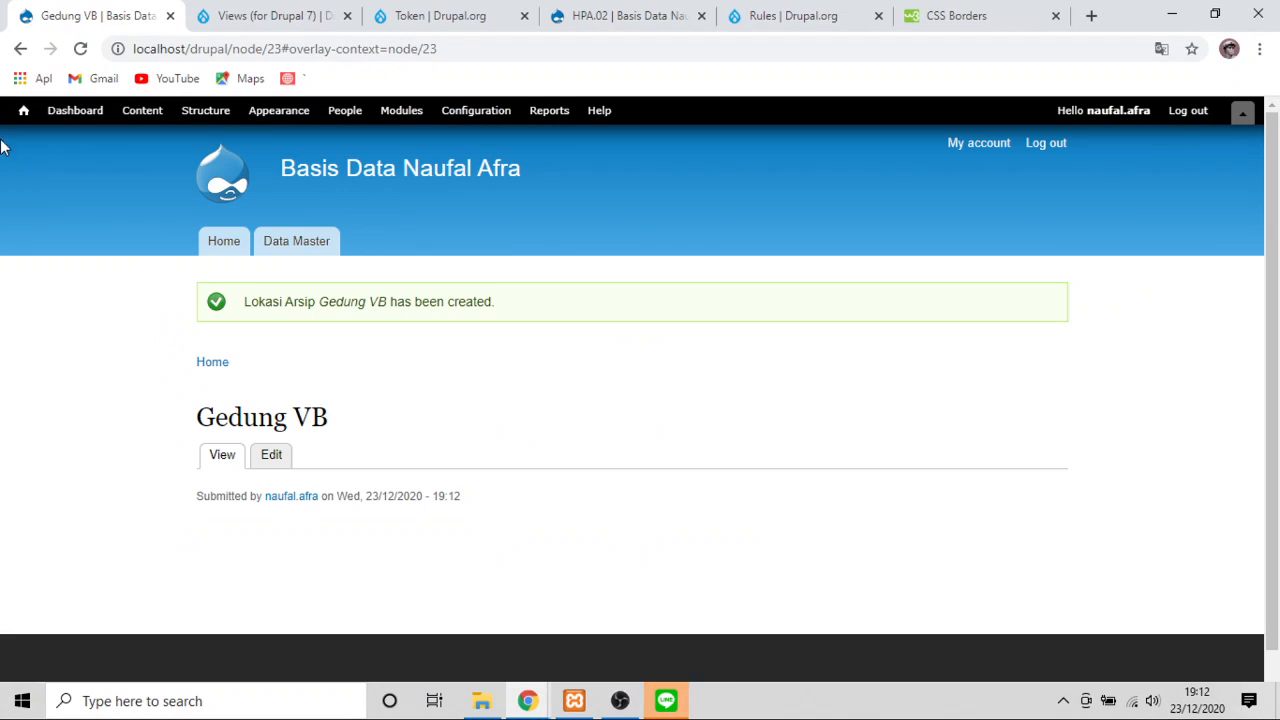
click(18, 49)
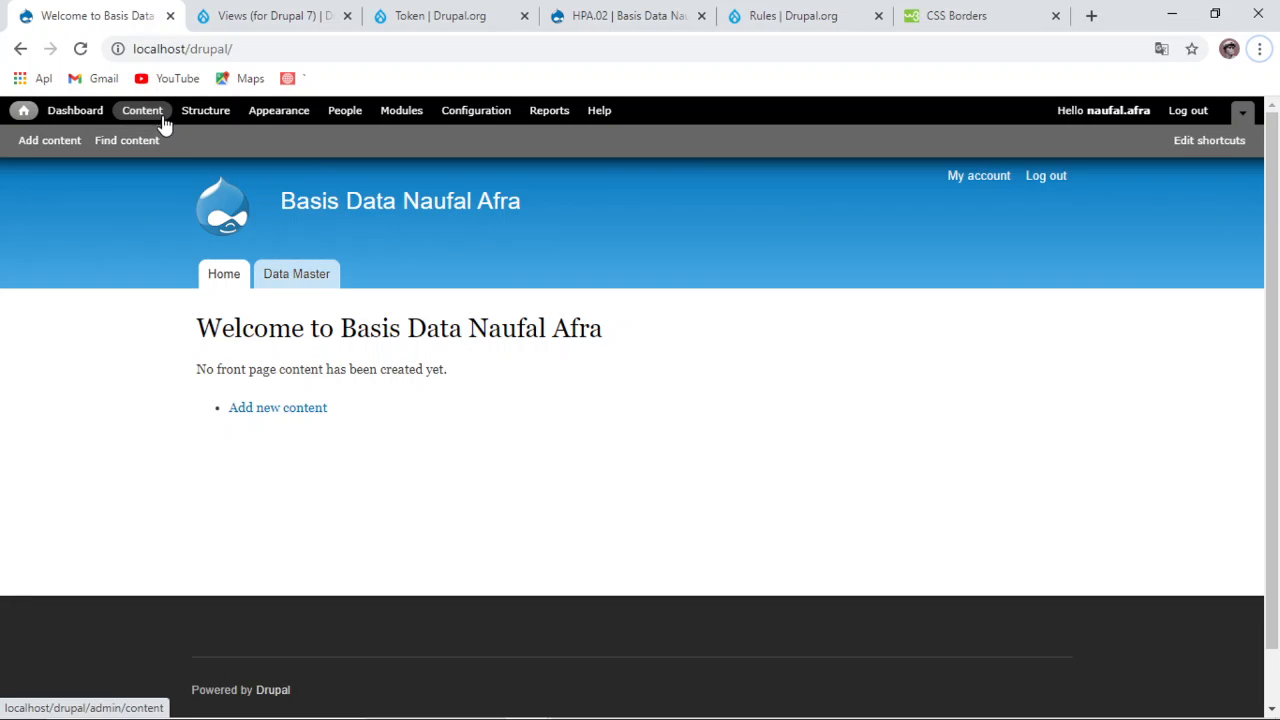
click(210, 112)
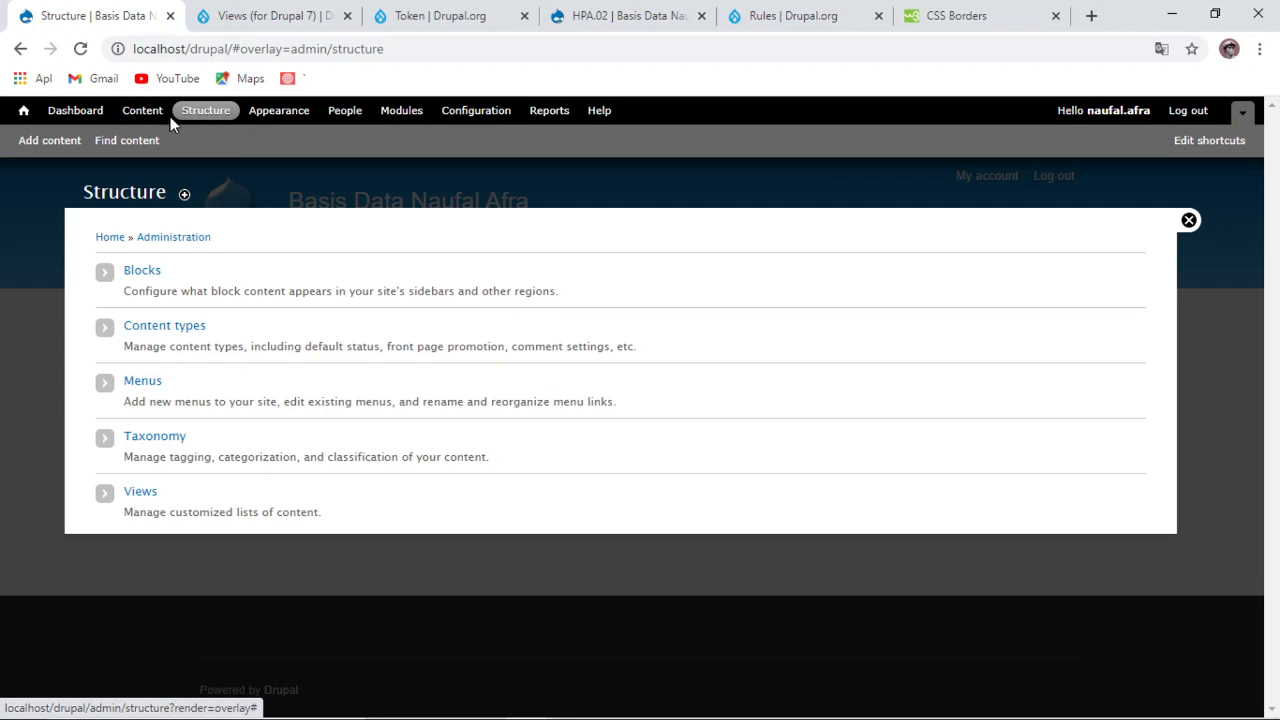
click(142, 110)
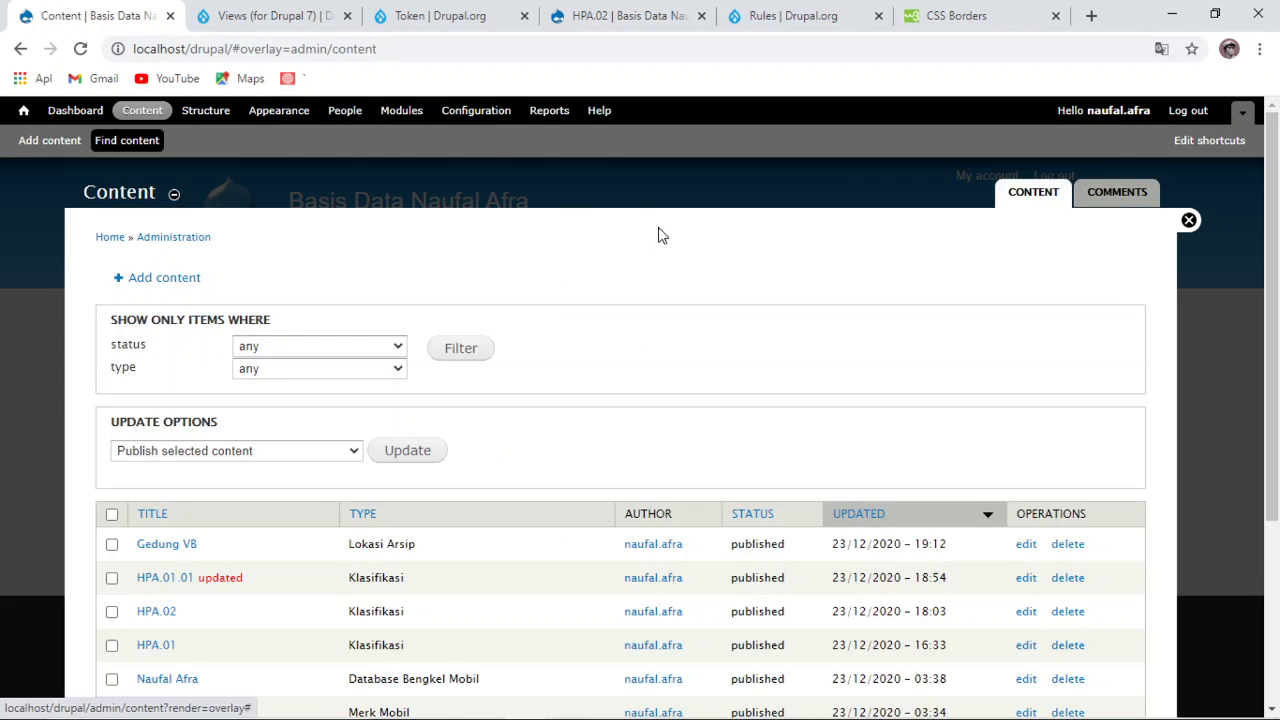
click(1189, 220)
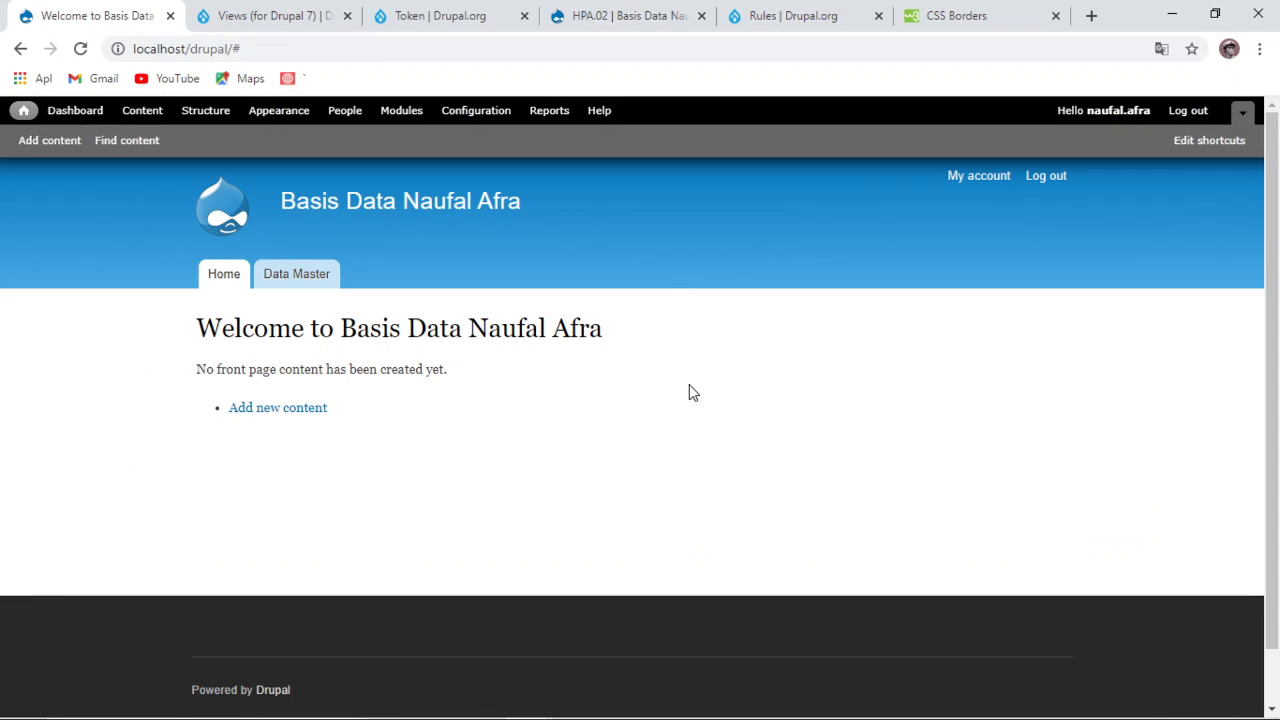
Step: Clone the Daftar Klasifikasi view under the name Daftar Lokasi Arsip and continue to its settings
click(212, 114)
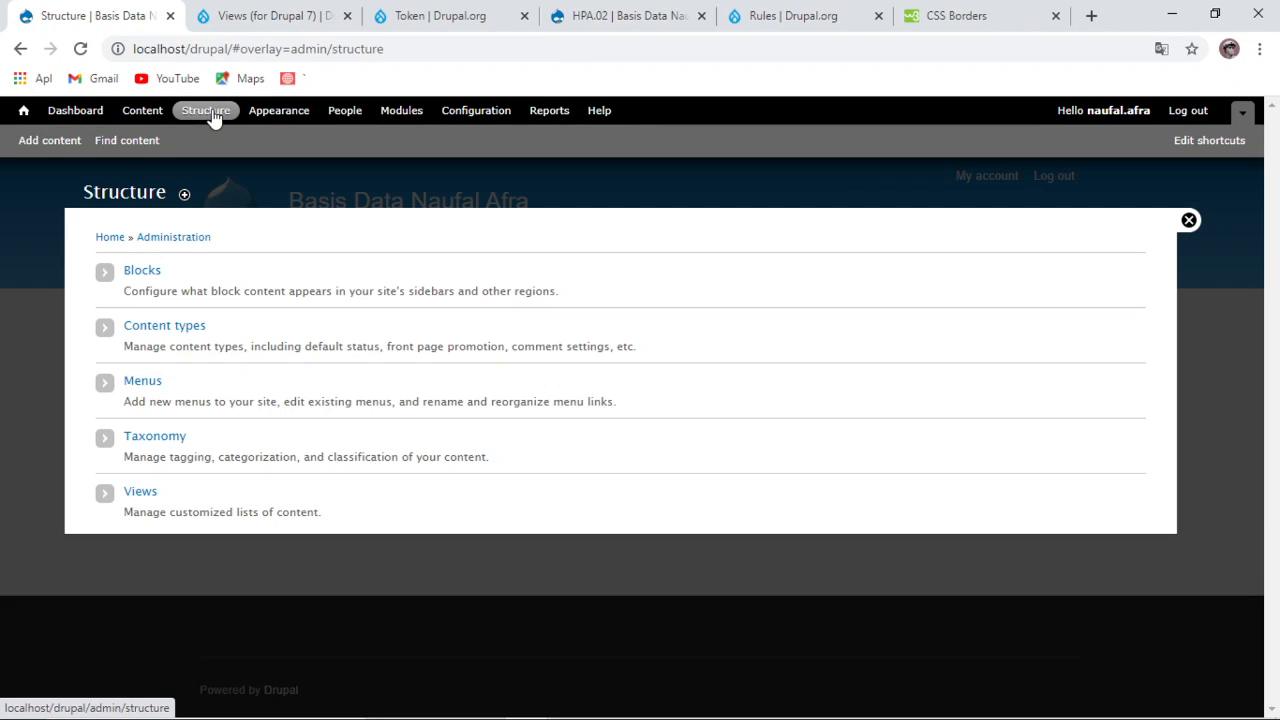
click(156, 494)
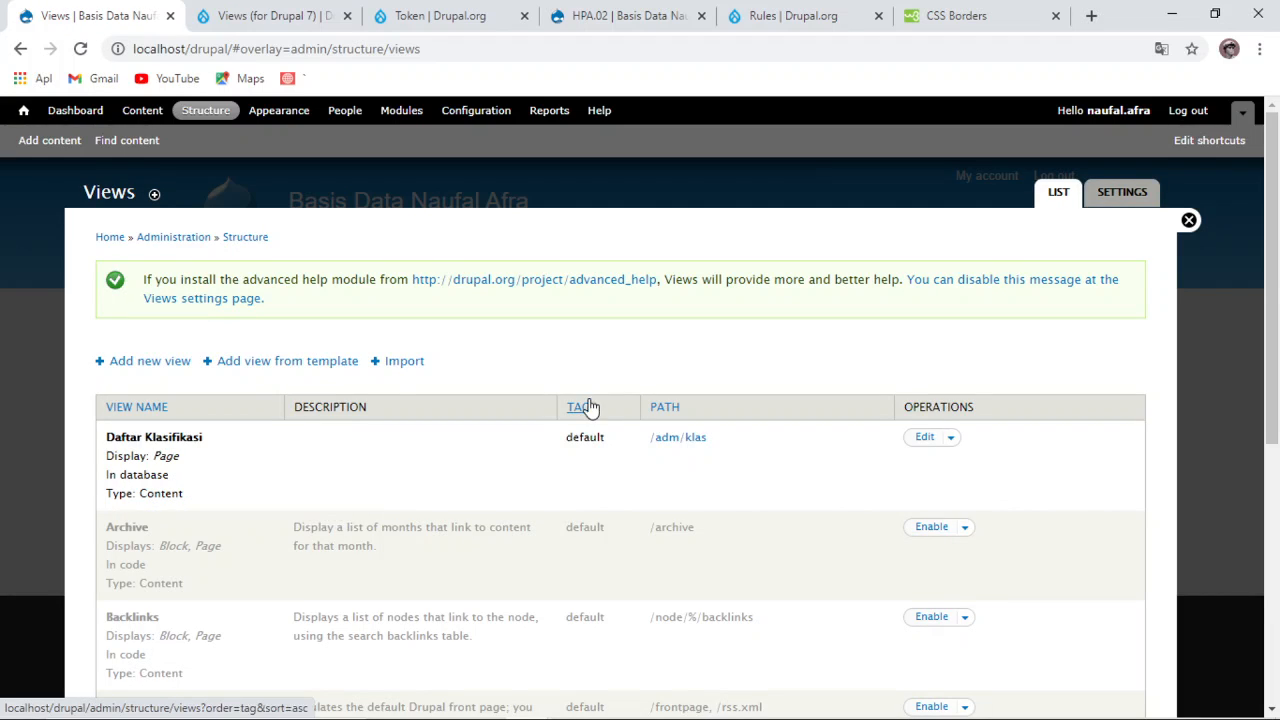
click(950, 437)
click(930, 502)
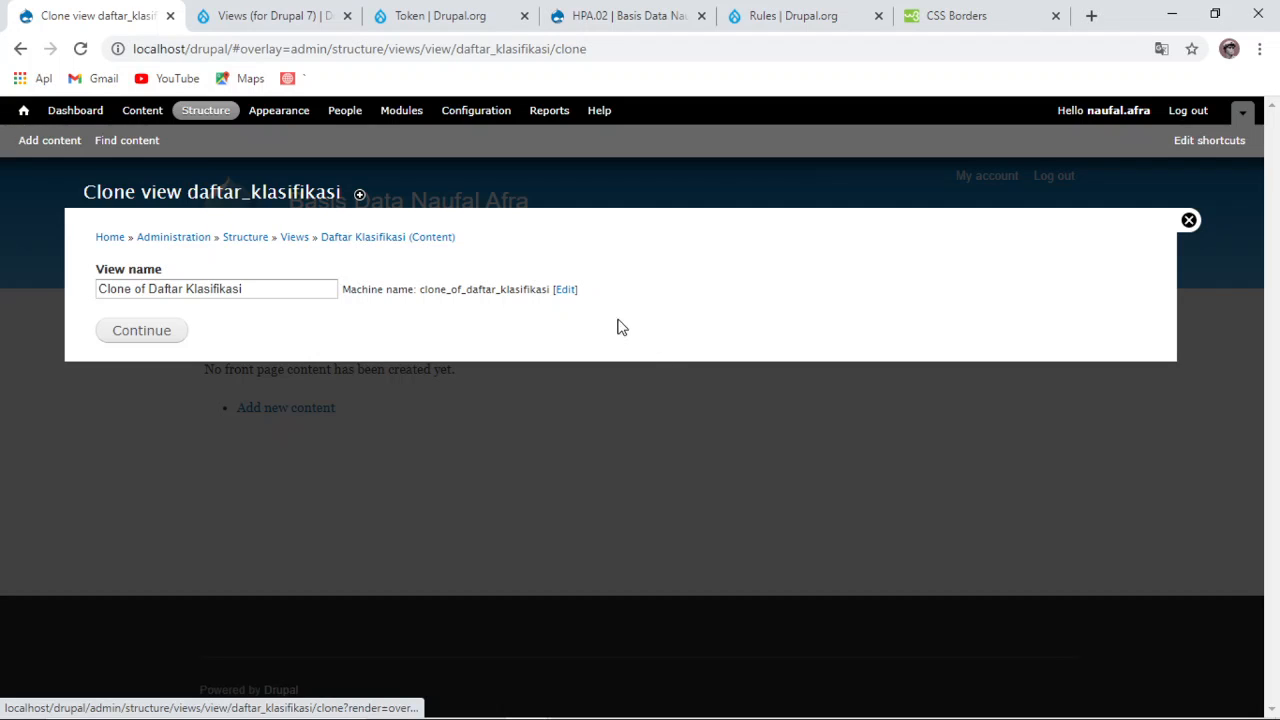
drag(271, 289, 3, 306)
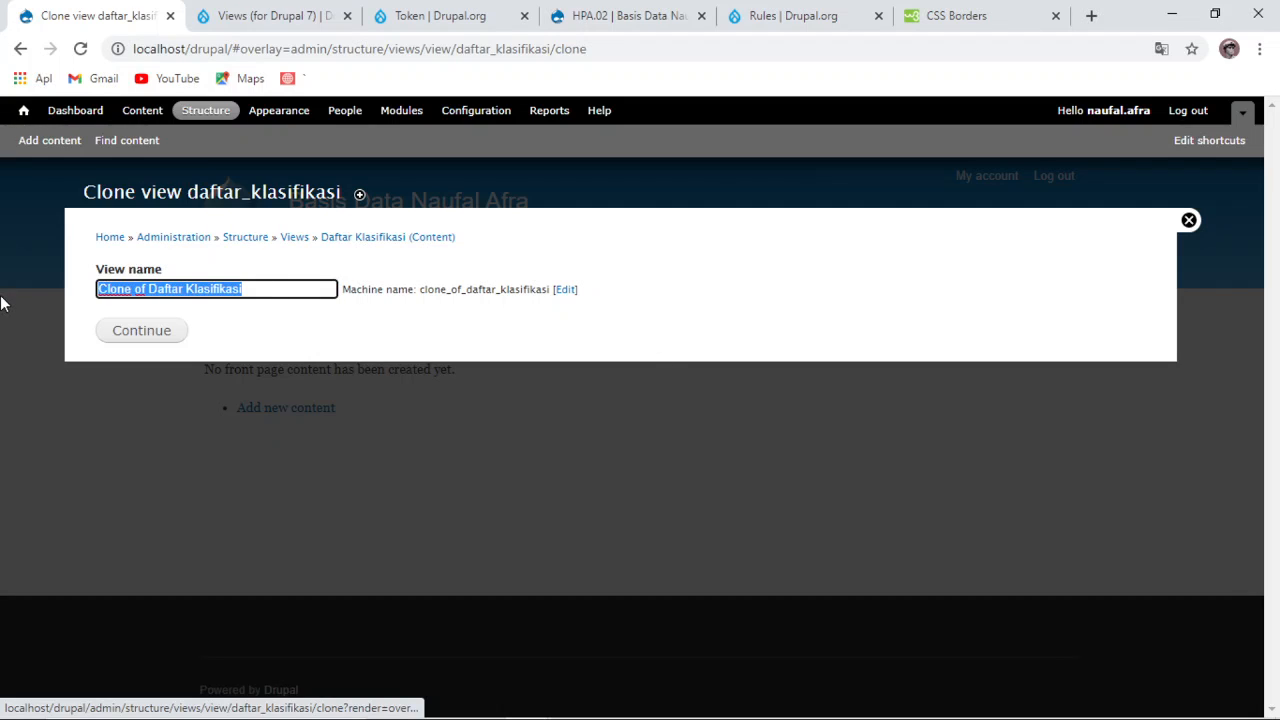
text(Daft)
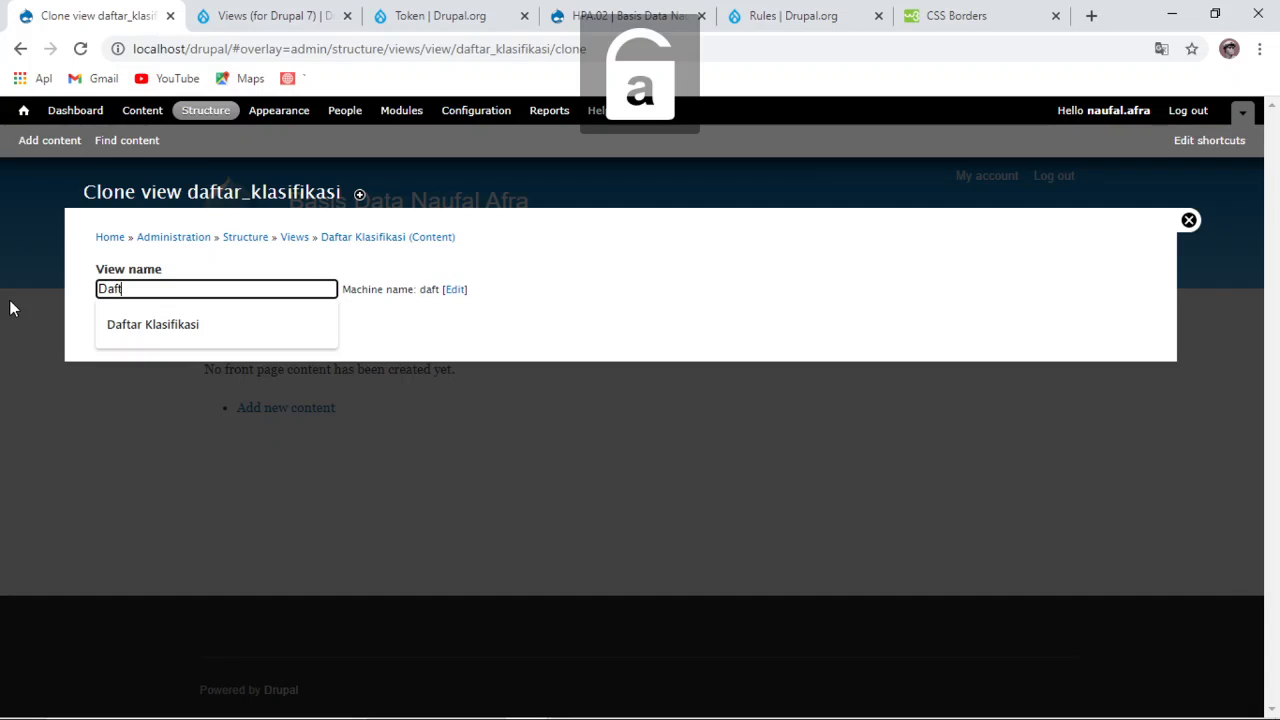
text(ar Lio)
key(BackSpace)
key(BackSpace)
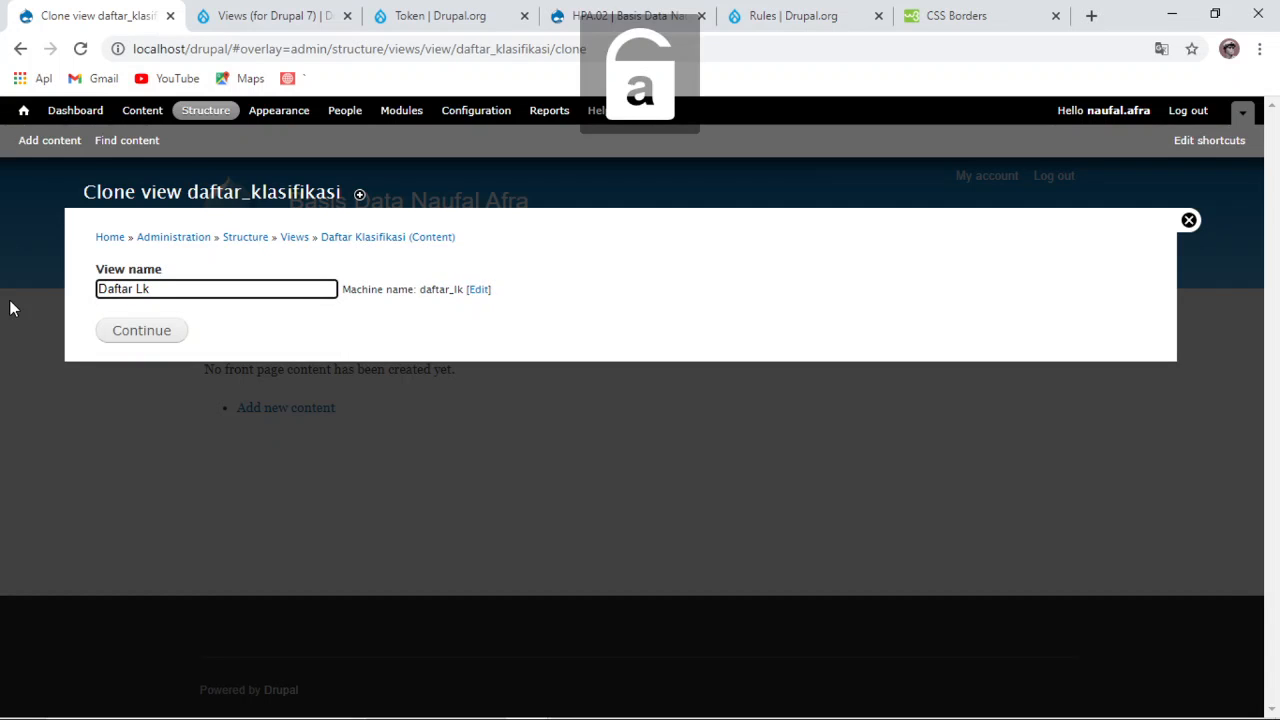
text(okasi A)
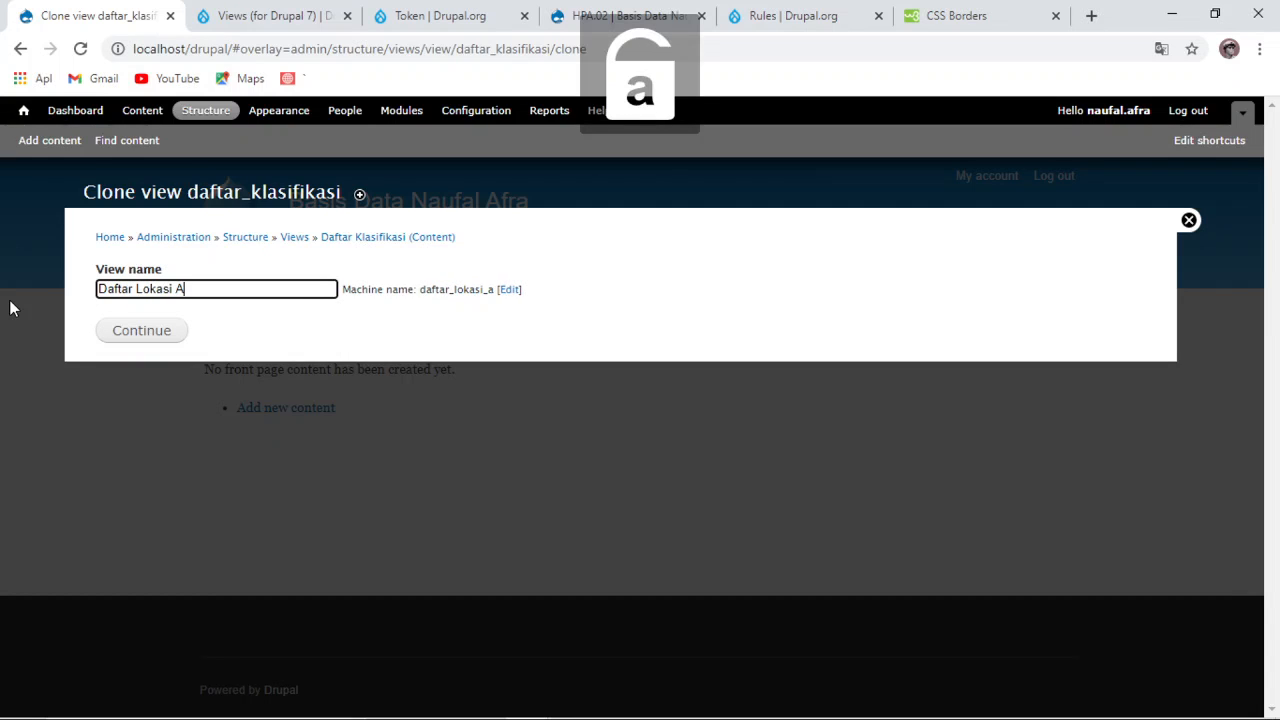
text(rsip)
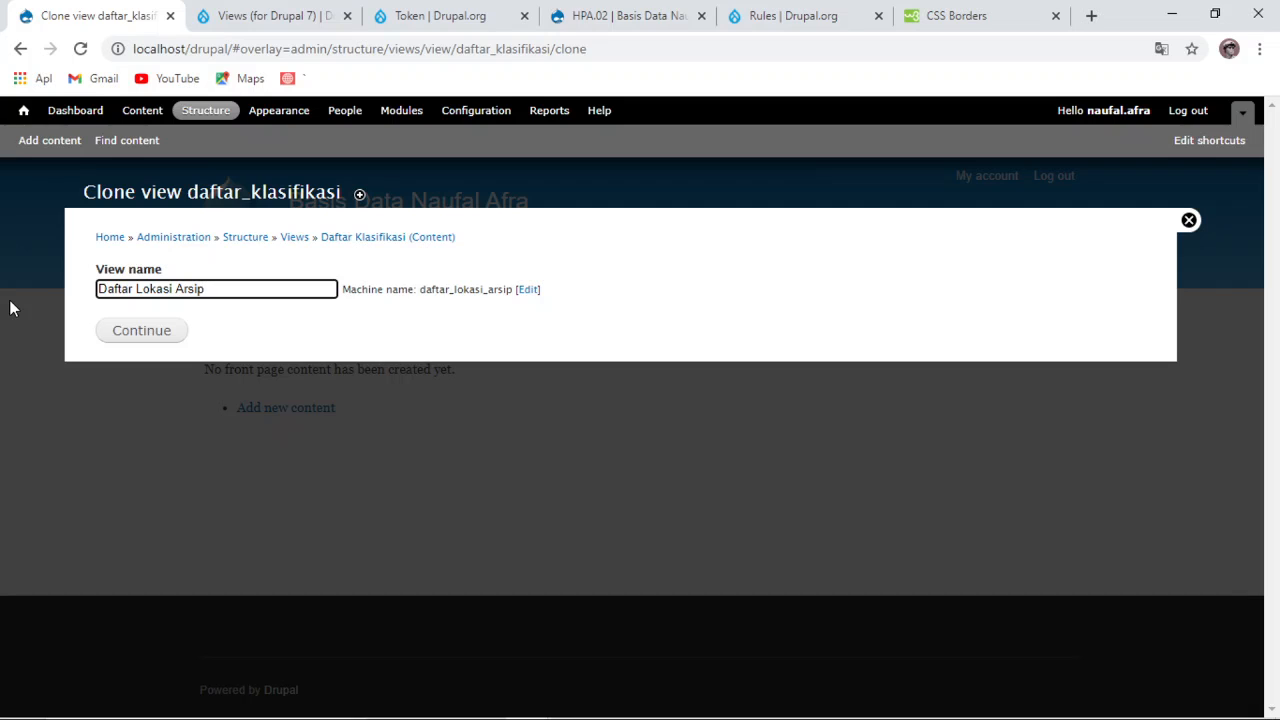
click(157, 330)
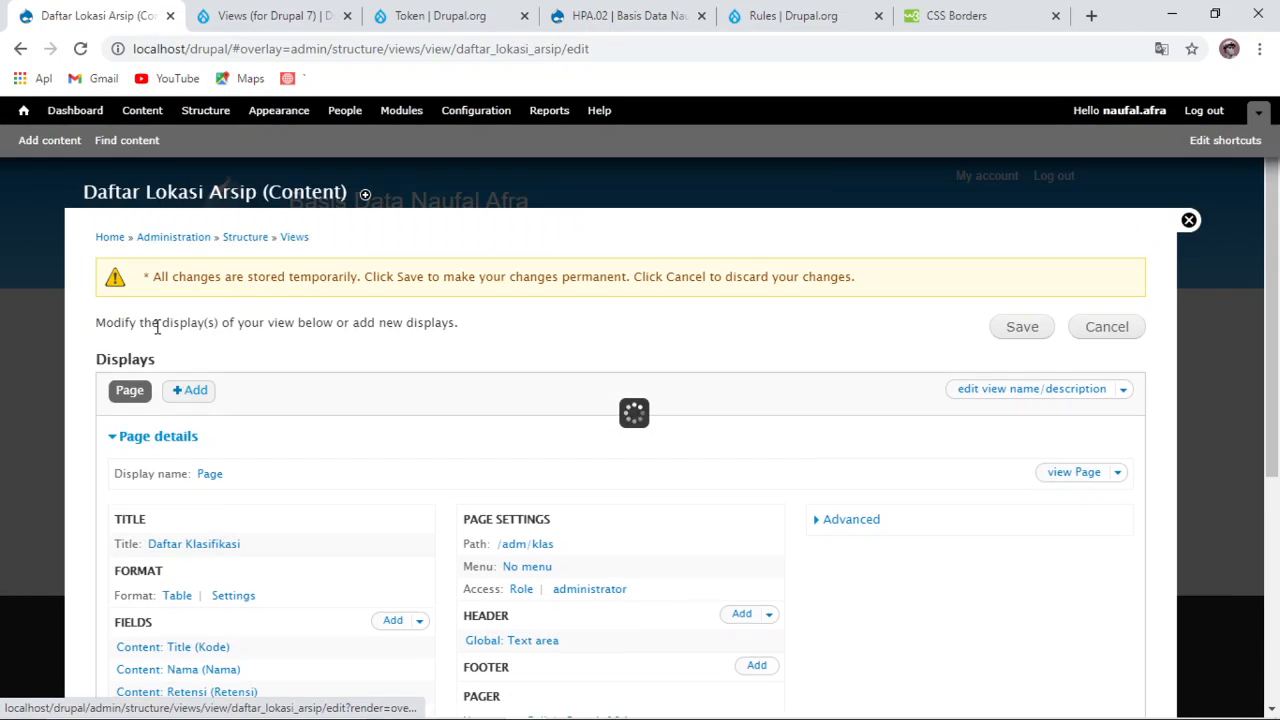
Step: Review the Daftar Lokasi Arsip view's page settings, fields, filter and sort criteria, and its content preview
scroll(170, 340, down, 3)
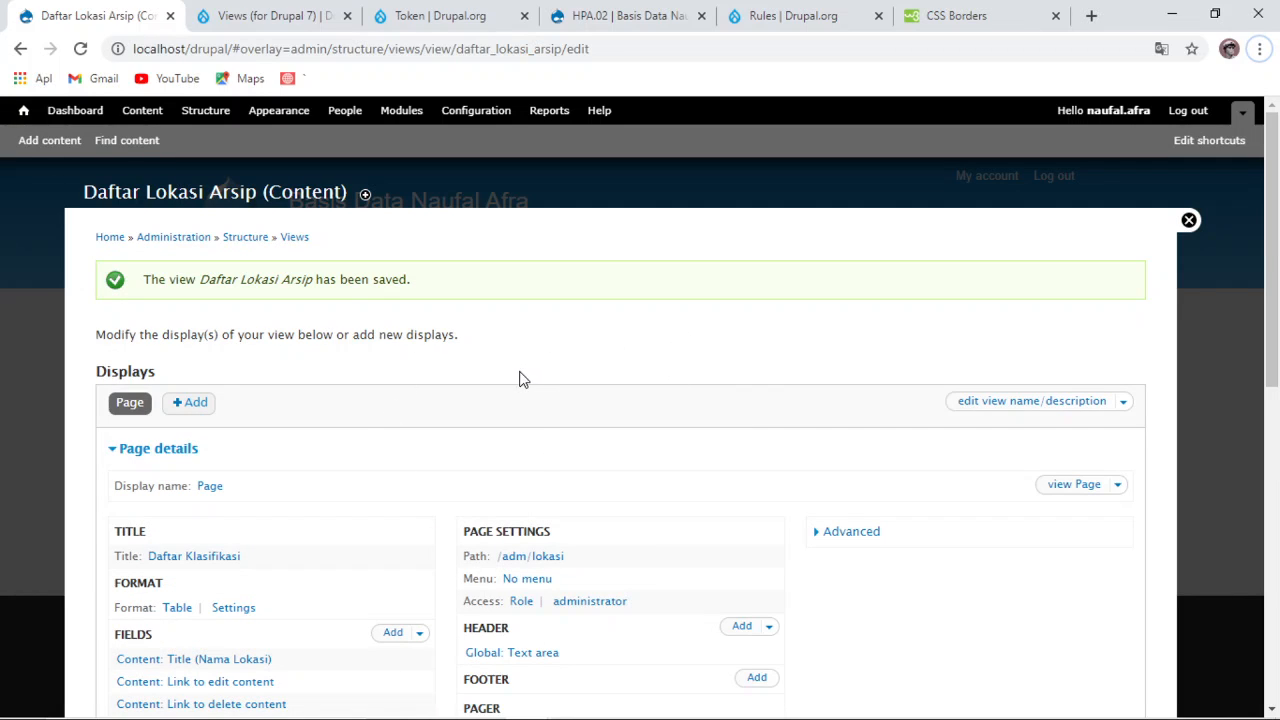
scroll(486, 500, down, 1)
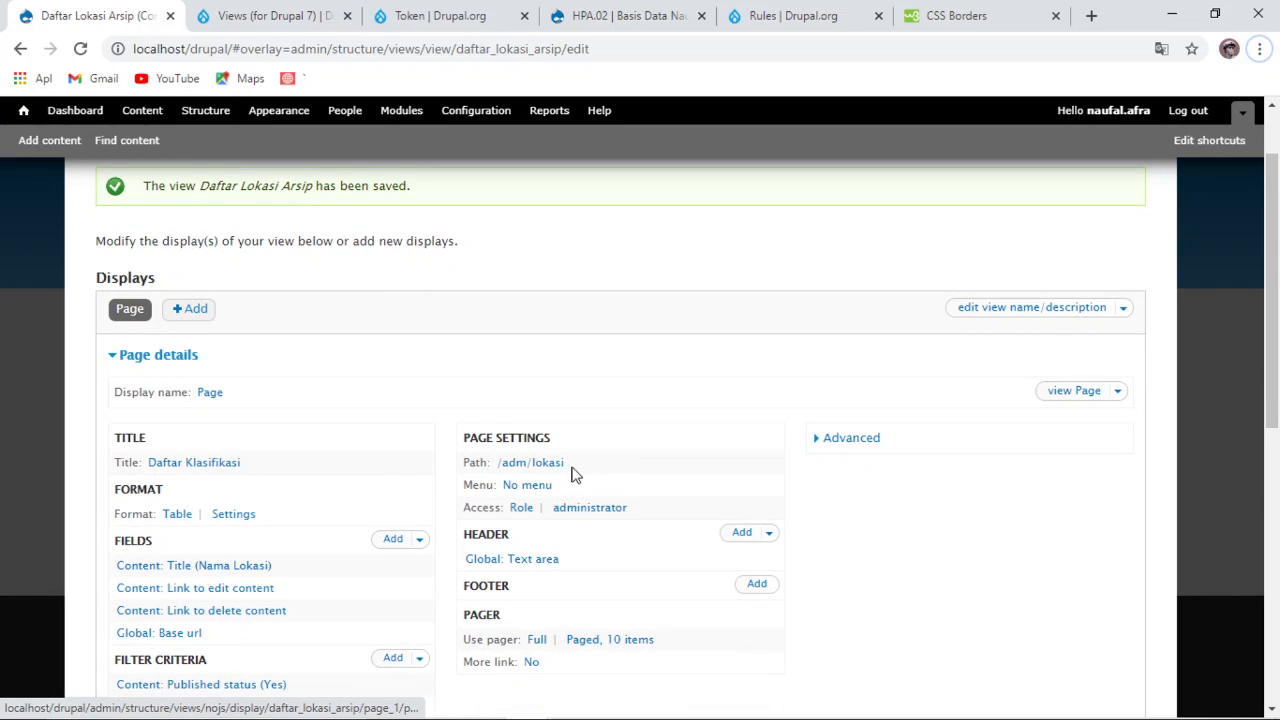
scroll(571, 470, down, 3)
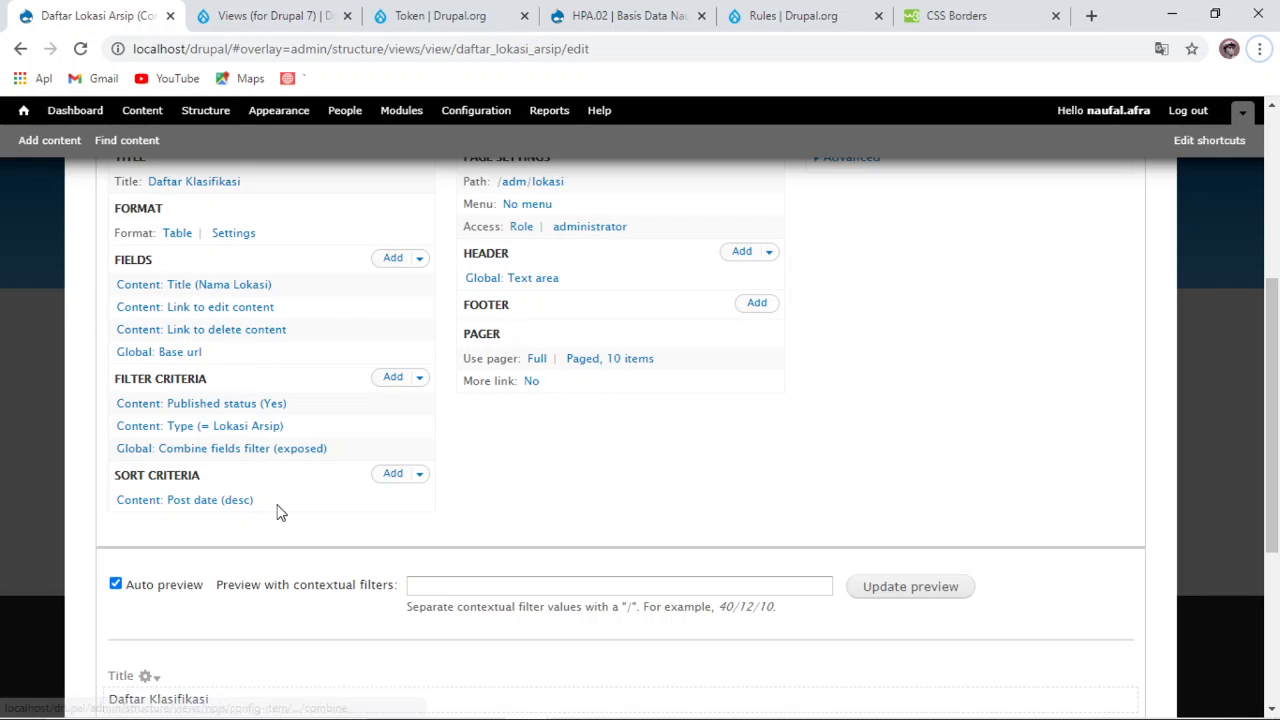
scroll(280, 512, down, 3)
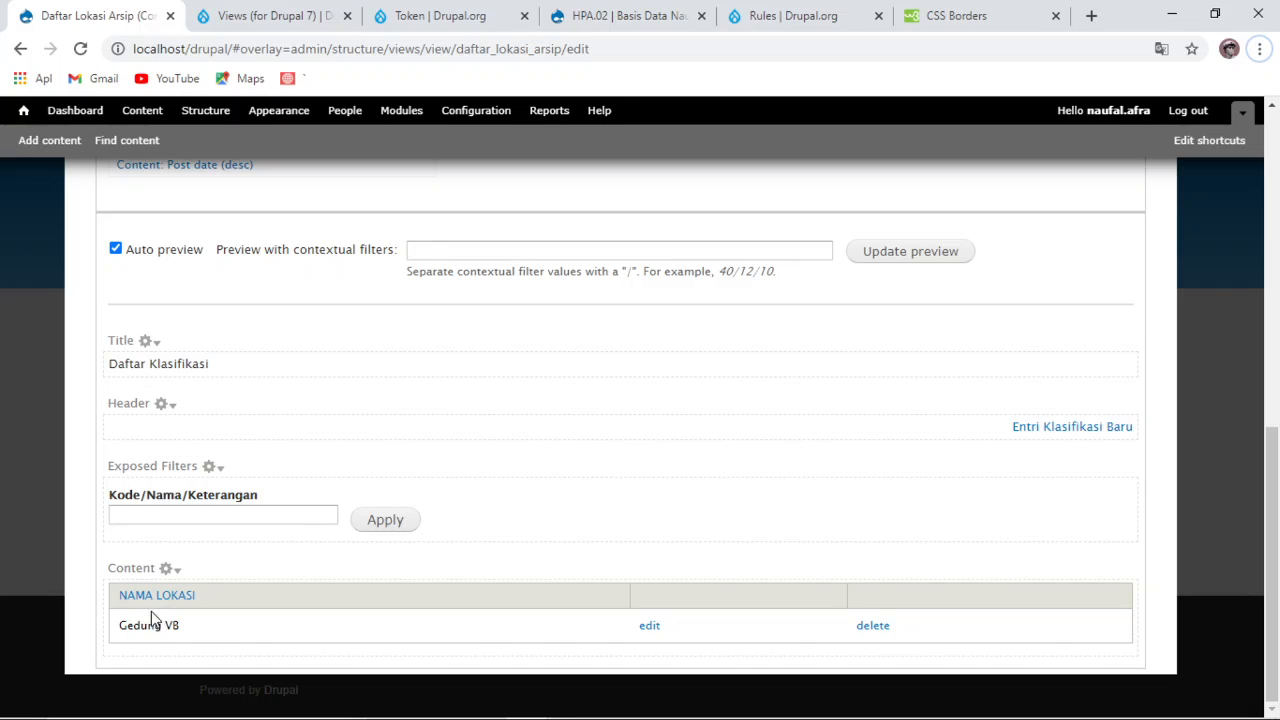
scroll(189, 506, up, 4)
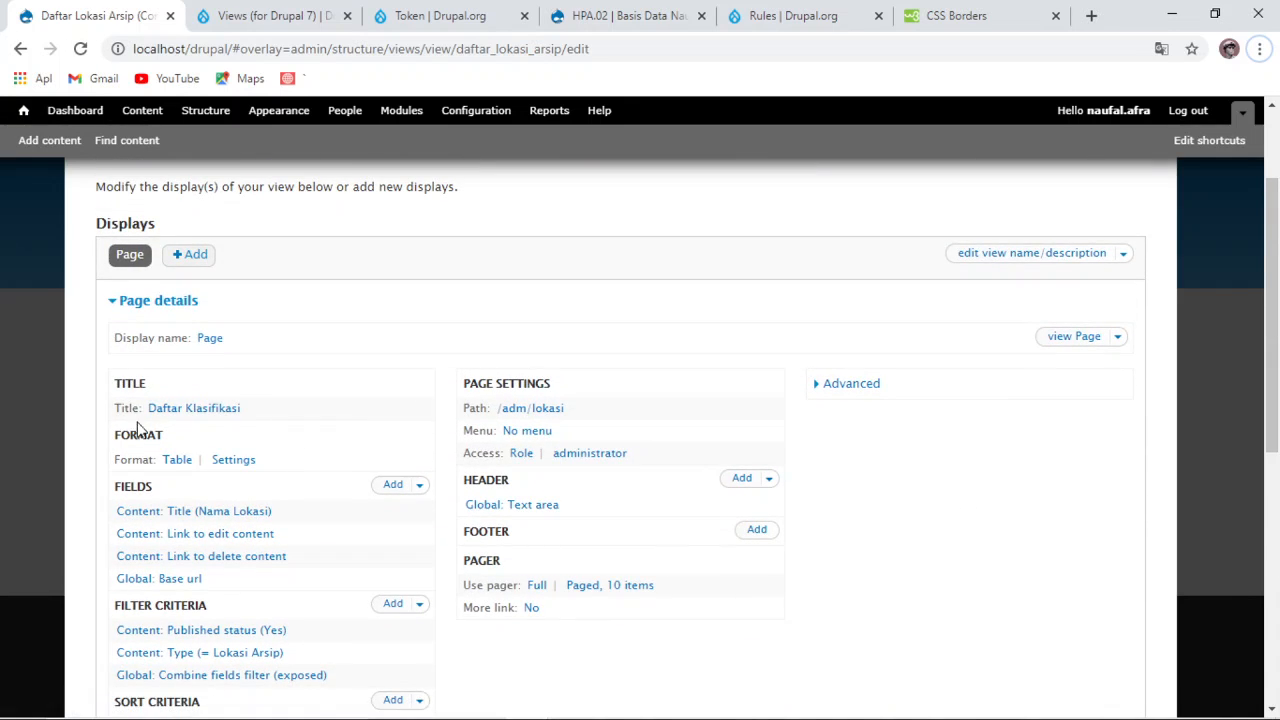
scroll(258, 438, down, 1)
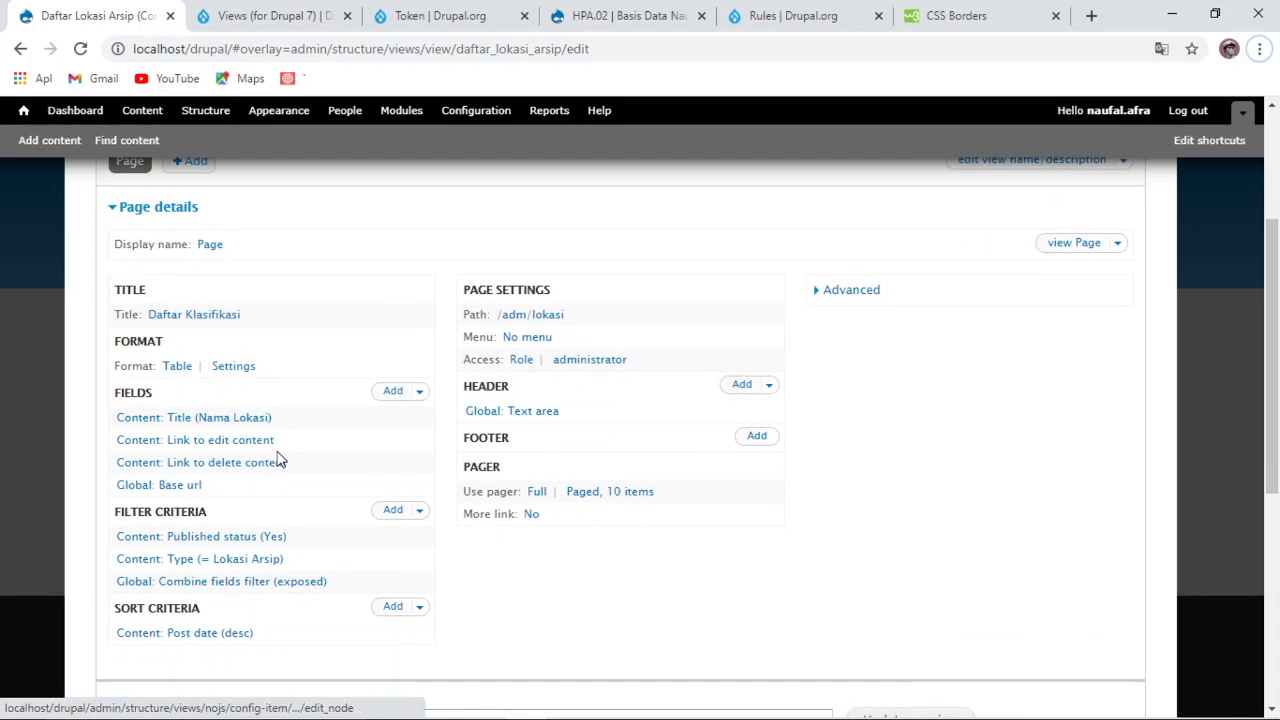
scroll(500, 588, down, 1)
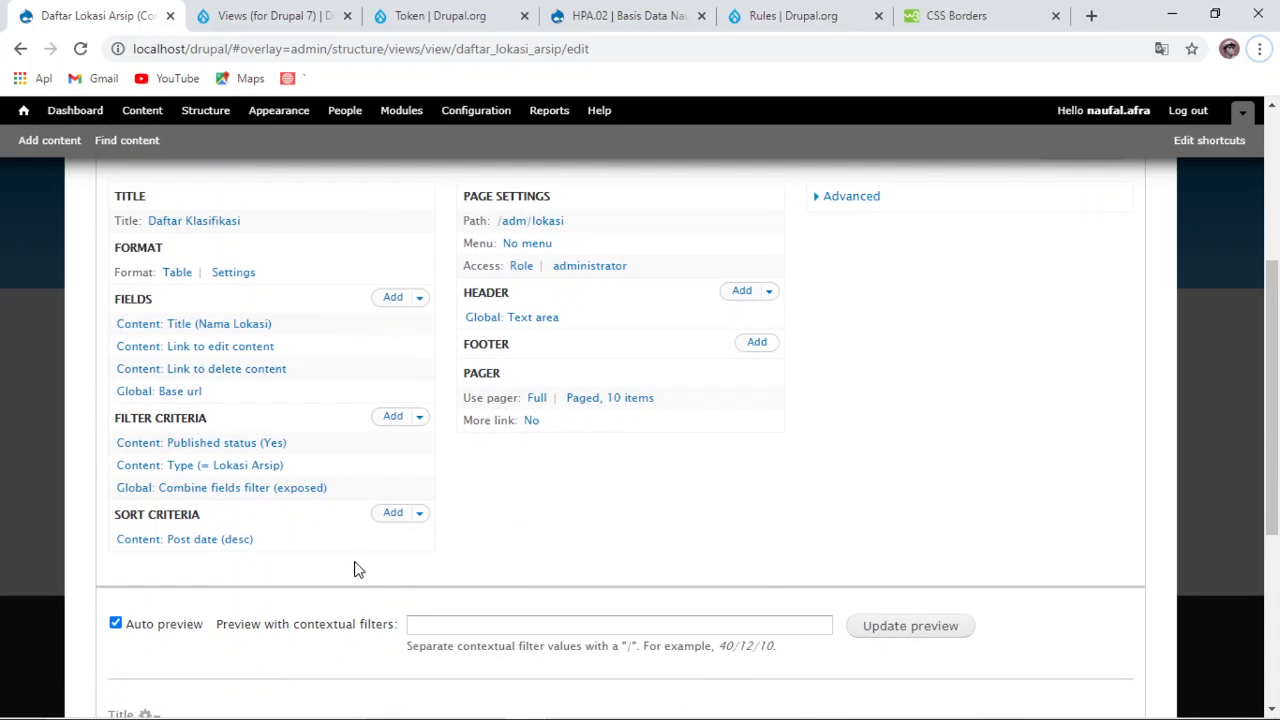
scroll(348, 545, up, 2)
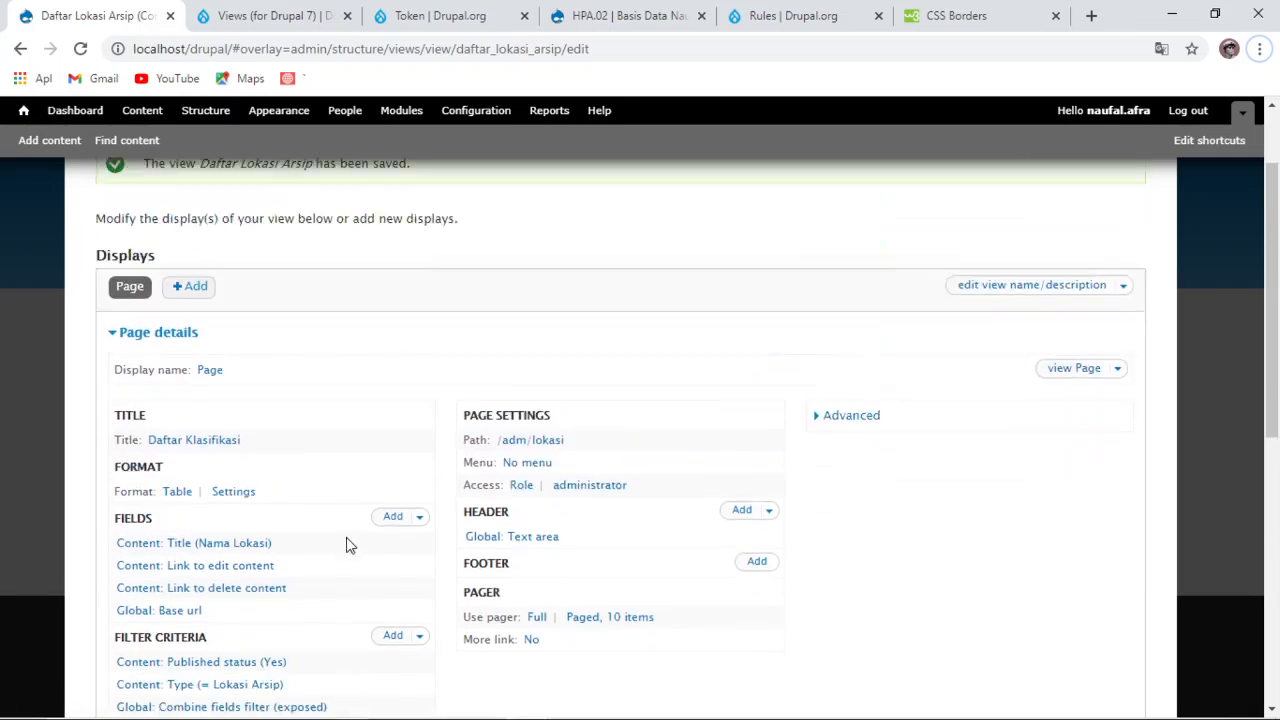
Step: Check the view's title, header link, exposed filter and location table against its settings and preview
scroll(348, 545, up, 1)
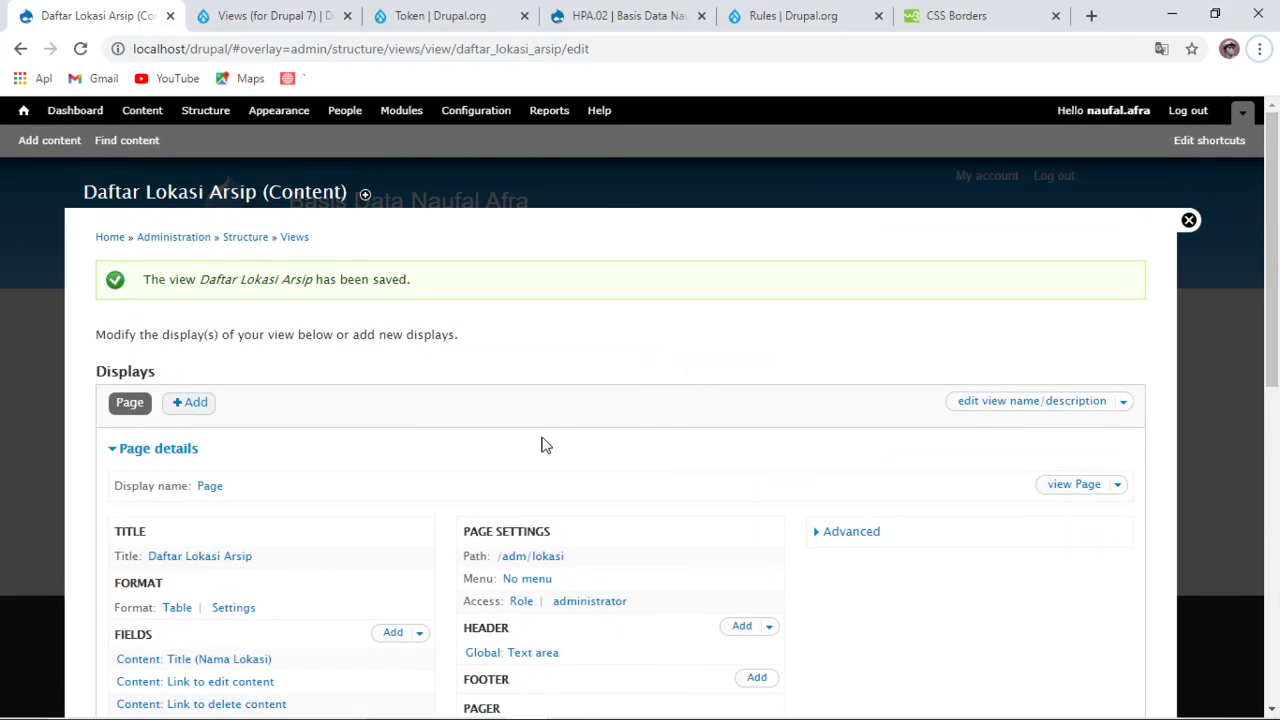
scroll(531, 446, down, 1)
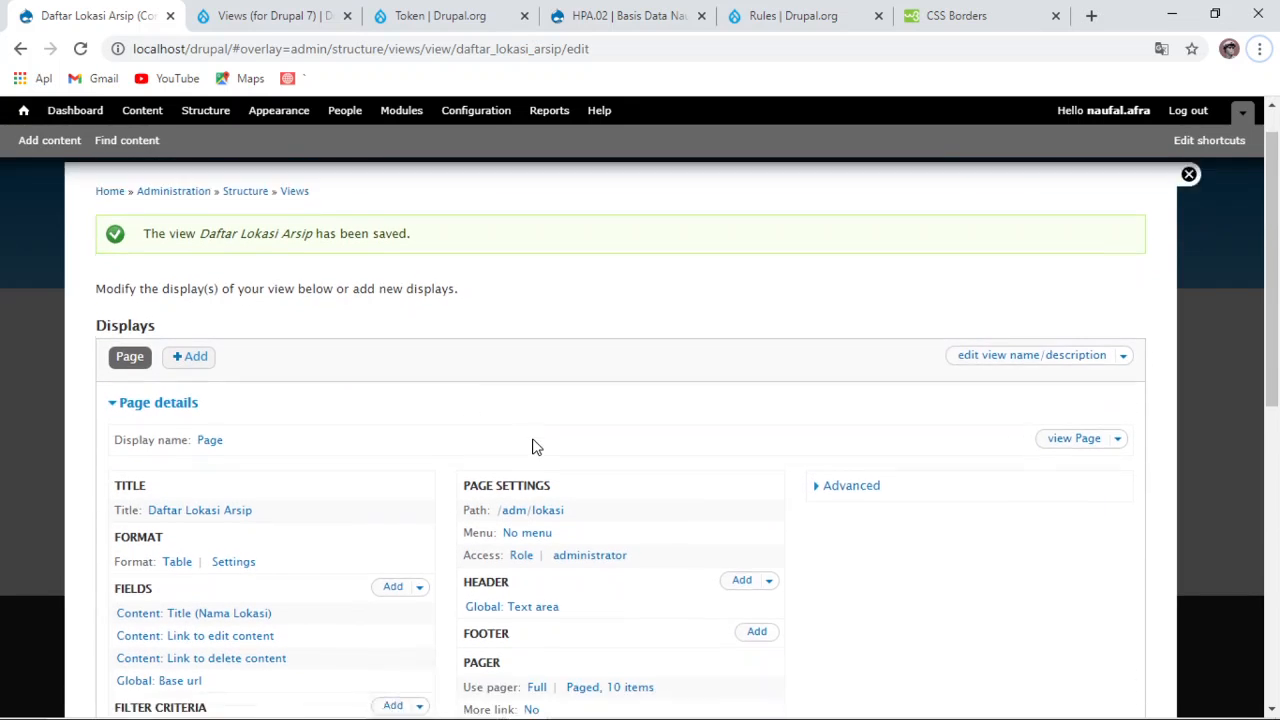
scroll(537, 429, down, 4)
scroll(246, 420, up, 4)
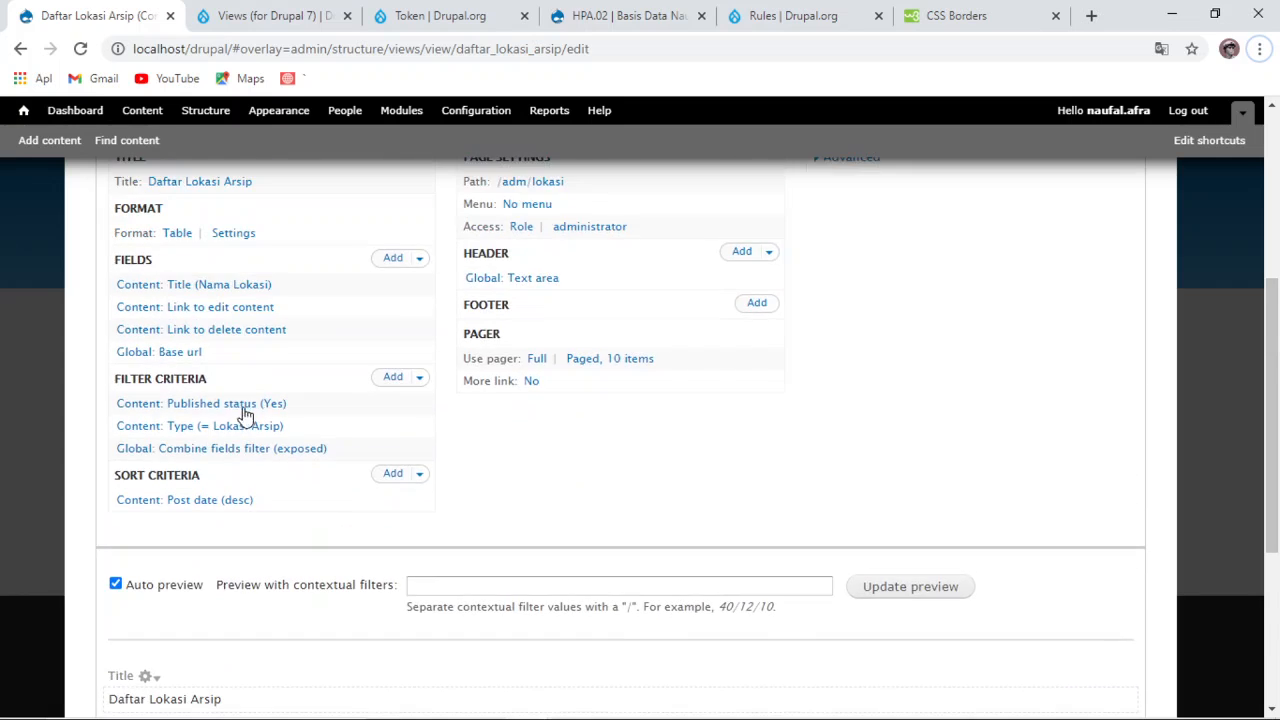
scroll(177, 480, down, 6)
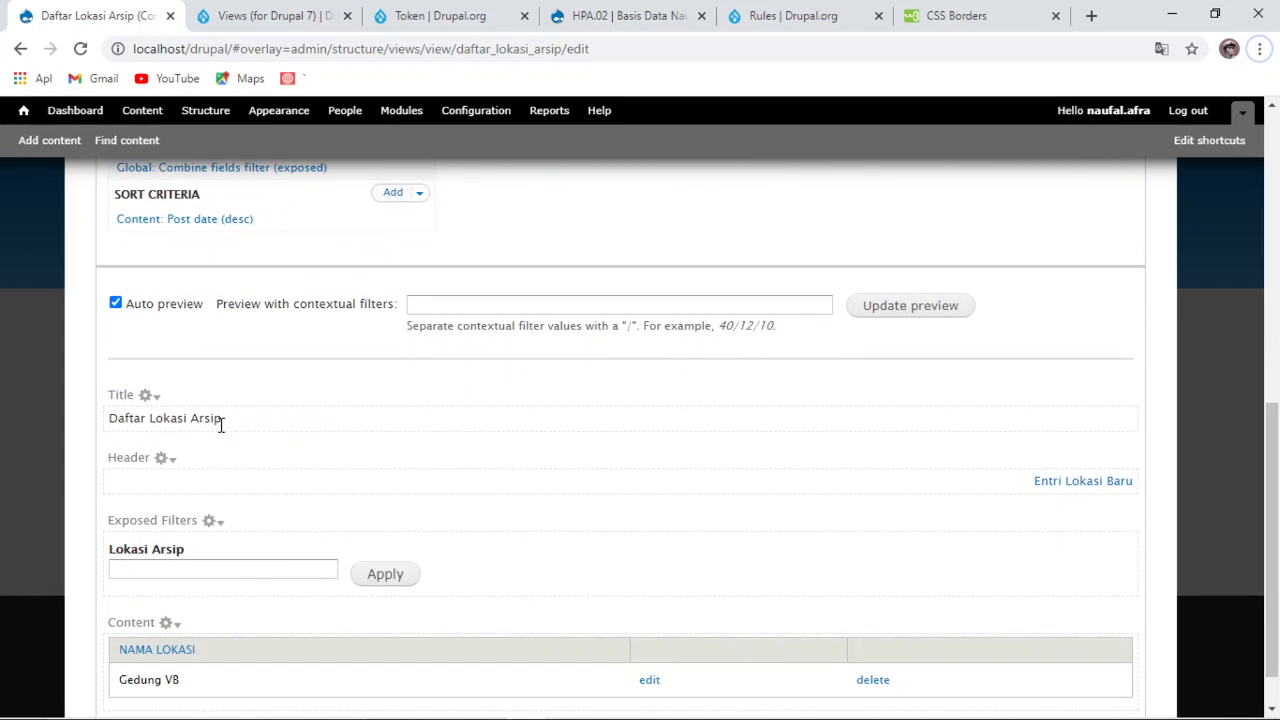
scroll(383, 417, down, 1)
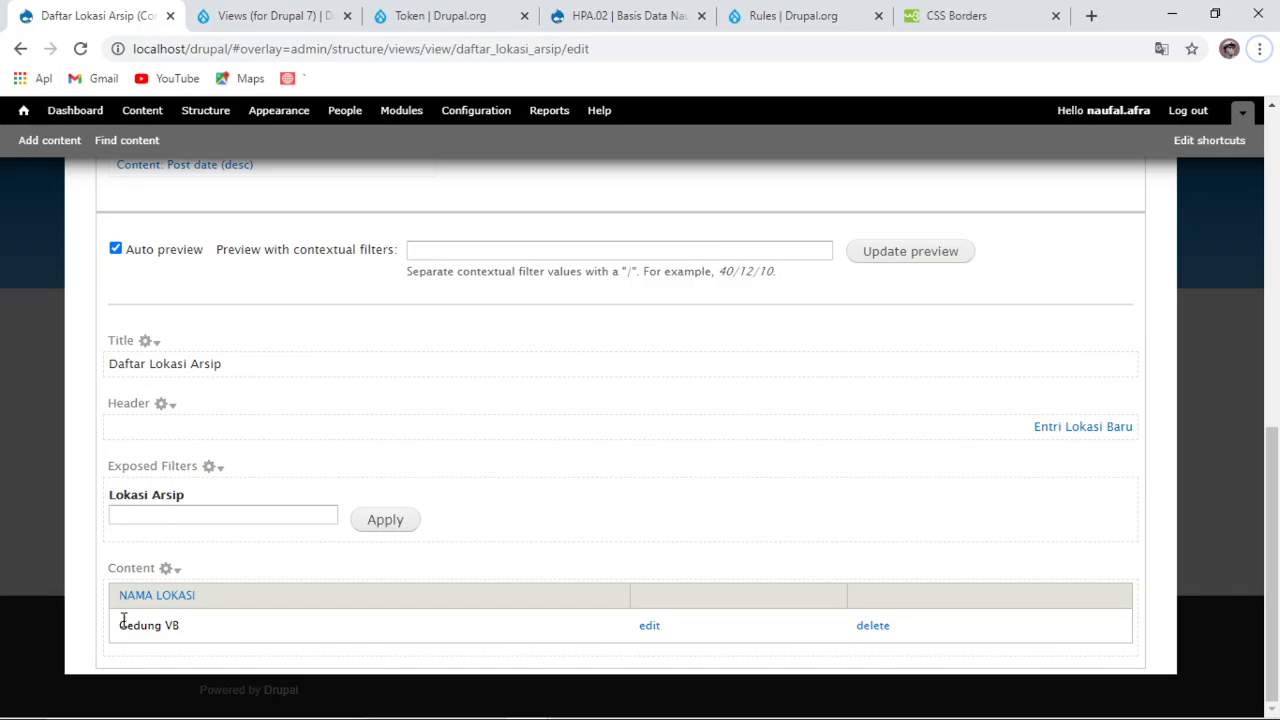
scroll(491, 655, up, 10)
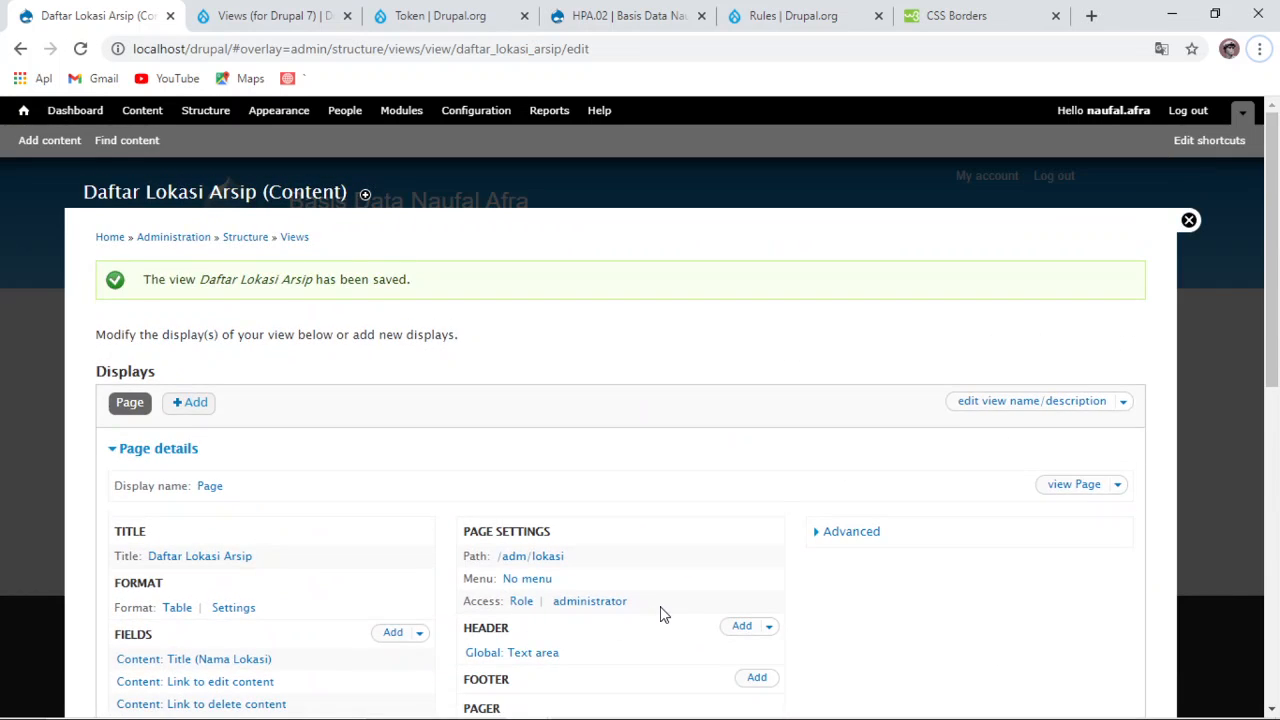
Step: Inspect the markup in the view's header text area without changing it, and close the view editor
scroll(660, 614, down, 3)
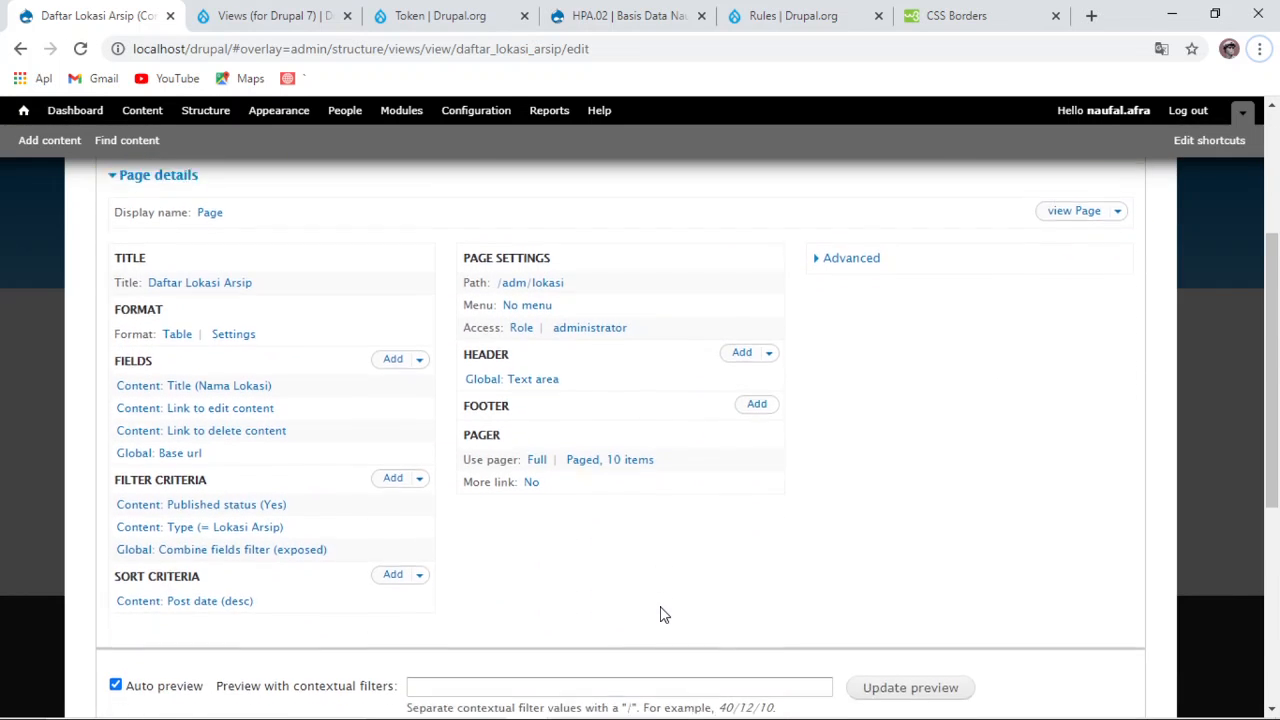
click(532, 379)
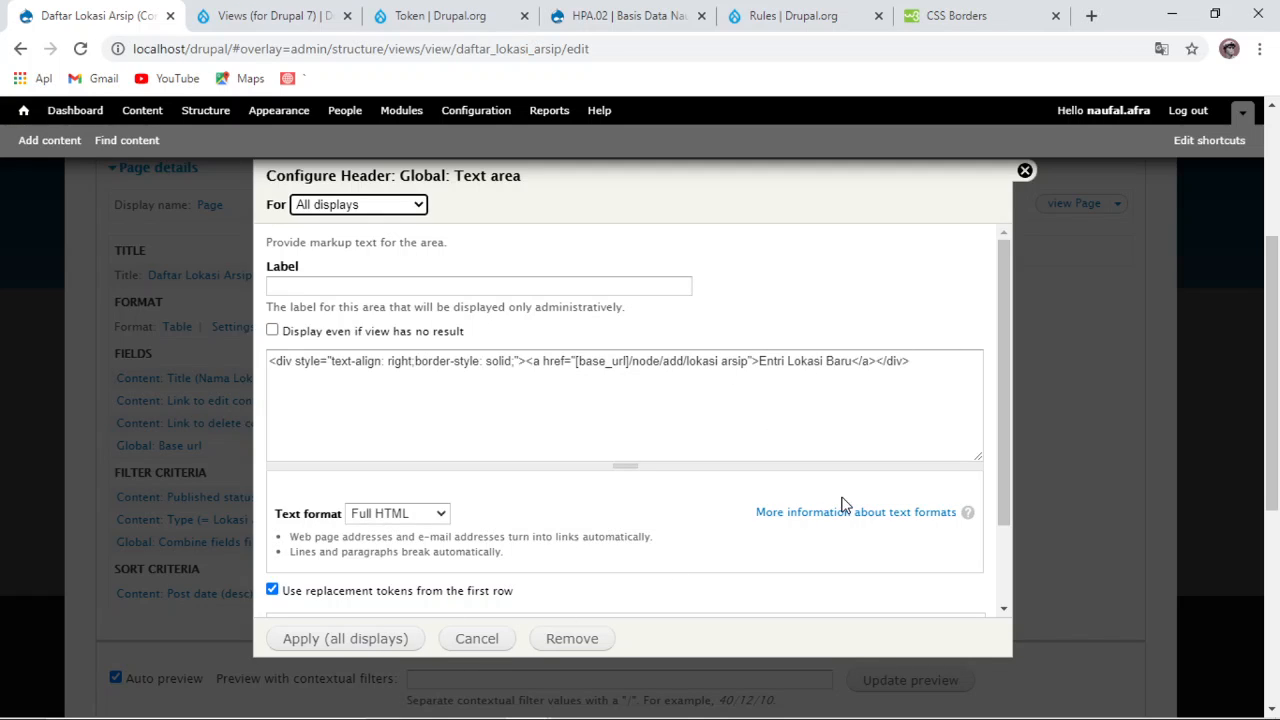
click(1020, 173)
scroll(919, 364, up, 3)
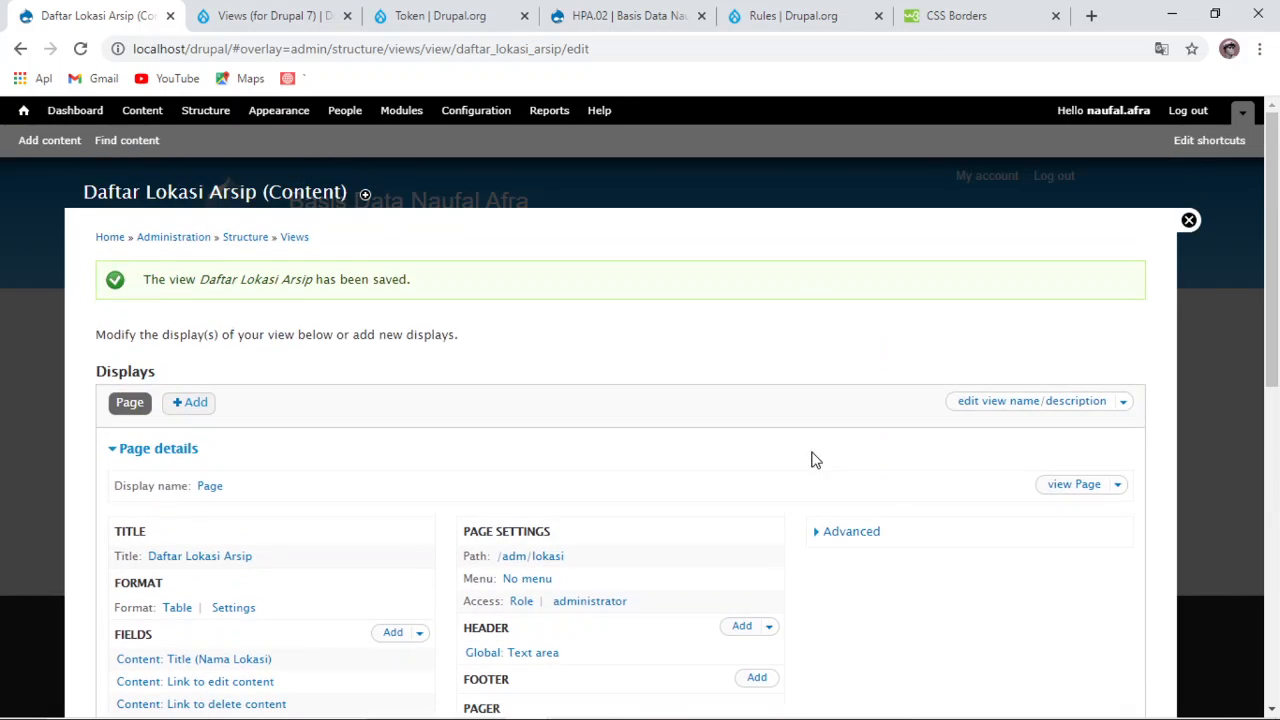
scroll(669, 537, down, 5)
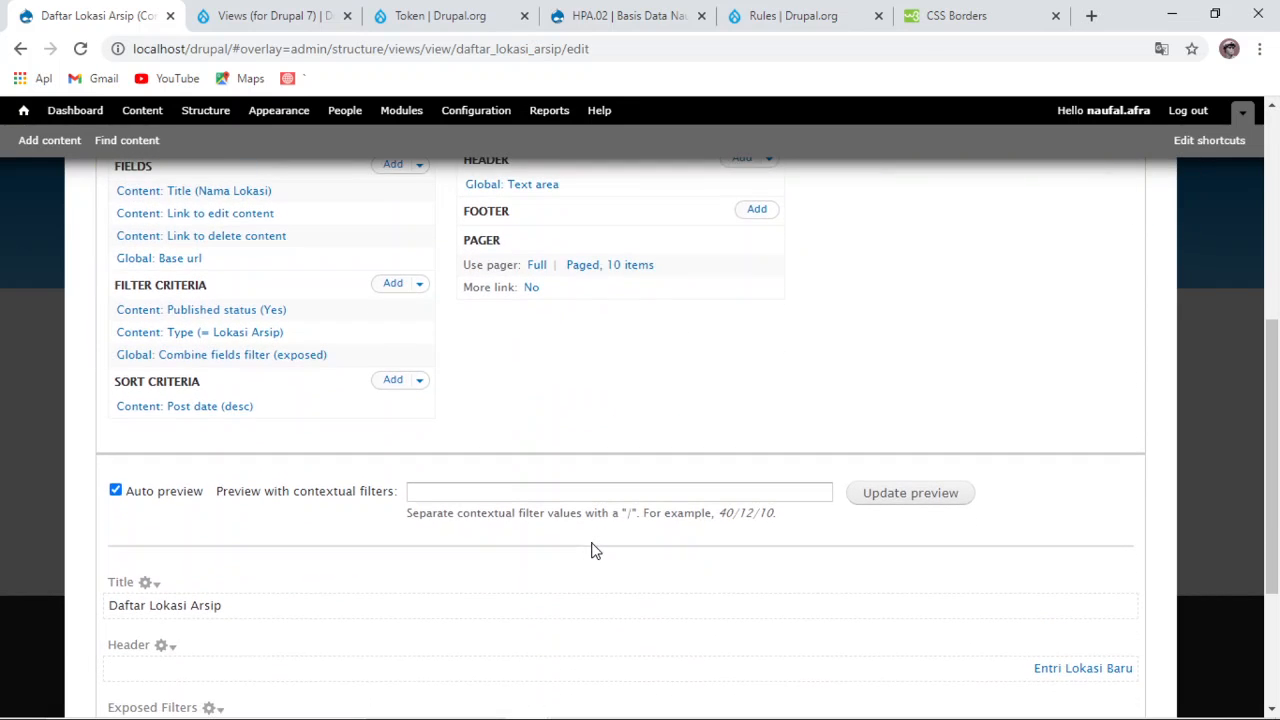
scroll(592, 550, up, 5)
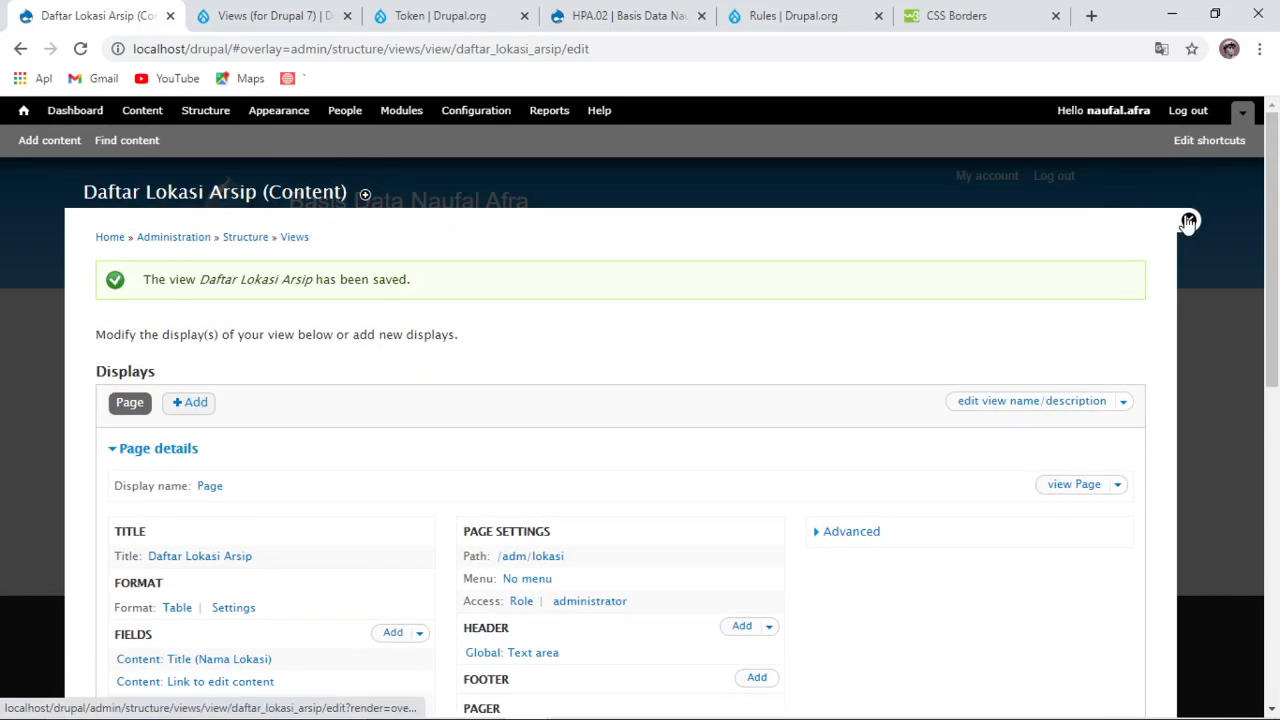
click(1187, 220)
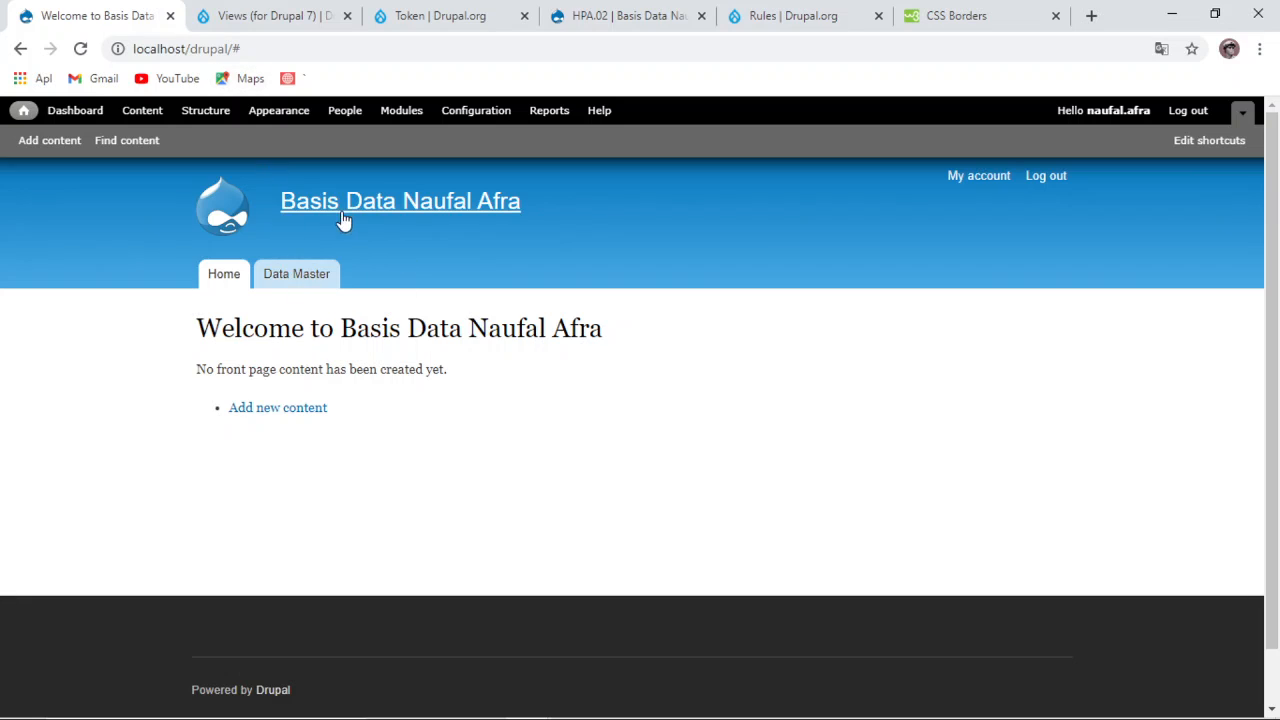
Step: Open the localhost/drupal/adm/lokasi page and follow its Entri Lokasi Baru link to test it
click(262, 47)
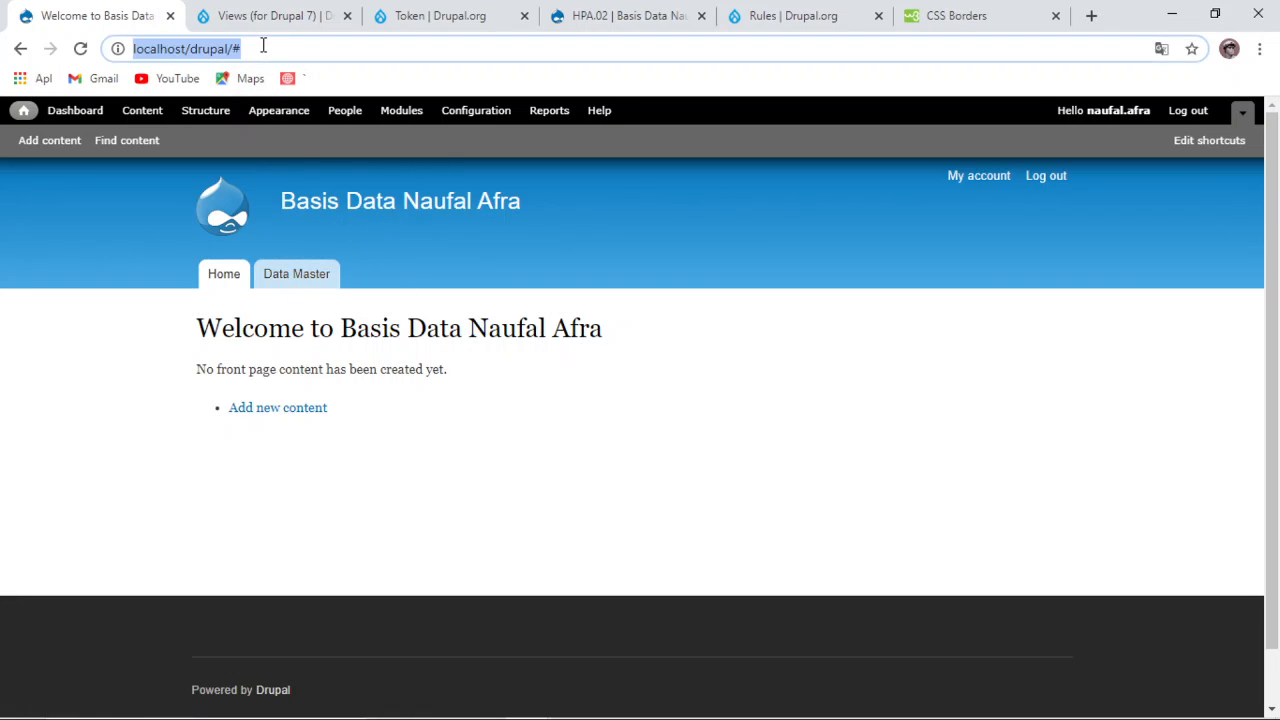
click(261, 46)
key(BackSpace)
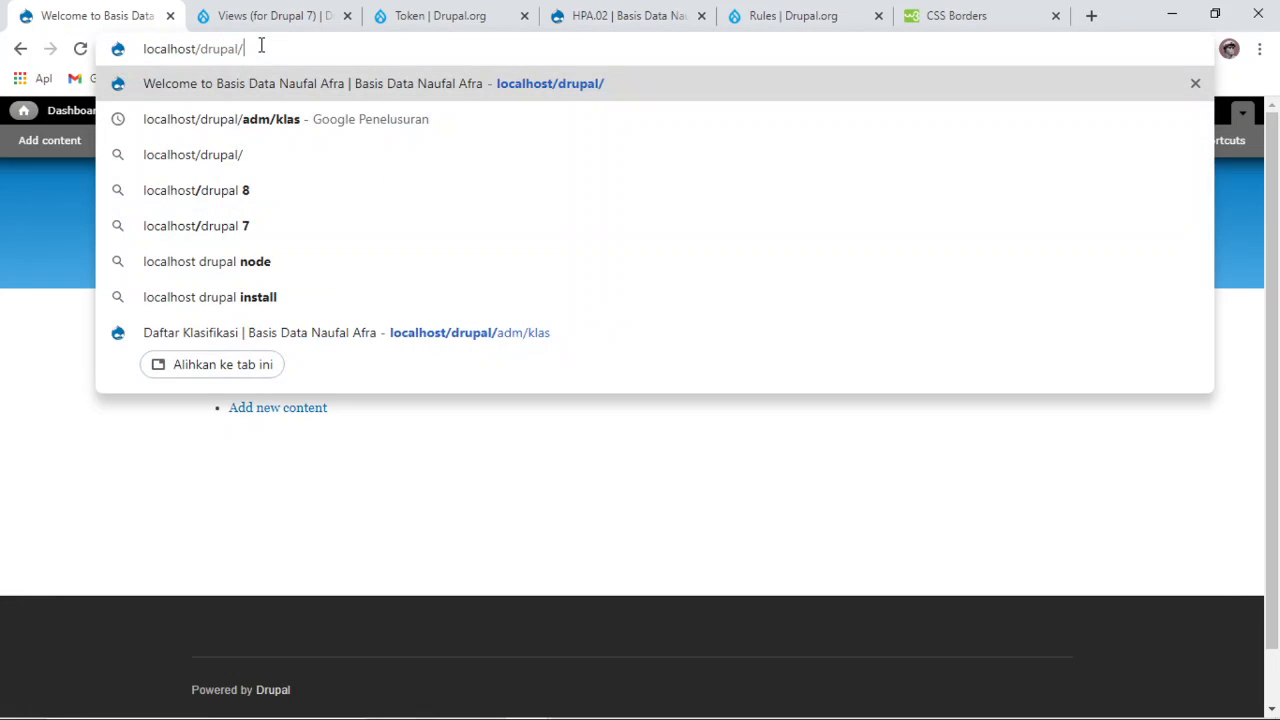
text(adm/klas)
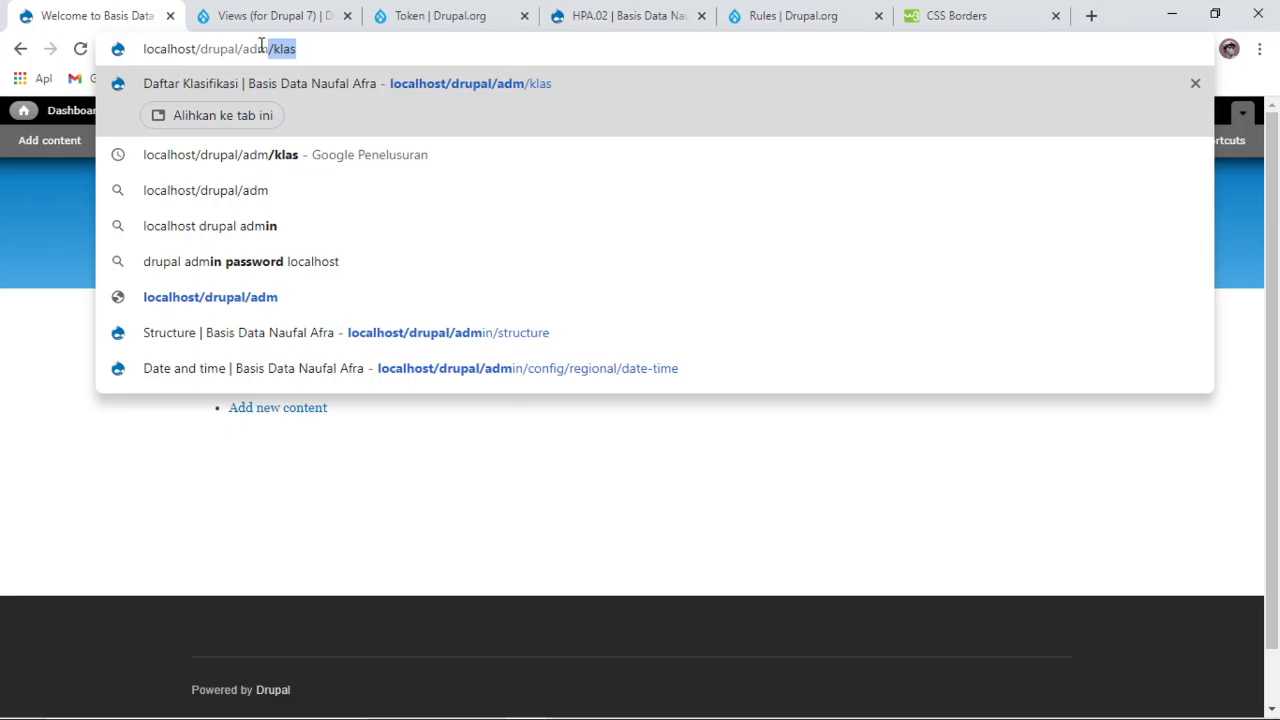
key(BackSpace)
key(BackSpace)
key(BackSpace)
key(BackSpace)
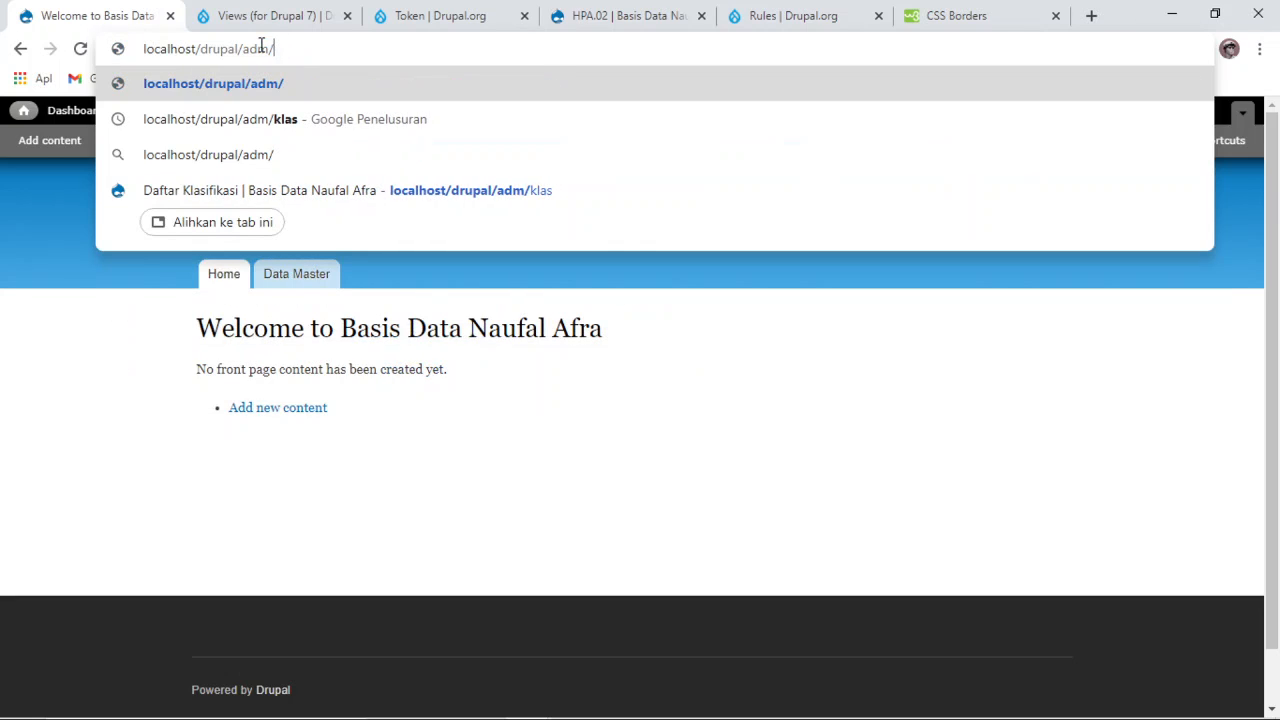
text(lokasi)
key(Return)
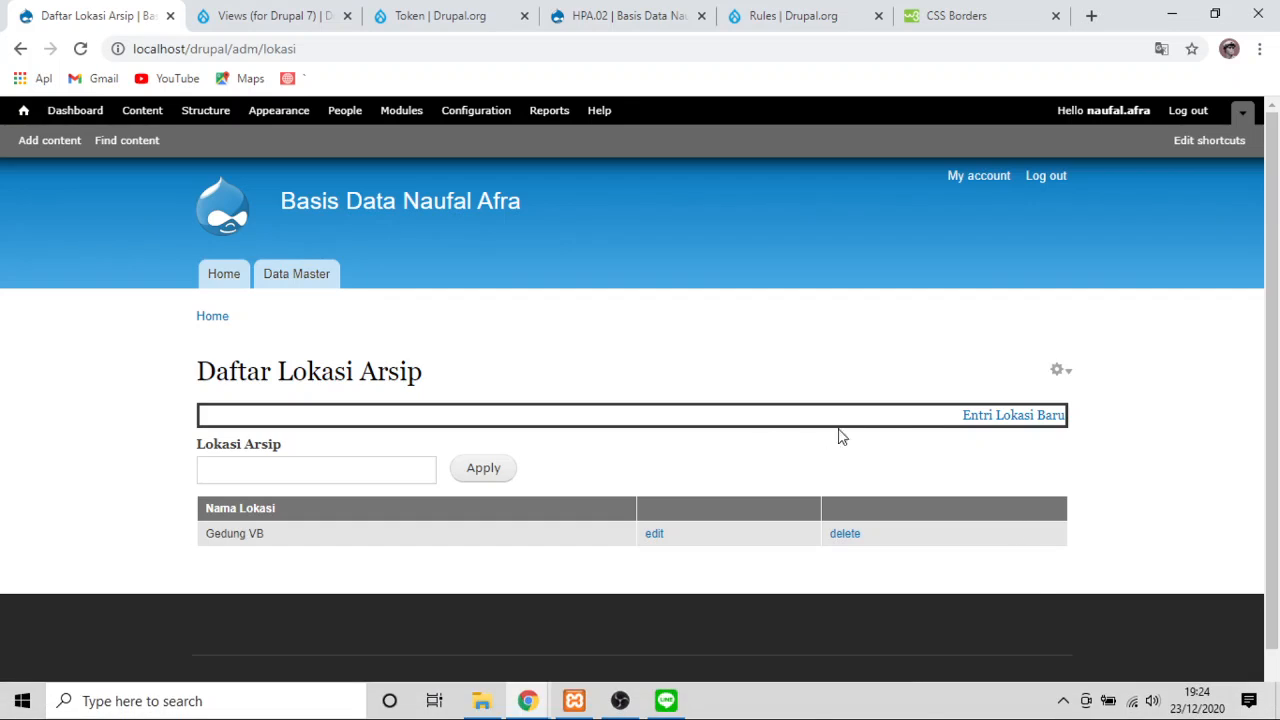
click(1052, 416)
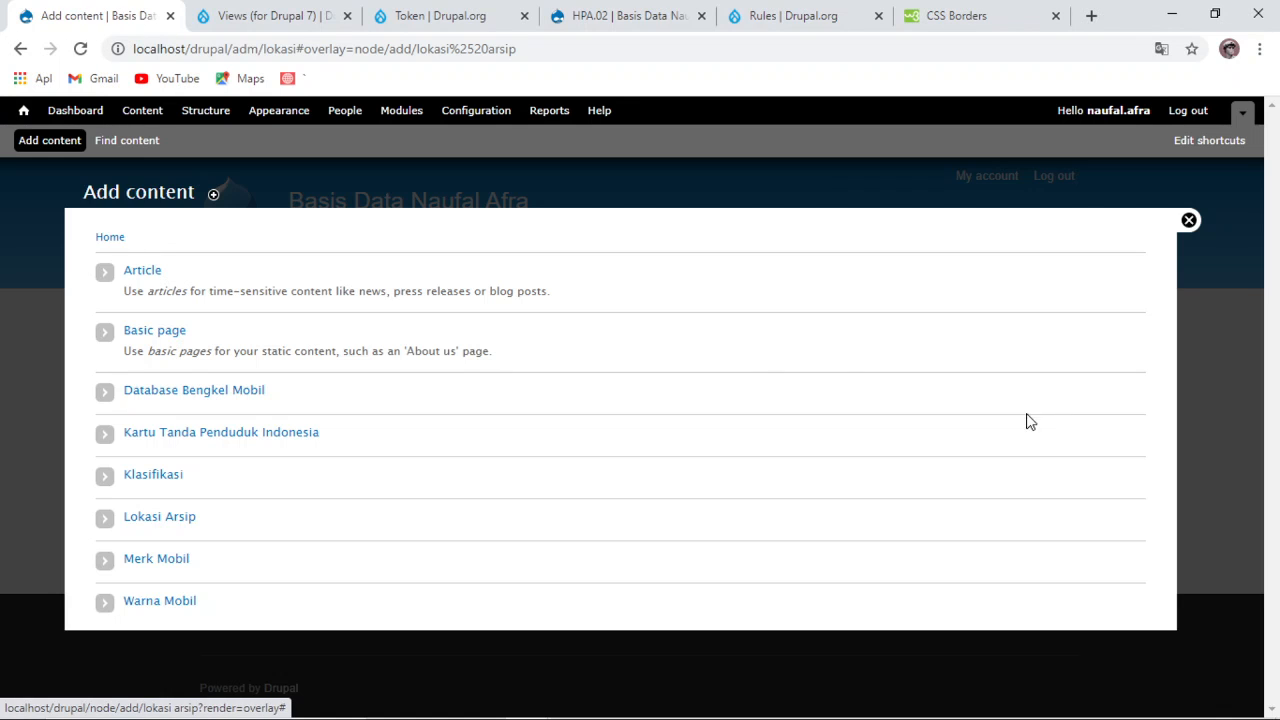
Step: Close the Add content overlay and check the Lokasi Arsip search box on the Daftar Lokasi Arsip page
click(1187, 220)
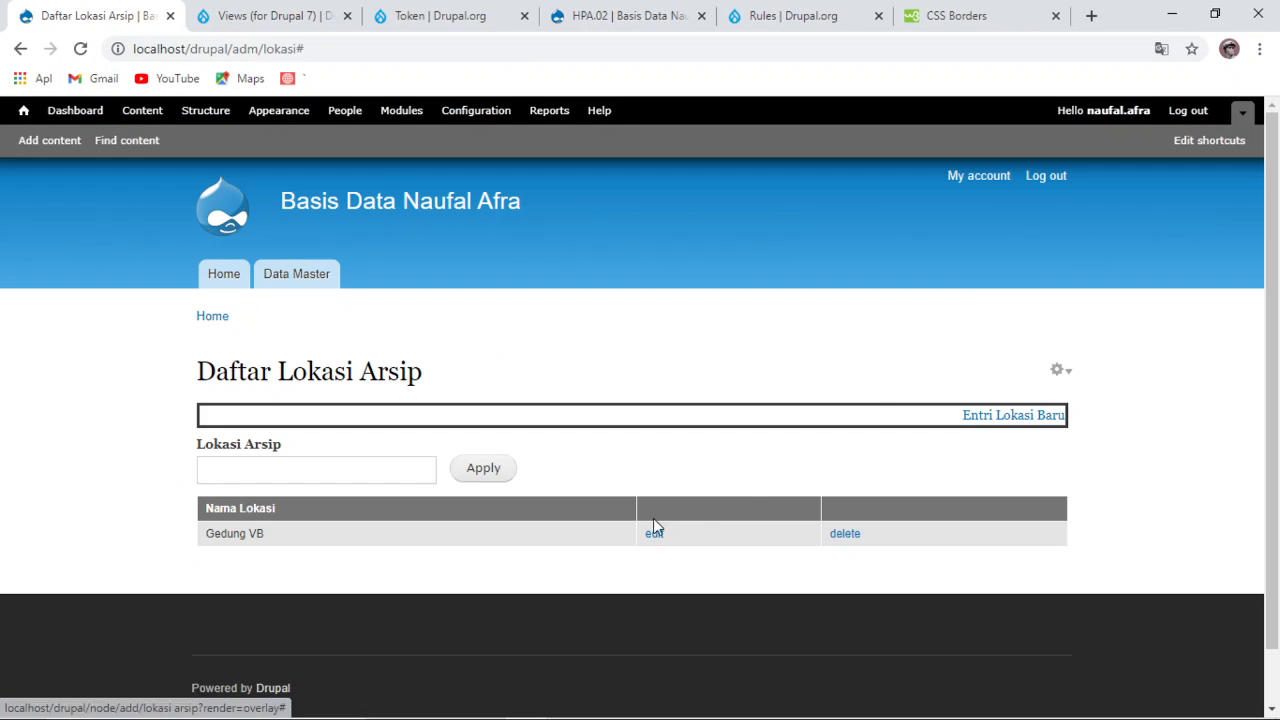
click(338, 472)
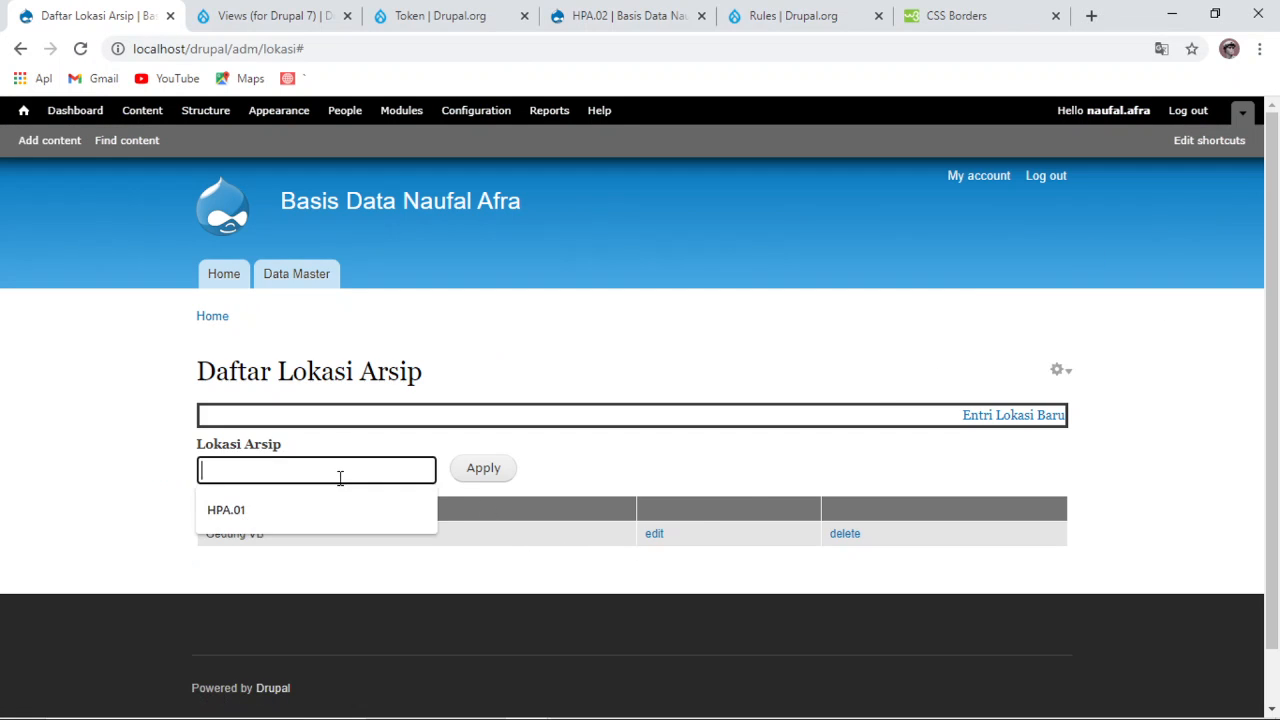
click(585, 553)
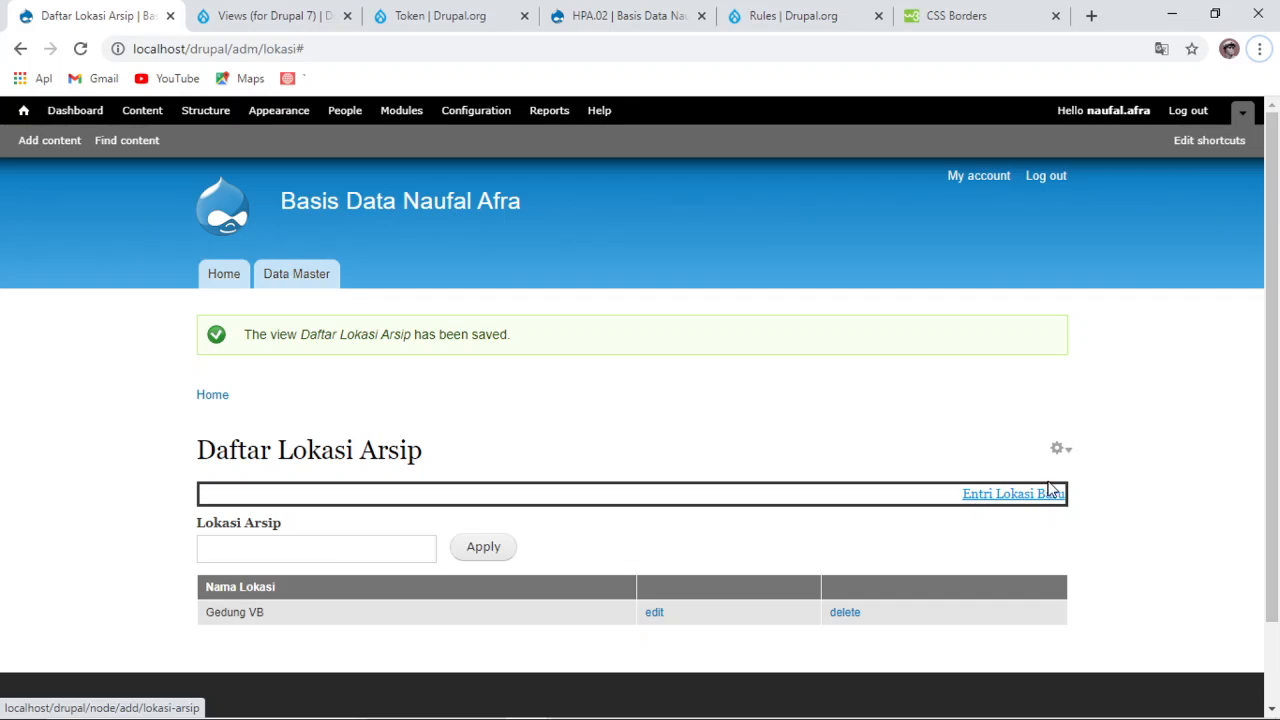
Step: Reopen the Daftar Lokasi Arsip view for editing and inspect its header text area's Entri Lokasi Baru link markup without changing it
click(1061, 451)
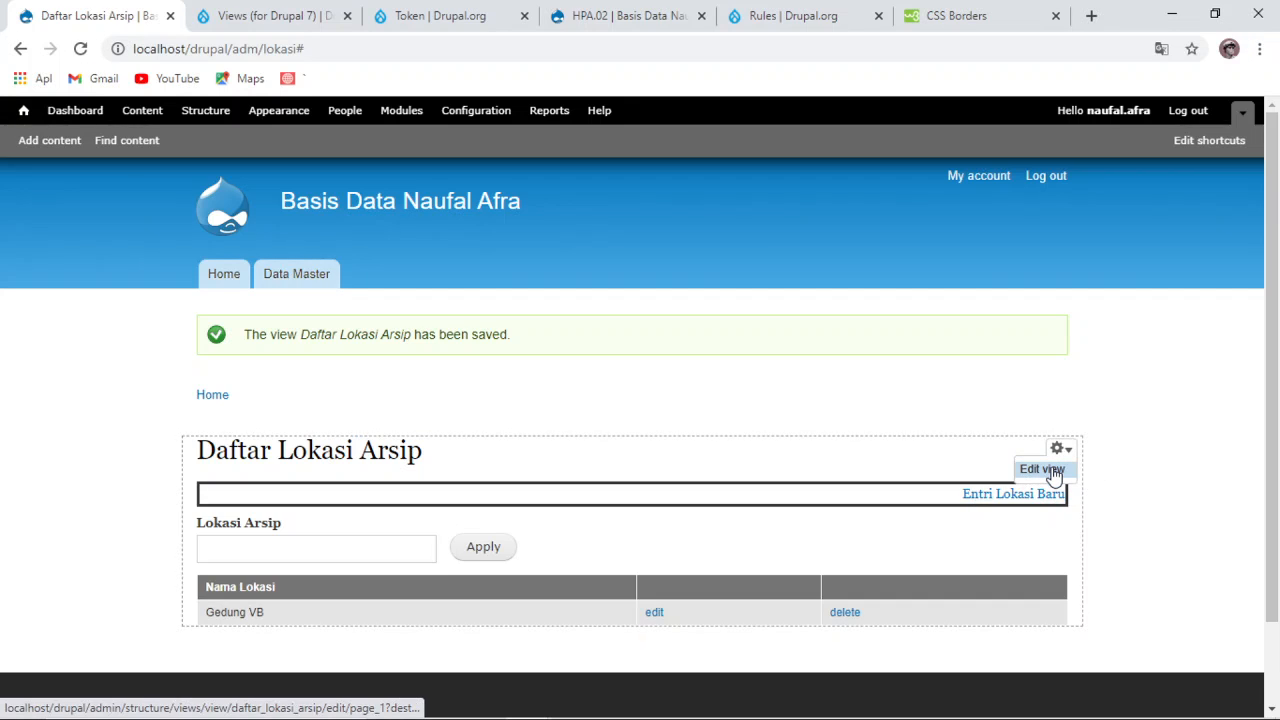
click(1053, 475)
scroll(685, 516, down, 2)
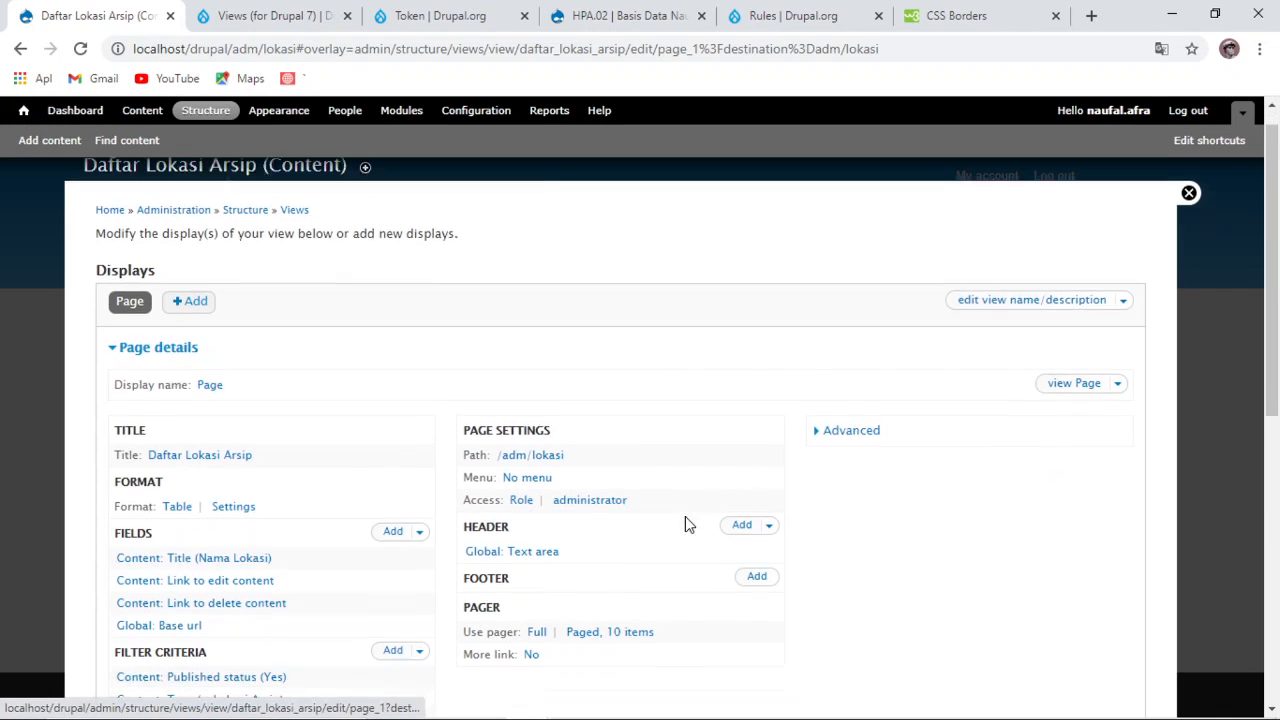
click(510, 487)
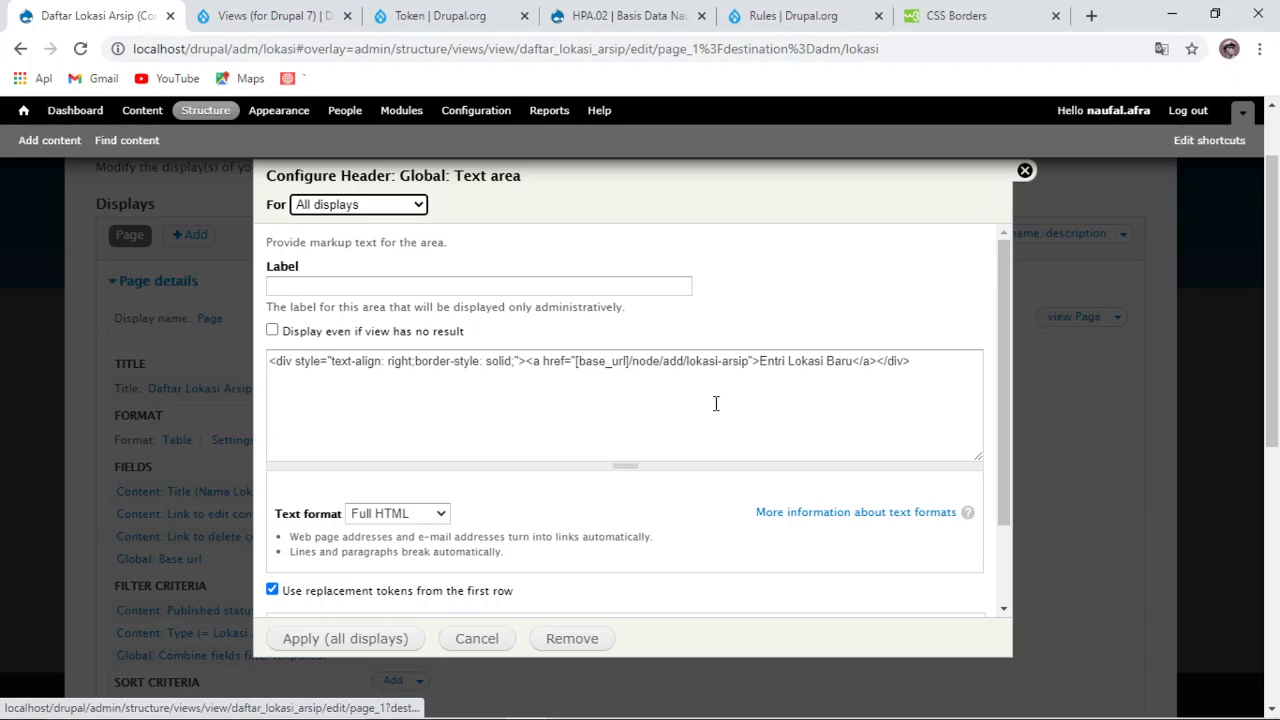
click(1025, 170)
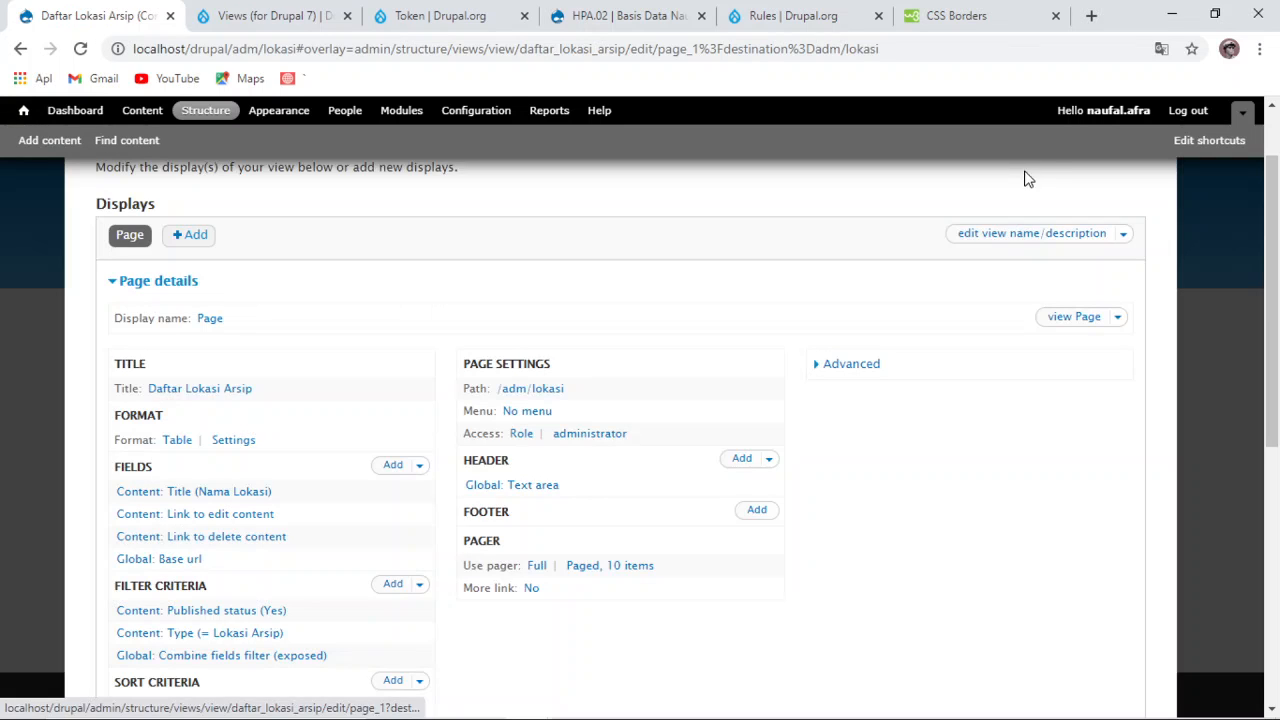
Step: Review the Daftar Lokasi Arsip view's settings and content preview, and close the view editor
scroll(250, 532, down, 1)
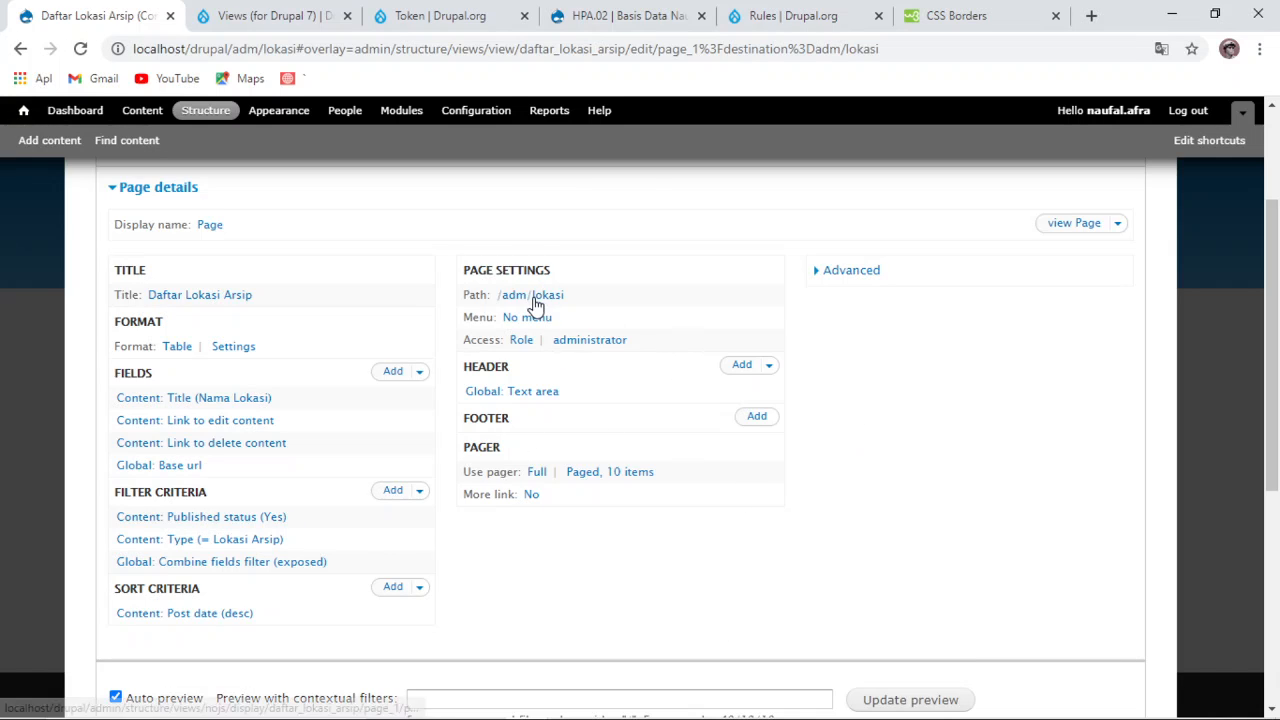
scroll(1051, 508, down, 3)
scroll(305, 470, down, 2)
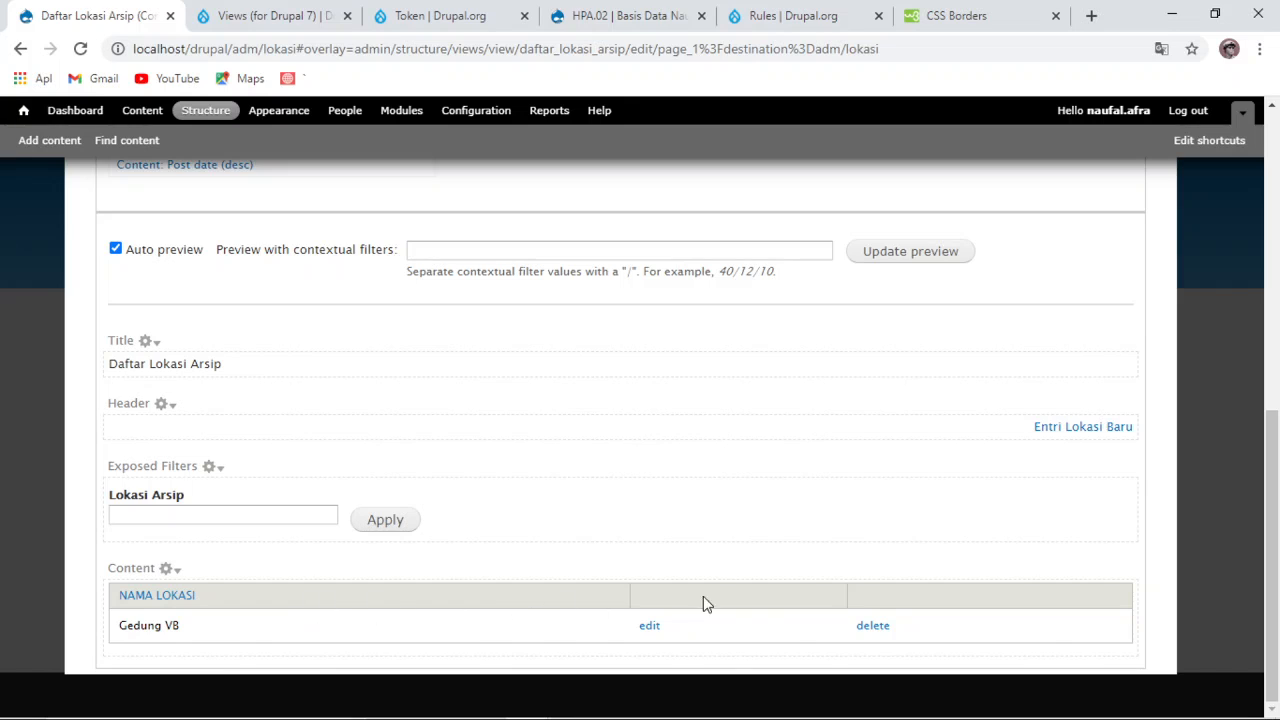
scroll(706, 603, up, 10)
click(1189, 220)
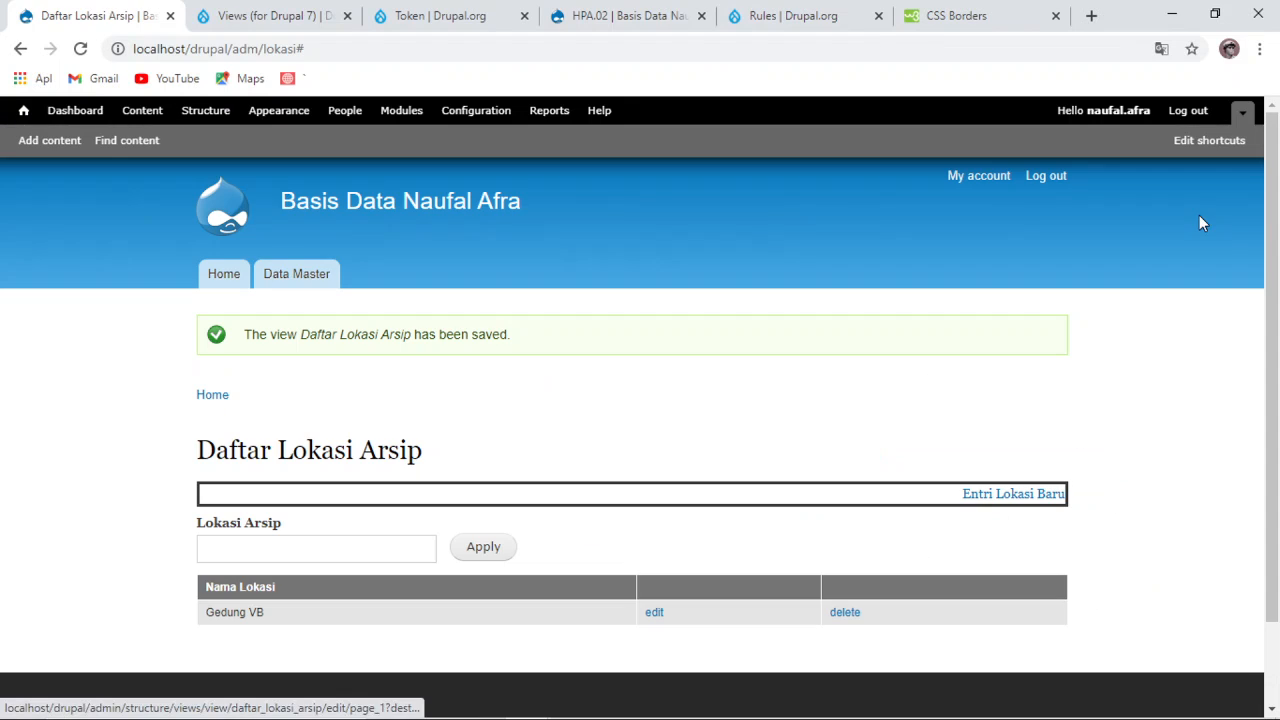
Step: Test the Entri Lokasi Baru link and try "g" in the Nama Lokasi field of the Create Lokasi Arsip form without saving
click(1013, 494)
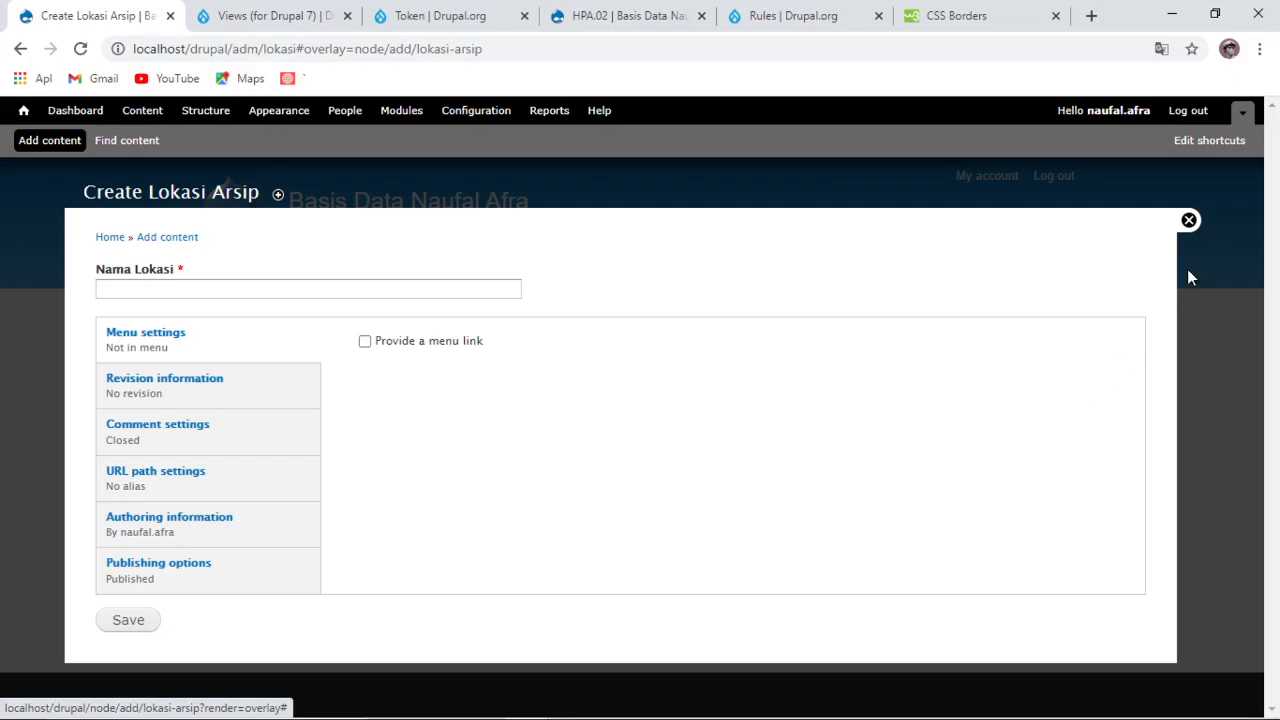
click(1189, 221)
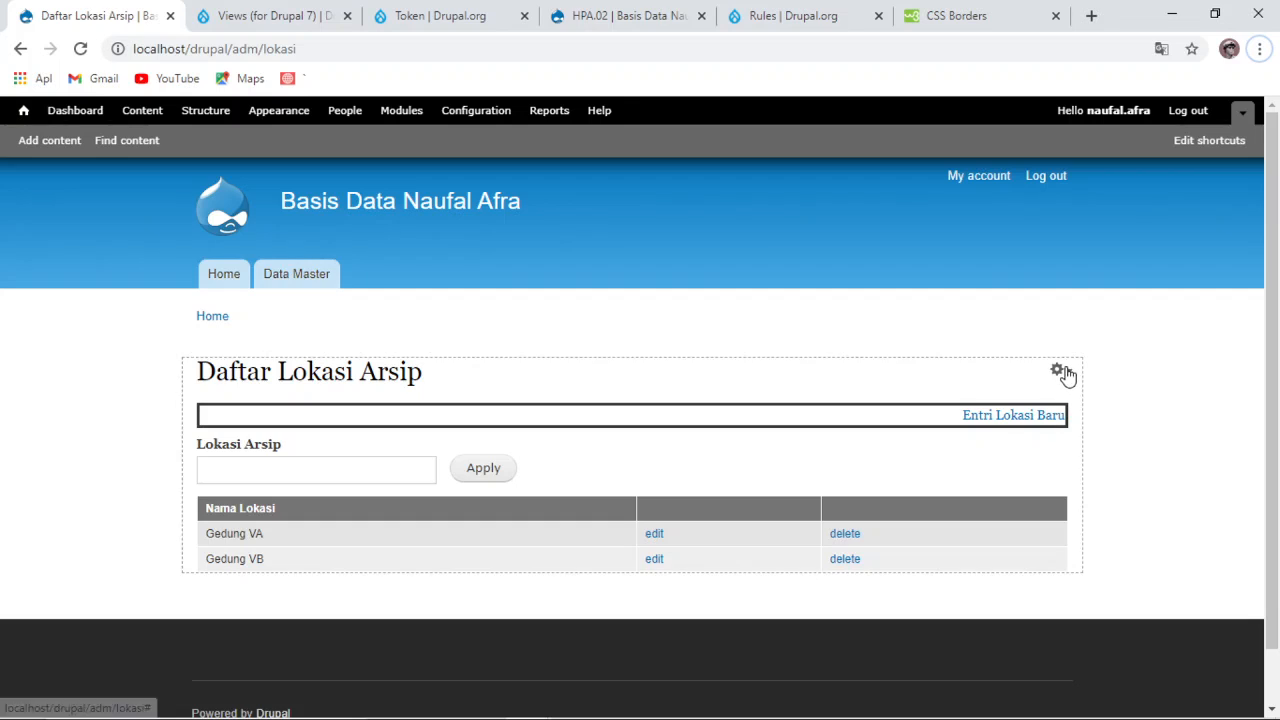
click(991, 420)
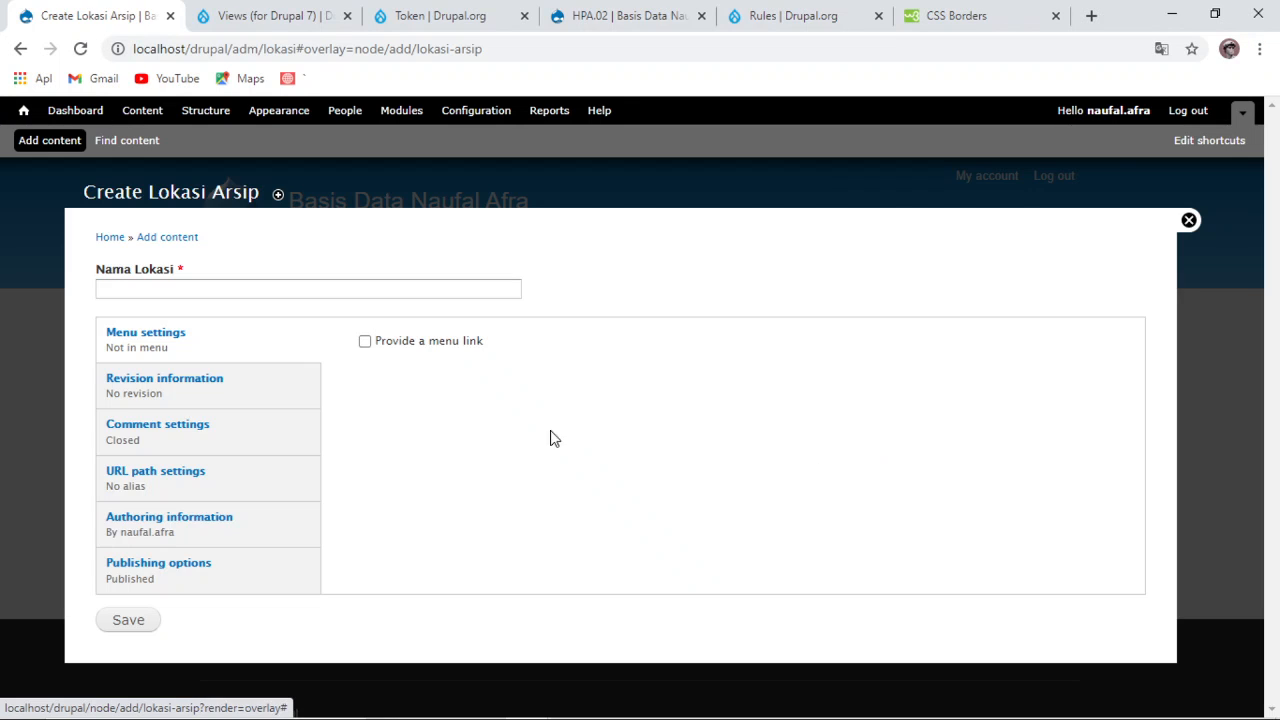
click(247, 283)
text(g)
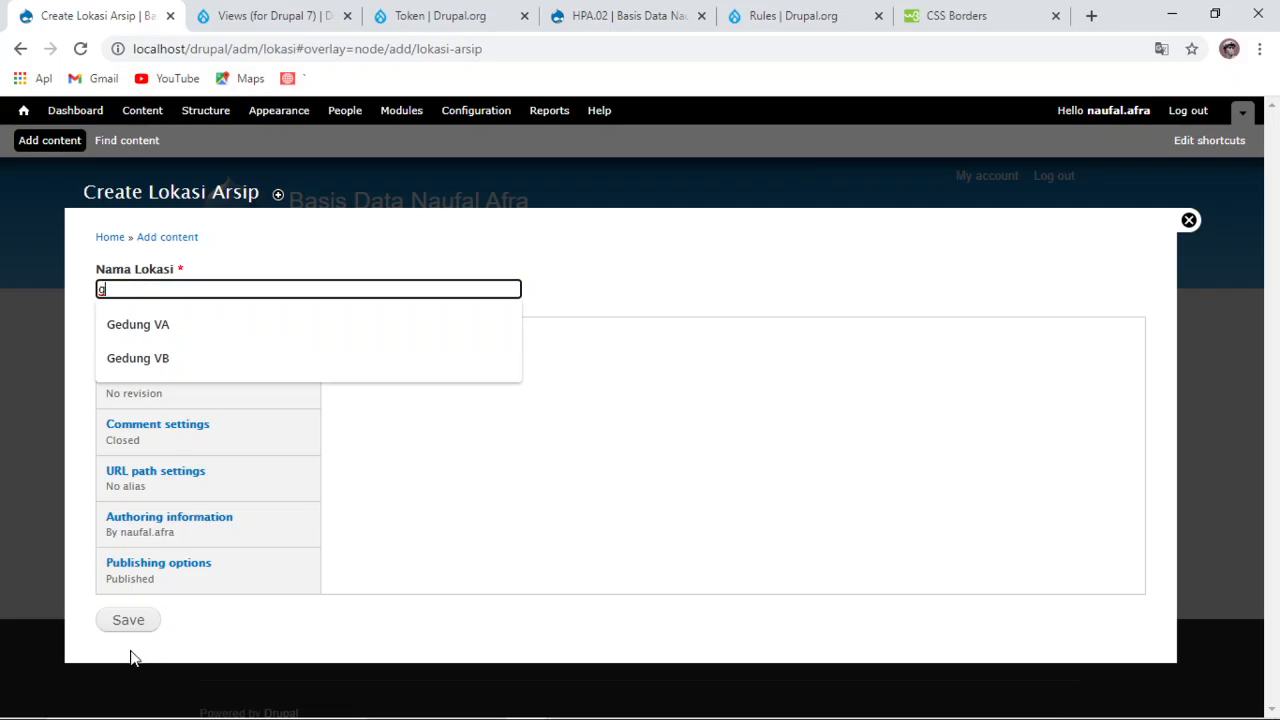
click(1188, 219)
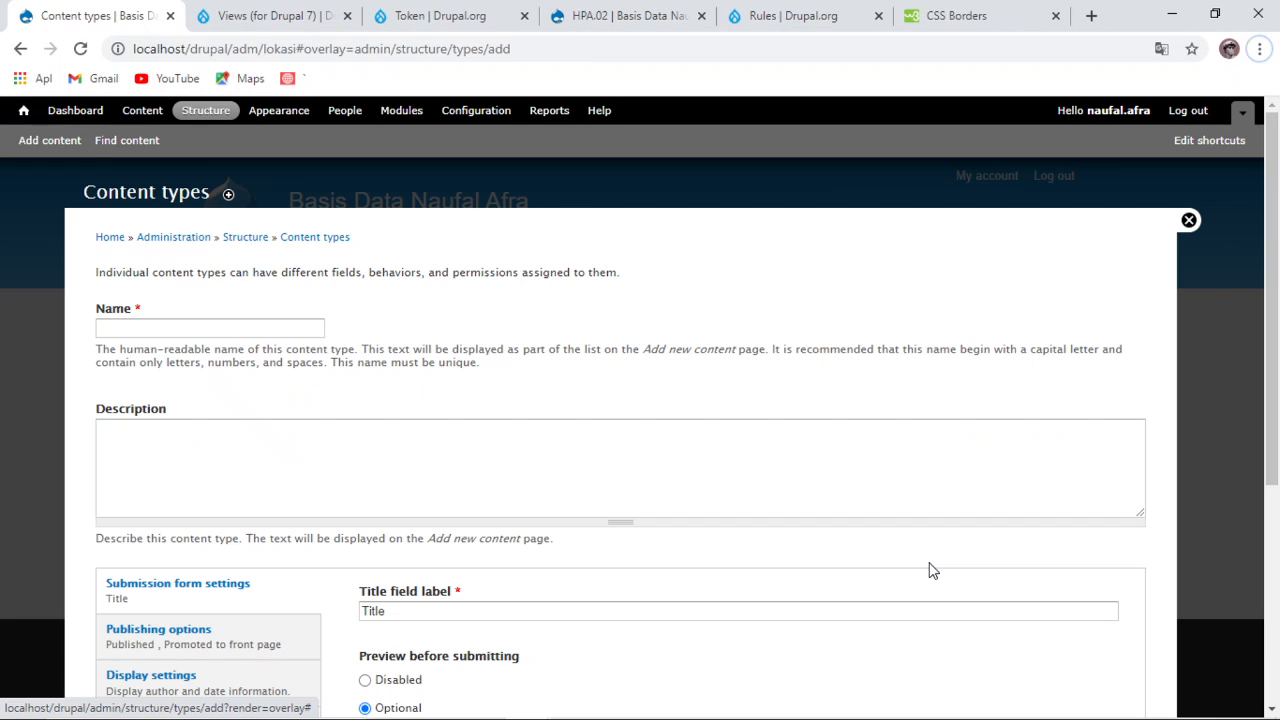
click(630, 700)
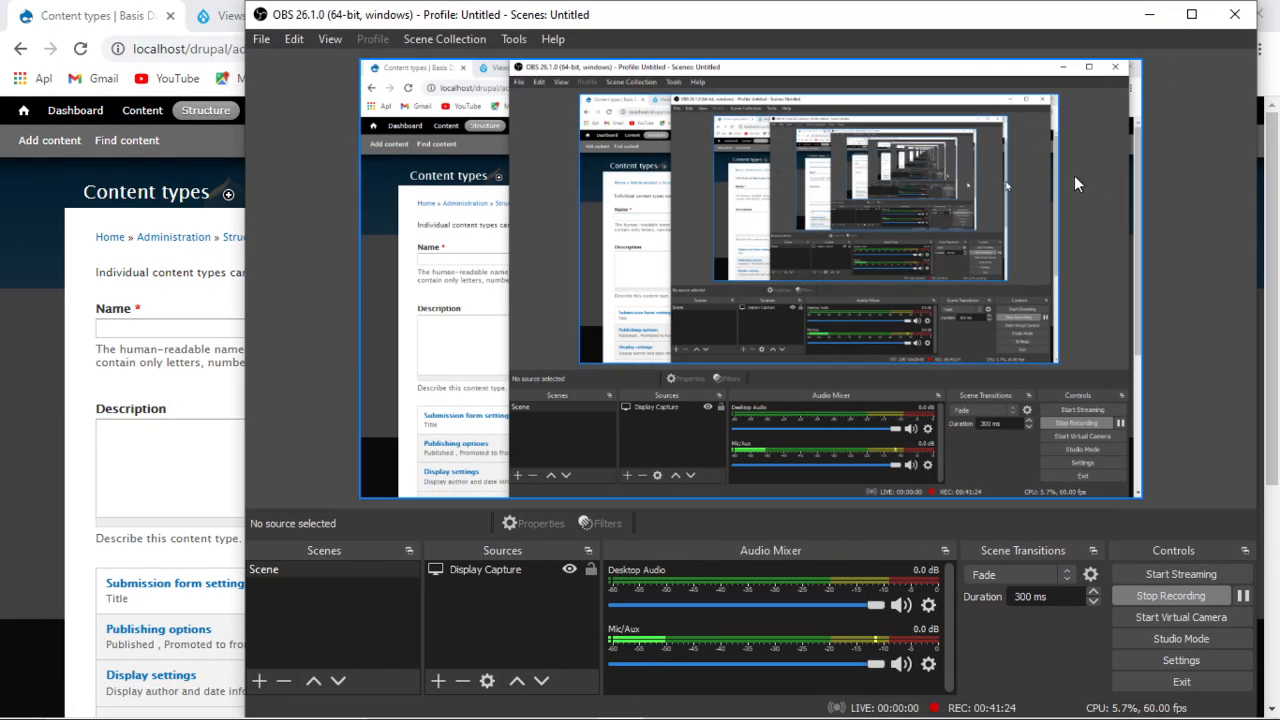
click(1149, 15)
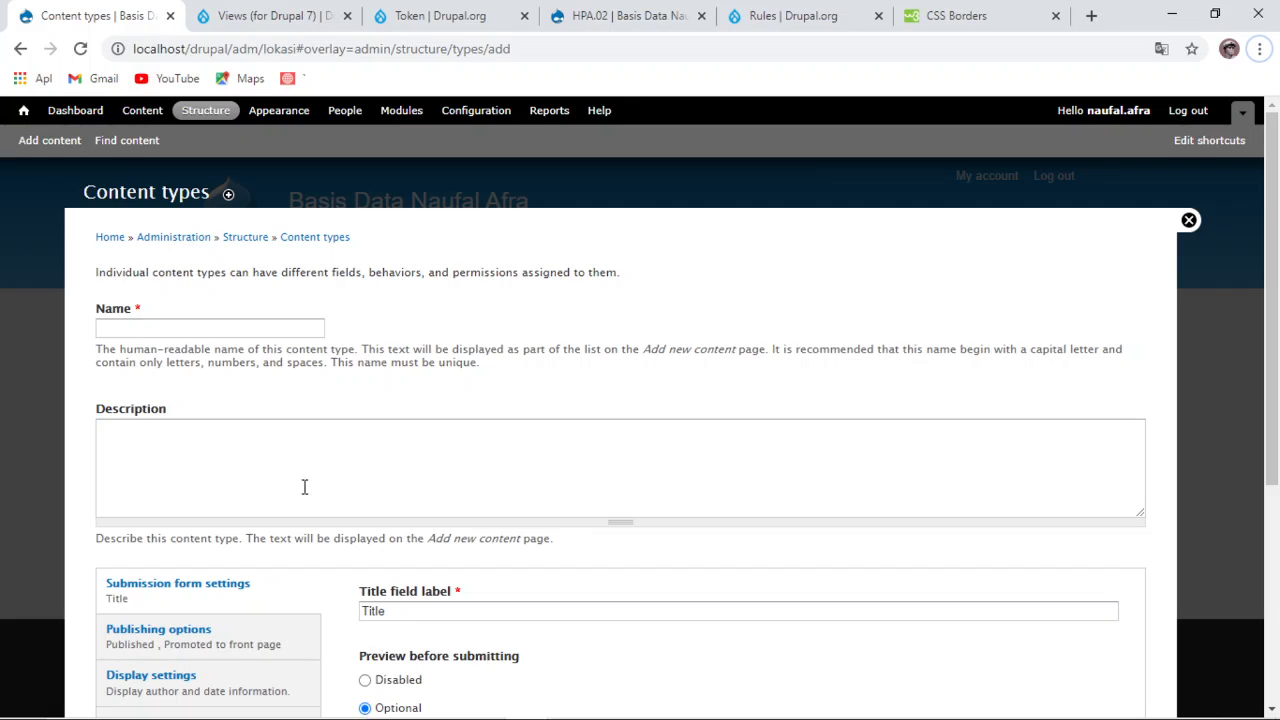
scroll(460, 500, down, 3)
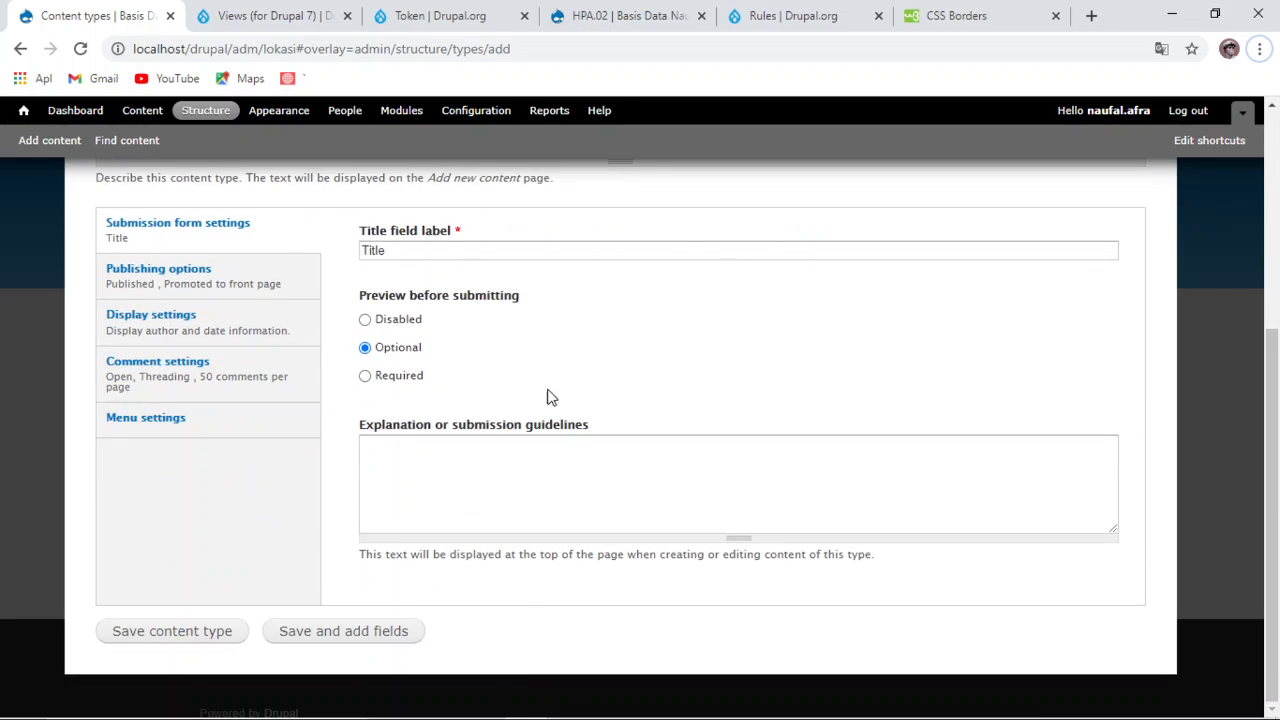
scroll(214, 346, up, 3)
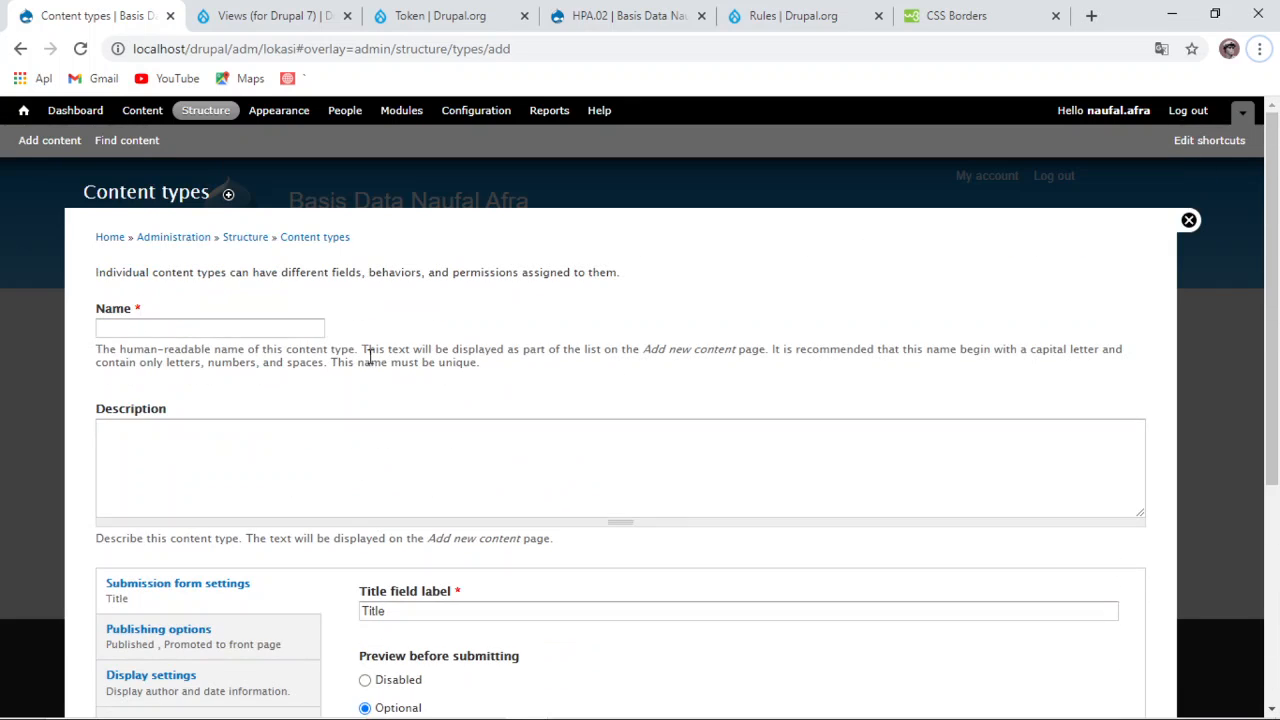
click(1189, 222)
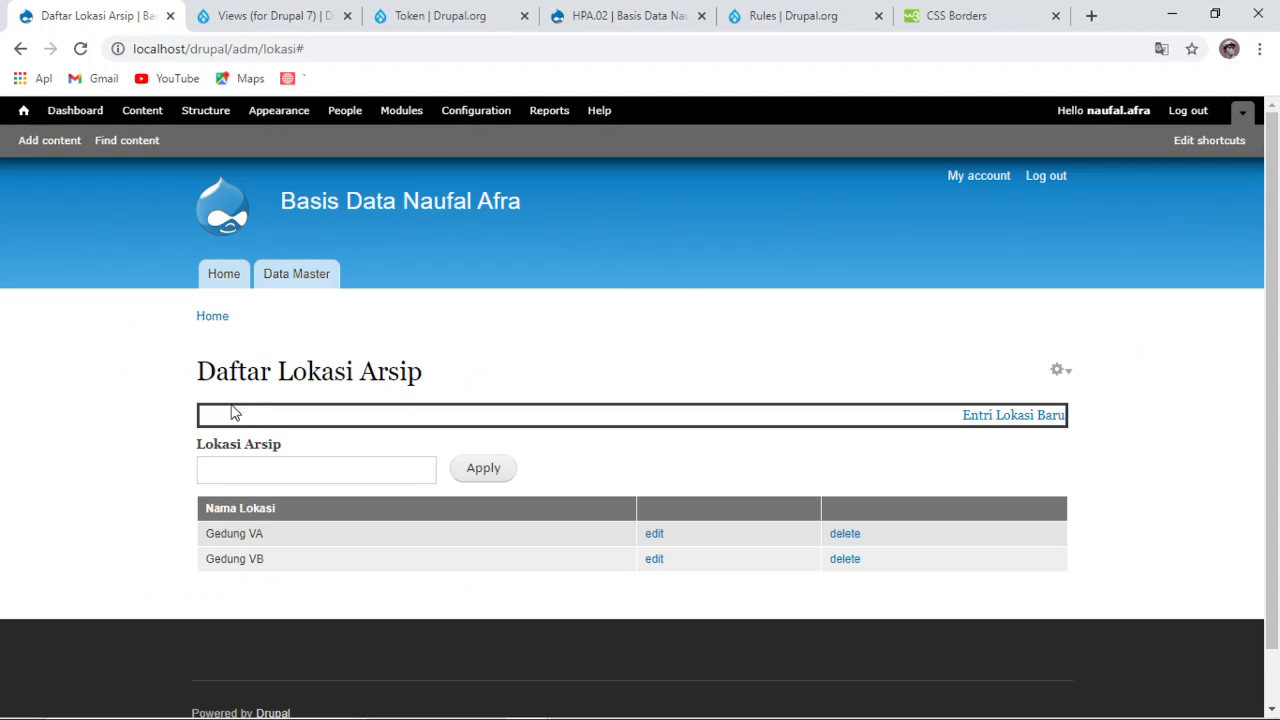
Step: Open the form for adding a new content type from the site's content type list
click(205, 112)
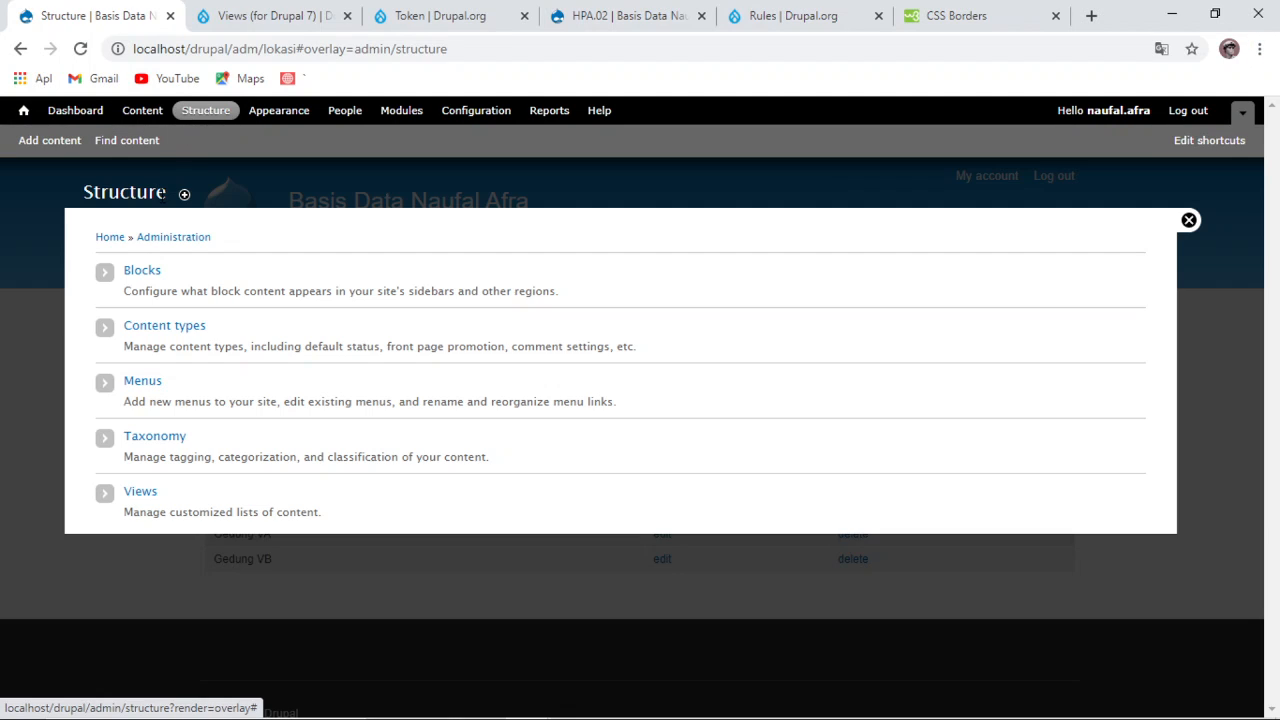
click(160, 329)
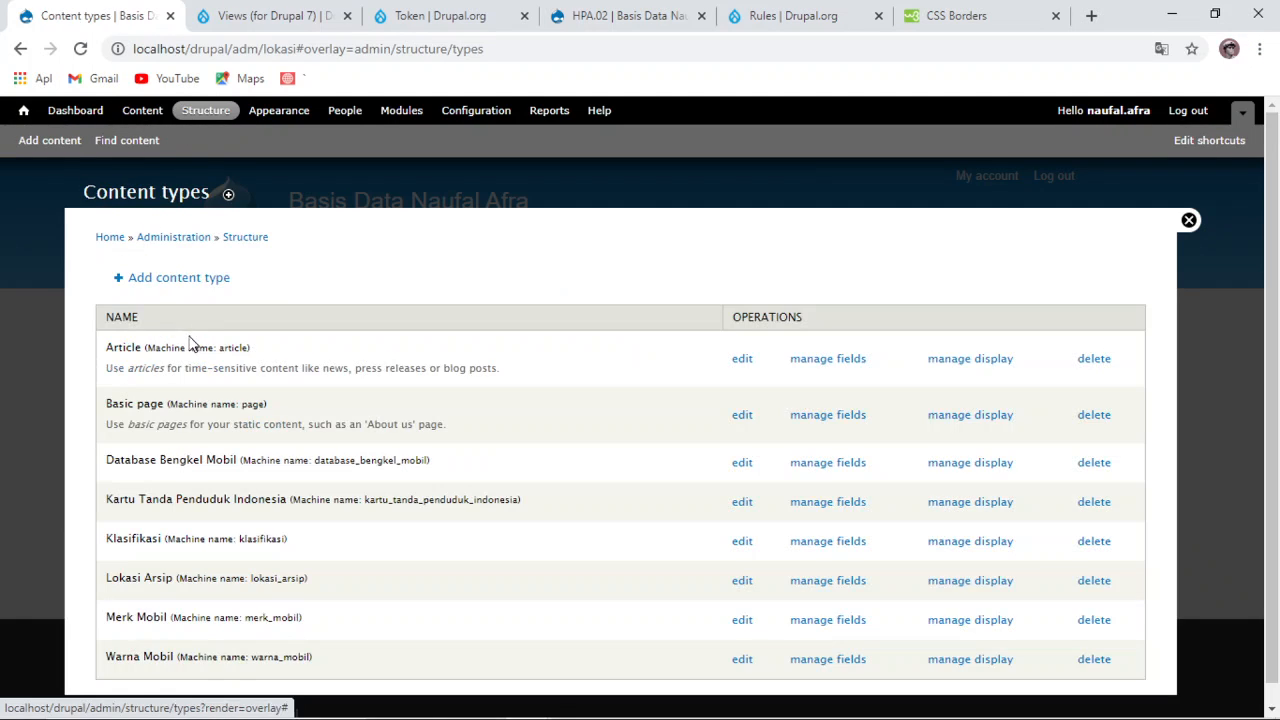
click(183, 284)
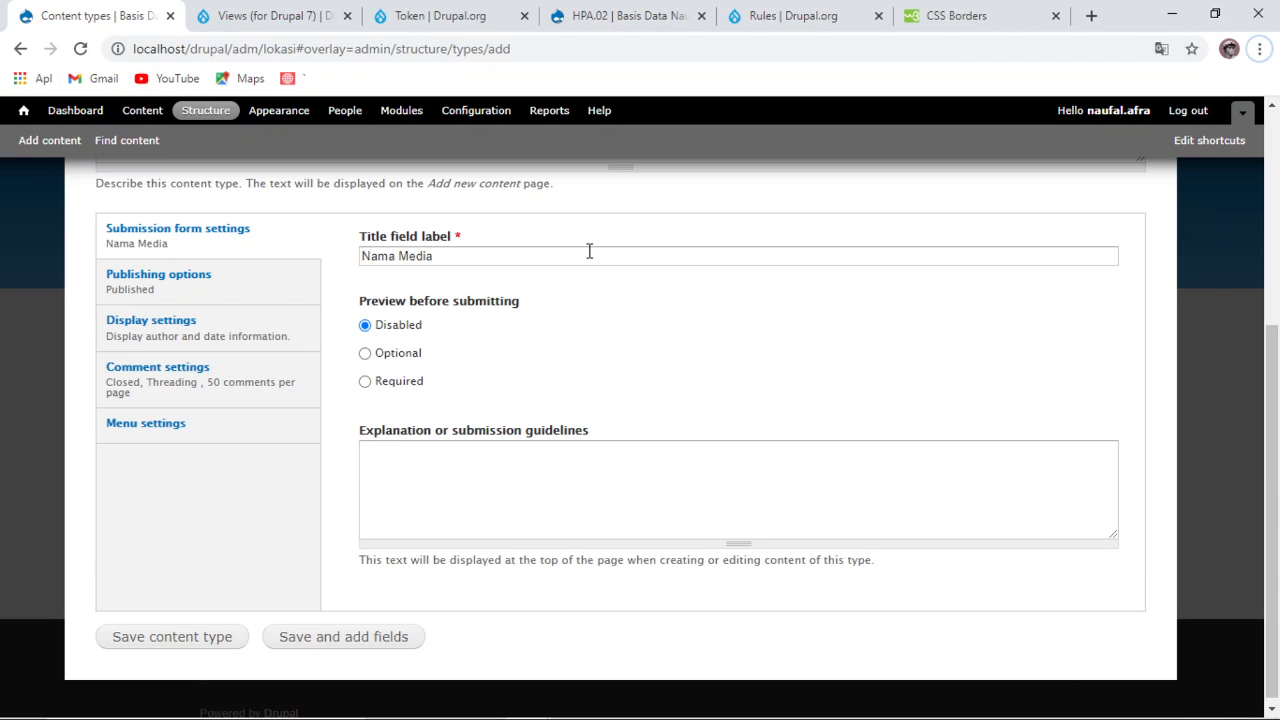
Step: Check the Media content type's name, title label, publishing options and comment settings, and save it to continue to its fields
scroll(546, 340, up, 3)
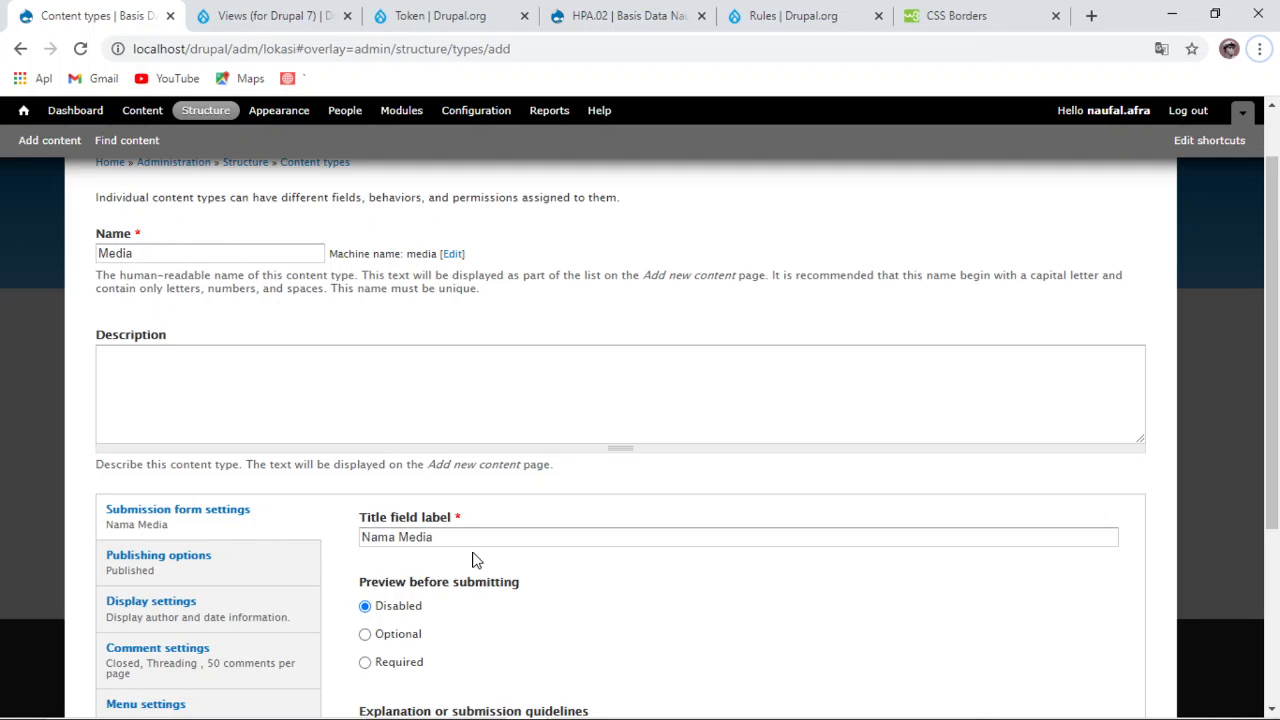
scroll(346, 557, up, 1)
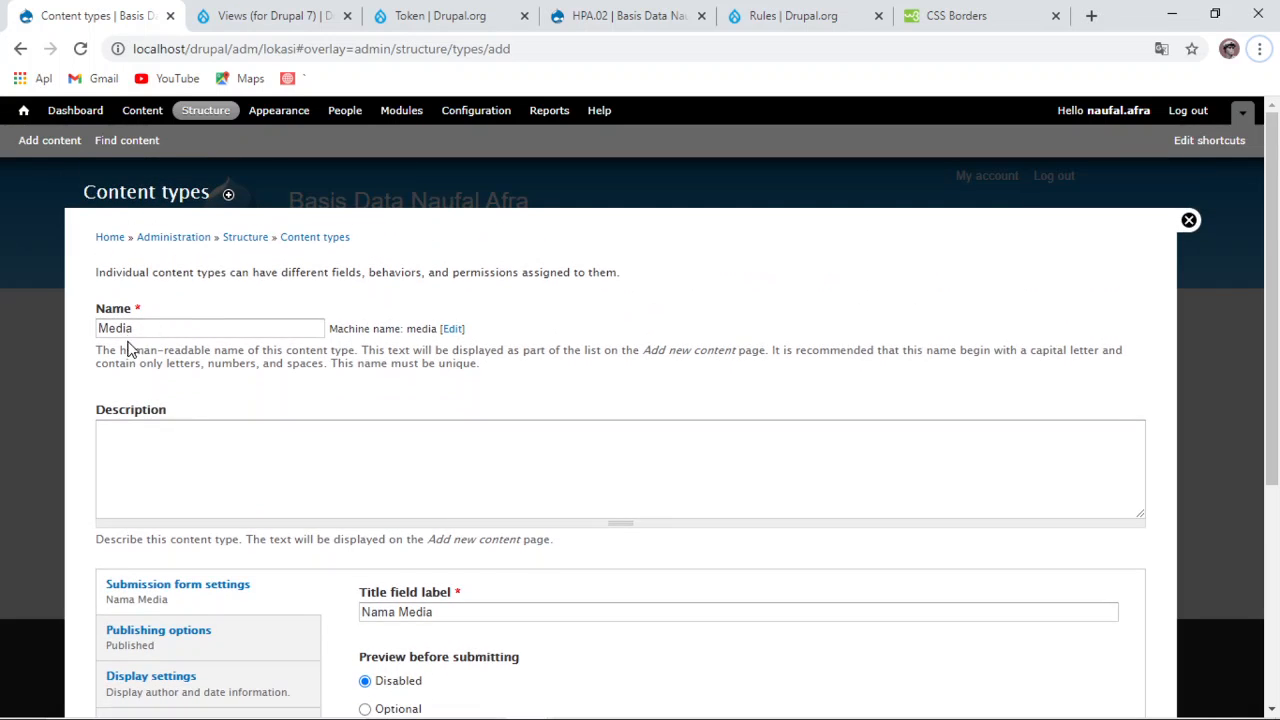
scroll(420, 506, down, 1)
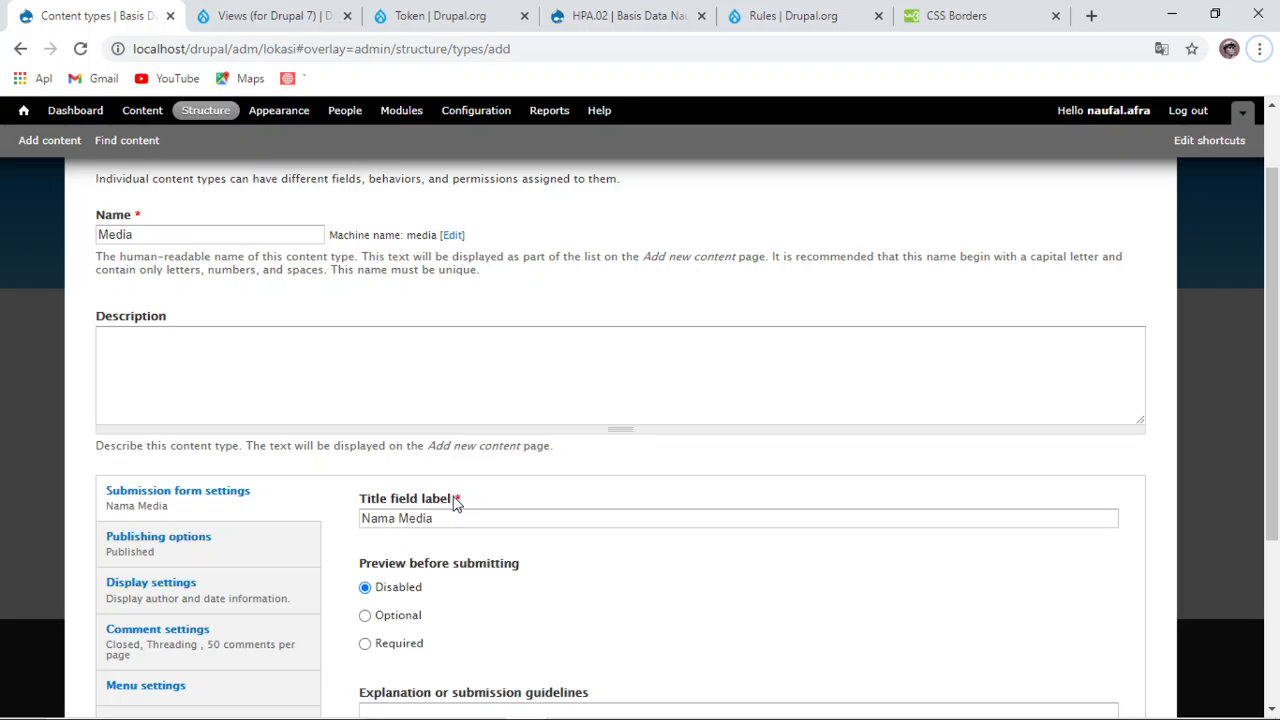
scroll(410, 520, down, 2)
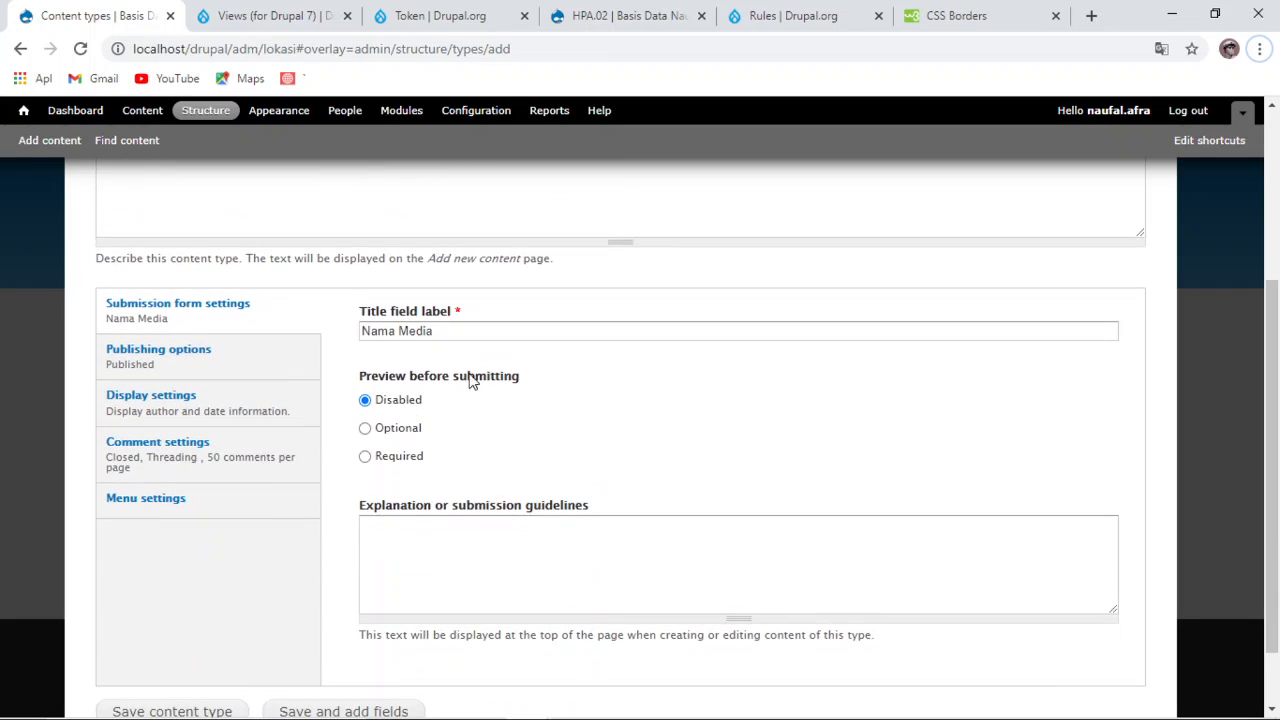
scroll(567, 575, down, 1)
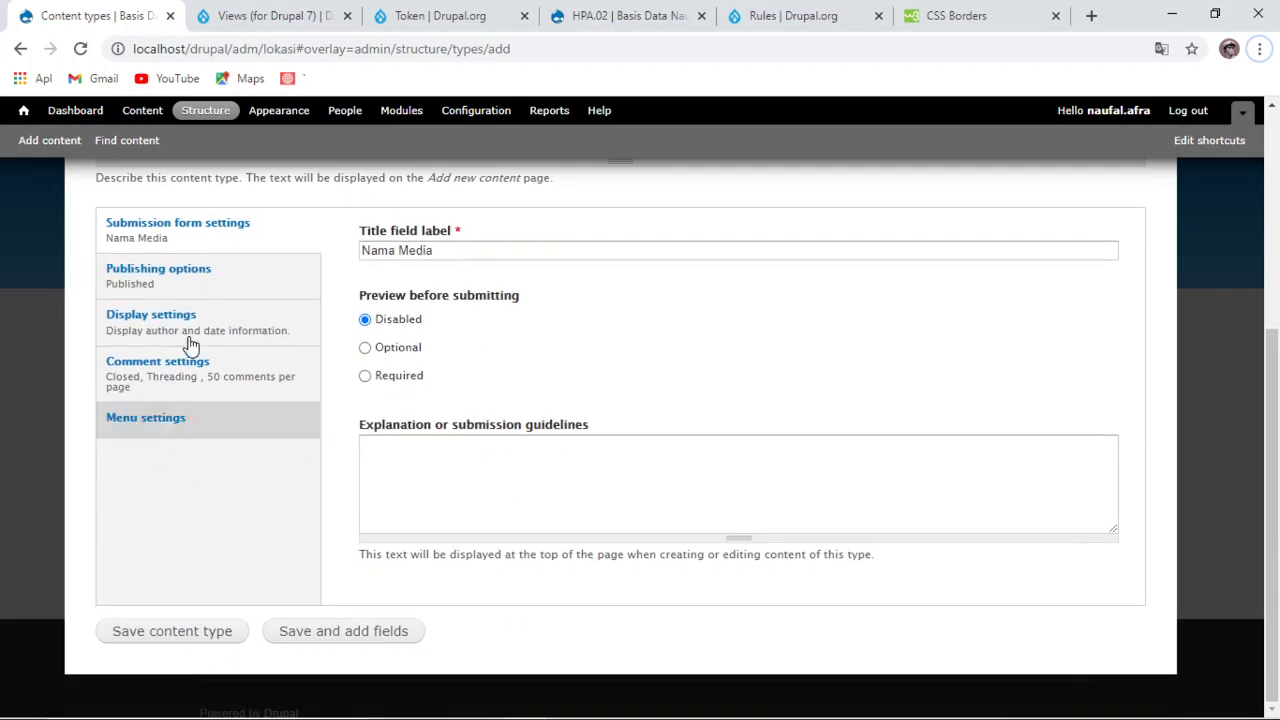
click(176, 282)
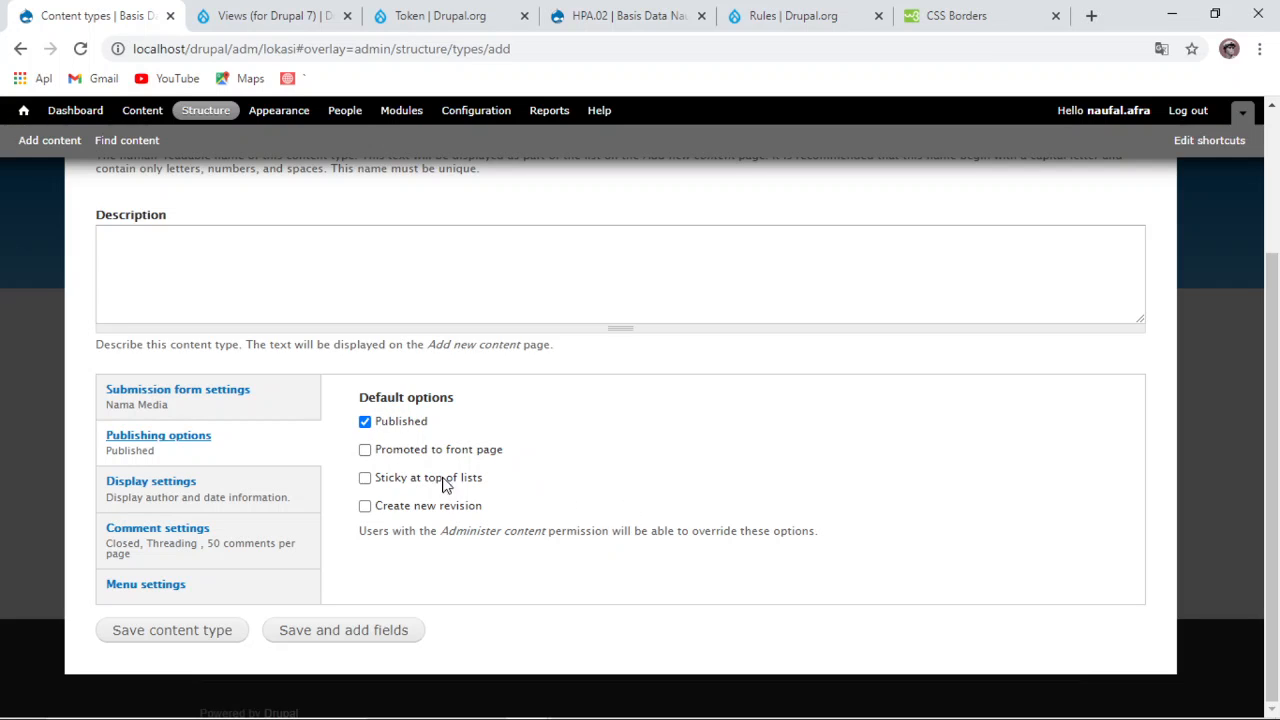
click(172, 541)
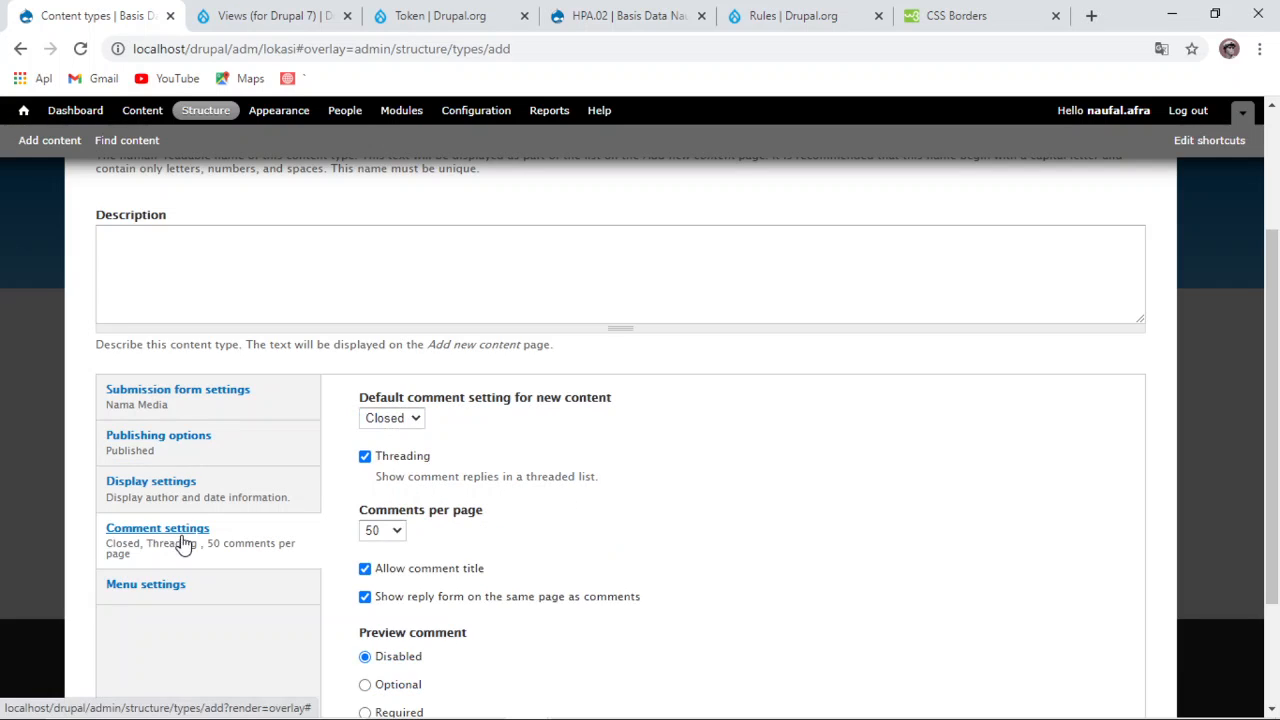
scroll(432, 490, down, 2)
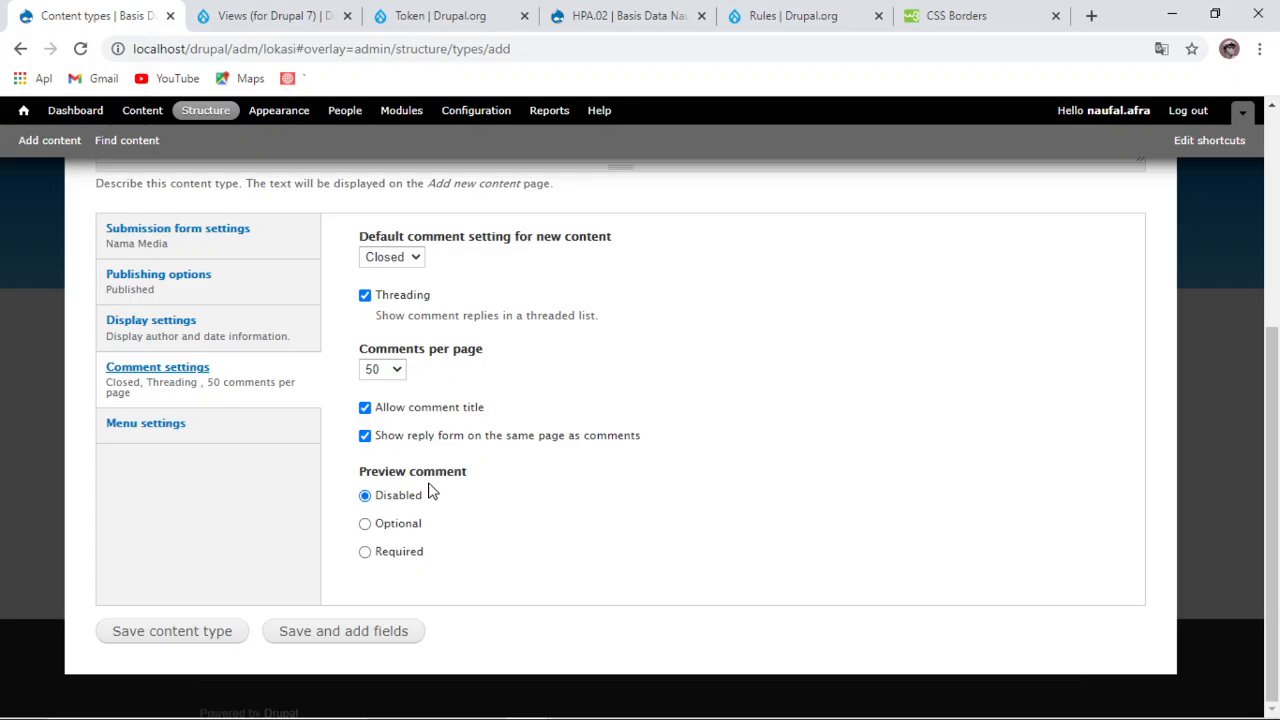
click(344, 634)
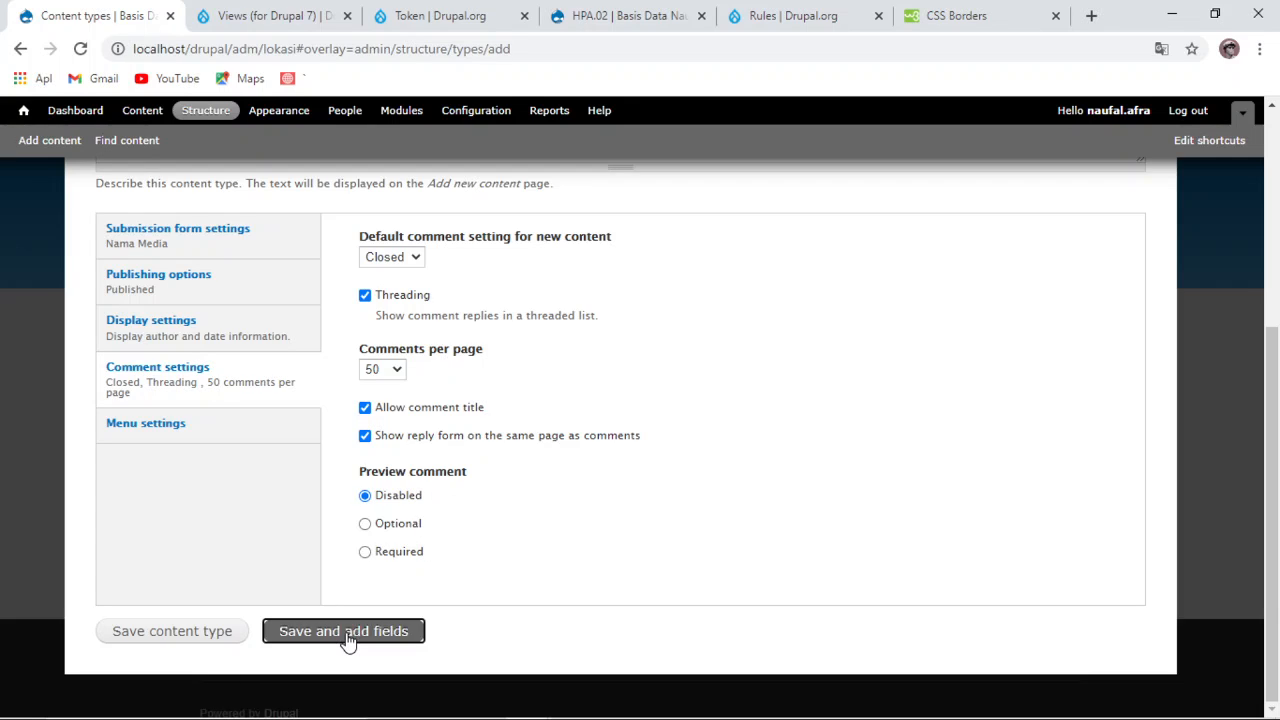
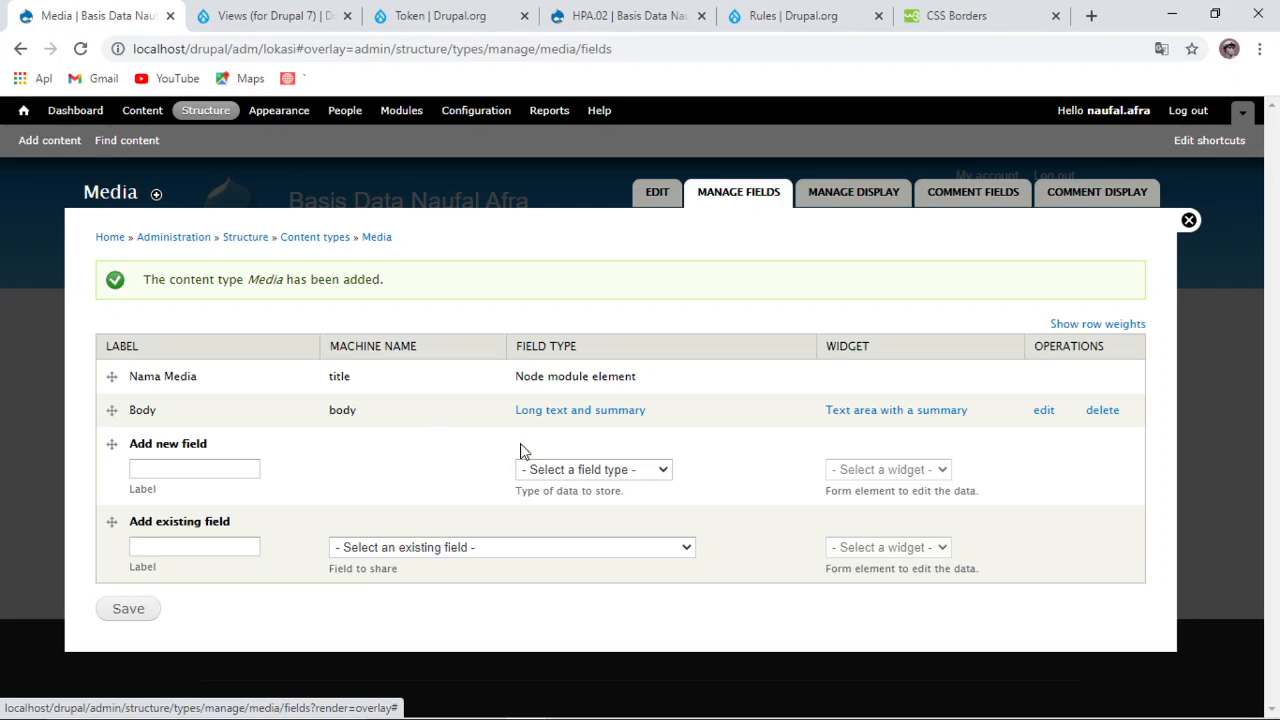
Step: Delete the Body field from the Media content type and confirm the deletion
click(1105, 412)
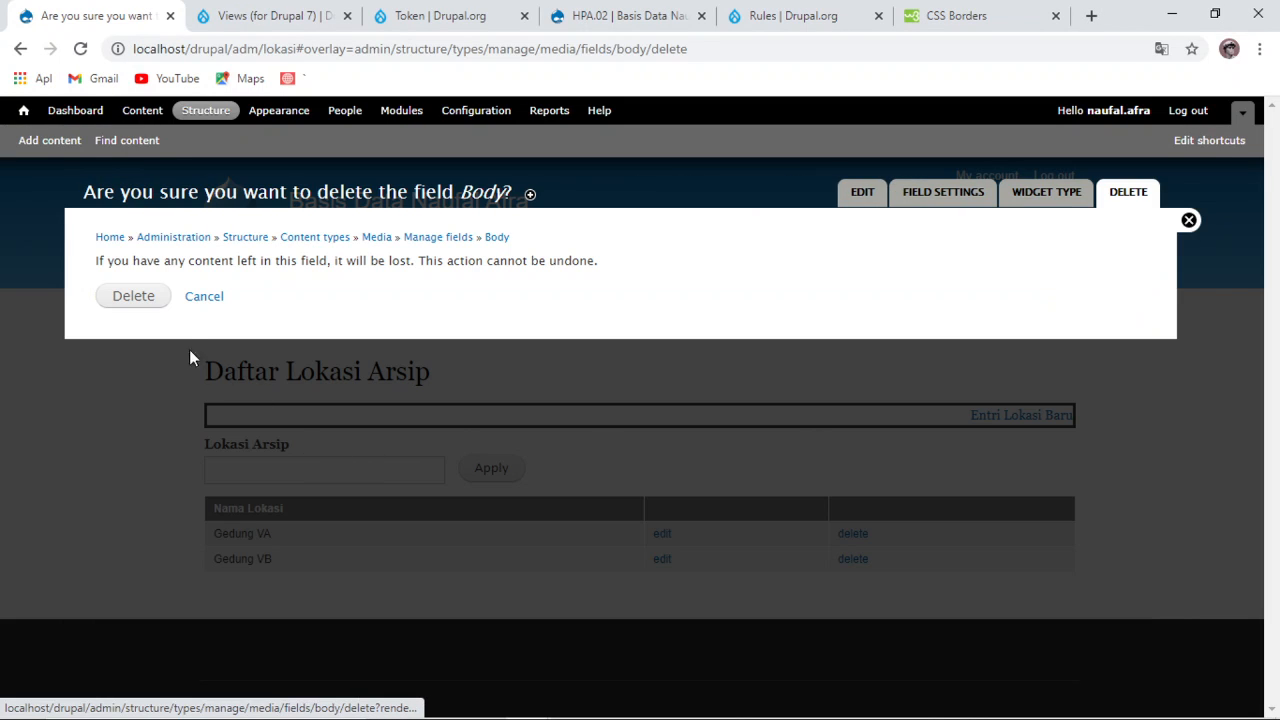
click(148, 298)
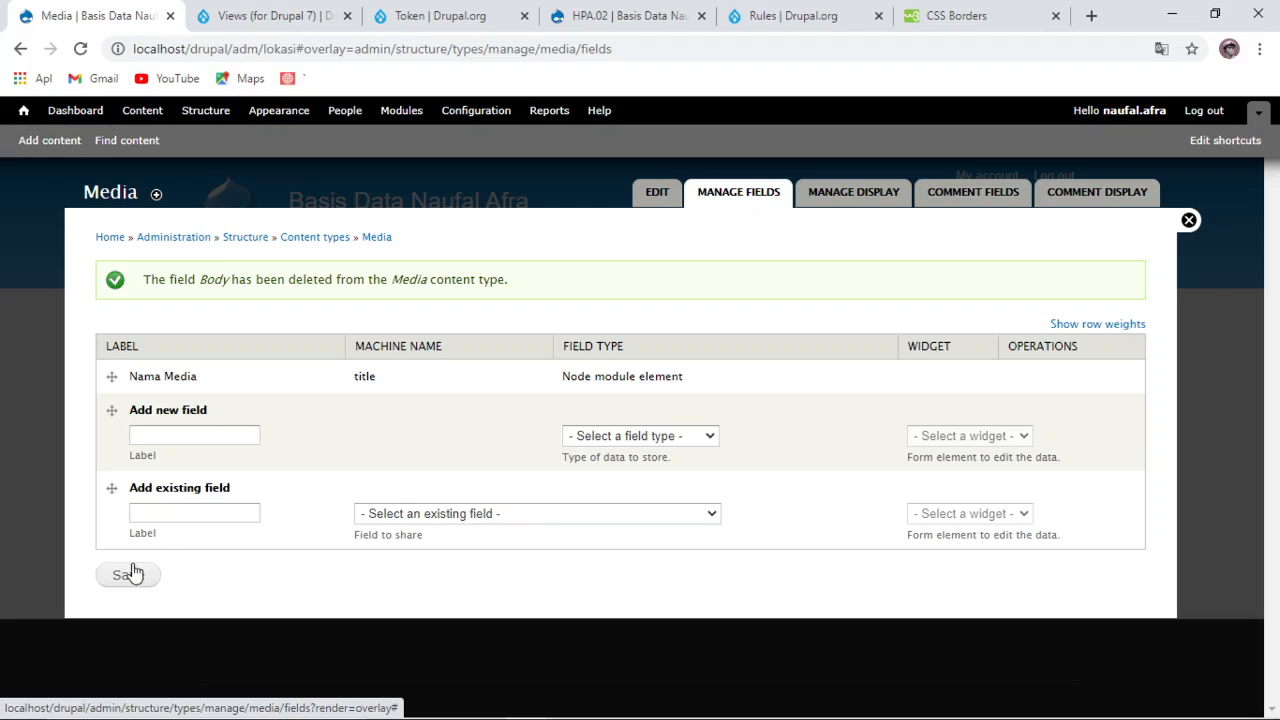
Step: Create a new Media content item with the Nama Media "CD Disk" and save it
click(60, 141)
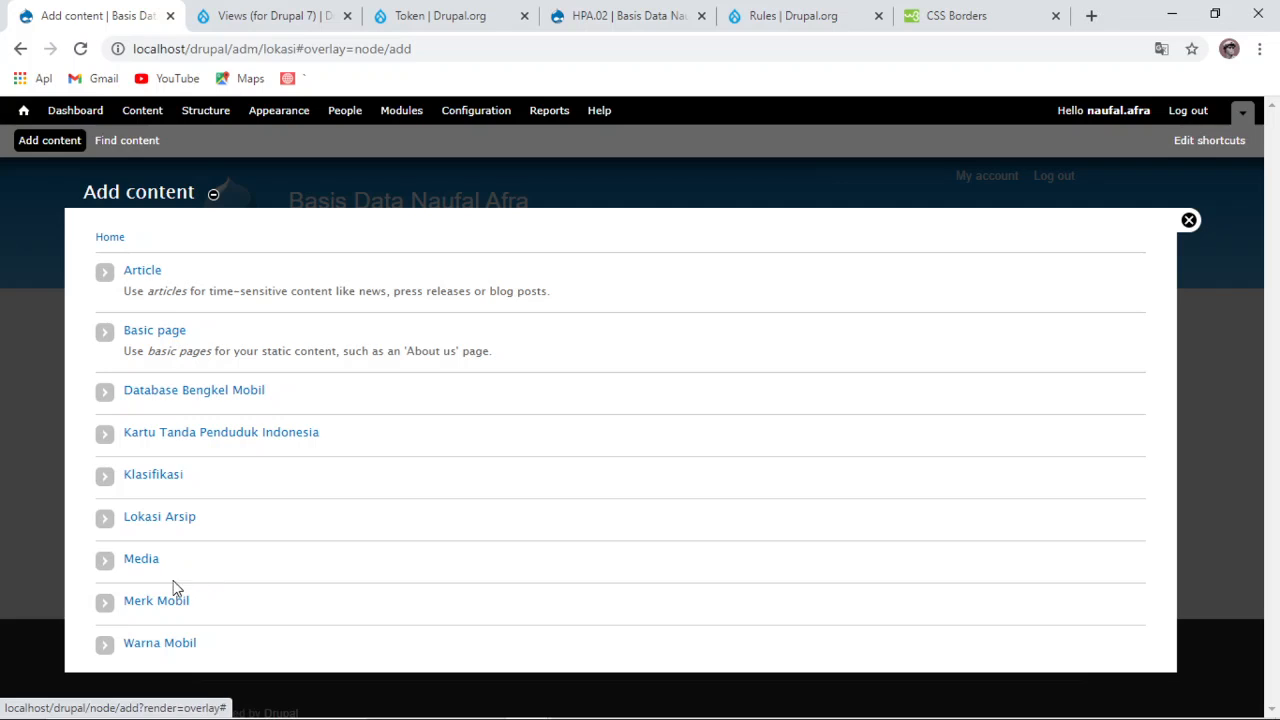
click(142, 568)
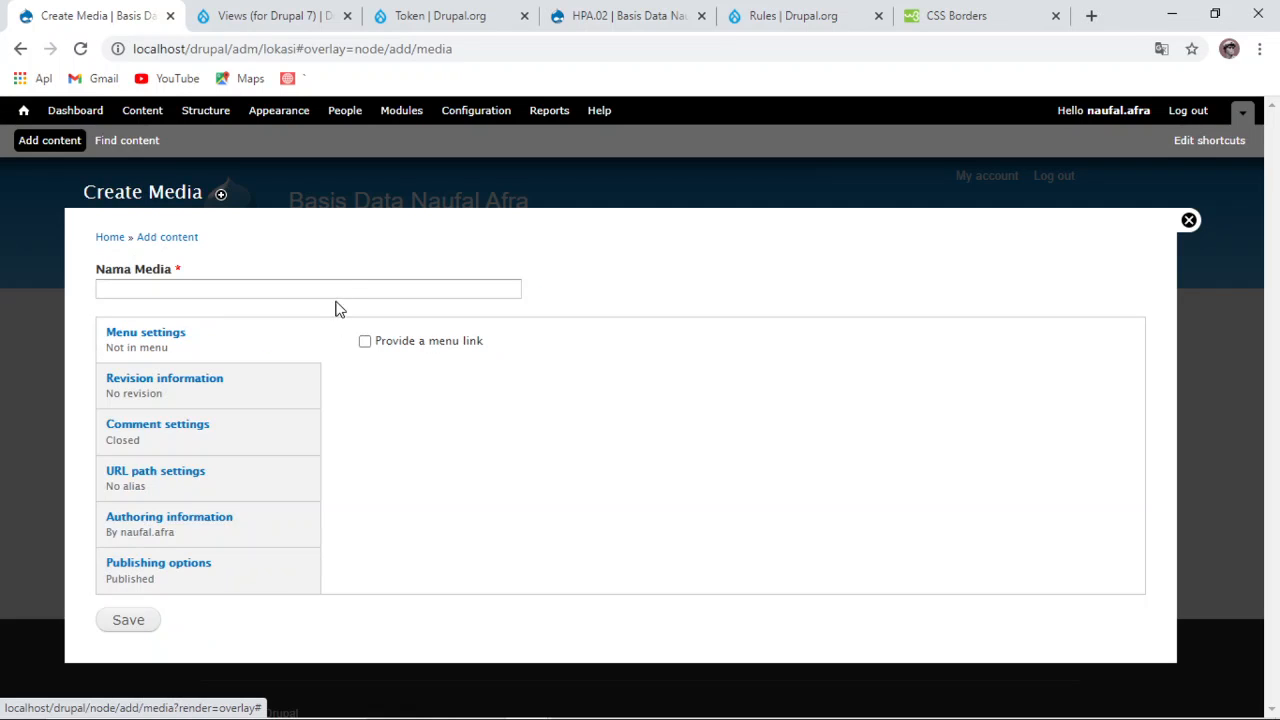
click(324, 287)
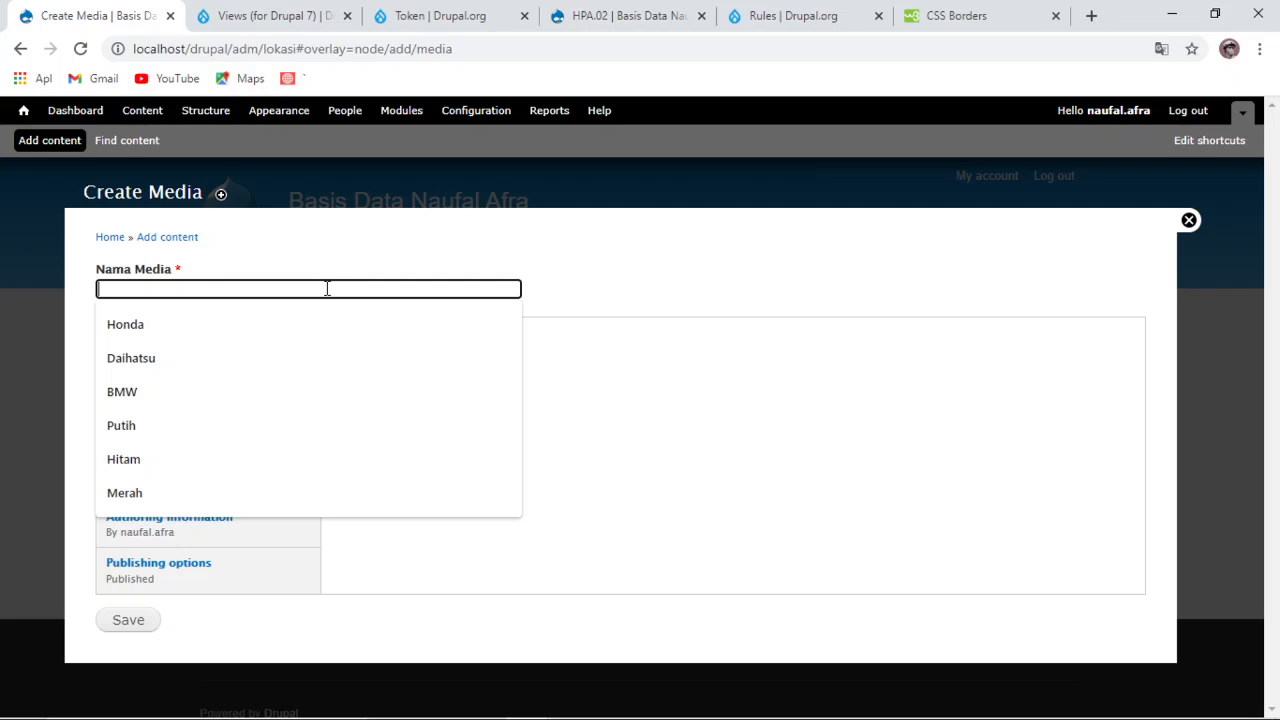
key(Caps_Lock)
text(CD )
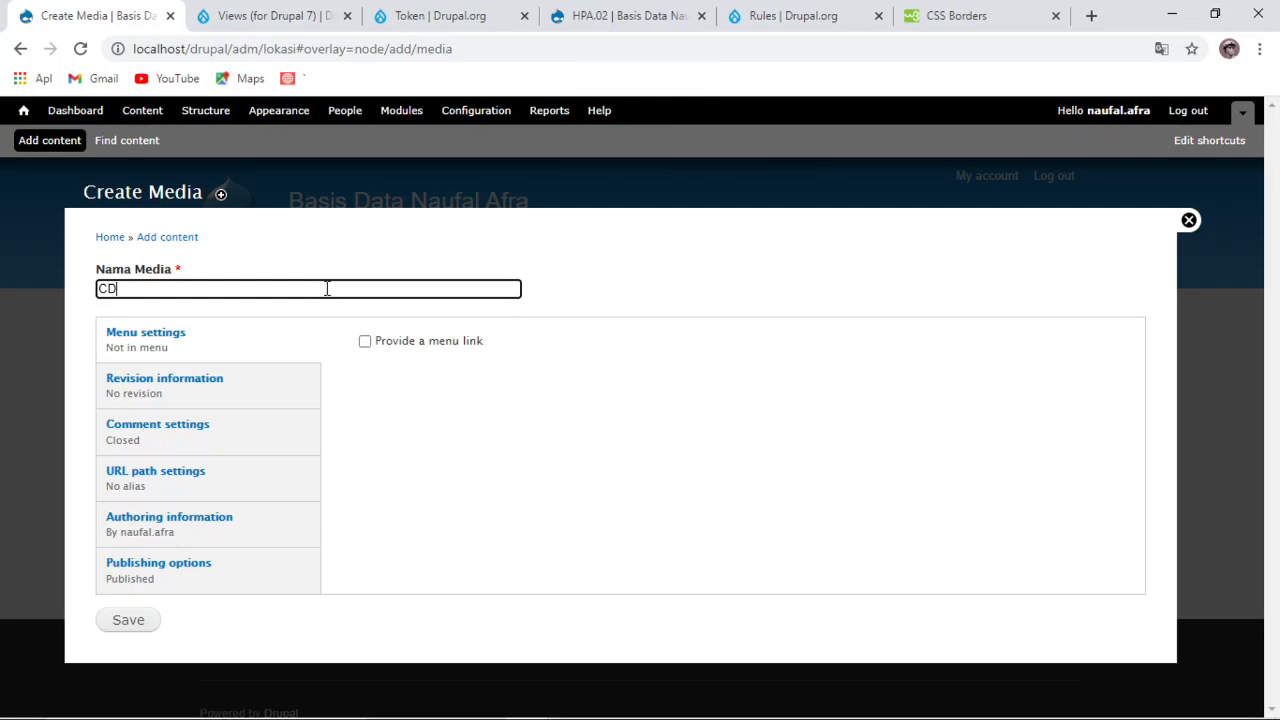
text(D)
key(Caps_Lock)
text(i)
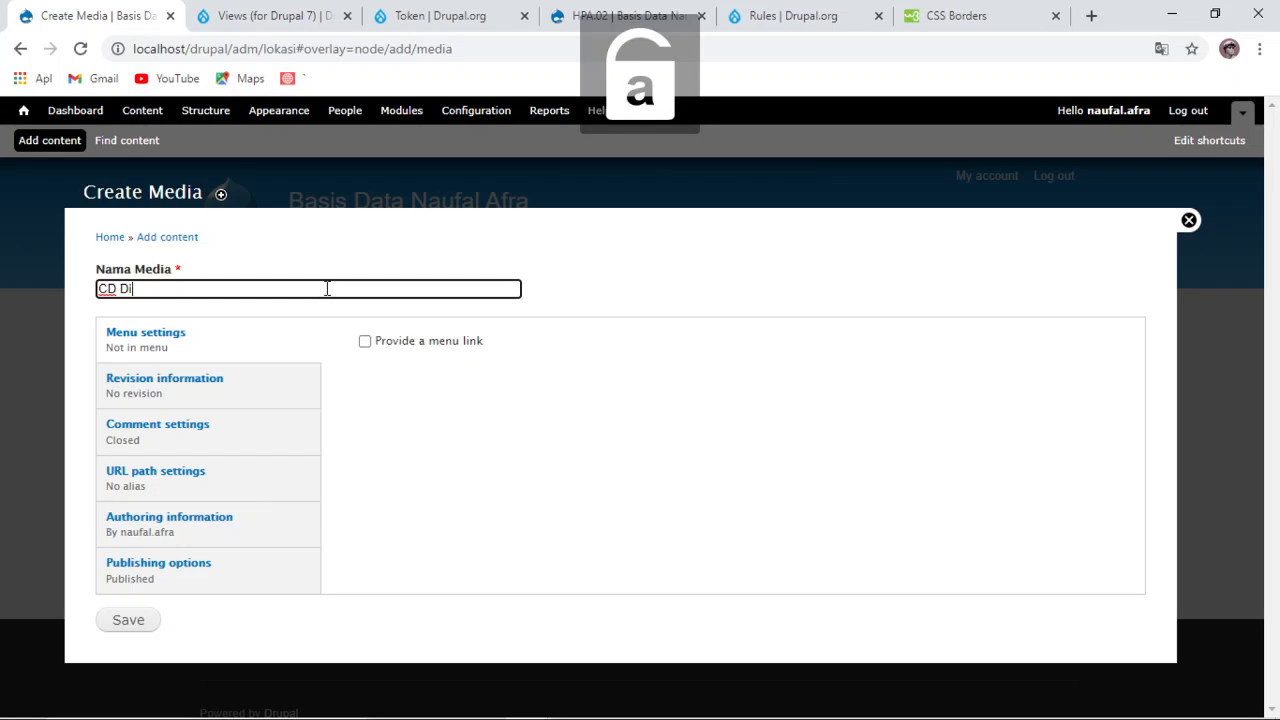
text(sk)
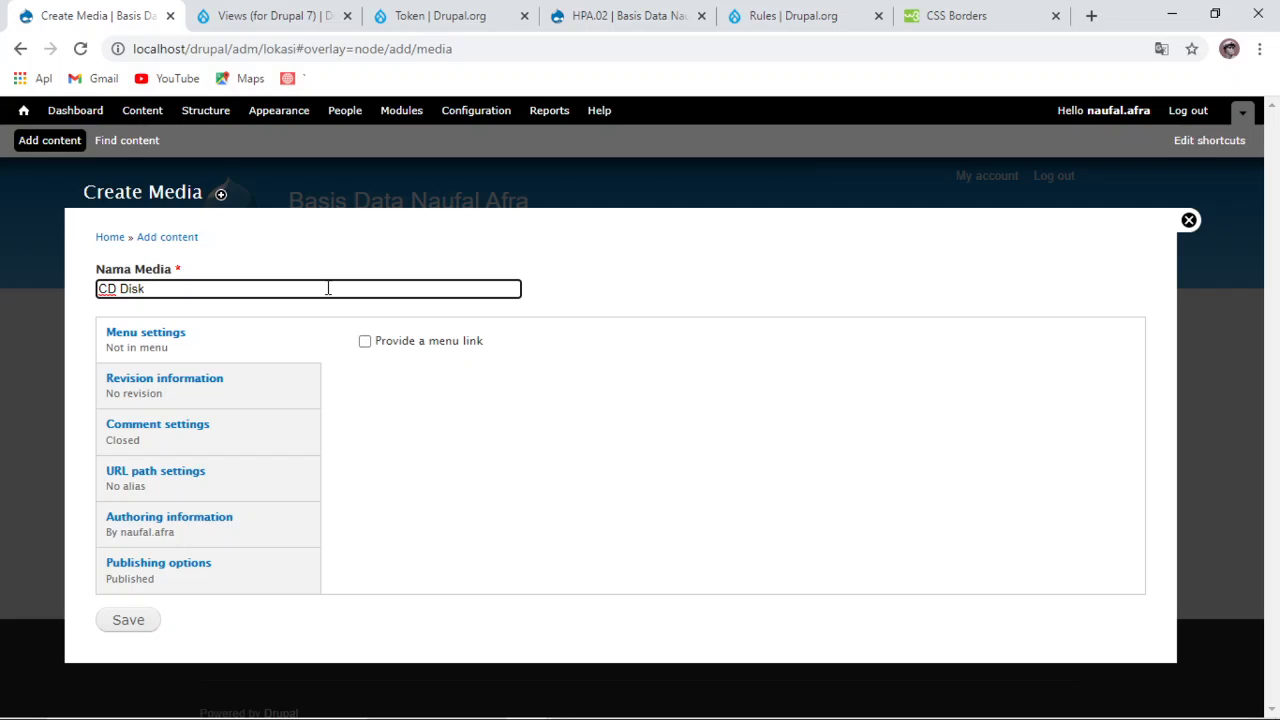
click(118, 628)
click(120, 621)
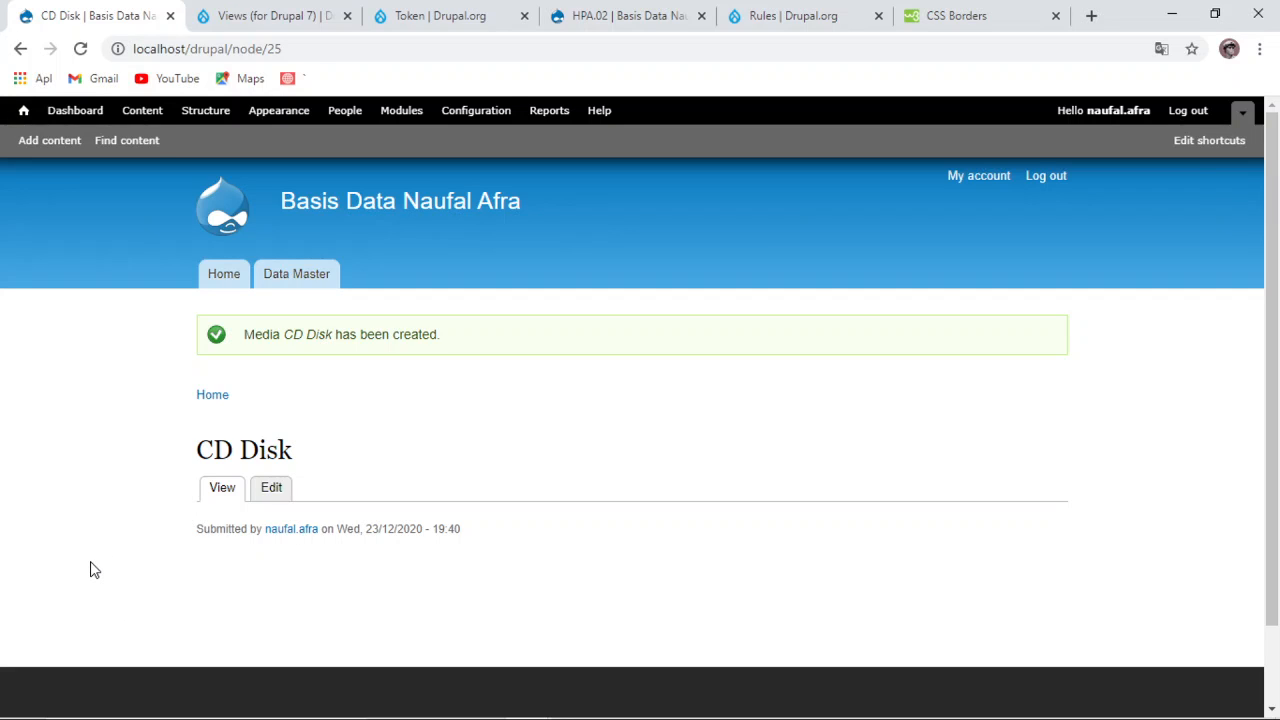
Step: Leave the saved media item and open the site's Daftar Lokasi Arsip page at localhost/drupal/adm/lokasi
key(alt)
click(213, 296)
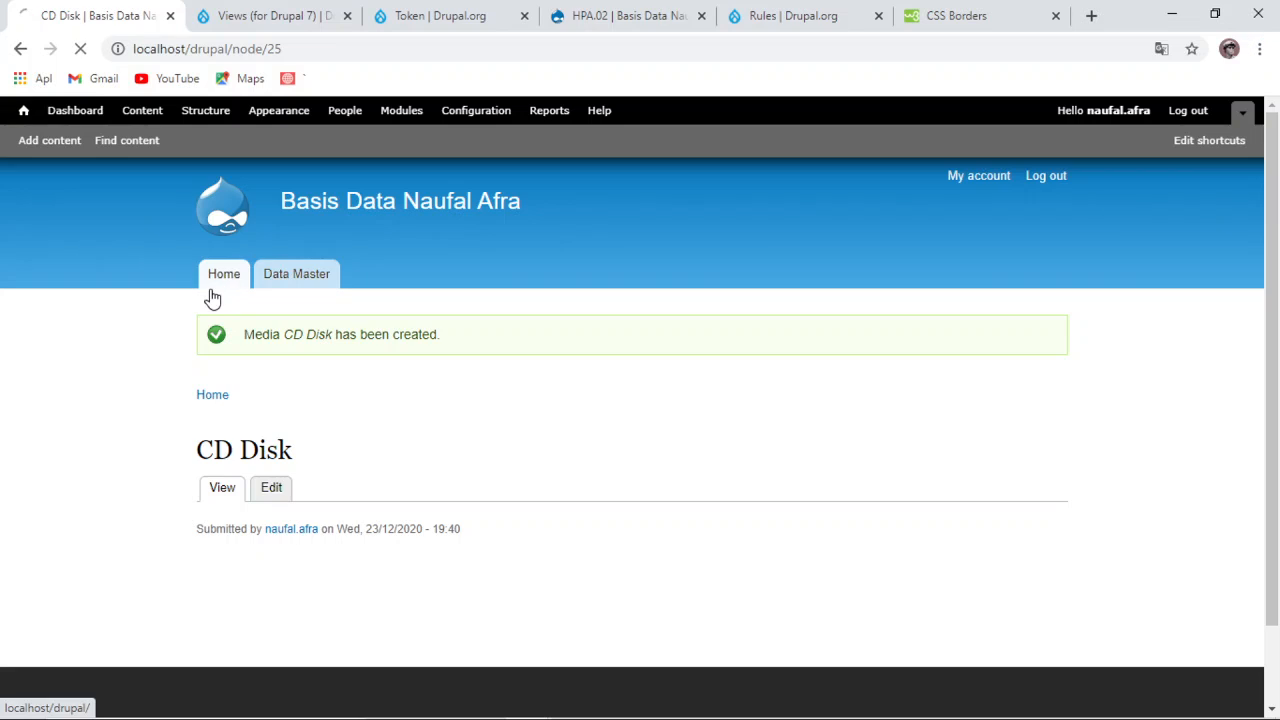
click(275, 54)
click(275, 55)
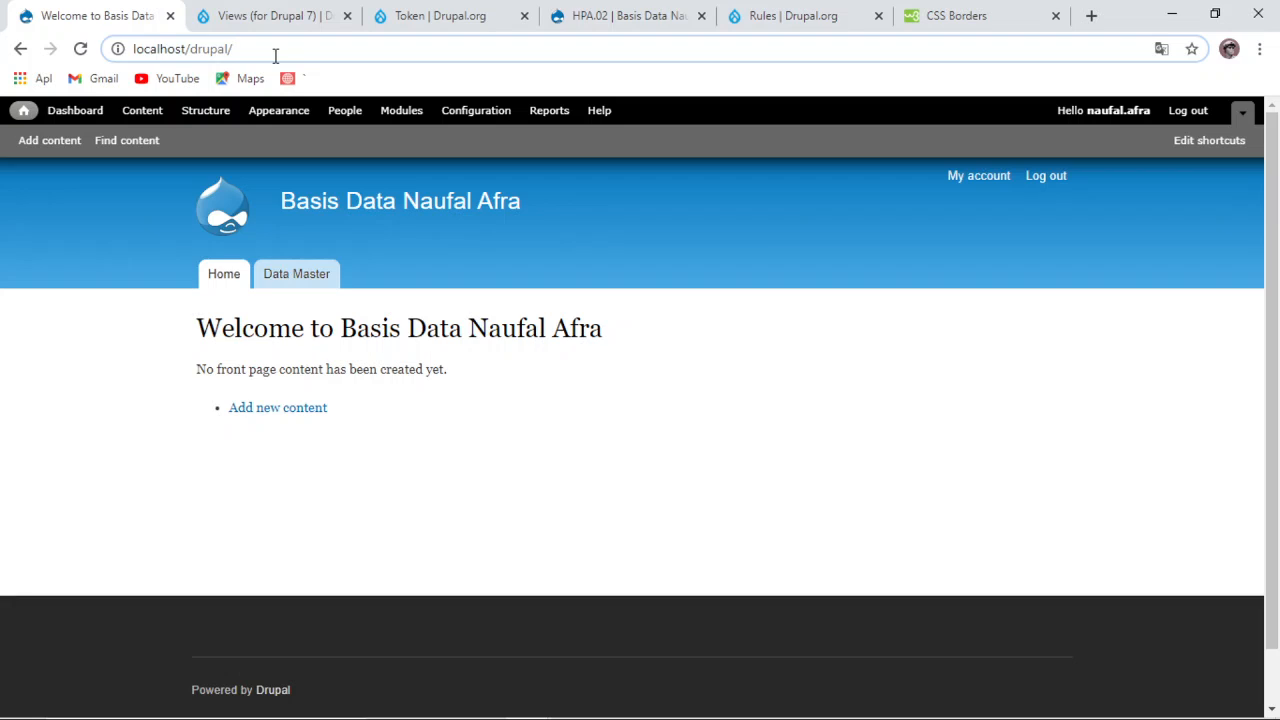
text(ad)
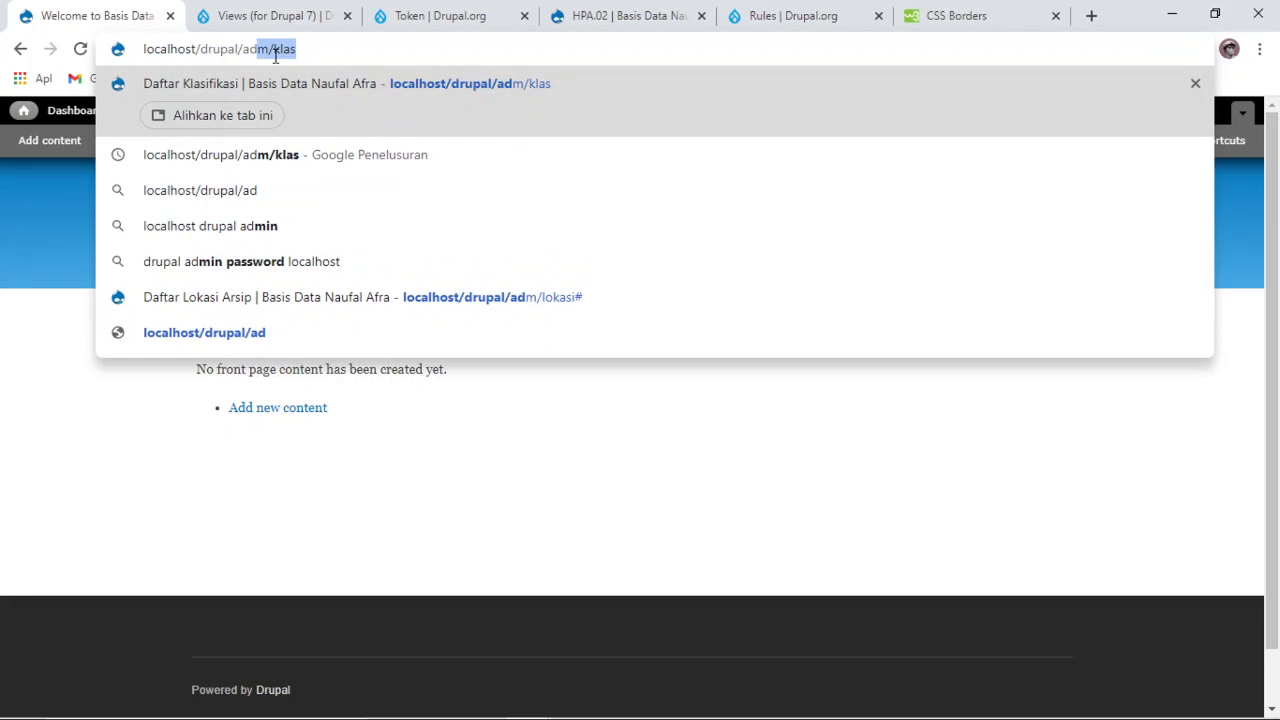
text(m/)
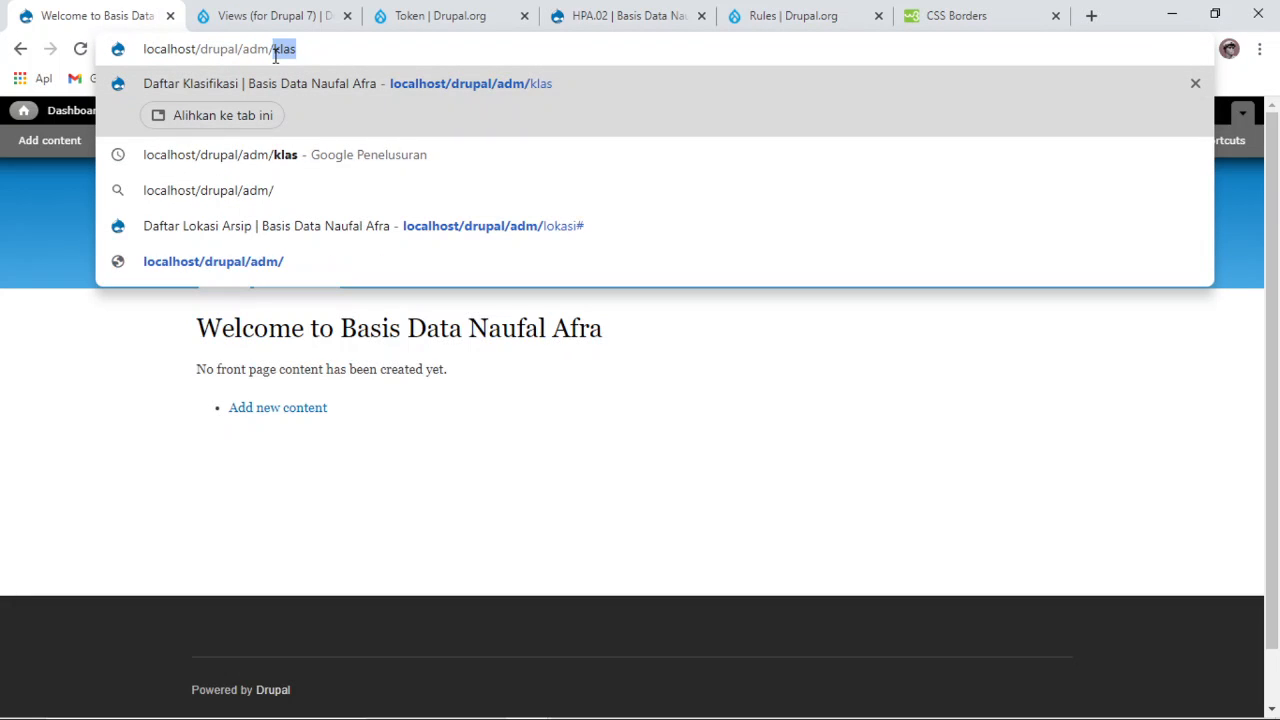
text(lokas)
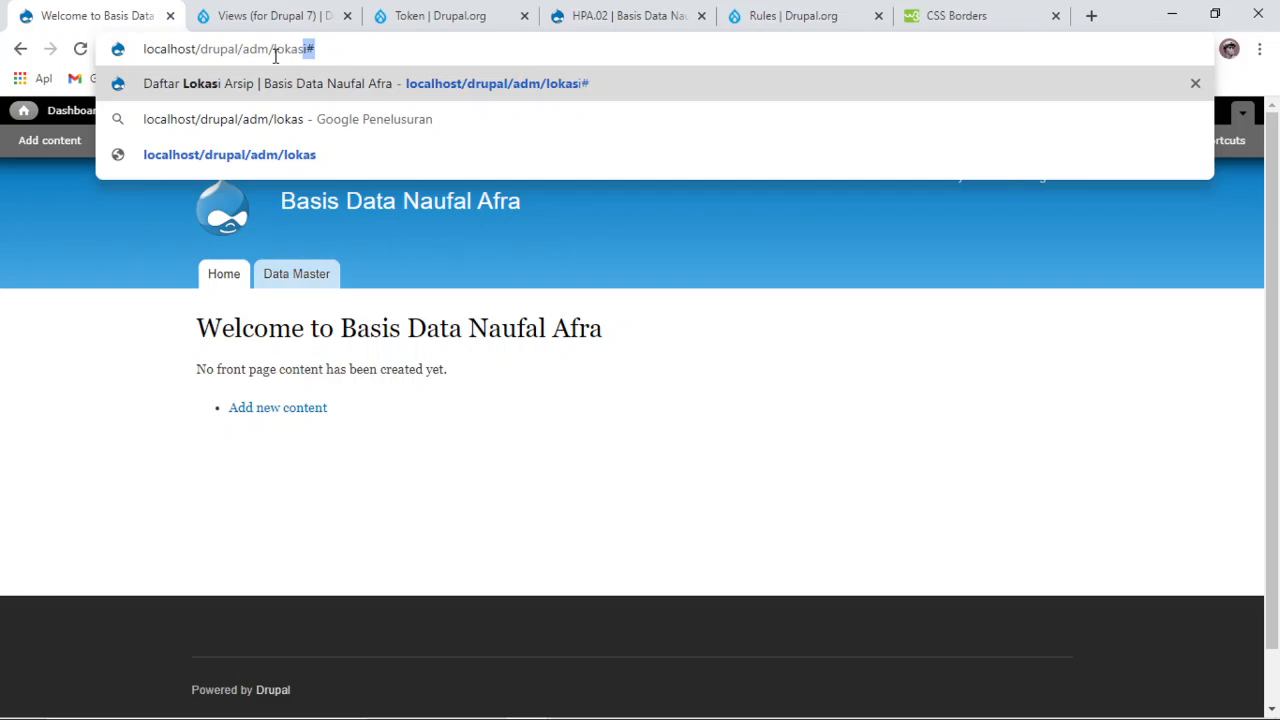
text(i)
key(Return)
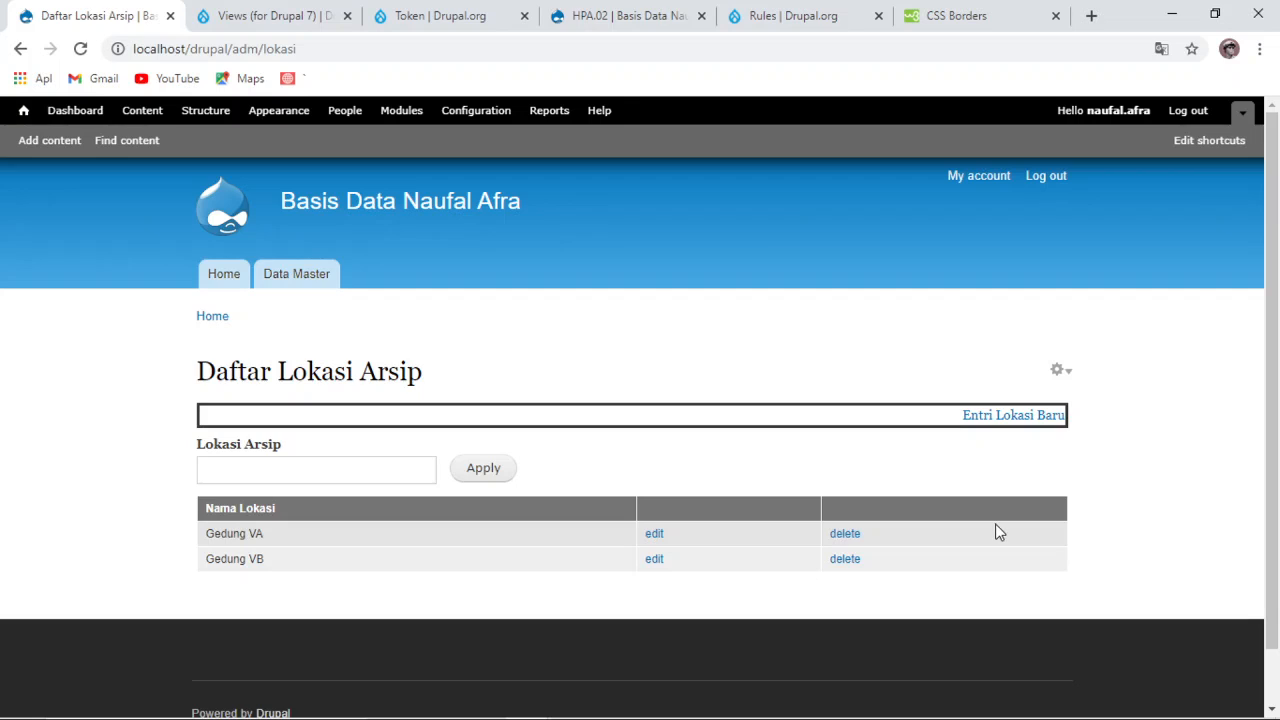
Step: Edit the Daftar Lokasi Arsip view and start cloning it
click(1061, 370)
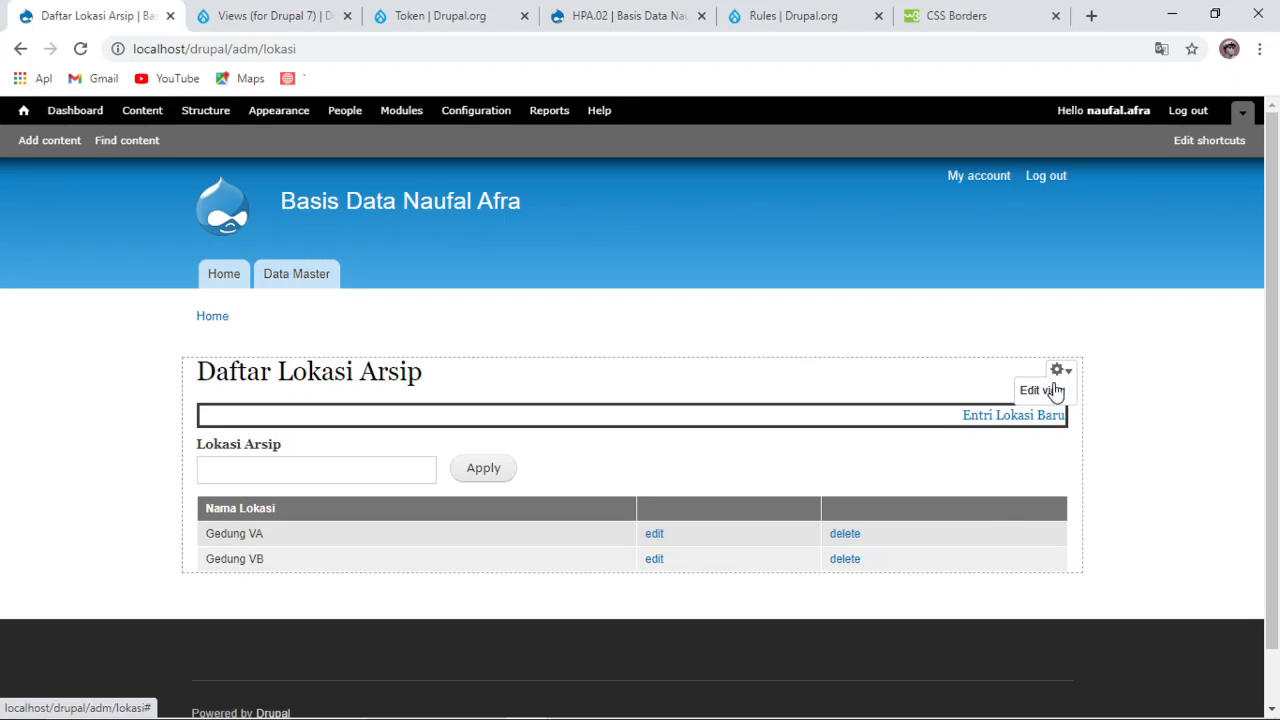
click(1052, 385)
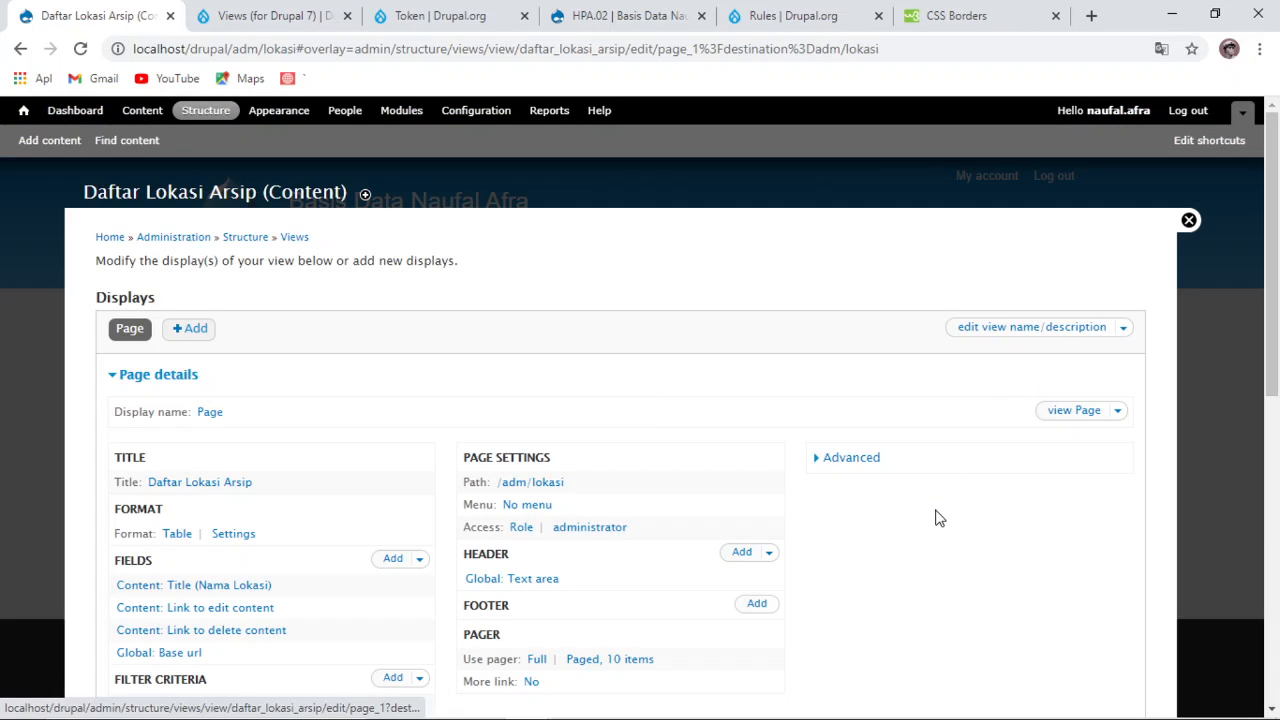
scroll(1025, 549, down, 1)
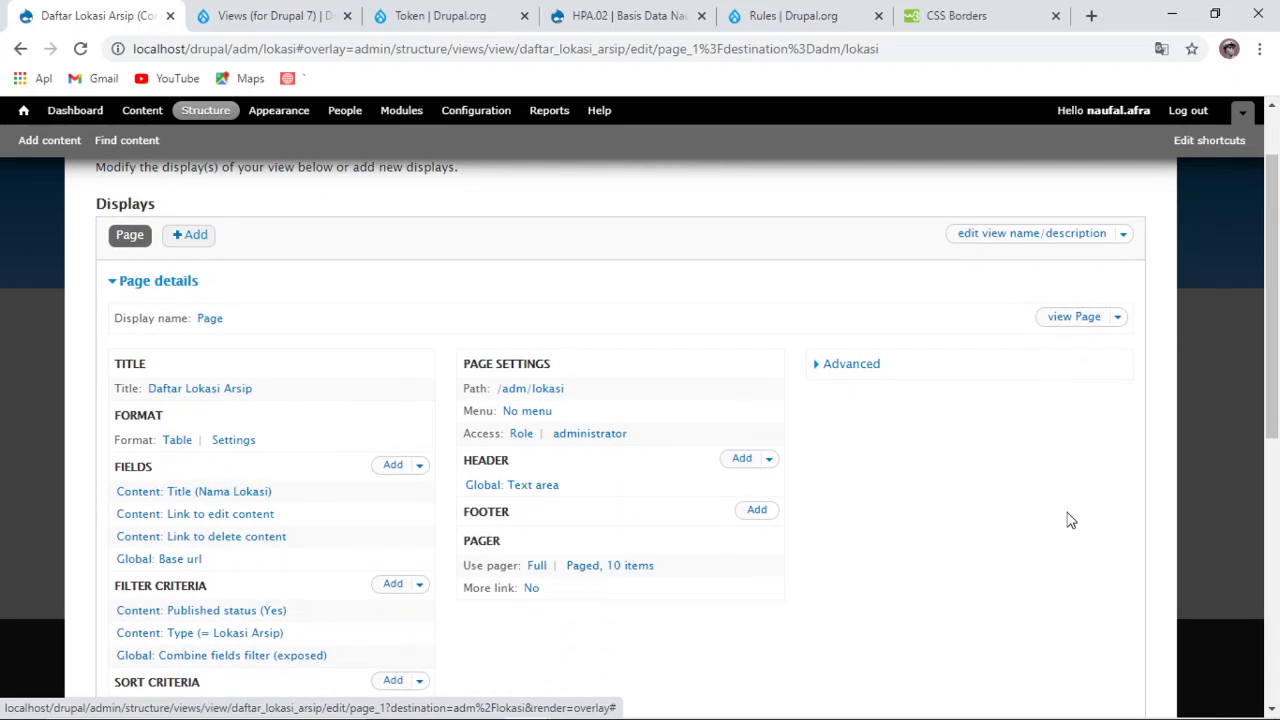
click(1094, 240)
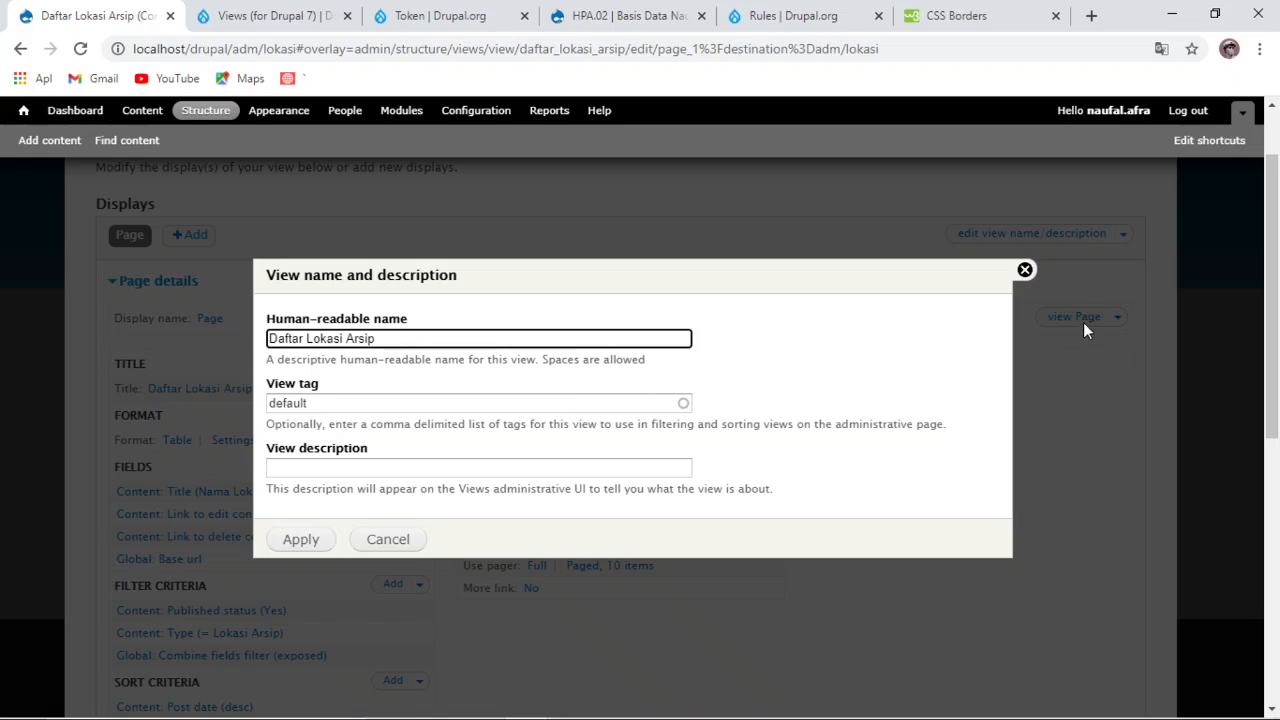
click(1022, 275)
click(1118, 240)
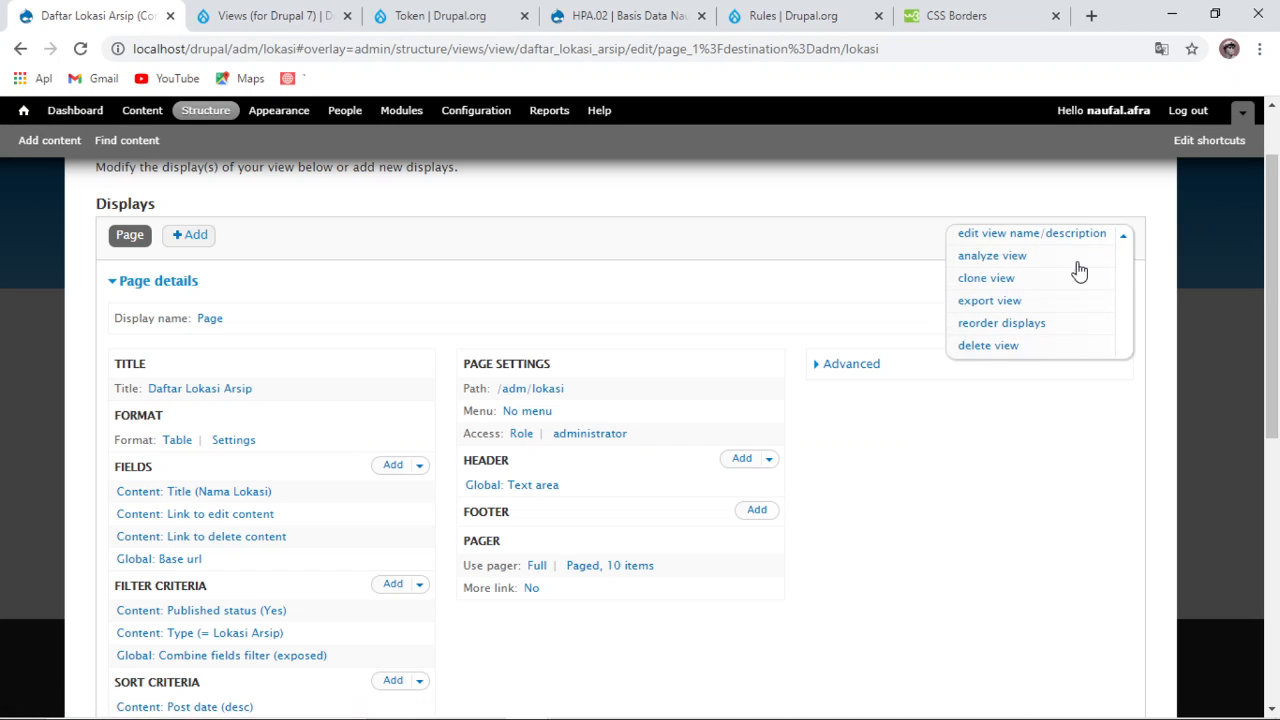
click(1008, 279)
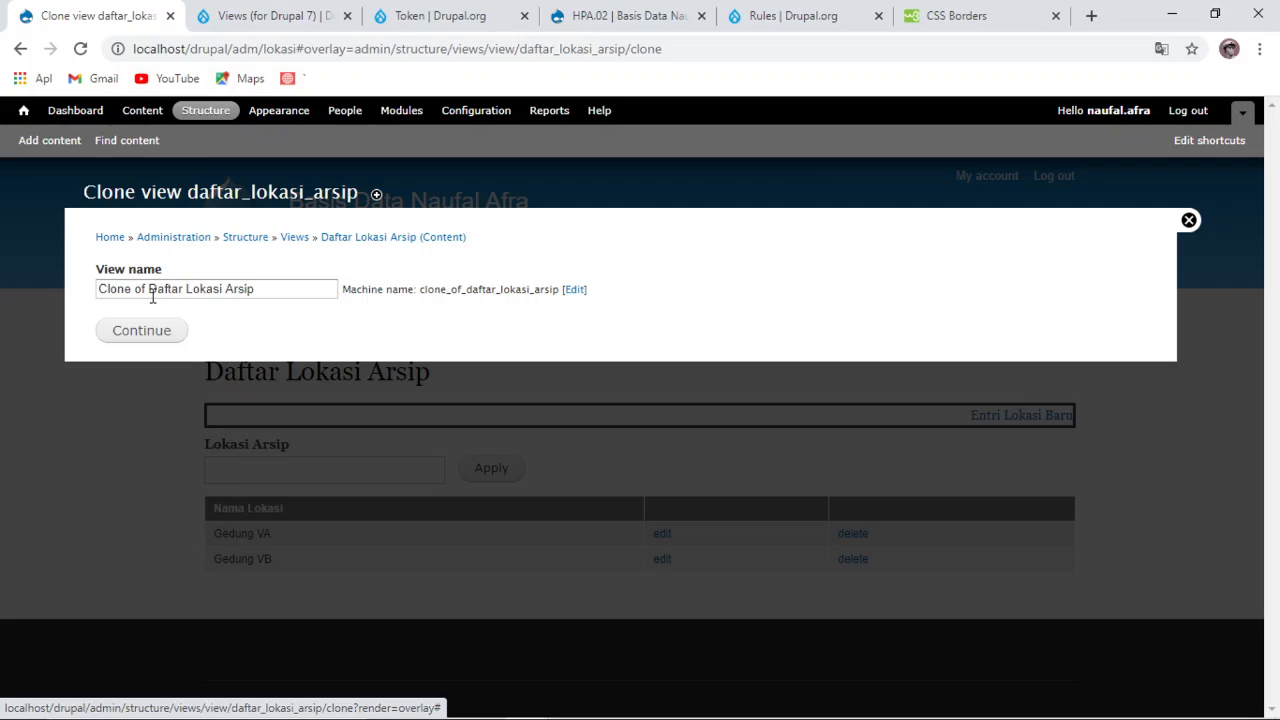
Step: Name the cloned view "Daftar Jenis Media" and continue to its settings
drag(152, 290, 57, 286)
key(BackSpace)
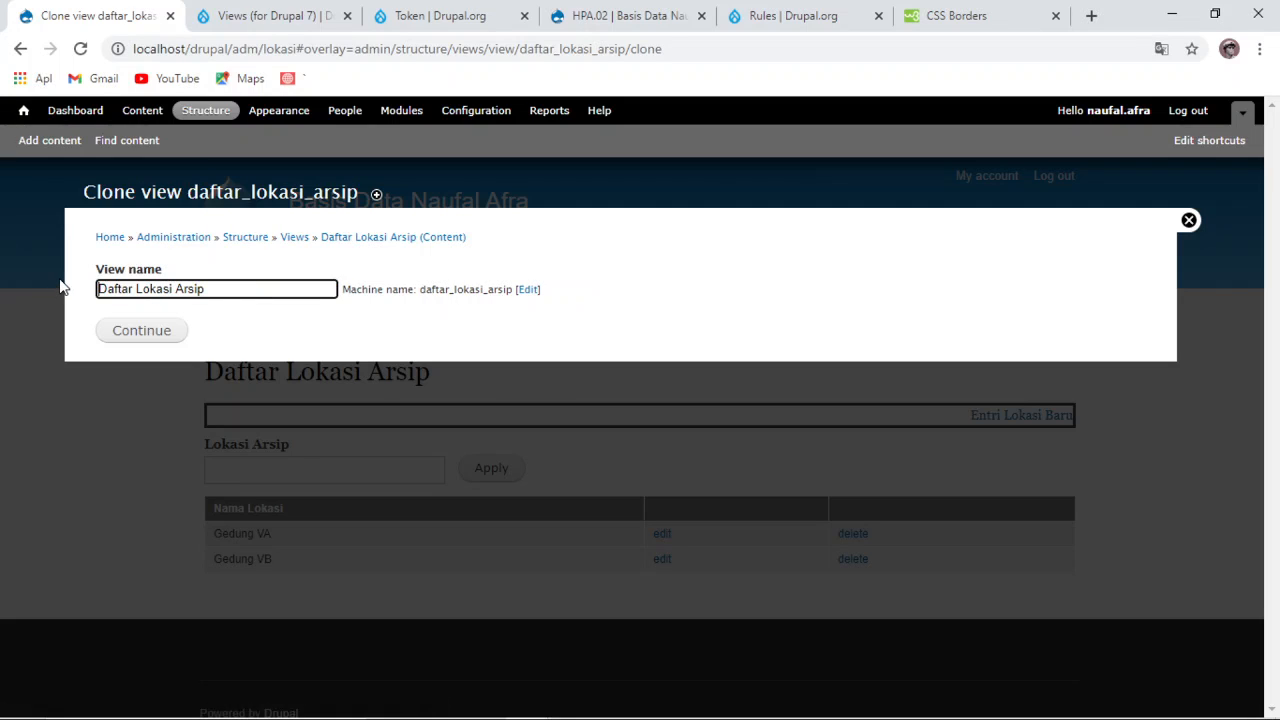
drag(243, 289, 139, 296)
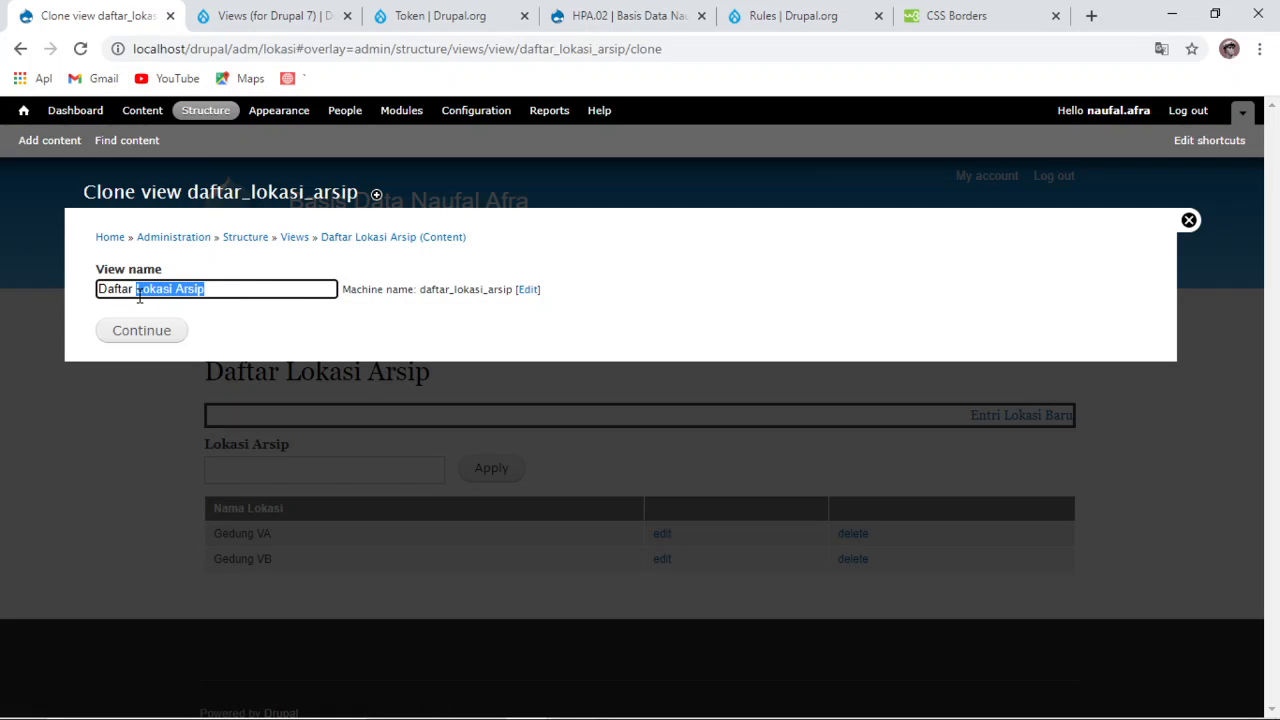
text(jenis M)
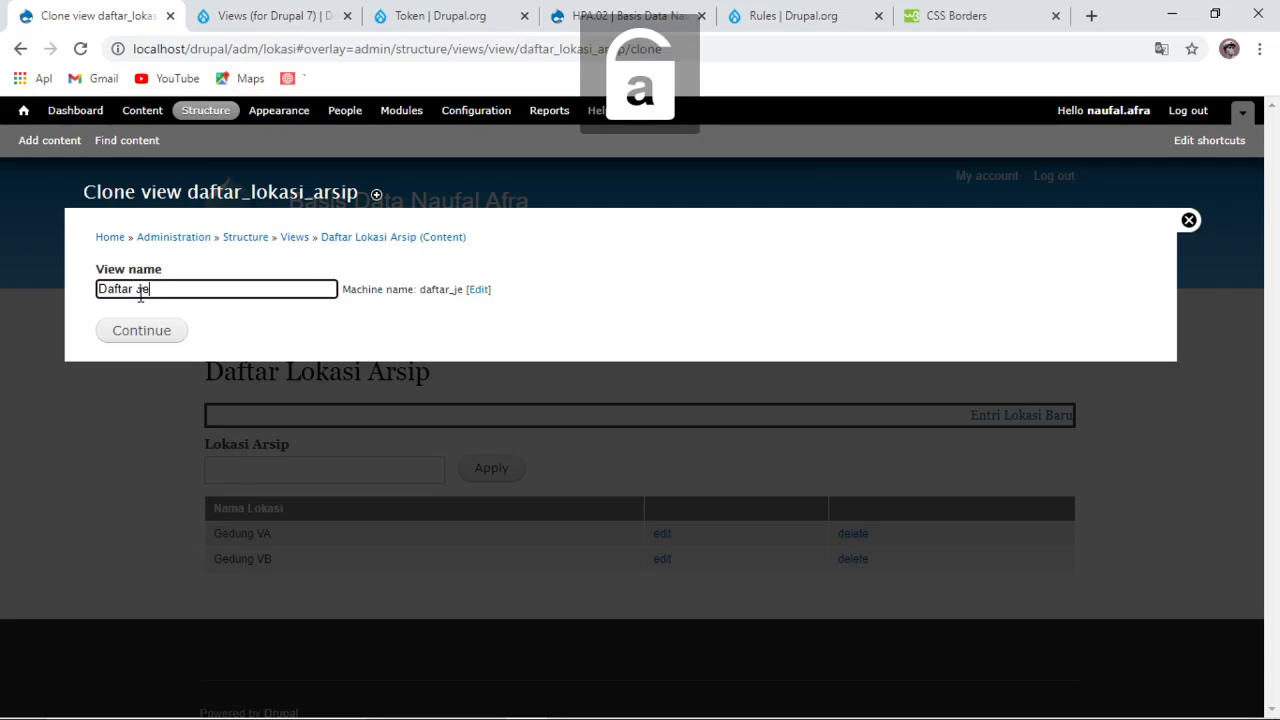
text(edia)
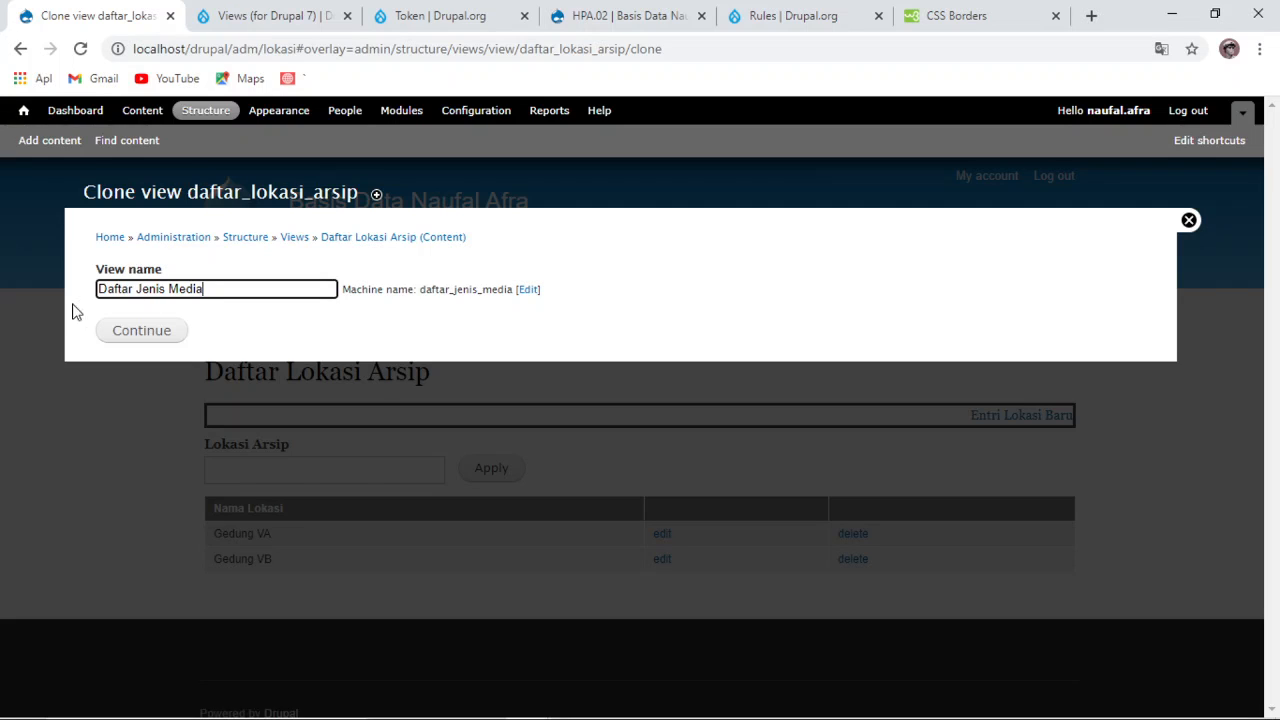
click(120, 336)
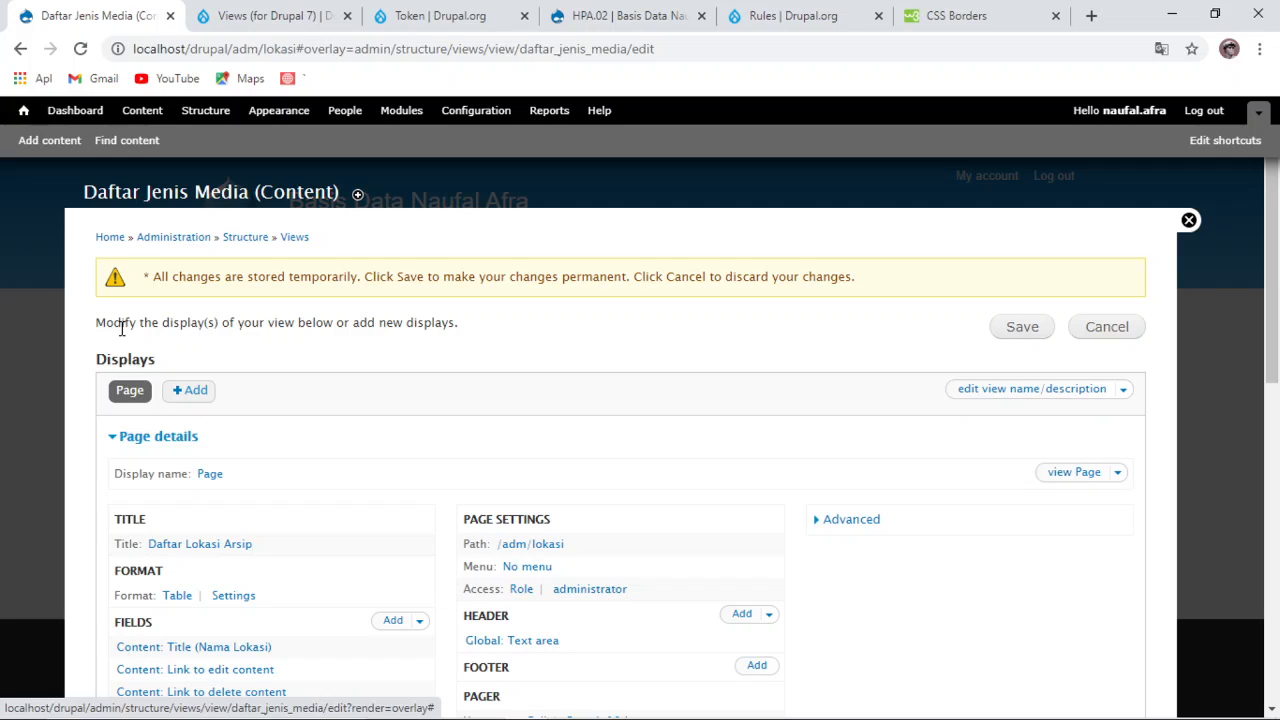
Step: Check the label settings of the Content: Title field in the Daftar Jenis Media view without changing them
scroll(160, 409, down, 2)
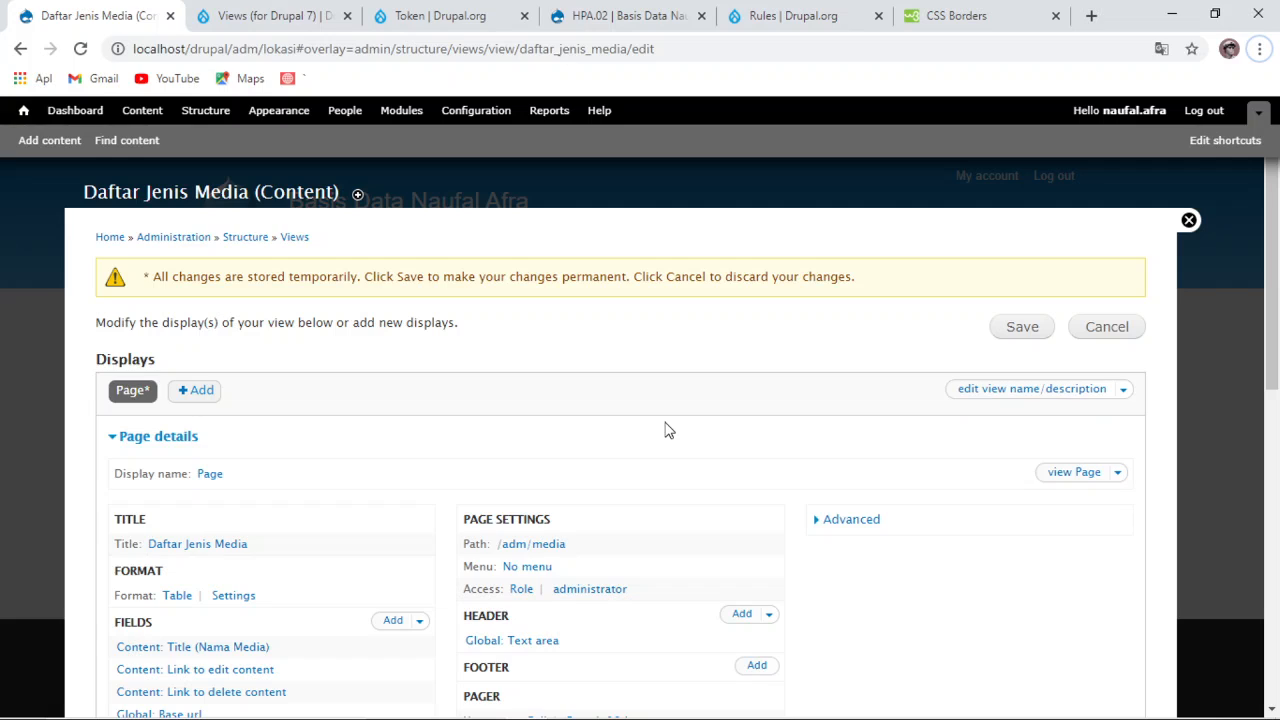
scroll(300, 360, down, 2)
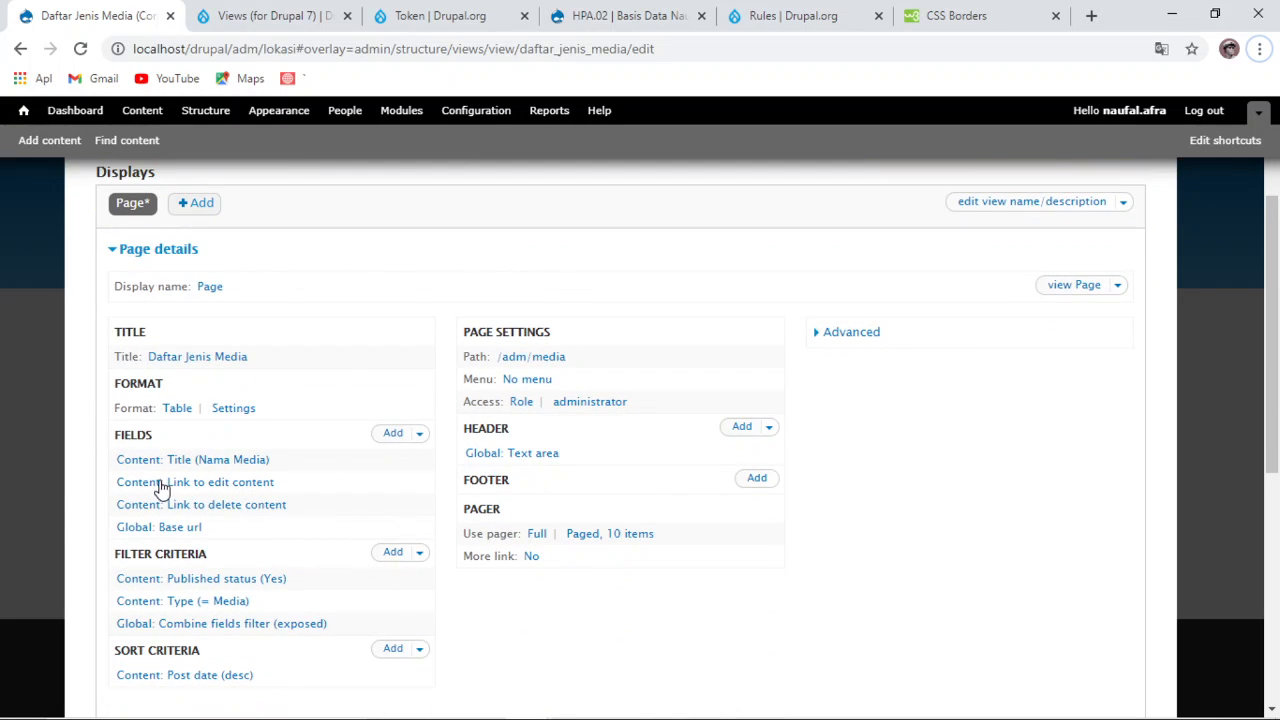
click(237, 462)
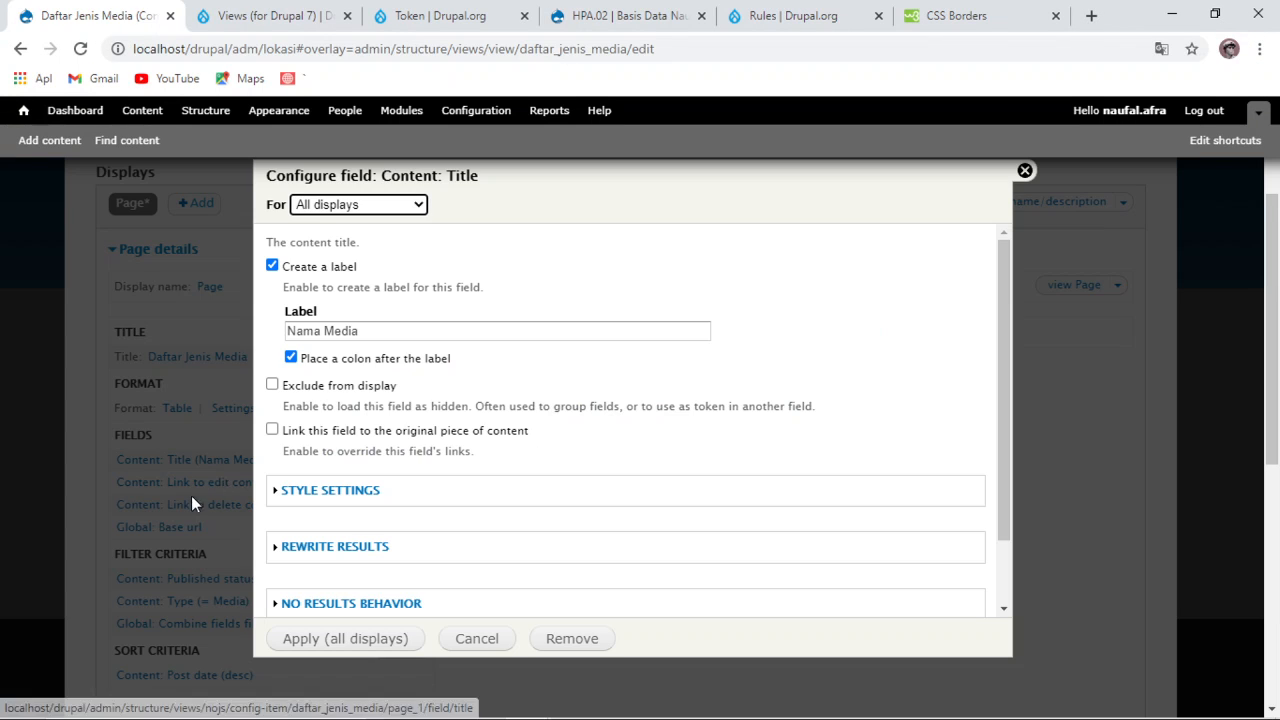
click(1025, 170)
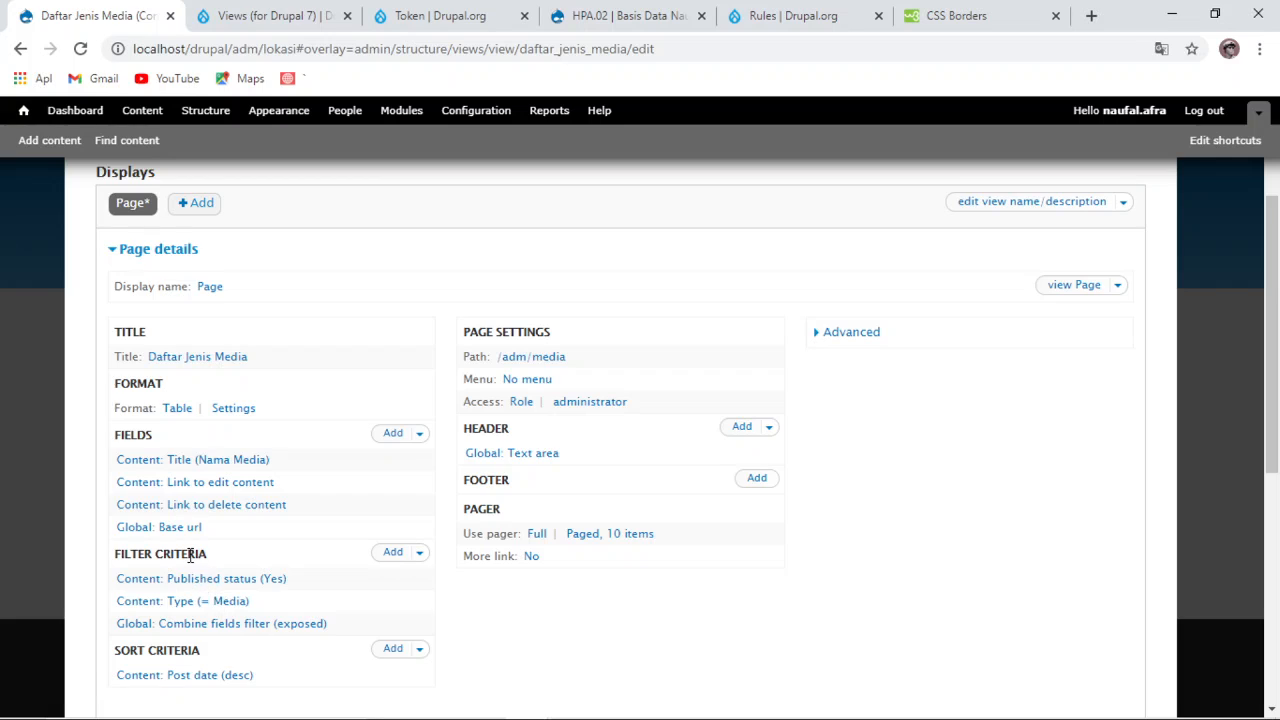
Step: Check which content types are selected in the view's Content: Type filter without changing them
scroll(220, 590, down, 1)
click(207, 509)
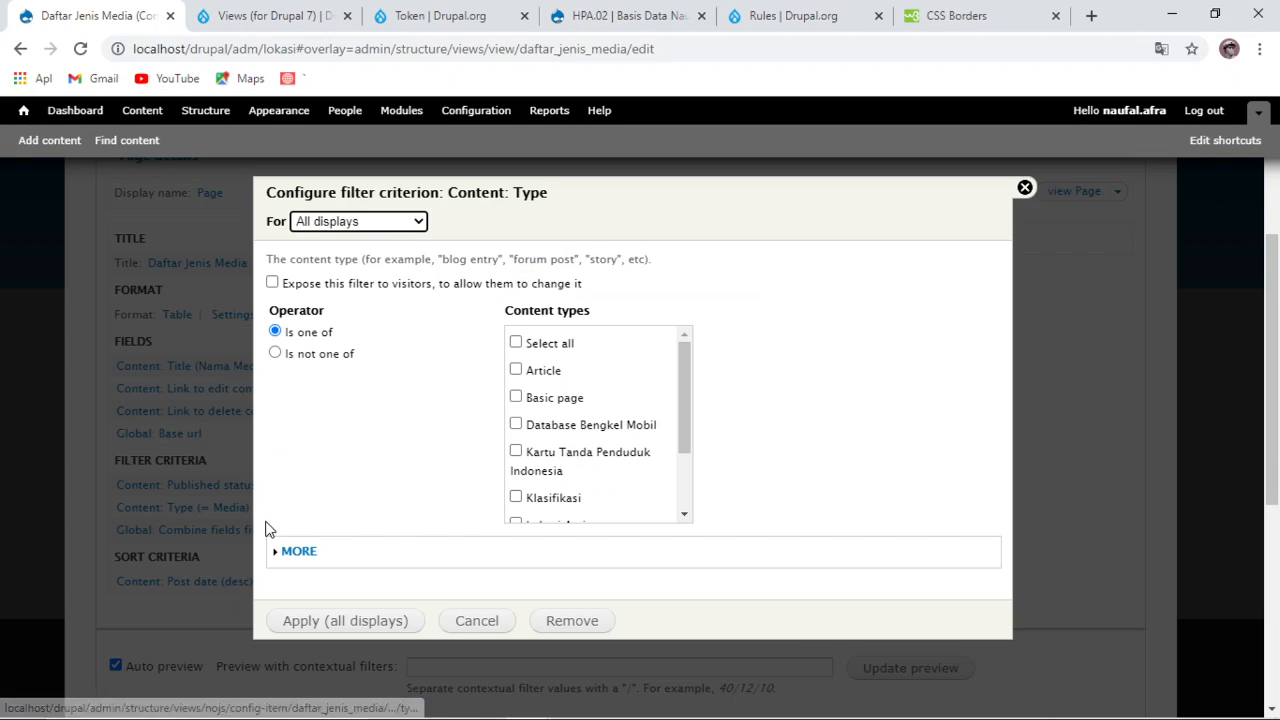
drag(679, 415, 680, 459)
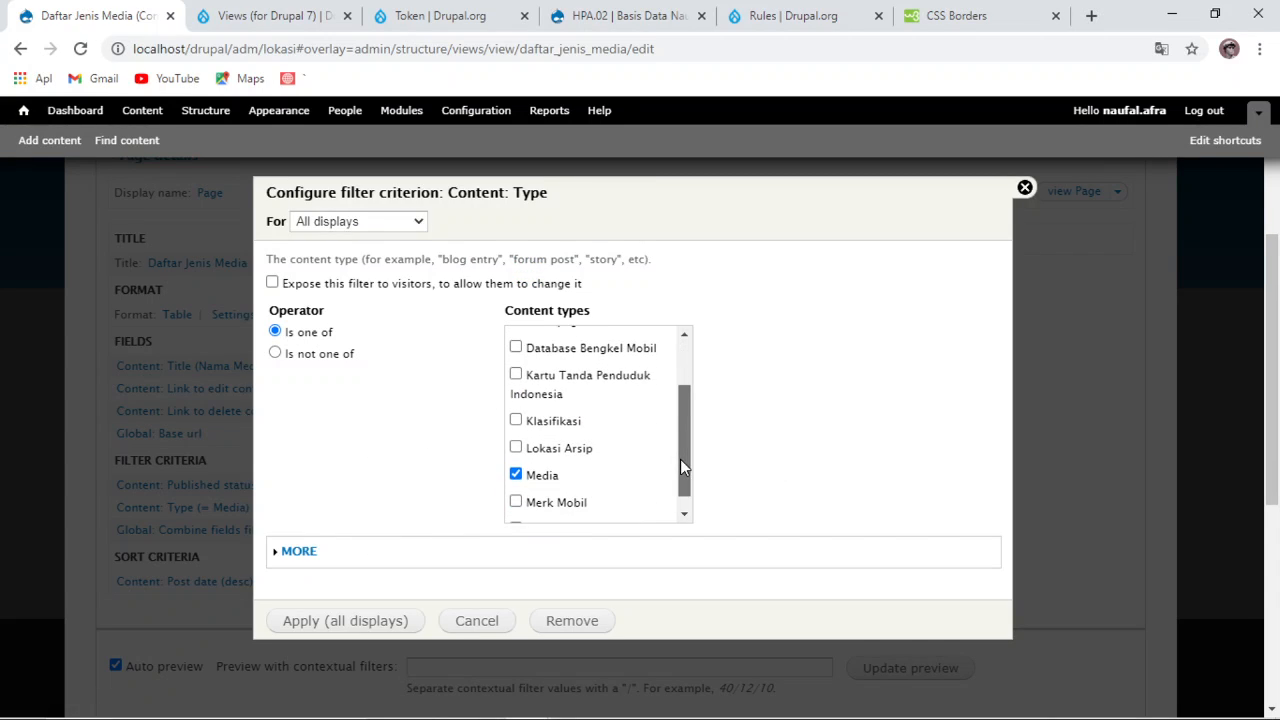
click(1022, 189)
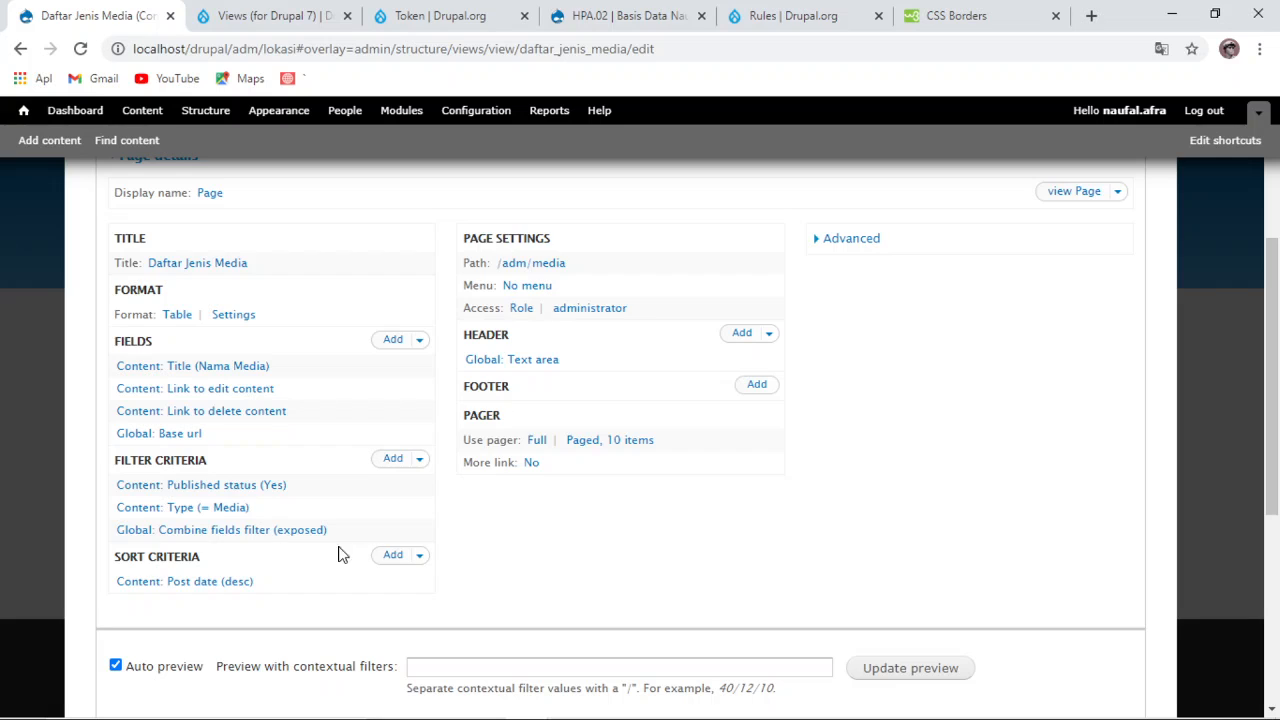
Step: Check the Daftar Jenis Media view's page path and the markup in its Global: Text area header without changing them
scroll(305, 556, down, 1)
scroll(480, 530, up, 2)
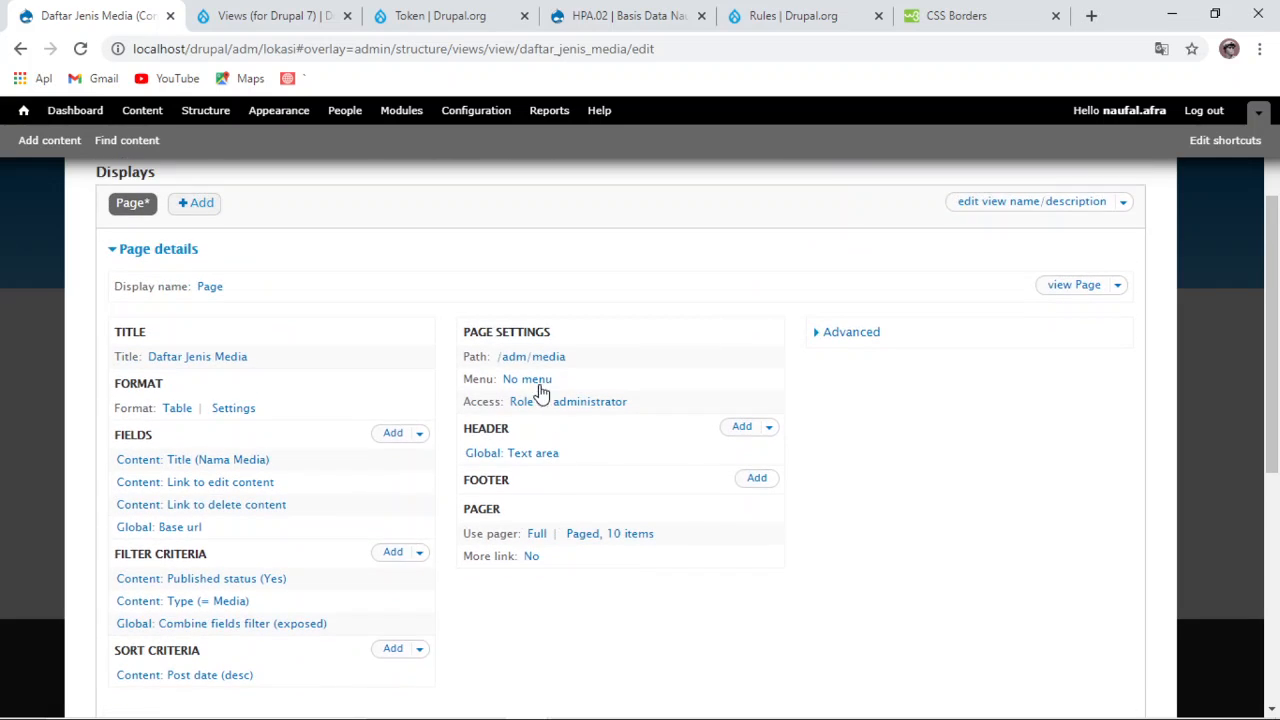
click(551, 359)
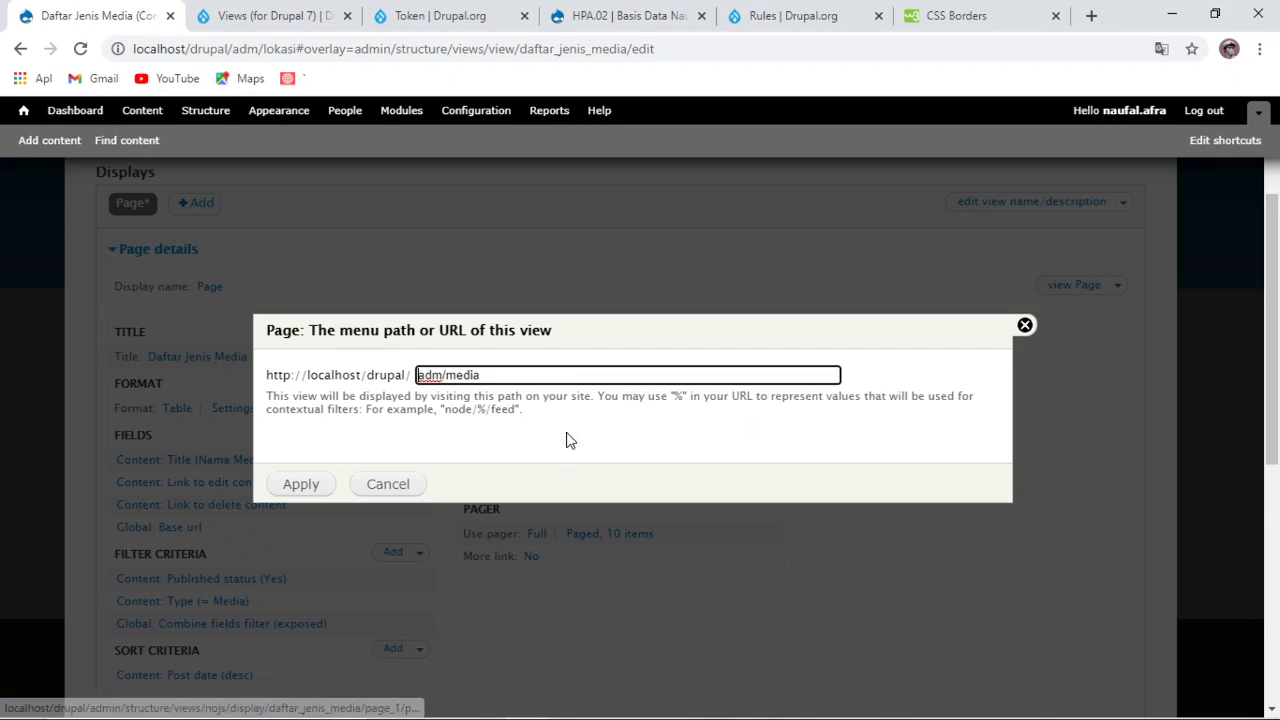
click(1024, 327)
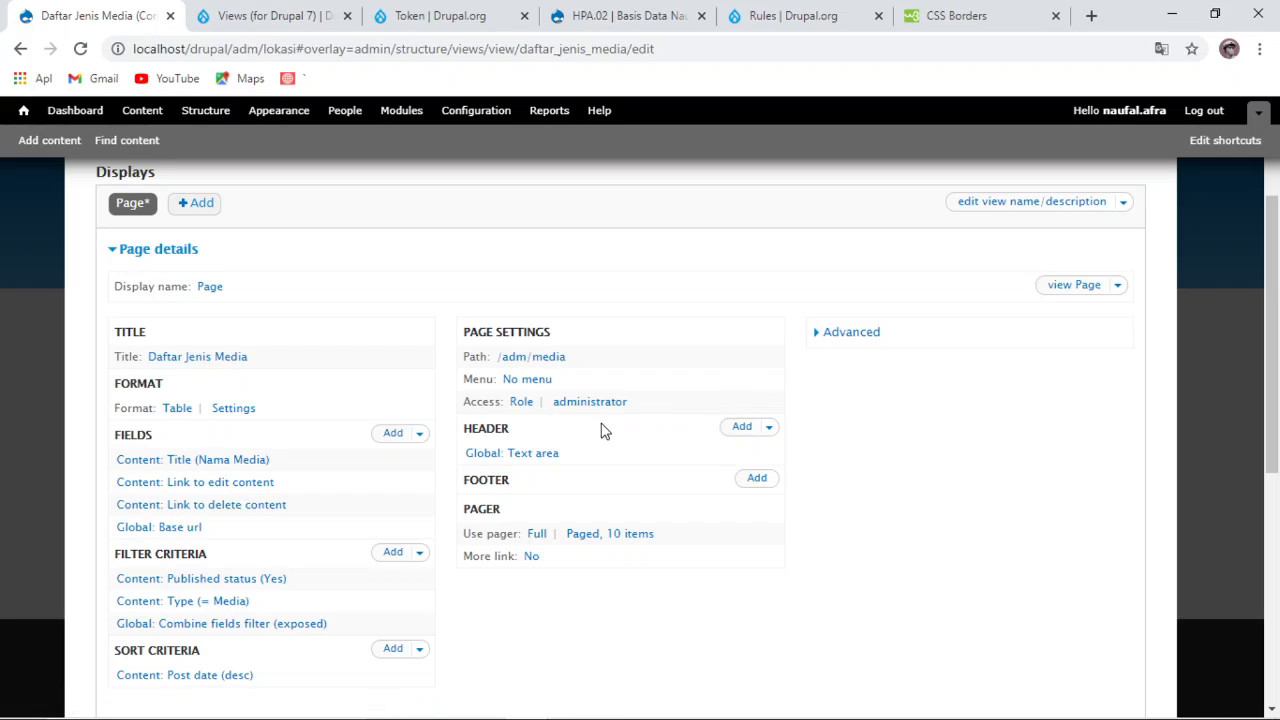
click(533, 453)
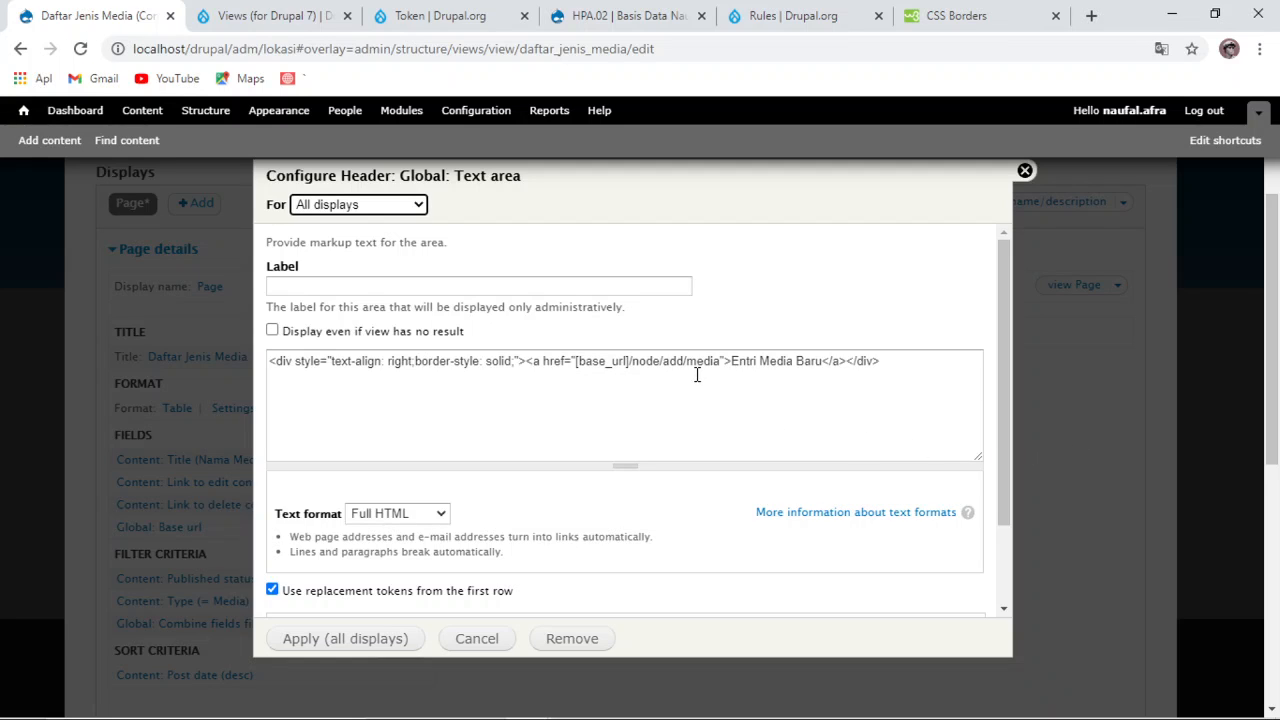
click(1025, 172)
Step: Review the view's preview, and check the label and combined fields of the exposed Global: Combine fields filter without changing them
scroll(466, 371, down, 5)
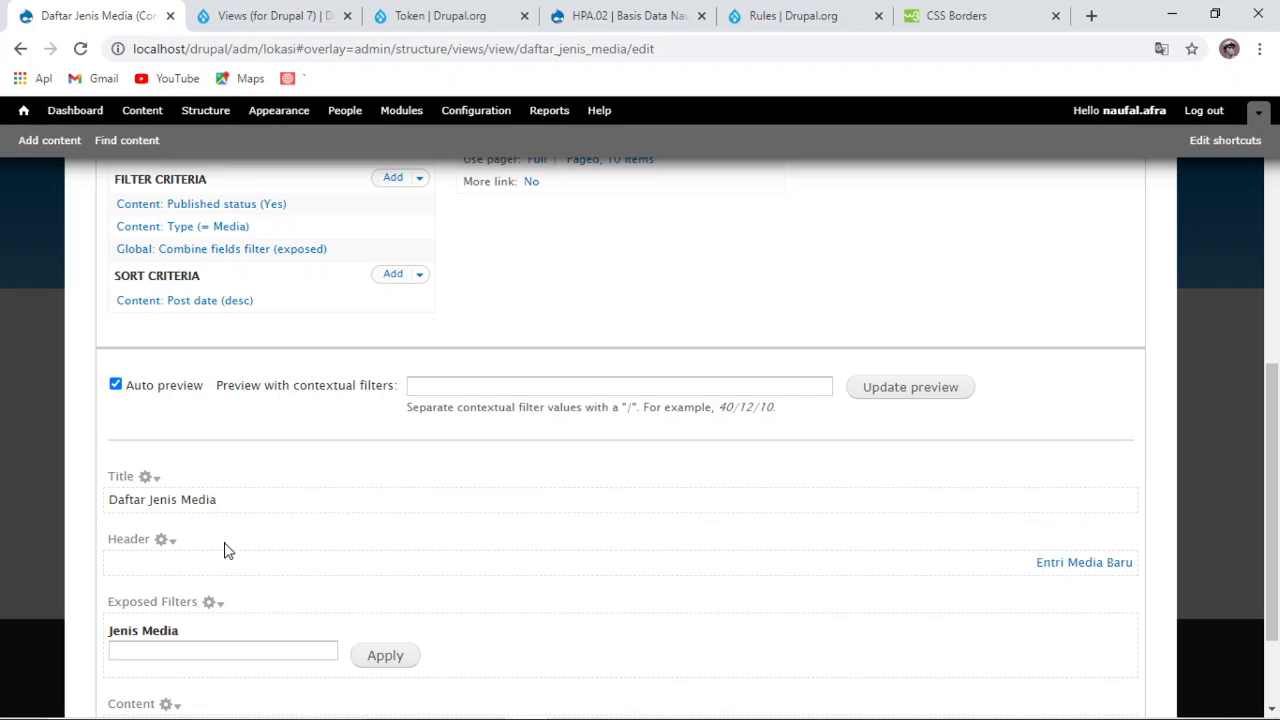
scroll(295, 528, down, 2)
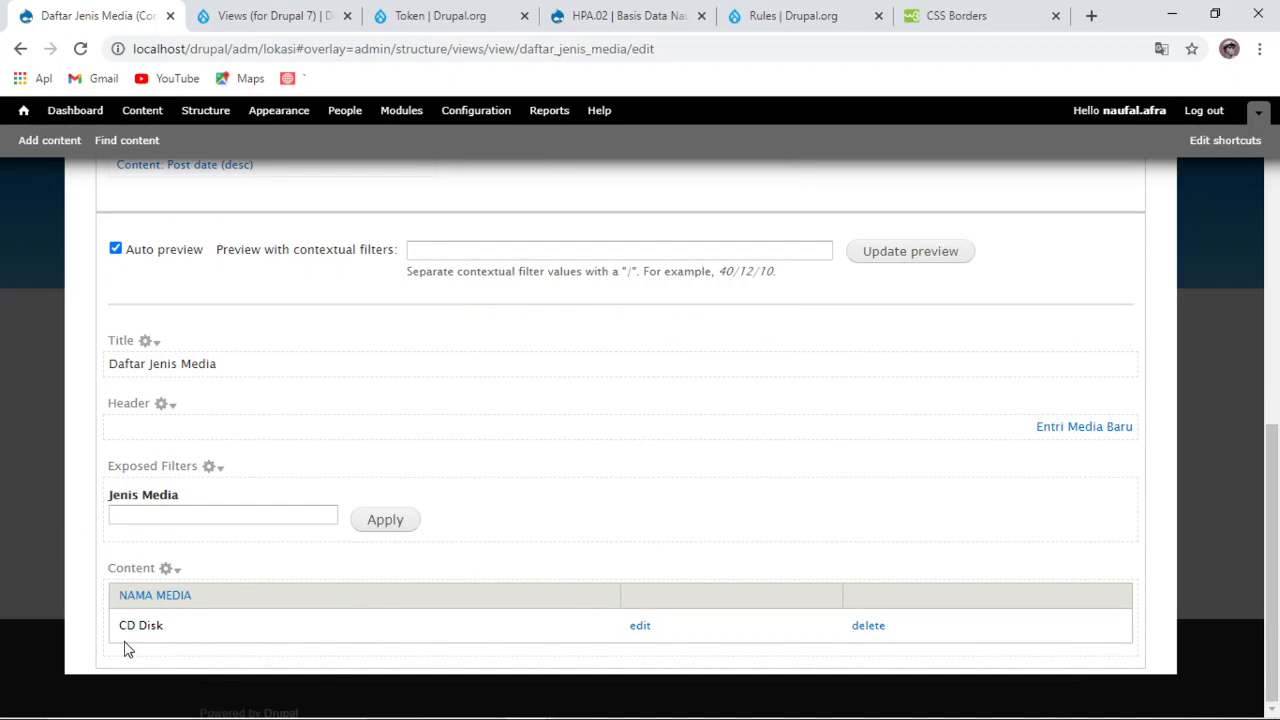
scroll(405, 603, up, 4)
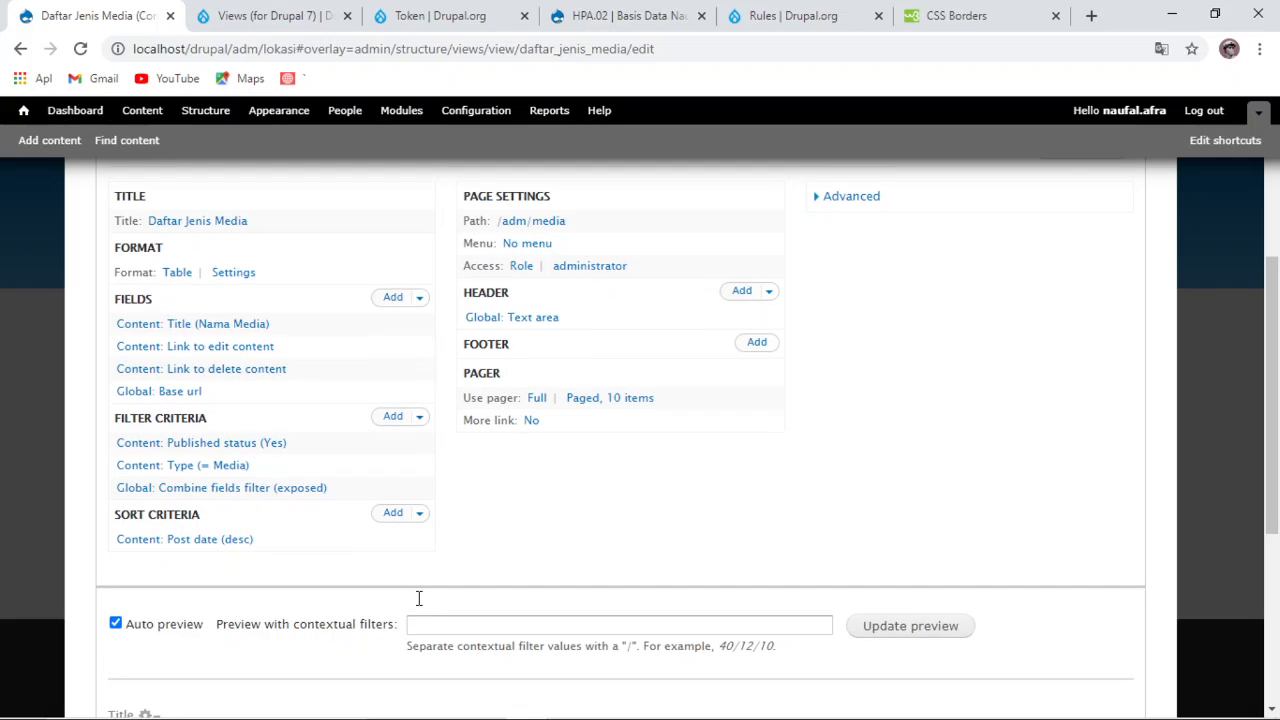
click(229, 489)
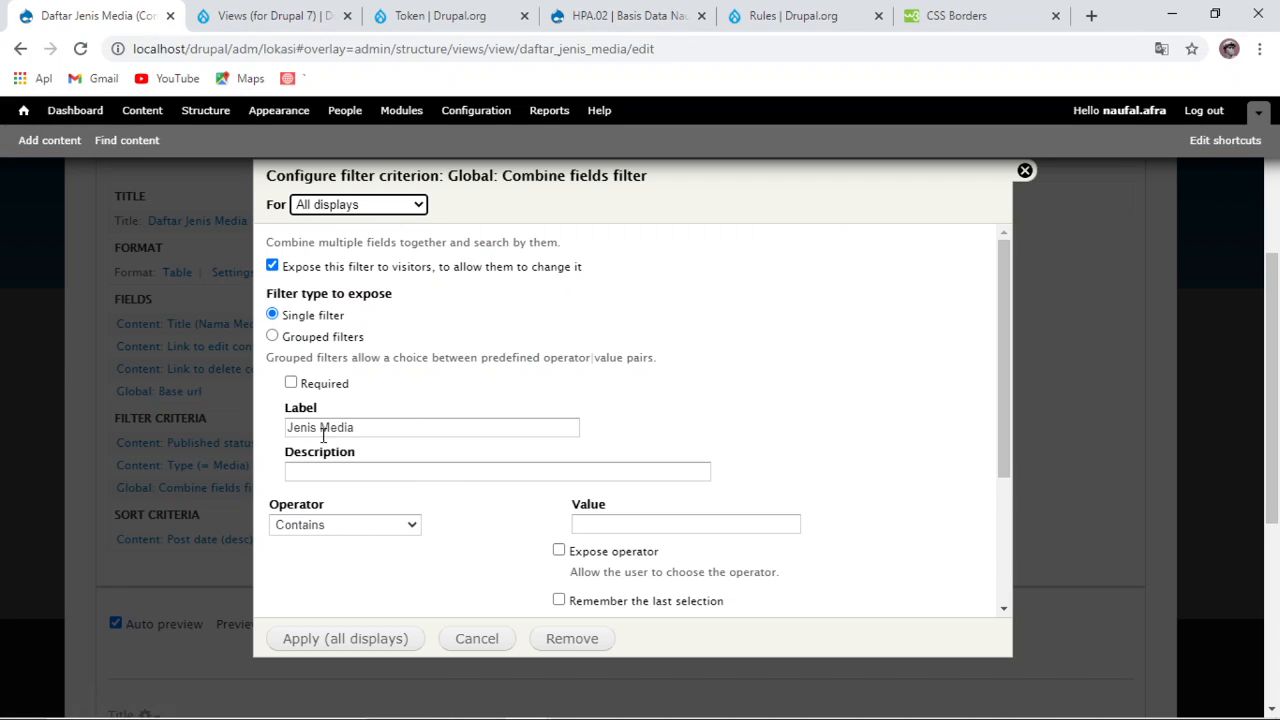
scroll(500, 466, down, 2)
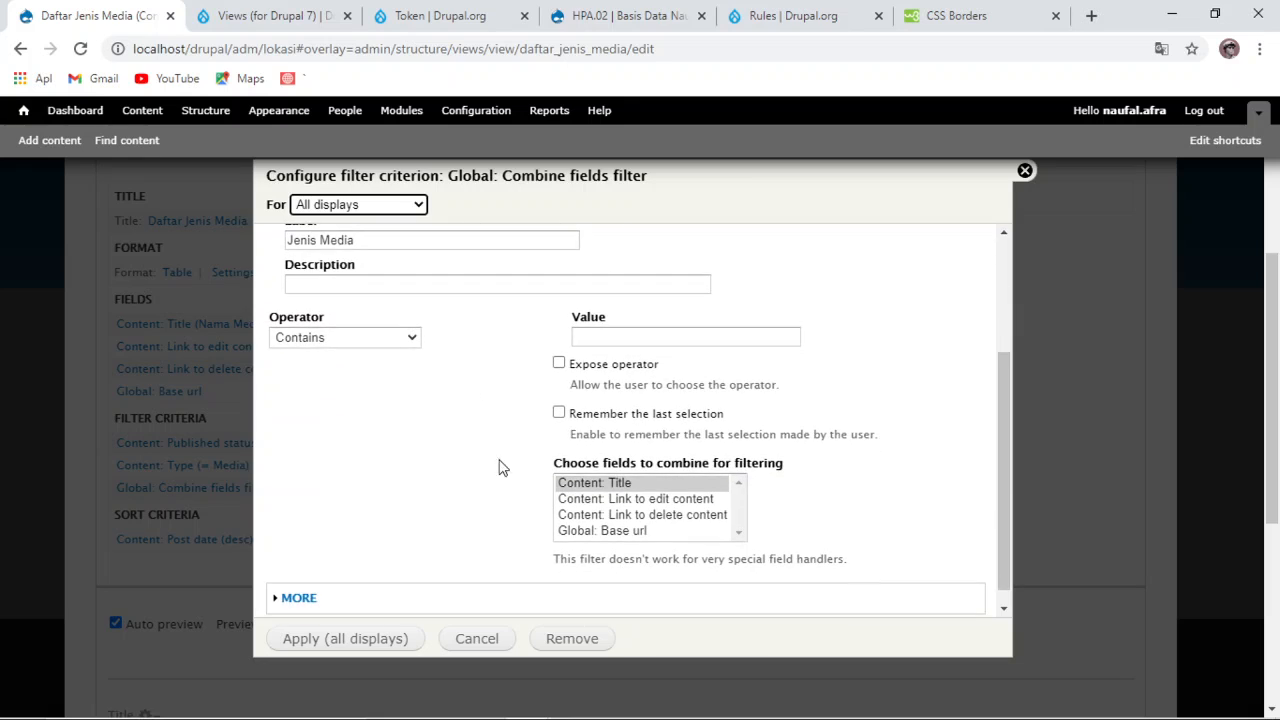
scroll(884, 443, up, 1)
scroll(884, 443, up, 1)
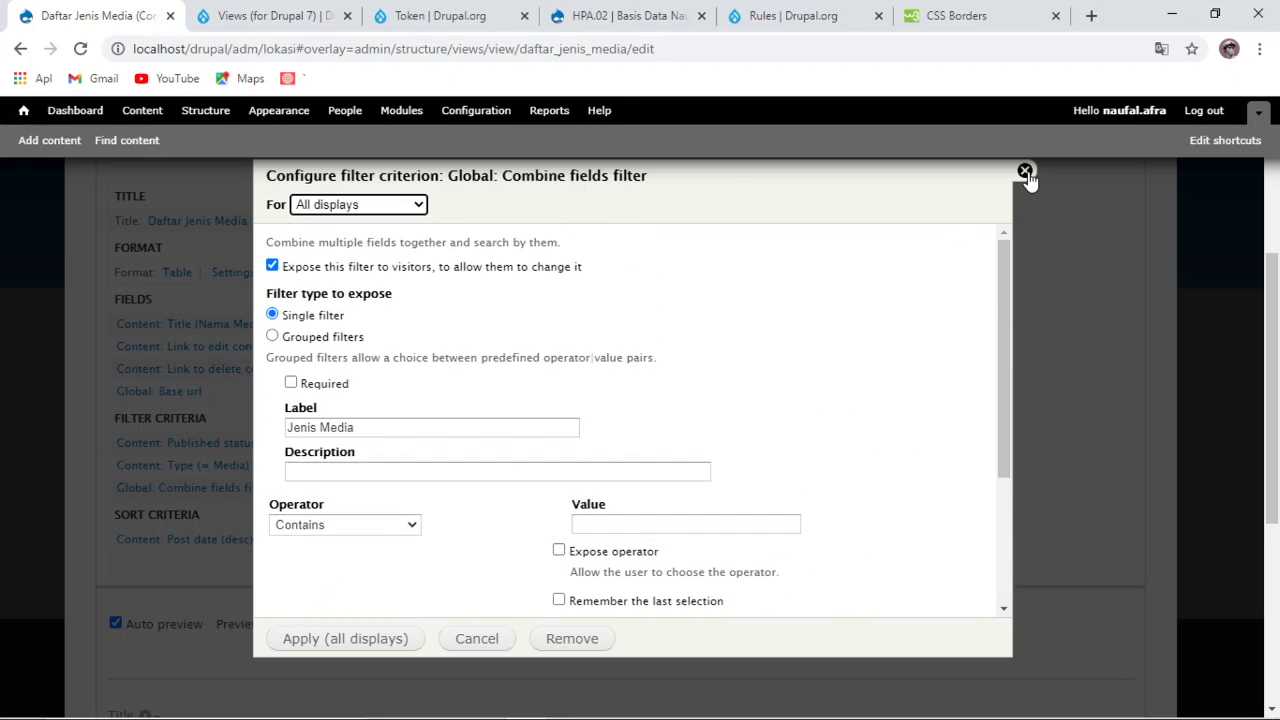
click(1024, 173)
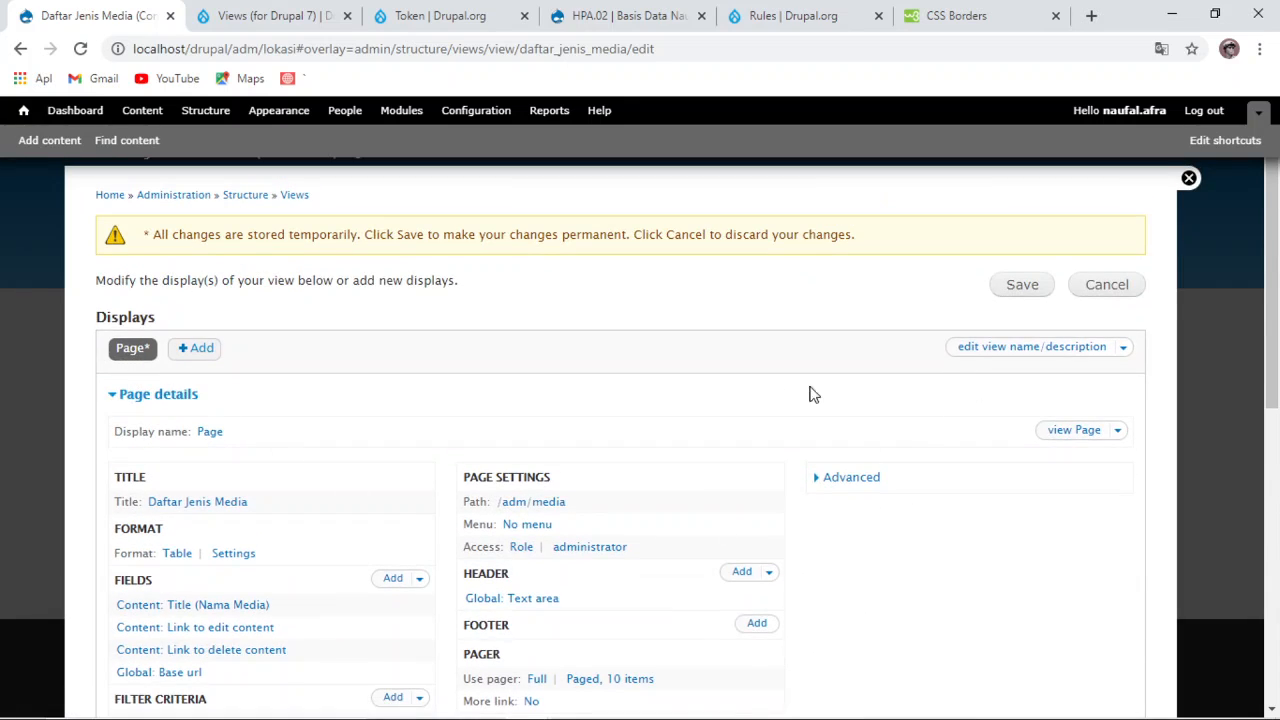
Step: Save the Daftar Jenis Media view and open the Daftar Lokasi Arsip view for editing from its page
click(1022, 284)
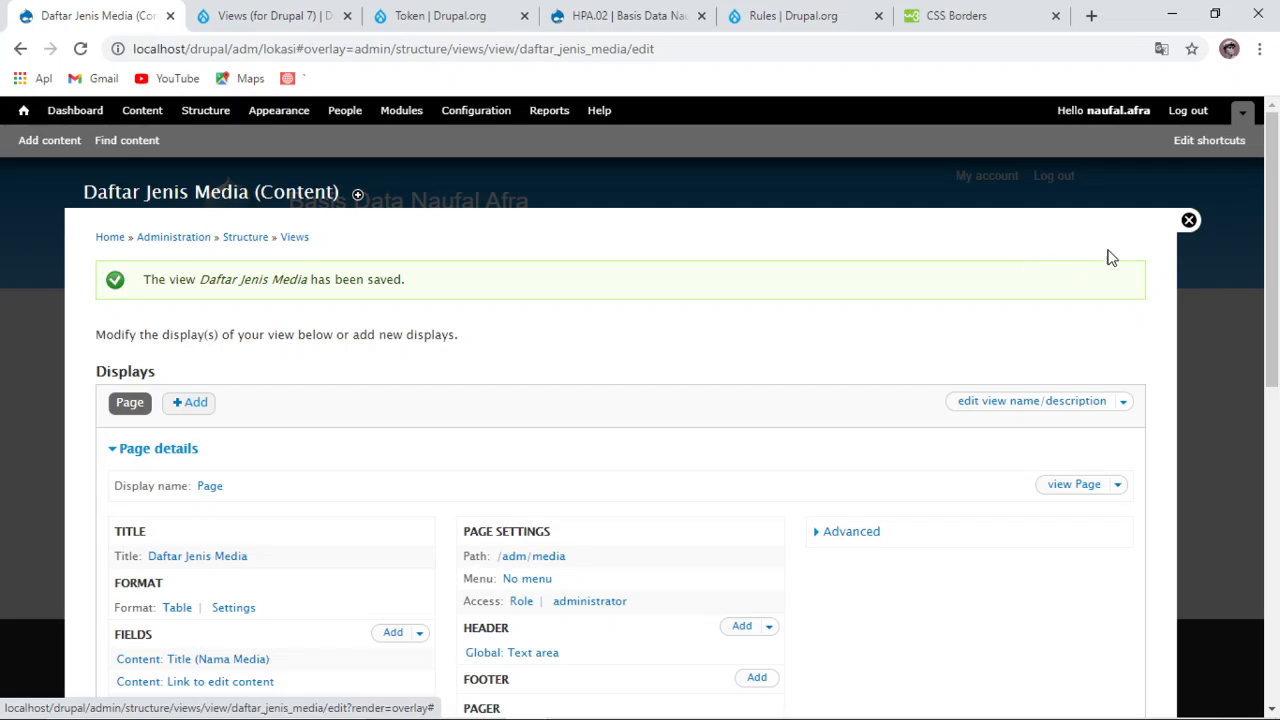
click(1188, 221)
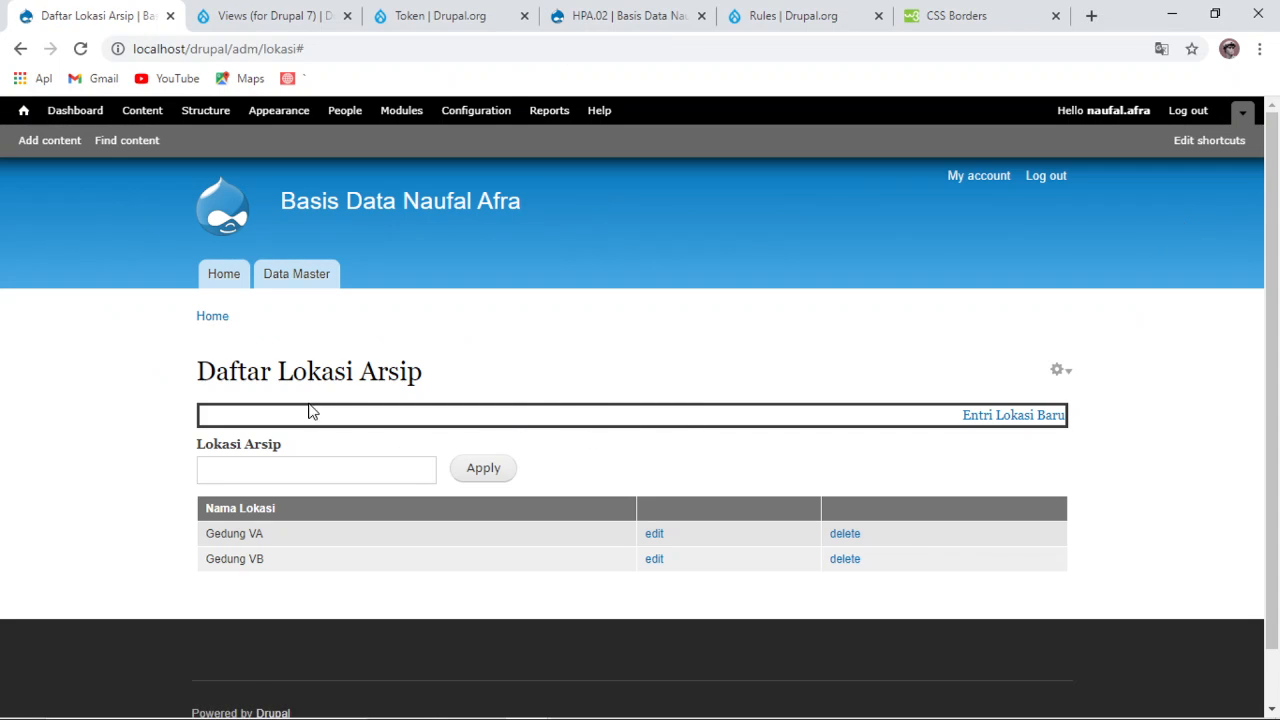
click(1060, 370)
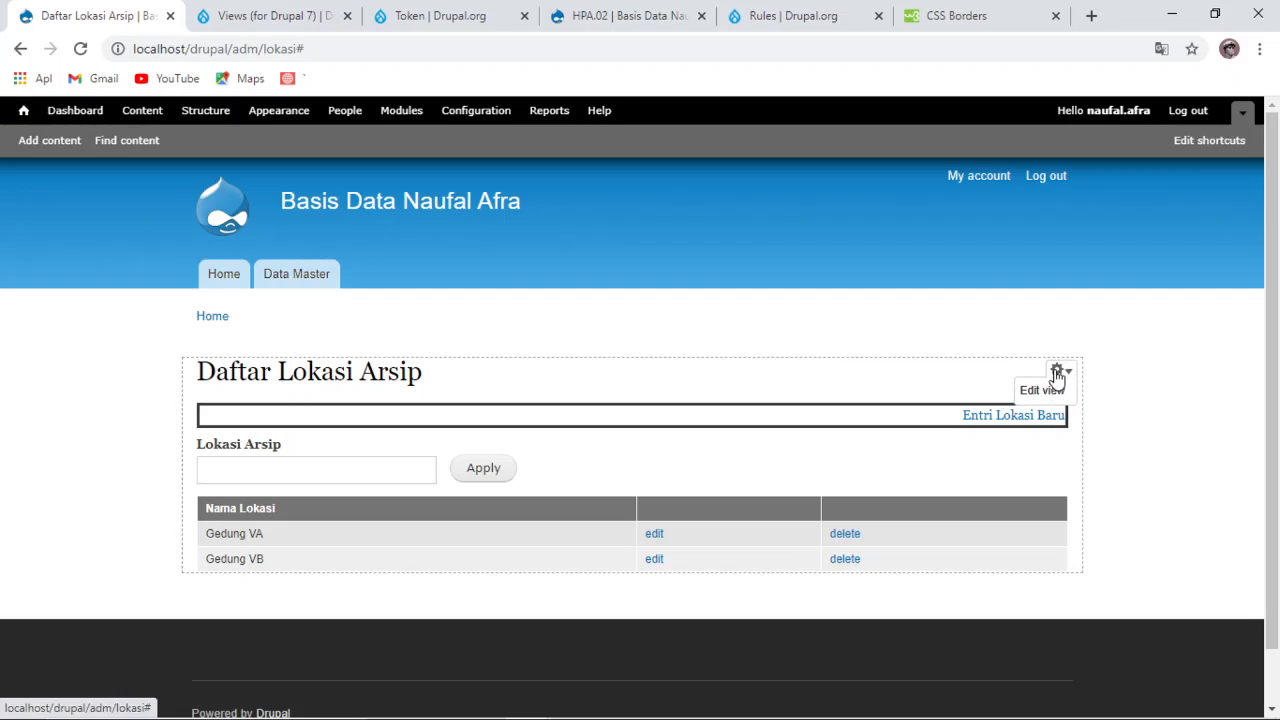
click(1044, 389)
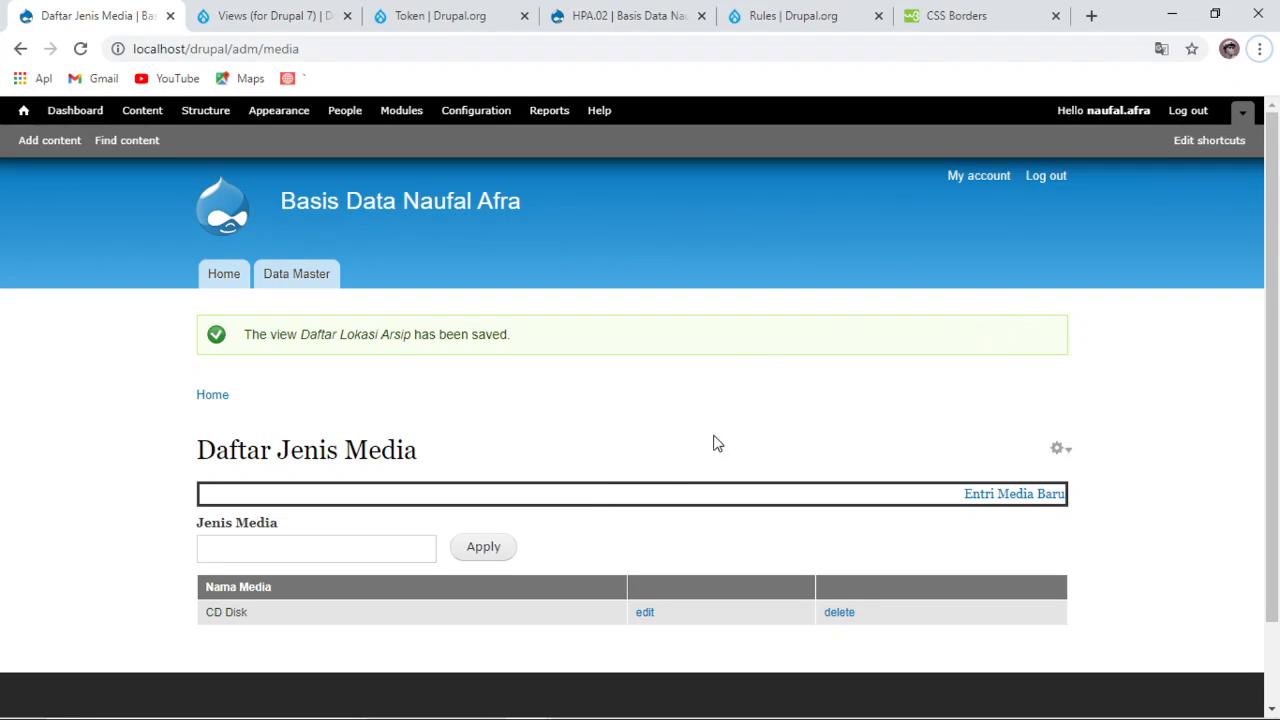
Step: Test the Entri Media Baru link on the Daftar Jenis Media page, close the Create Media form unsaved and look over the list
click(997, 502)
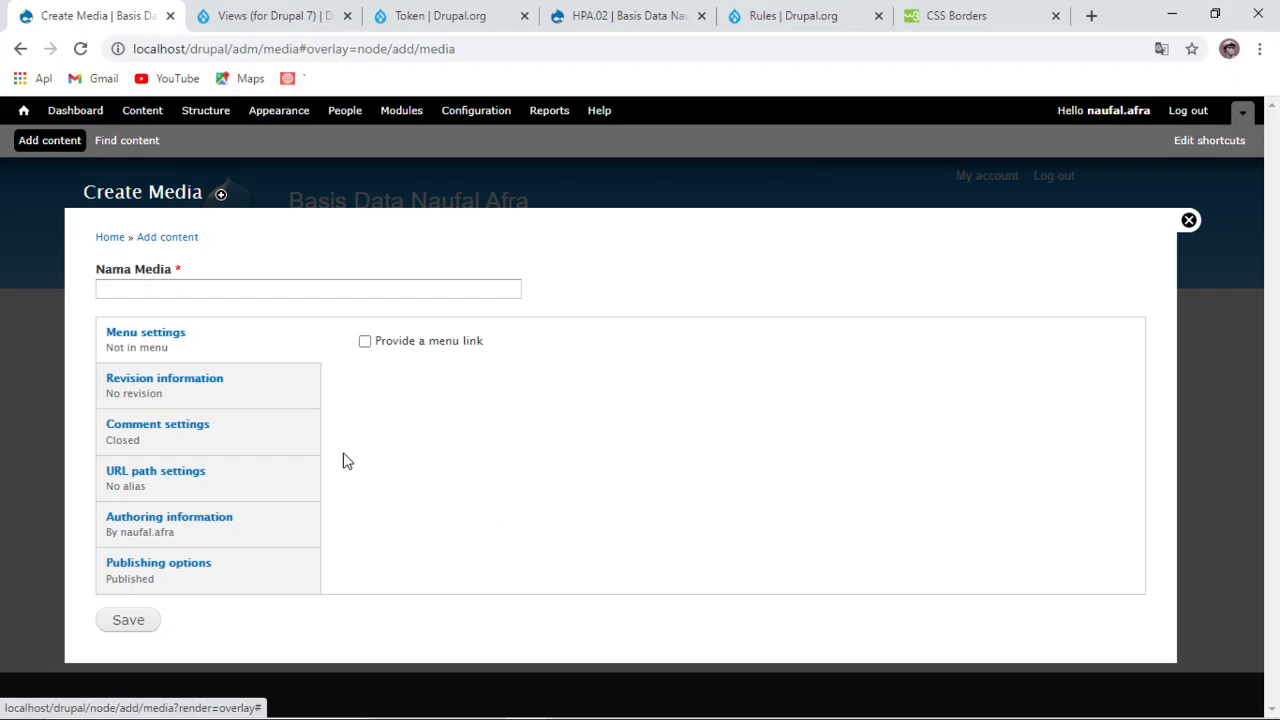
click(1188, 220)
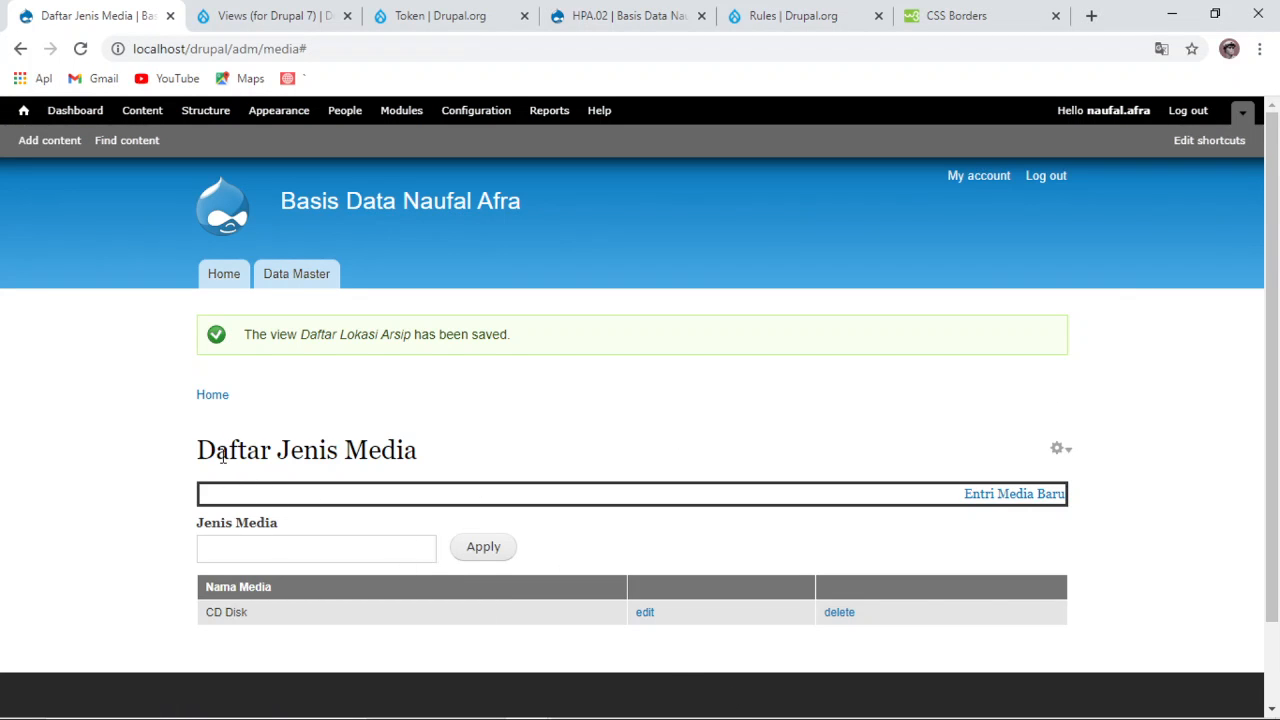
scroll(551, 480, down, 2)
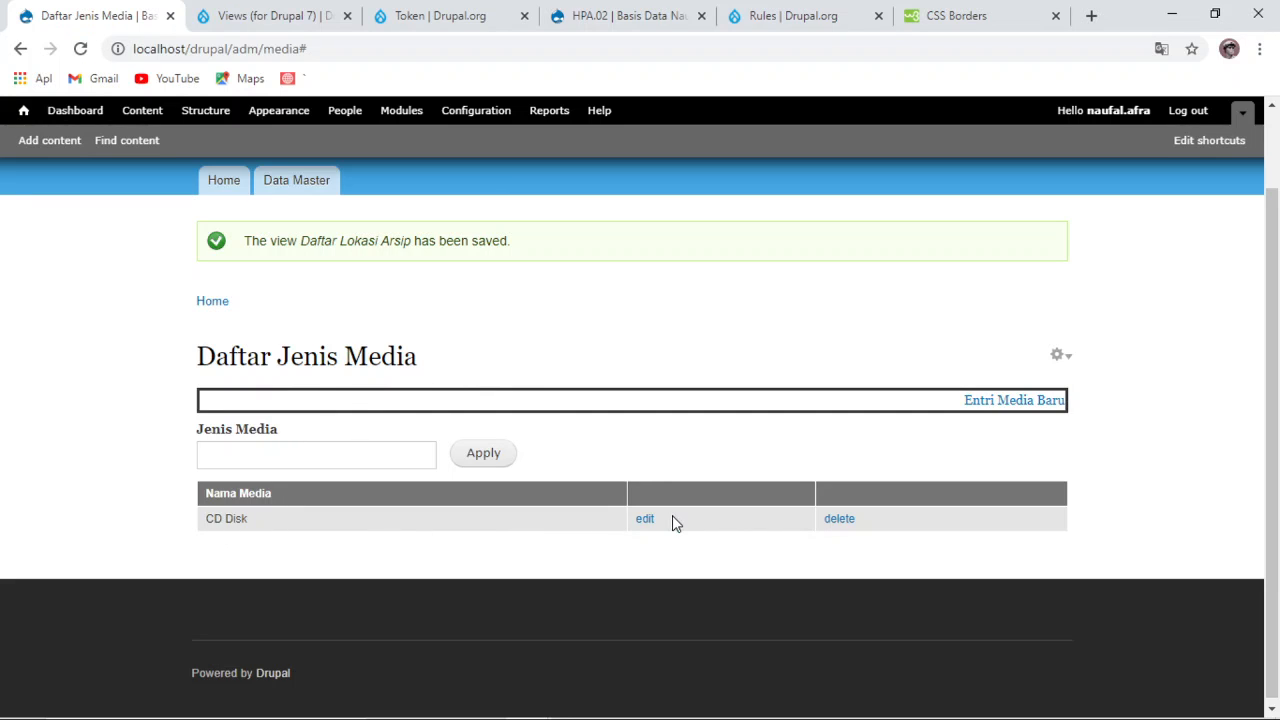
mouse_move(664, 717)
click(617, 701)
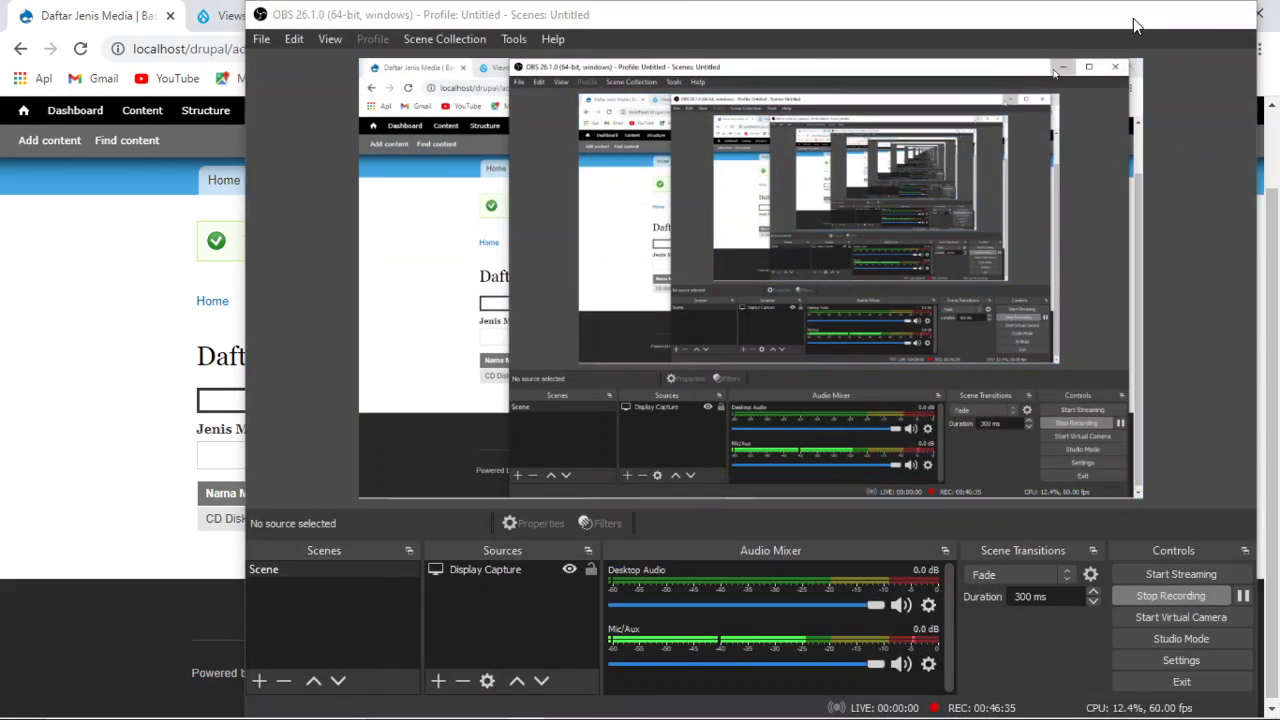
click(1133, 18)
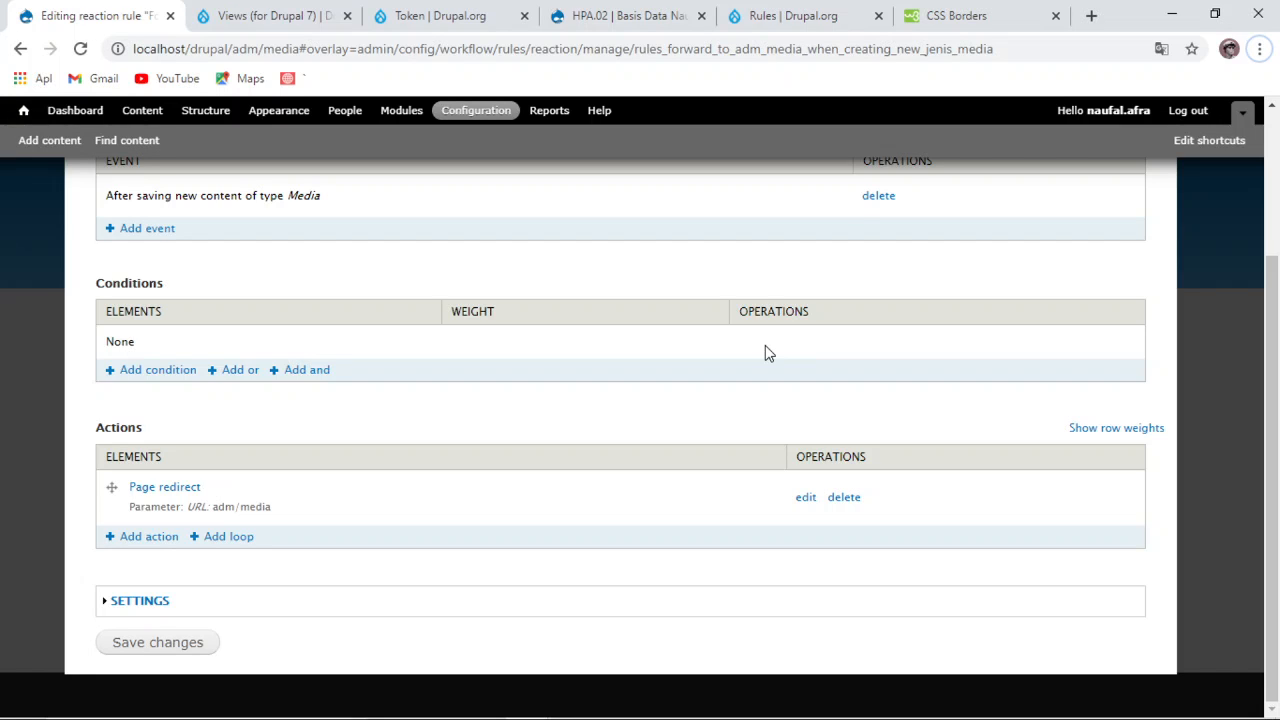
Step: Review the event, conditions and redirect action of the rule "Forward to adm/media when creating new jenis media", and close its editor
scroll(750, 340, up, 2)
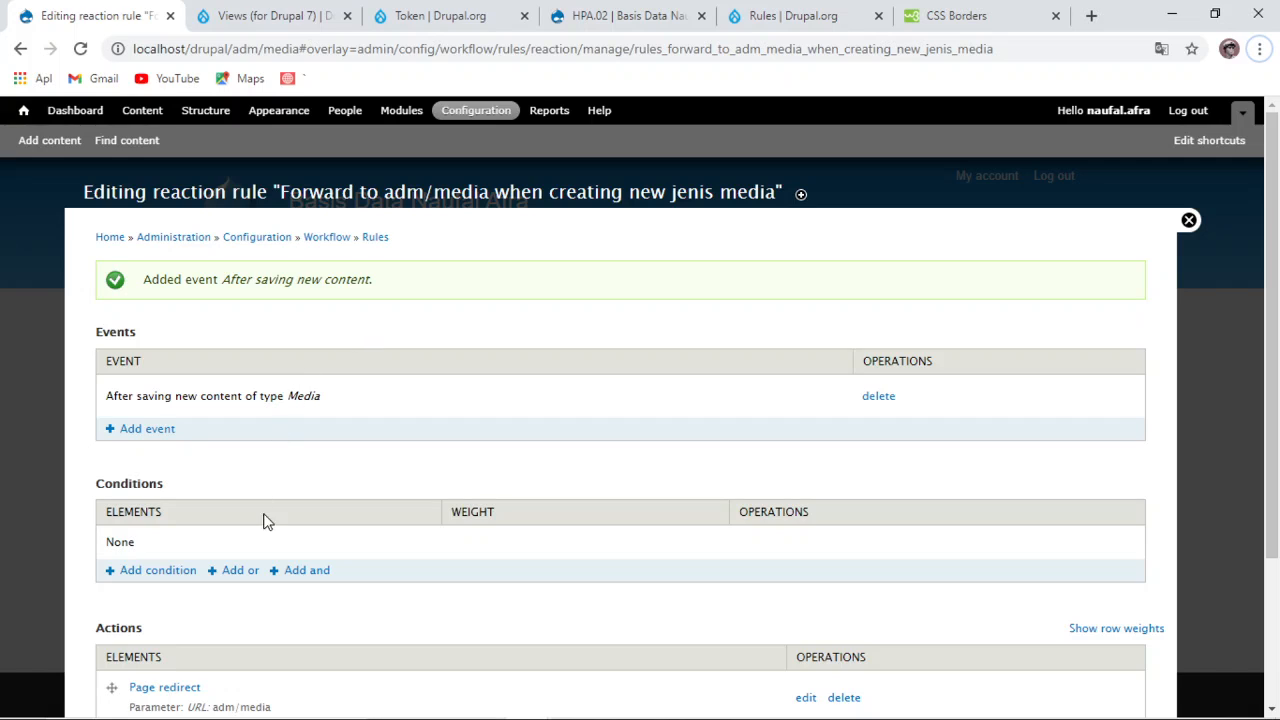
scroll(250, 470, down, 2)
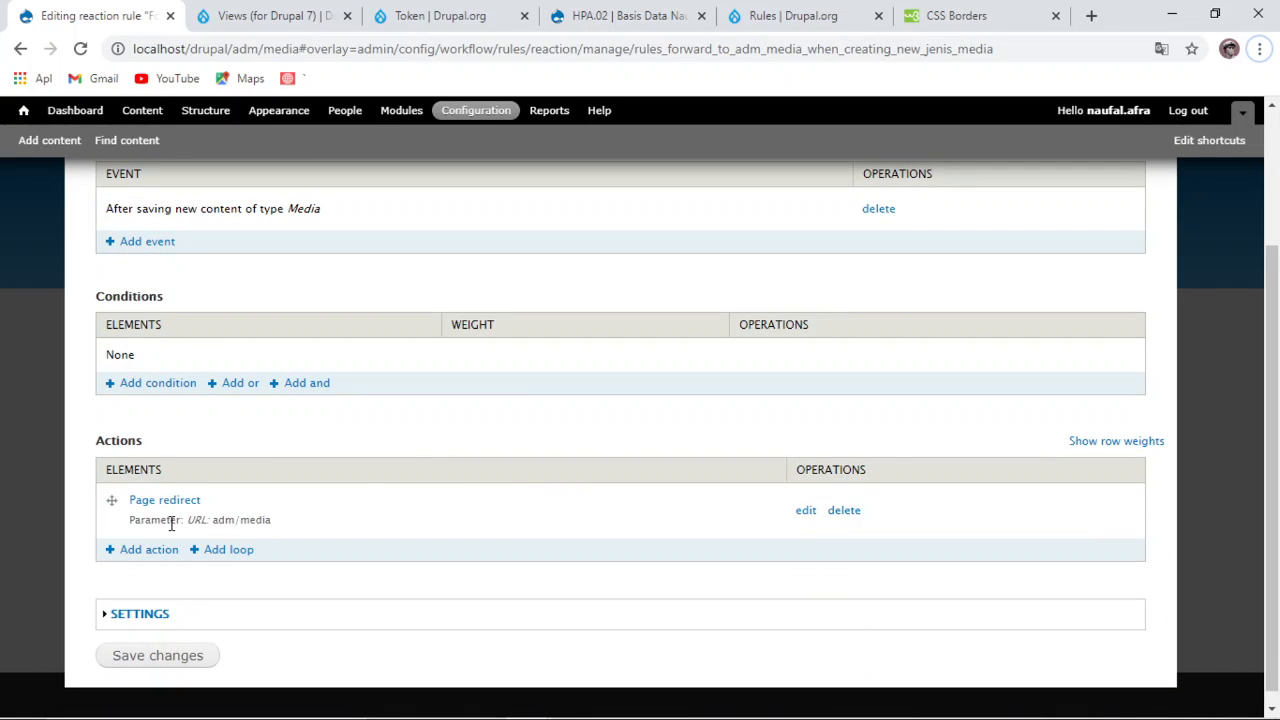
scroll(320, 623, up, 2)
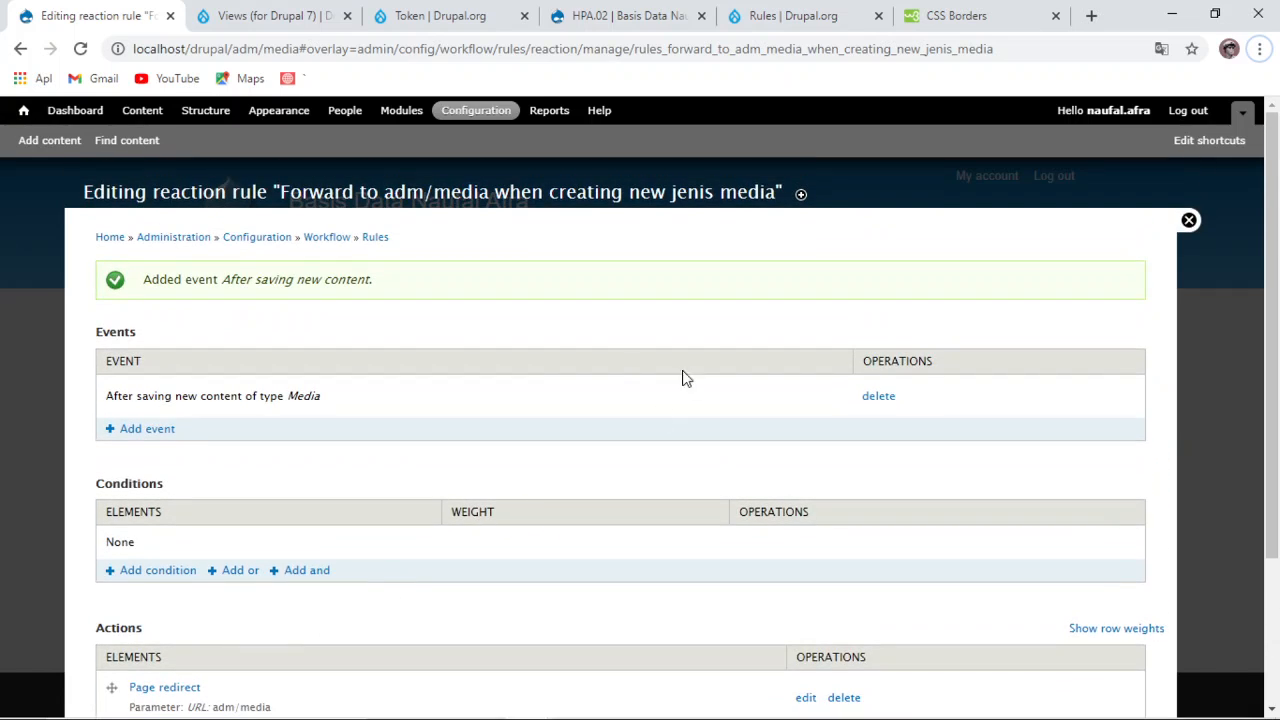
scroll(248, 637, down, 1)
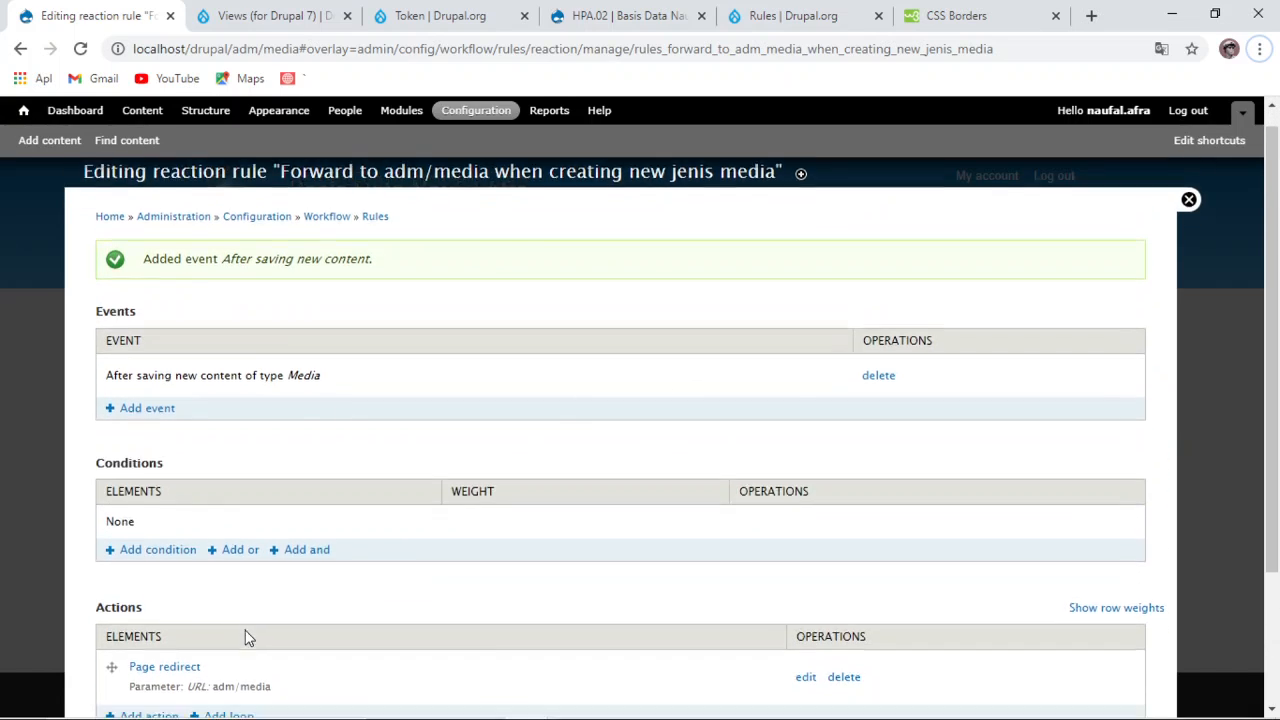
scroll(245, 630, down, 2)
scroll(706, 597, up, 3)
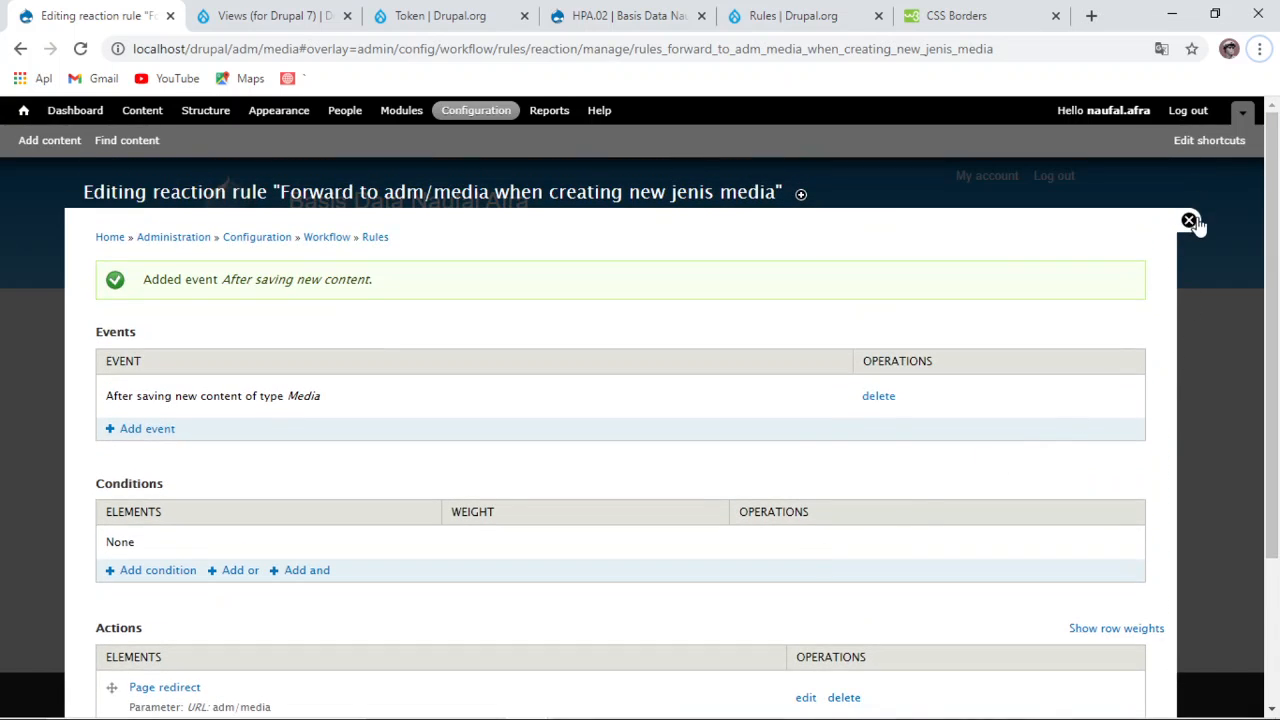
click(1189, 220)
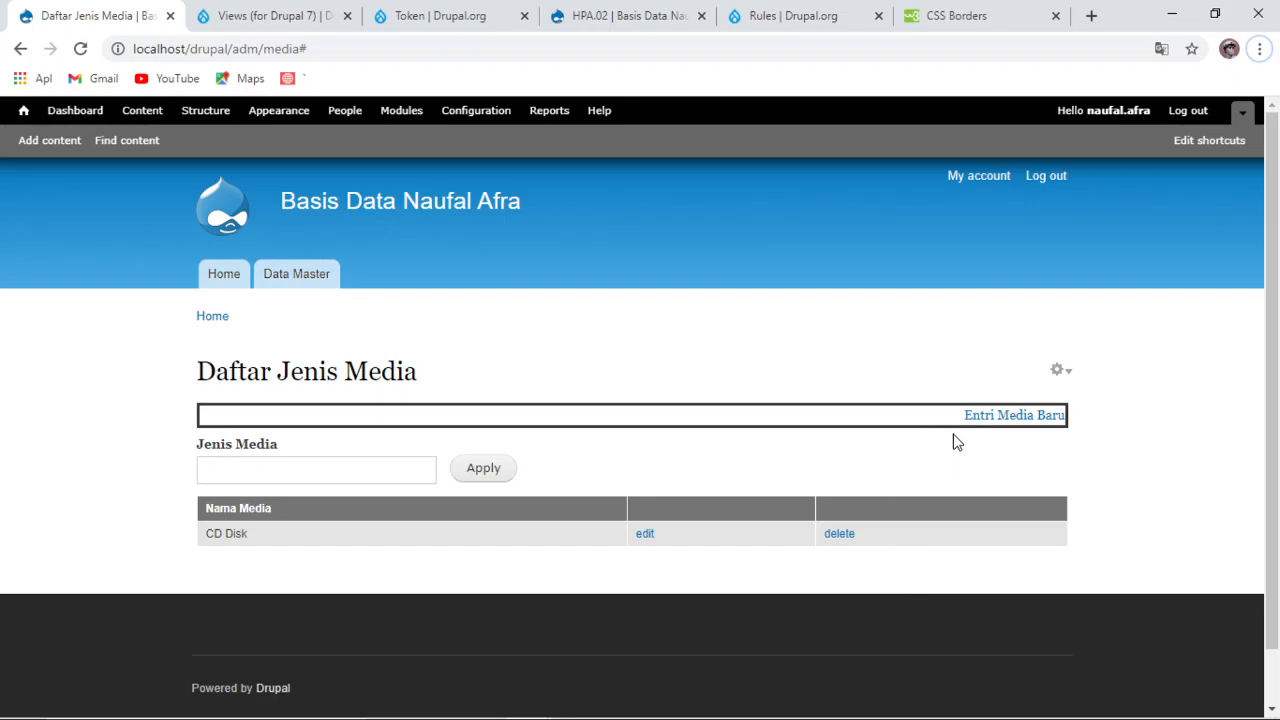
Step: Create a new Media entry named "Teks", look through its revision and comment settings, and save it
click(989, 413)
click(195, 290)
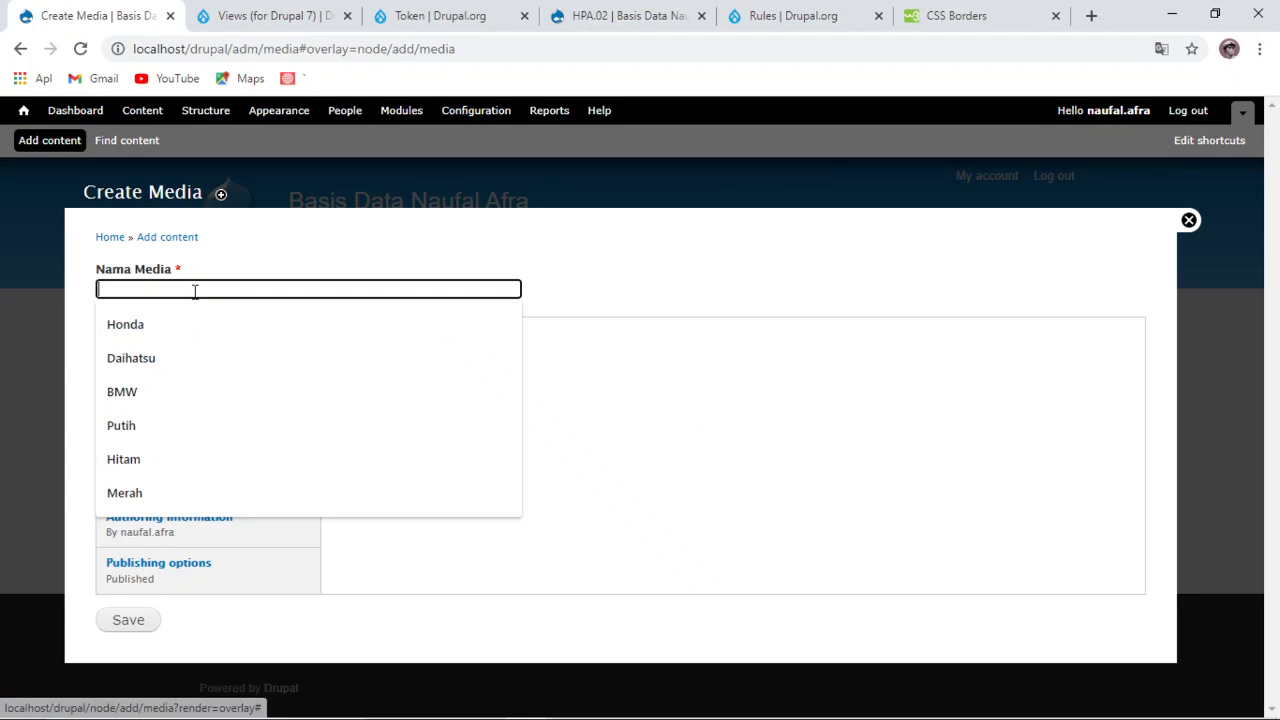
key(Caps_Lock)
text(T)
key(Caps_Lock)
text(e)
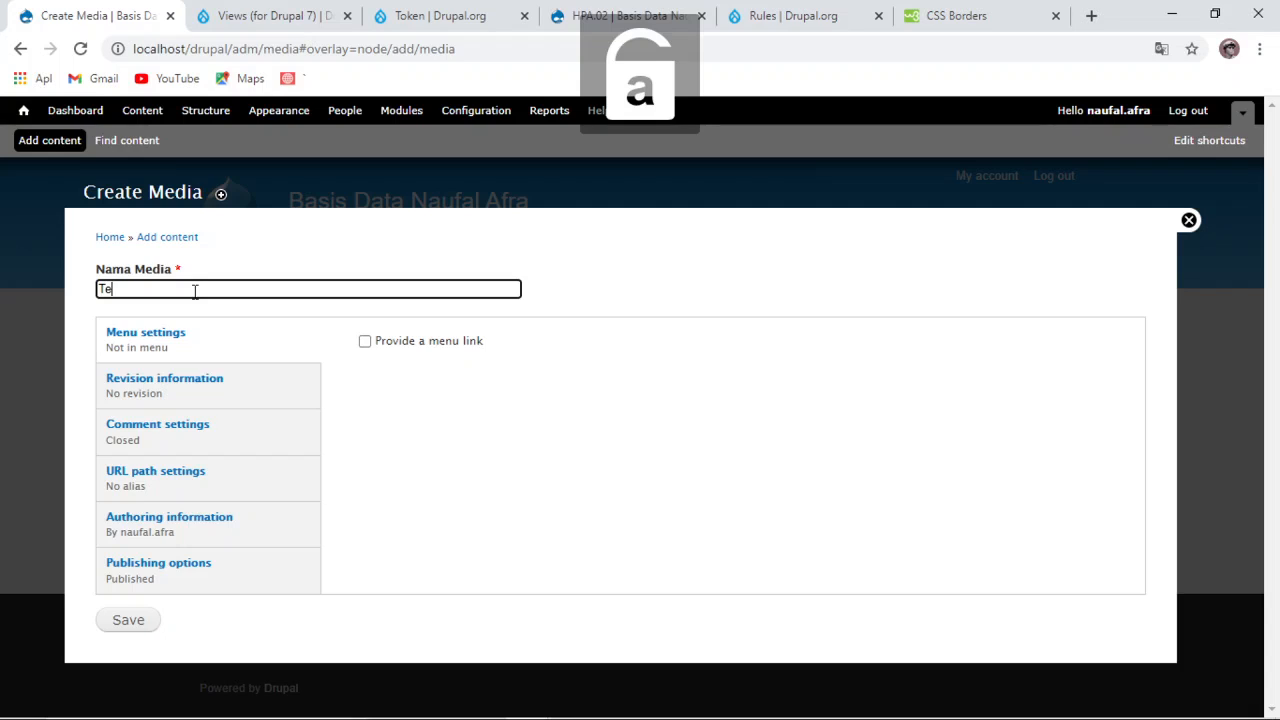
text(ks)
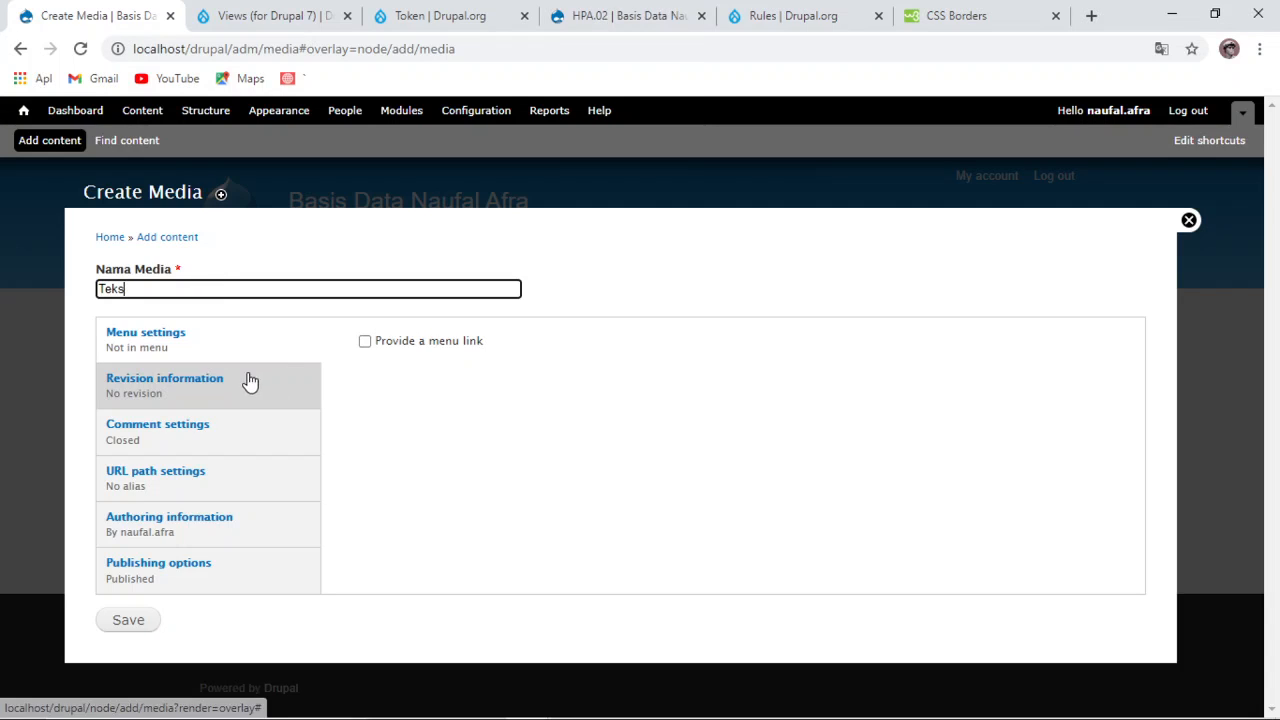
click(191, 398)
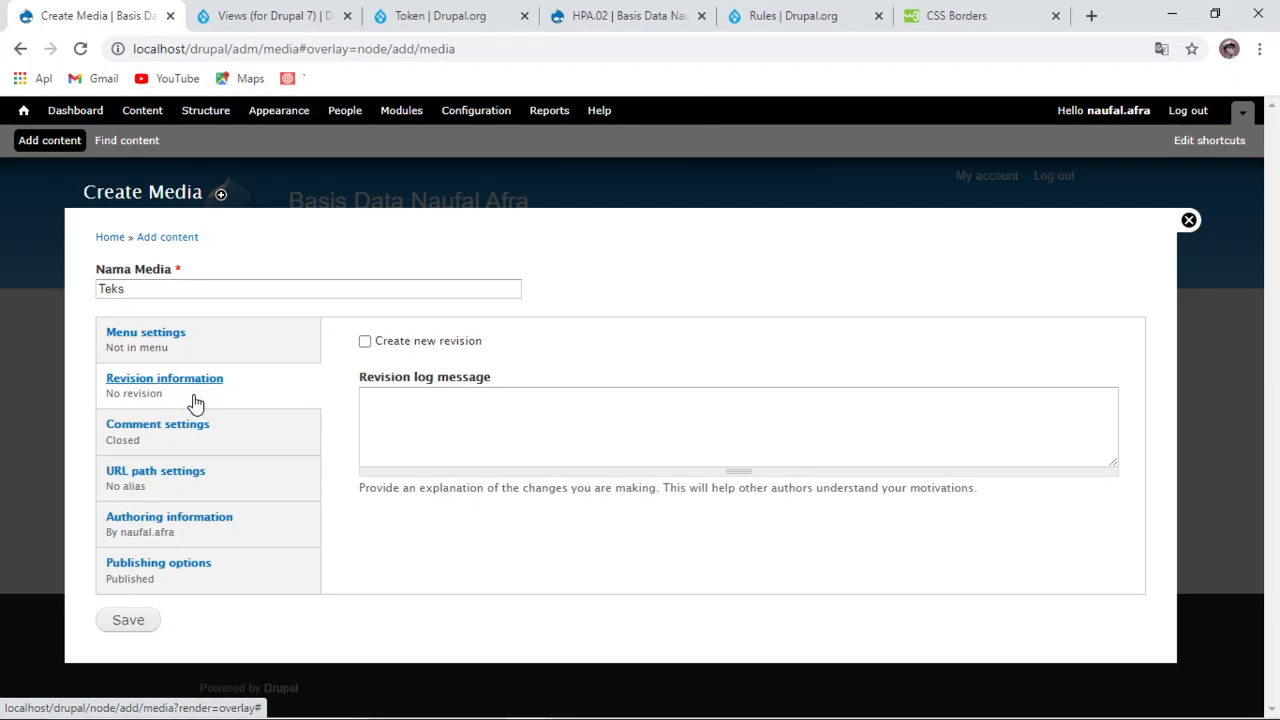
click(190, 440)
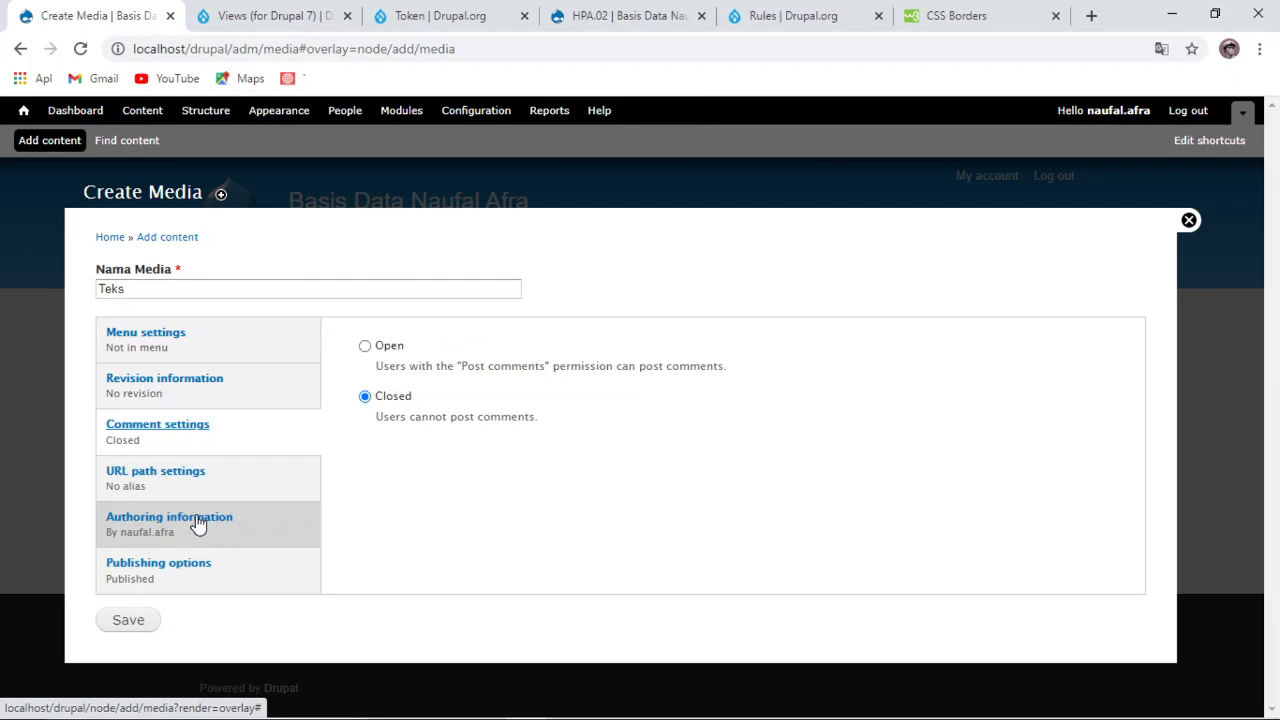
click(136, 630)
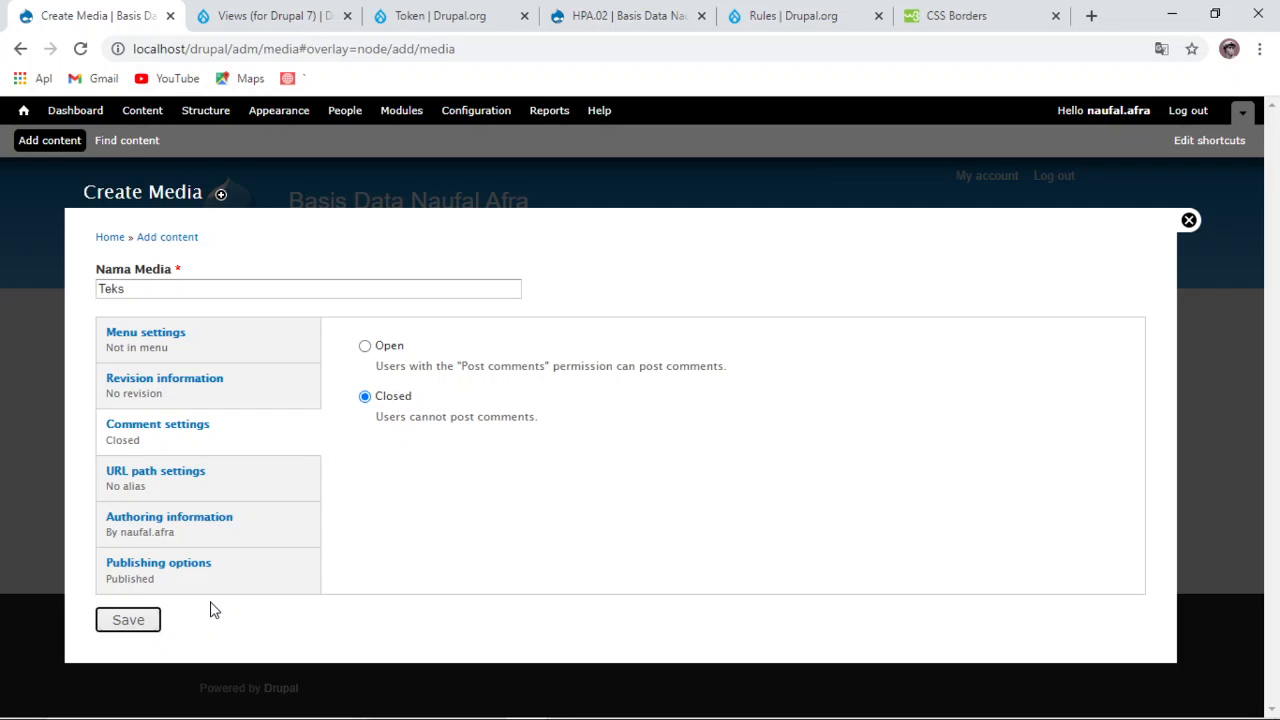
Step: Dismiss the Wi-Fi security notification and switch to the Bootstrap project page on Drupal.org
mouse_move(1188, 715)
mouse_move(1038, 716)
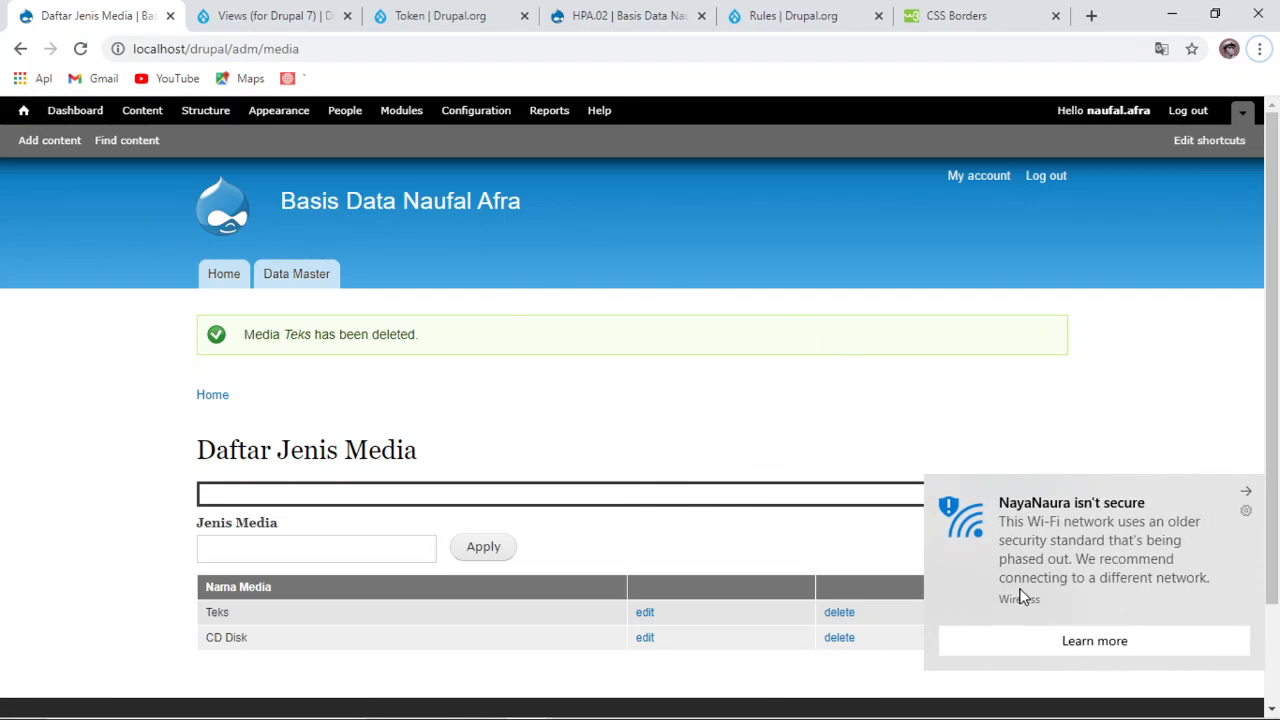
drag(1020, 591, 1278, 568)
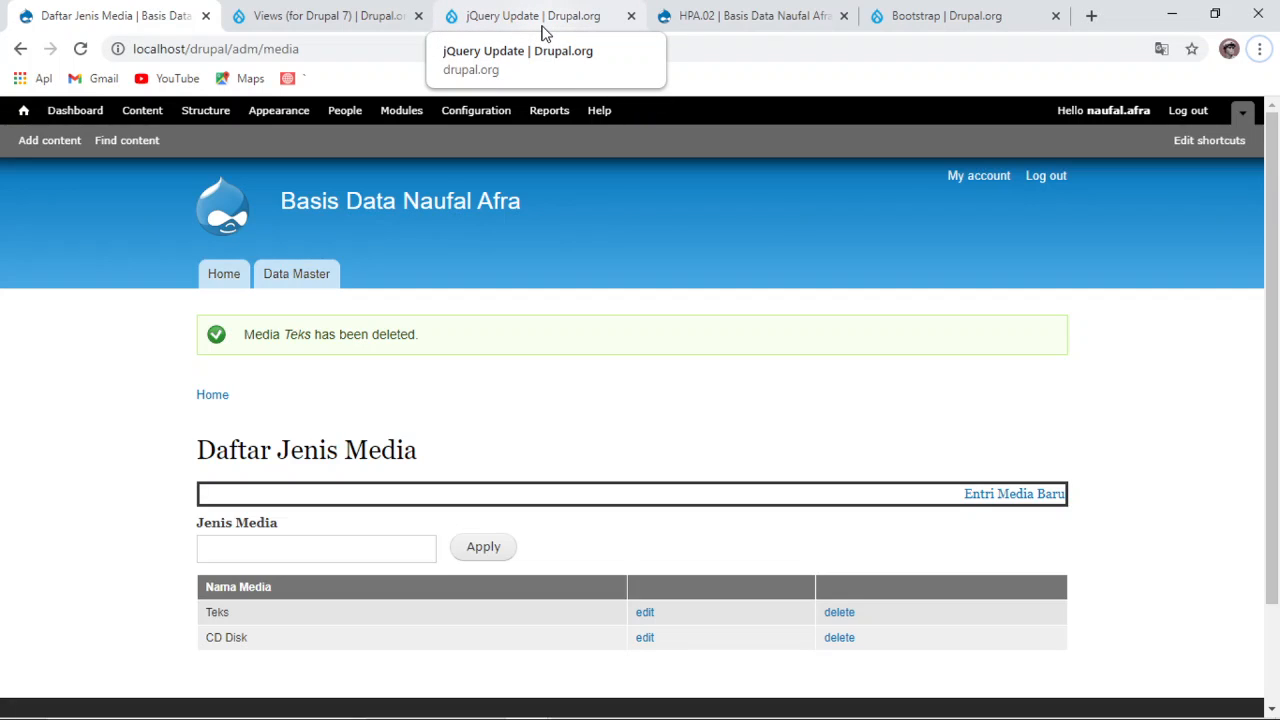
click(941, 27)
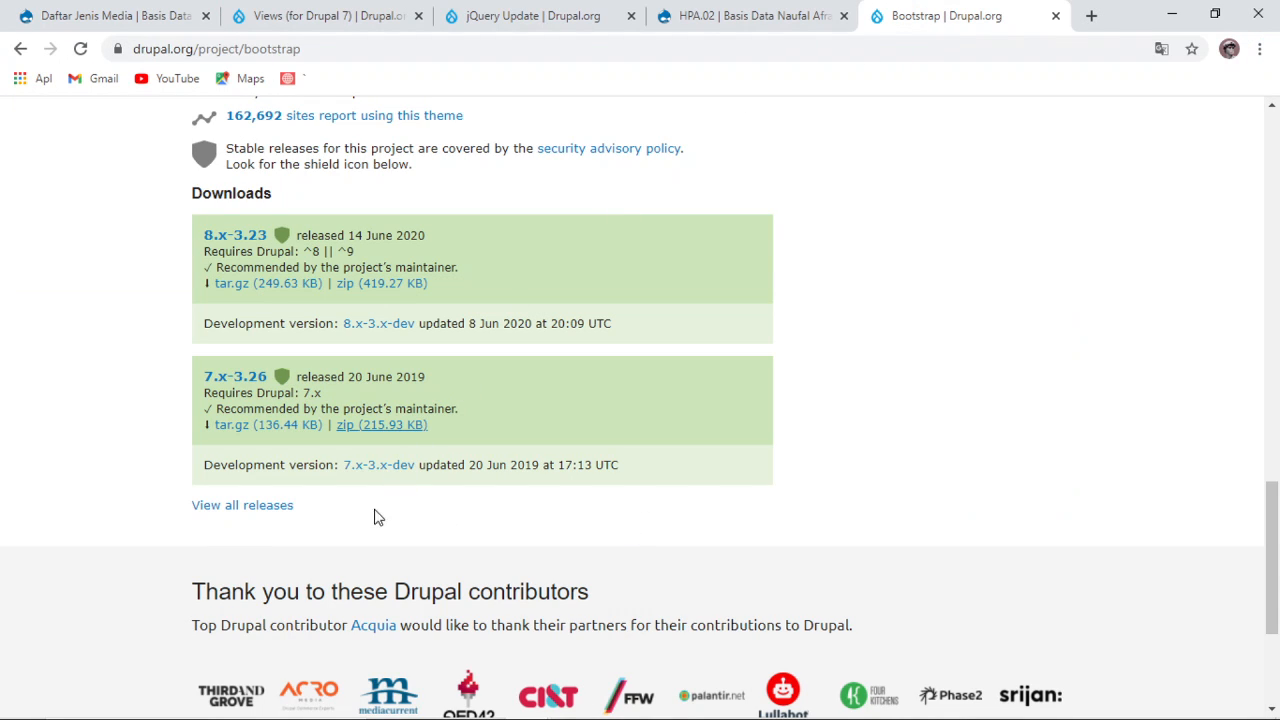
Step: Switch from the Bootstrap project page to the jQuery Update project page and look over its Drupal 7 downloads
scroll(565, 475, up, 5)
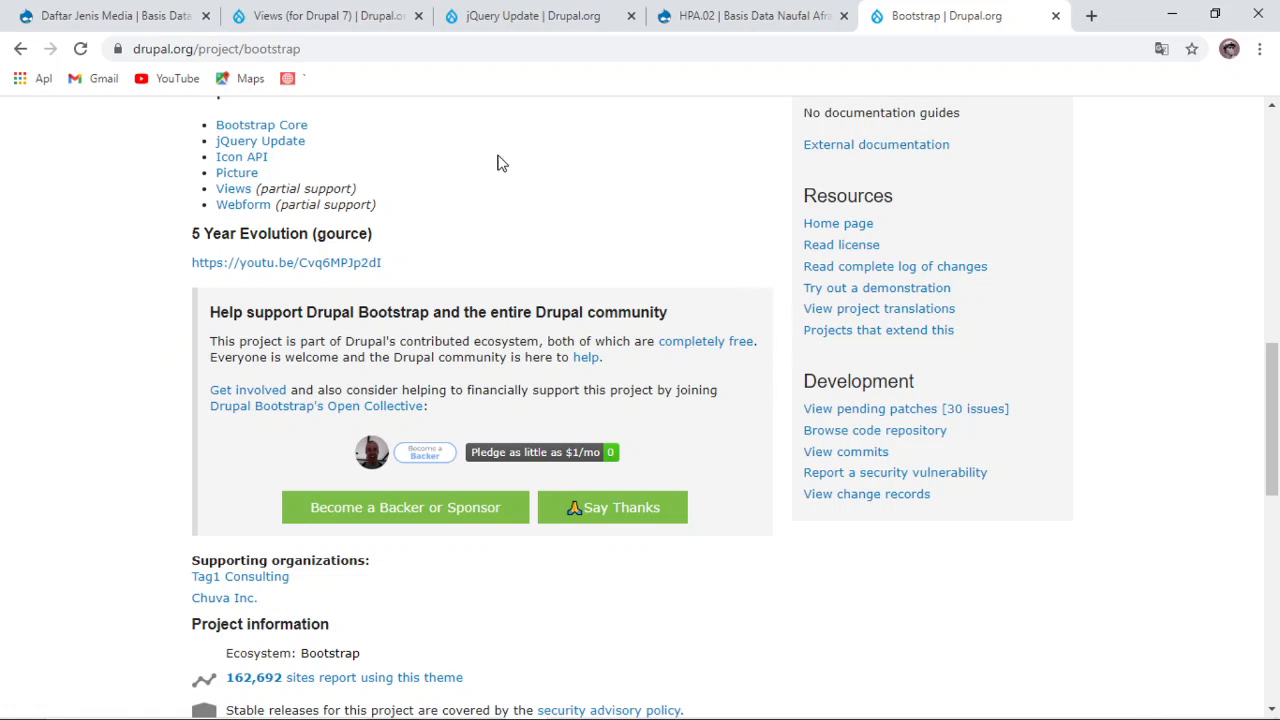
click(567, 18)
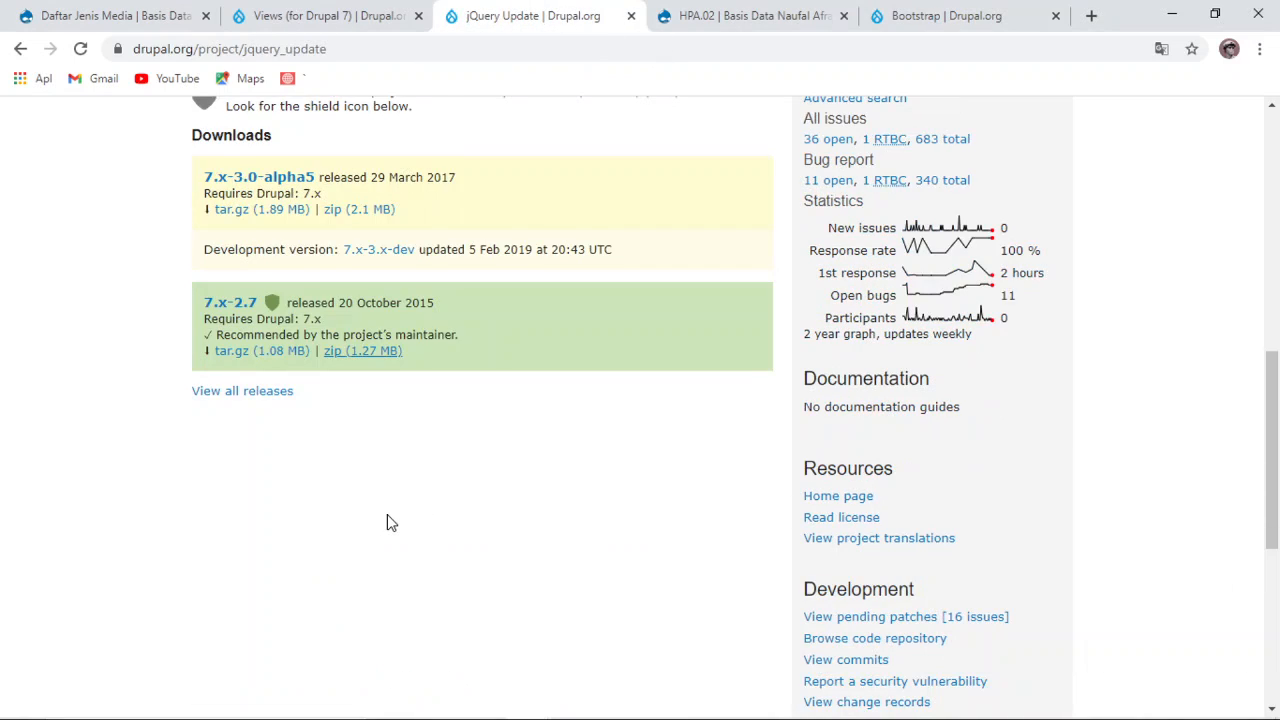
scroll(390, 522, up, 1)
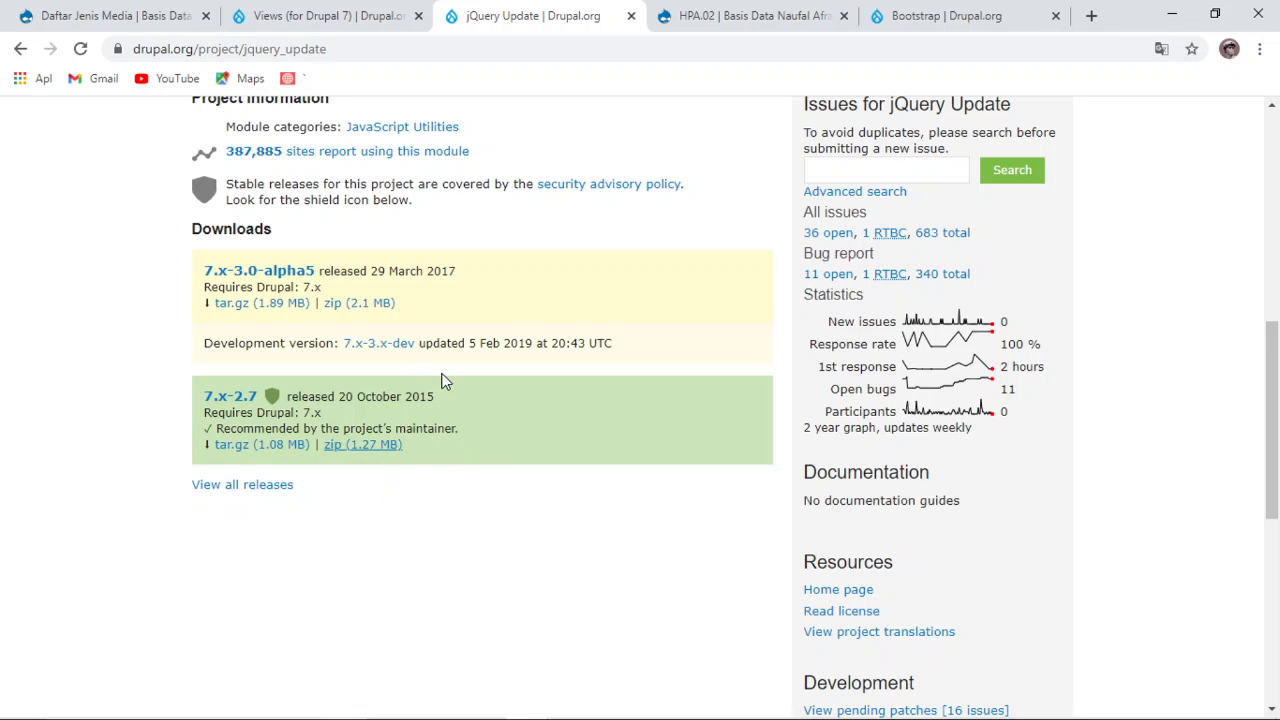
scroll(444, 381, down, 6)
Step: Check File Explorer for the downloaded archives, the extracted jquery_update in modules/Contrib and bootstrap in sites/all/themes, and put the window away
click(481, 701)
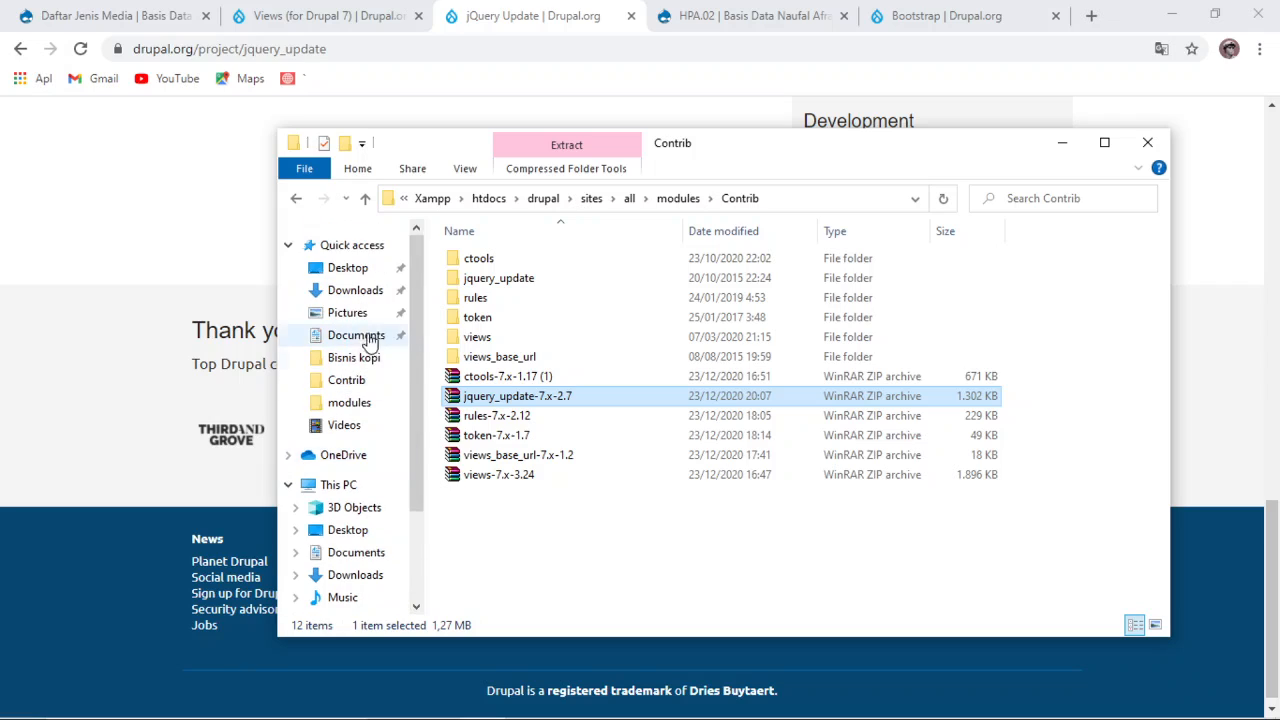
click(362, 296)
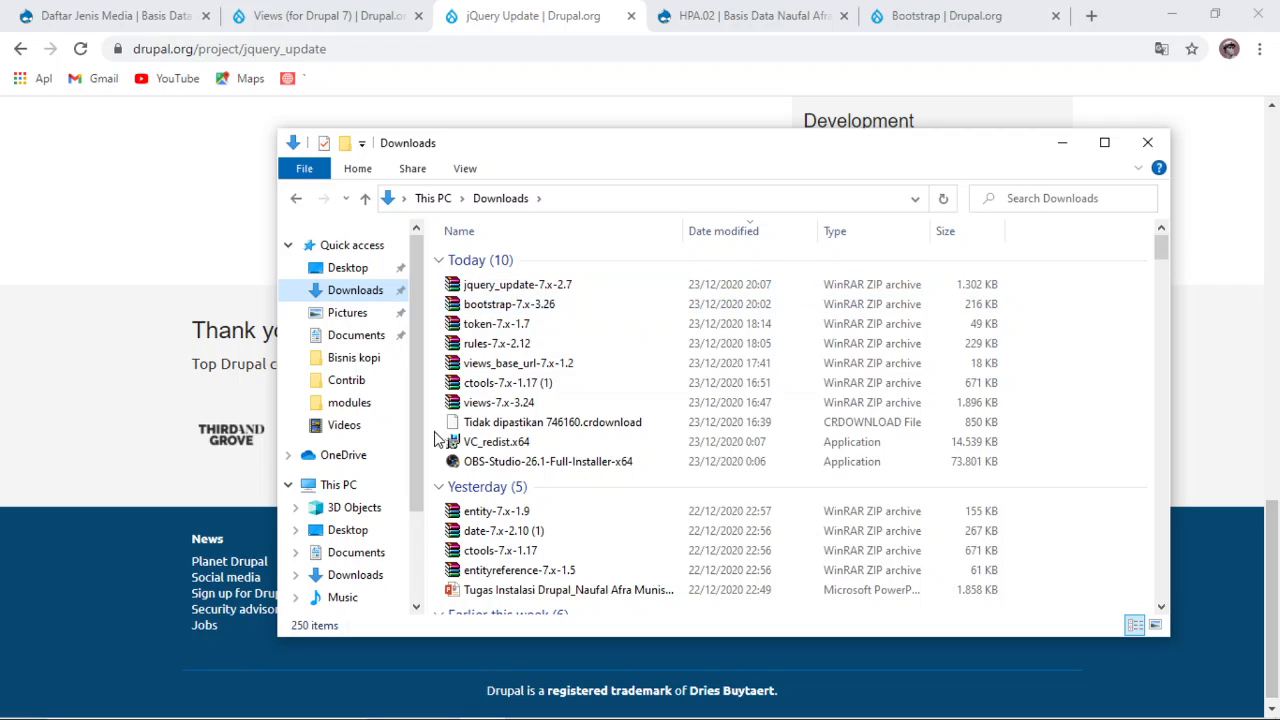
scroll(411, 530, down, 2)
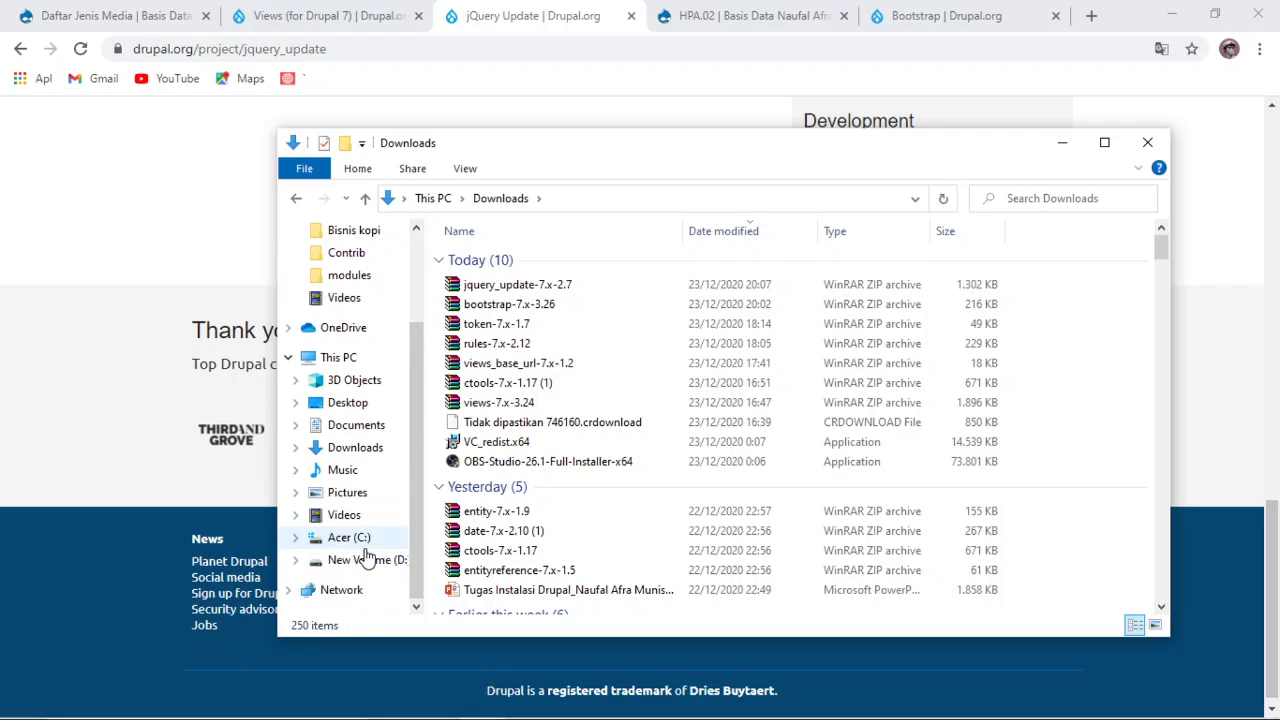
click(296, 205)
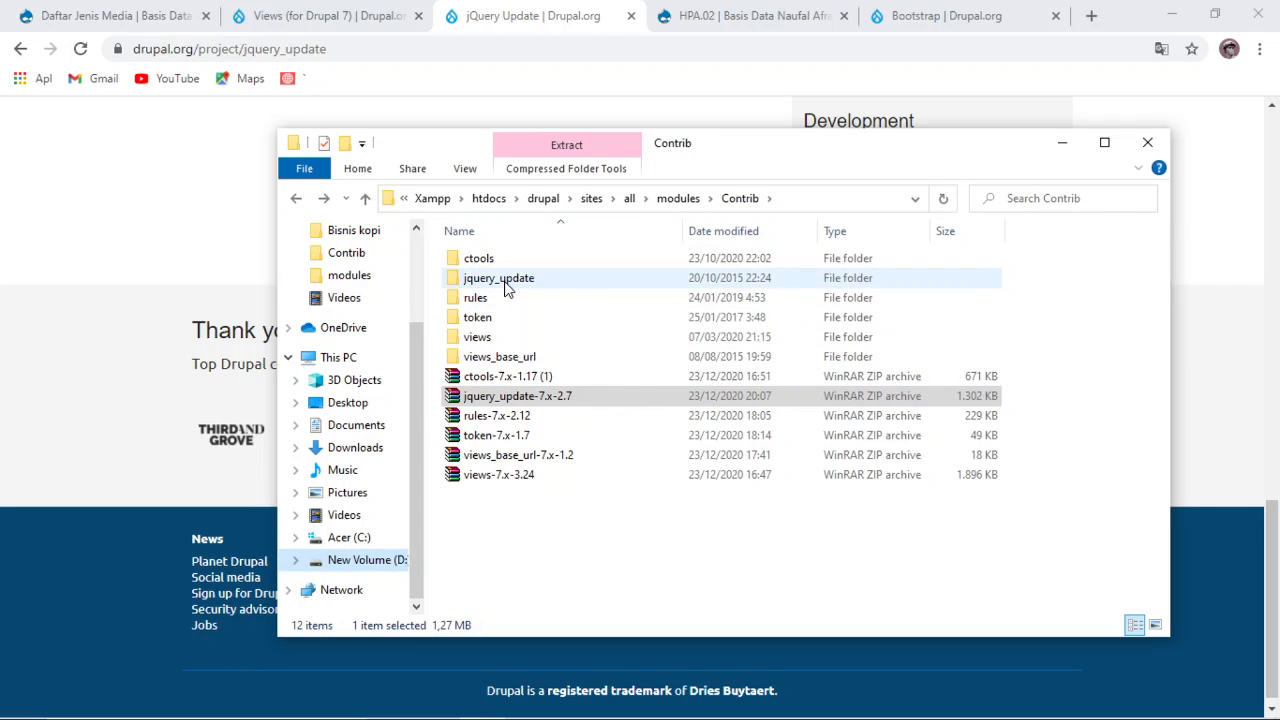
click(297, 199)
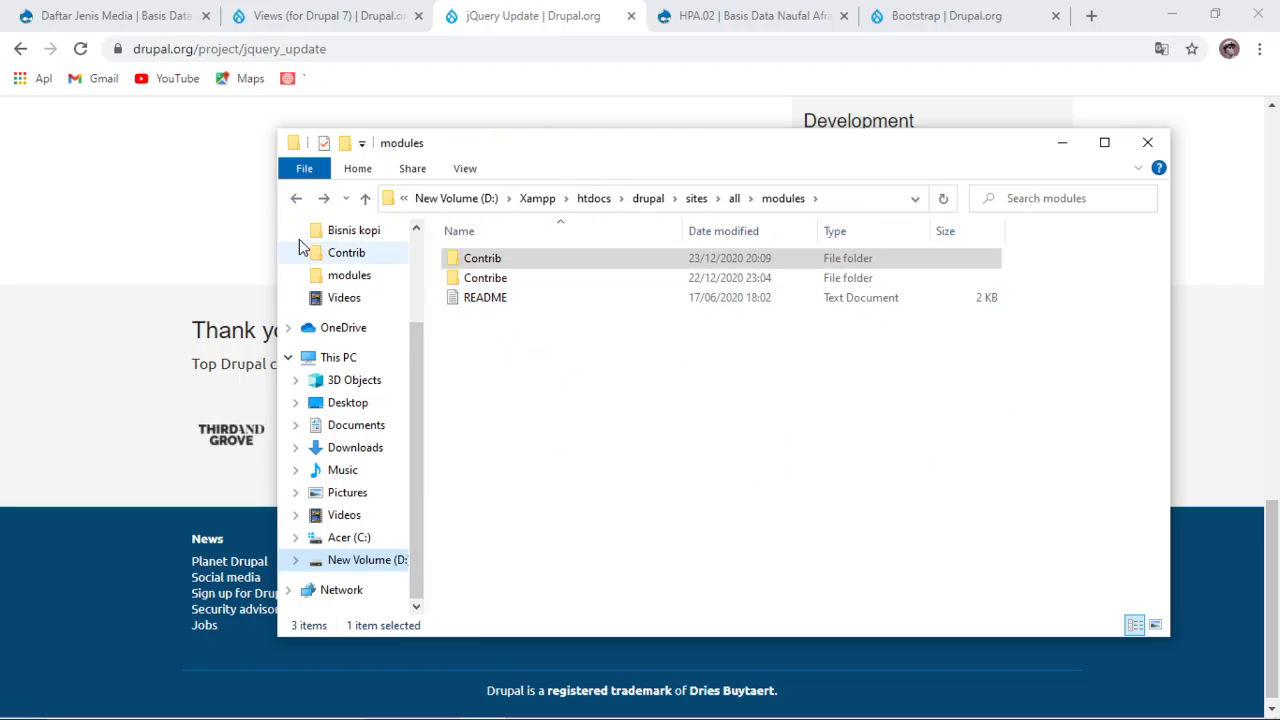
click(297, 199)
double_click(509, 300)
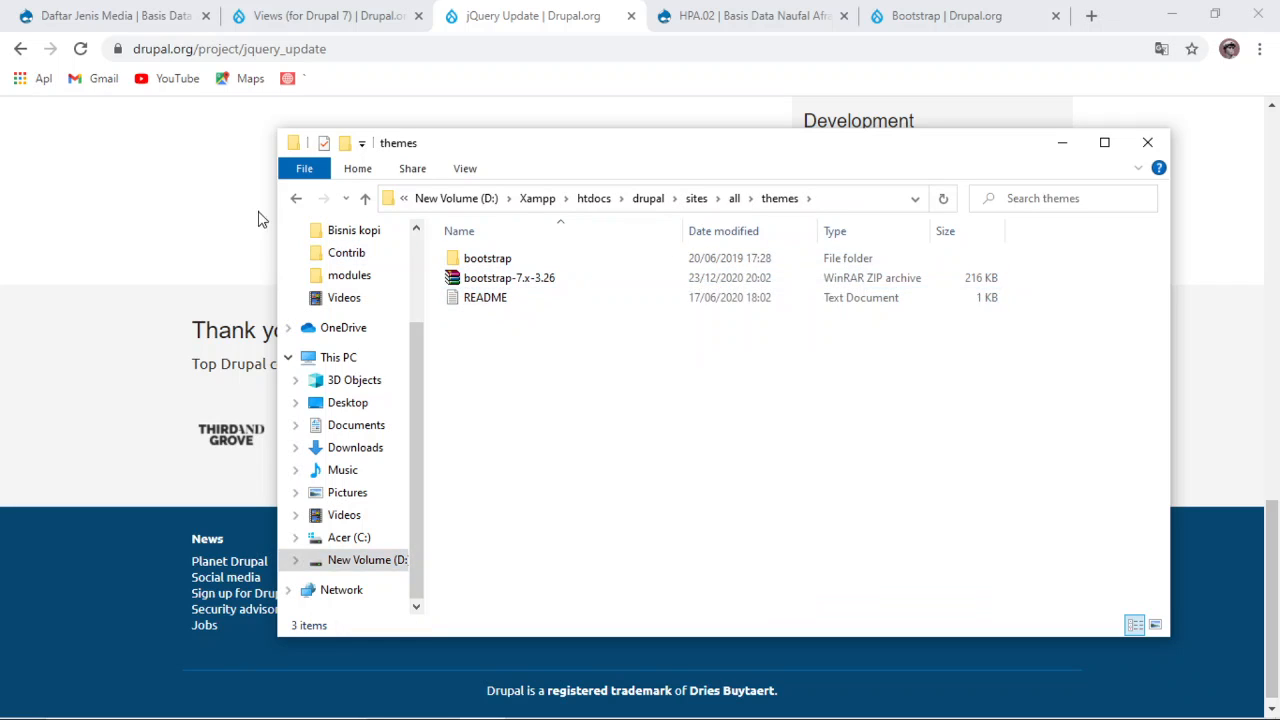
click(295, 199)
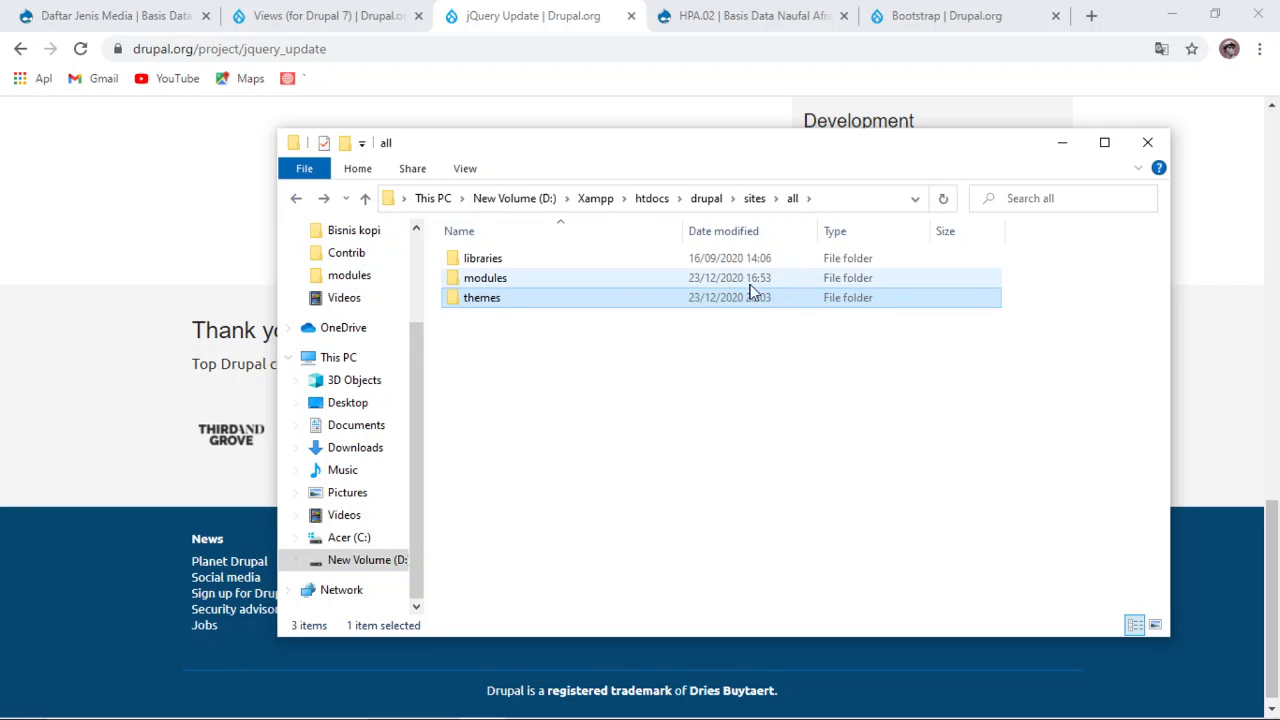
click(1050, 150)
Step: Look up jQuery Update under User Interface in the Drupal site's module list, and close the list without changes
scroll(531, 537, up, 12)
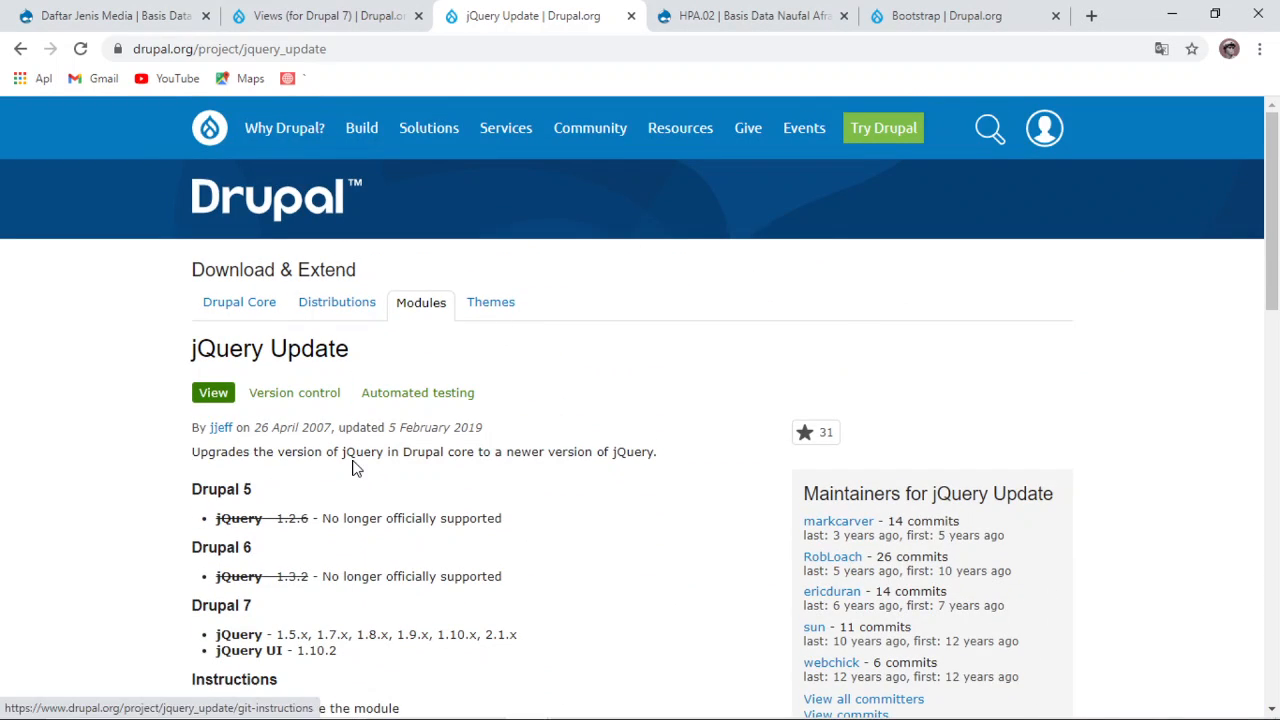
click(86, 17)
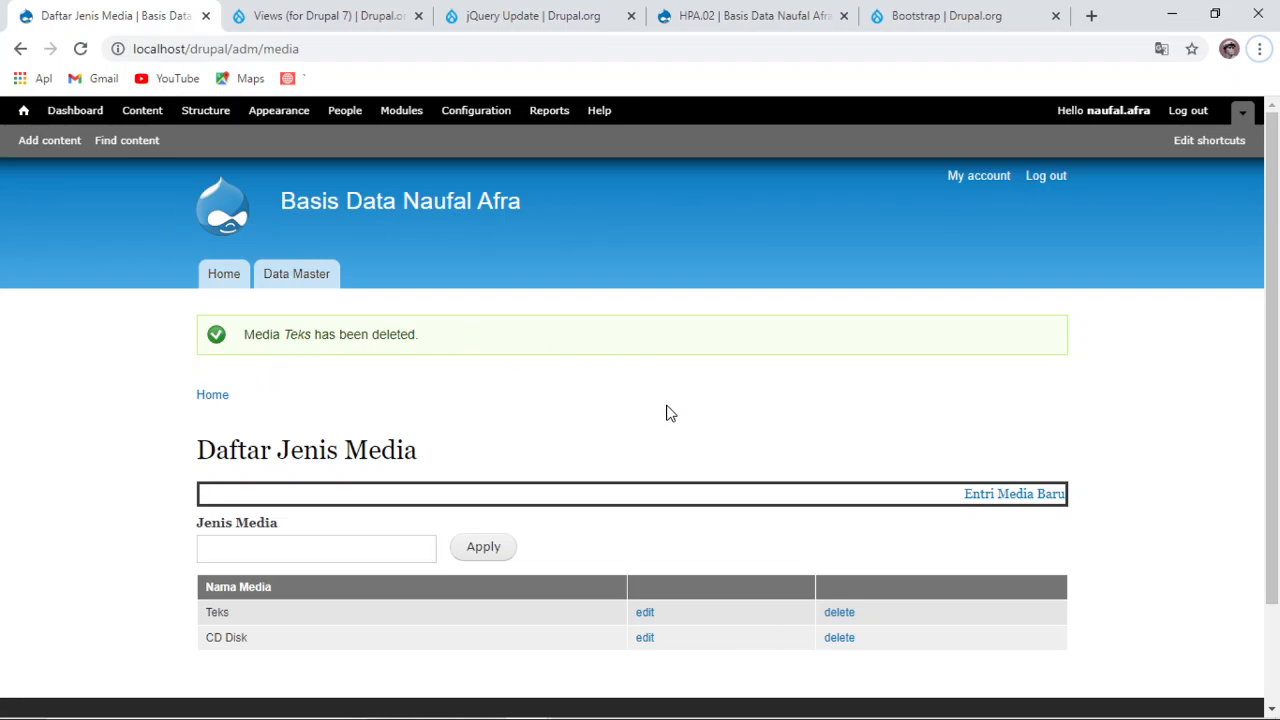
click(401, 116)
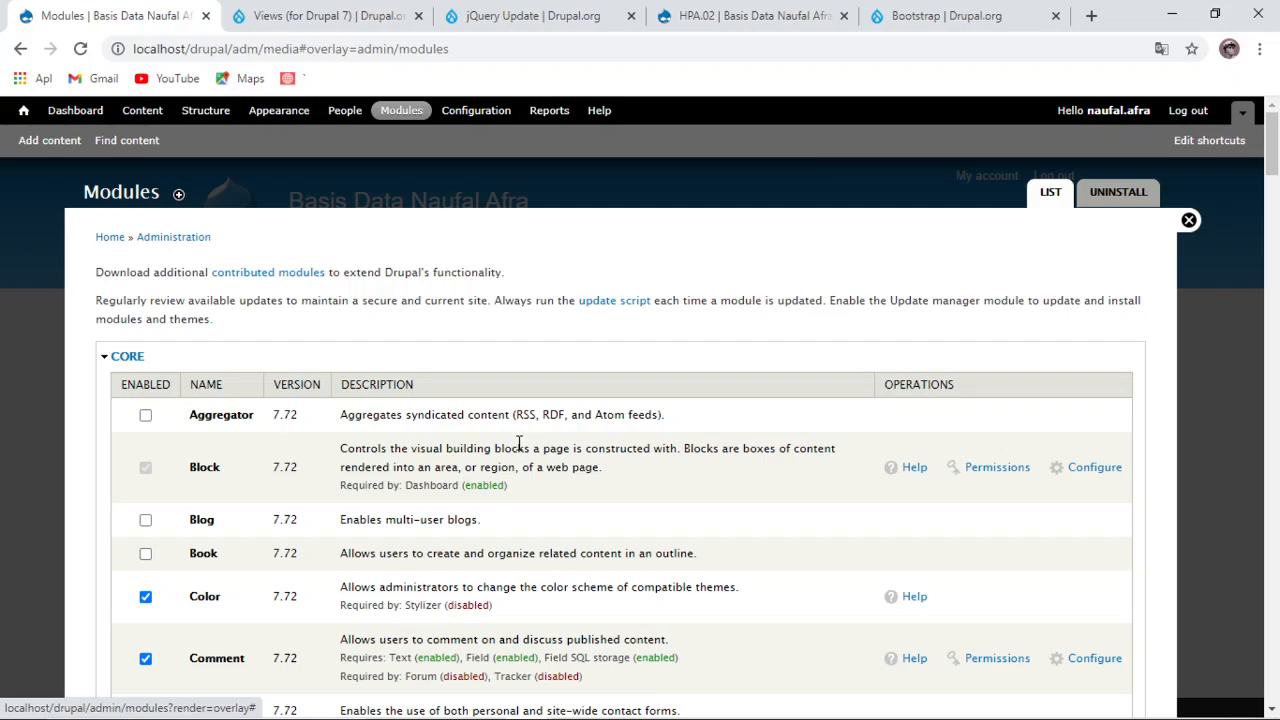
scroll(507, 398, down, 20)
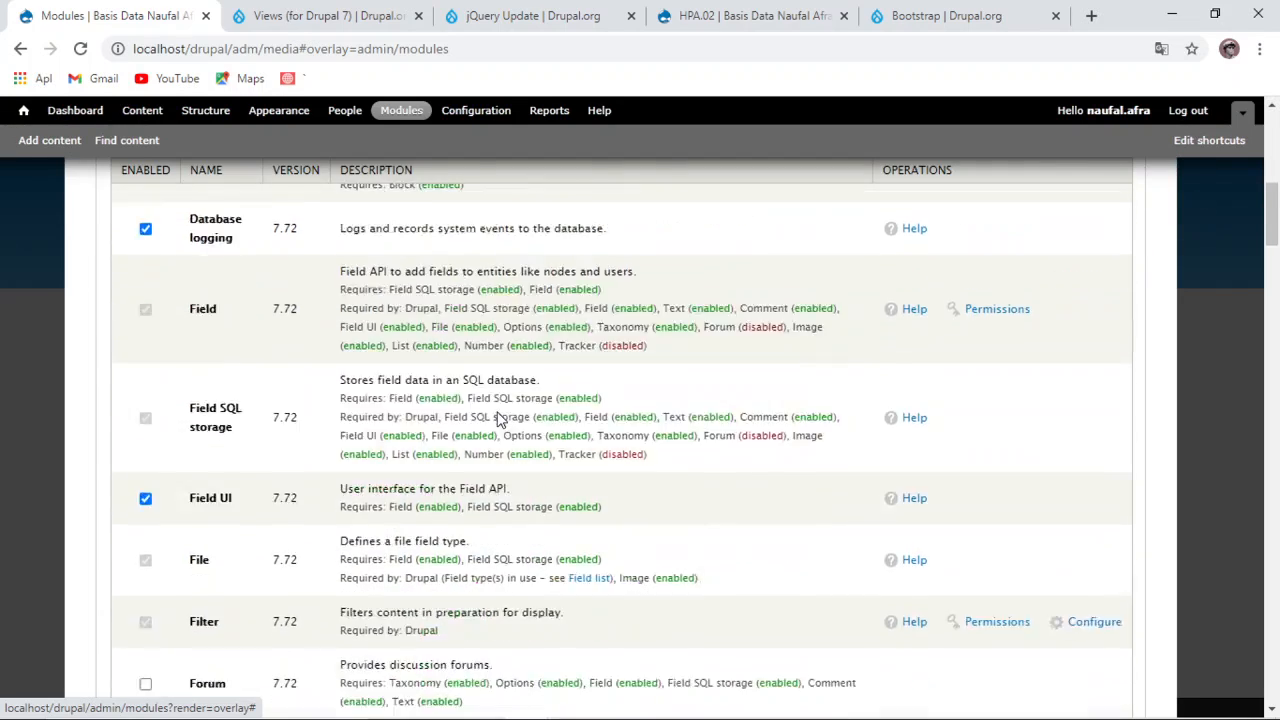
scroll(497, 413, down, 15)
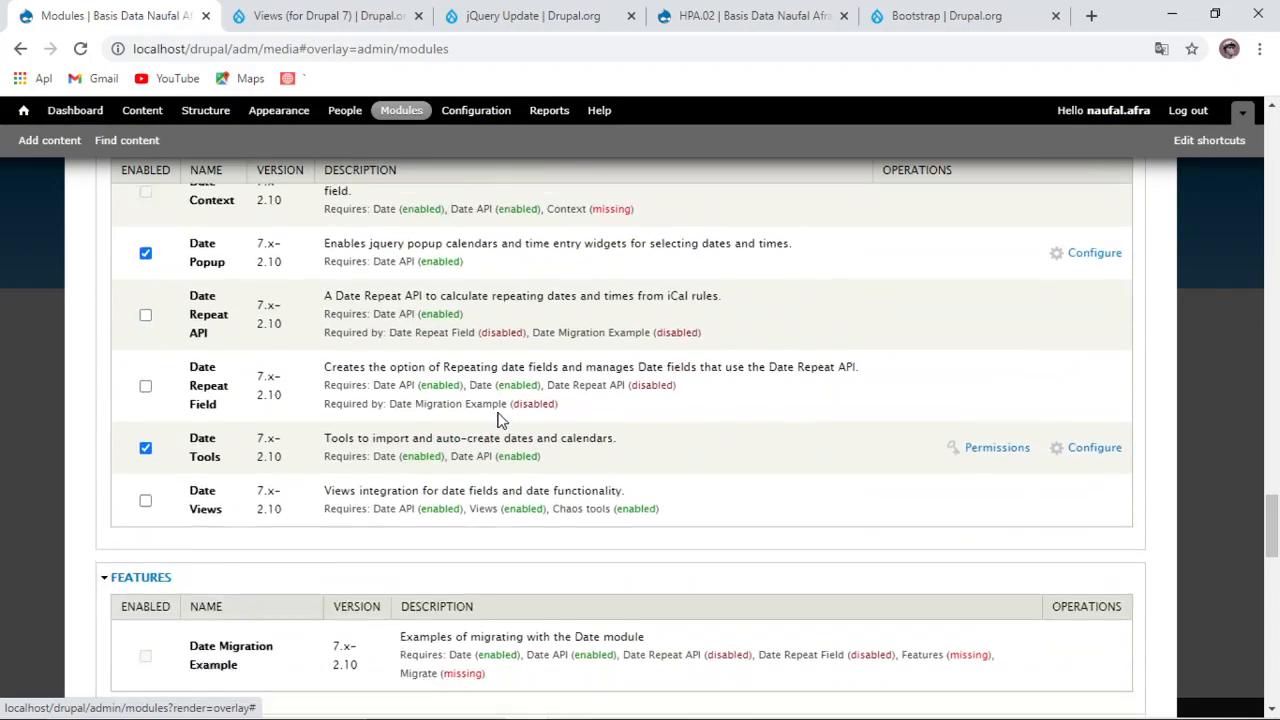
scroll(500, 421, down, 7)
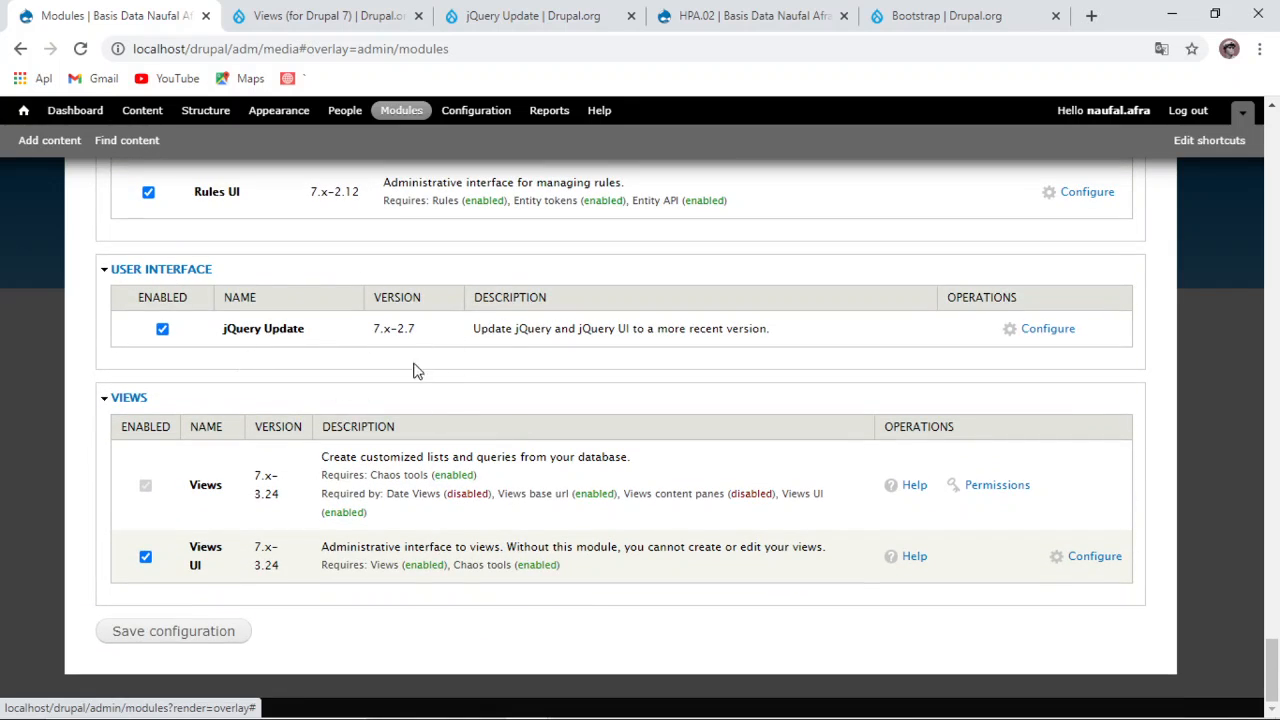
drag(995, 527, 1156, 553)
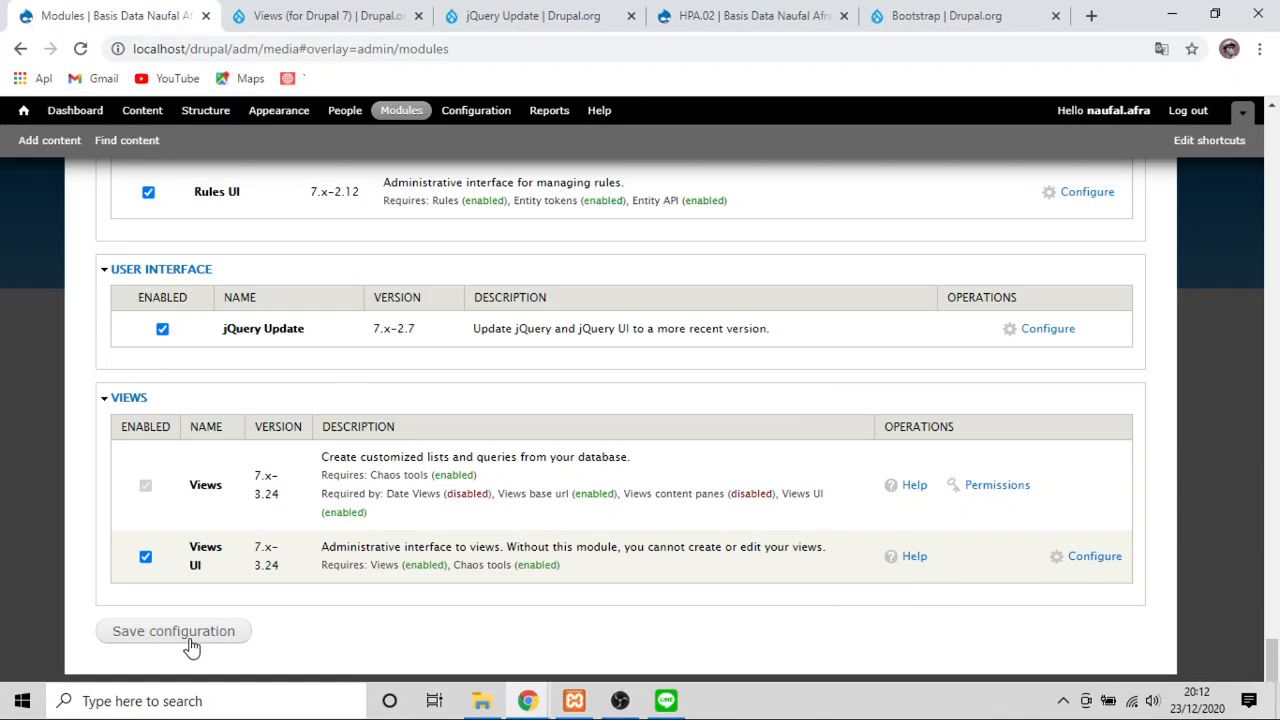
scroll(943, 627, up, 10)
scroll(943, 631, up, 15)
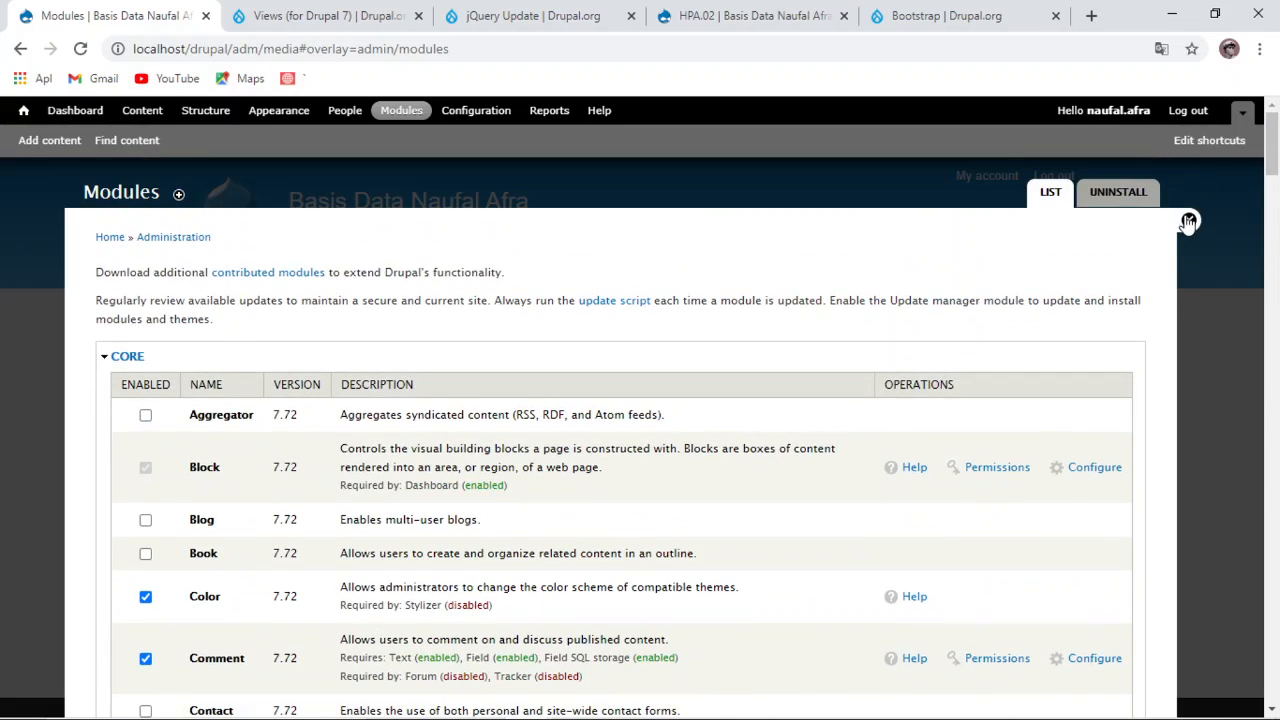
click(1188, 222)
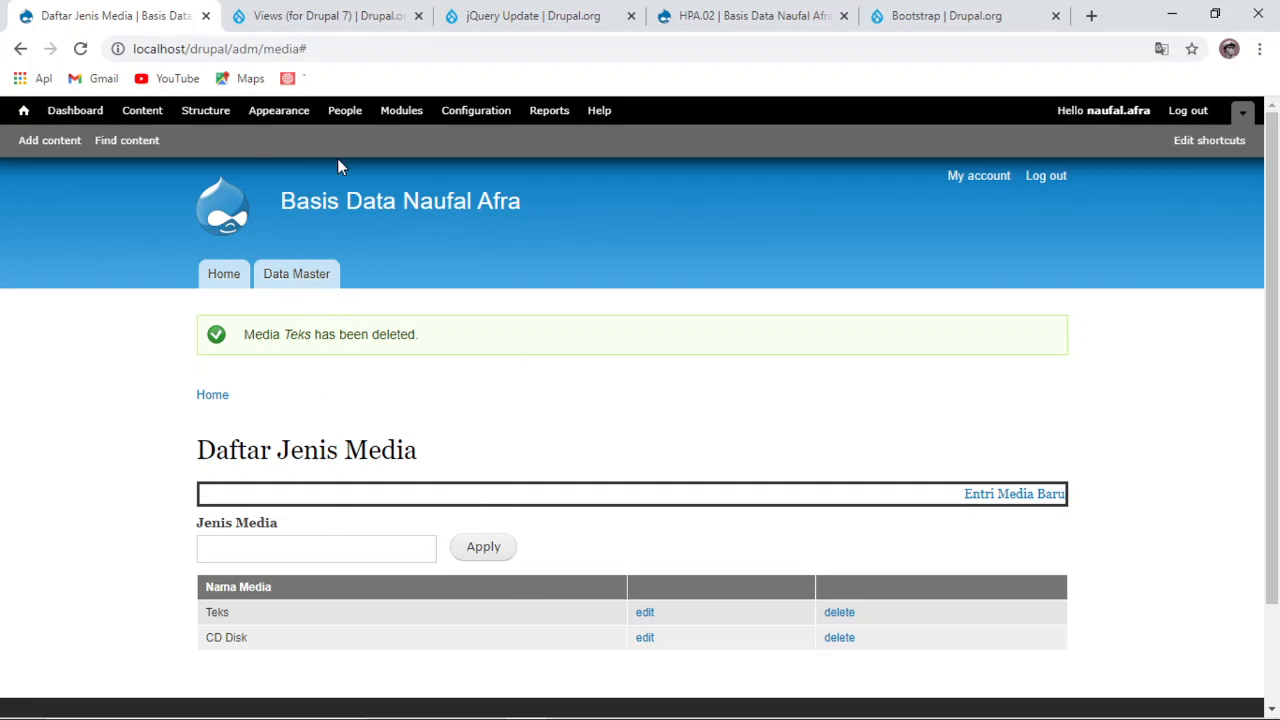
Step: Enable Bootstrap 7.x-3.26 as the site's default theme, look over the enabled themes and close the Appearance overlay
click(281, 112)
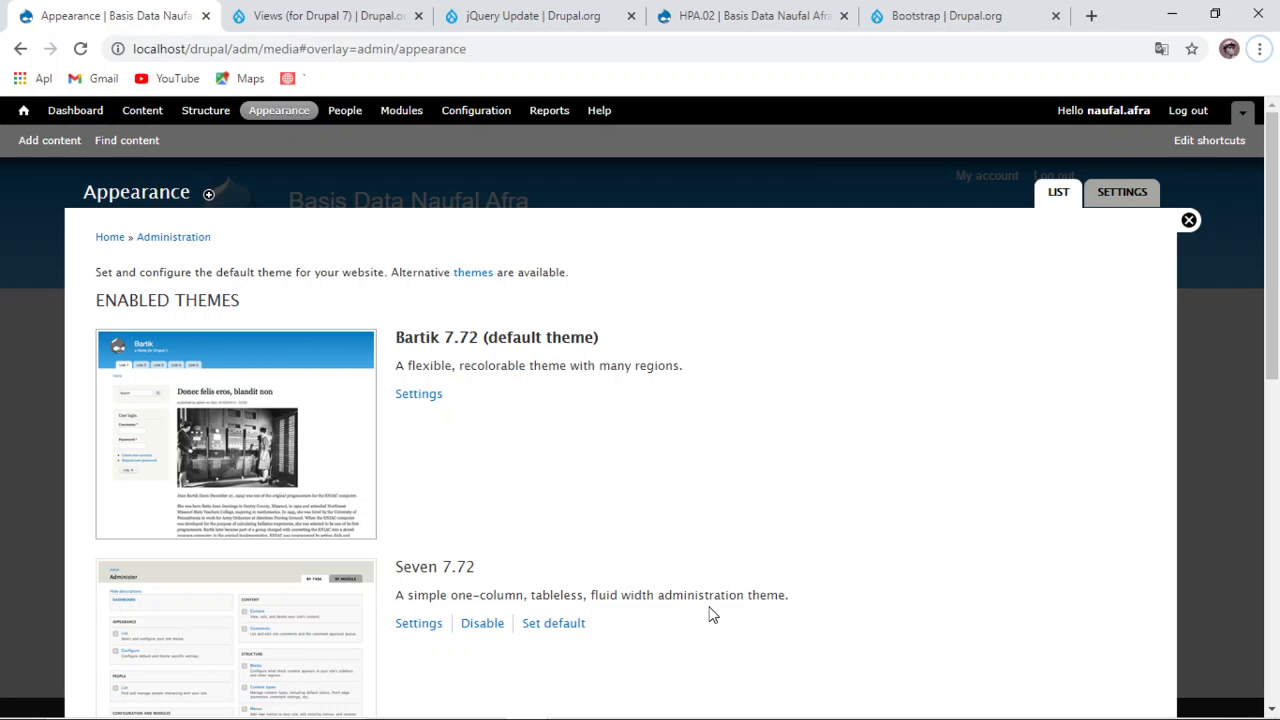
scroll(486, 571, down, 5)
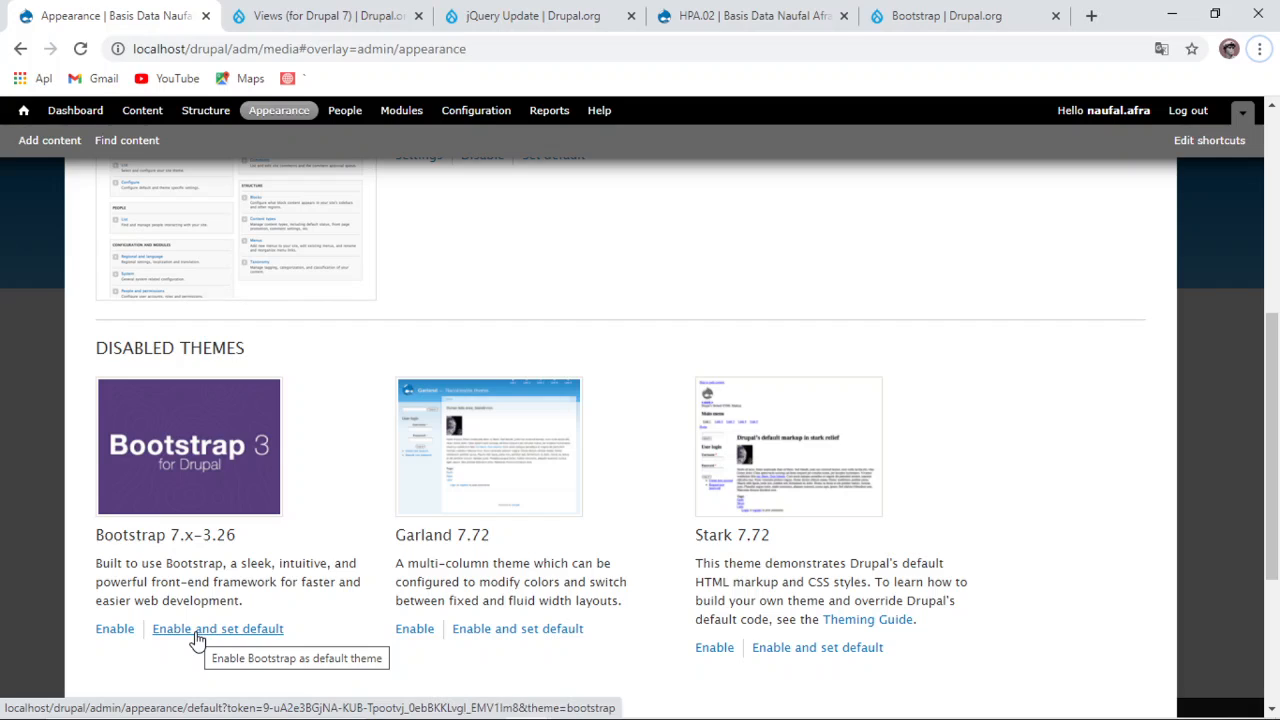
click(197, 637)
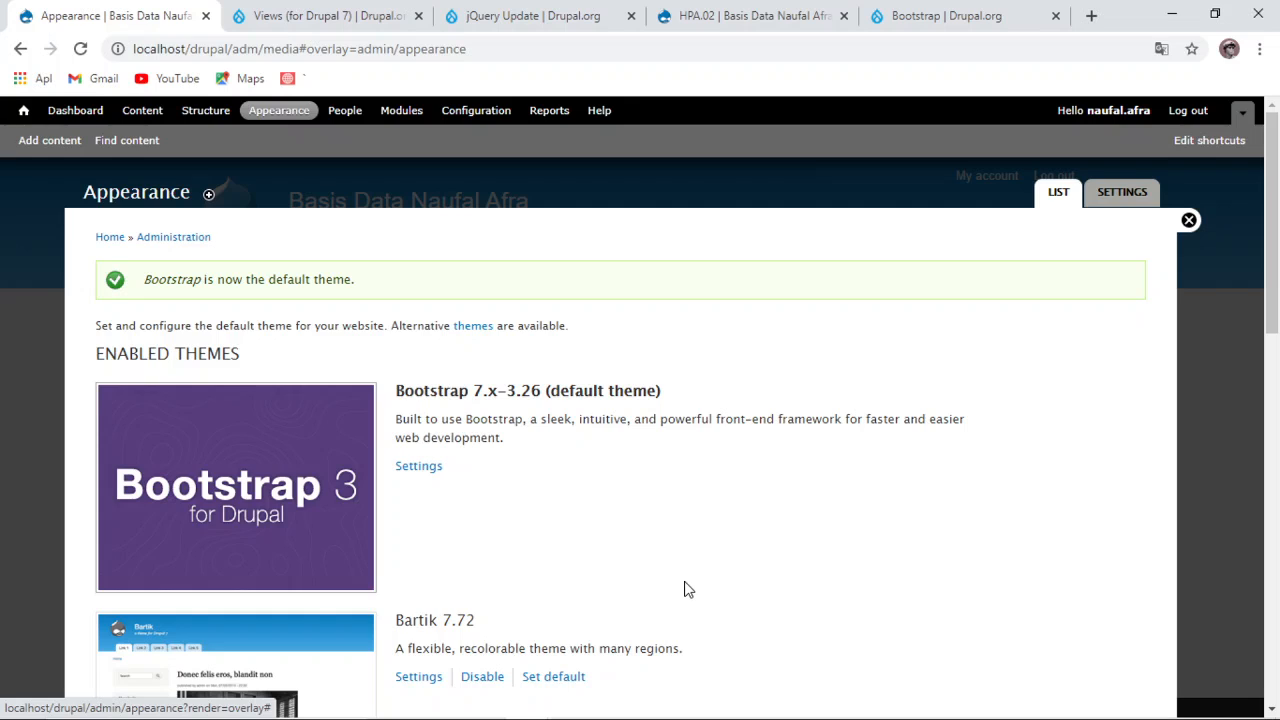
scroll(583, 568, down, 6)
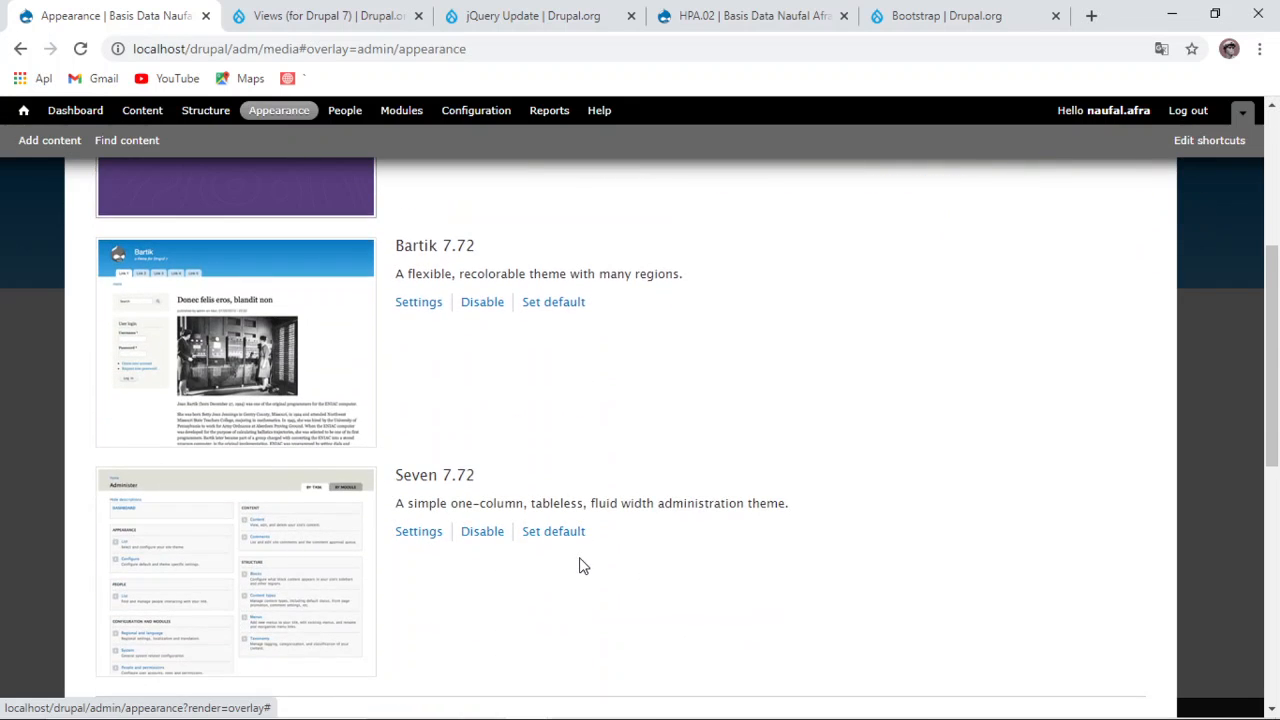
scroll(723, 566, up, 5)
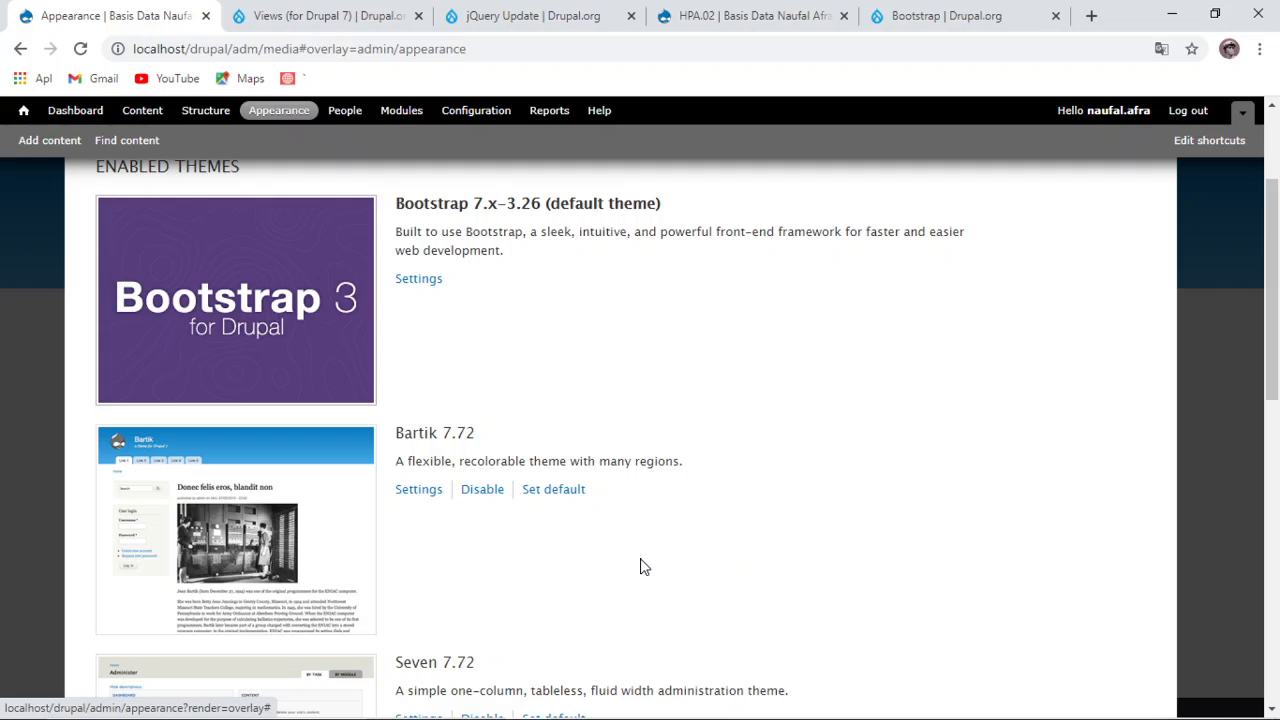
scroll(643, 567, up, 2)
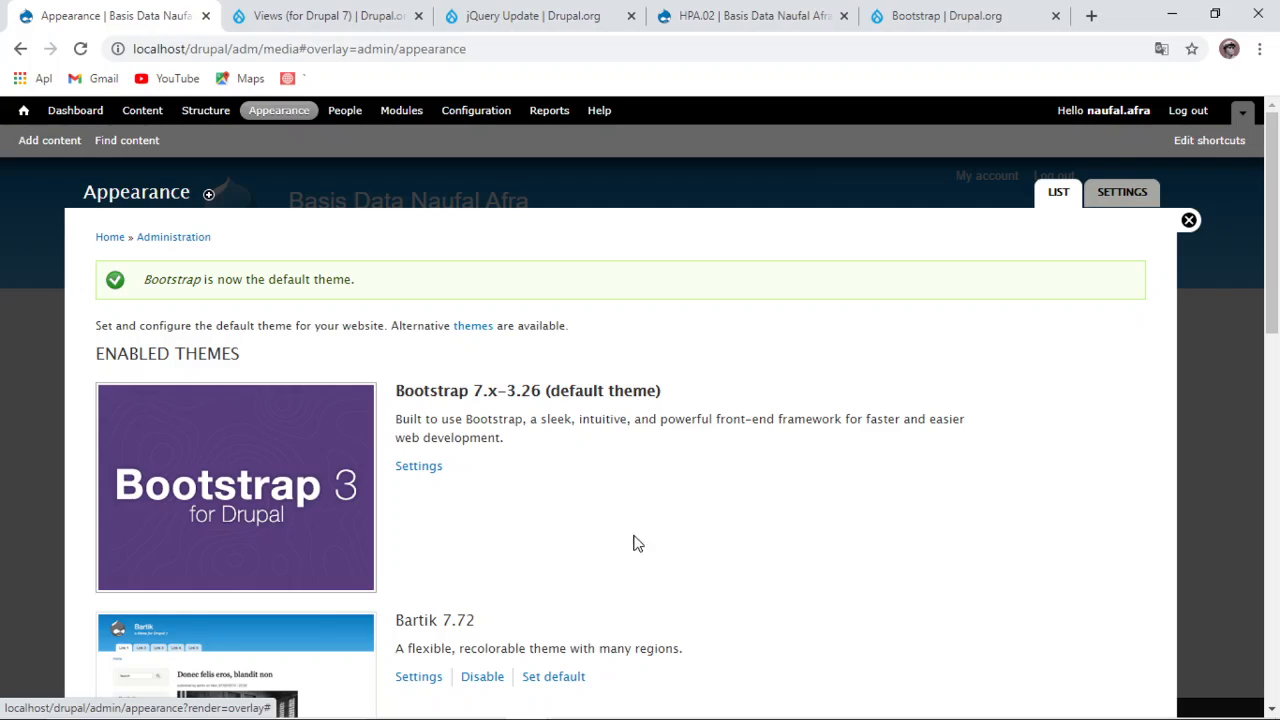
click(1189, 220)
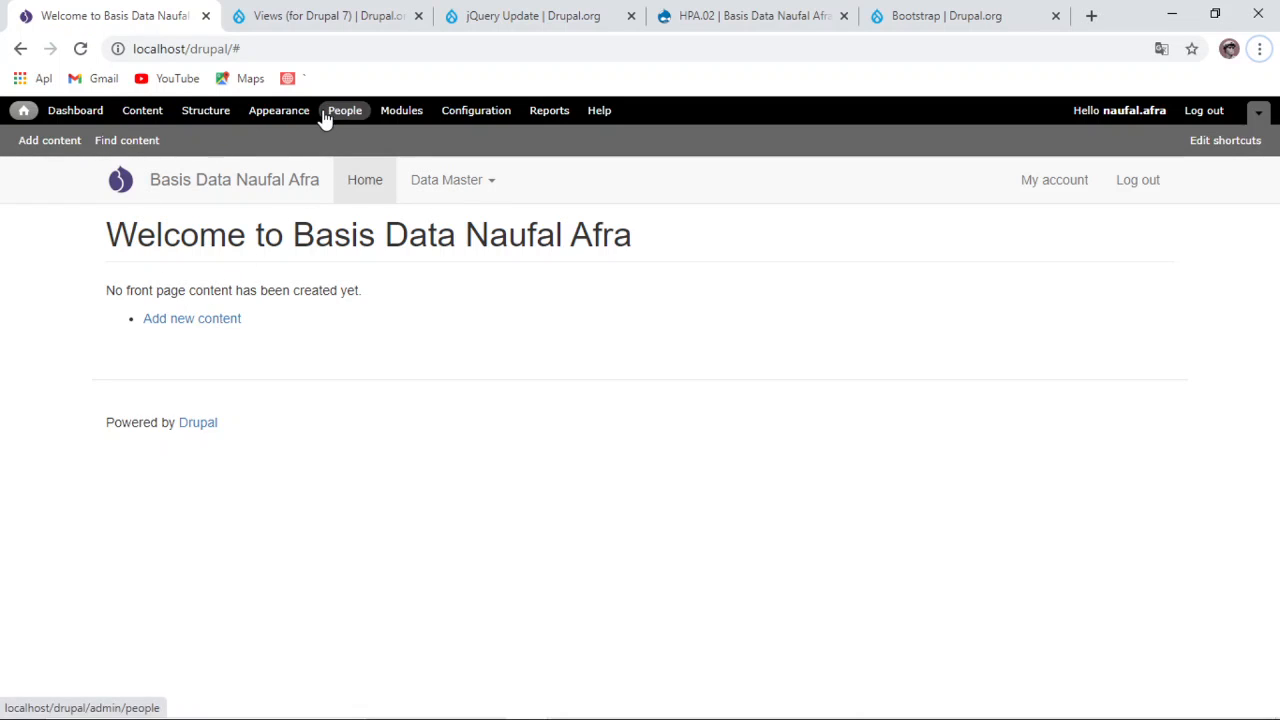
Step: Review the Bootstrap theme's navbar component settings, keeping the position at Fixed Top, look over the display toggles and close the settings unsaved
click(292, 109)
click(405, 413)
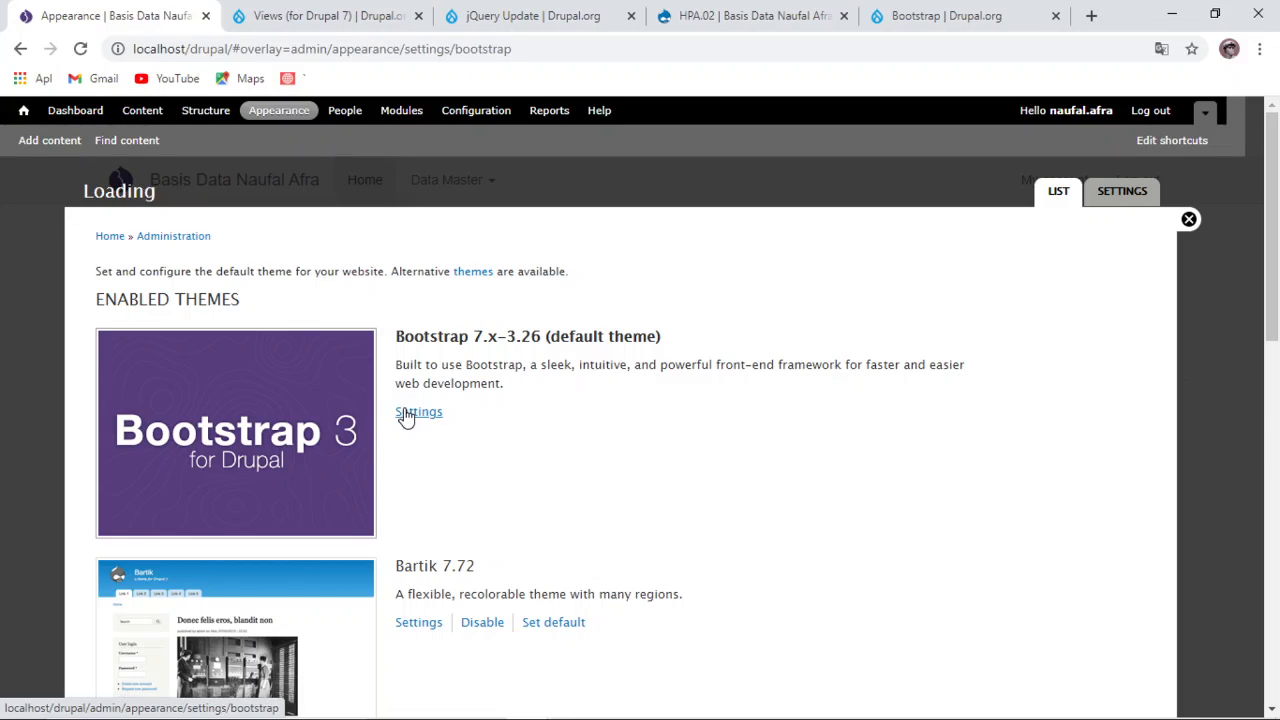
click(192, 402)
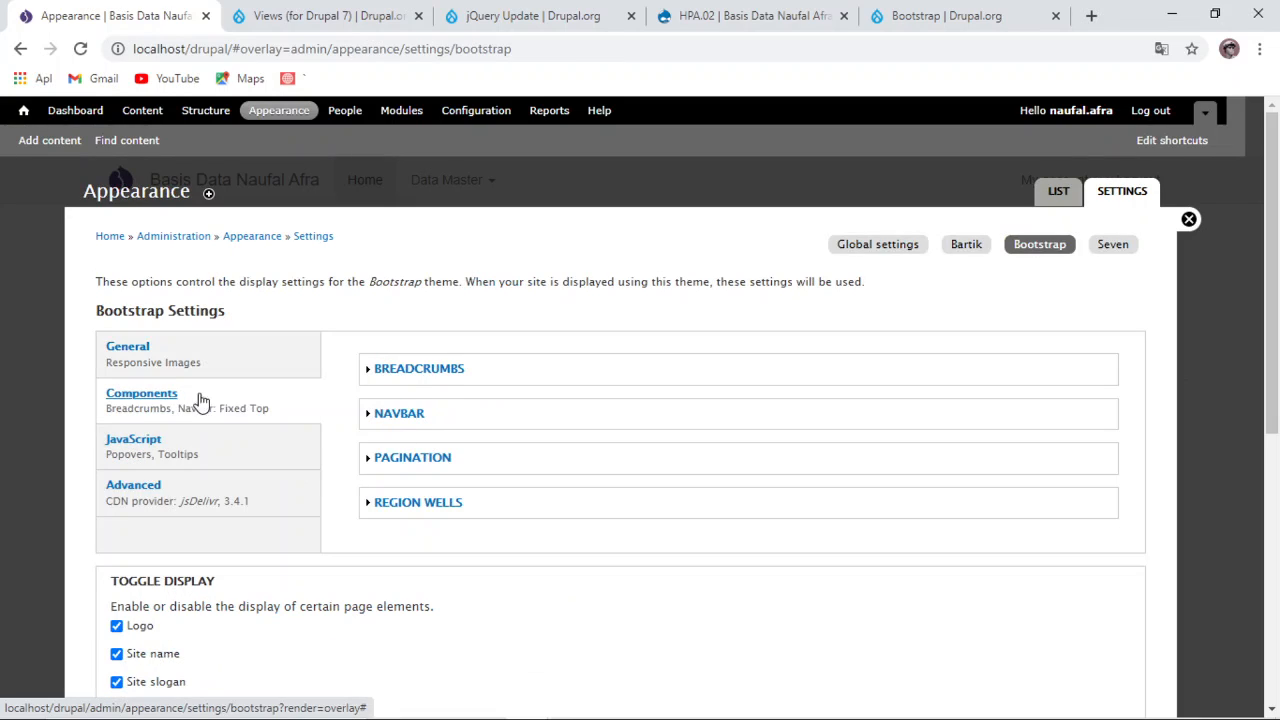
click(405, 420)
click(416, 464)
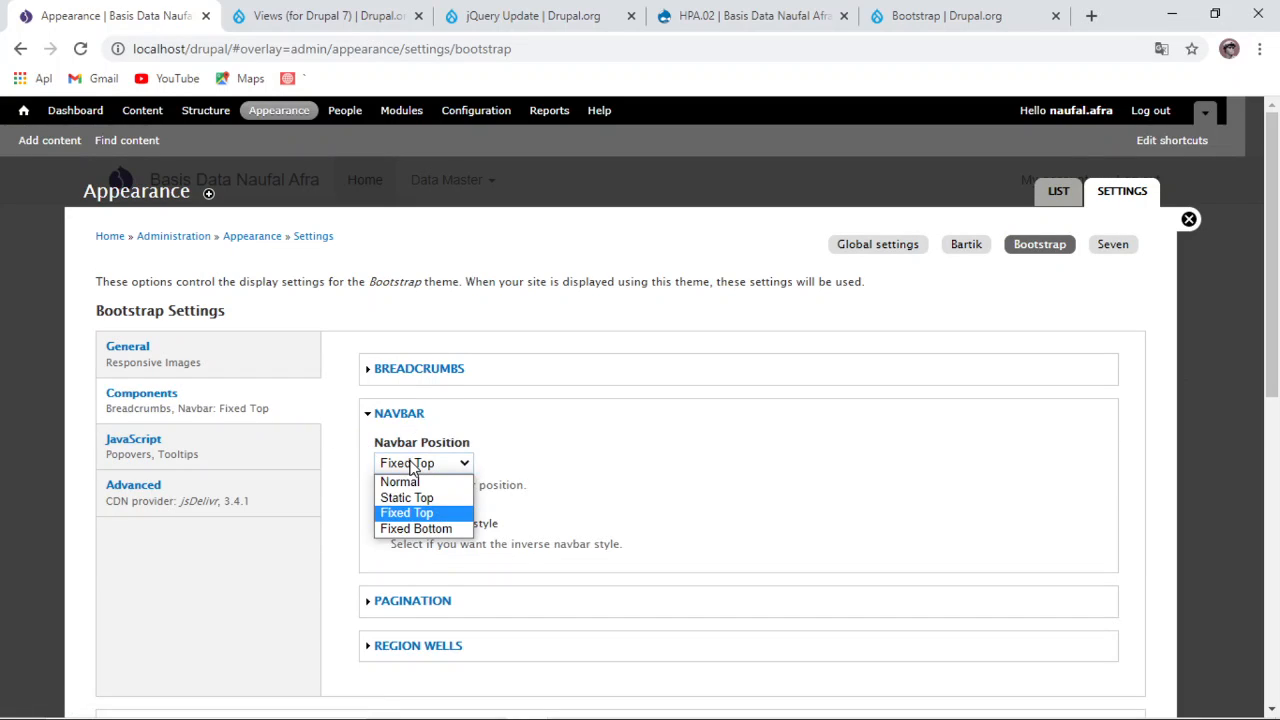
click(430, 513)
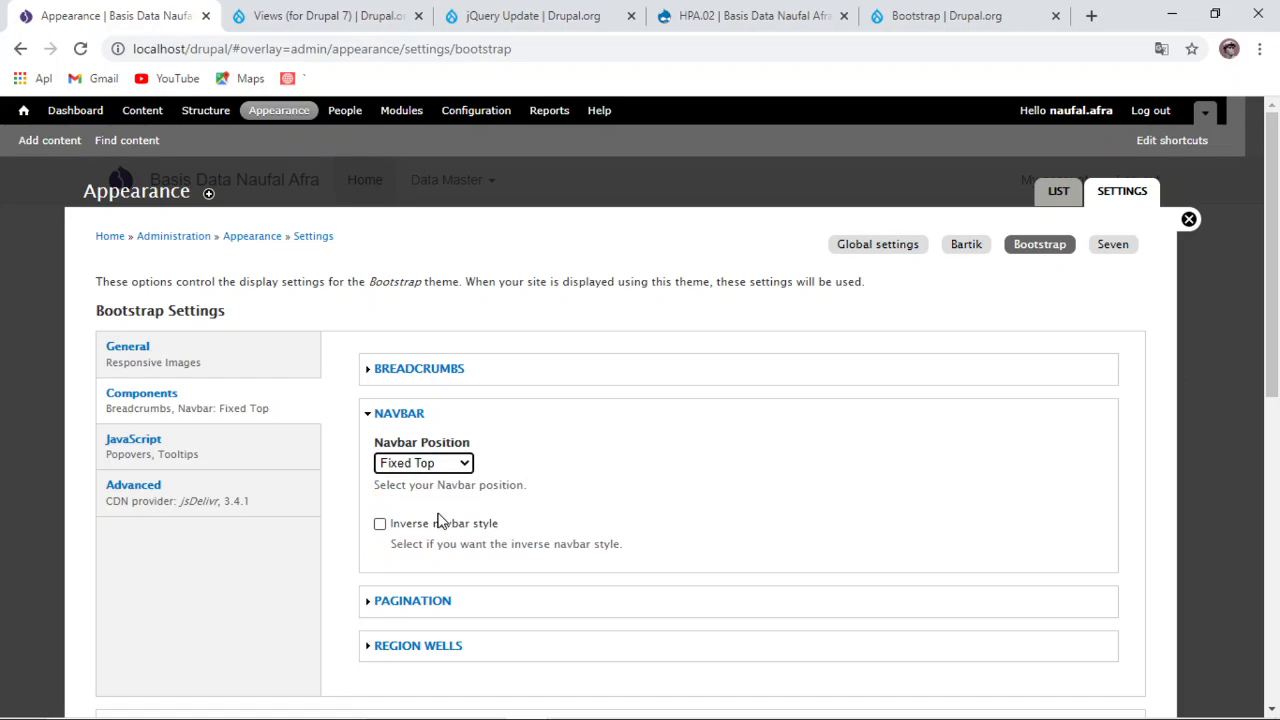
scroll(880, 395, down, 3)
scroll(251, 606, down, 5)
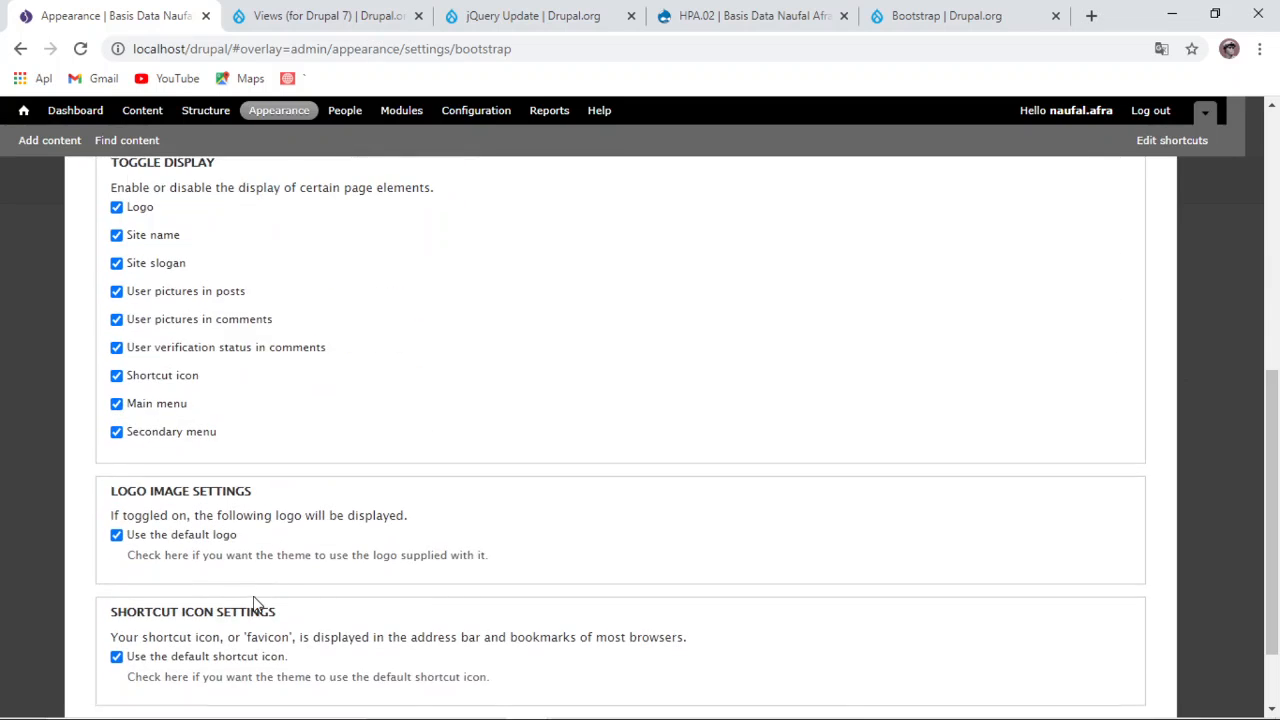
scroll(993, 578, up, 6)
scroll(993, 578, up, 2)
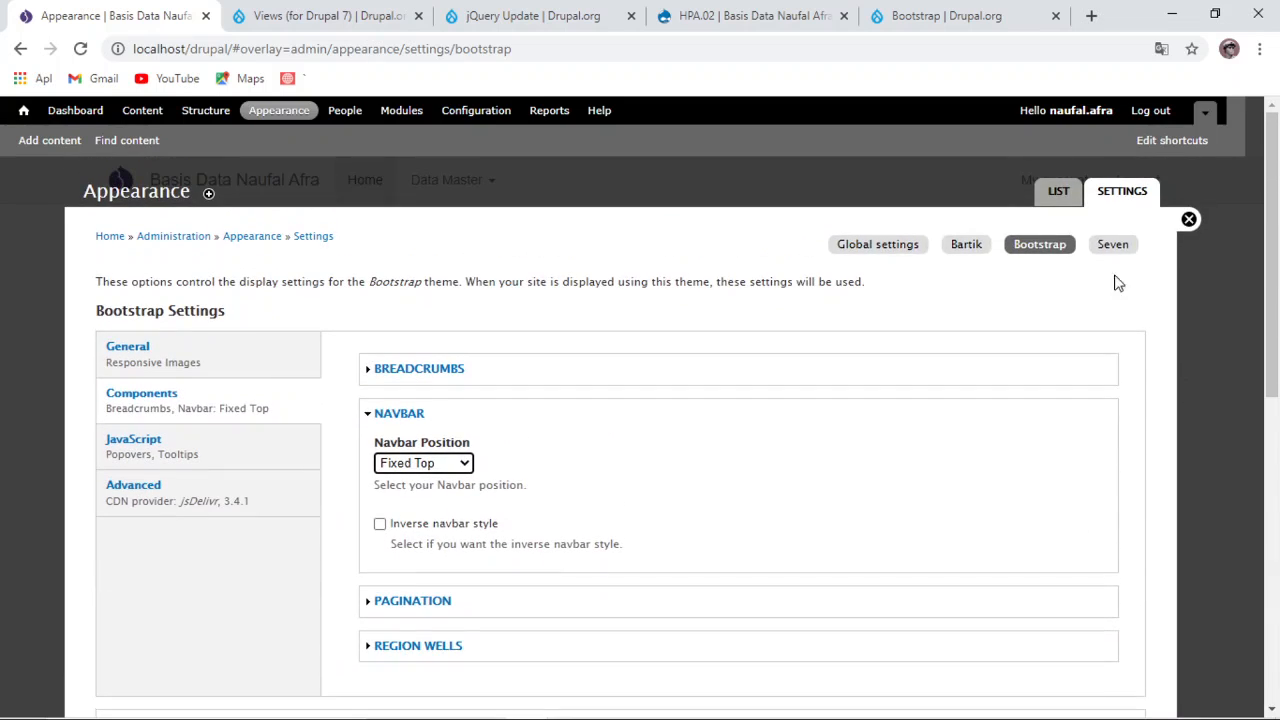
click(1193, 231)
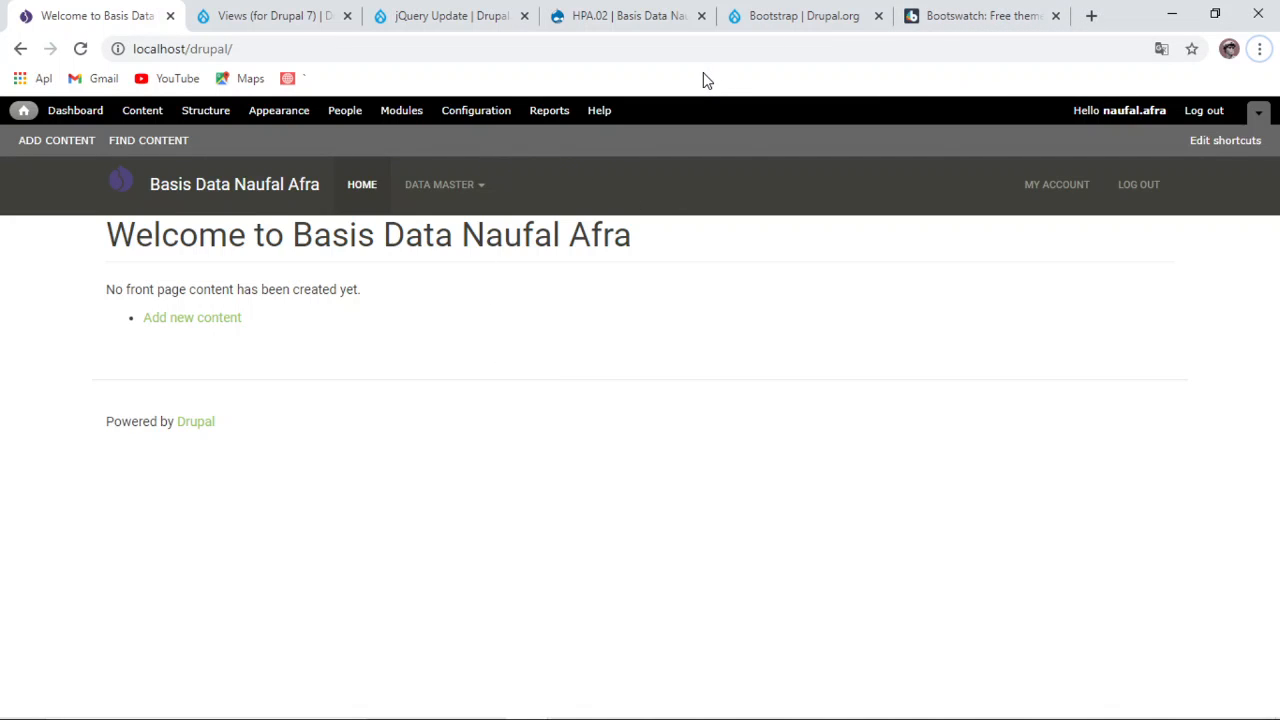
Step: Open the Bootstrap theme's settings again and switch to the Bootswatch site to view its free themes
click(257, 116)
click(416, 412)
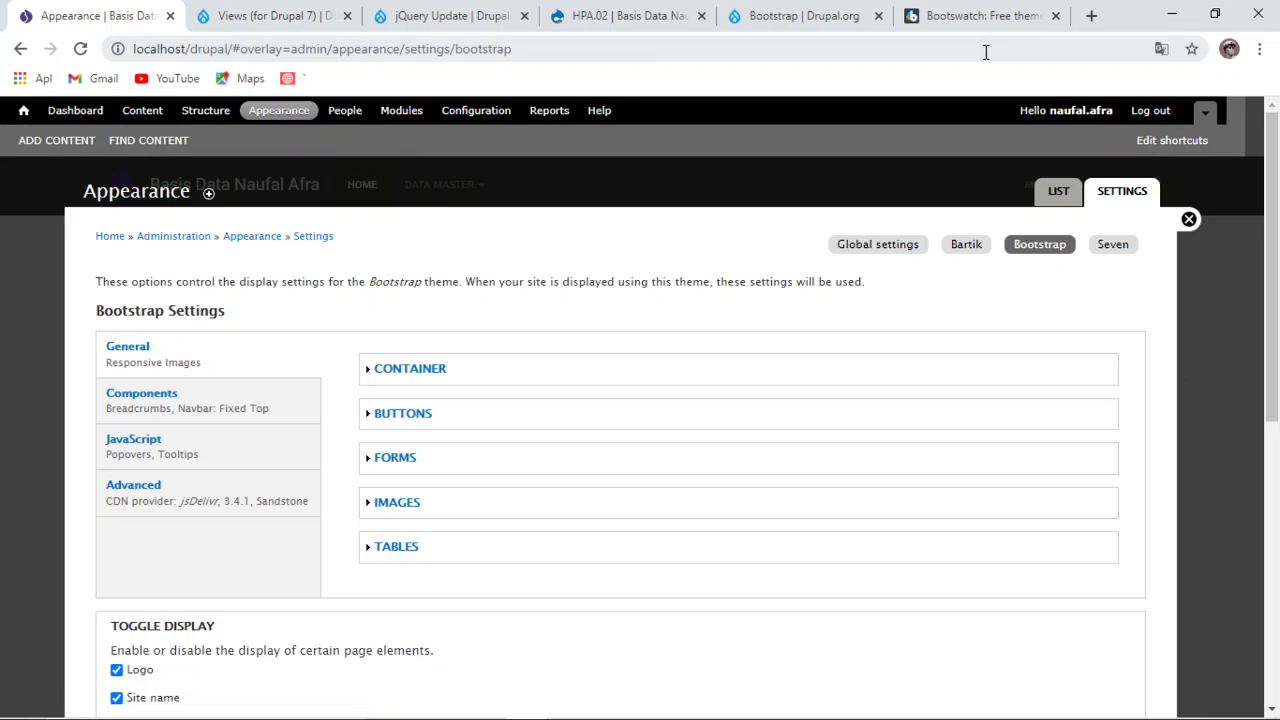
click(975, 17)
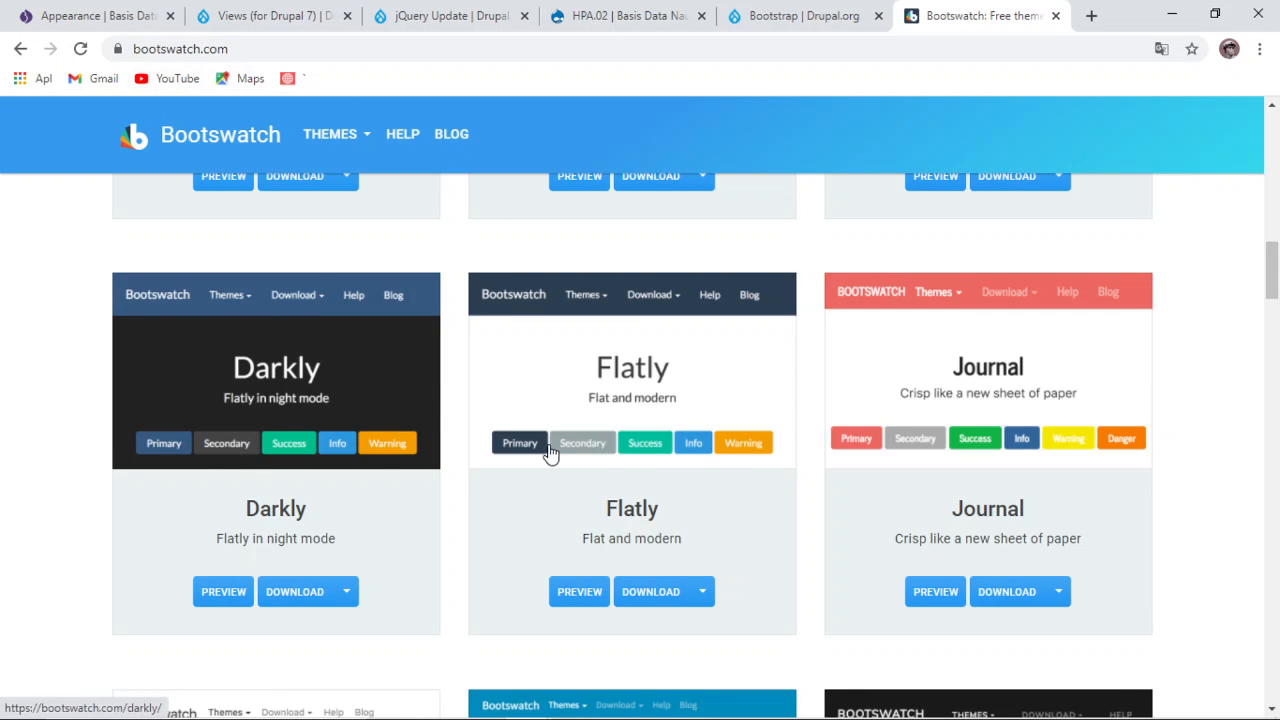
Step: Browse the Bootswatch theme gallery and compare the theme previews from Cerulean through Sketchy
scroll(806, 463, up, 7)
scroll(836, 350, down, 6)
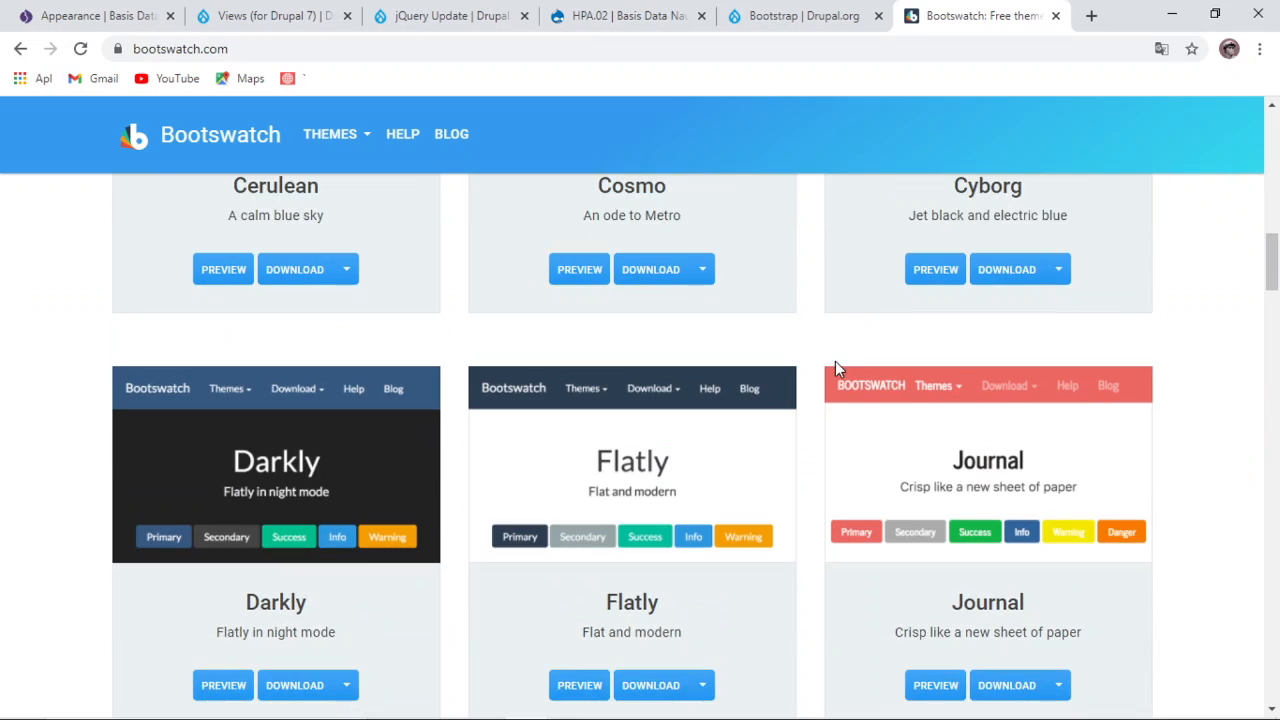
scroll(800, 380, up, 2)
scroll(720, 400, down, 4)
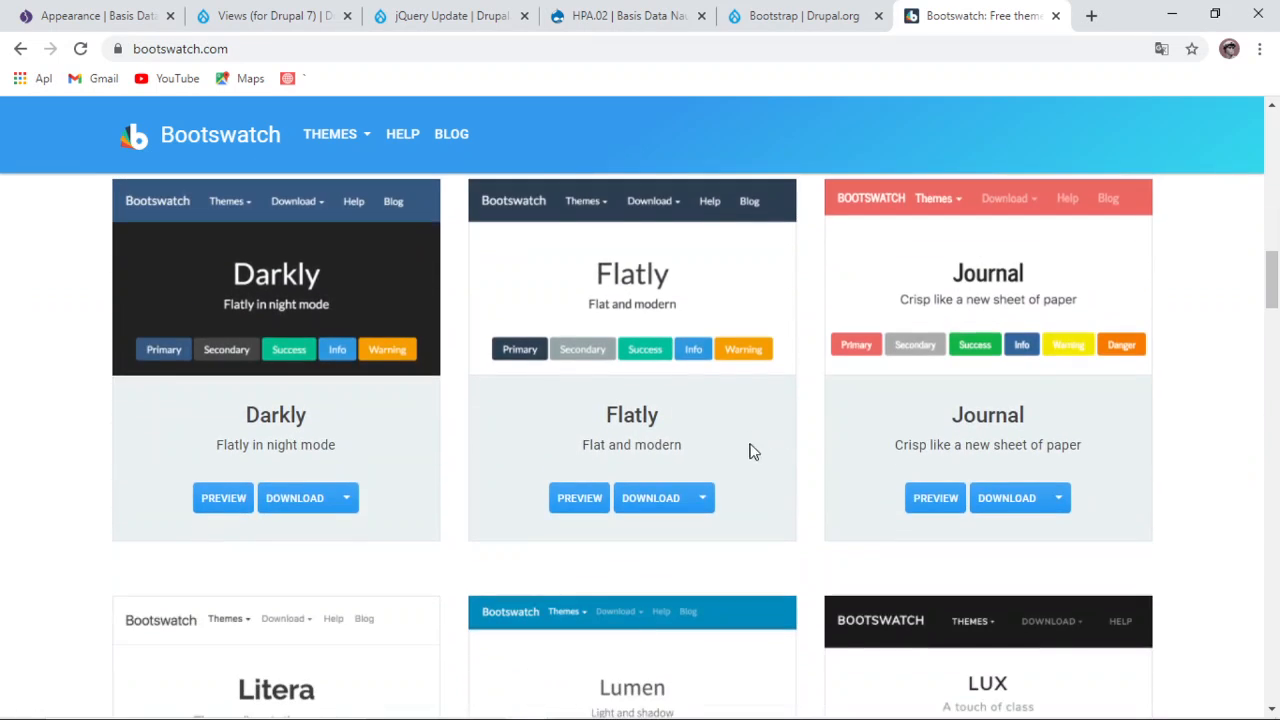
scroll(740, 465, down, 3)
scroll(760, 470, down, 2)
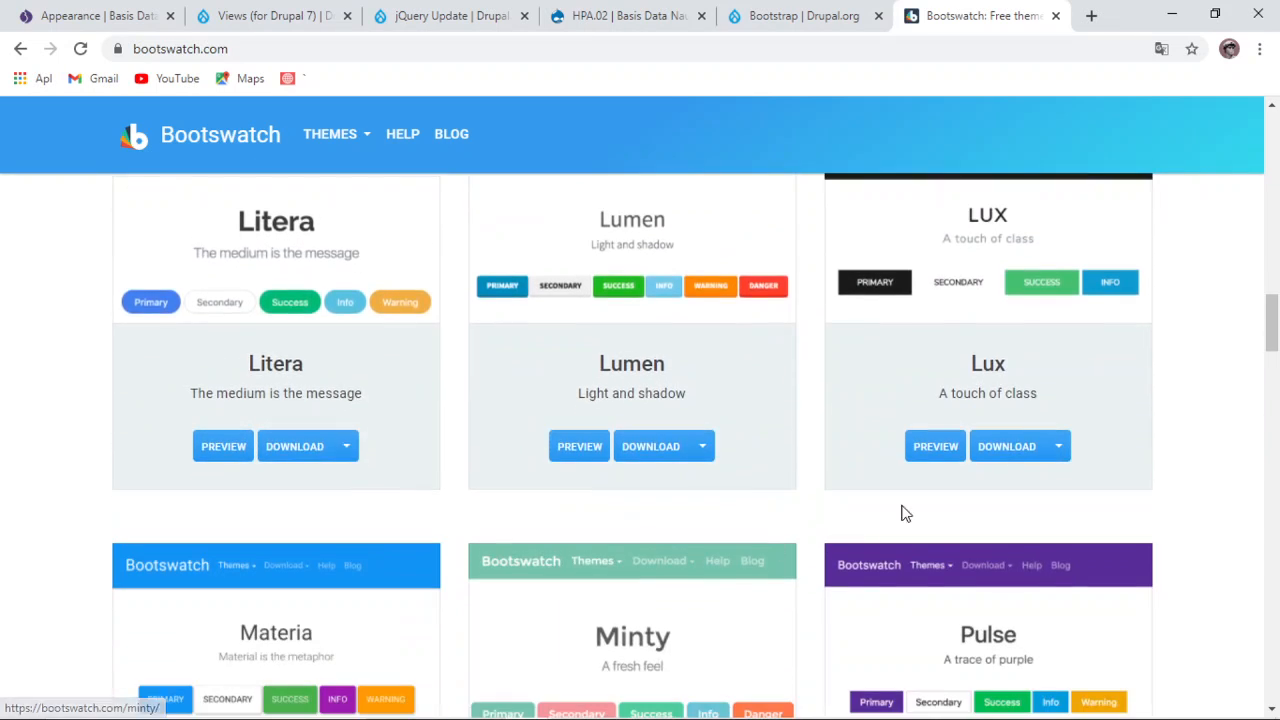
scroll(760, 500, down, 3)
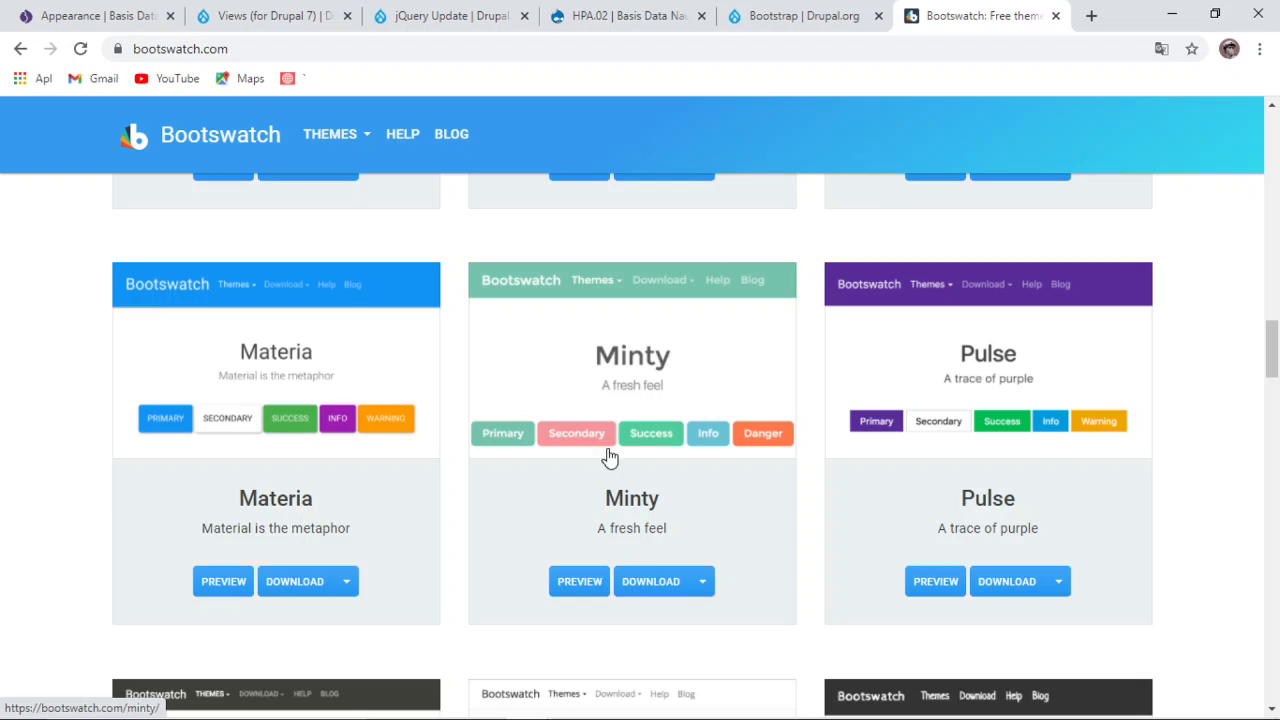
scroll(610, 457, down, 4)
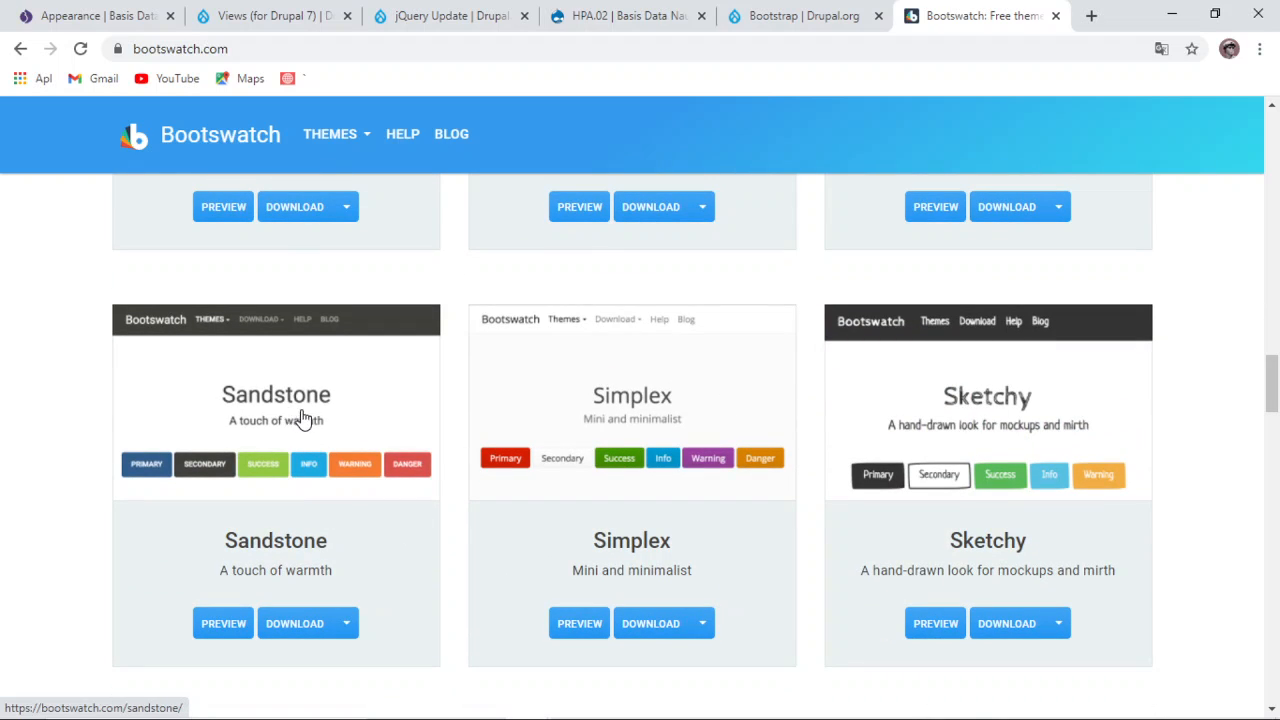
Step: Return to the Drupal site's Bootstrap settings and choose United as the CDN theme in the advanced settings
click(278, 14)
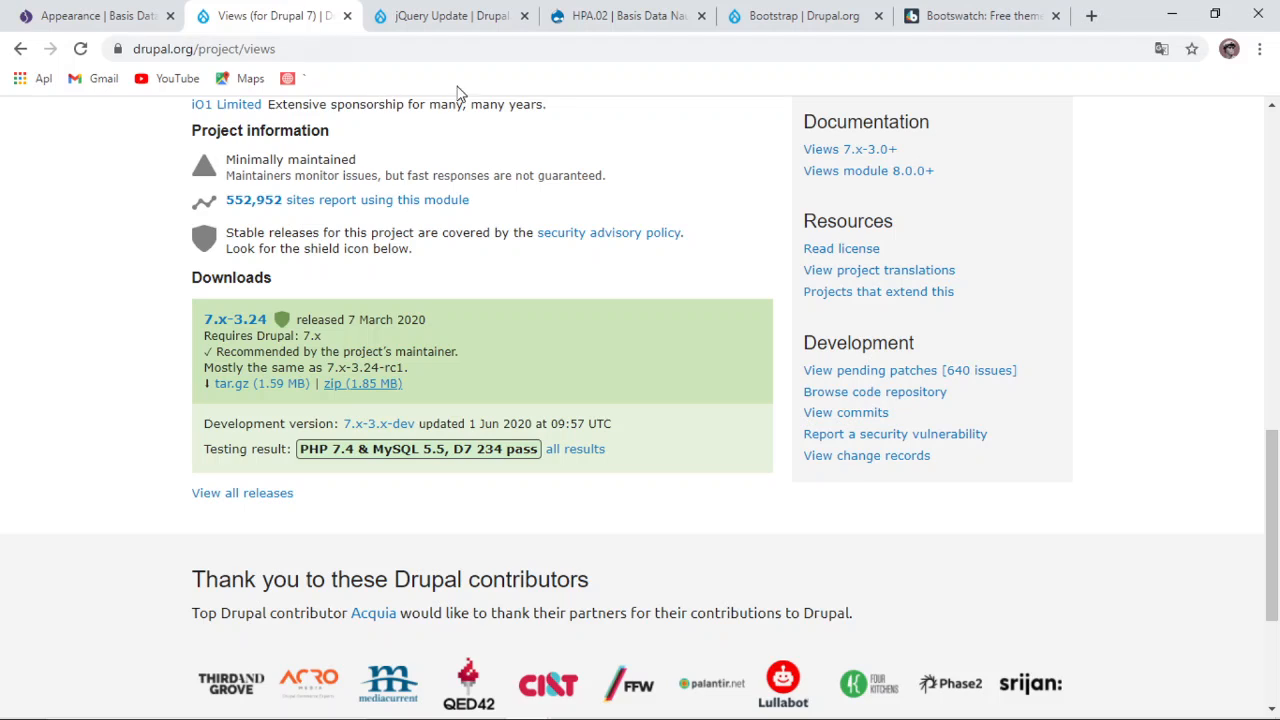
click(122, 12)
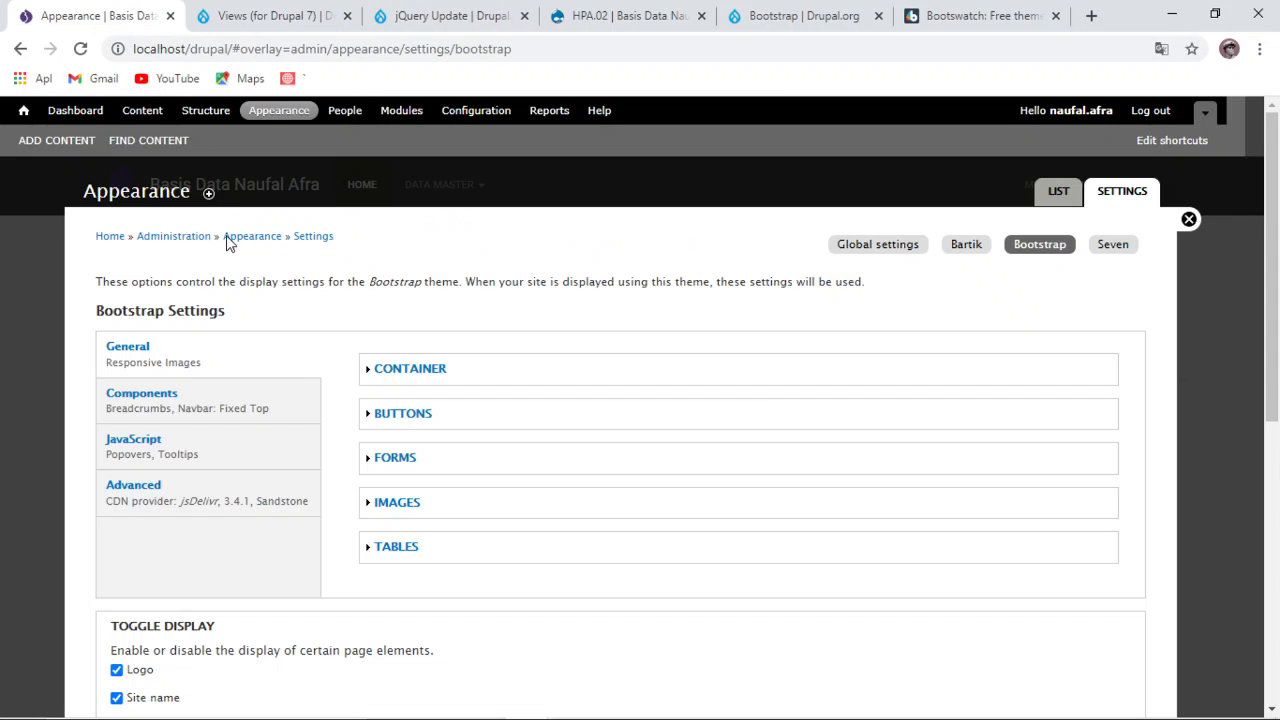
scroll(250, 300, down, 5)
scroll(320, 375, up, 4)
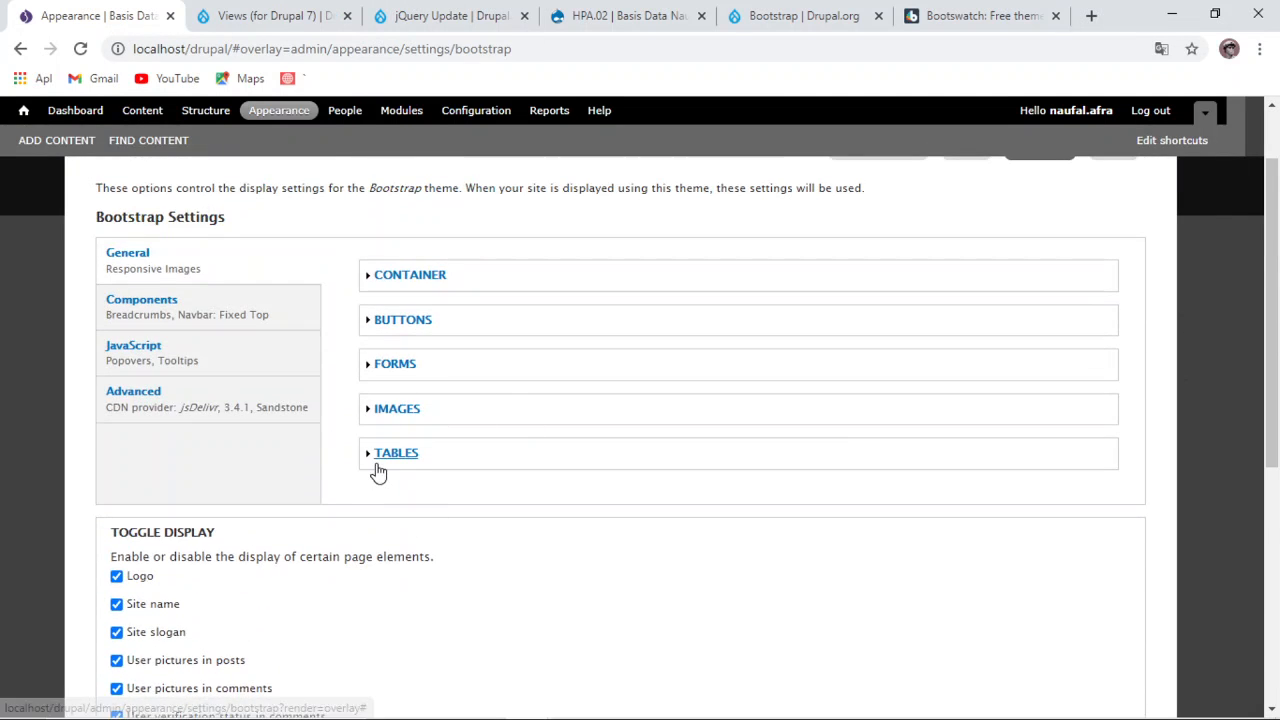
click(158, 405)
scroll(514, 494, down, 6)
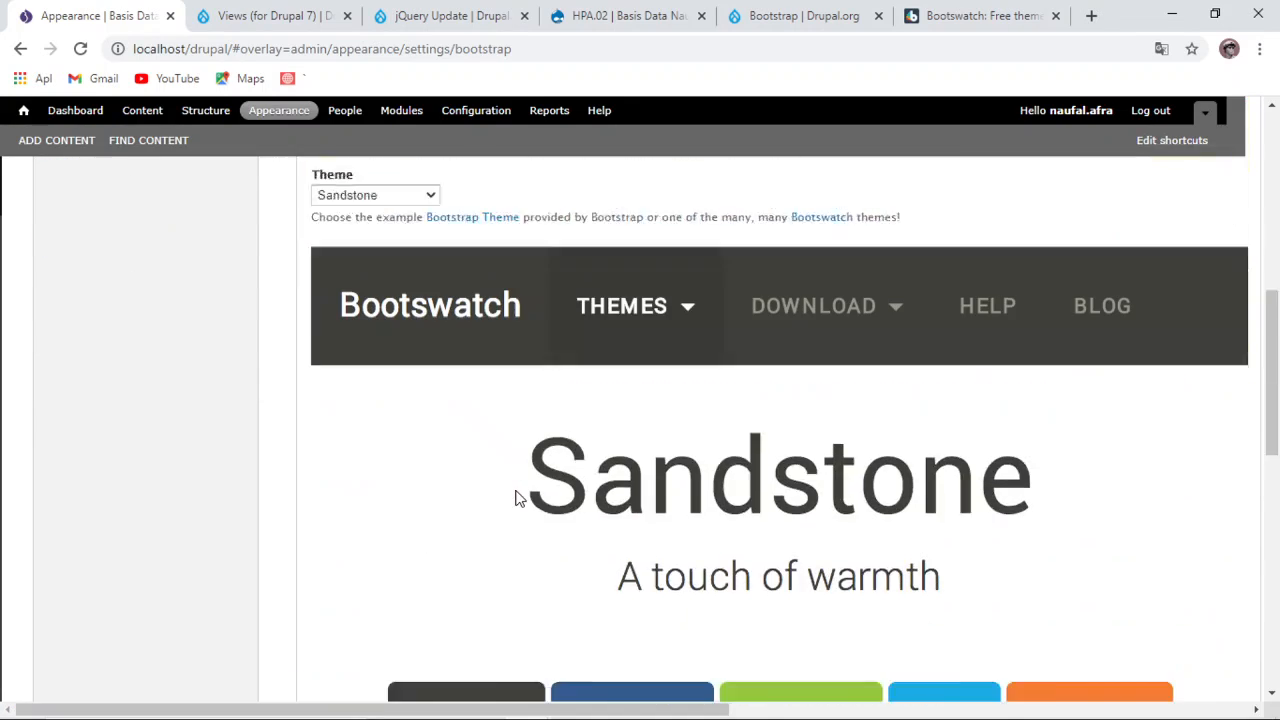
scroll(390, 418, up, 3)
click(390, 384)
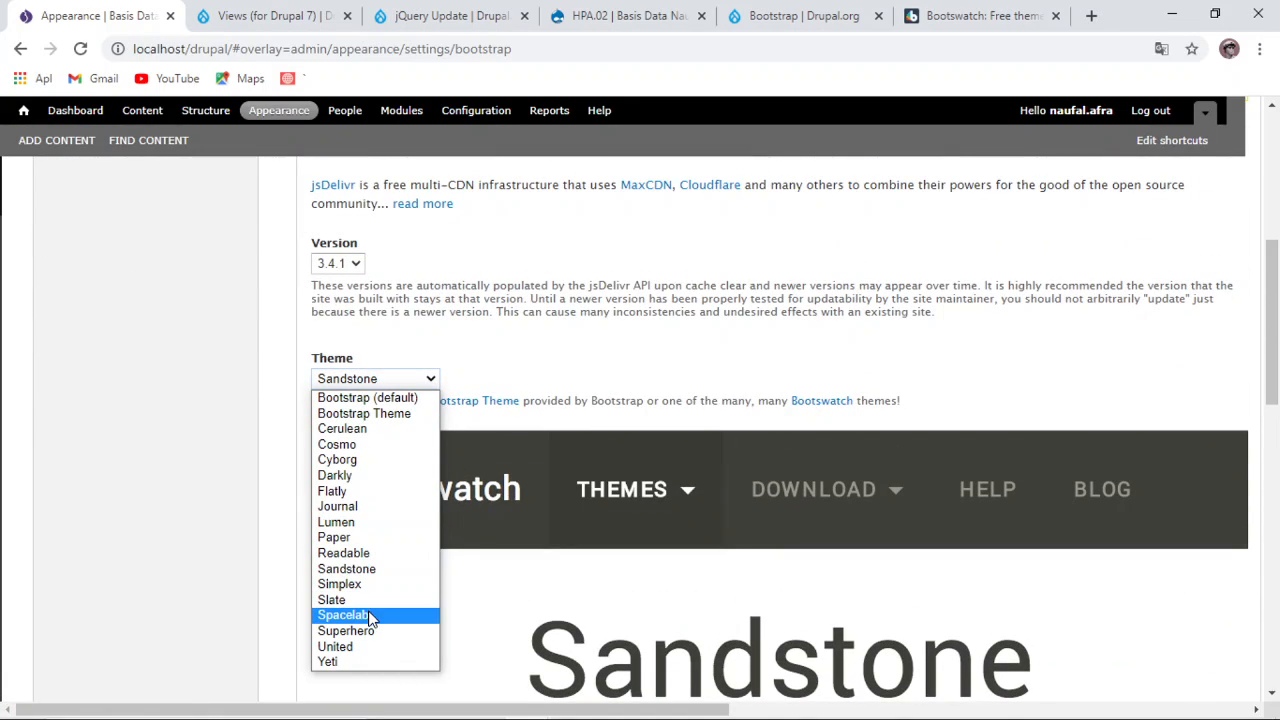
click(342, 647)
scroll(482, 598, down, 4)
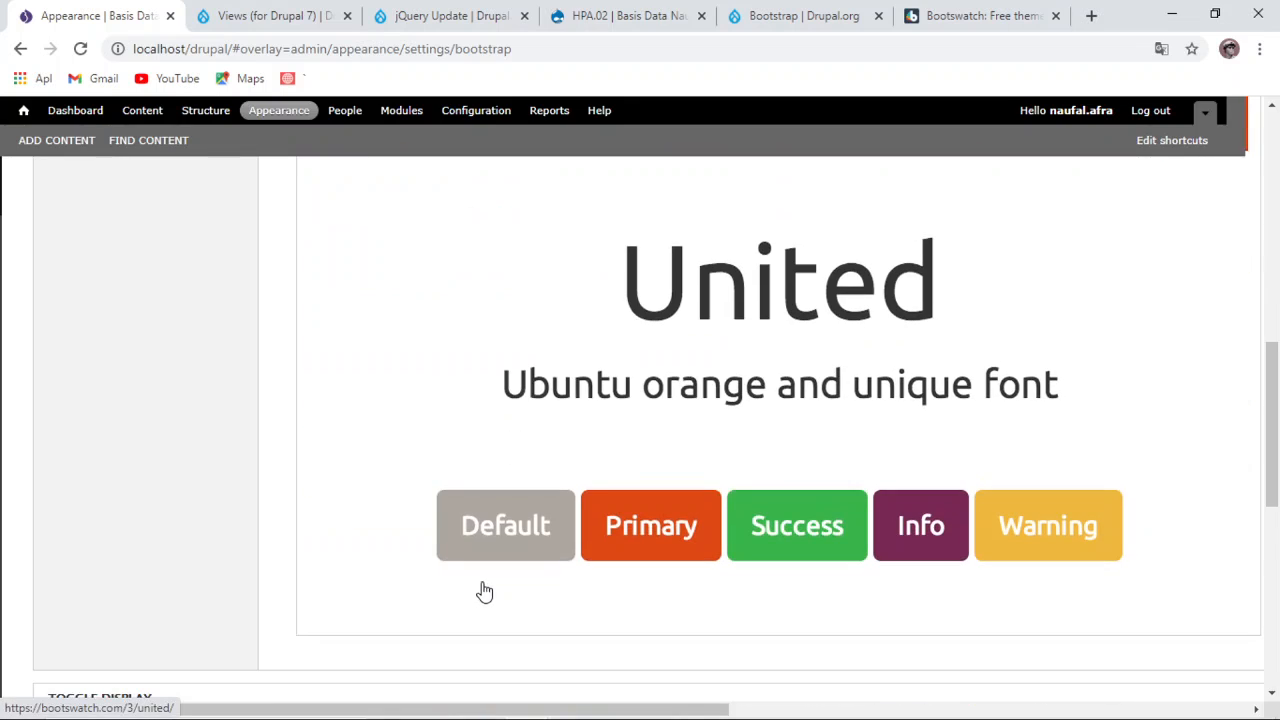
Step: Look over the United preview and the display toggles, save the Bootstrap configuration and close the Appearance overlay
scroll(486, 560, up, 3)
scroll(480, 571, down, 4)
scroll(417, 402, down, 2)
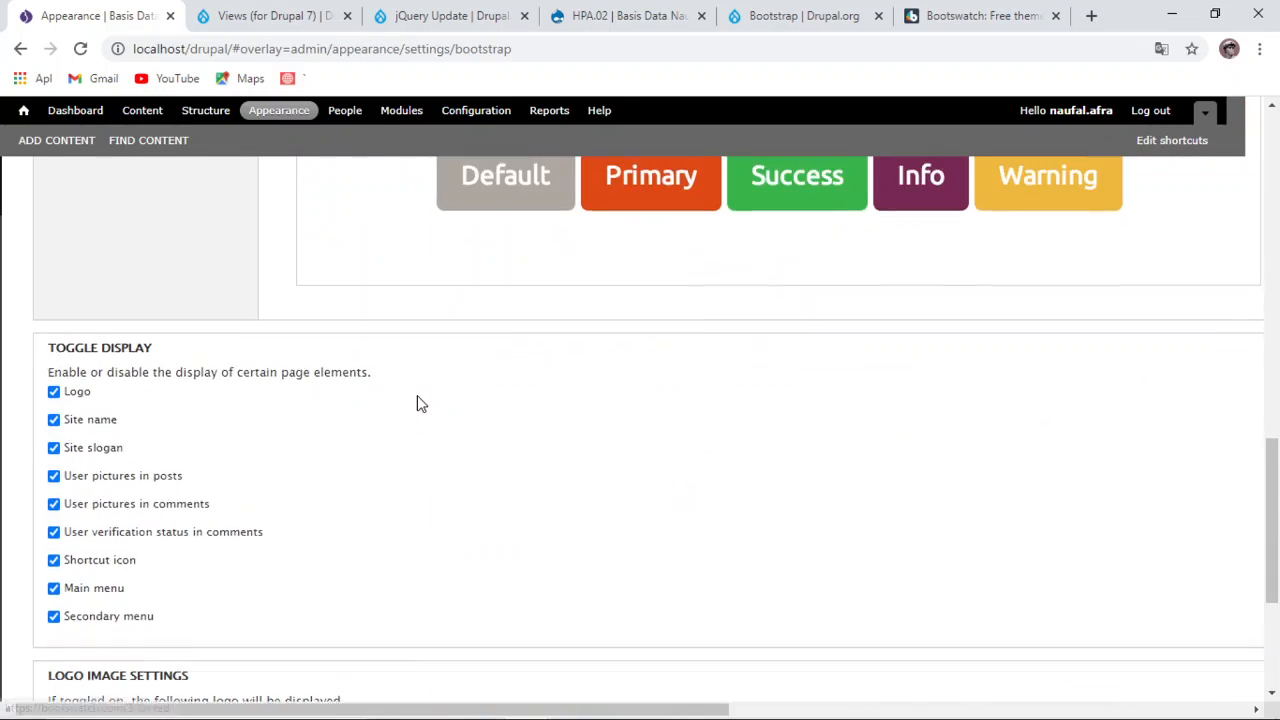
scroll(417, 405, up, 5)
scroll(434, 408, down, 7)
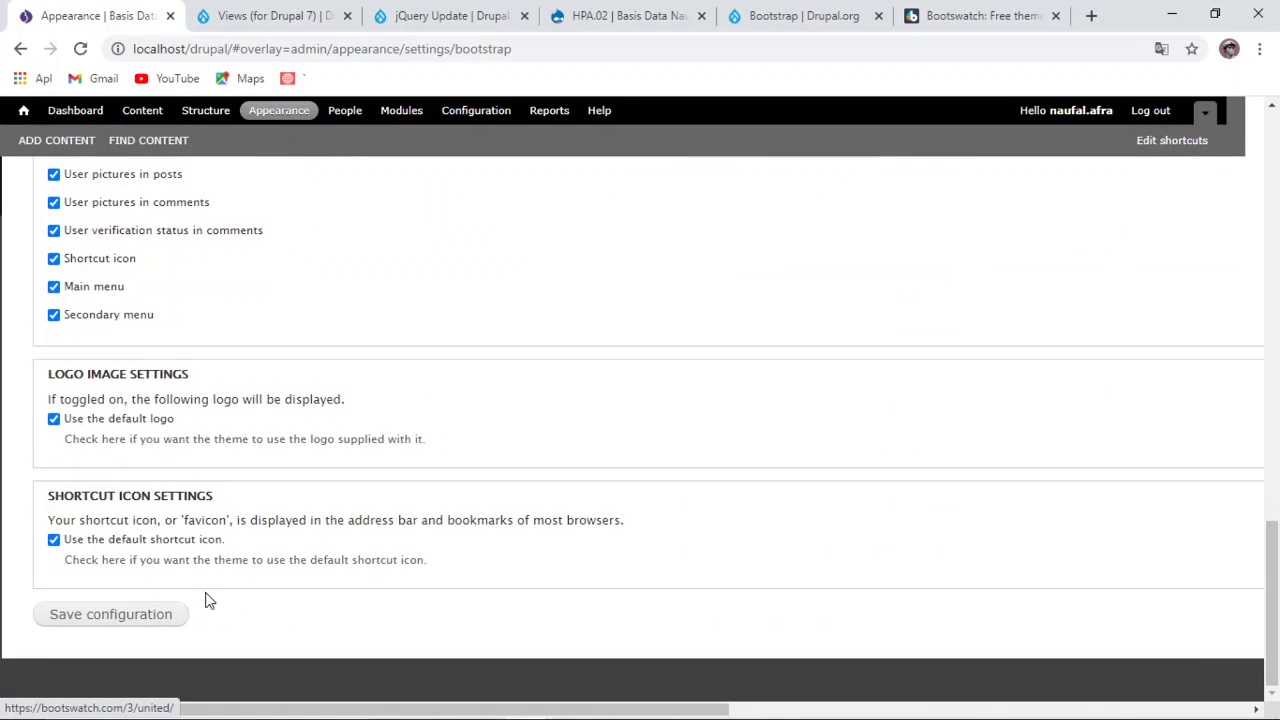
click(158, 616)
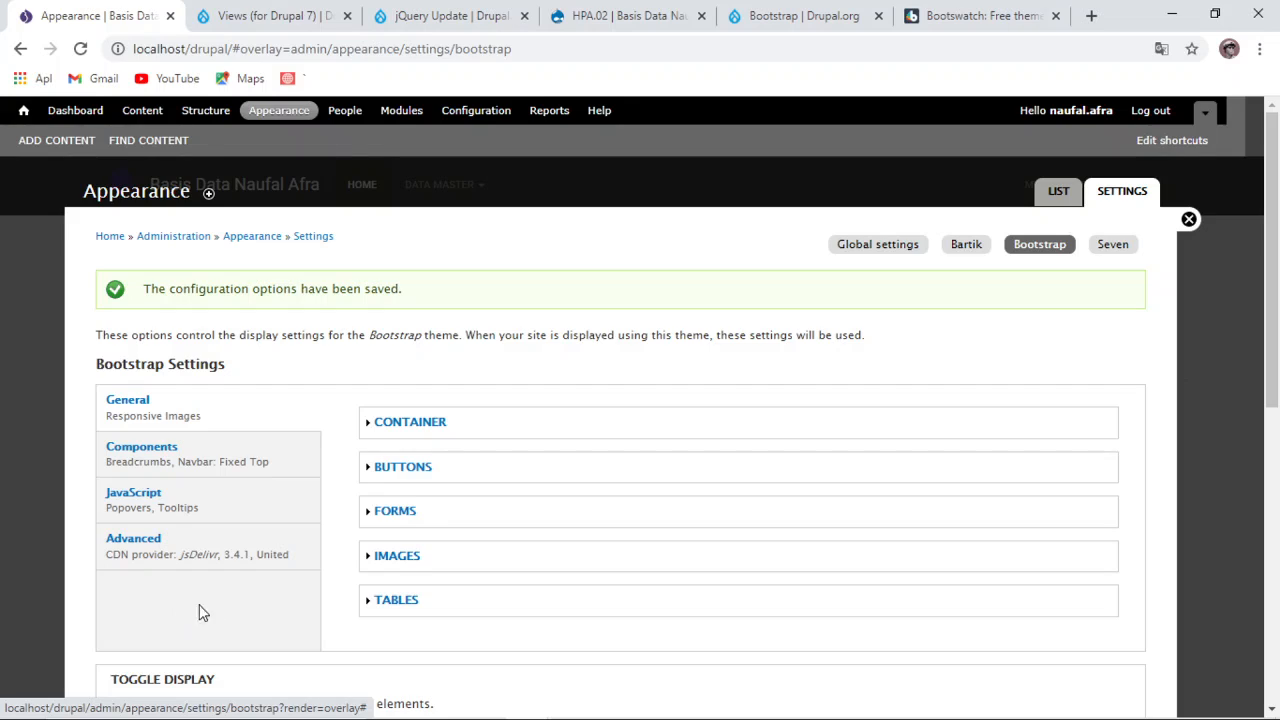
click(1188, 217)
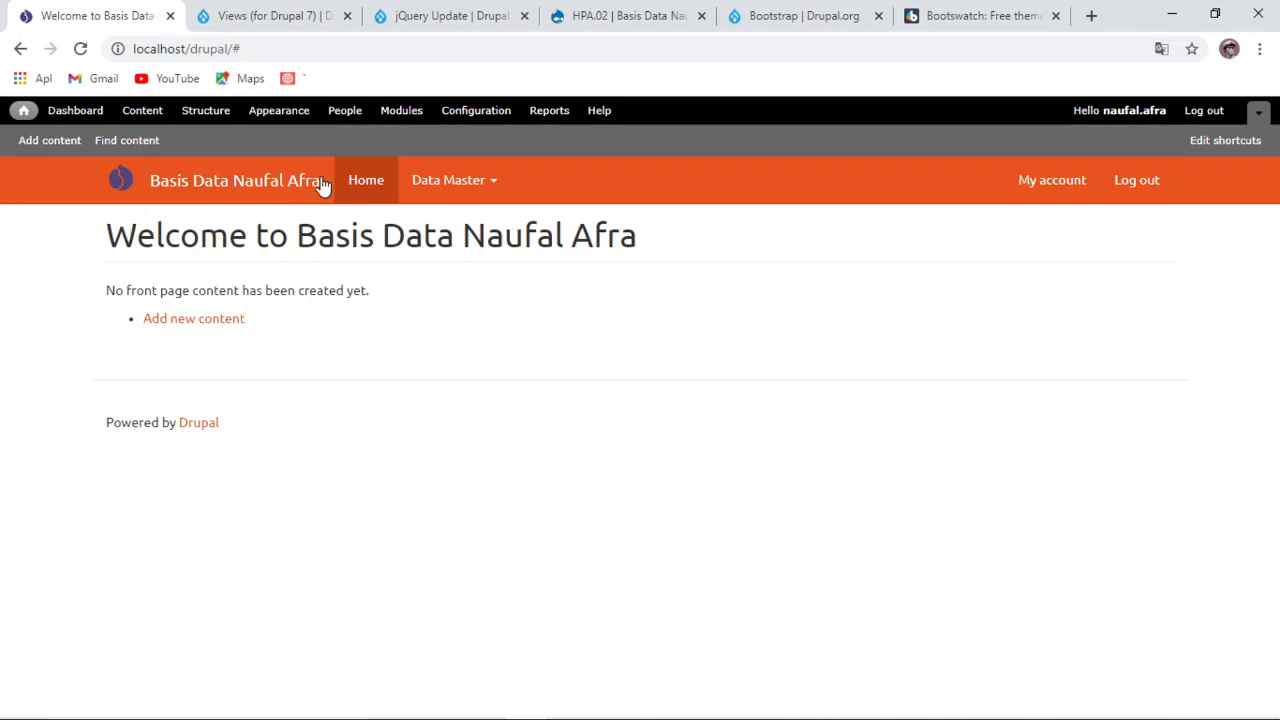
Step: Open the Klasifikasi list under Data Master to view it in the new theme
click(450, 188)
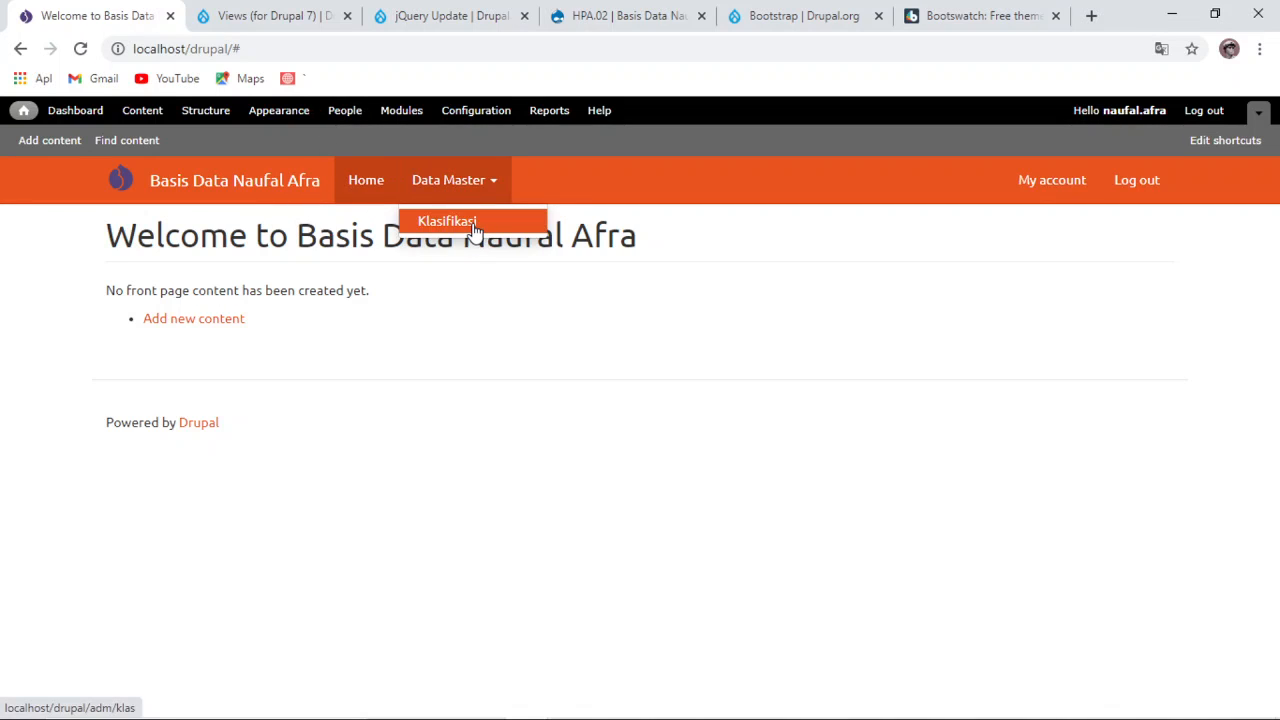
click(476, 226)
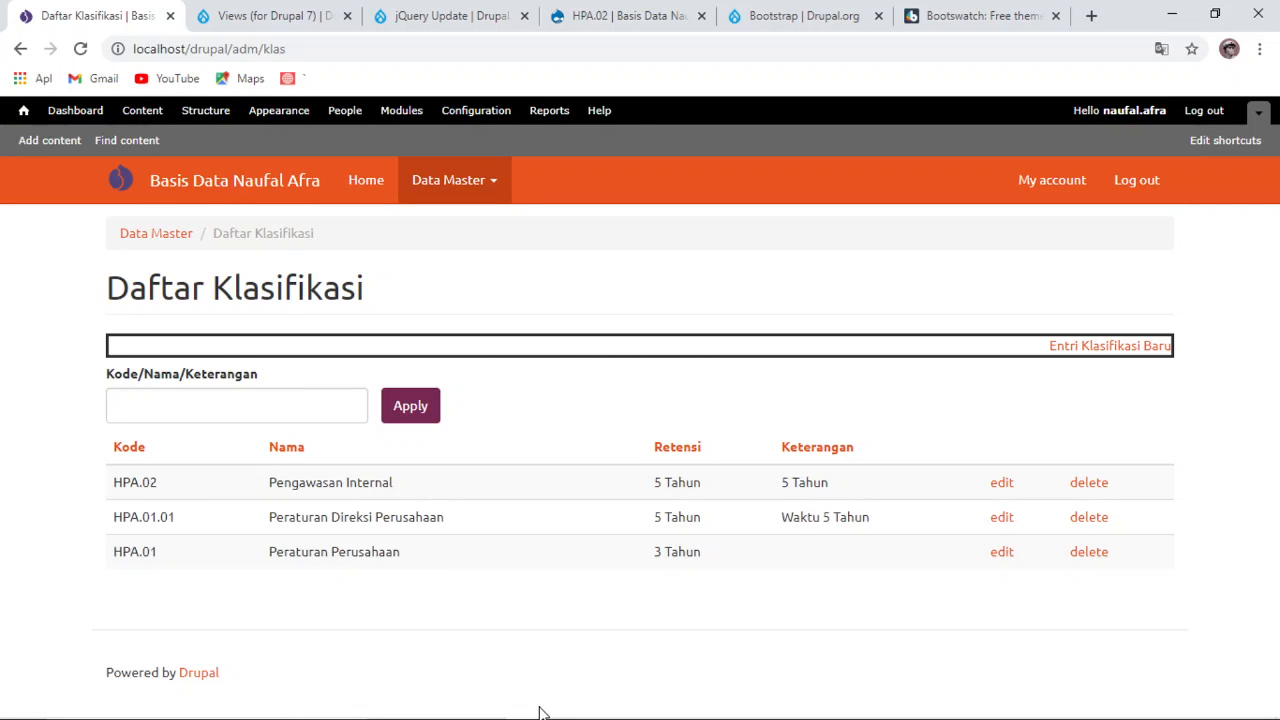
mouse_move(544, 714)
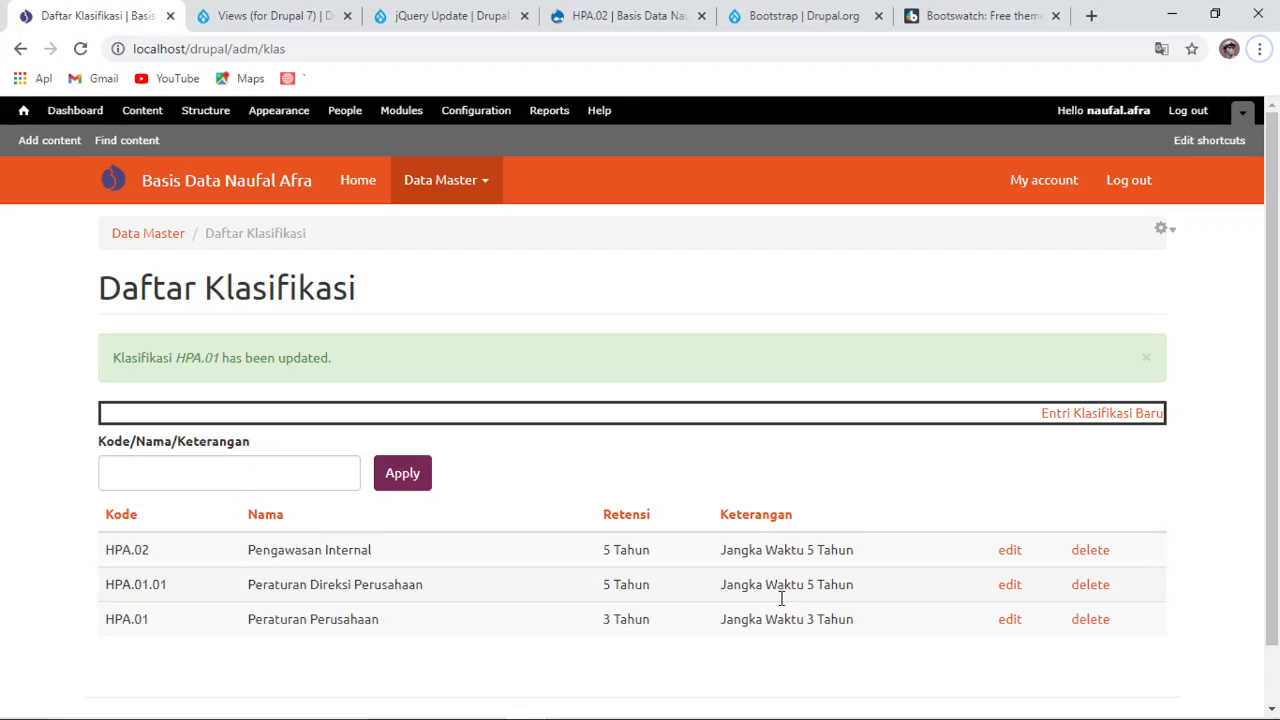
Step: Open the HPA.02 classification for editing, look over its Keterangan and other settings, and close it unsaved
click(1010, 551)
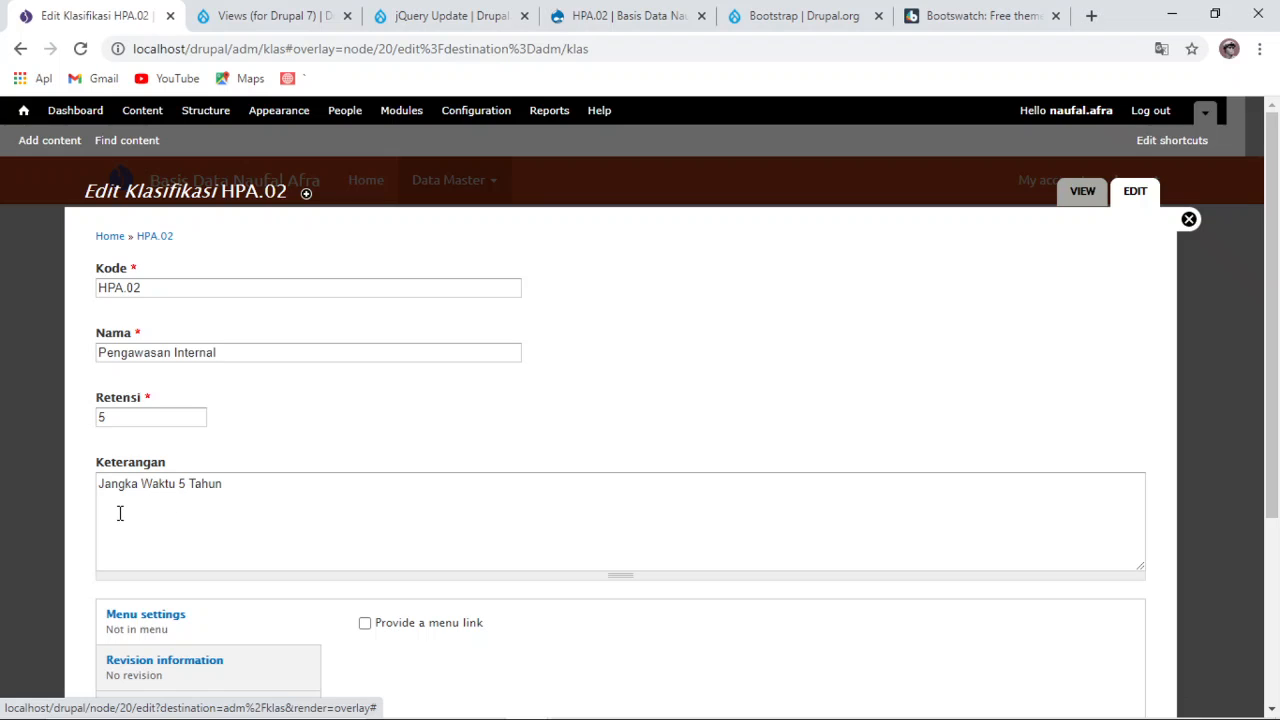
drag(109, 495, 171, 492)
scroll(417, 566, down, 3)
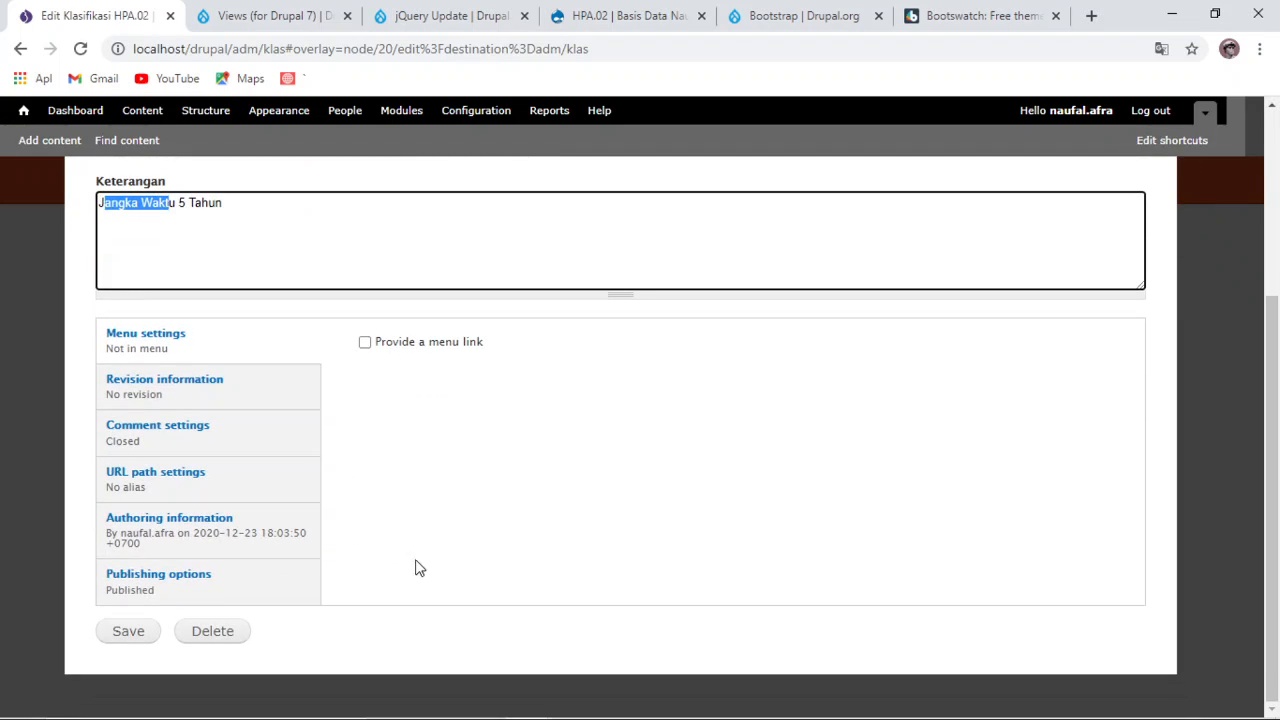
scroll(1160, 220, up, 3)
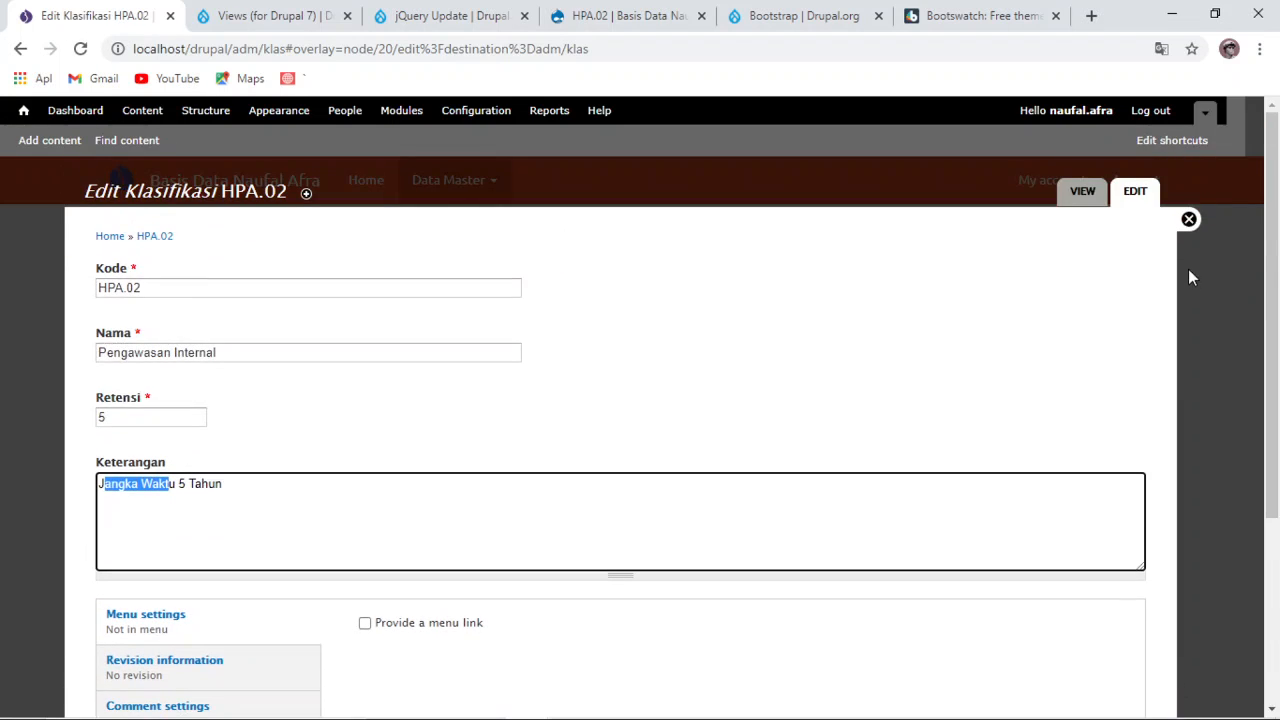
click(1190, 218)
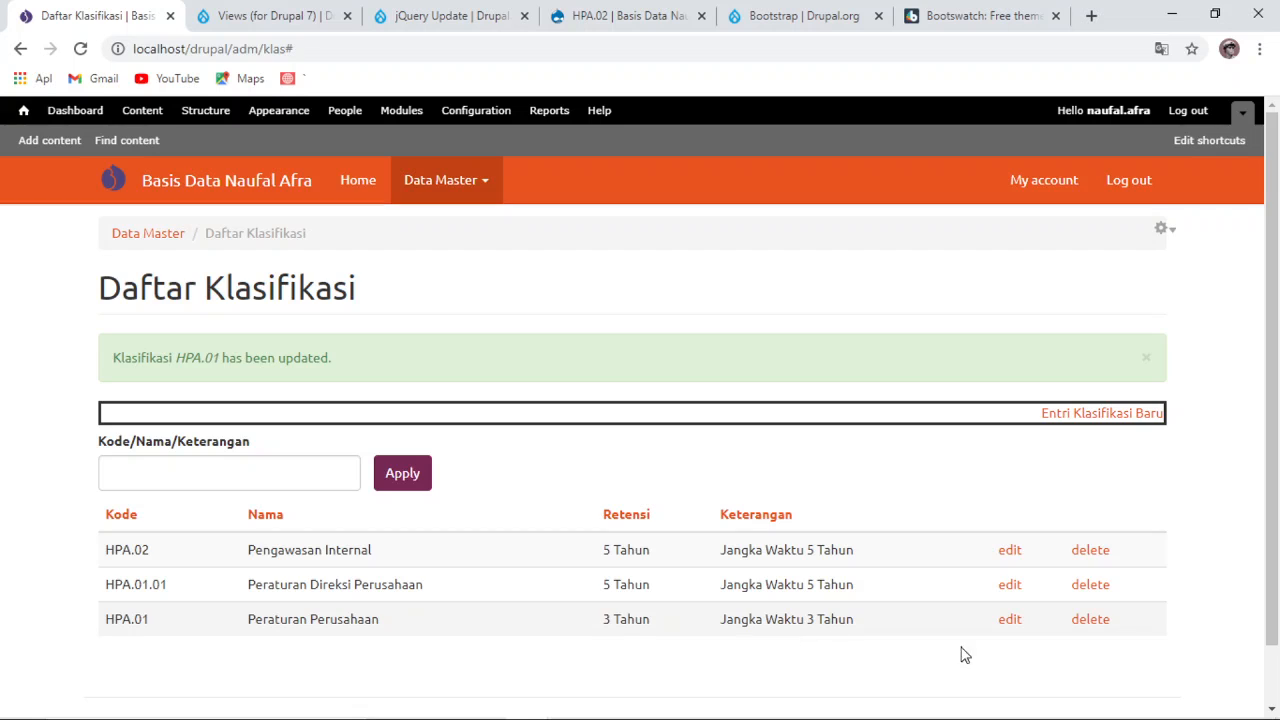
Step: Shorten the Keterangan of classification HPA.01 to "3 Tahun" and save the entry
click(1008, 622)
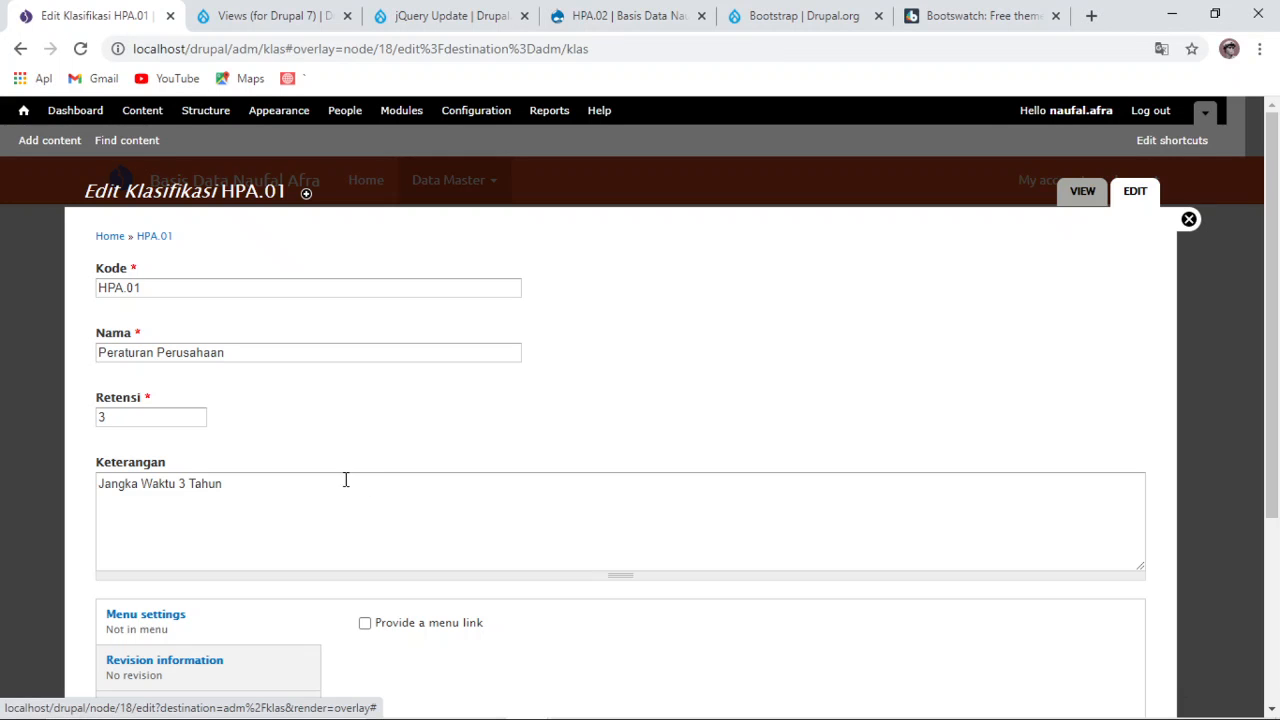
click(180, 488)
key(BackSpace)
key(BackSpace)
key(BackSpace)
key(BackSpace)
key(BackSpace)
key(BackSpace)
key(BackSpace)
key(BackSpace)
key(BackSpace)
key(BackSpace)
key(BackSpace)
key(BackSpace)
key(BackSpace)
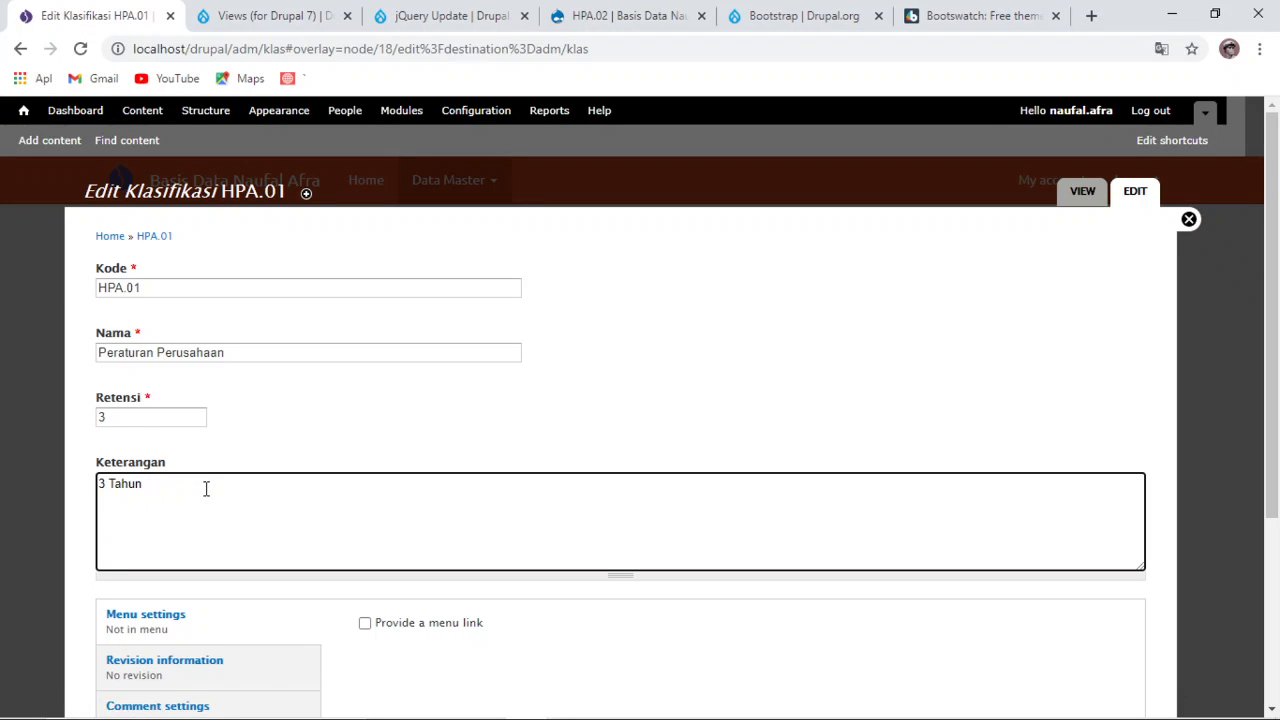
scroll(311, 446, down, 3)
click(157, 638)
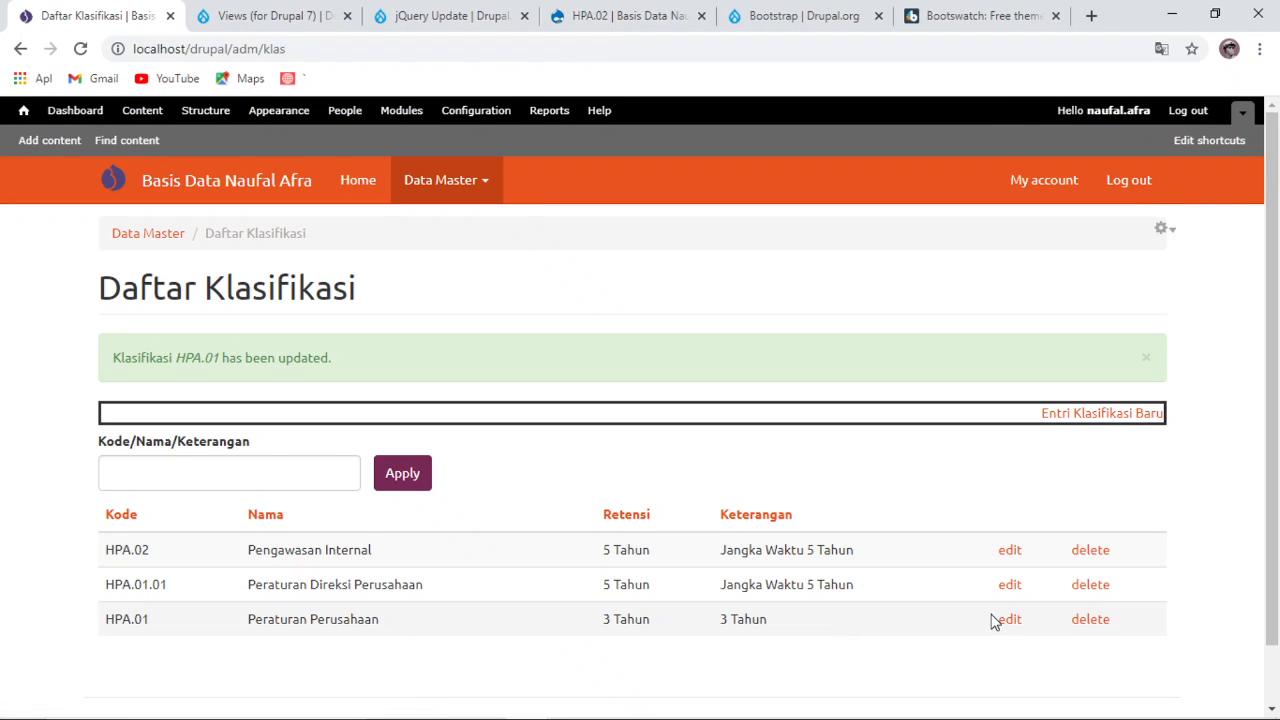
Step: Set the Keterangan of classification HPA.01 to "Jangka Waktu 3 Tahun" and save the entry
click(1008, 621)
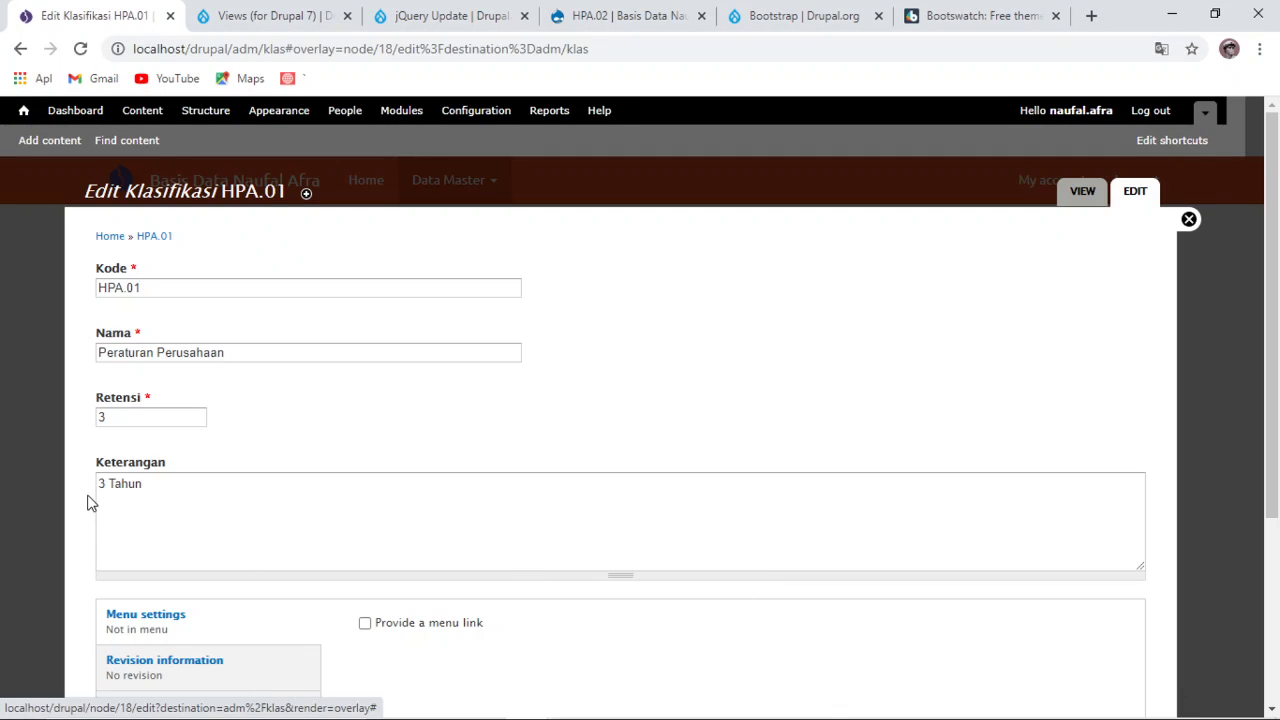
click(104, 492)
key(Caps_Lock)
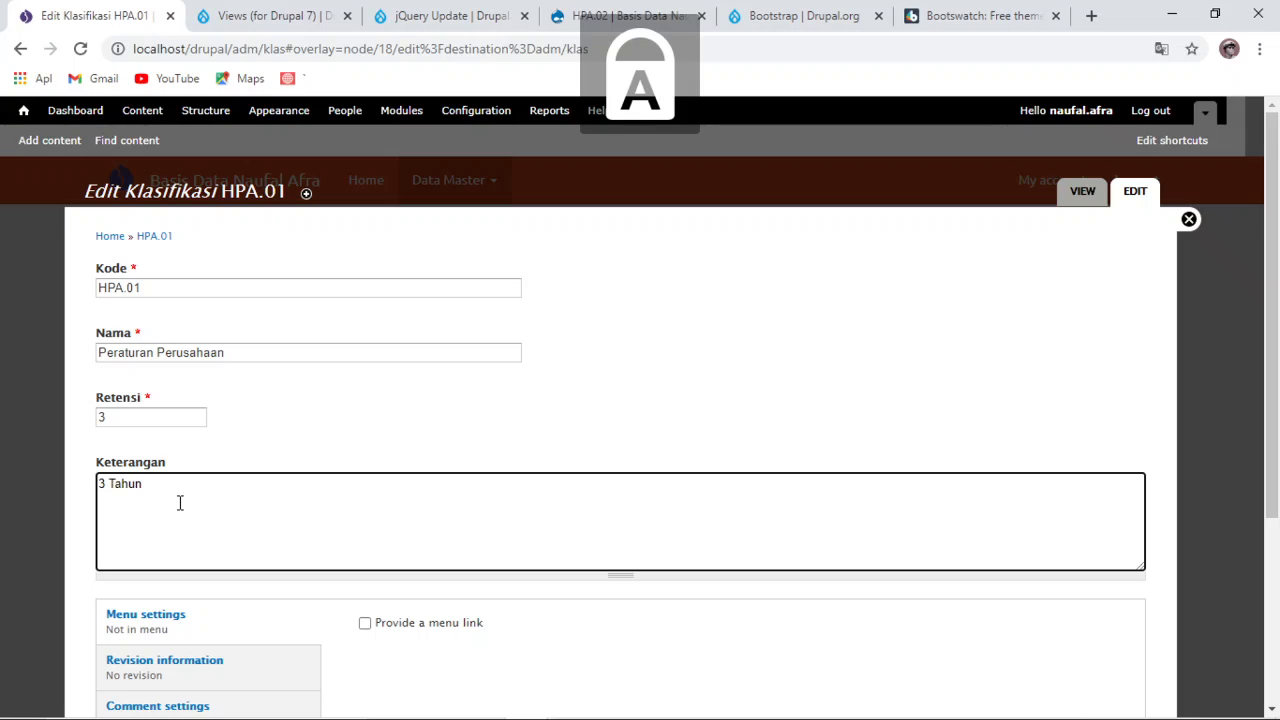
text(J)
key(Caps_Lock)
text(ngk)
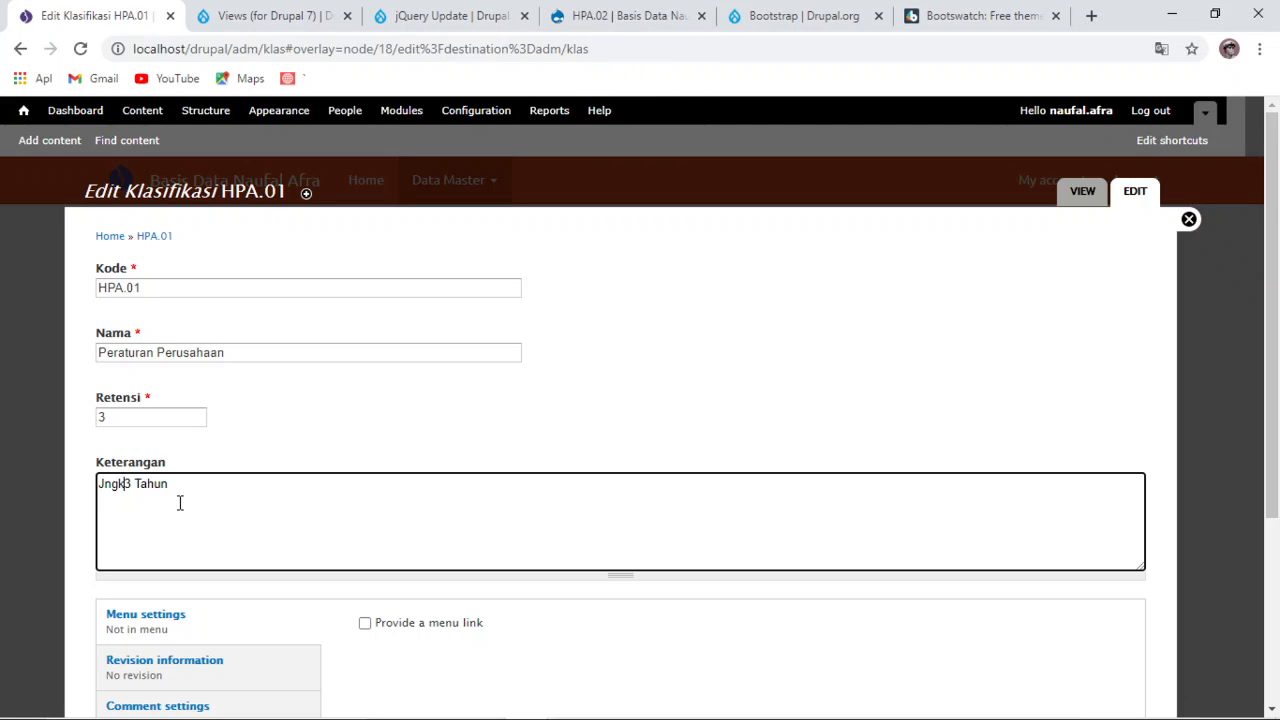
text(a)
key(BackSpace)
key(BackSpace)
key(BackSpace)
key(BackSpace)
key(BackSpace)
text(angka Waktu)
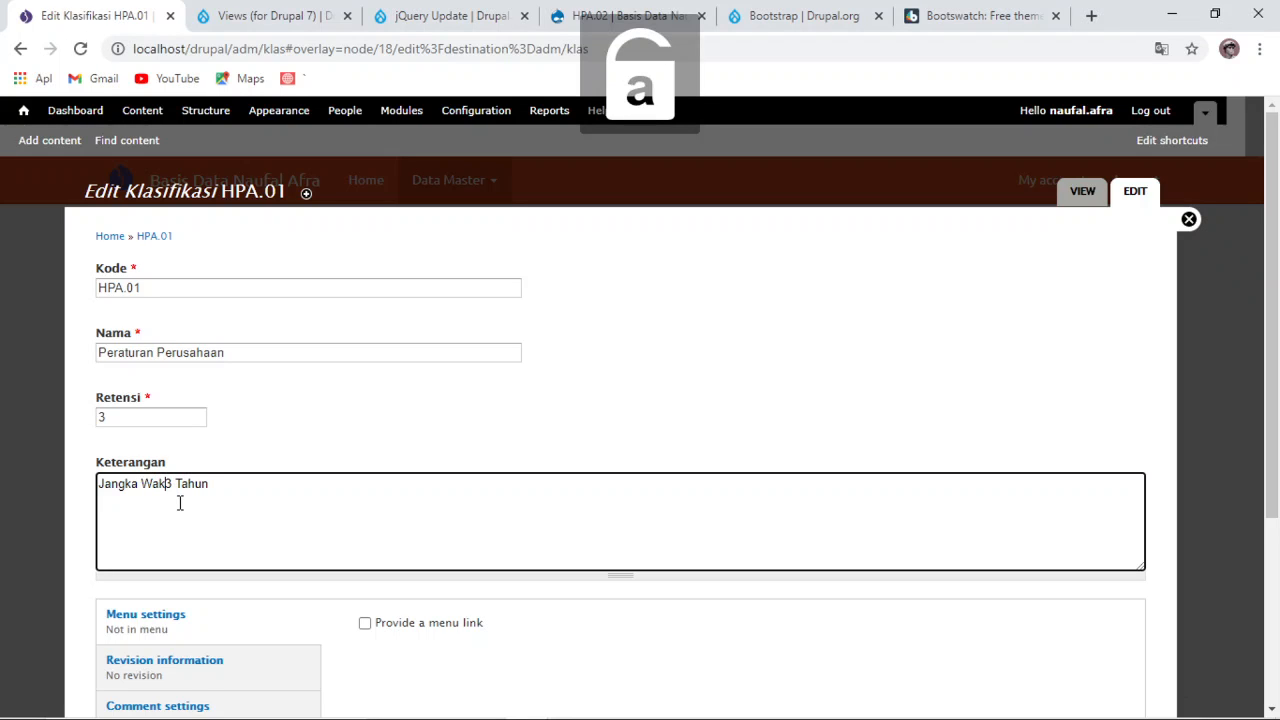
scroll(180, 503, down, 3)
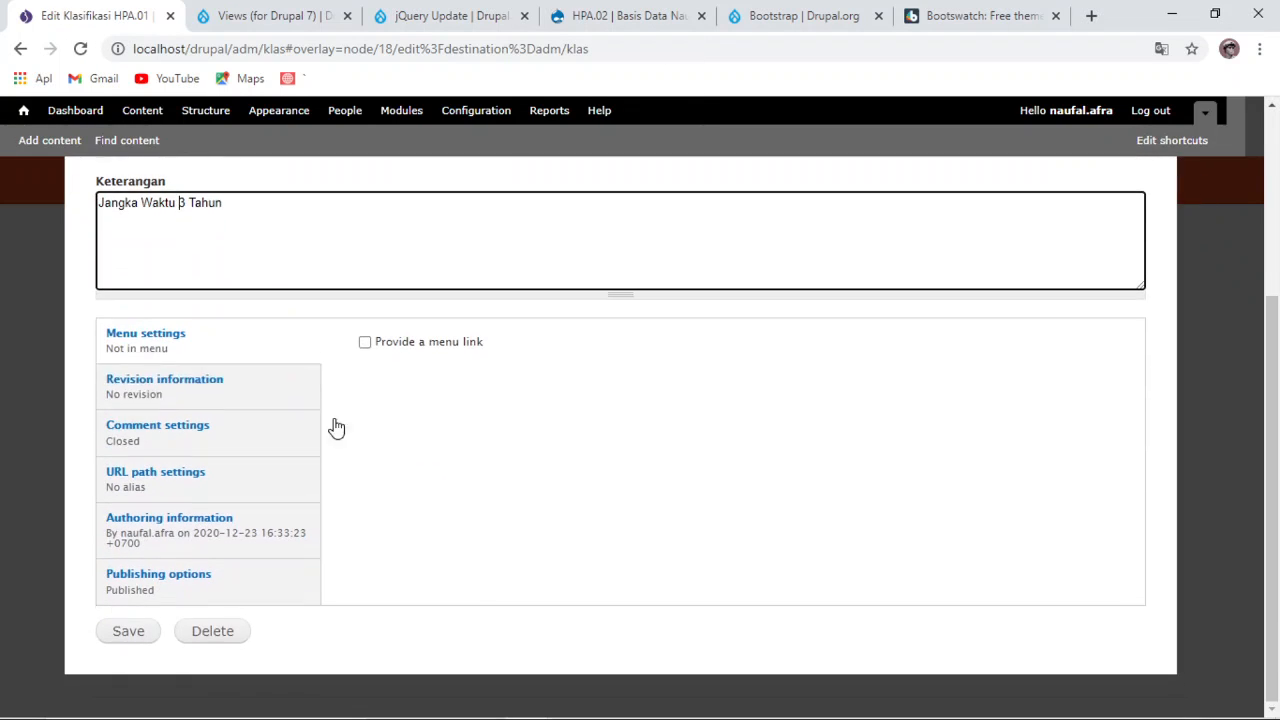
click(133, 631)
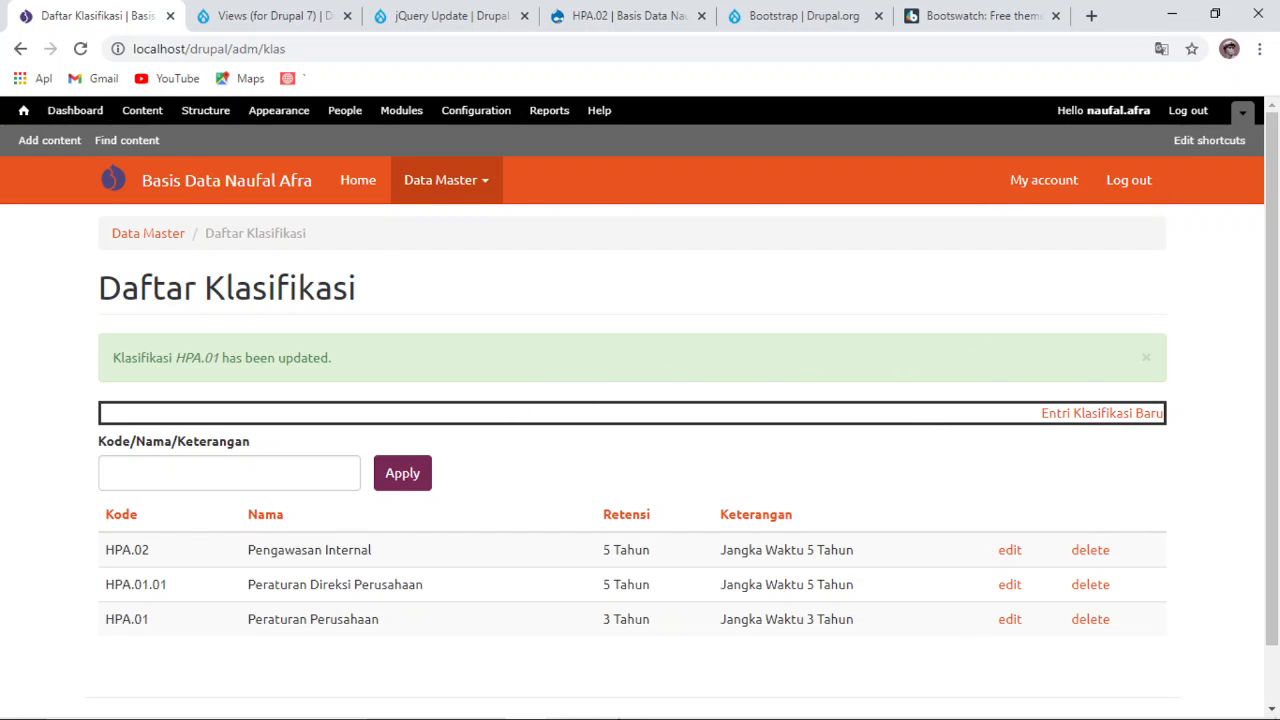
mouse_move(619, 705)
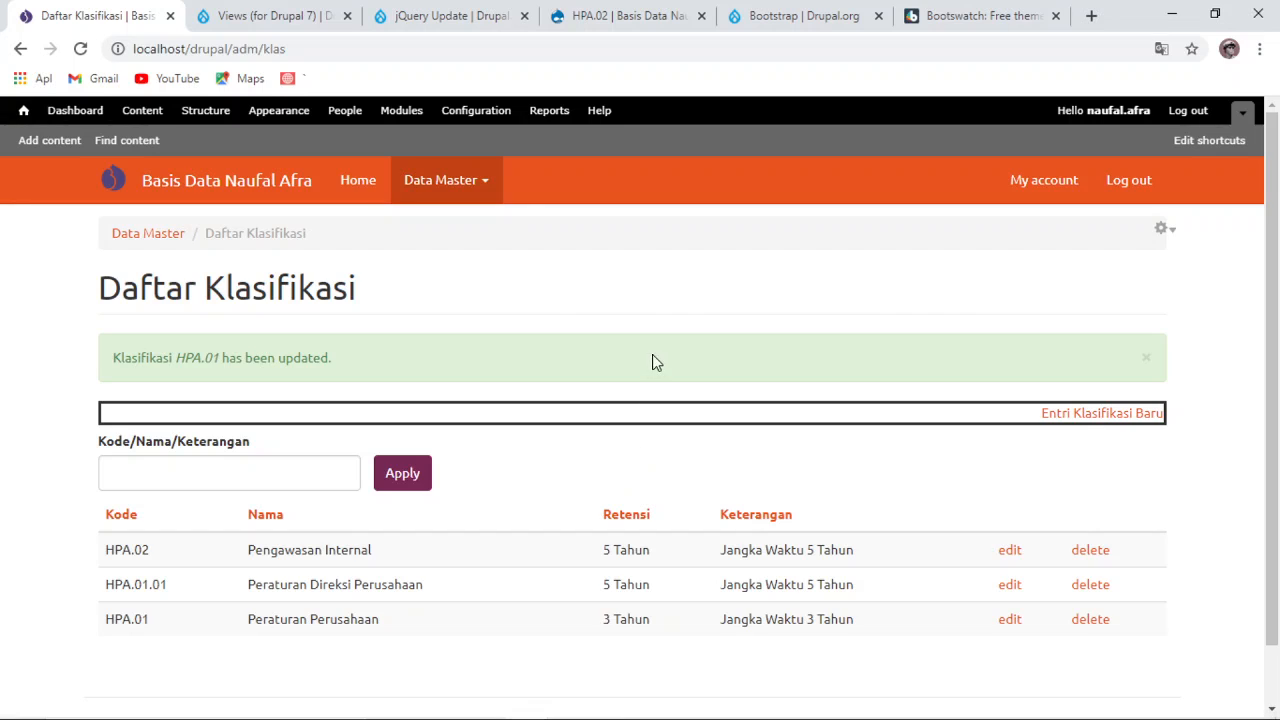